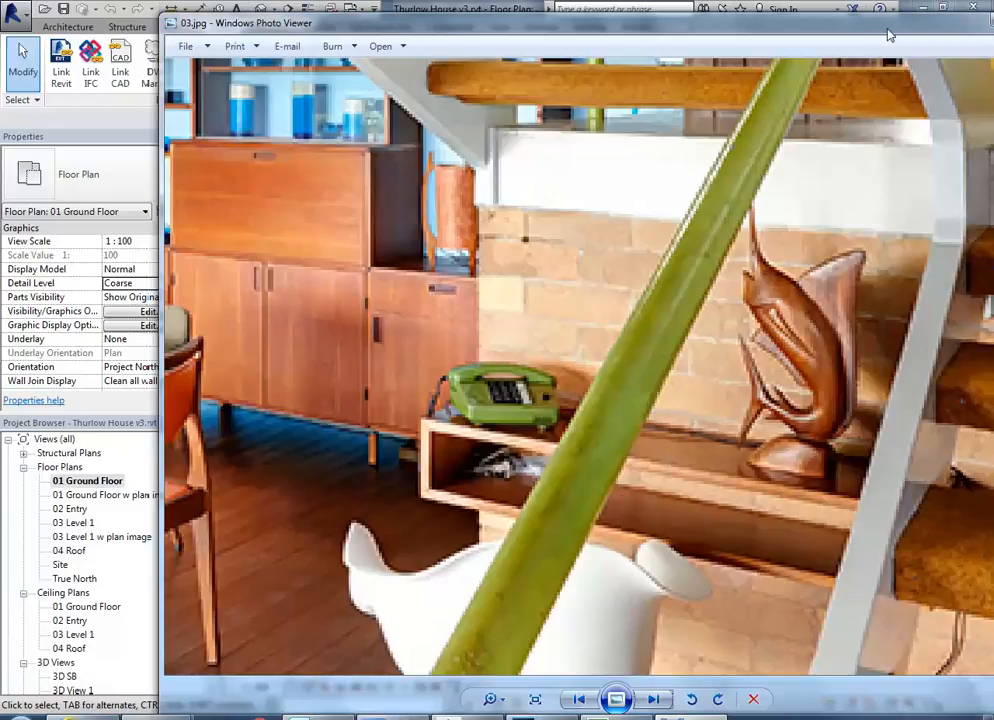
# Switch from the reference photo to the Revit ground floor plan and start a wall using the Existing Face Brick 230mm type.
pyautogui.moveTo(885, 27); pyautogui.dragTo(792, 27)
pyautogui.click(916, 14)
pyautogui.moveTo(556, 483); pyautogui.dragTo(550, 482, button='middle')
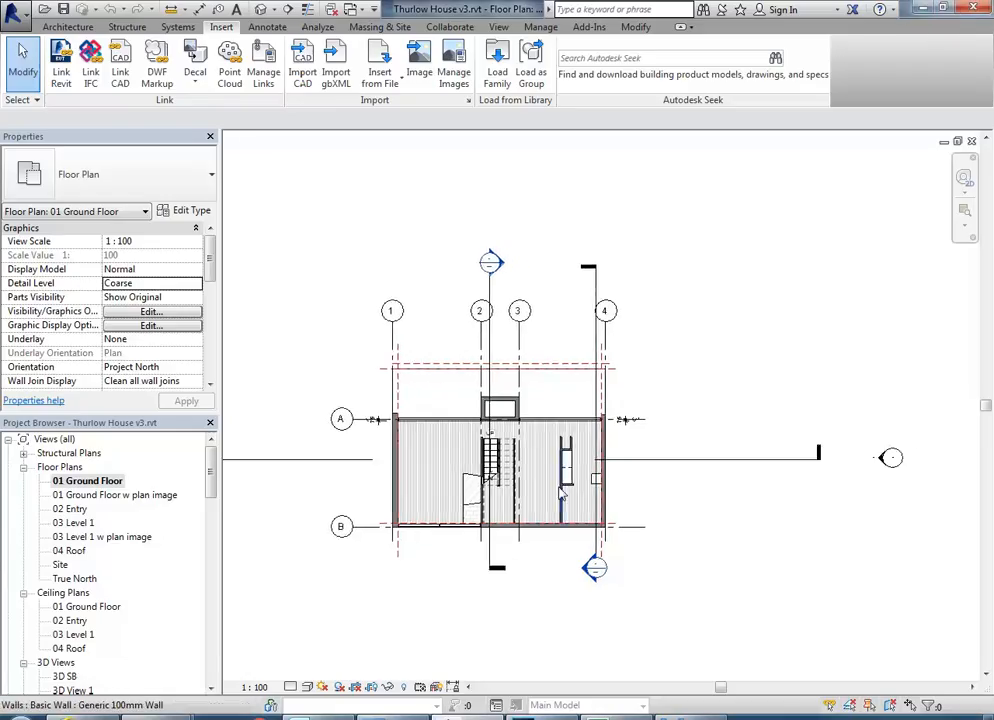
pyautogui.scroll(6, 550, 488)
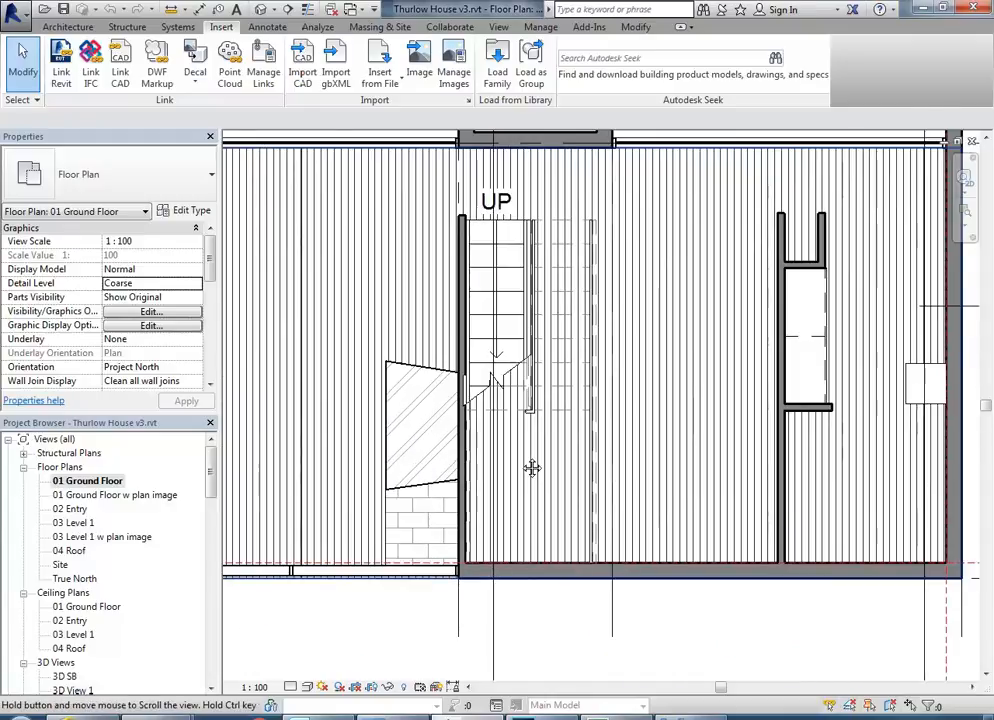
pyautogui.scroll(3, 532, 468)
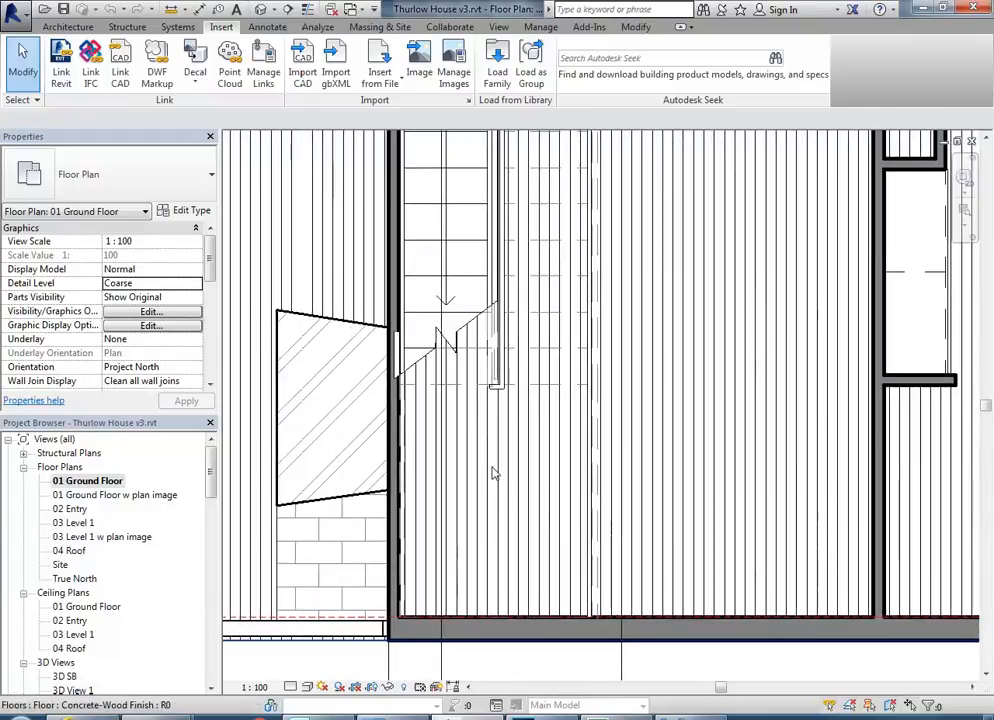
pyautogui.moveTo(492, 473); pyautogui.dragTo(485, 469, button='middle')
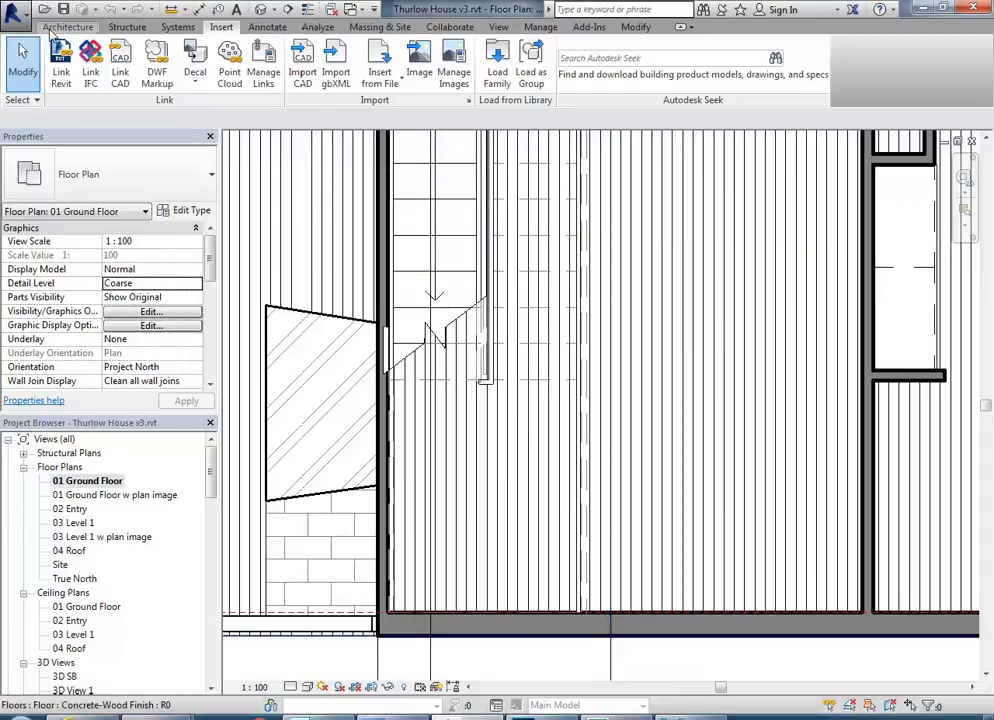
pyautogui.click(50, 27)
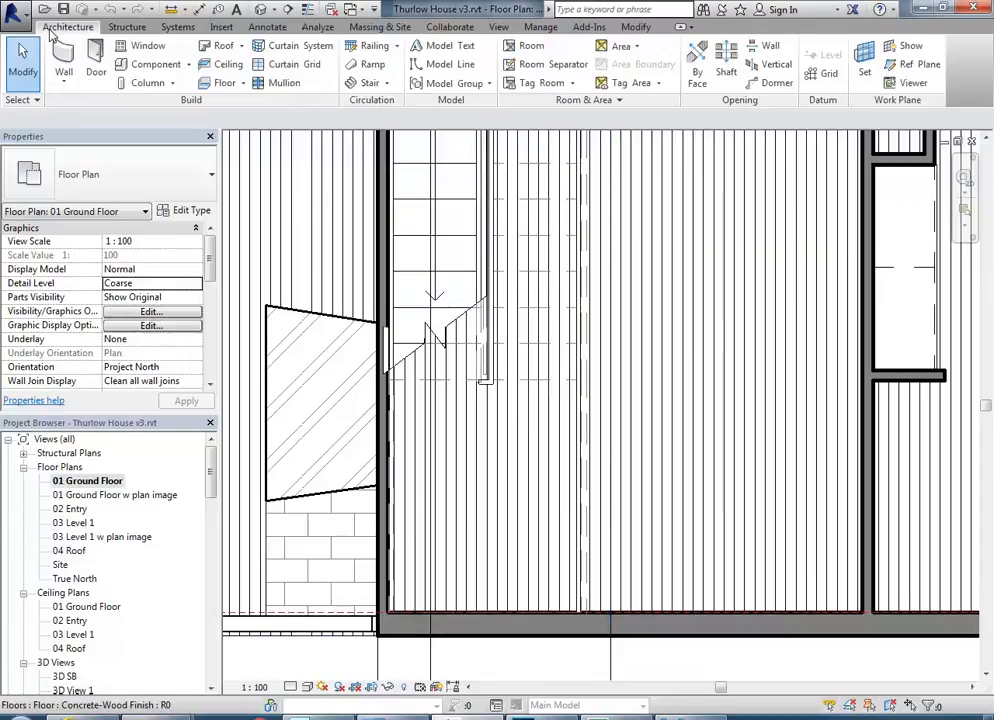
pyautogui.click(64, 78)
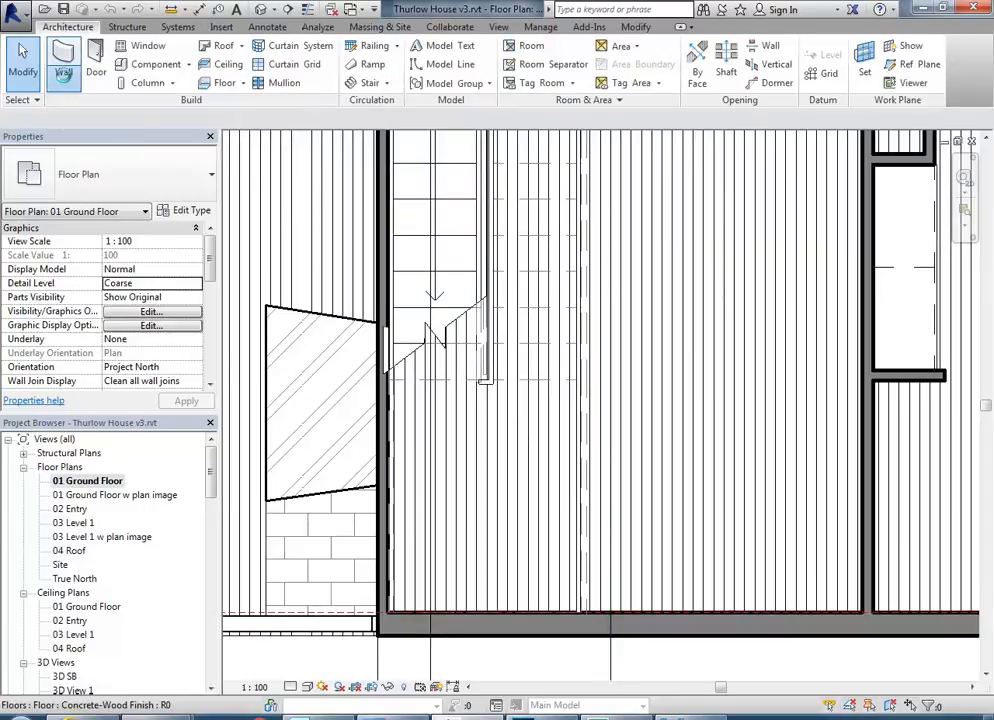
pyautogui.click(65, 80)
pyautogui.click(60, 79)
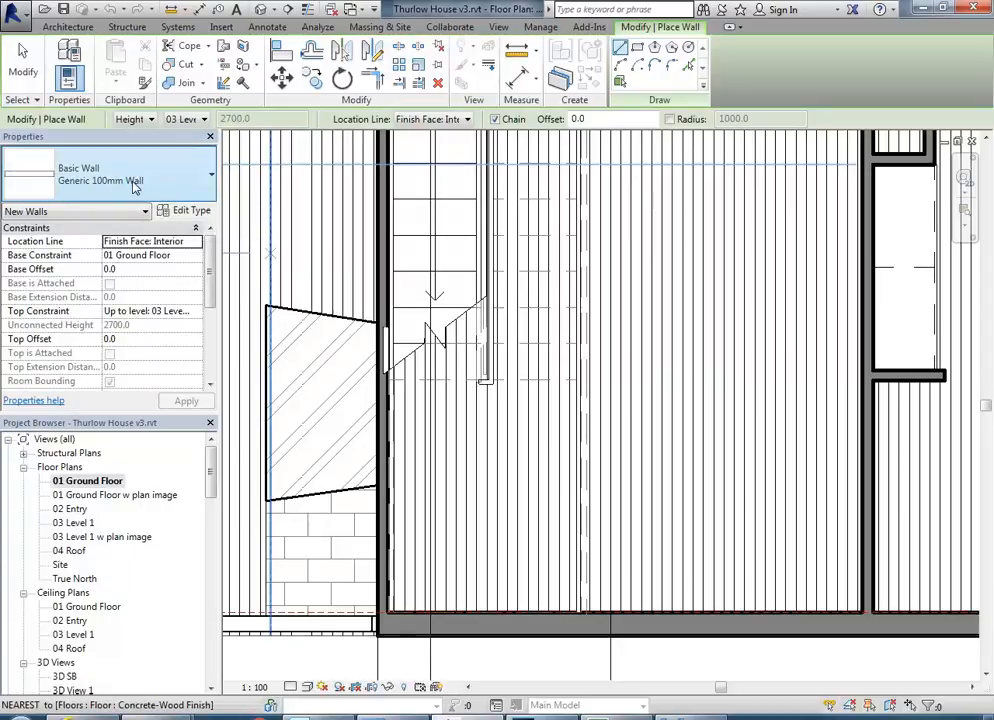
pyautogui.click(135, 188)
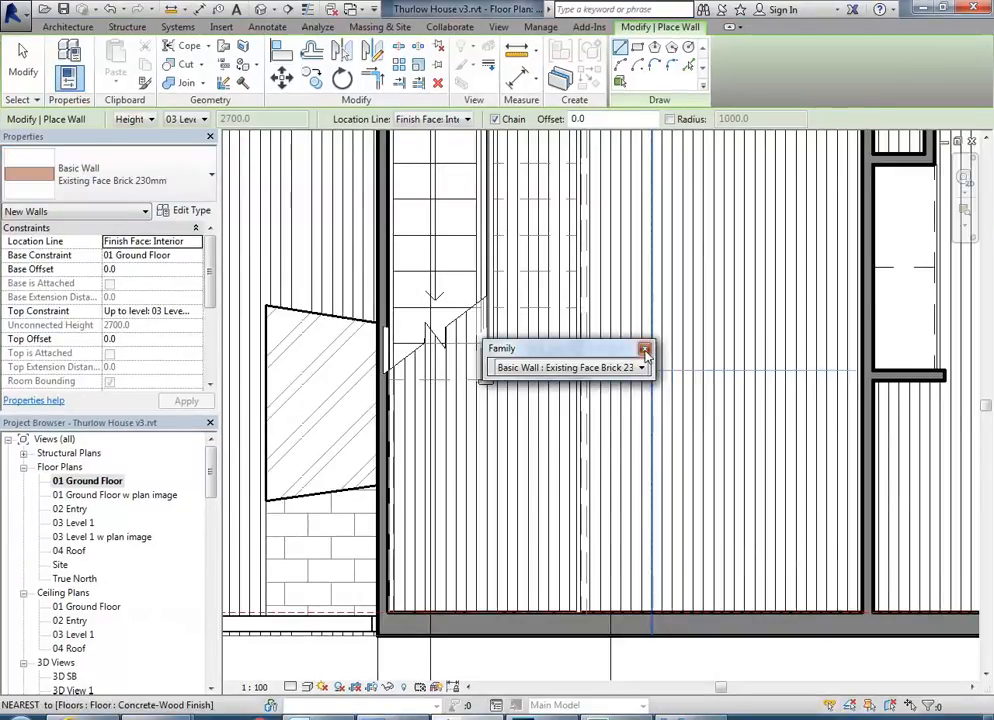
pyautogui.click(645, 350)
# Set the new wall's location line to Finish Face: Exterior and its top constraint to Up to level: 02 Entry.
pyautogui.click(458, 120)
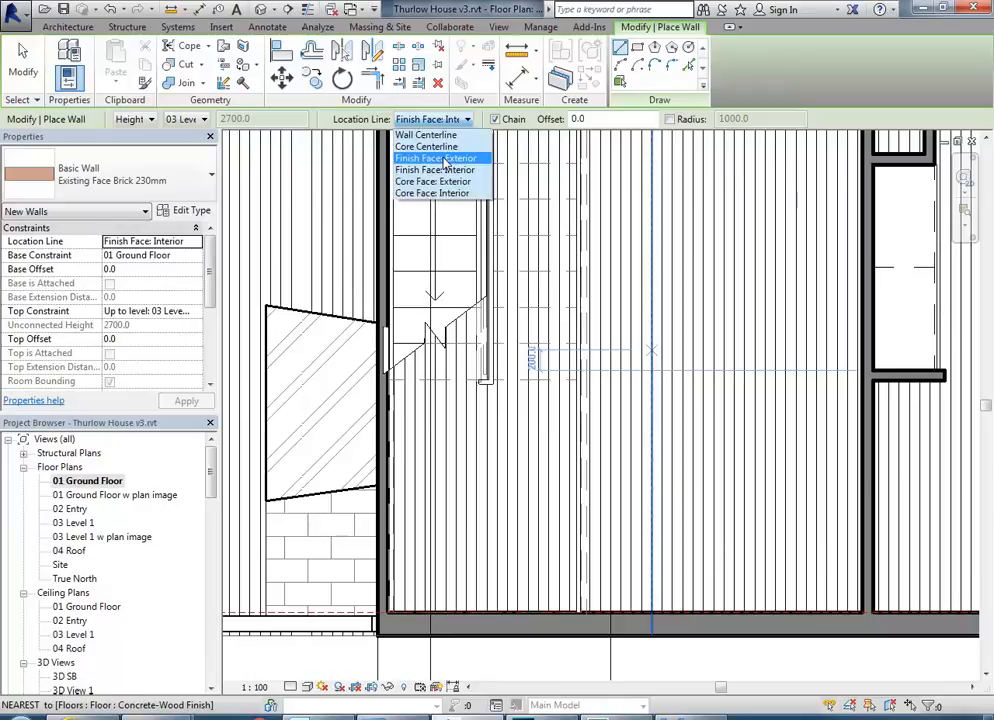
pyautogui.click(445, 160)
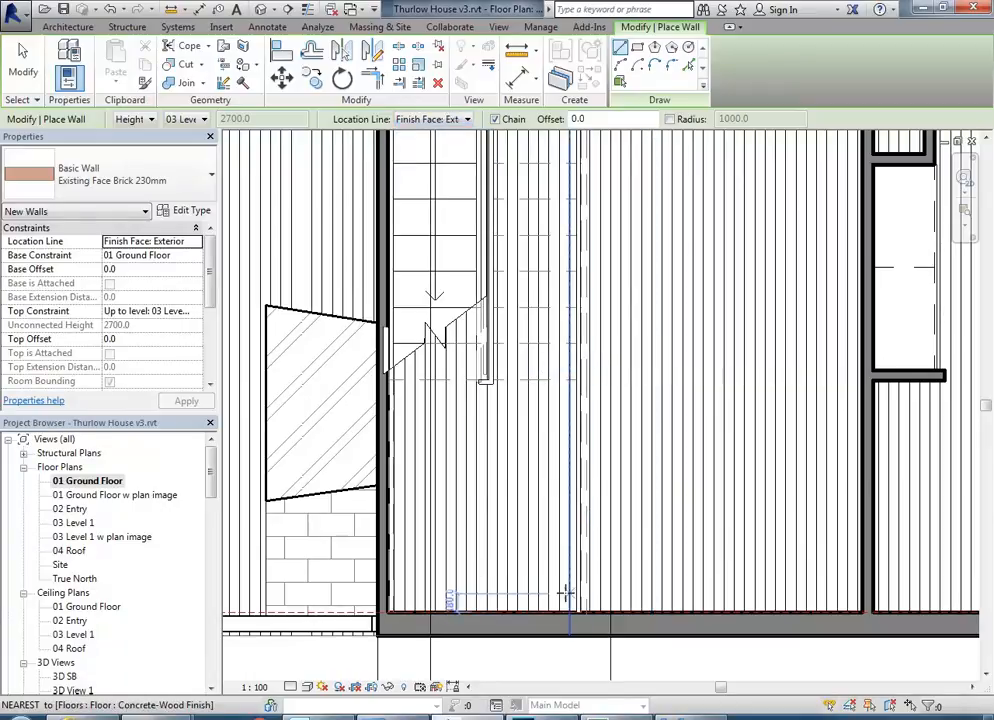
pyautogui.scroll(3, 532, 556)
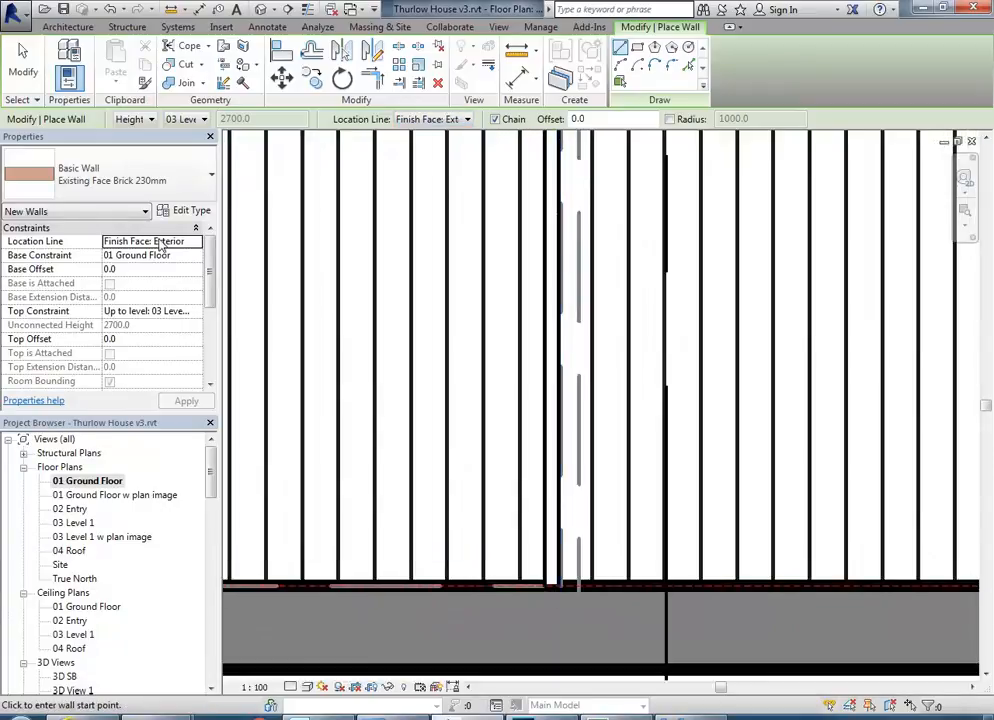
pyautogui.click(195, 313)
pyautogui.click(197, 313)
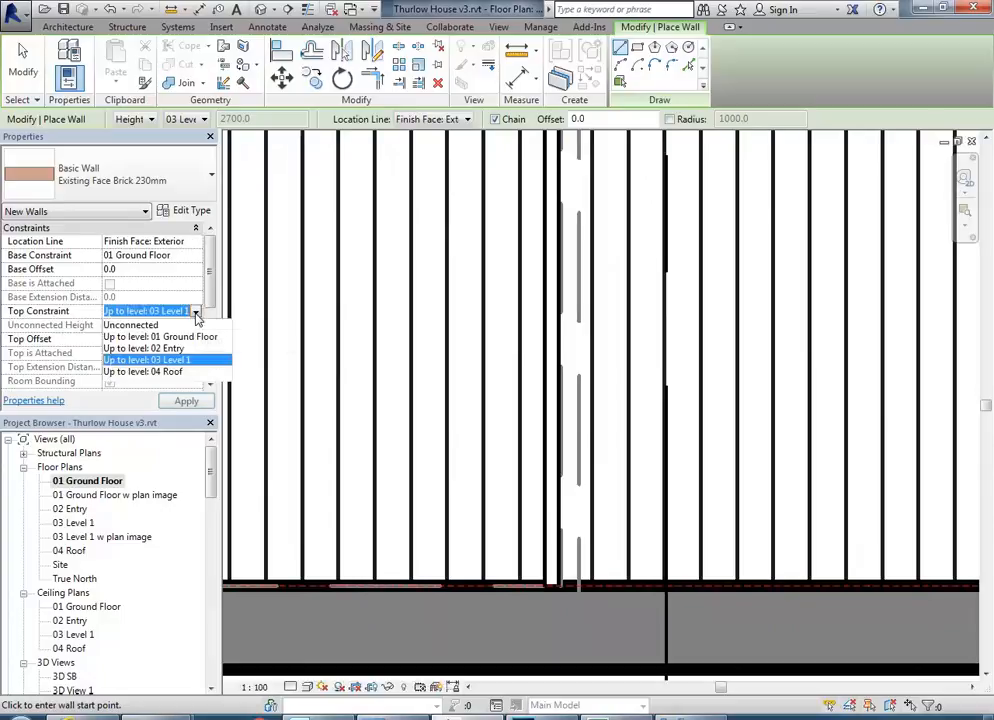
pyautogui.click(147, 350)
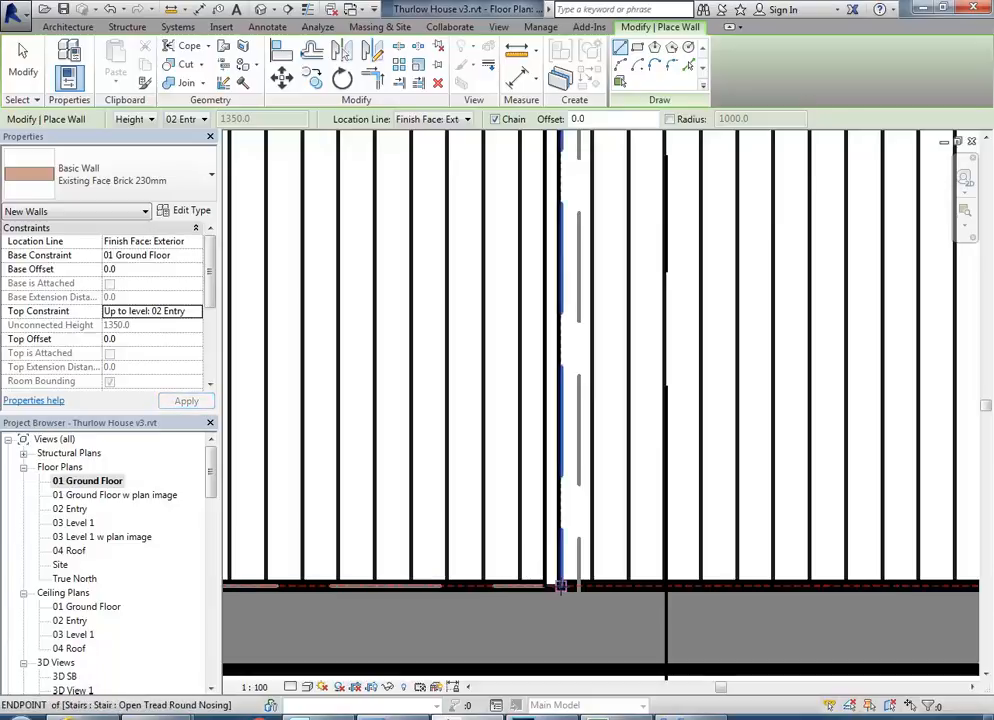
# Draw the first brick wall from the stair's endpoint at the outer wall along the landing edge to its corner, flipped to the inner side.
pyautogui.click(562, 583)
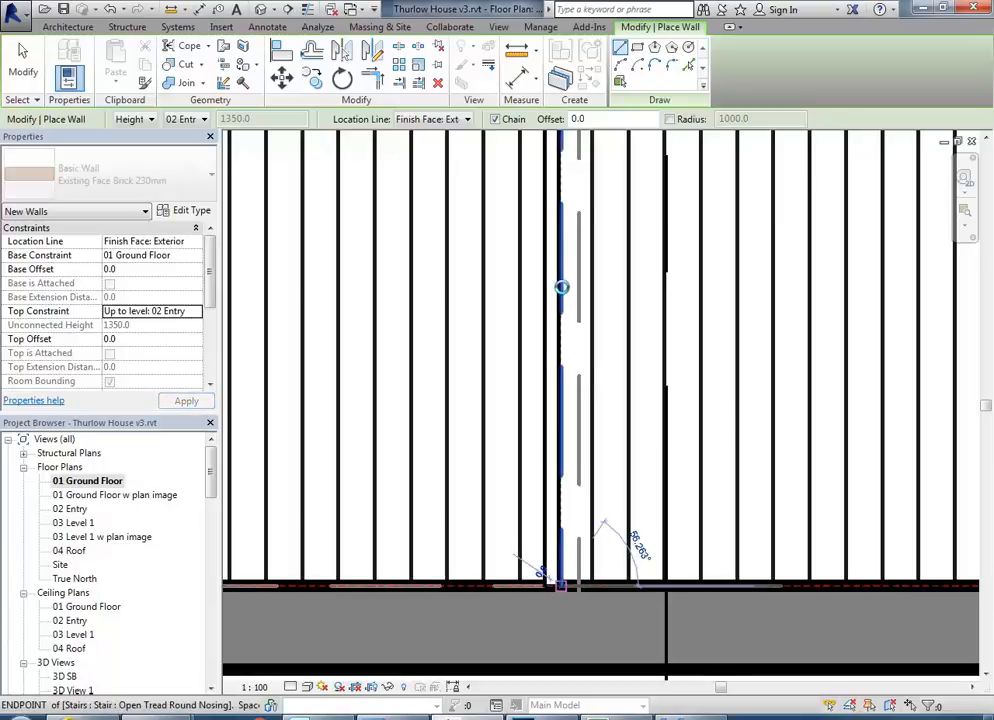
pyautogui.moveTo(570, 282); pyautogui.dragTo(543, 490, button='middle')
pyautogui.scroll(-3, 545, 355)
pyautogui.moveTo(556, 292); pyautogui.dragTo(556, 403, button='middle')
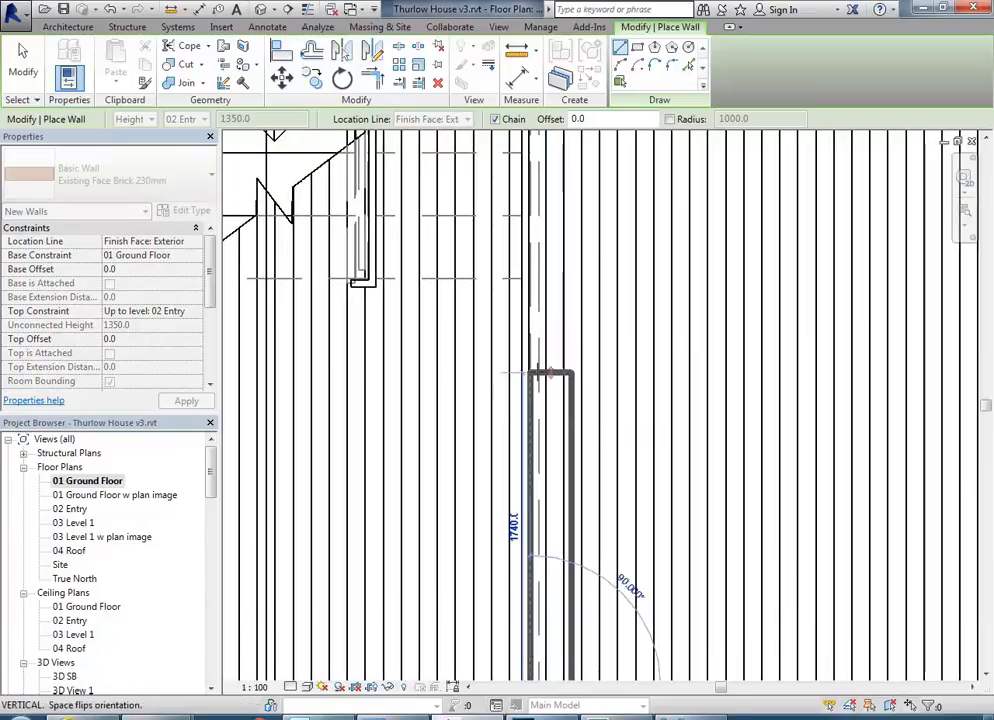
pyautogui.press('space')
pyautogui.scroll(1, 534, 283)
pyautogui.scroll(2, 530, 280)
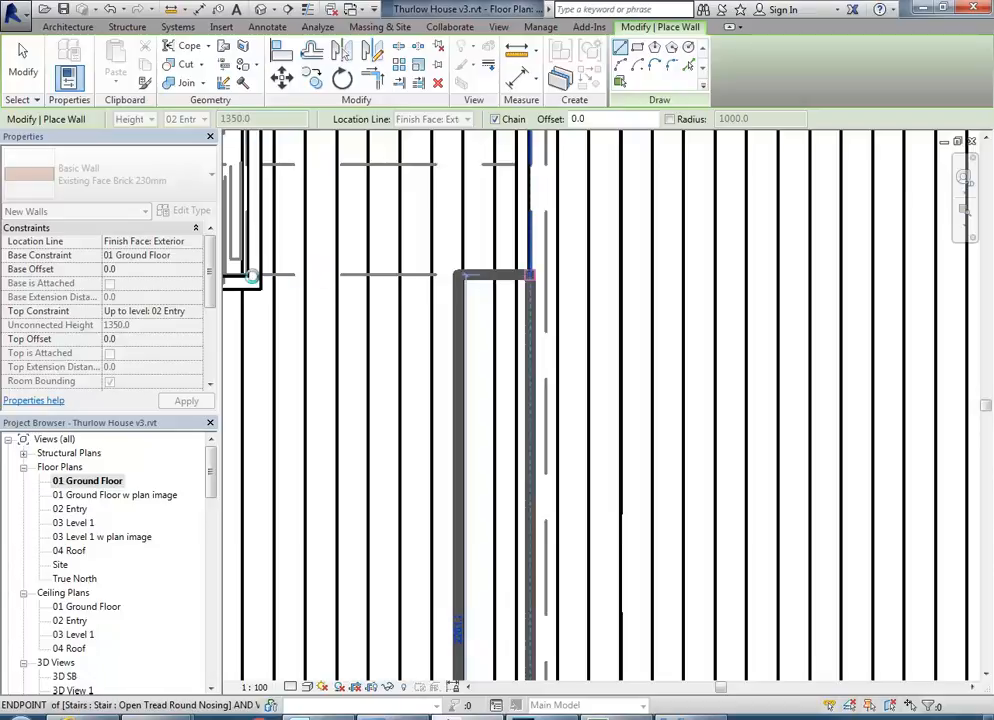
pyautogui.click(530, 275)
# Continue the brick wall from the landing corner about 1877 mm across to the timber panel wall, and end the wall command.
pyautogui.moveTo(262, 280); pyautogui.dragTo(721, 273, button='middle')
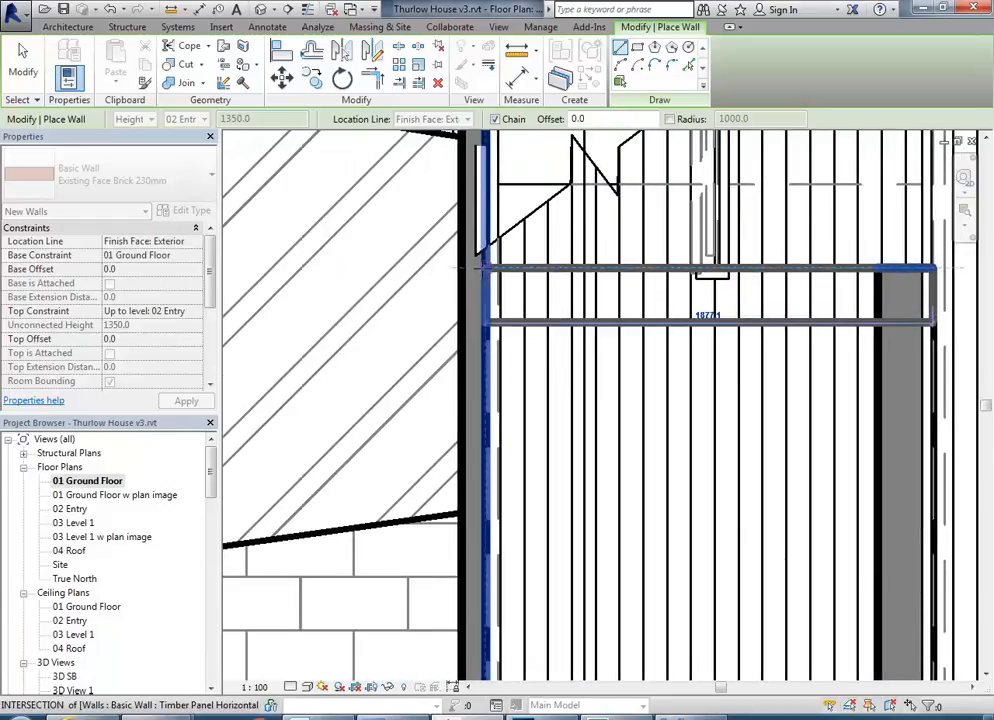
pyautogui.rightClick(545, 268)
pyautogui.click(565, 278)
pyautogui.rightClick(563, 273)
pyautogui.click(586, 284)
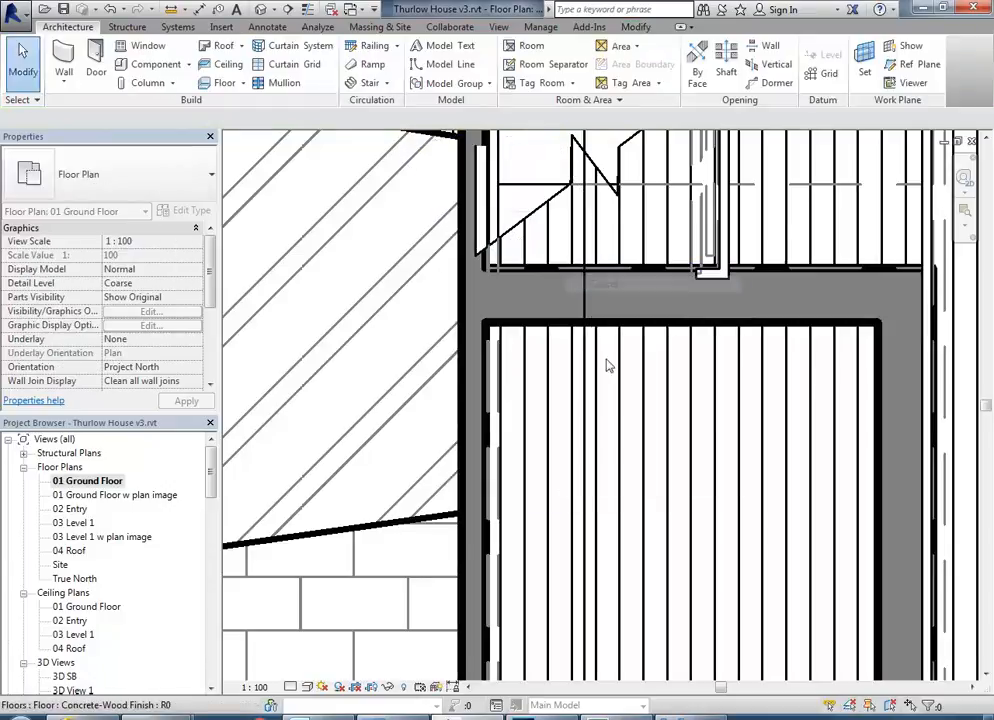
# Open the 3D SB view and examine the new brick walls beneath the stair landing from the cut-open side.
pyautogui.scroll(-2, 497, 366)
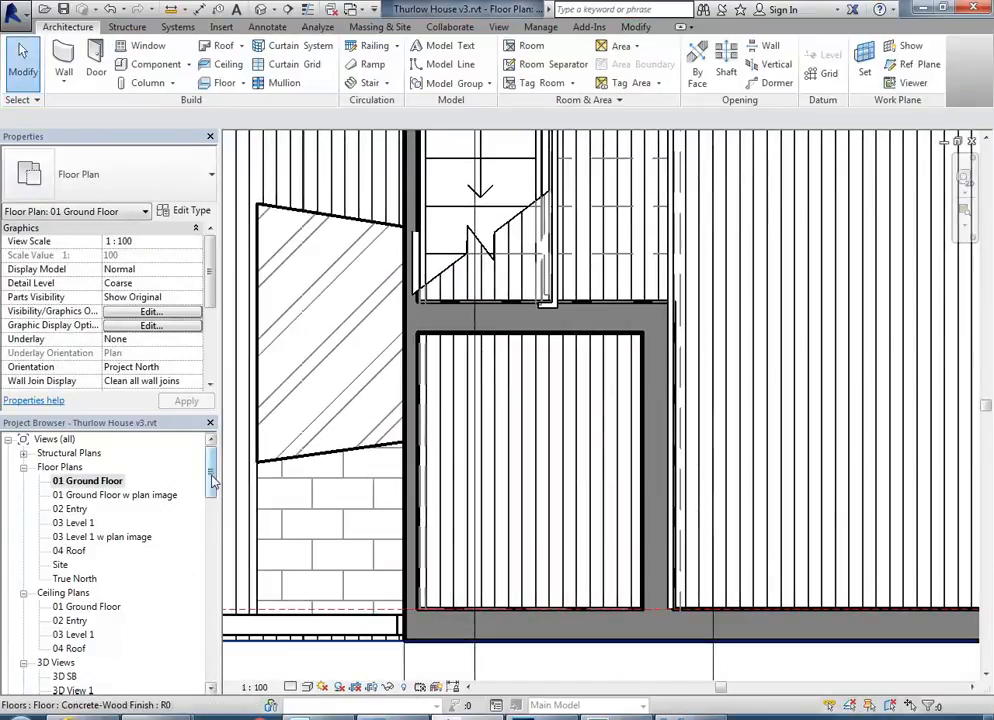
pyautogui.scroll(-3, 107, 545)
pyautogui.click(60, 537)
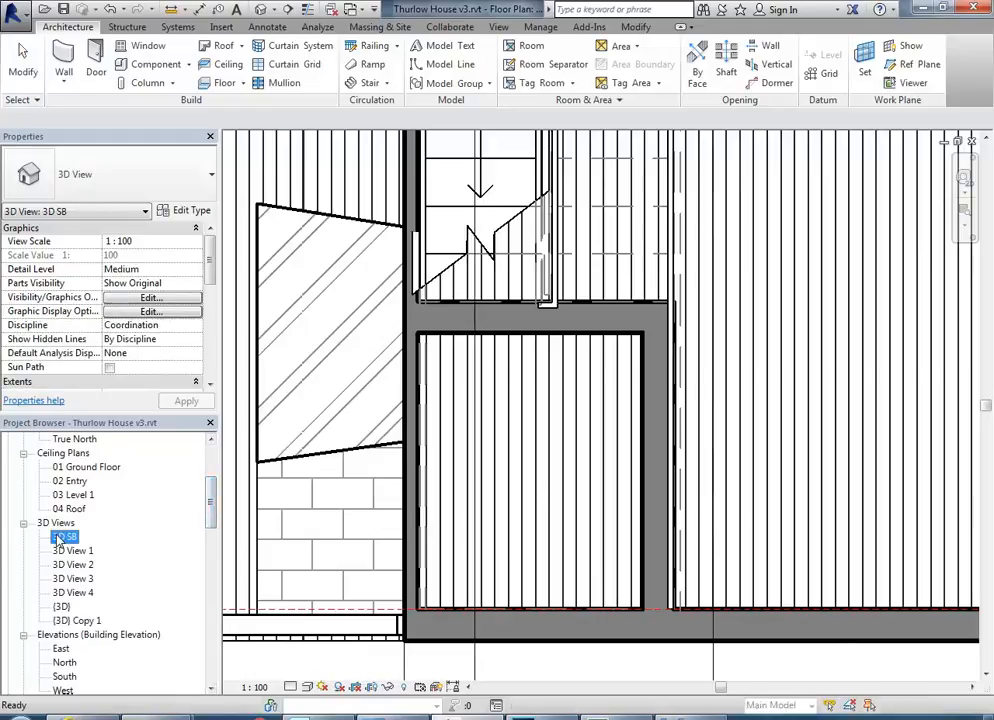
pyautogui.doubleClick(60, 537)
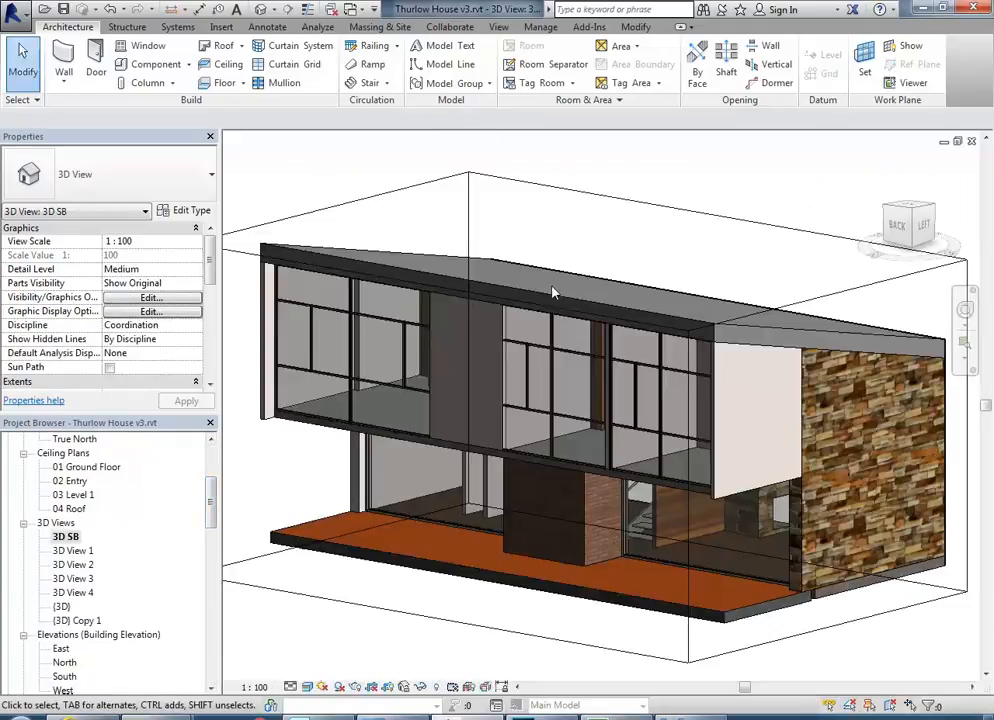
pyautogui.scroll(-1, 524, 380)
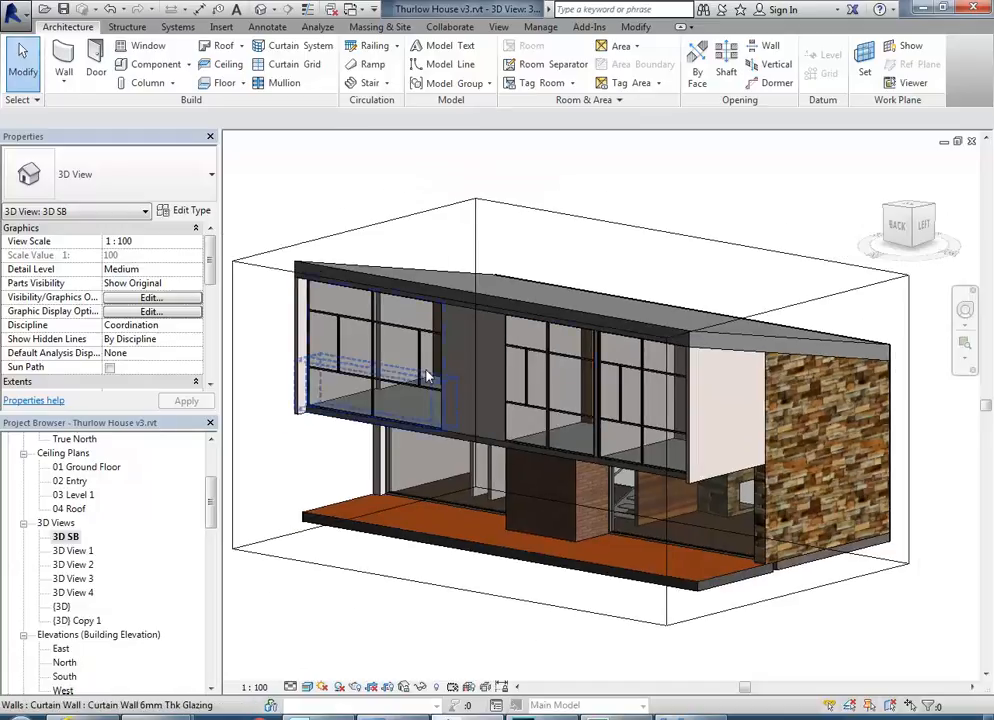
pyautogui.keyDown('shift'); pyautogui.moveTo(391, 357); pyautogui.dragTo(510, 602, button='middle'); pyautogui.keyUp('shift')
pyautogui.scroll(1, 492, 611)
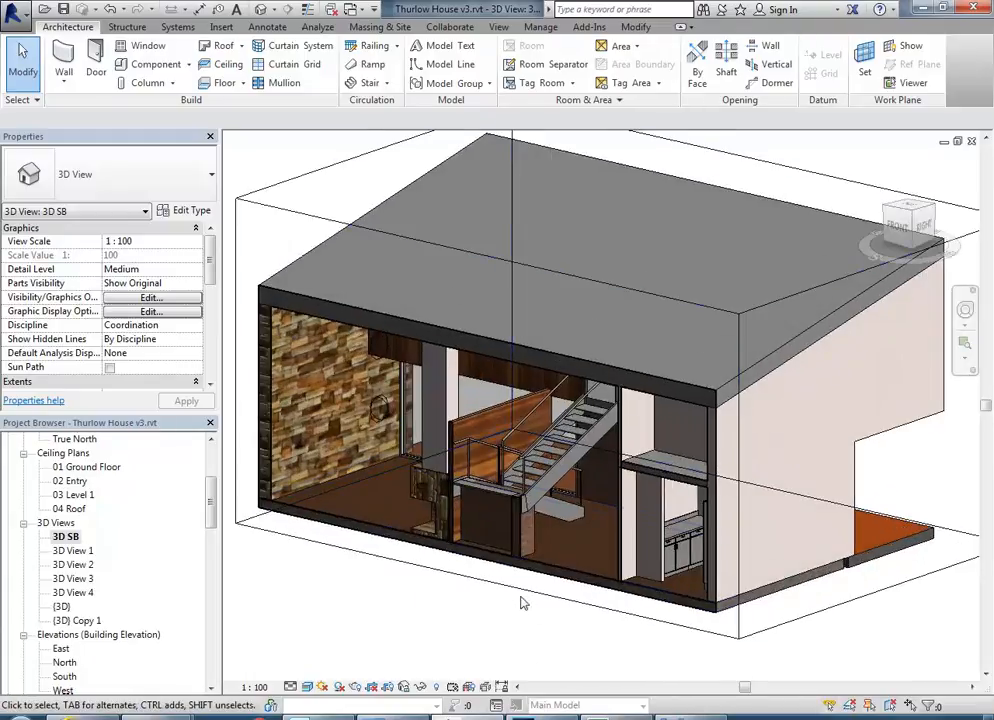
pyautogui.scroll(-2, 550, 566)
# Duplicate the 3D SB view.
pyautogui.rightClick(66, 538)
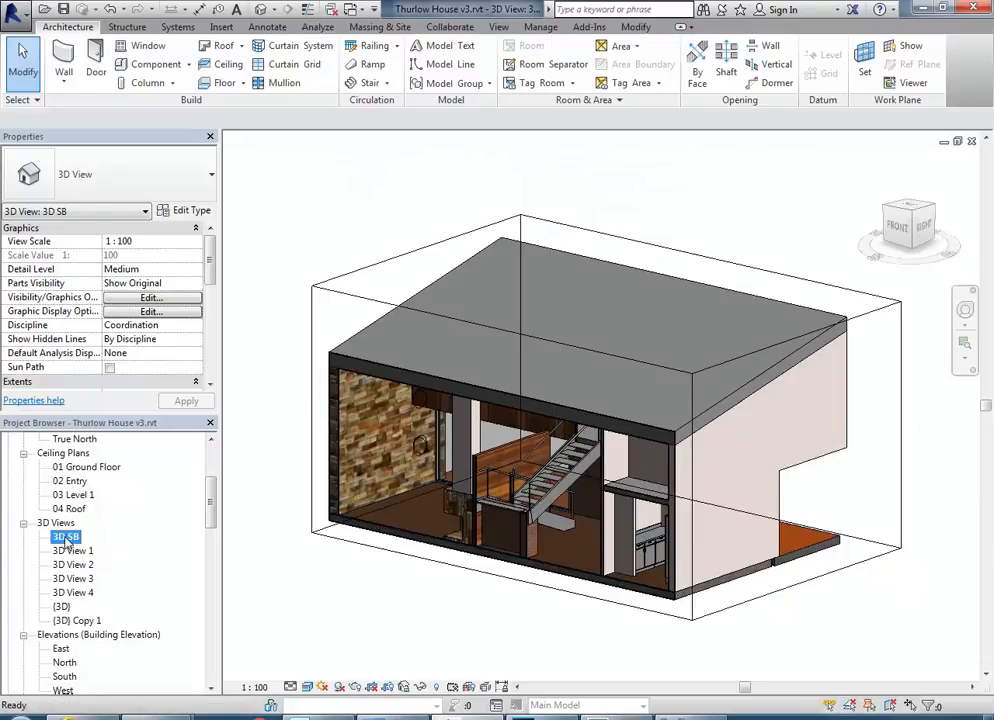
pyautogui.moveTo(160, 336)
pyautogui.click(330, 352)
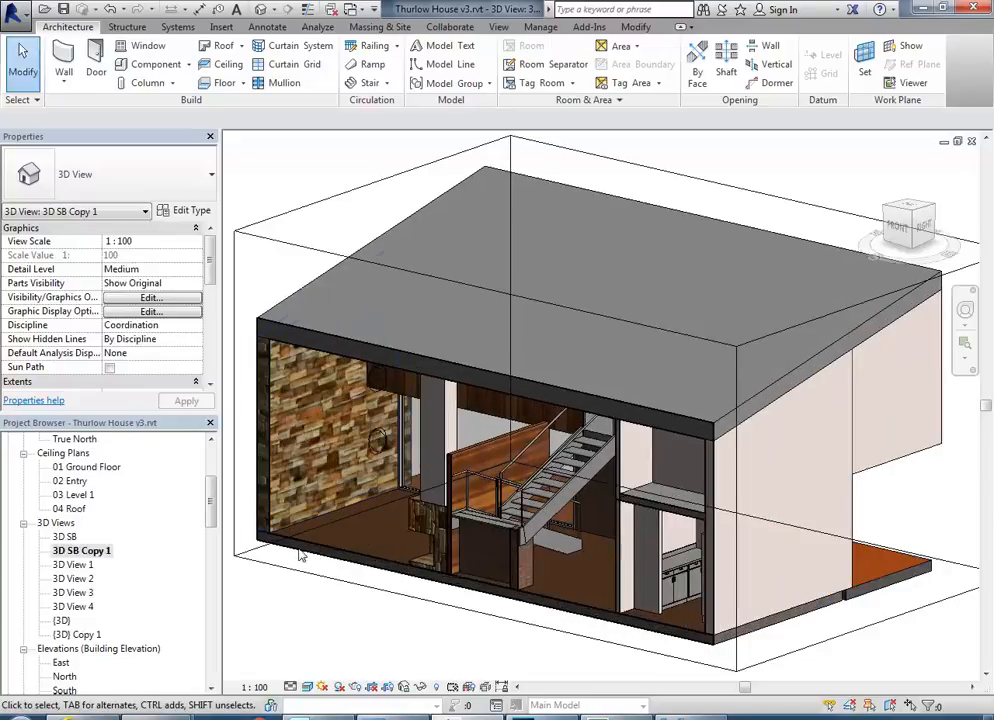
# Adjust the copied view's section box: lower its top below the roof, extend its front face outward and pull its back face toward the stair.
pyautogui.click(527, 298)
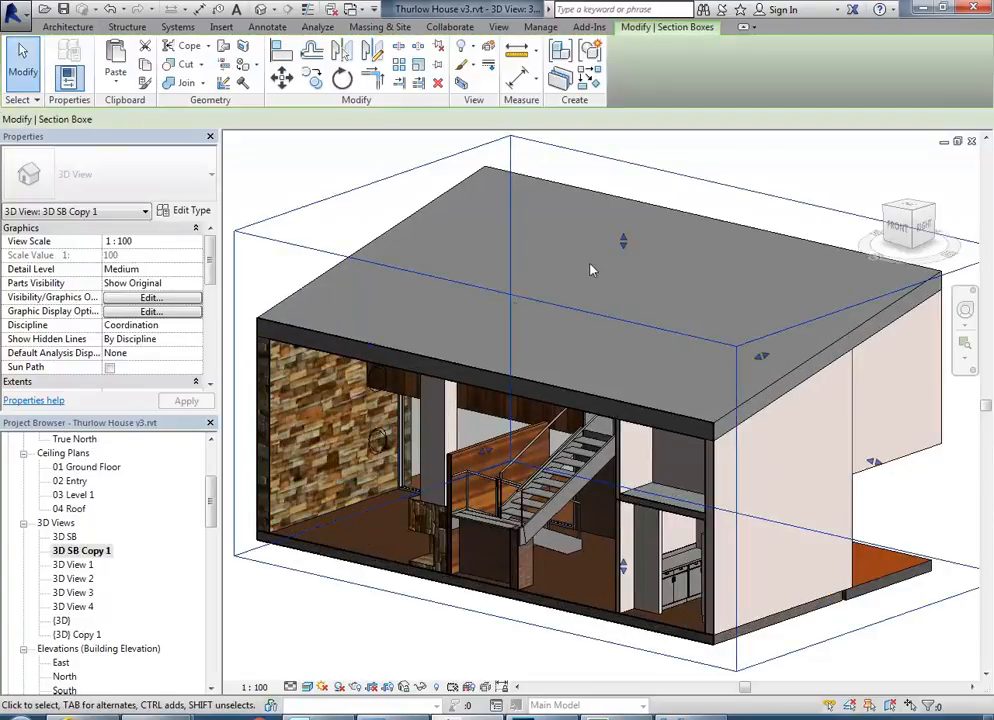
pyautogui.press('Escape')
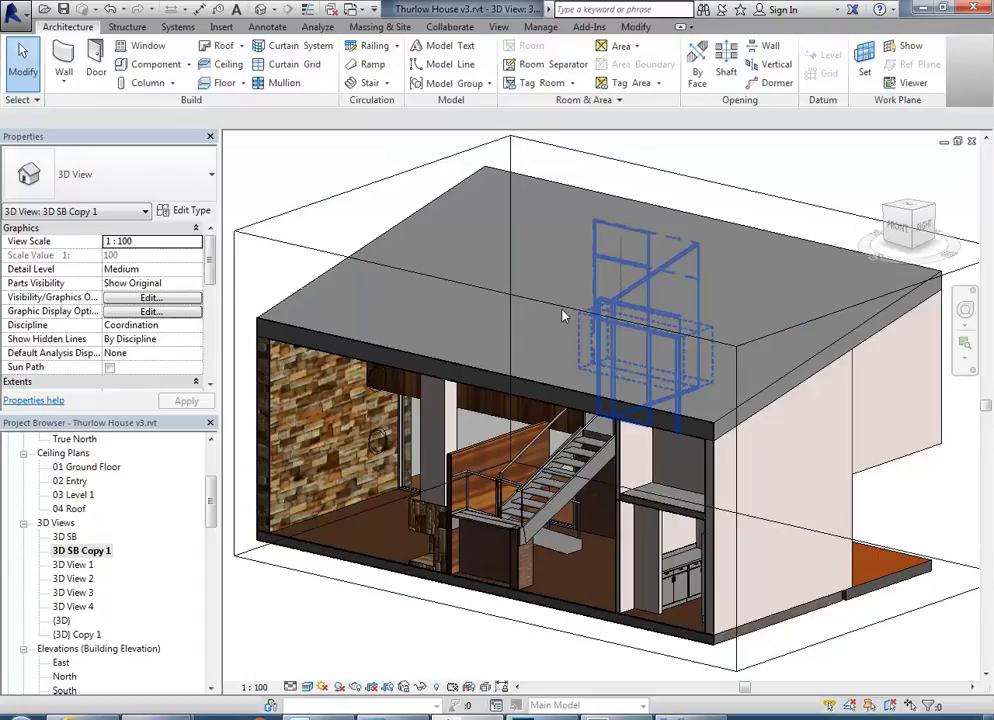
pyautogui.click(331, 196)
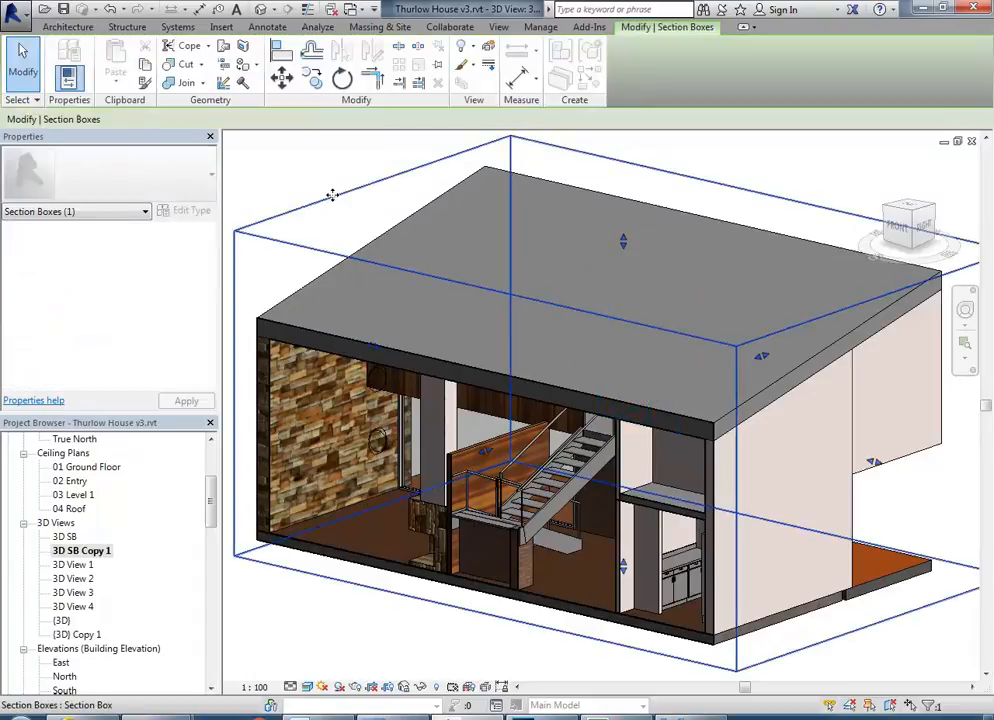
pyautogui.moveTo(625, 245); pyautogui.dragTo(615, 347)
pyautogui.keyDown('shift'); pyautogui.moveTo(632, 420); pyautogui.dragTo(420, 515, button='middle'); pyautogui.keyUp('shift')
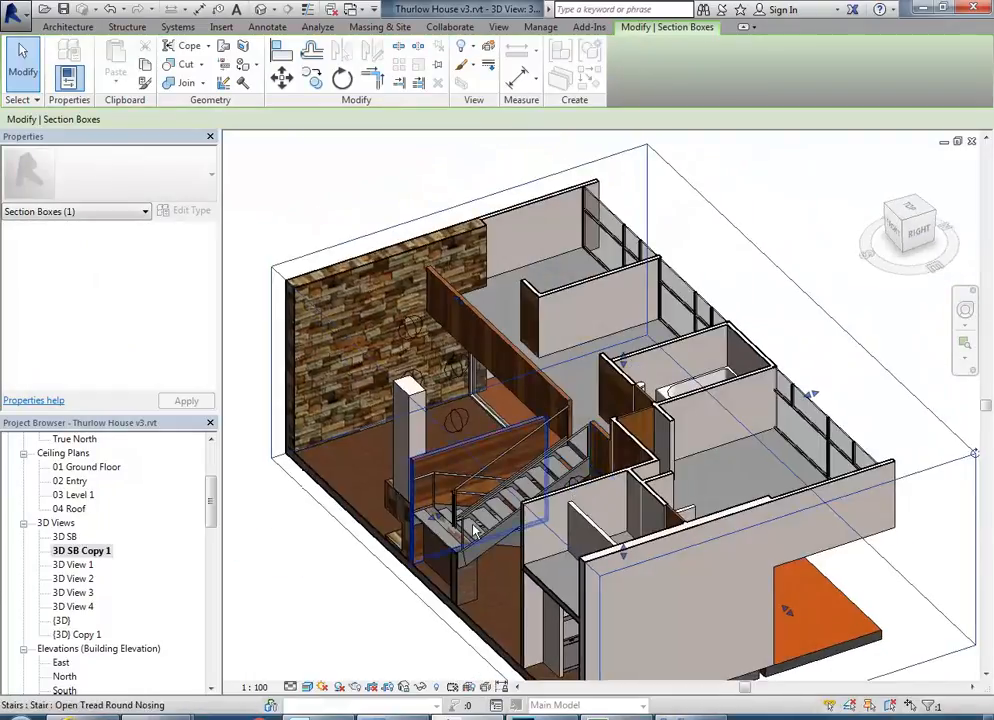
pyautogui.moveTo(414, 523); pyautogui.dragTo(372, 536)
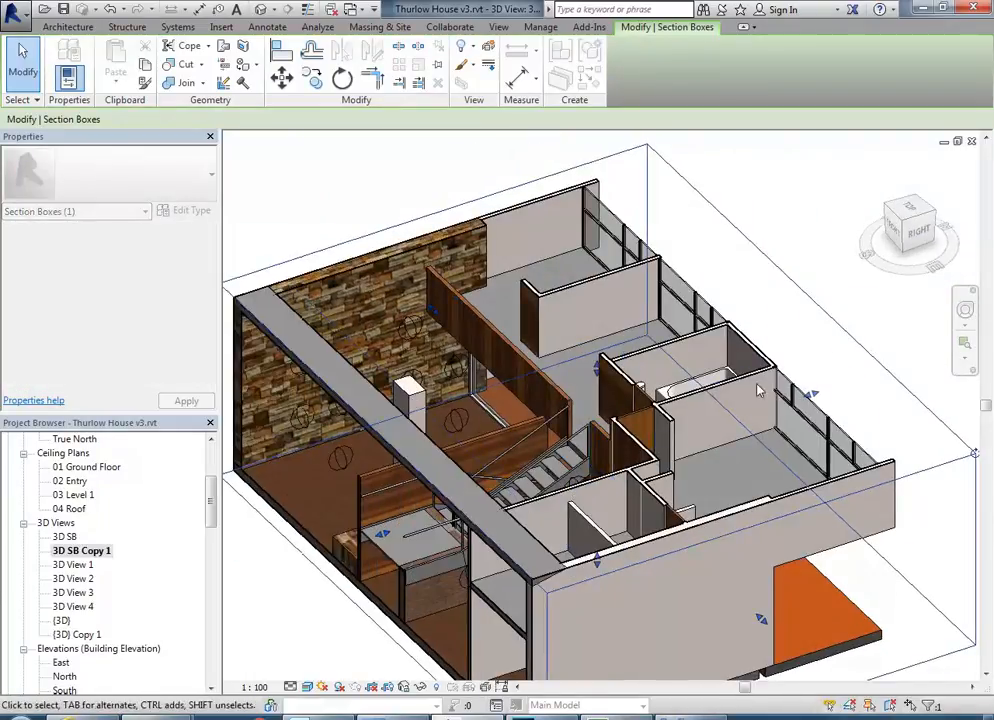
pyautogui.moveTo(811, 394); pyautogui.dragTo(587, 467)
# Examine how the stair landing's stringer corner sits relative to the brick walls beneath it.
pyautogui.keyDown('shift'); pyautogui.moveTo(587, 467); pyautogui.dragTo(448, 476, button='middle'); pyautogui.keyUp('shift')
pyautogui.scroll(6, 462, 514)
pyautogui.scroll(3, 443, 469)
pyautogui.scroll(2, 441, 467)
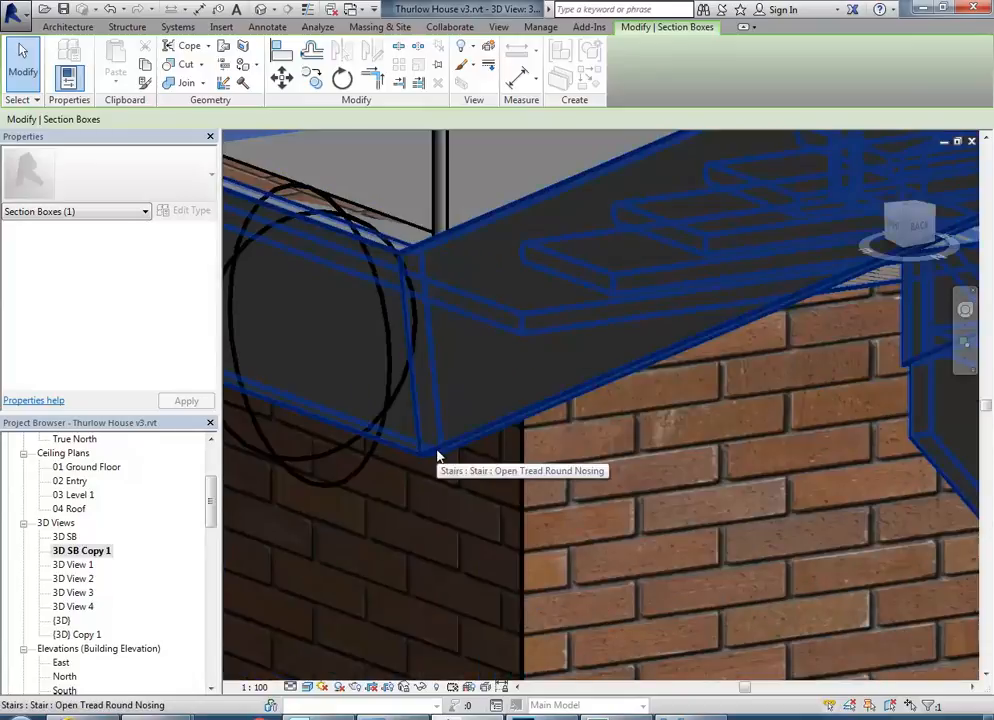
pyautogui.scroll(-3, 437, 456)
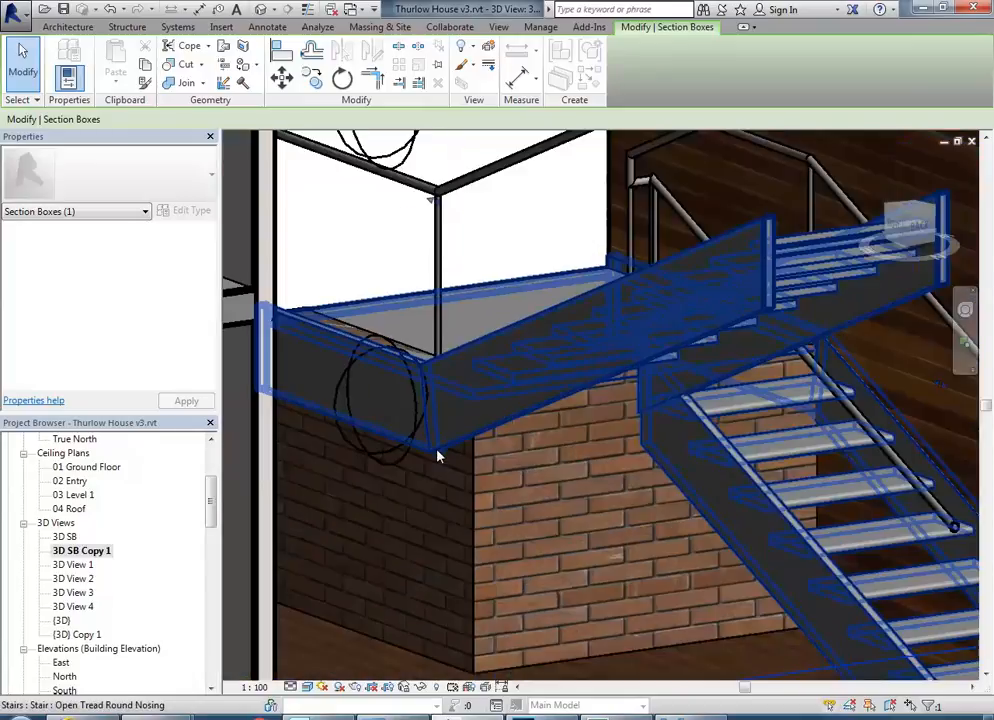
pyautogui.scroll(-1, 535, 495)
pyautogui.moveTo(550, 495); pyautogui.dragTo(601, 445, button='middle')
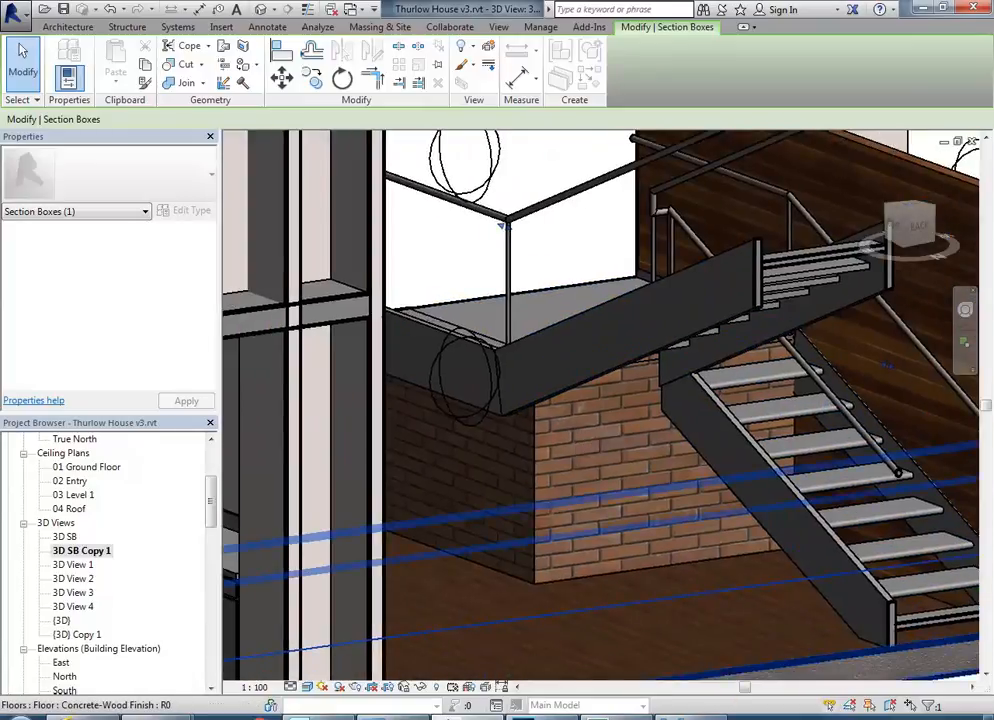
# Switch to the 03.jpg photo in Windows Photo Viewer and examine the landing edge above the brick wall.
pyautogui.click(690, 717)
pyautogui.scroll(-2, 386, 261)
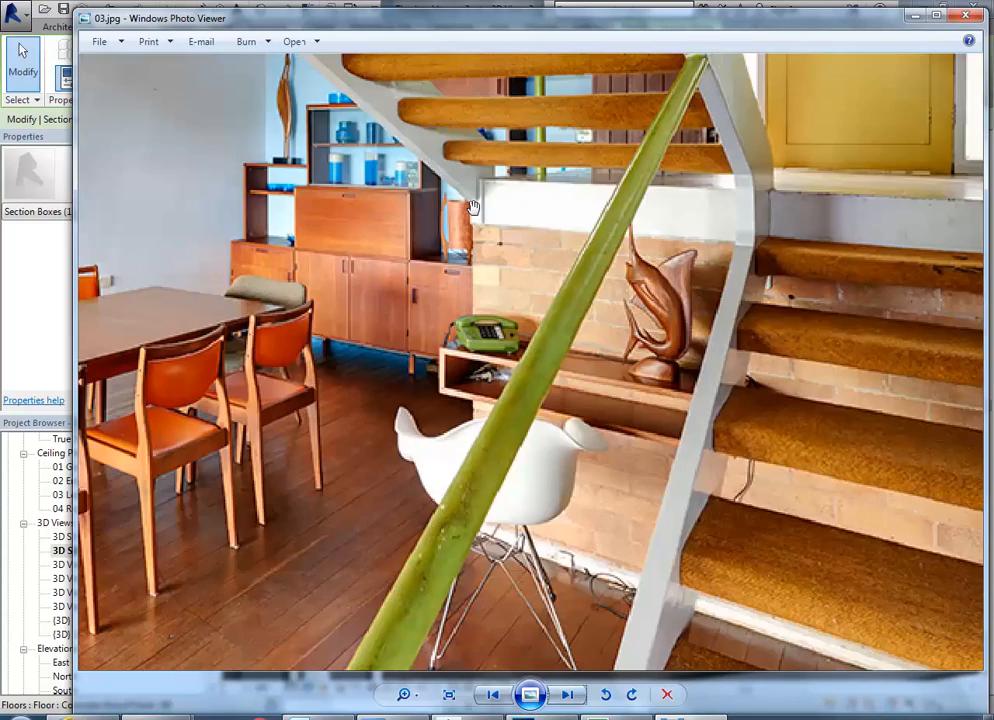
pyautogui.scroll(2, 473, 207)
pyautogui.scroll(-2, 521, 221)
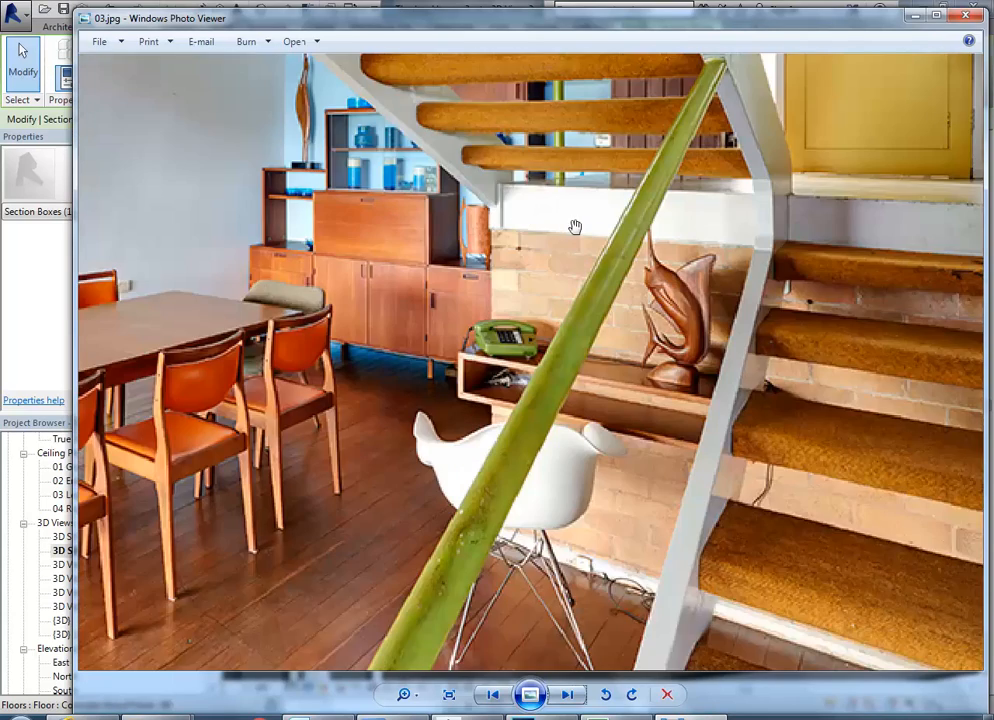
pyautogui.scroll(1, 487, 304)
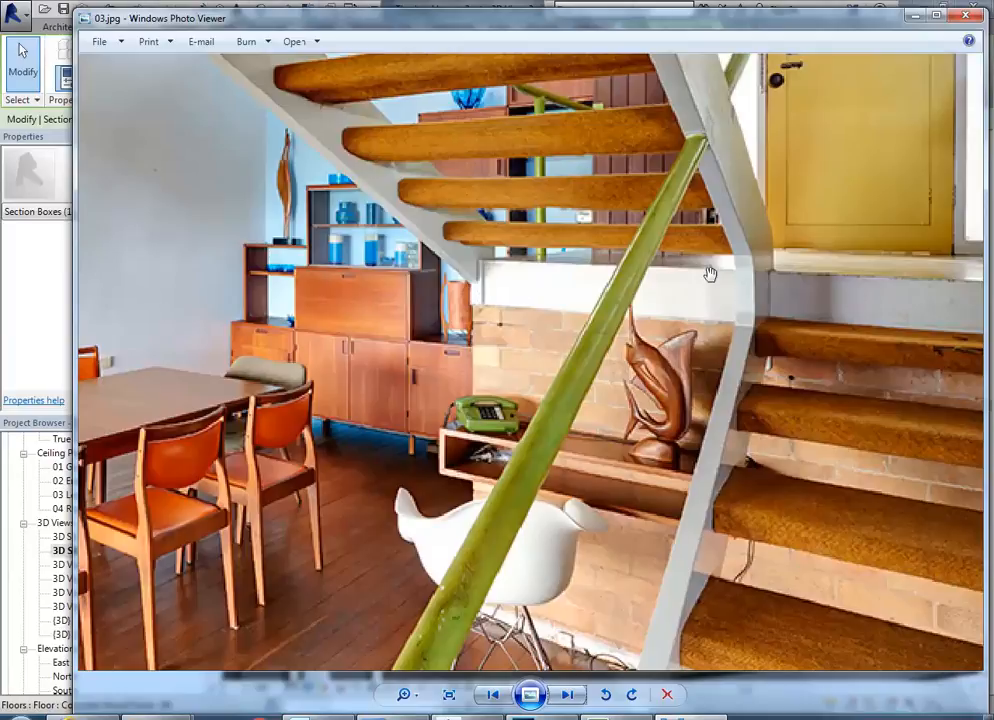
# Switch back to Revit and examine how the landing's stringer corner meets the brick walls beneath it.
pyautogui.click(914, 16)
pyautogui.keyDown('shift'); pyautogui.moveTo(628, 435); pyautogui.dragTo(521, 395, button='middle'); pyautogui.keyUp('shift')
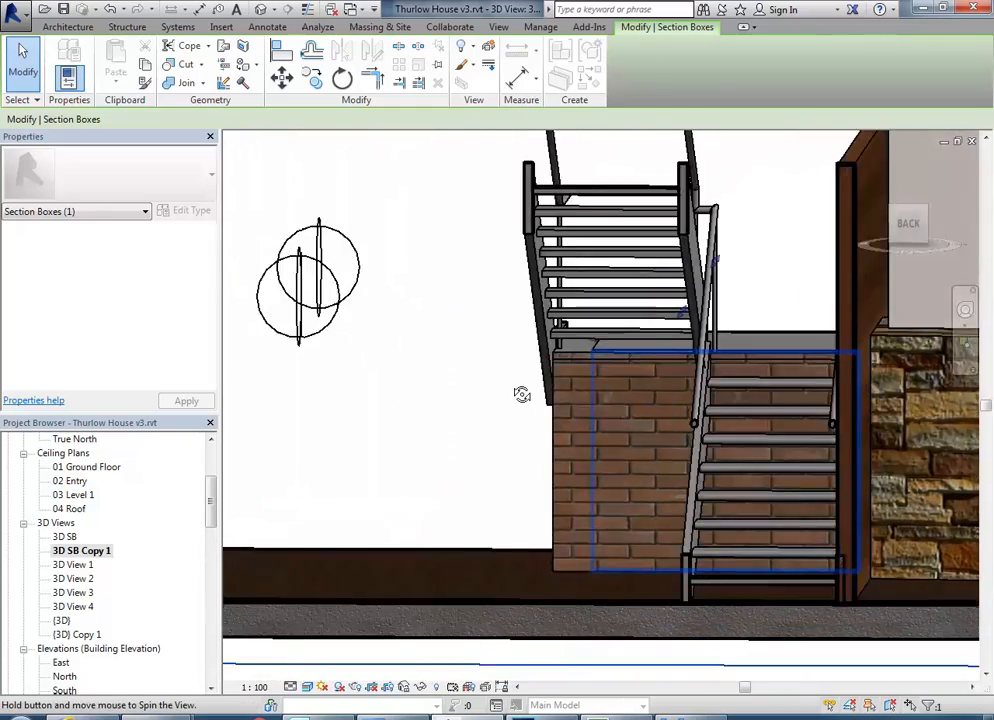
pyautogui.scroll(4, 521, 395)
pyautogui.press('Escape')
pyautogui.keyDown('shift'); pyautogui.moveTo(605, 405); pyautogui.dragTo(664, 486, button='middle'); pyautogui.keyUp('shift')
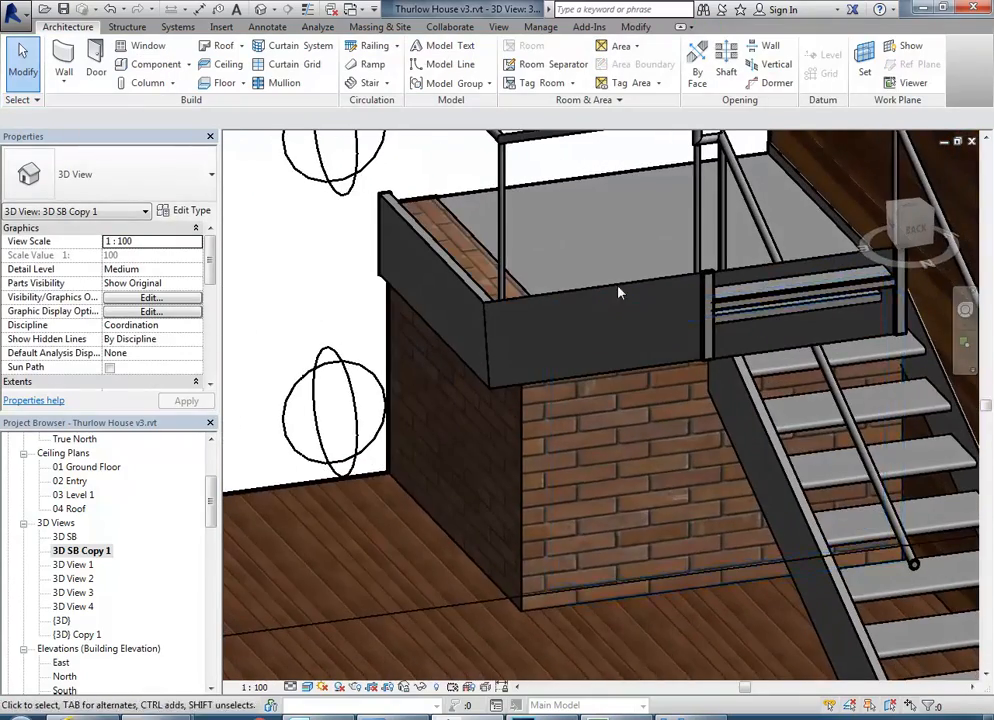
pyautogui.click(603, 418)
pyautogui.keyDown('shift'); pyautogui.moveTo(603, 418); pyautogui.dragTo(541, 408, button='middle'); pyautogui.keyUp('shift')
pyautogui.press('Escape')
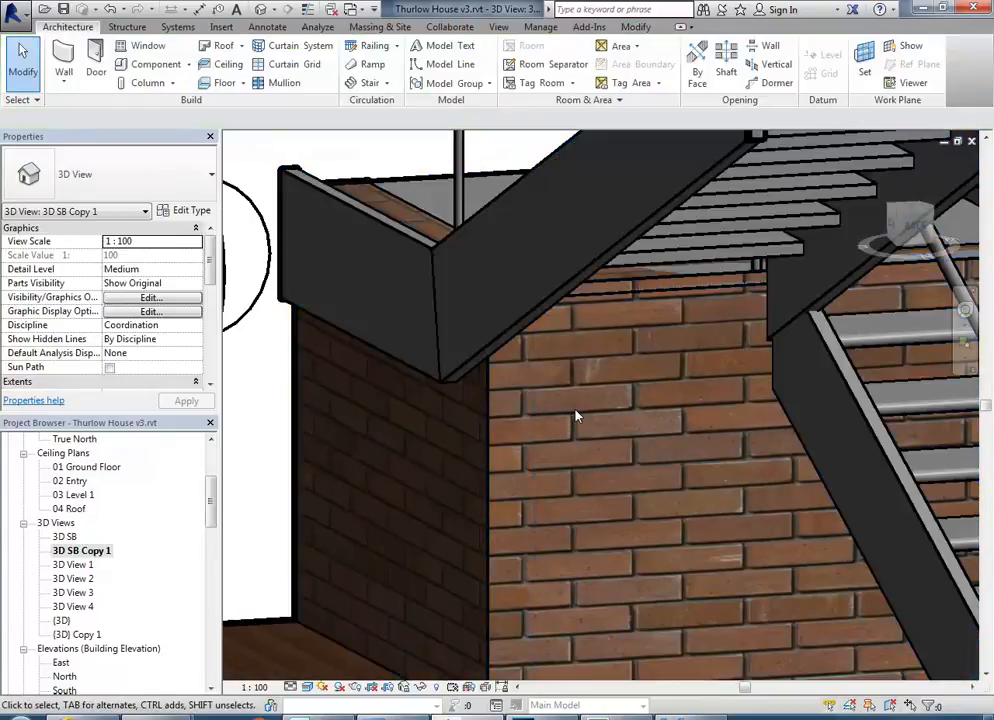
# Set the top offset of both face brick walls under the landing to -180, checking the landing edge in the 03.jpg photo.
pyautogui.click(670, 340)
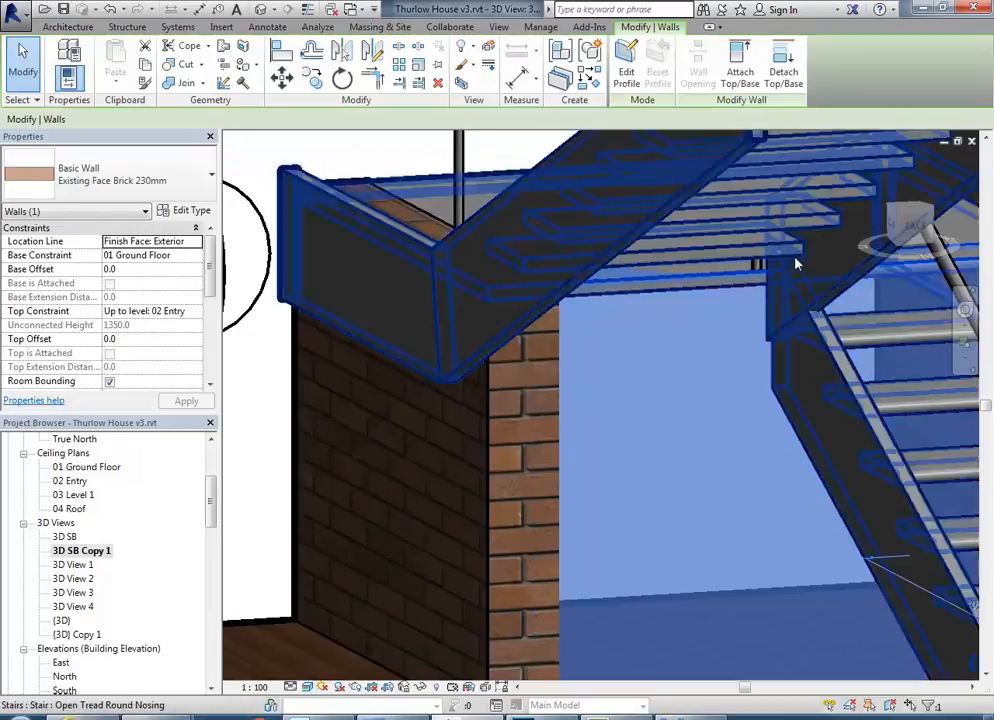
pyautogui.keyDown('ctrl'); pyautogui.click(488, 515); pyautogui.keyUp('ctrl')
pyautogui.keyDown('ctrl'); pyautogui.click(595, 480); pyautogui.keyUp('ctrl')
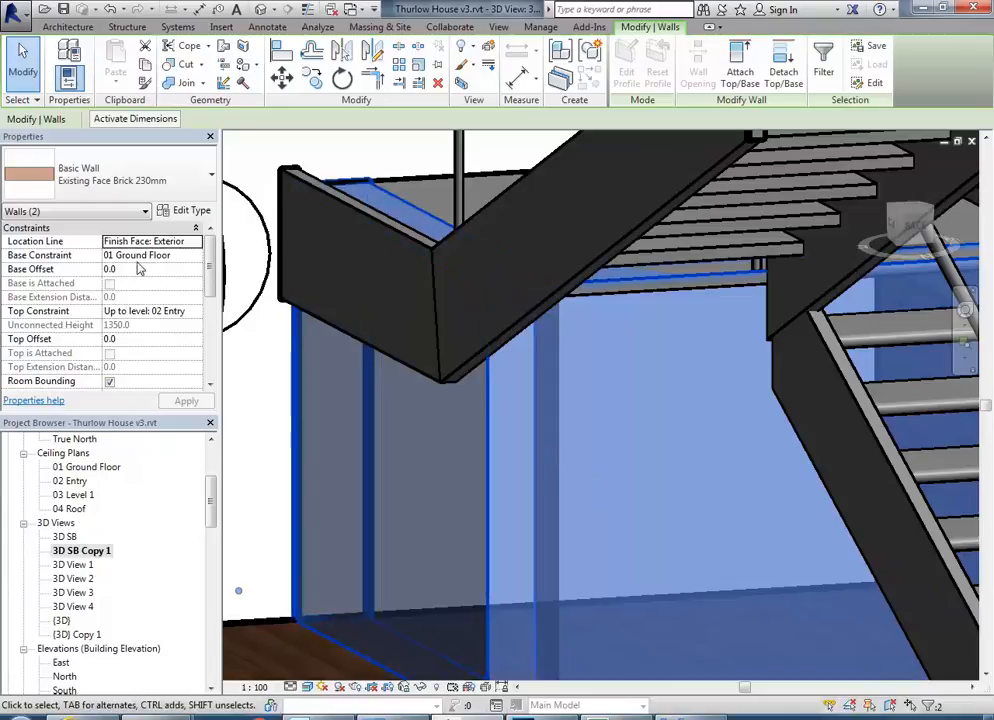
pyautogui.click(628, 712)
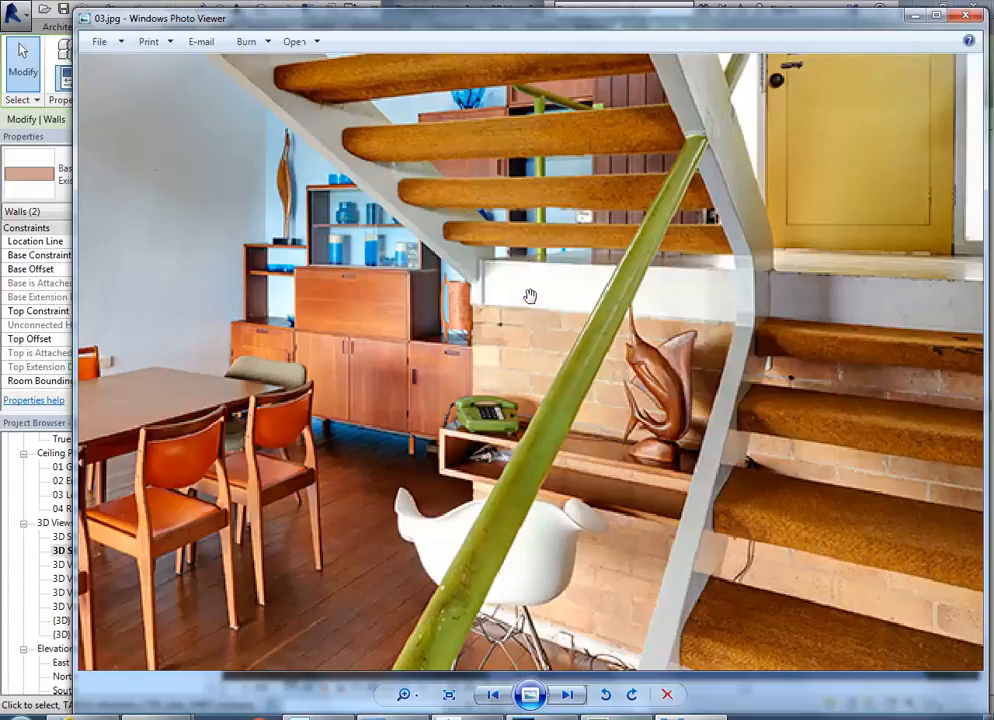
pyautogui.click(914, 17)
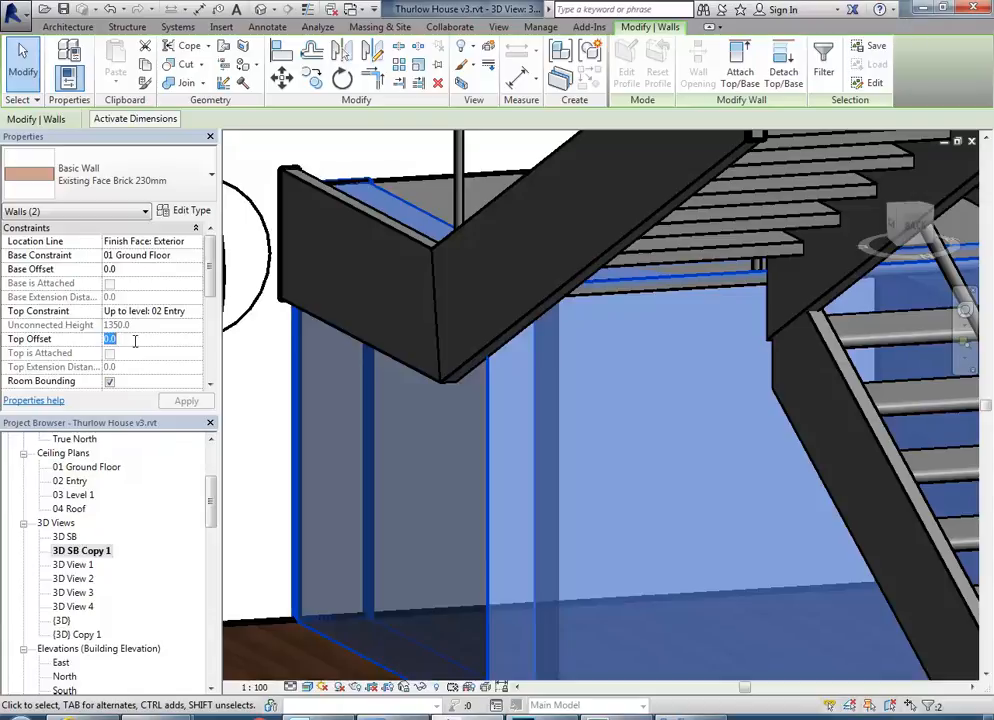
pyautogui.write('-180')
pyautogui.press('Return')
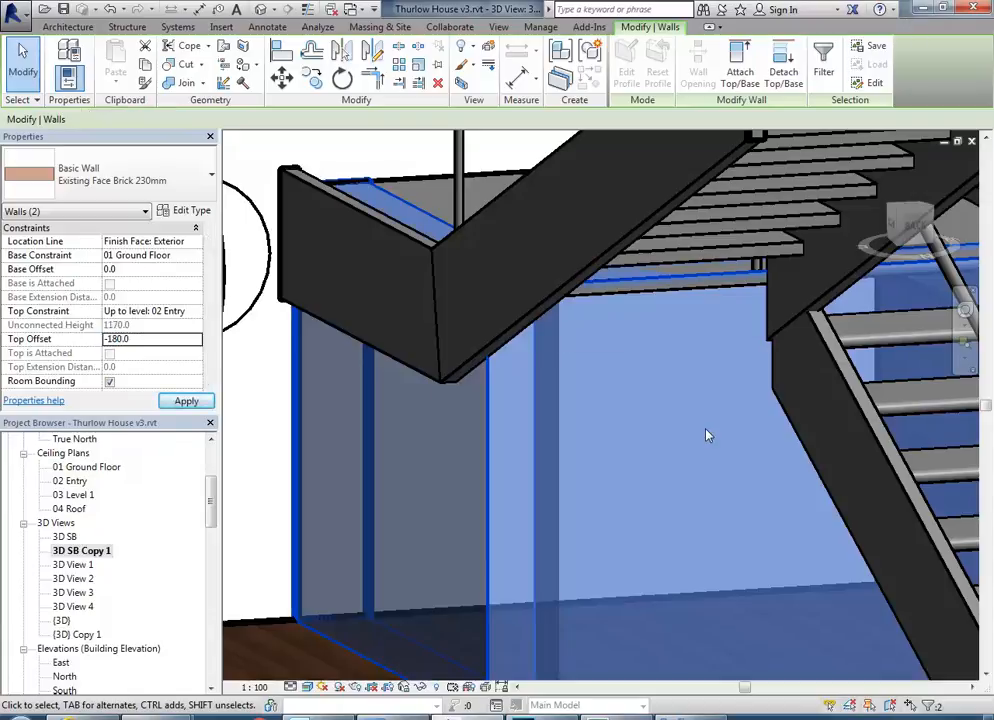
pyautogui.keyDown('shift'); pyautogui.moveTo(657, 455); pyautogui.dragTo(622, 436, button='middle'); pyautogui.keyUp('shift')
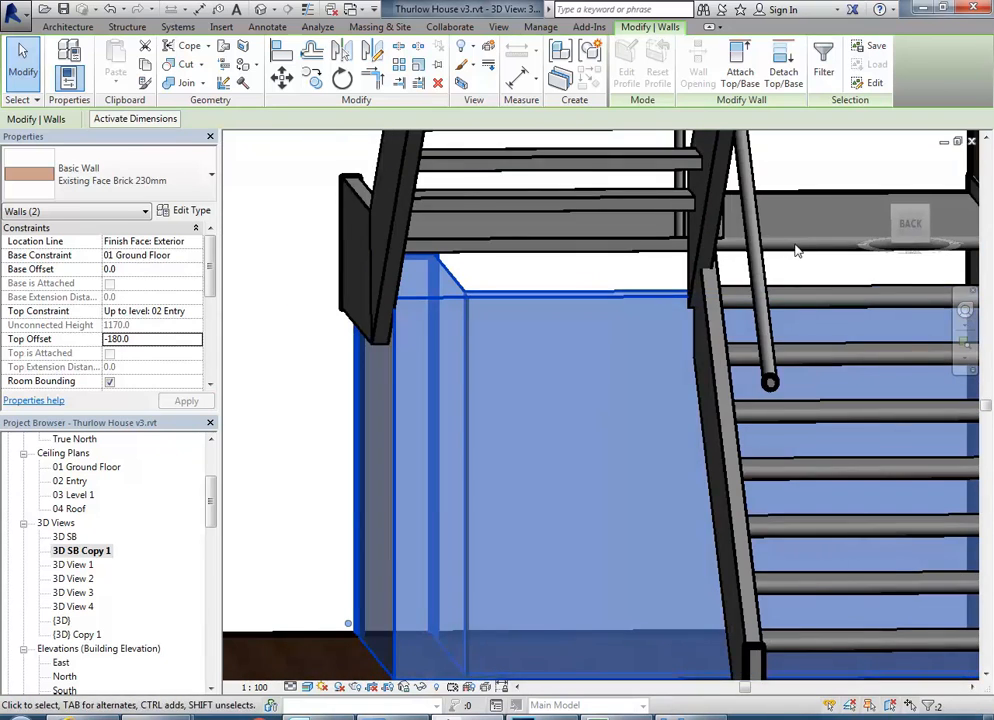
# Review the stringer and landing carriage height parameters of the stair's type, leaving them as they are.
pyautogui.click(621, 392)
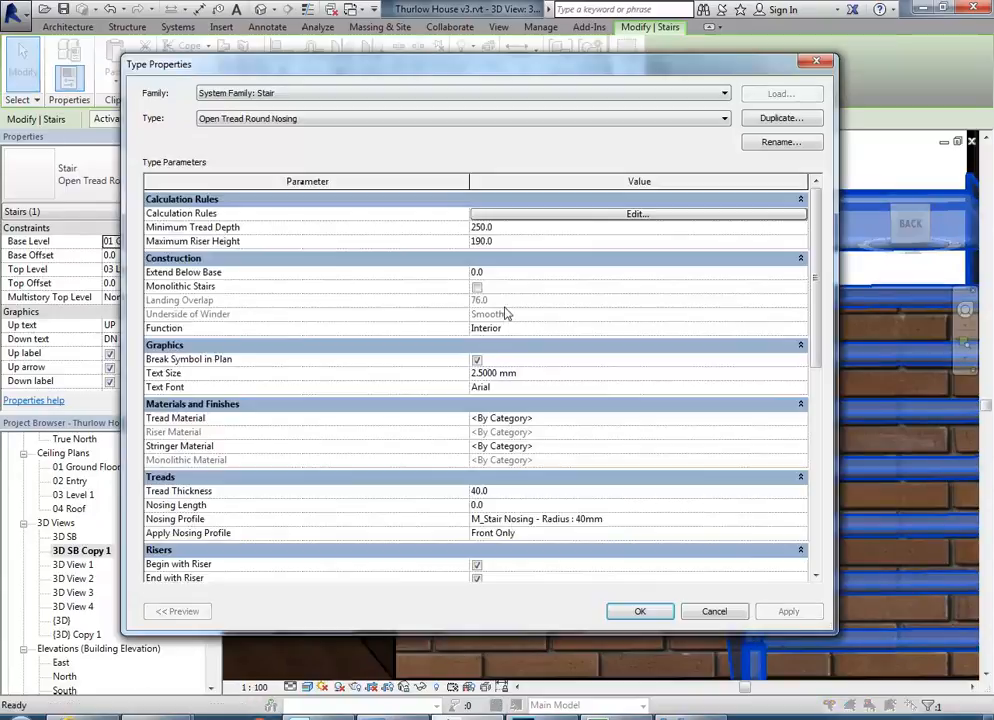
pyautogui.moveTo(815, 261); pyautogui.dragTo(817, 421)
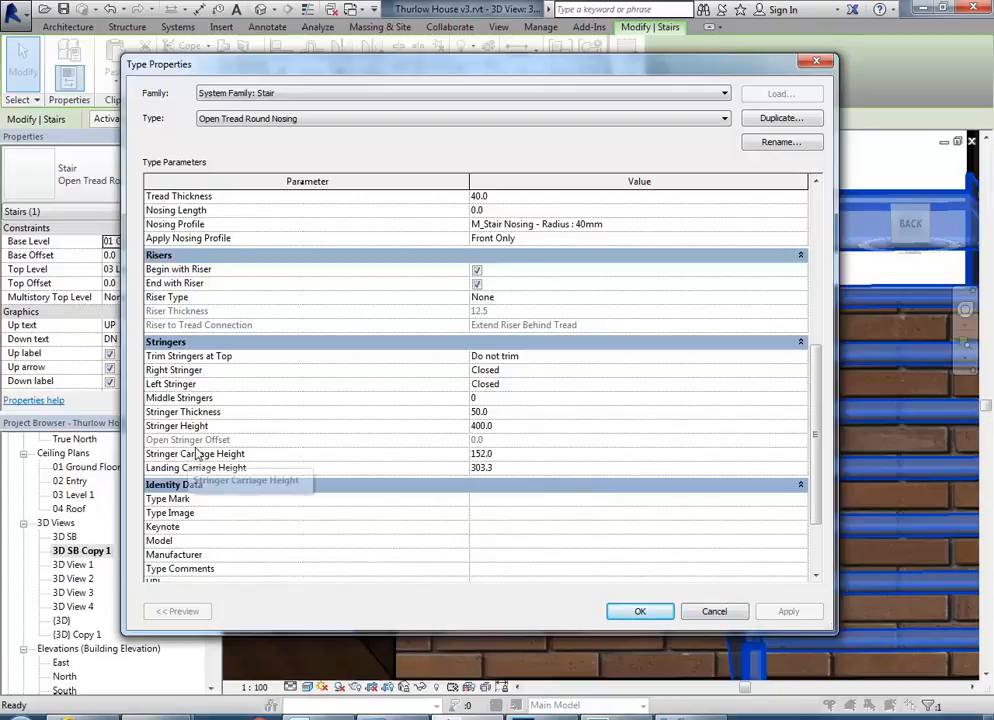
pyautogui.moveTo(814, 430)
pyautogui.mouseDown()
pyautogui.moveTo(814, 477)
pyautogui.moveTo(809, 394)
pyautogui.moveTo(803, 410)
pyautogui.mouseUp()
pyautogui.click(529, 484)
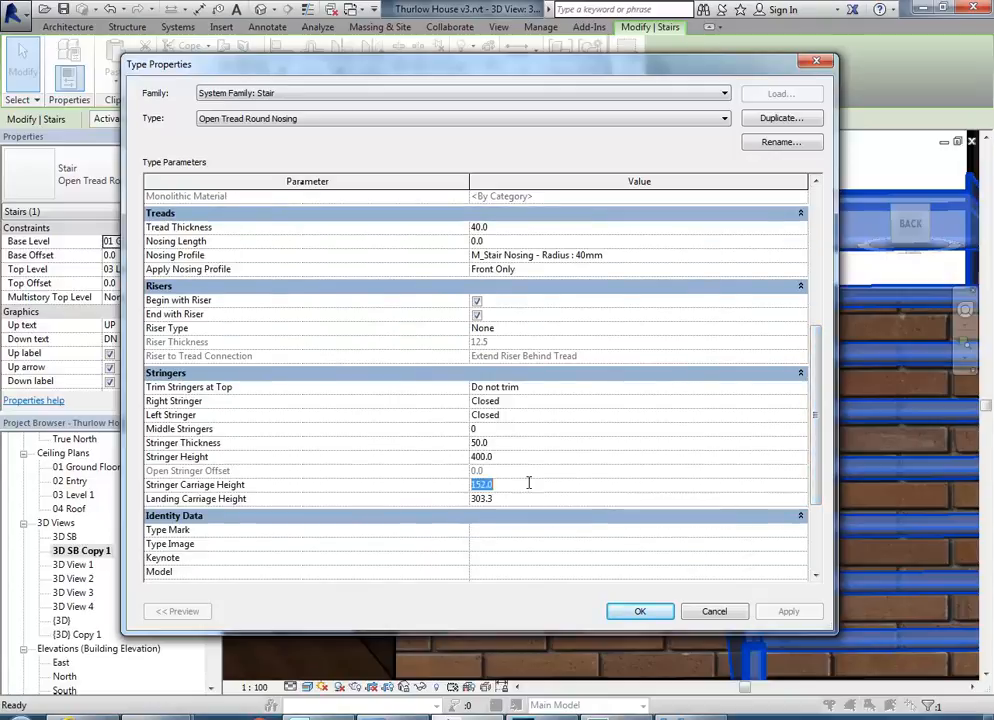
pyautogui.click(521, 499)
pyautogui.moveTo(814, 415); pyautogui.dragTo(805, 457)
pyautogui.click(710, 608)
pyautogui.keyDown('shift'); pyautogui.moveTo(468, 268); pyautogui.dragTo(563, 453, button='middle'); pyautogui.keyUp('shift')
pyautogui.press('Escape')
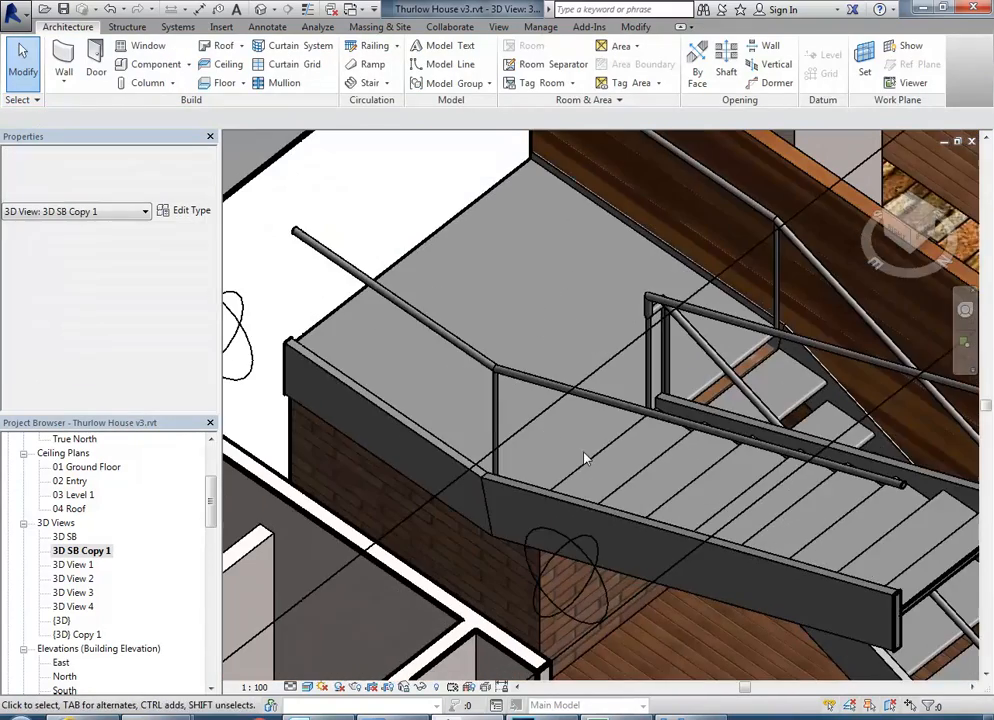
pyautogui.click(323, 196)
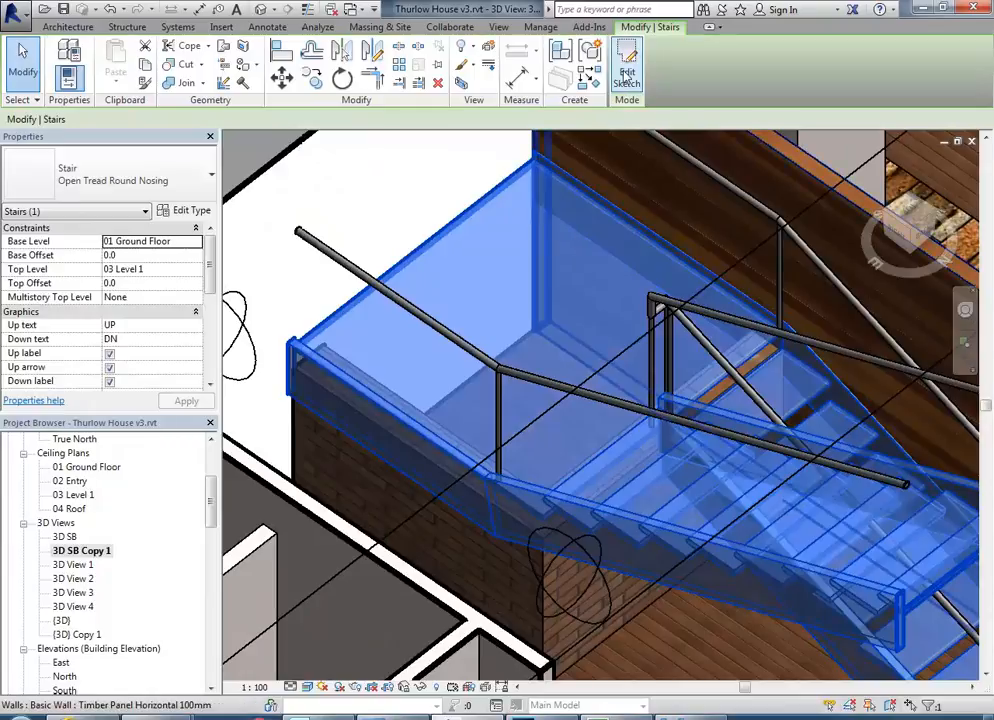
pyautogui.doubleClick(506, 396)
pyautogui.moveTo(506, 395)
pyautogui.keyDown('shift'); pyautogui.mouseDown(button='middle')
pyautogui.moveTo(564, 355)
pyautogui.moveTo(546, 364)
pyautogui.mouseUp(button='middle'); pyautogui.keyUp('shift')
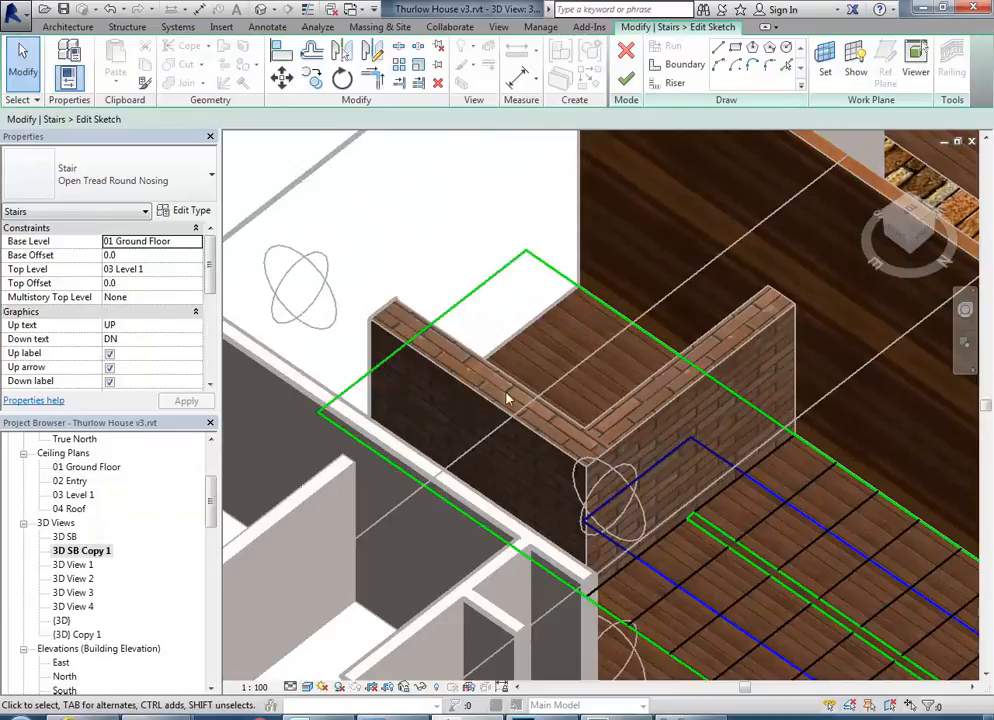
pyautogui.click(626, 52)
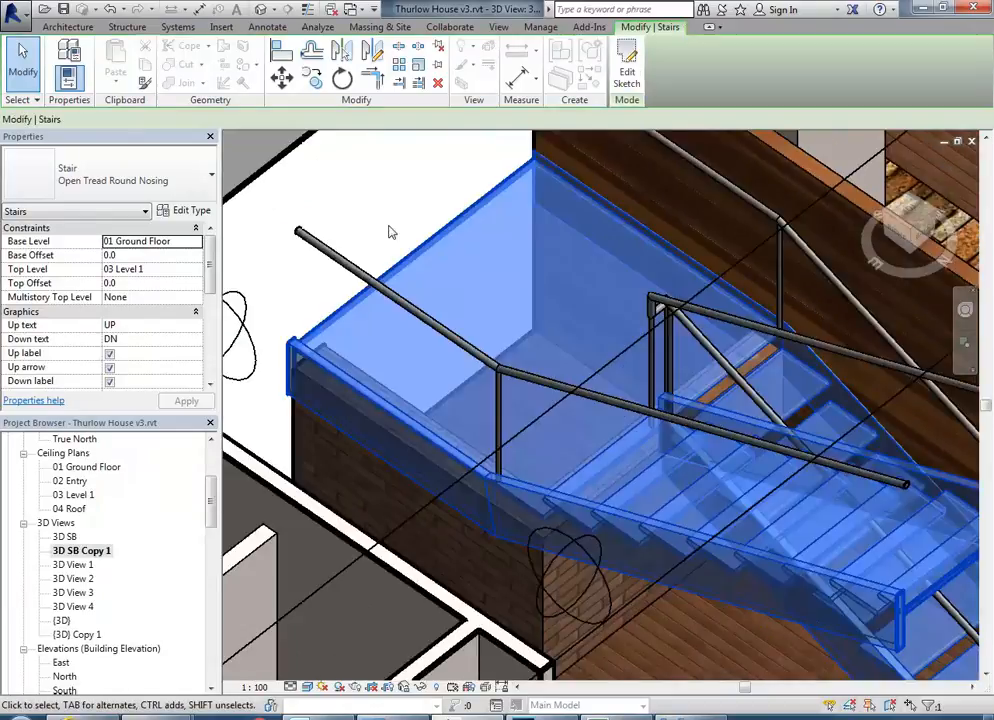
pyautogui.press('Escape')
# In the 03 Level 1 floor plan, sketch a rectangular floor boundary about 2301 mm long over the stair landing, down to the external wall.
pyautogui.moveTo(209, 505); pyautogui.dragTo(209, 450)
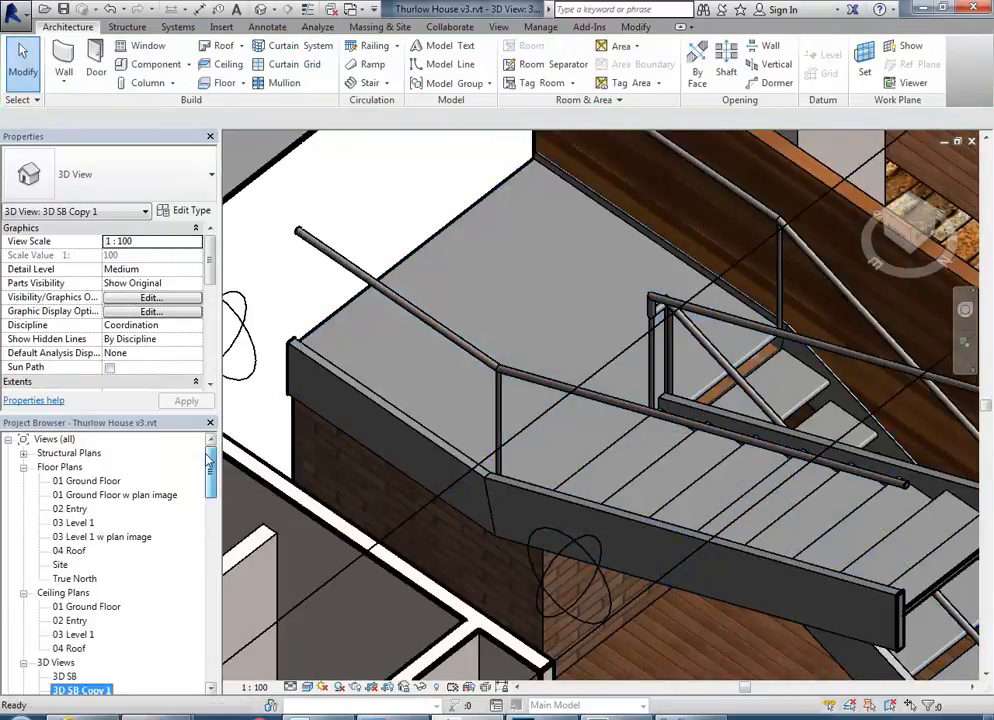
pyautogui.click(72, 523)
pyautogui.doubleClick(72, 523)
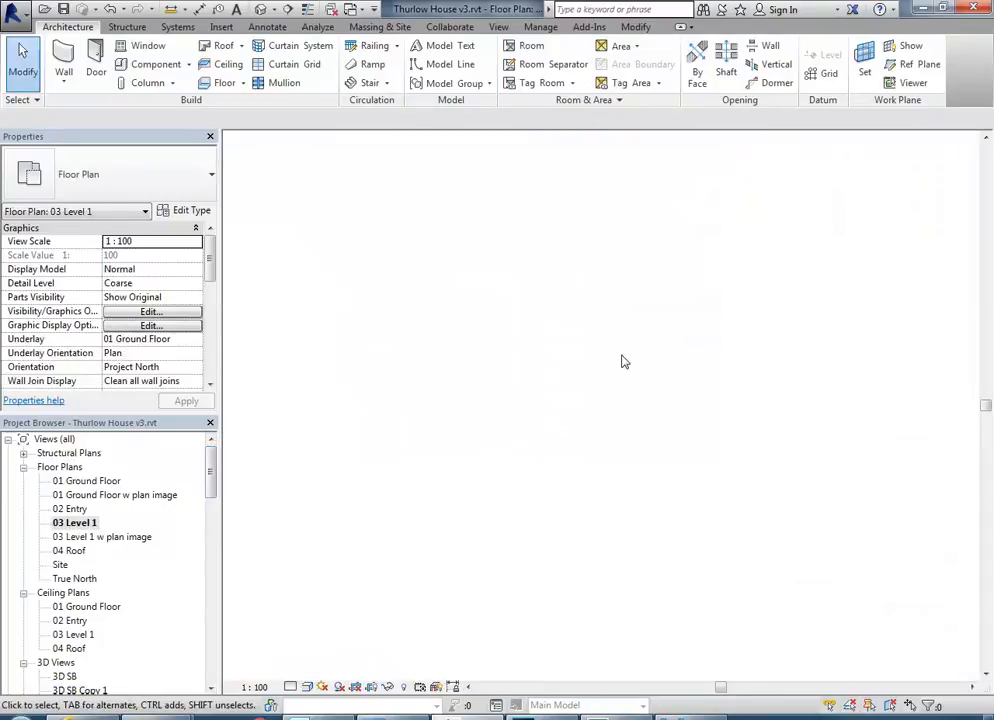
pyautogui.scroll(2, 604, 395)
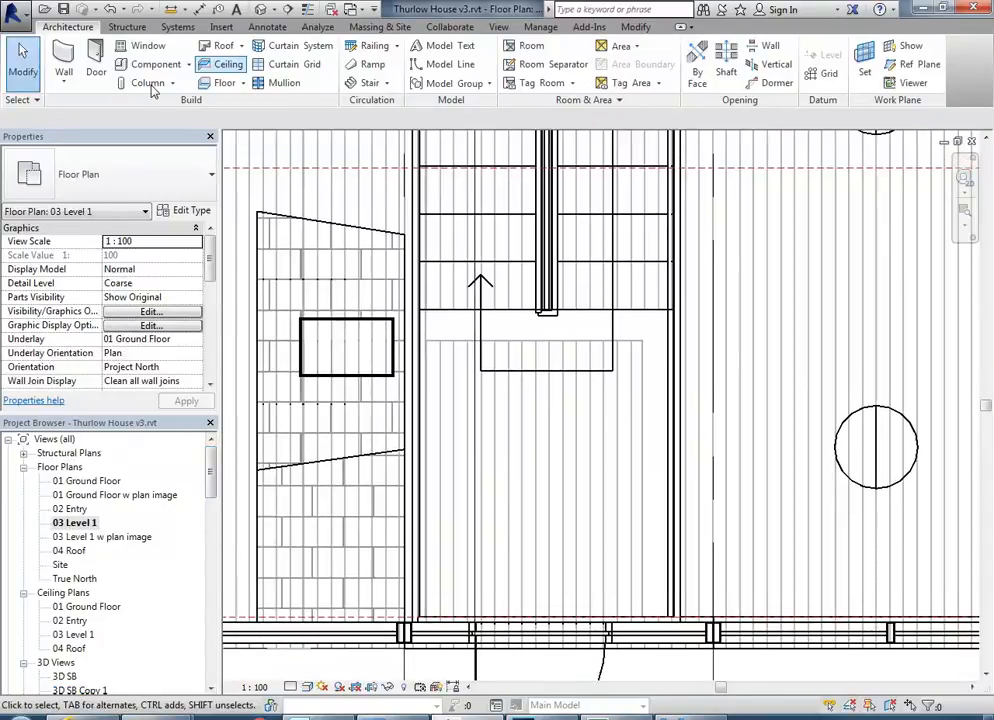
pyautogui.click(224, 83)
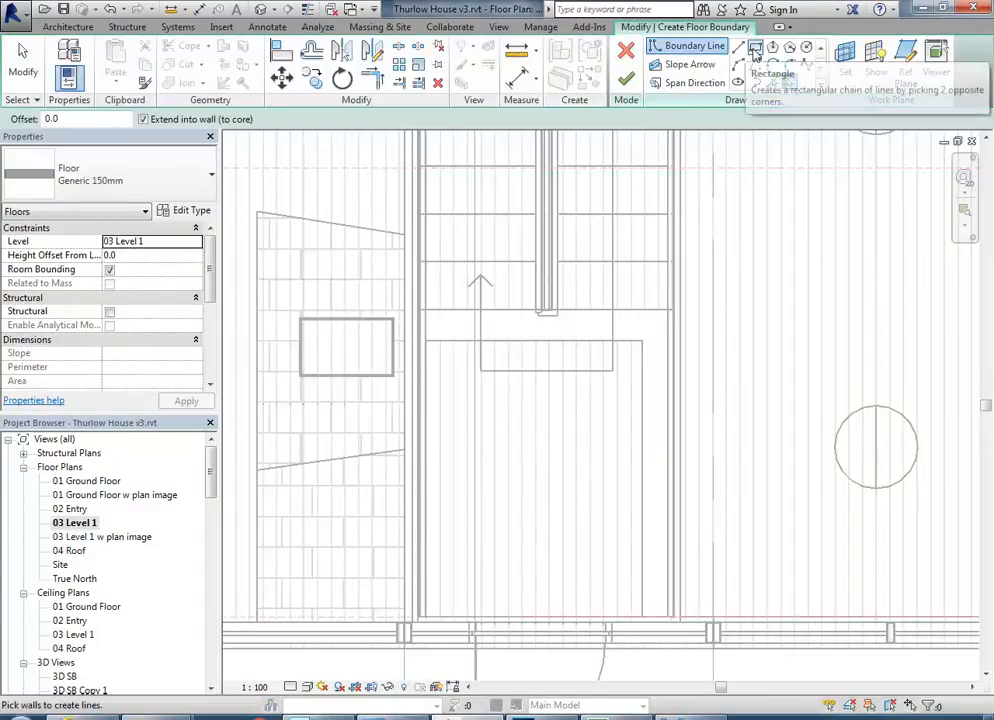
pyautogui.click(756, 48)
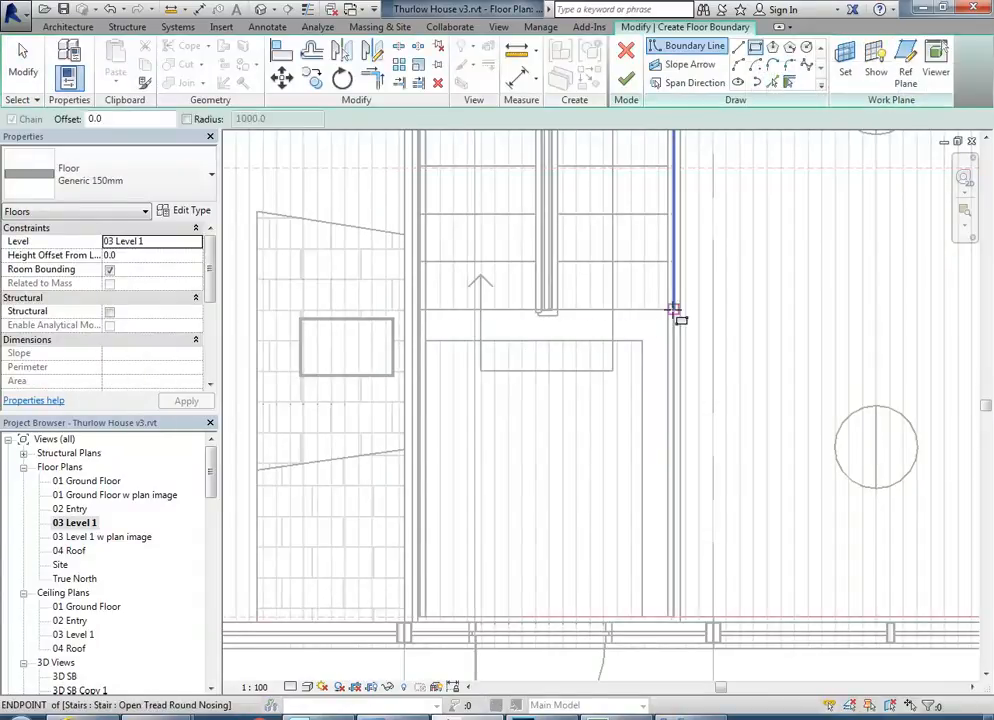
pyautogui.click(674, 310)
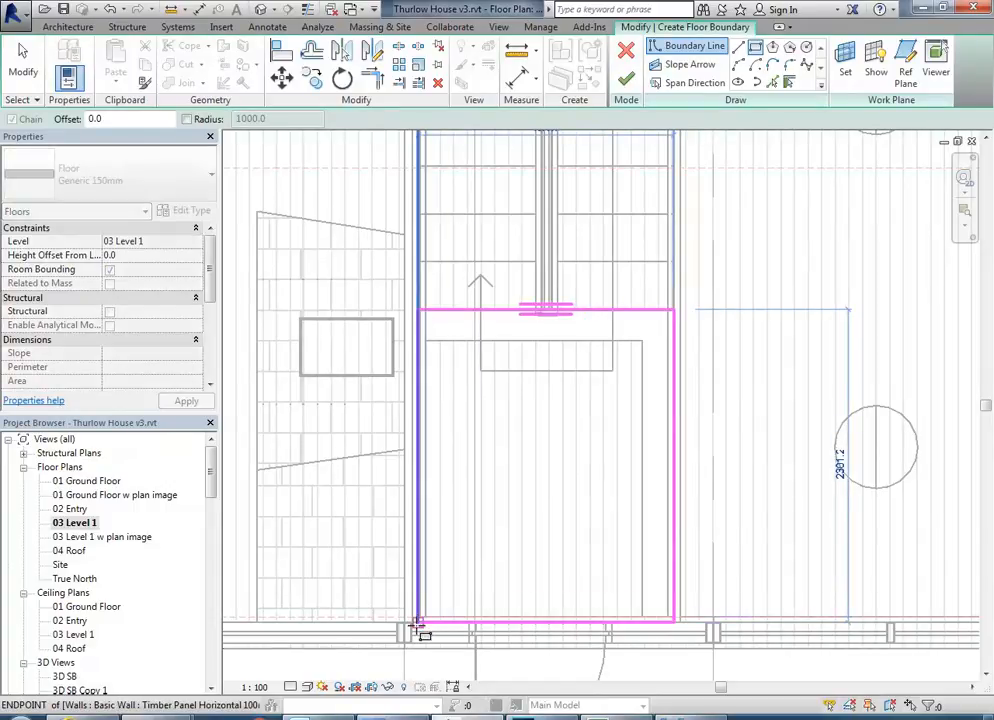
pyautogui.click(418, 622)
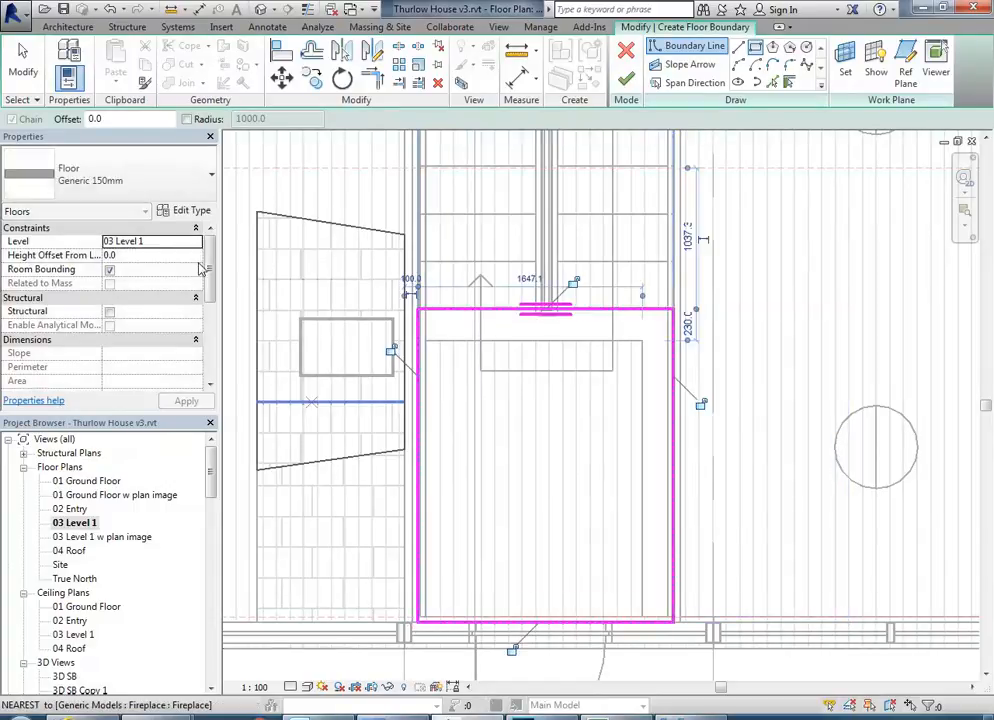
# Duplicate the Generic 150mm floor type under the name Concrete 180mm.
pyautogui.click(176, 179)
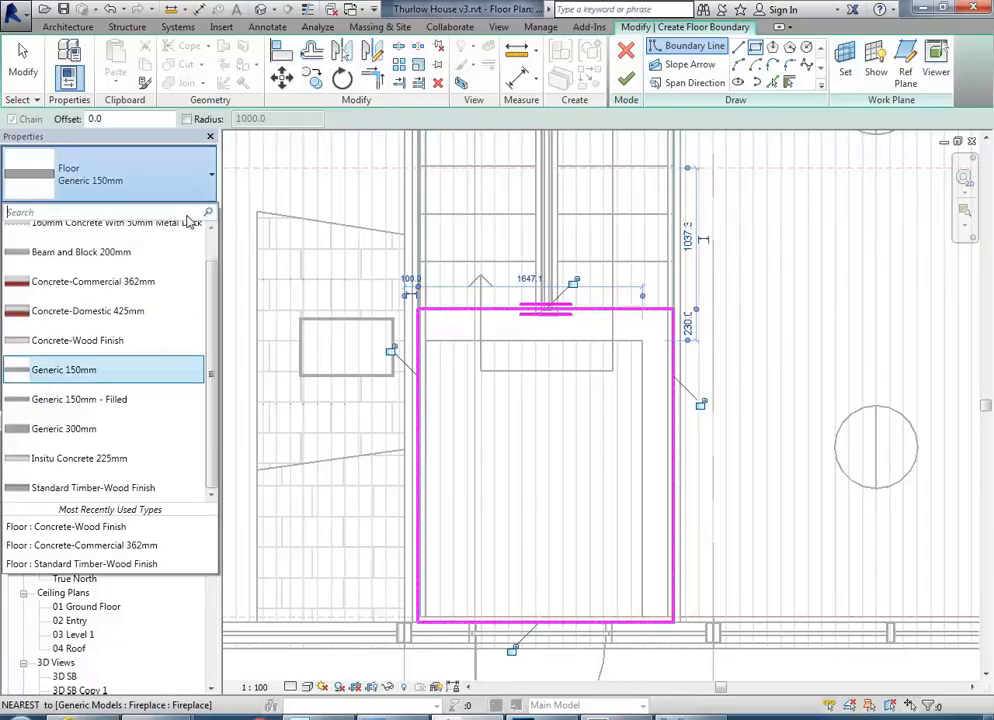
pyautogui.click(95, 383)
pyautogui.click(192, 212)
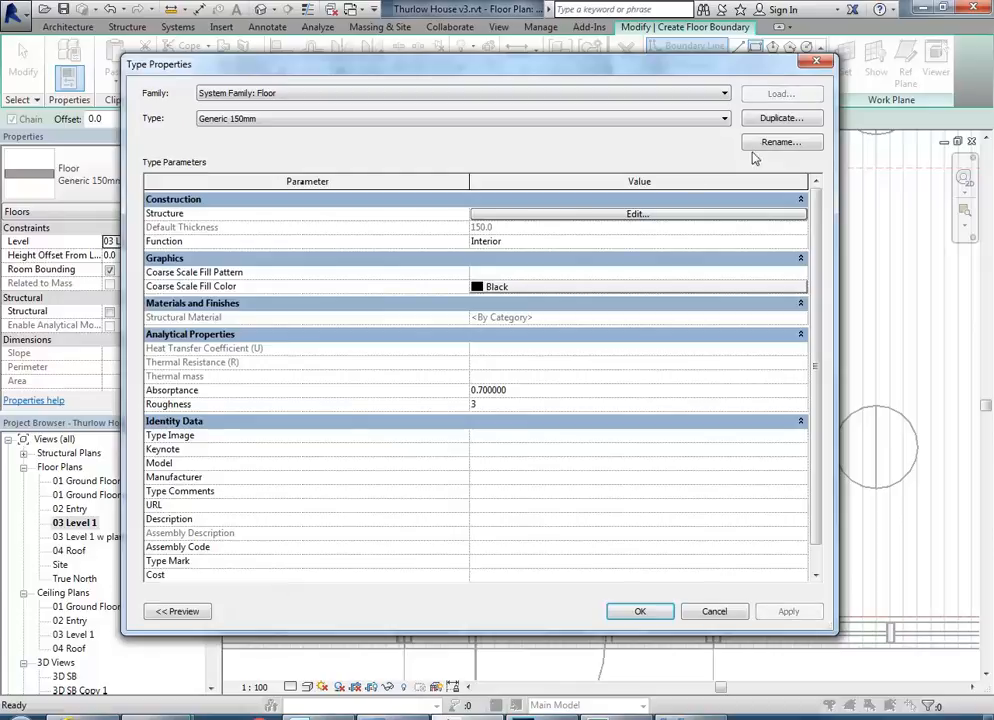
pyautogui.click(783, 119)
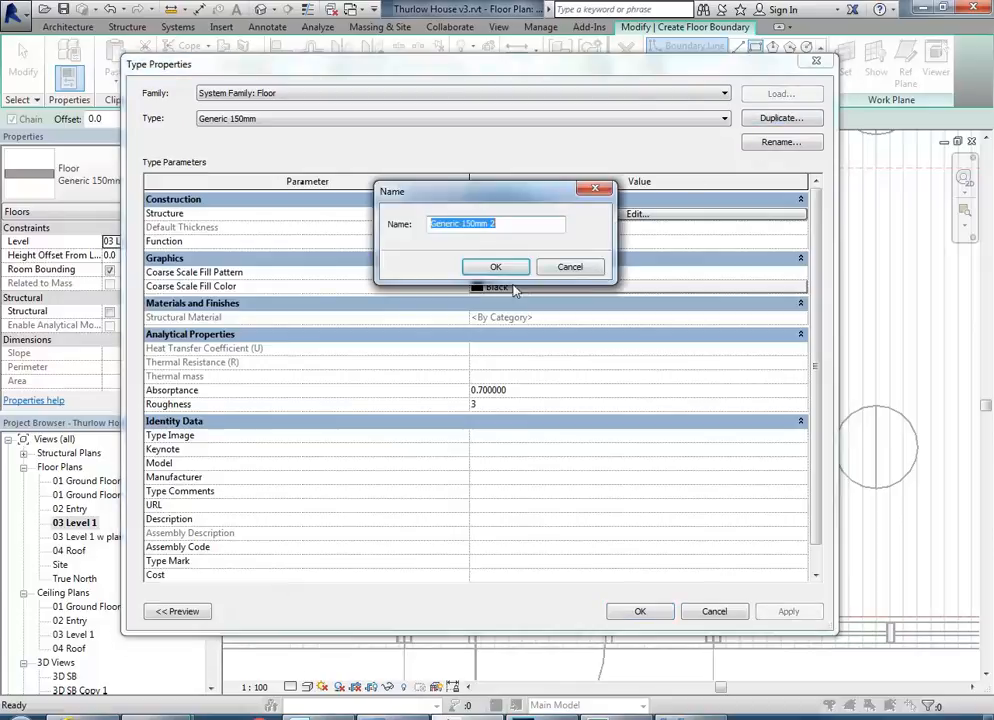
pyautogui.write('Concrete 180mm')
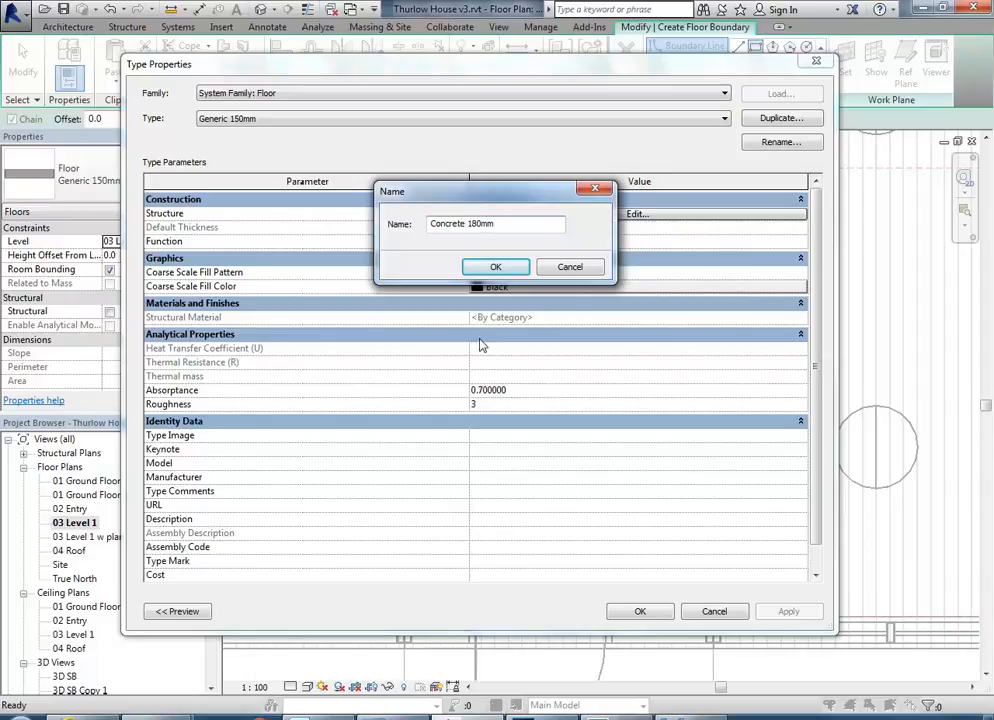
pyautogui.click(494, 267)
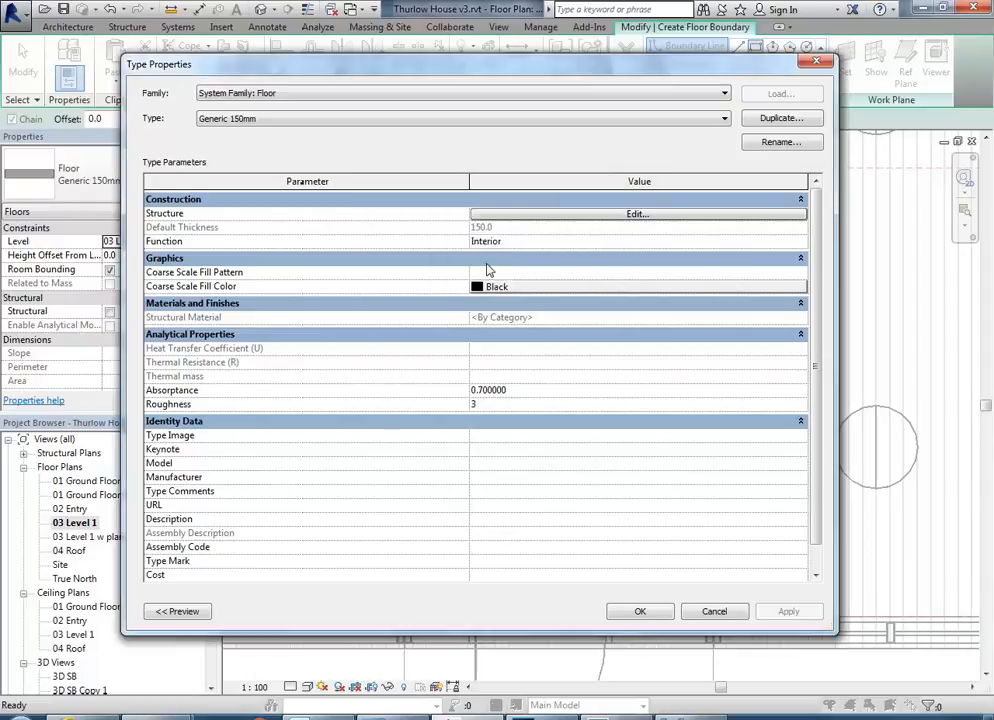
# Set the new floor type's structure layer to 180 mm thick with the Concrete - Precast Concrete material.
pyautogui.click(590, 216)
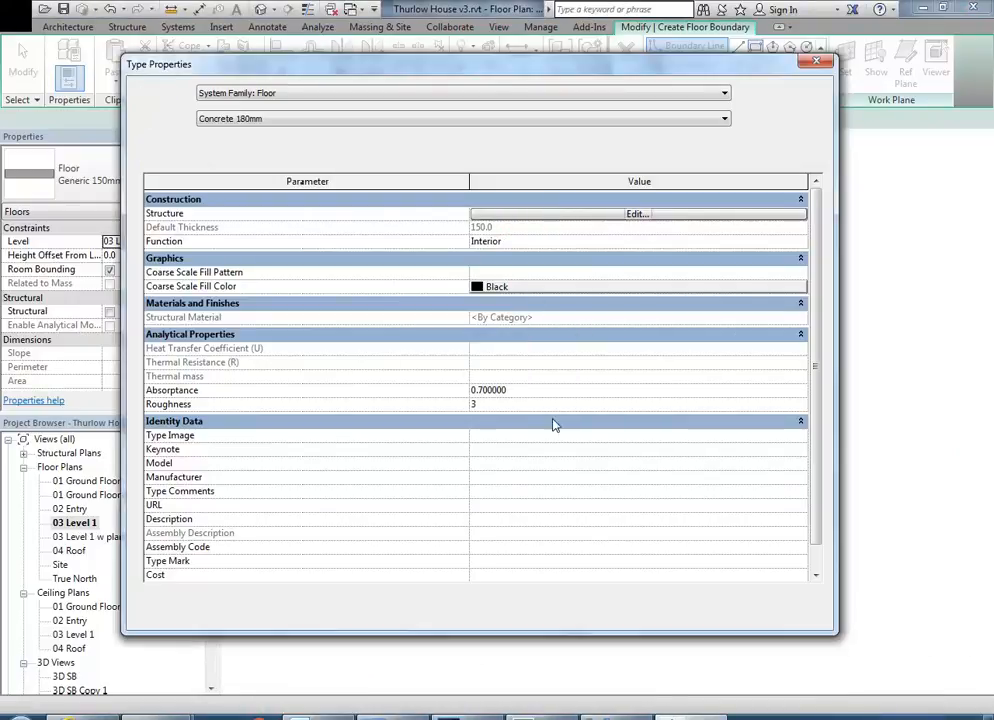
pyautogui.click(563, 215)
pyautogui.click(490, 212)
pyautogui.write('180')
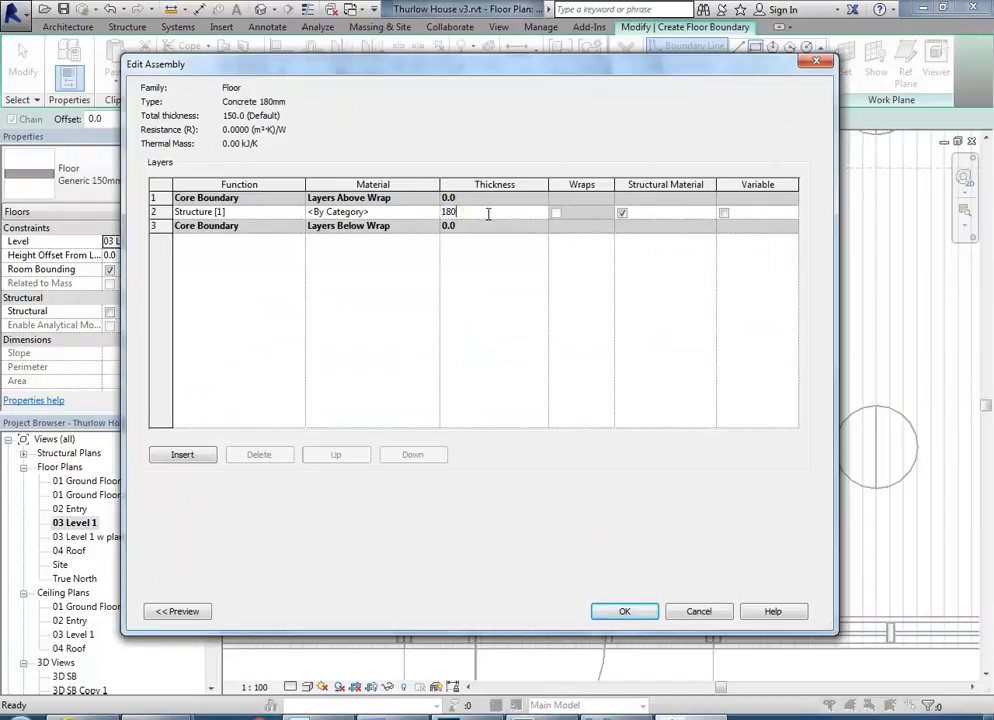
pyautogui.click(382, 213)
pyautogui.click(382, 213)
pyautogui.click(433, 213)
pyautogui.click(433, 212)
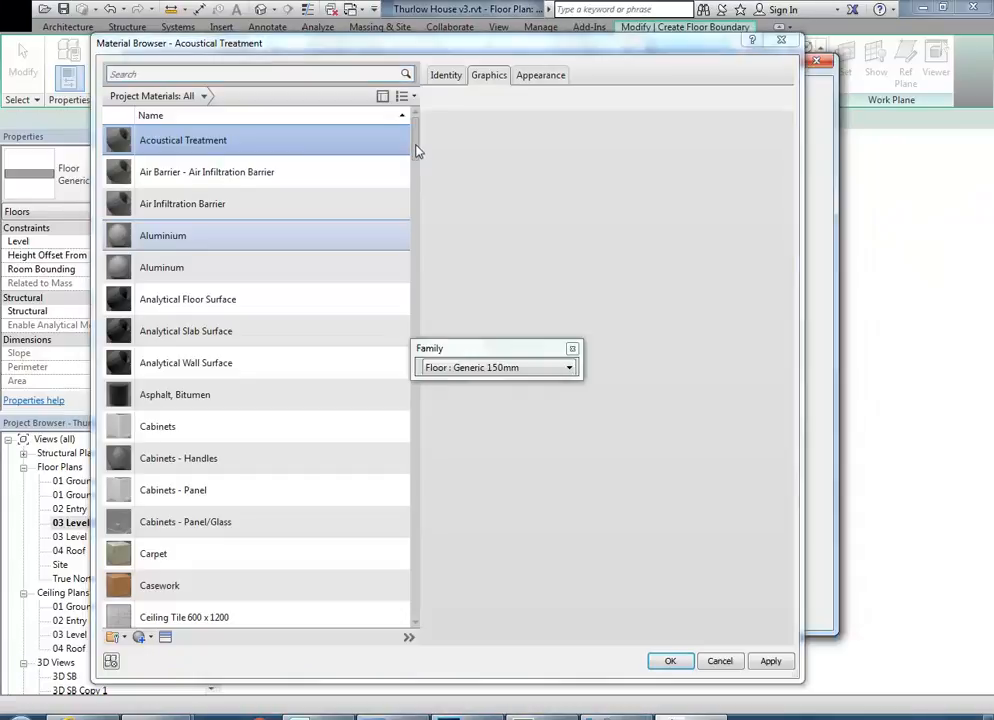
pyautogui.scroll(-7, 413, 160)
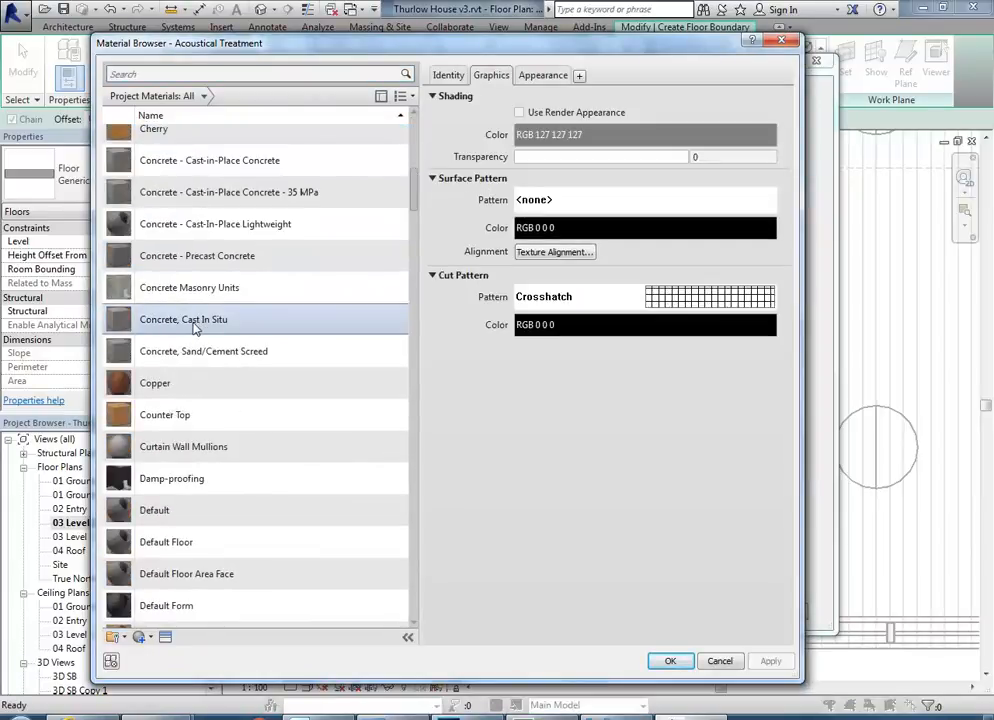
pyautogui.click(155, 257)
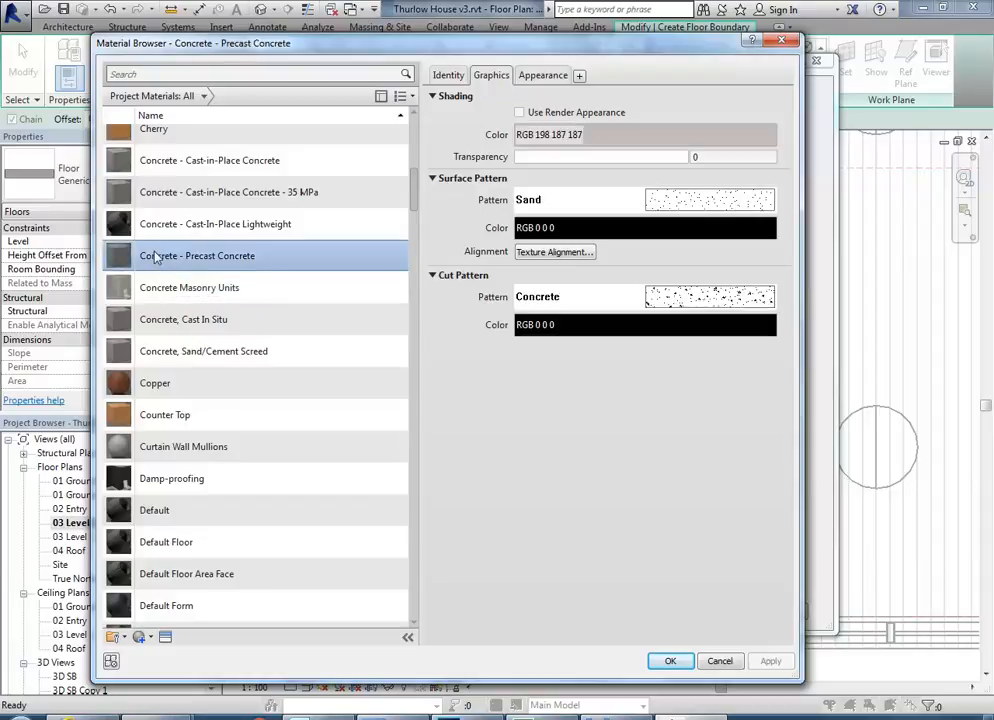
pyautogui.doubleClick(155, 257)
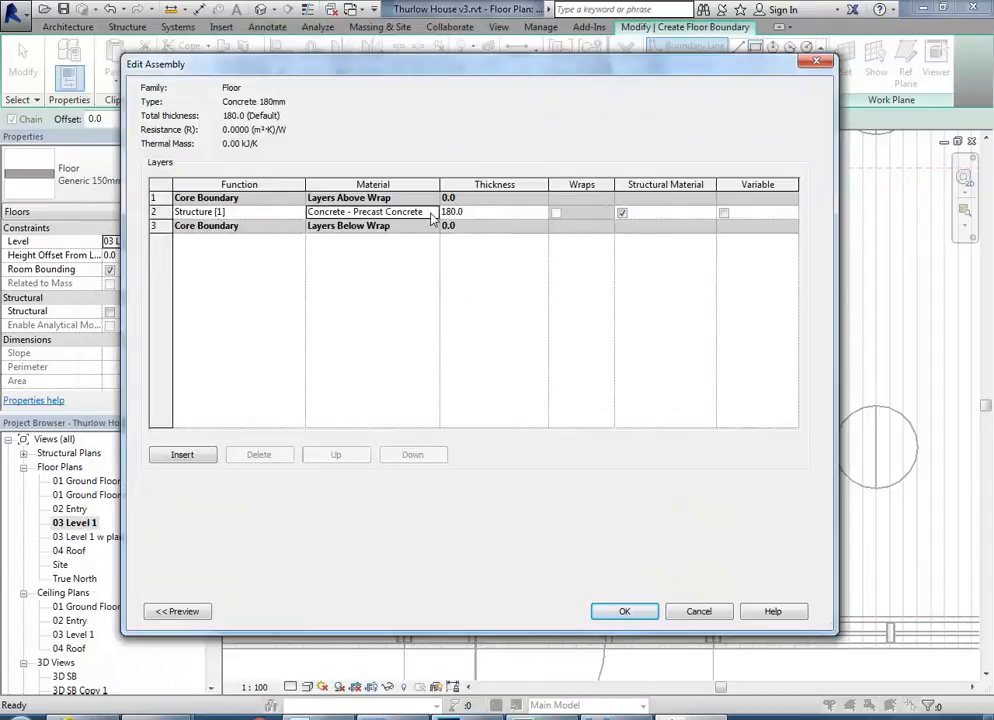
pyautogui.click(624, 611)
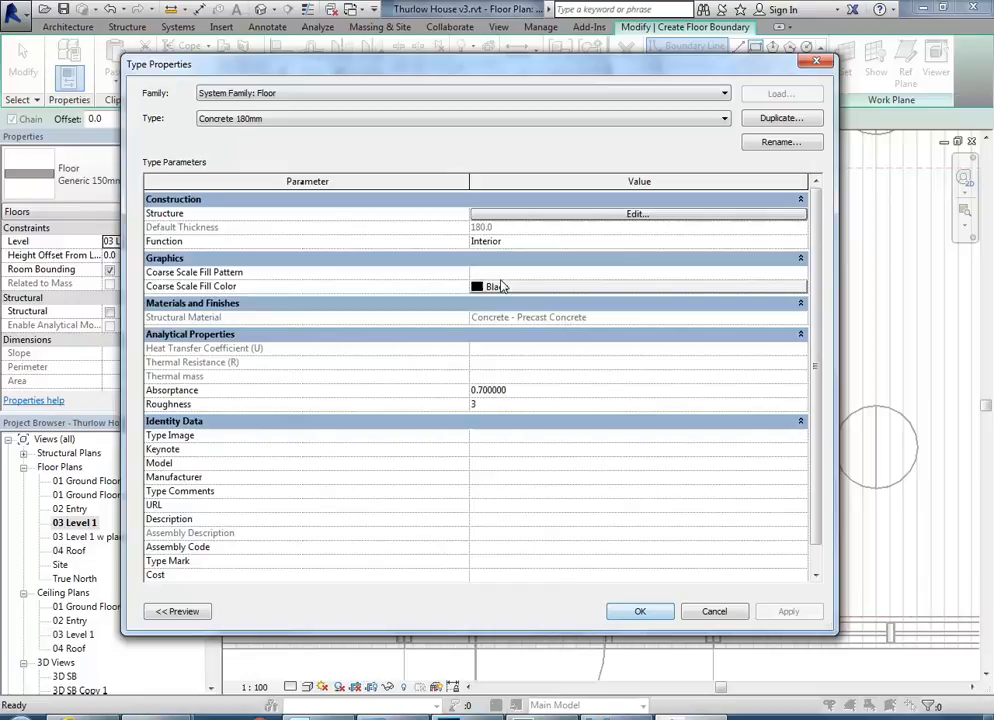
# Apply the Concrete 180mm type, finish the floor sketch, attach the walls to its bottom and detach the targets they miss.
pyautogui.click(640, 611)
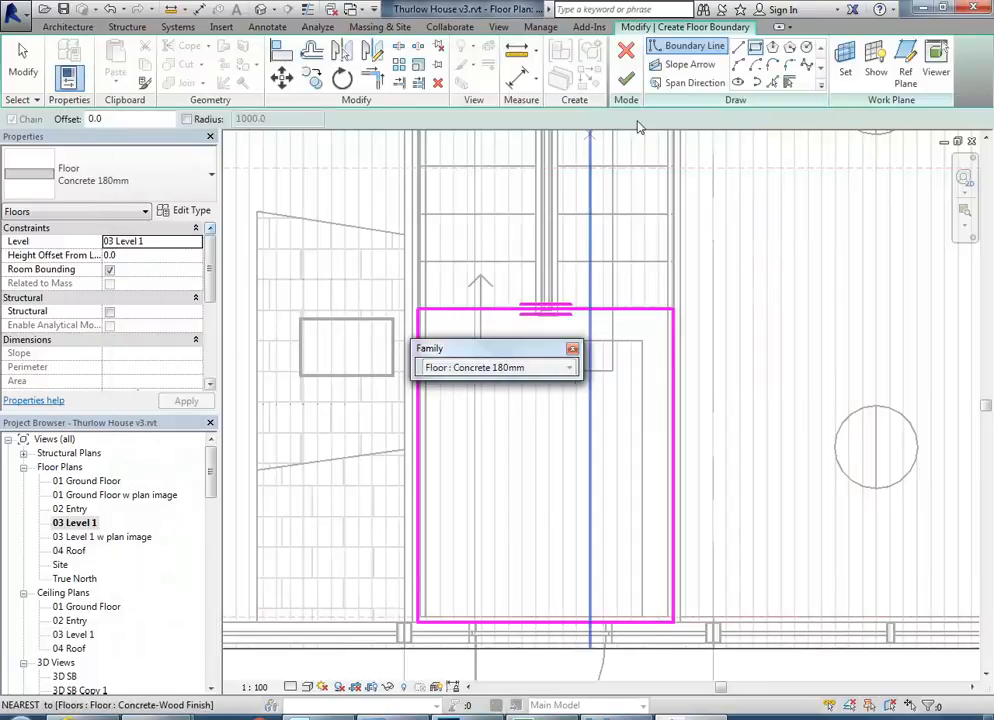
pyautogui.click(573, 349)
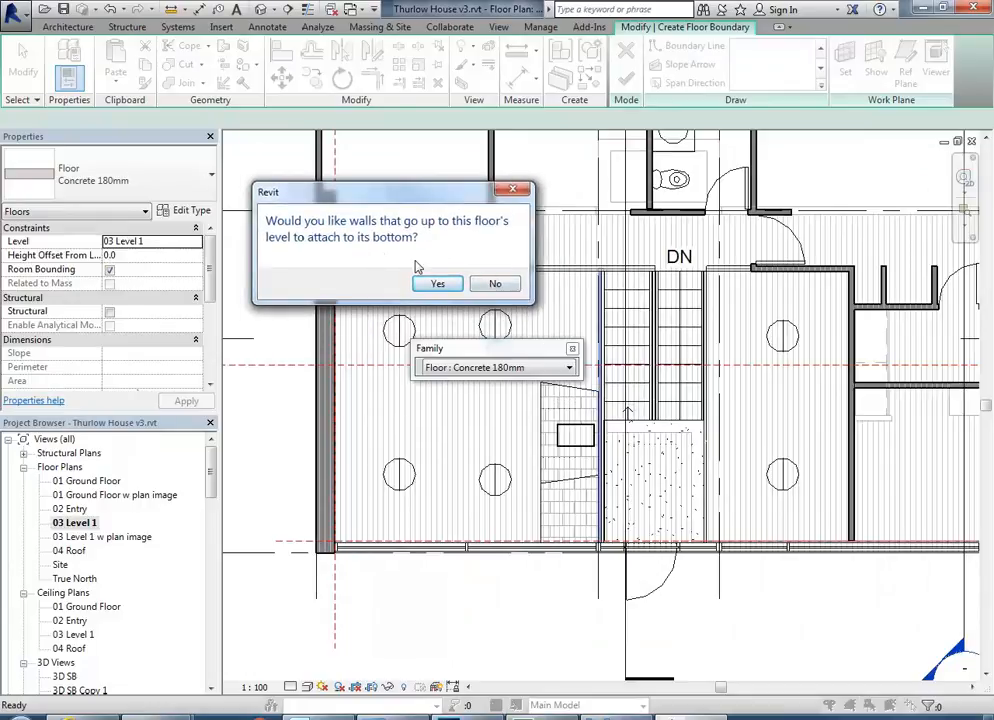
pyautogui.click(440, 285)
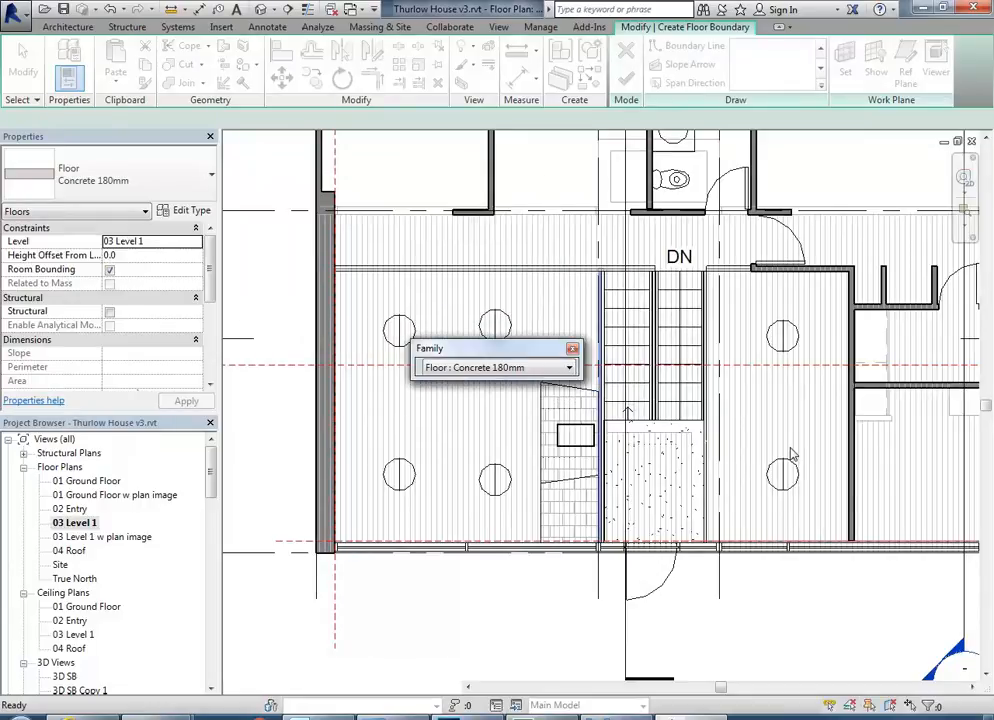
pyautogui.scroll(3, 690, 425)
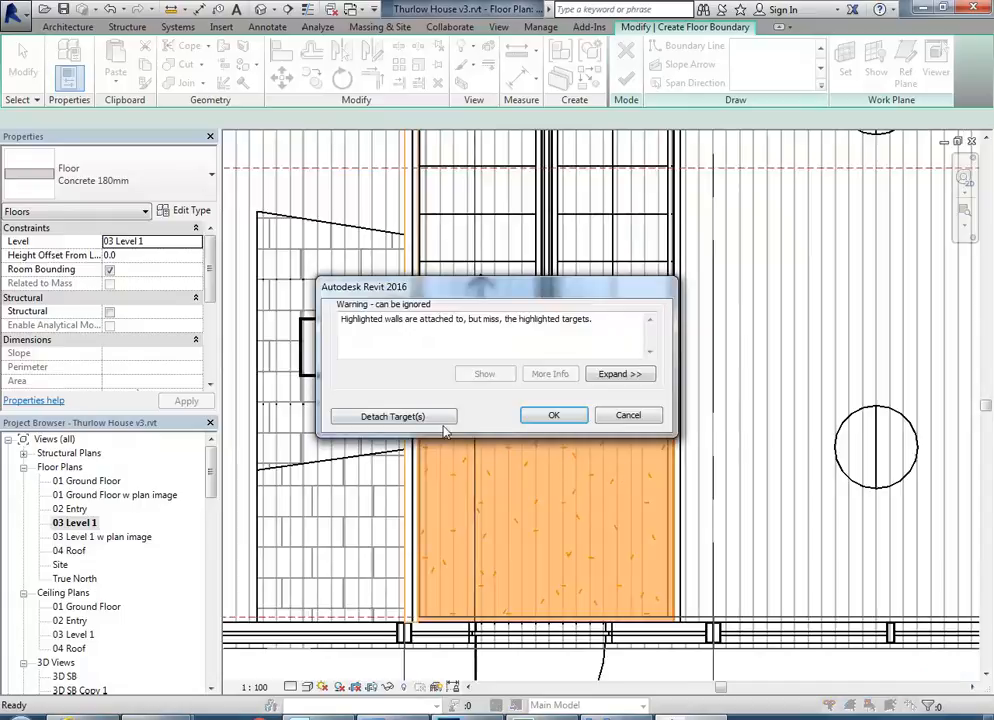
pyautogui.click(395, 416)
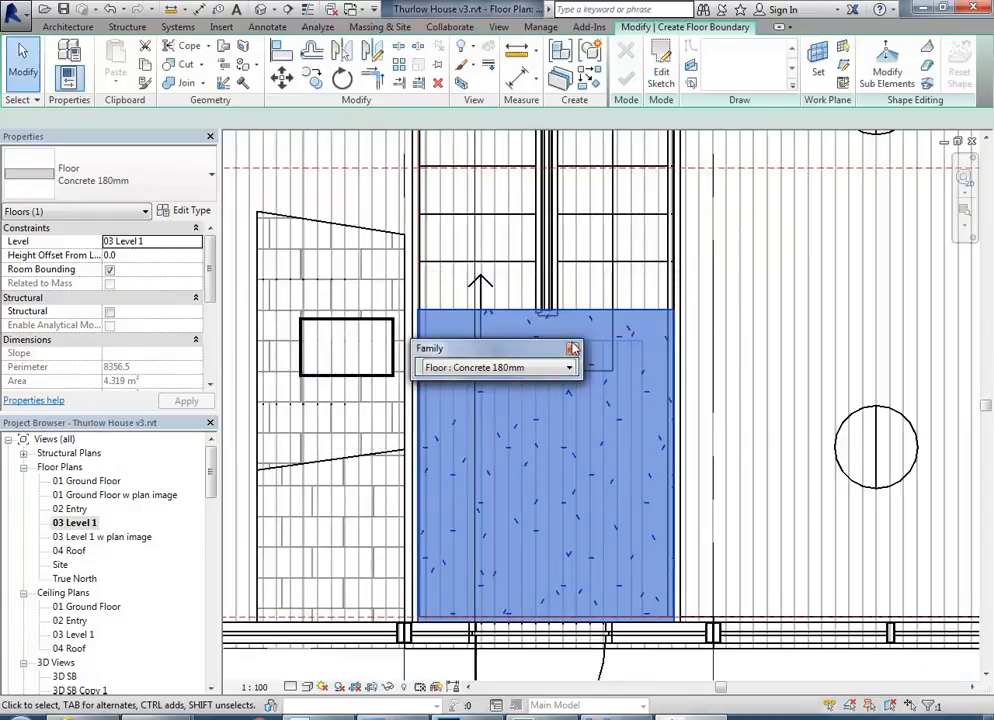
# Open the 3D SB Copy 1 view and examine the new slab and the brick walls beneath the stair landing.
pyautogui.moveTo(211, 474); pyautogui.dragTo(212, 510)
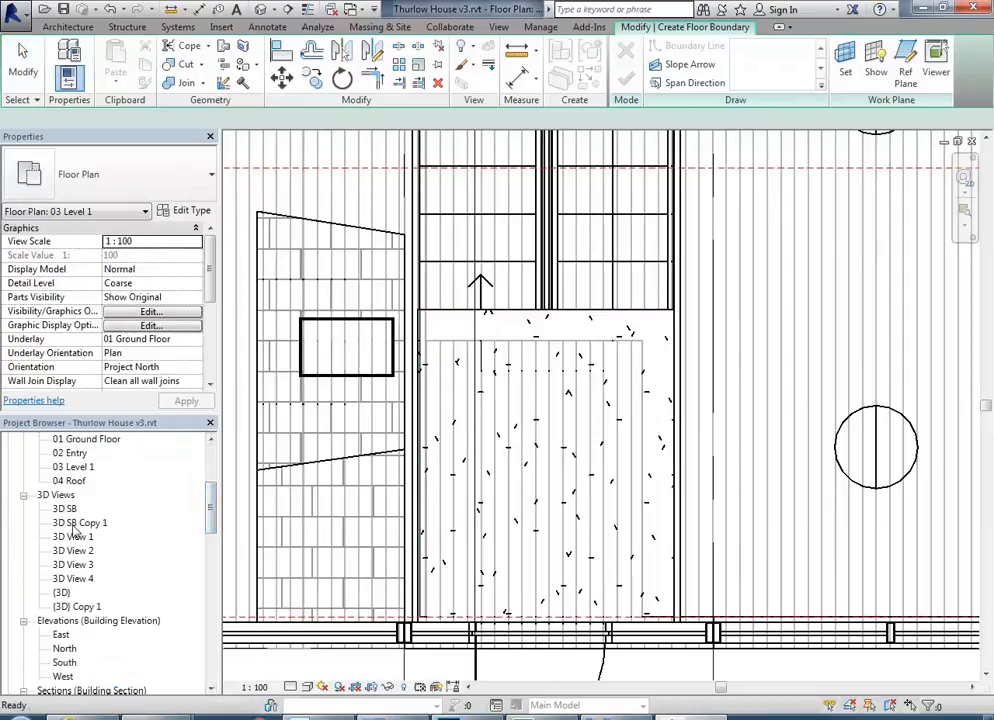
pyautogui.doubleClick(72, 523)
pyautogui.scroll(-6, 604, 447)
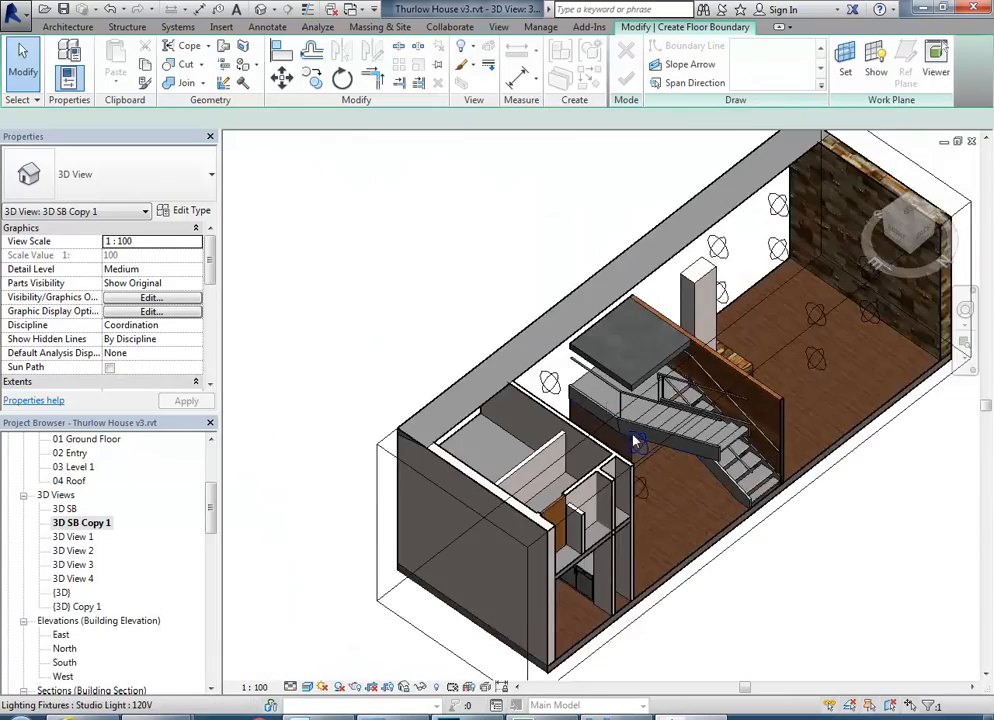
pyautogui.keyDown('shift'); pyautogui.moveTo(636, 441); pyautogui.dragTo(456, 334, button='middle'); pyautogui.keyUp('shift')
pyautogui.click(436, 440)
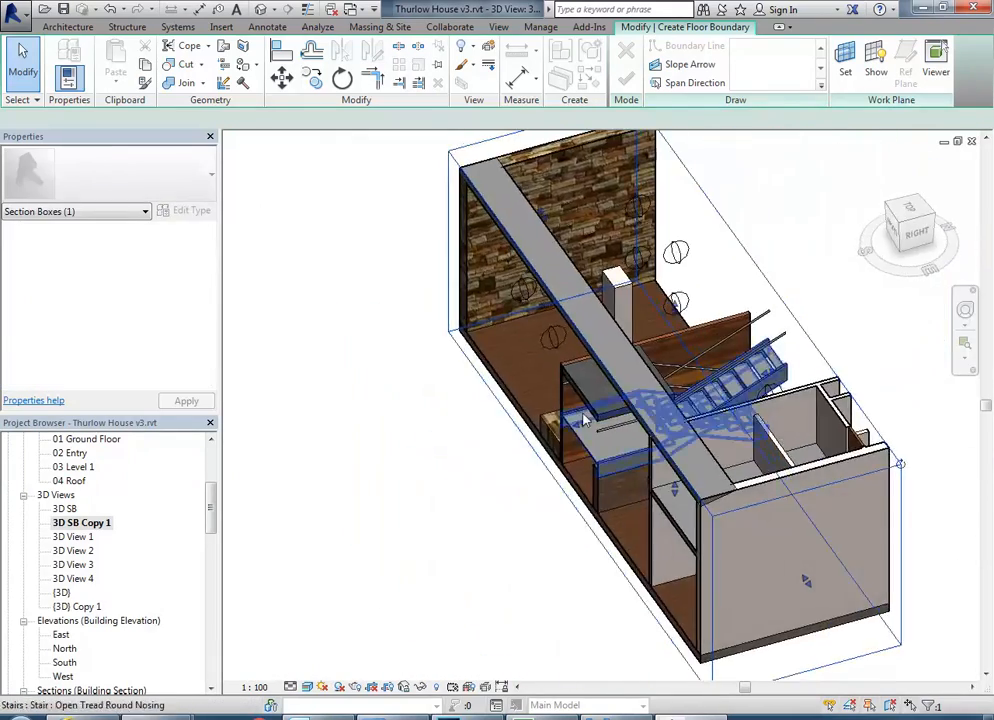
pyautogui.keyDown('shift'); pyautogui.moveTo(566, 530); pyautogui.dragTo(652, 447, button='middle'); pyautogui.keyUp('shift')
pyautogui.scroll(5, 612, 488)
pyautogui.scroll(2, 668, 403)
pyautogui.scroll(1, 630, 391)
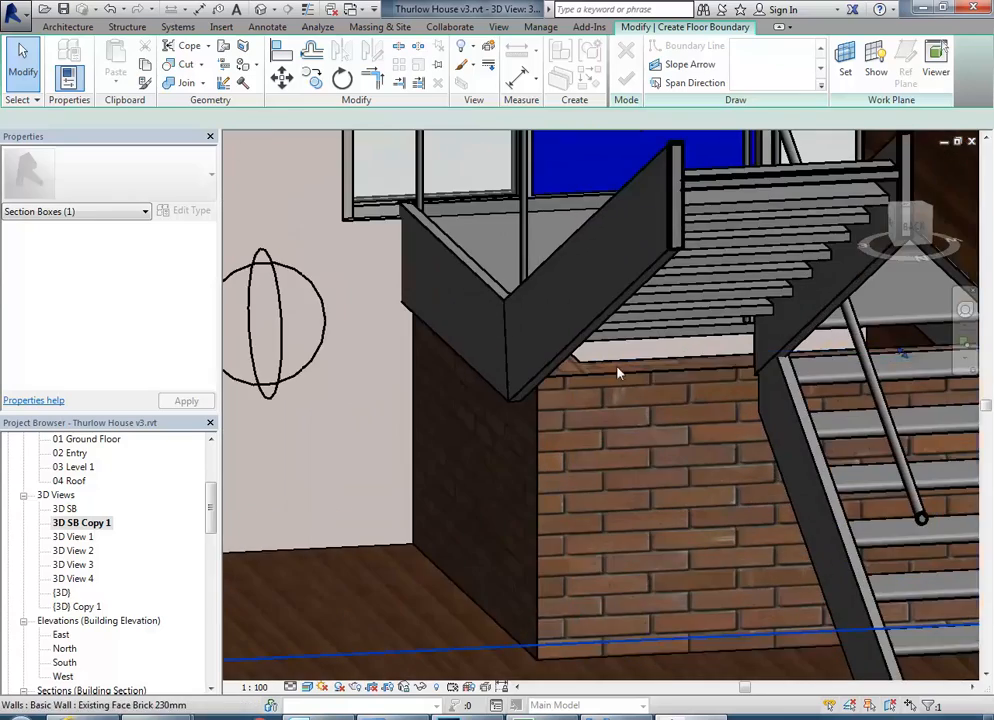
pyautogui.click(609, 359)
pyautogui.keyDown('shift'); pyautogui.moveTo(608, 360); pyautogui.dragTo(548, 410, button='middle'); pyautogui.keyUp('shift')
pyautogui.scroll(-3, 540, 418)
# Set the concrete slab's level to 02 Entry.
pyautogui.click(530, 312)
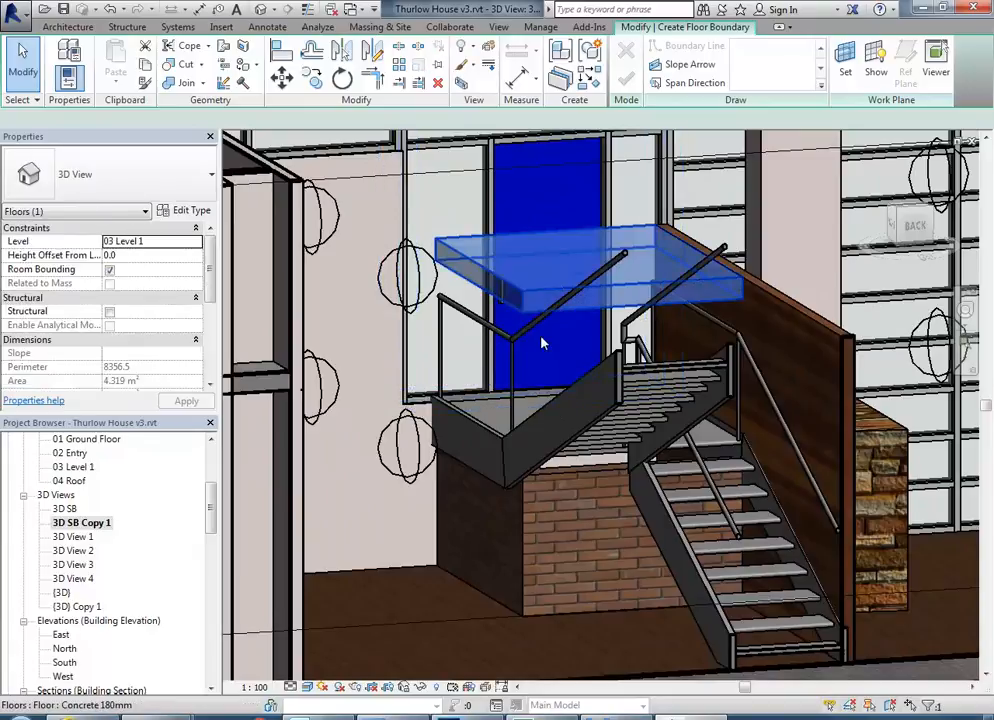
pyautogui.click(196, 244)
pyautogui.click(120, 267)
# Examine how the underside of the concrete slab meets the top of the brick wall beneath the stair landing.
pyautogui.click(567, 521)
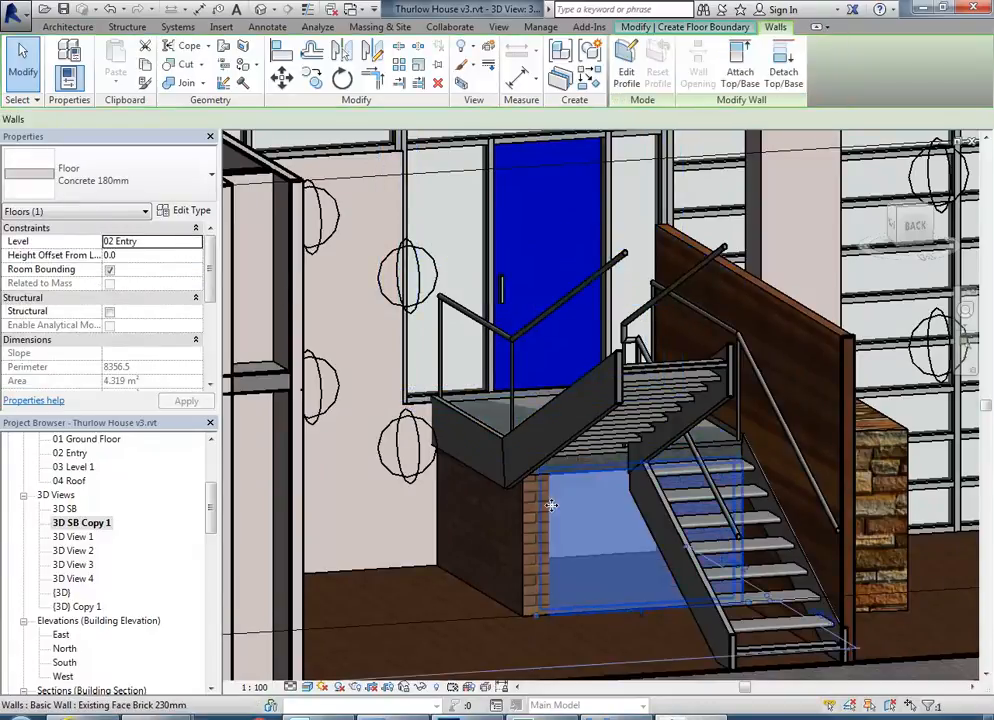
pyautogui.scroll(3, 560, 512)
pyautogui.press('Escape')
pyautogui.scroll(-3, 525, 491)
pyautogui.moveTo(519, 490); pyautogui.dragTo(572, 437, button='middle')
pyautogui.scroll(4, 573, 436)
pyautogui.scroll(2, 590, 416)
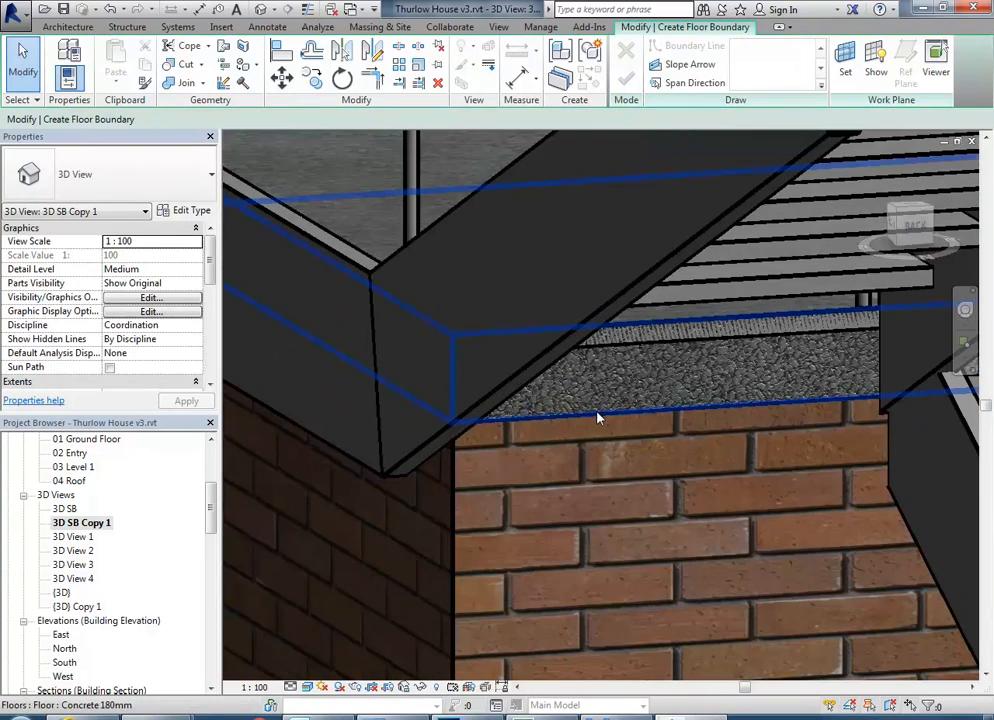
pyautogui.scroll(3, 640, 435)
pyautogui.scroll(2, 653, 437)
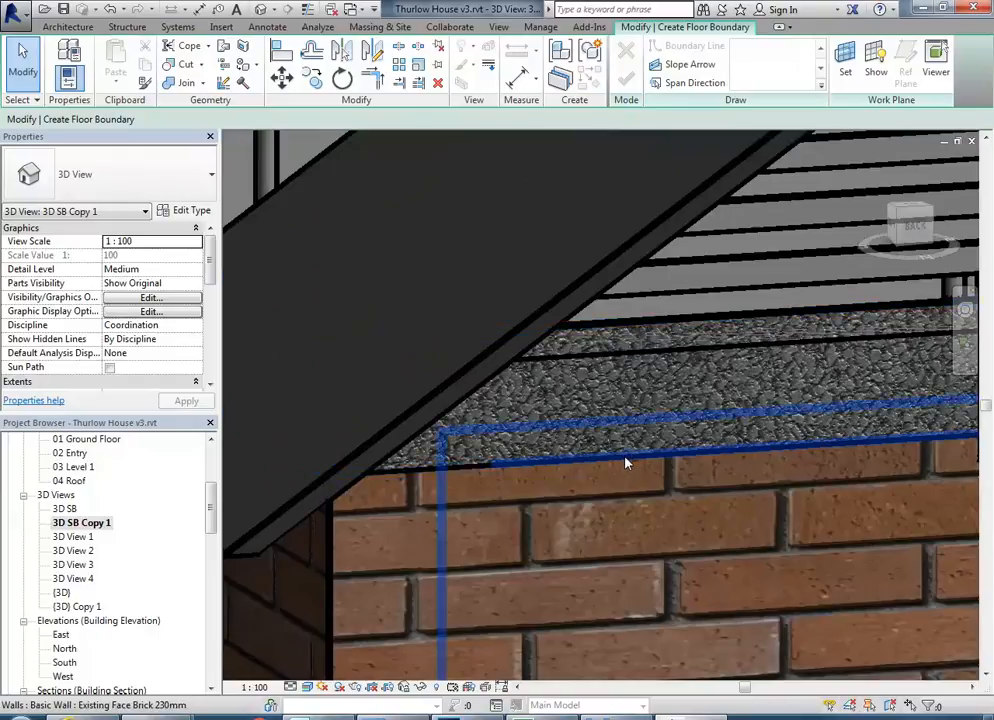
pyautogui.scroll(-1, 626, 443)
pyautogui.moveTo(626, 443); pyautogui.dragTo(562, 478, button='middle')
pyautogui.scroll(-2, 595, 460)
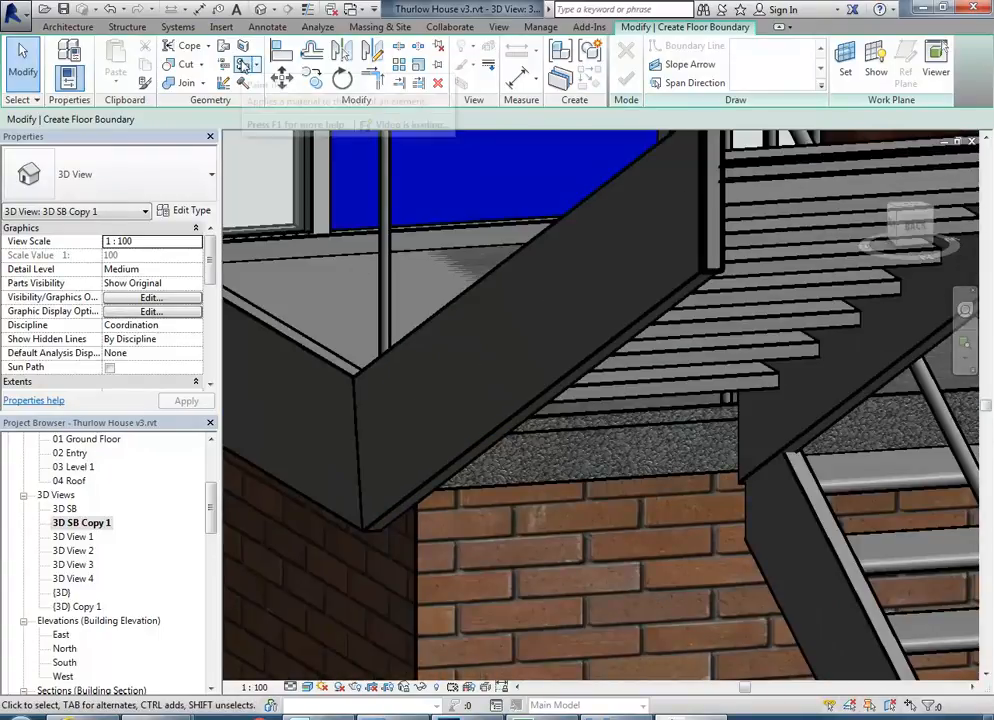
# Paint the concrete slab's exposed front edge above the brick wall with the Finish material.
pyautogui.click(243, 67)
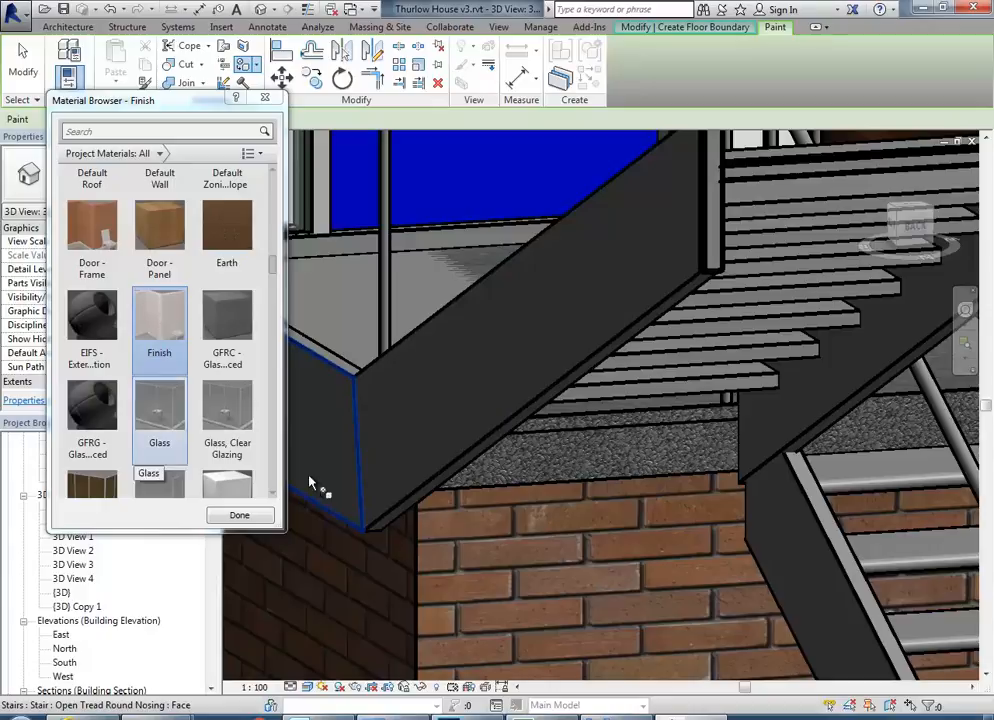
pyautogui.click(572, 481)
pyautogui.scroll(-3, 527, 434)
pyautogui.moveTo(527, 434); pyautogui.dragTo(628, 419, button='middle')
pyautogui.scroll(4, 620, 426)
pyautogui.rightClick(387, 224)
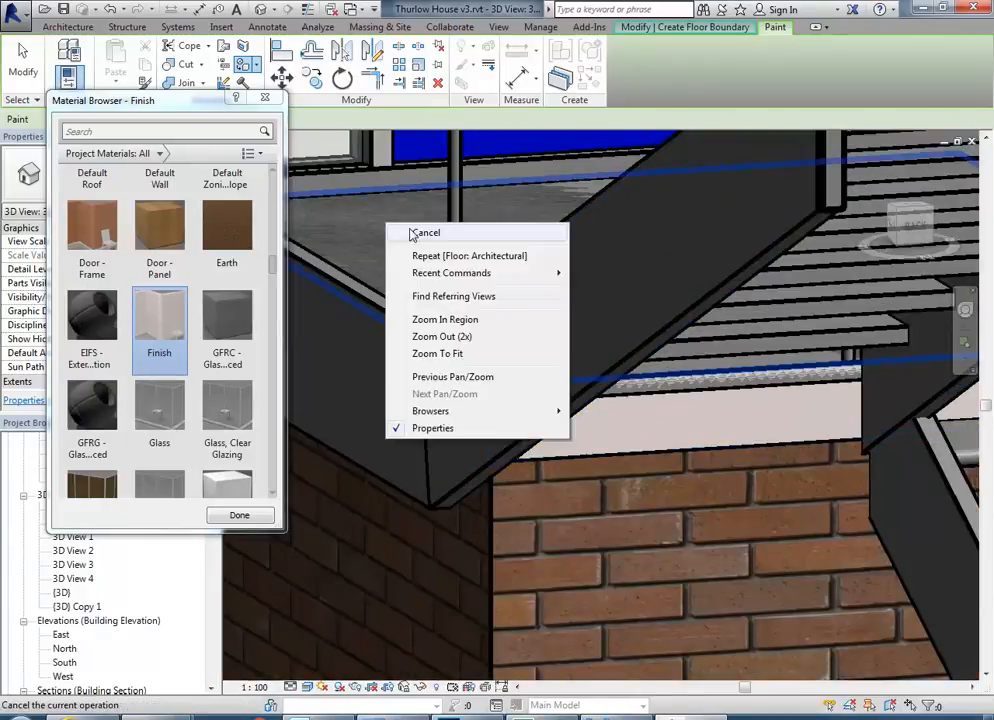
pyautogui.click(412, 235)
pyautogui.rightClick(412, 234)
pyautogui.click(422, 242)
# Examine the painted slab edge and the brick walls beneath the stair landing.
pyautogui.scroll(-3, 431, 256)
pyautogui.scroll(1, 528, 358)
pyautogui.scroll(-2, 521, 371)
pyautogui.scroll(4, 547, 398)
pyautogui.scroll(-1, 583, 351)
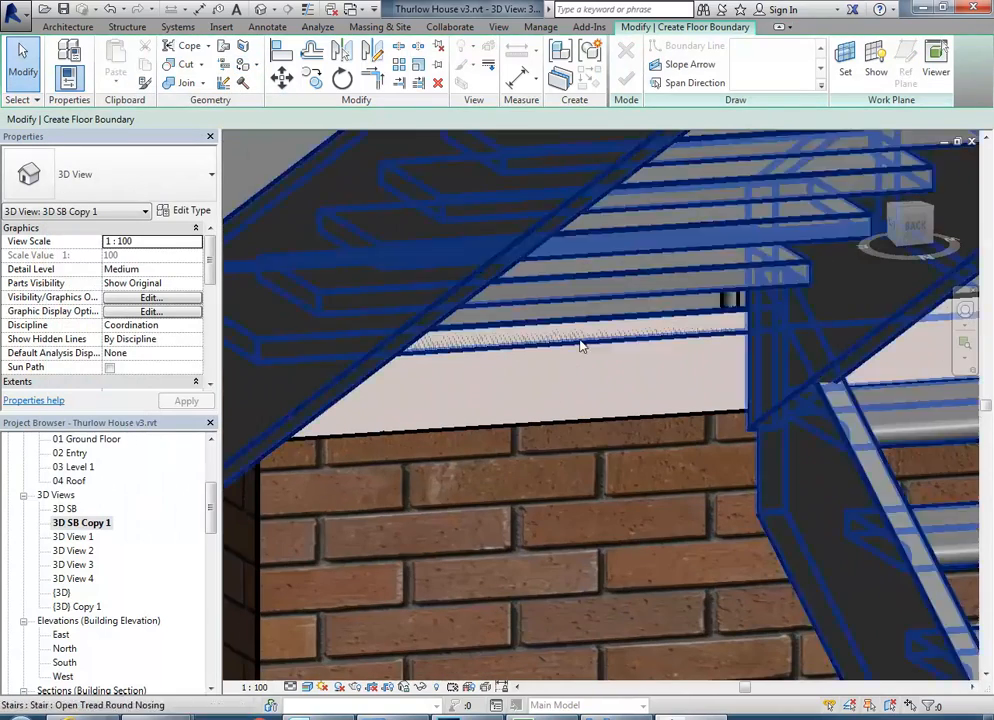
pyautogui.scroll(-4, 590, 282)
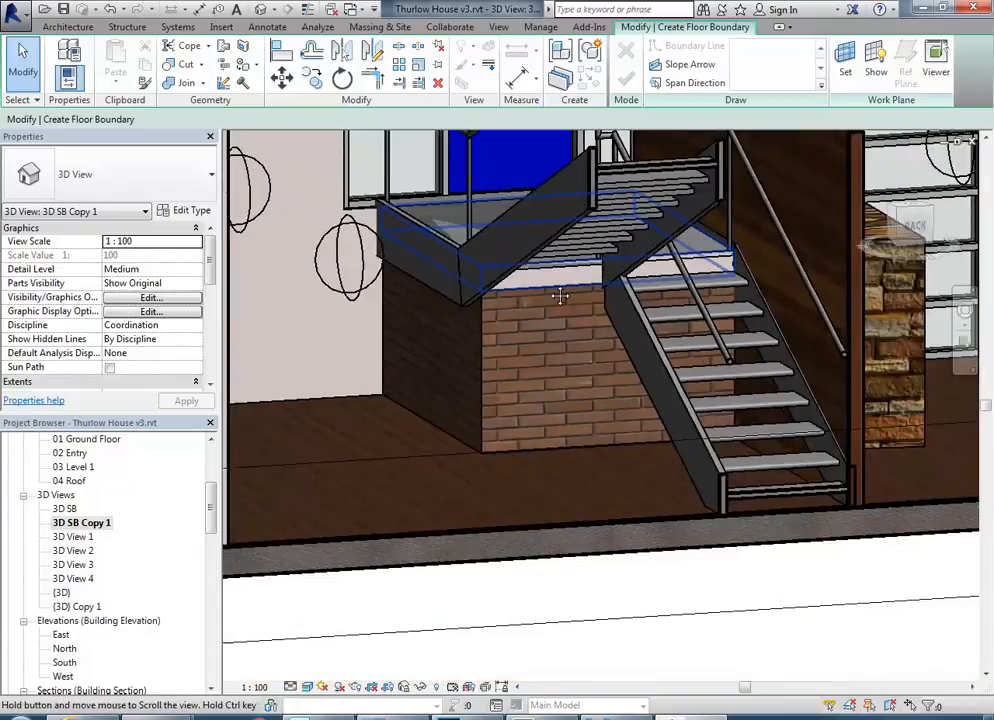
pyautogui.scroll(3, 557, 298)
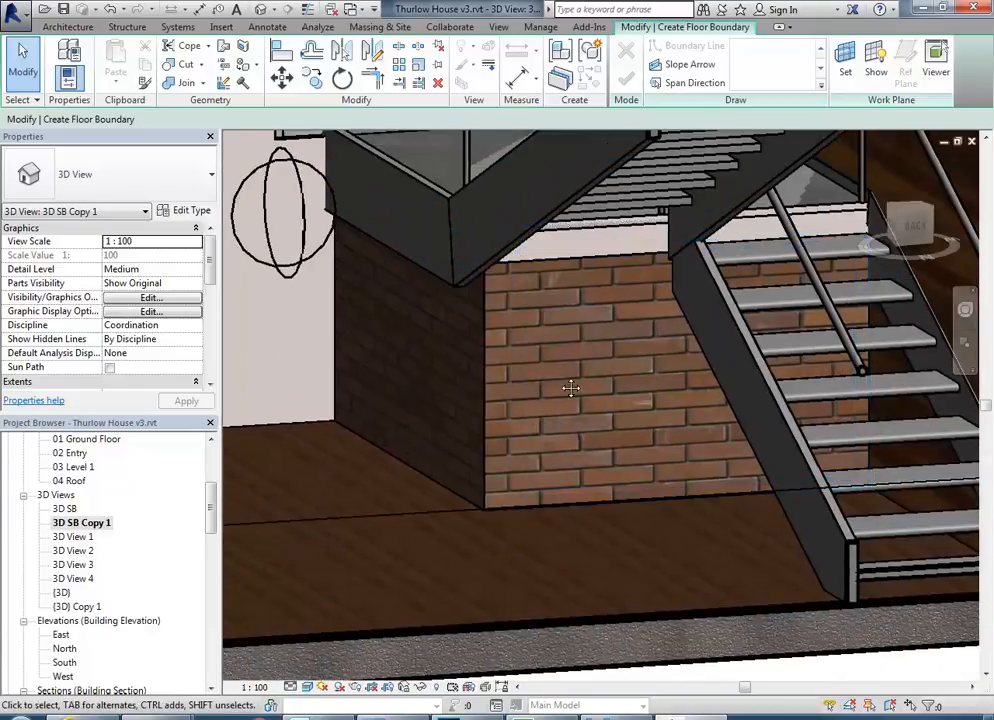
pyautogui.scroll(5, 510, 399)
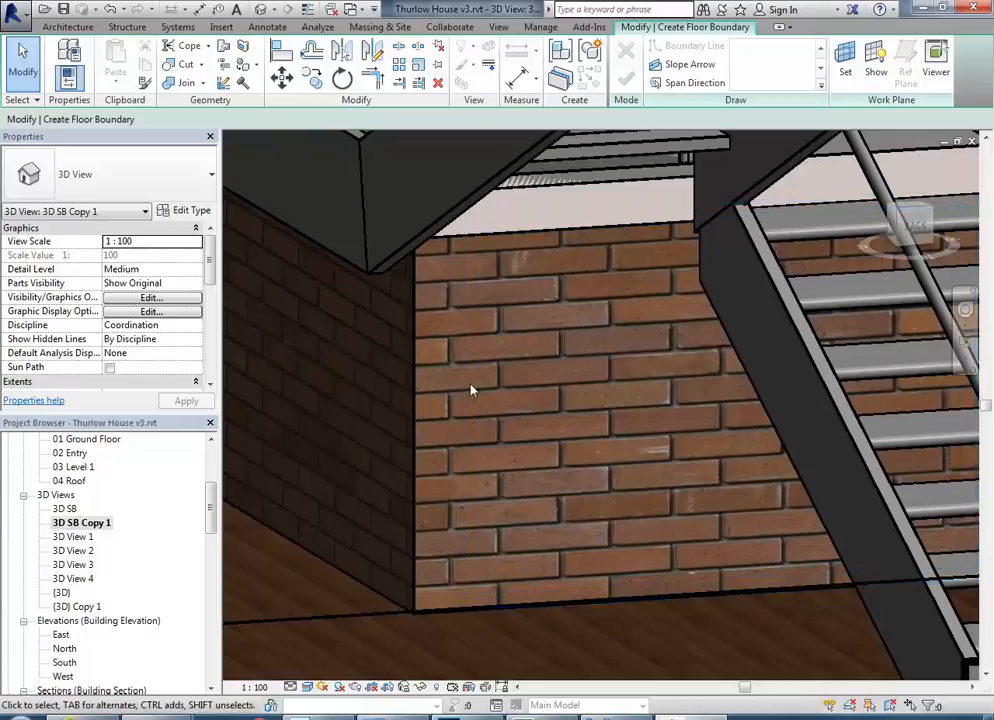
# Start a model in-place component in the Casework category and name it Phone Table.
pyautogui.click(66, 27)
pyautogui.click(188, 65)
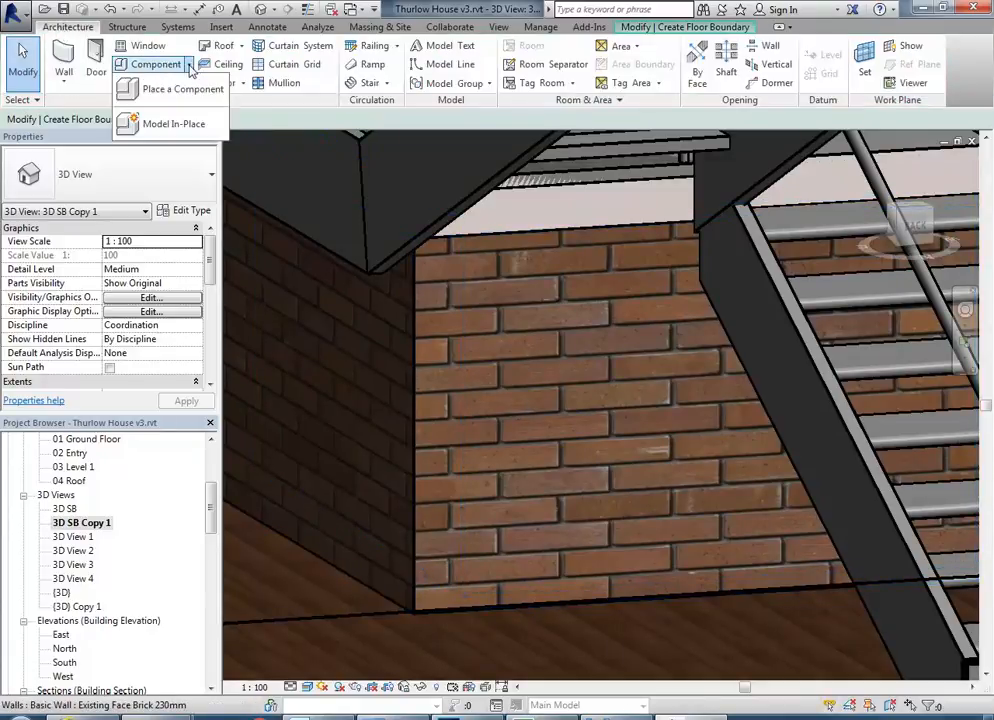
pyautogui.click(168, 125)
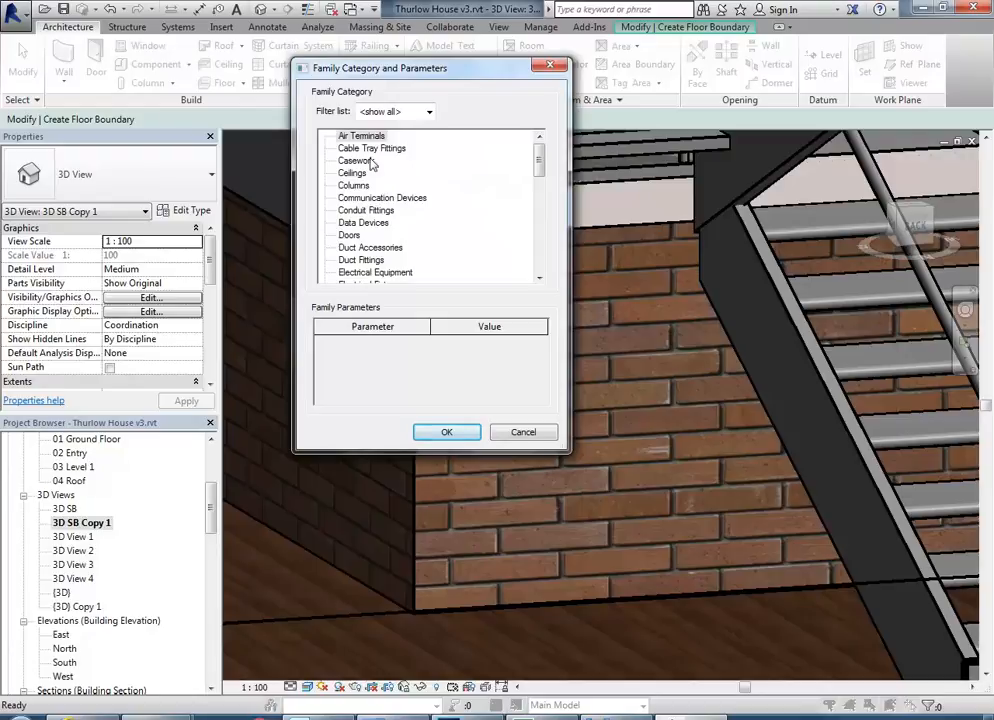
pyautogui.click(354, 161)
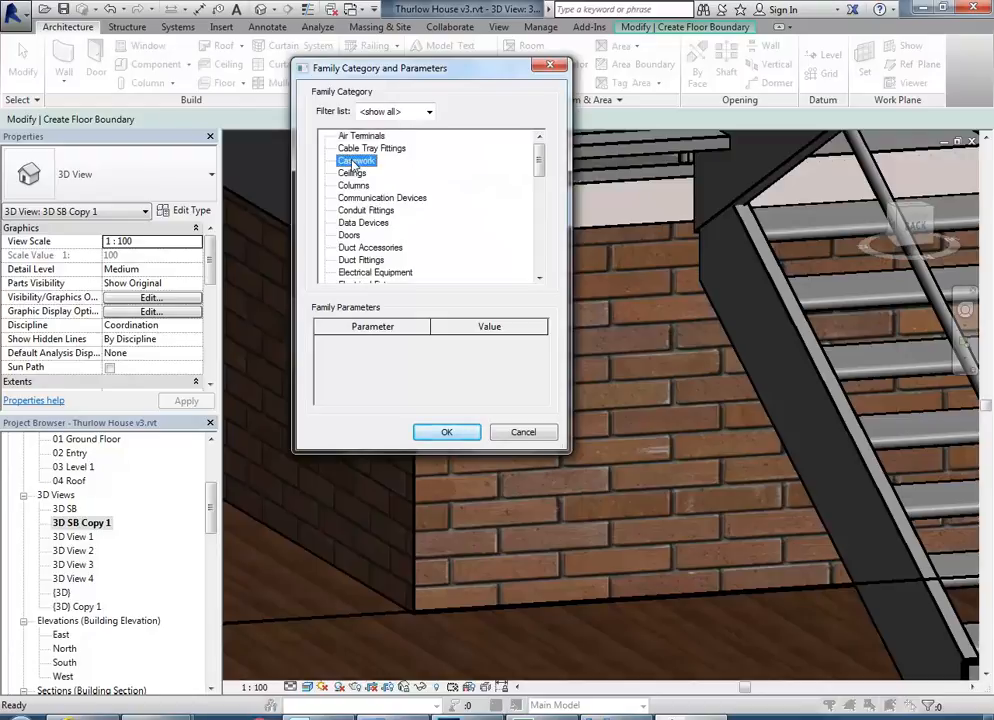
pyautogui.click(441, 438)
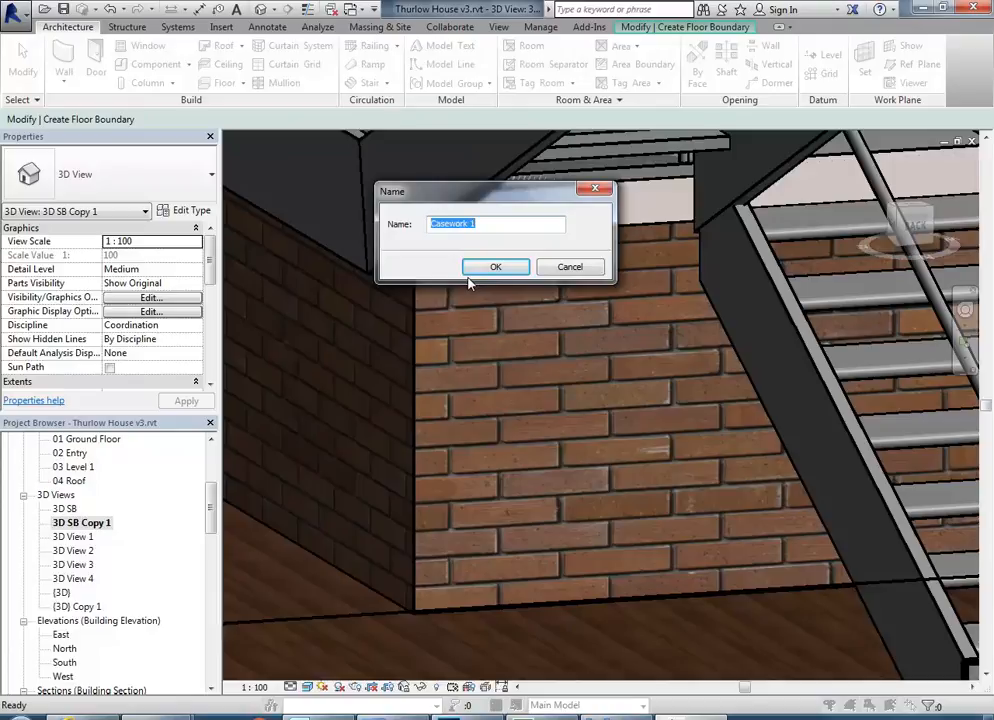
pyautogui.write('Phone Table')
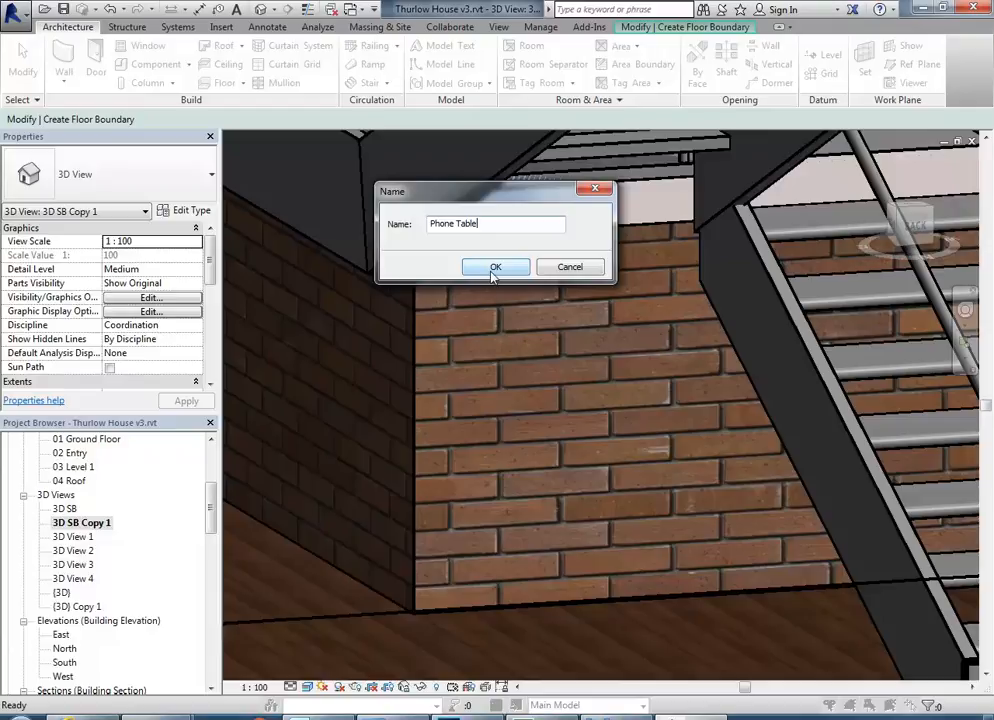
pyautogui.click(494, 268)
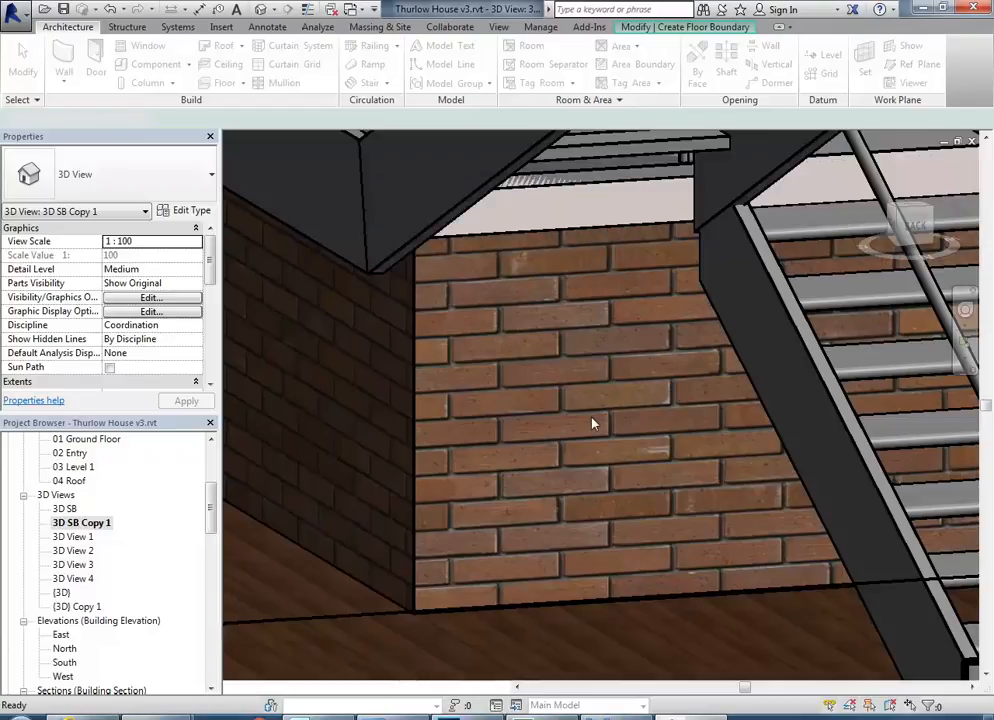
# Study the phone table on the brick wall under the stair in the reference photo 03.jpg in Windows Photo Viewer.
pyautogui.moveTo(539, 394); pyautogui.dragTo(481, 408, button='middle')
pyautogui.scroll(-1, 508, 390)
pyautogui.scroll(3, 481, 408)
pyautogui.scroll(-4, 478, 408)
pyautogui.scroll(-1, 479, 408)
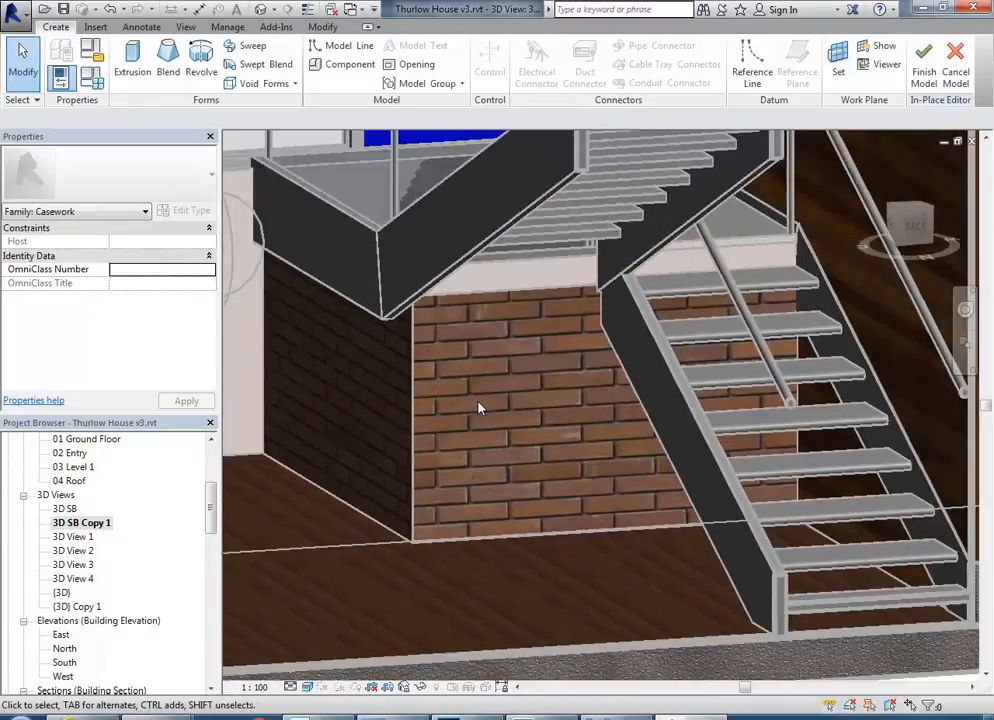
pyautogui.click(464, 716)
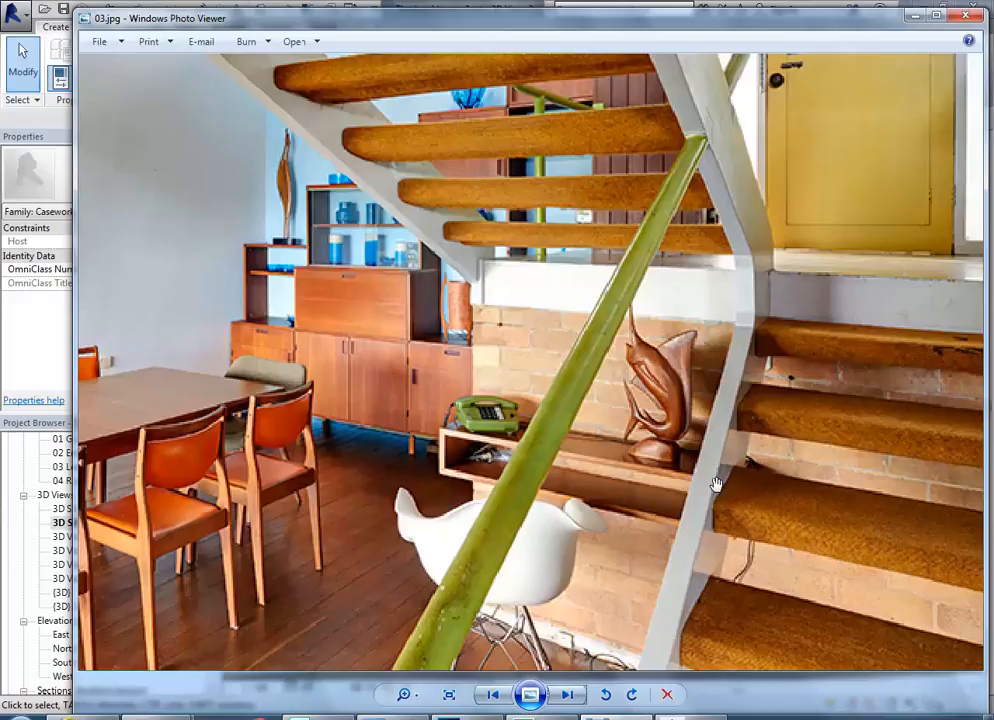
pyautogui.click(912, 16)
# Set the work plane for the phone table by picking the face of the brick wall under the stair landing.
pyautogui.scroll(3, 448, 421)
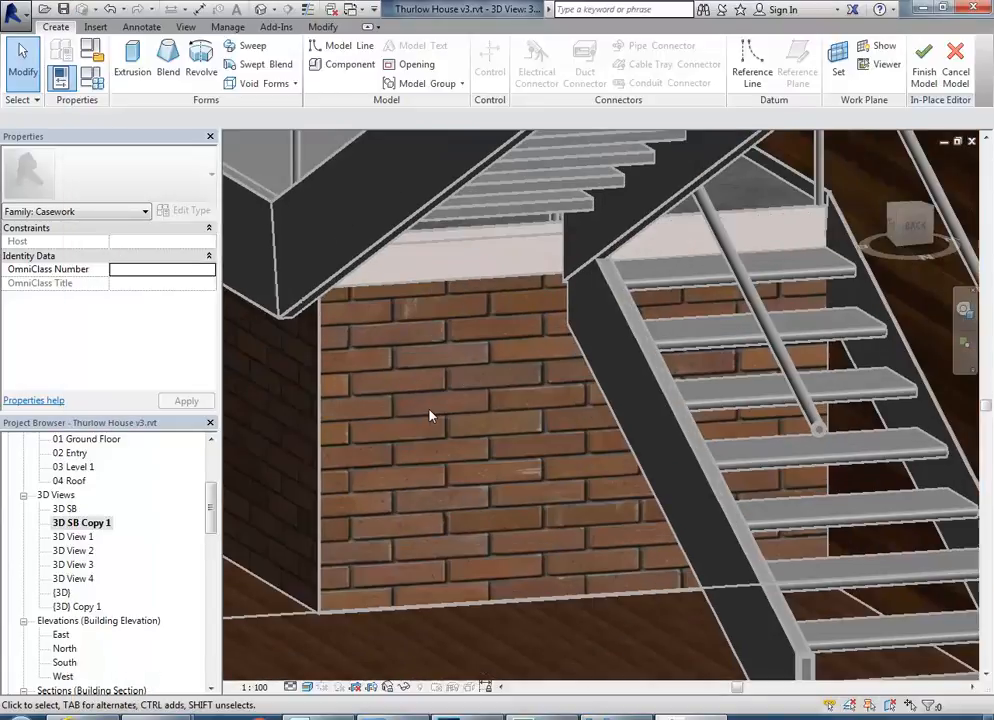
pyautogui.scroll(-1, 448, 421)
pyautogui.moveTo(448, 421); pyautogui.dragTo(546, 432, button='middle')
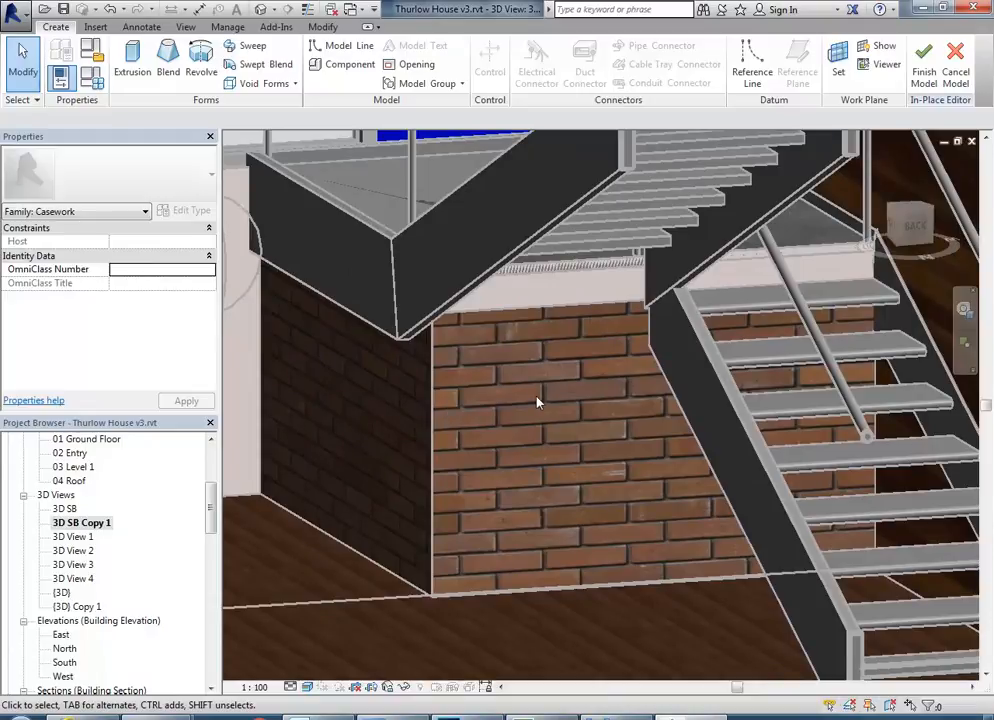
pyautogui.scroll(2, 537, 402)
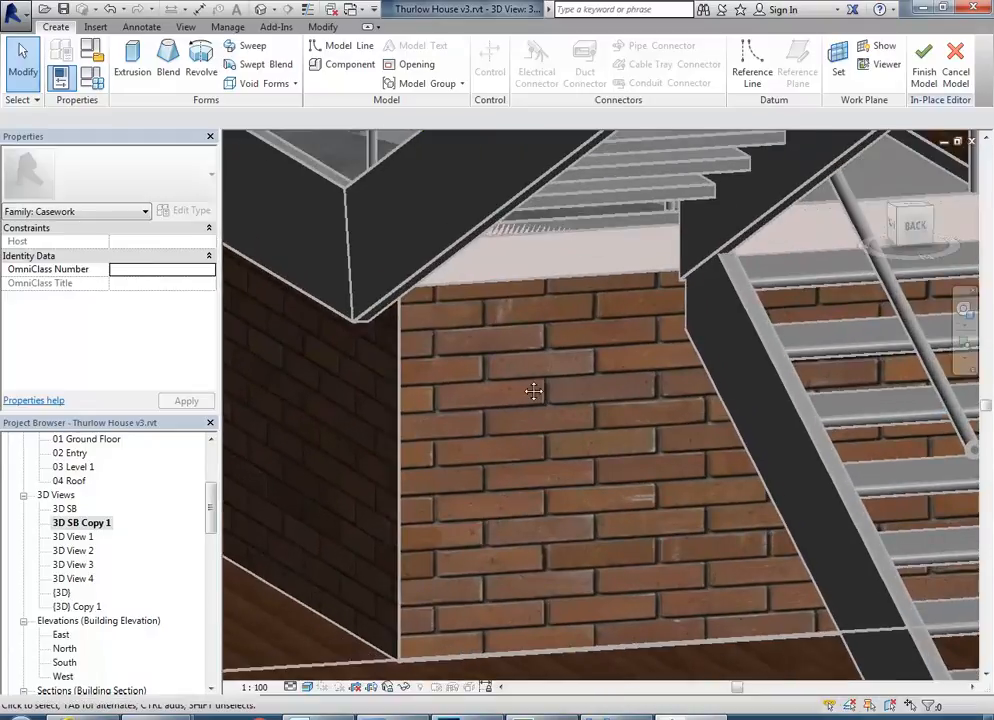
pyautogui.moveTo(537, 402); pyautogui.dragTo(531, 386, button='middle')
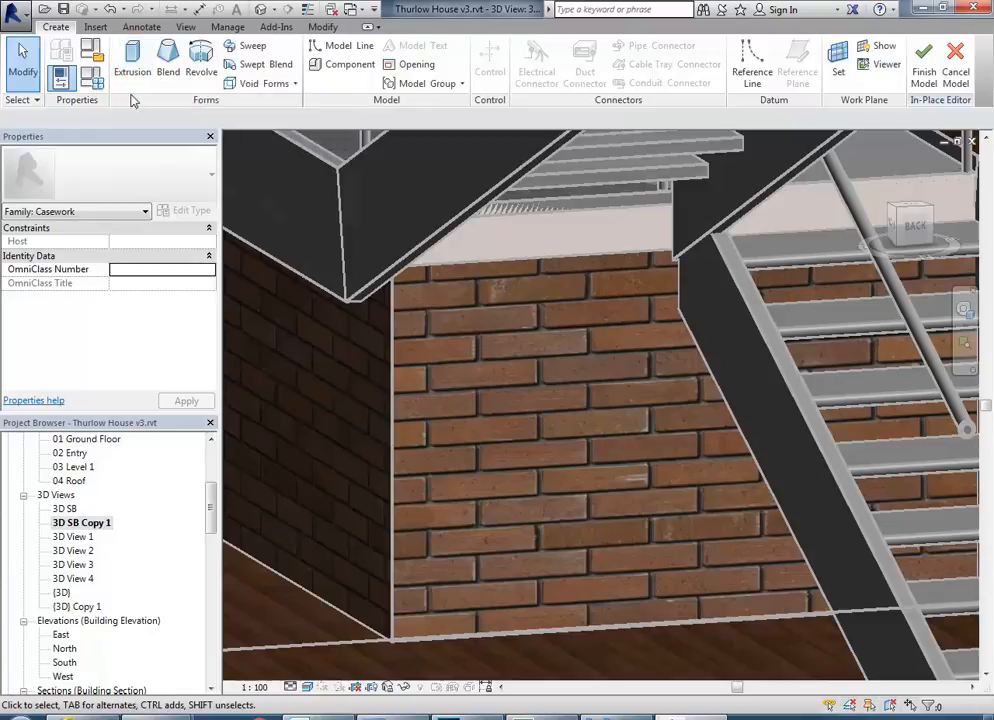
pyautogui.moveTo(396, 512); pyautogui.dragTo(408, 368, button='middle')
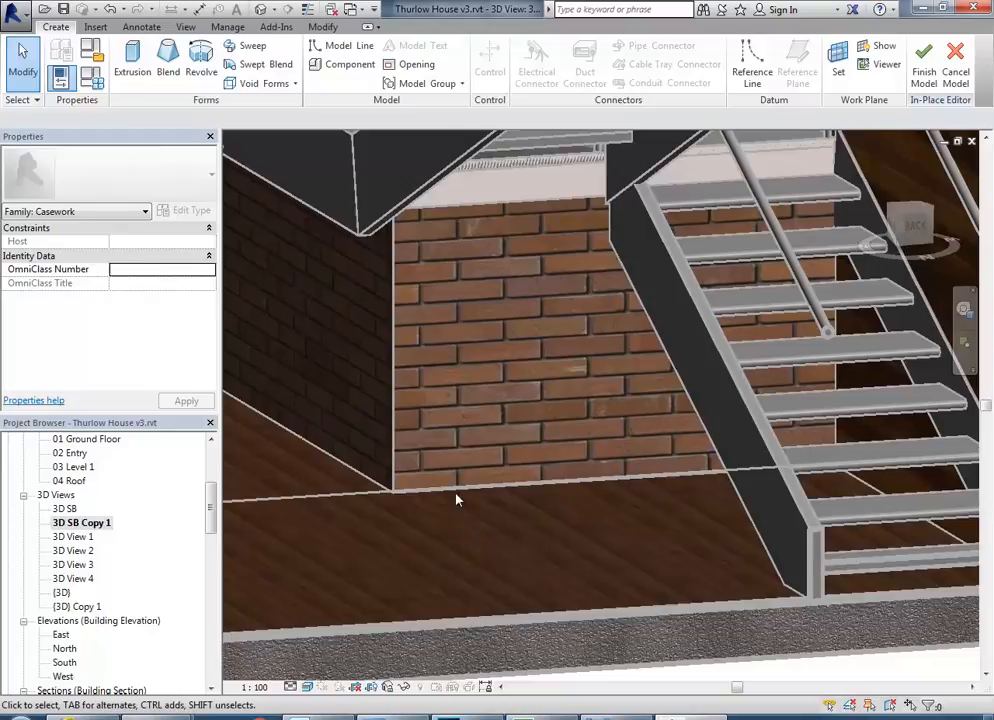
pyautogui.scroll(2, 463, 408)
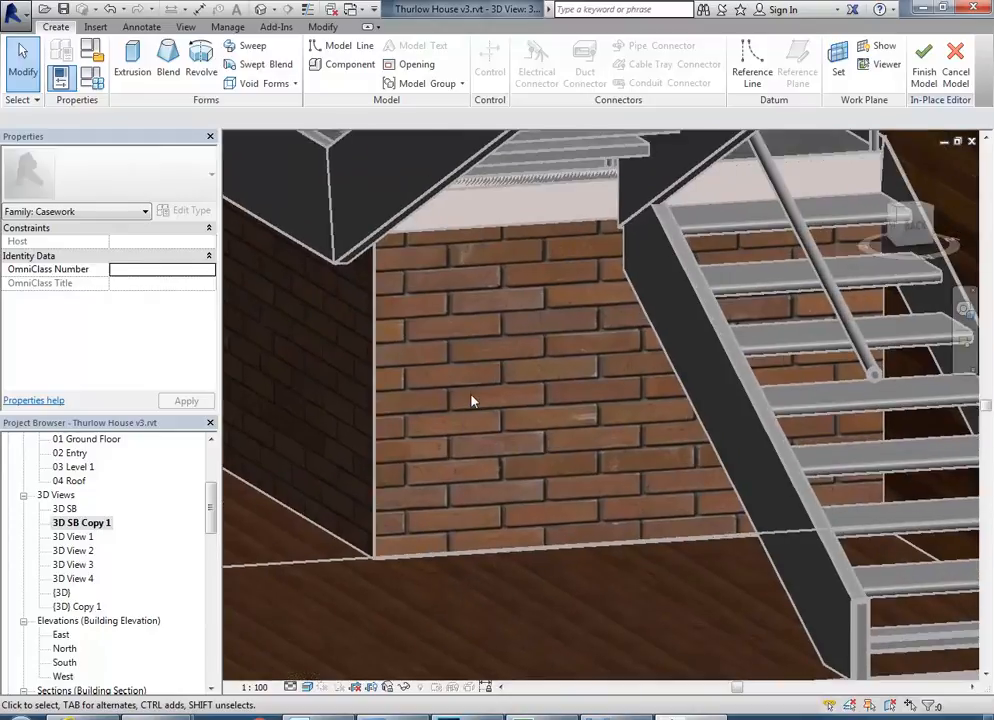
pyautogui.click(836, 60)
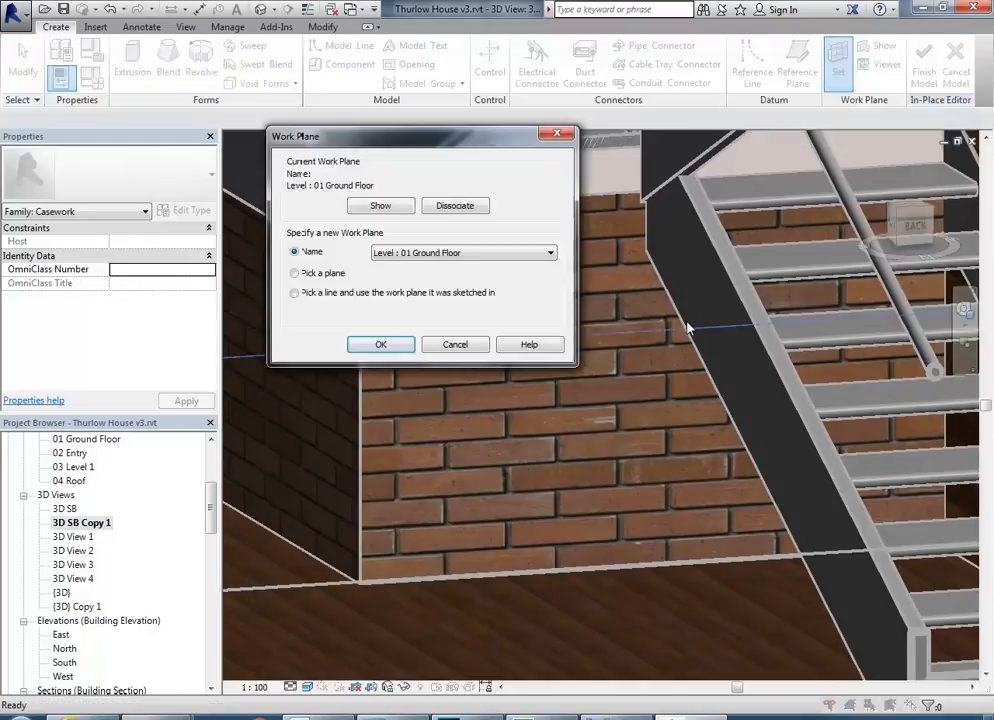
pyautogui.click(300, 276)
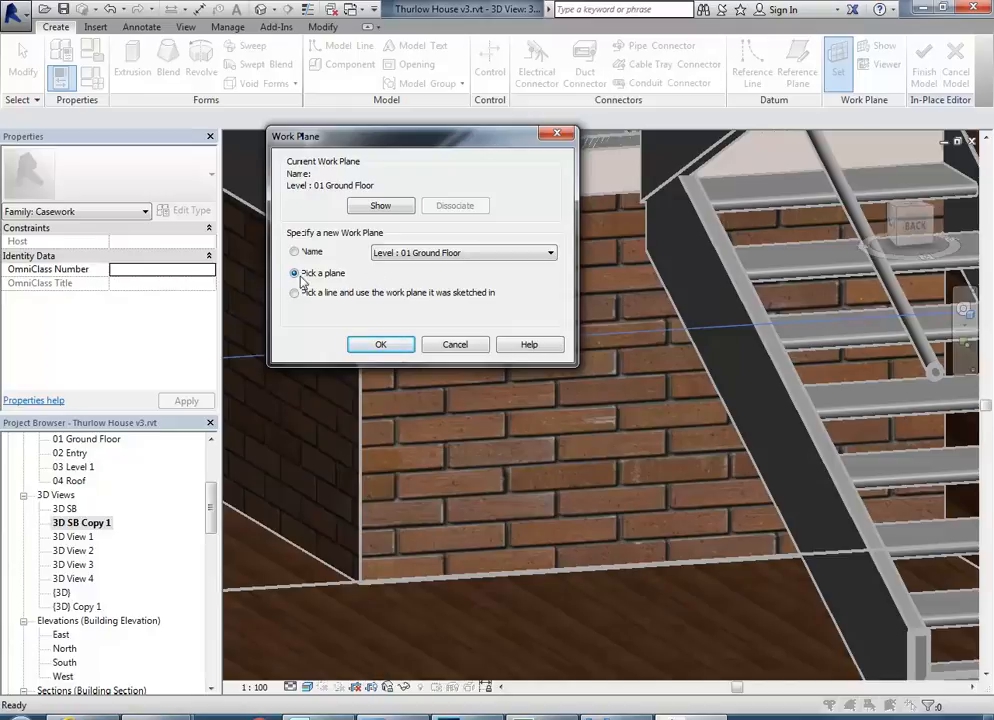
pyautogui.click(379, 346)
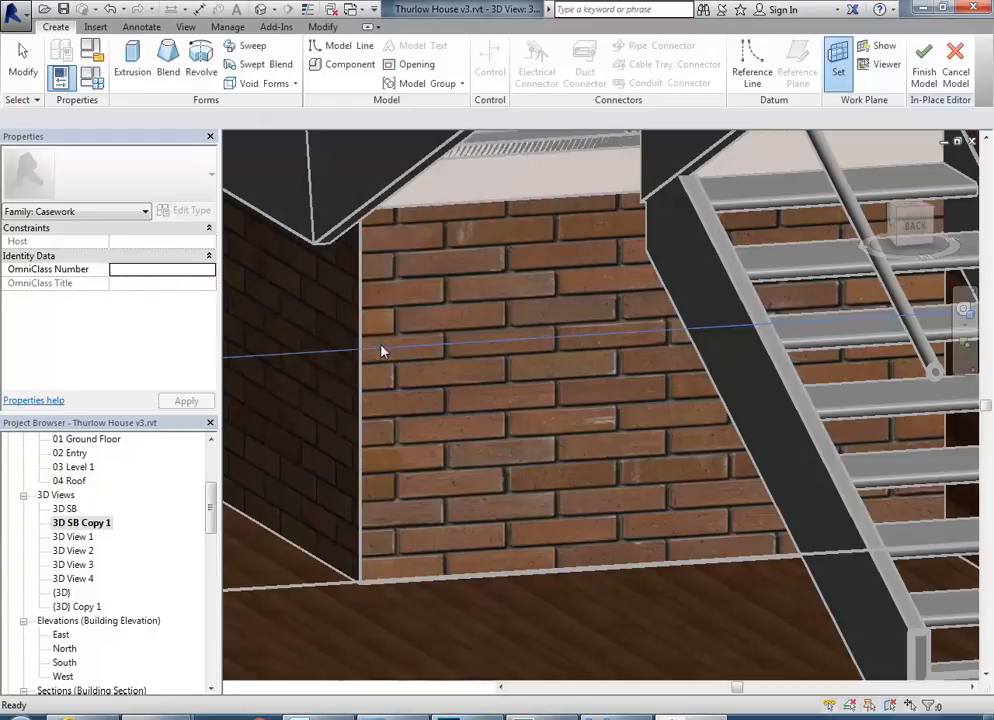
pyautogui.scroll(-3, 463, 311)
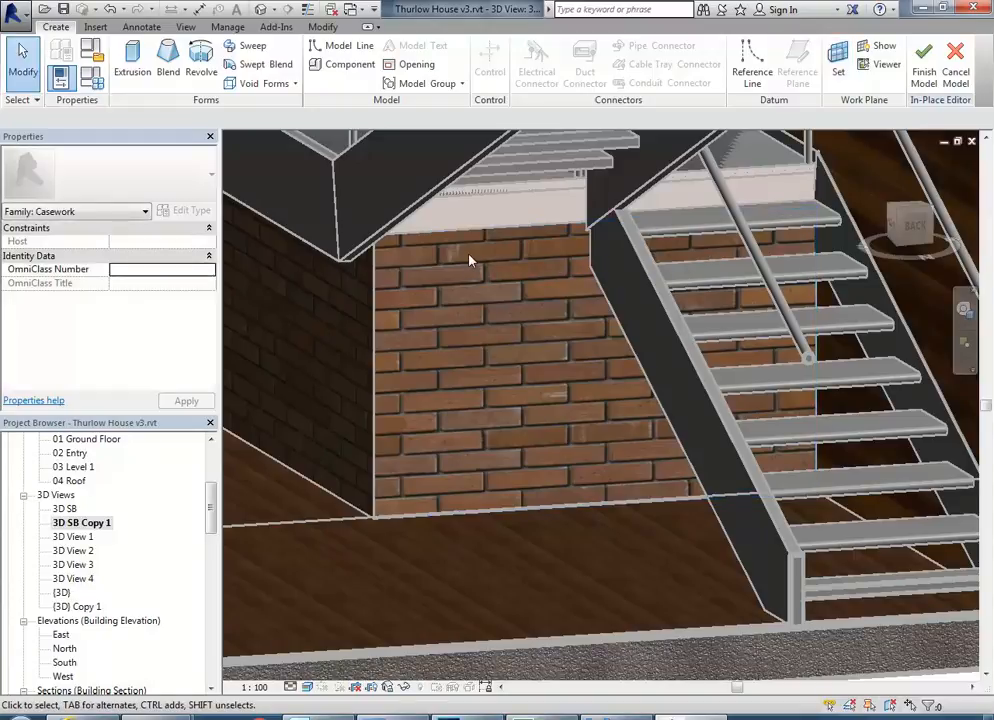
pyautogui.scroll(-2, 470, 263)
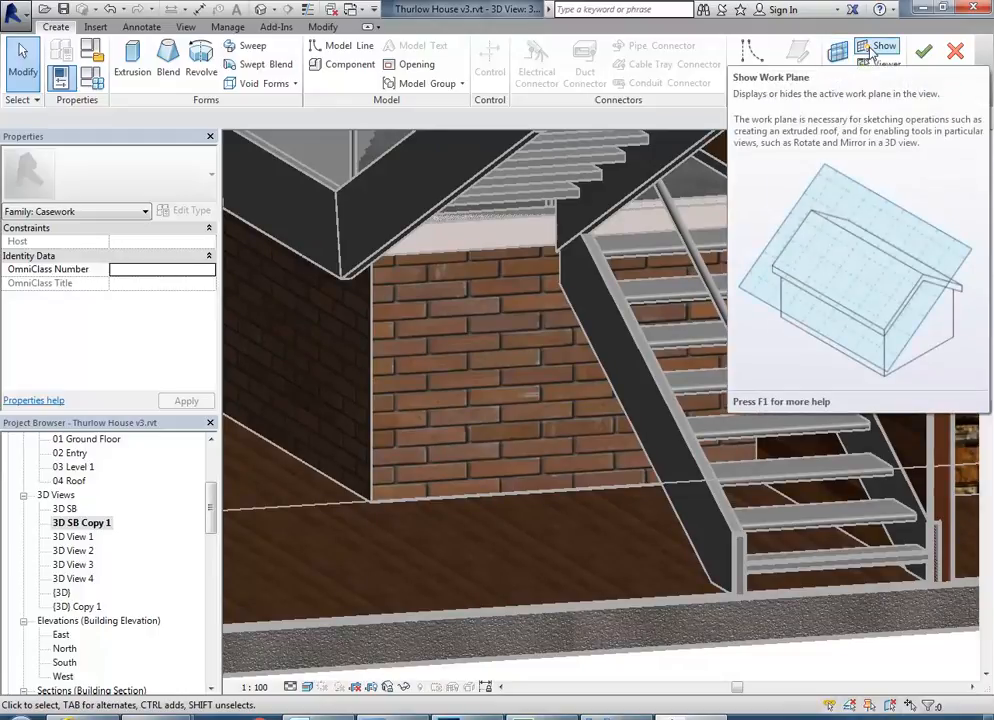
# Display the active work plane on the brick wall and start a solid extrusion.
pyautogui.click(872, 50)
pyautogui.keyDown('shift'); pyautogui.moveTo(426, 400); pyautogui.dragTo(468, 413, button='middle'); pyautogui.keyUp('shift')
pyautogui.scroll(2, 440, 395)
pyautogui.scroll(2, 438, 400)
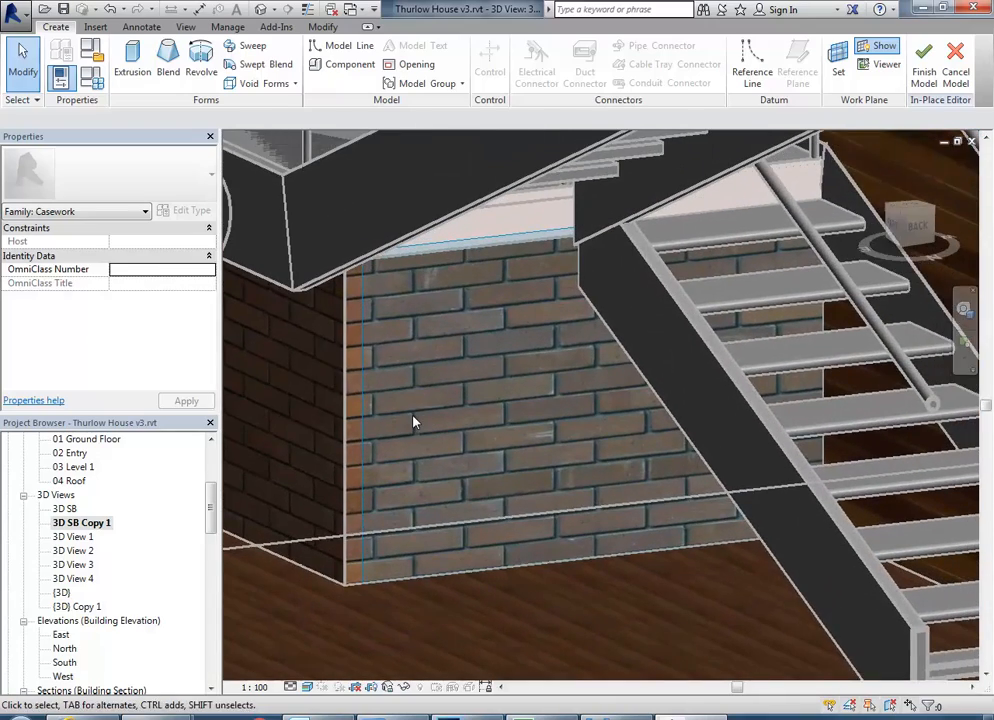
pyautogui.scroll(1, 412, 430)
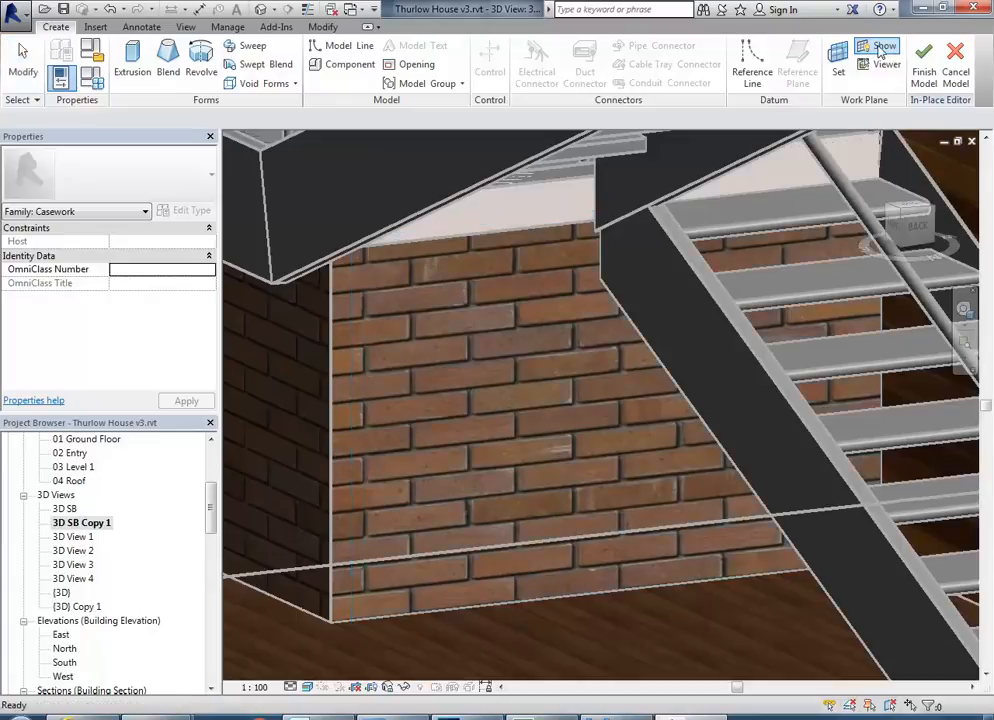
pyautogui.moveTo(385, 425); pyautogui.dragTo(399, 414, button='middle')
pyautogui.scroll(-1, 395, 411)
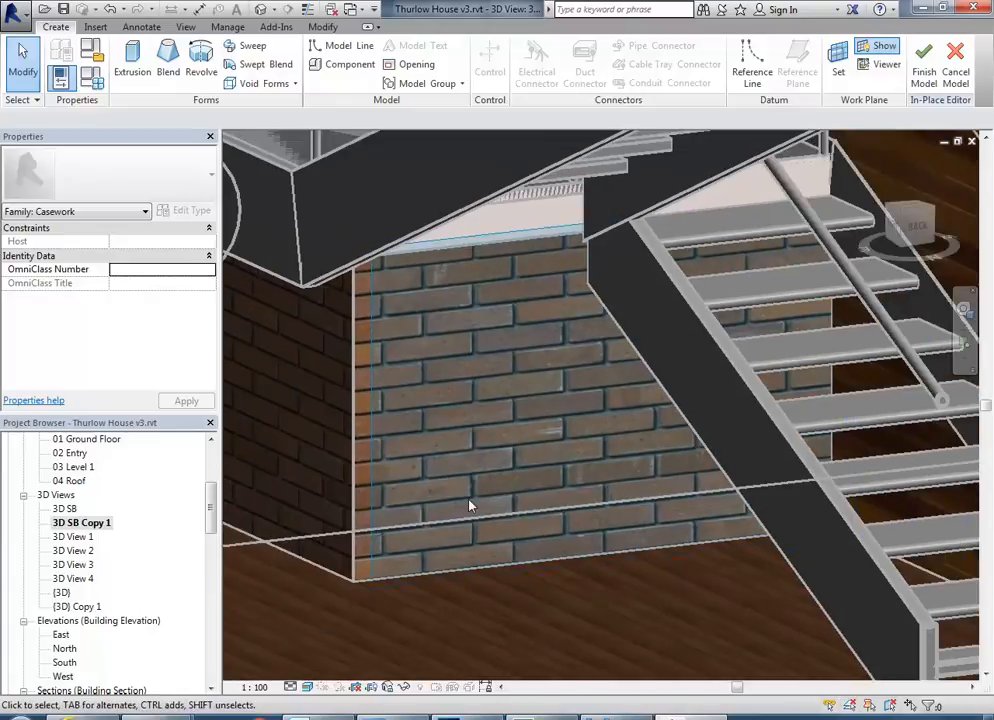
pyautogui.click(124, 64)
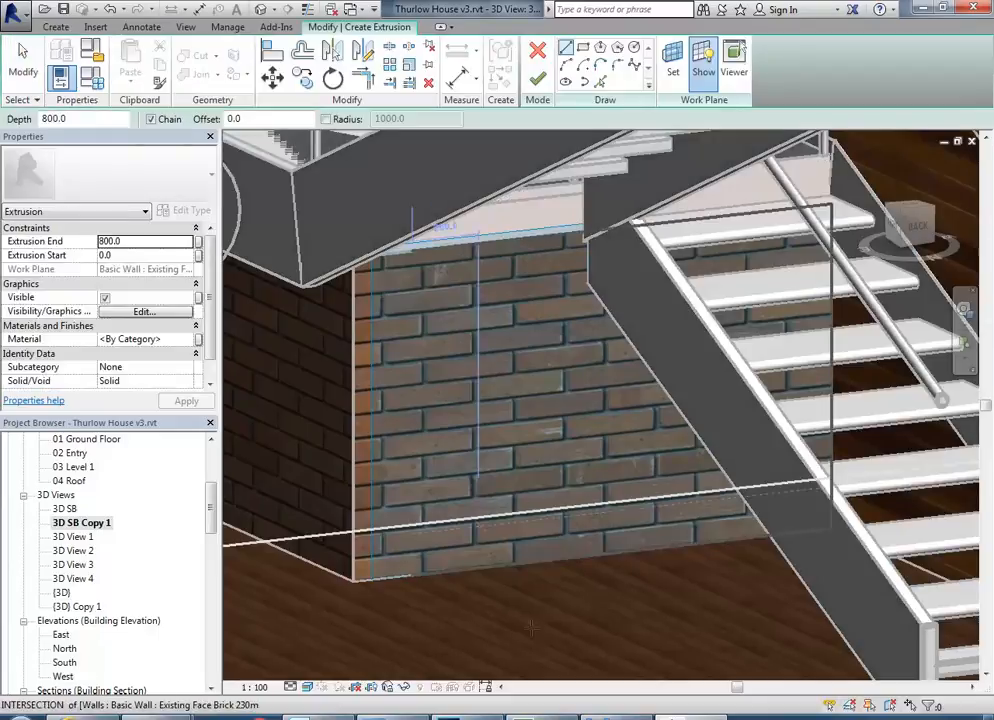
# Check the table against the bricks in photo 03.jpg, multiply 9.5 by 85 in Windows Calculator, and return to Revit.
pyautogui.hotkey('alt', 'Tab')
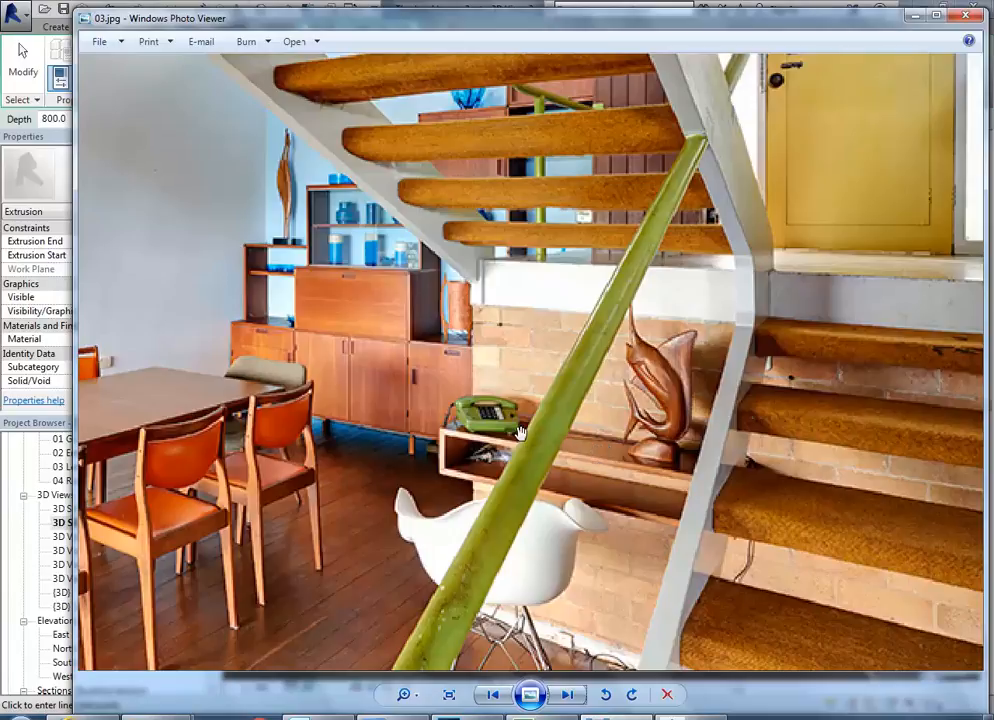
pyautogui.click(25, 713)
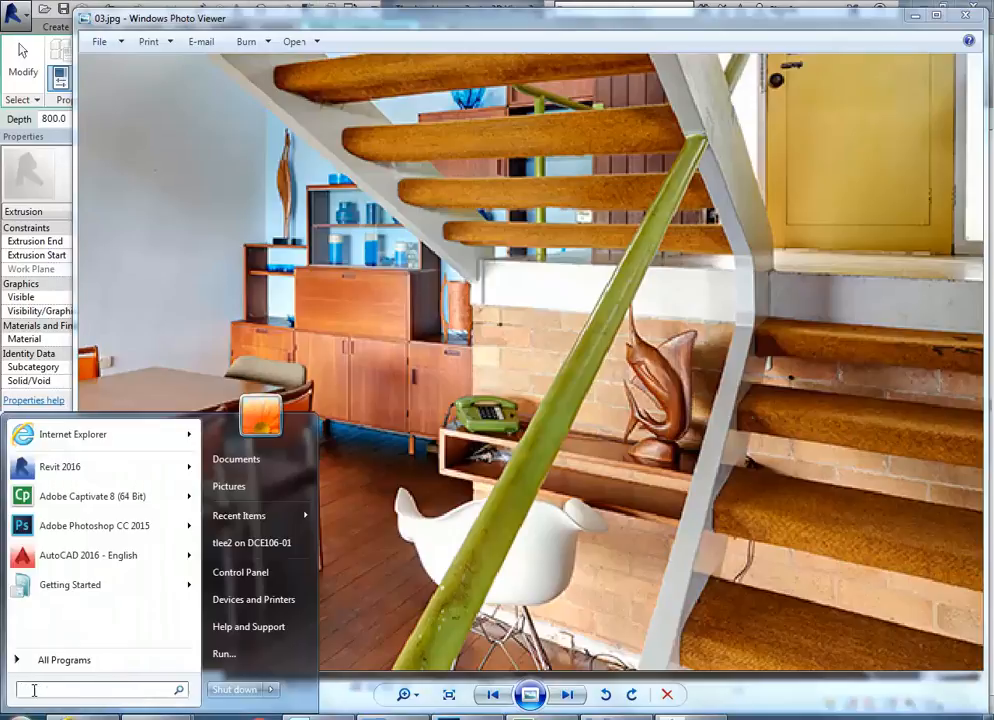
pyautogui.write('cal')
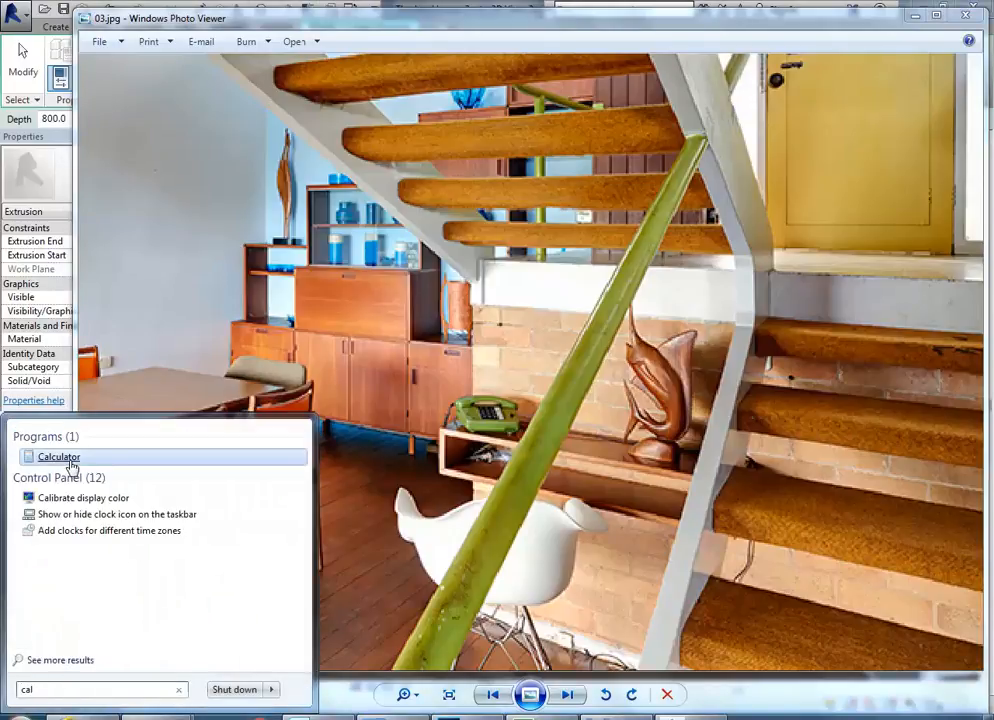
pyautogui.click(60, 457)
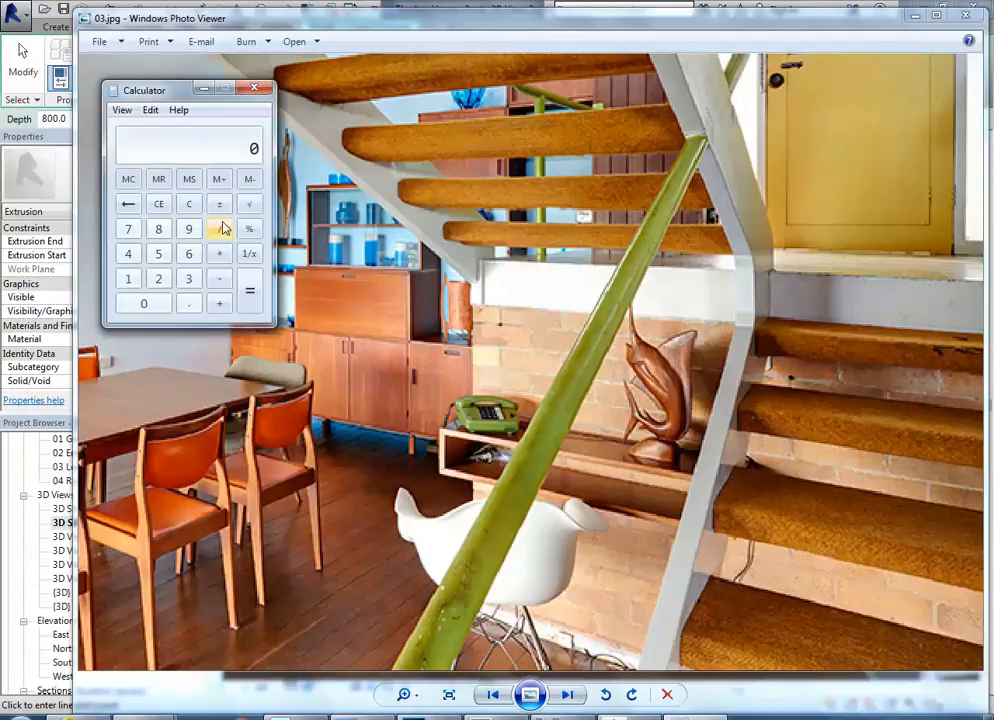
pyautogui.click(188, 229)
pyautogui.click(188, 304)
pyautogui.click(158, 254)
pyautogui.click(219, 254)
pyautogui.click(157, 234)
pyautogui.click(156, 256)
pyautogui.click(248, 291)
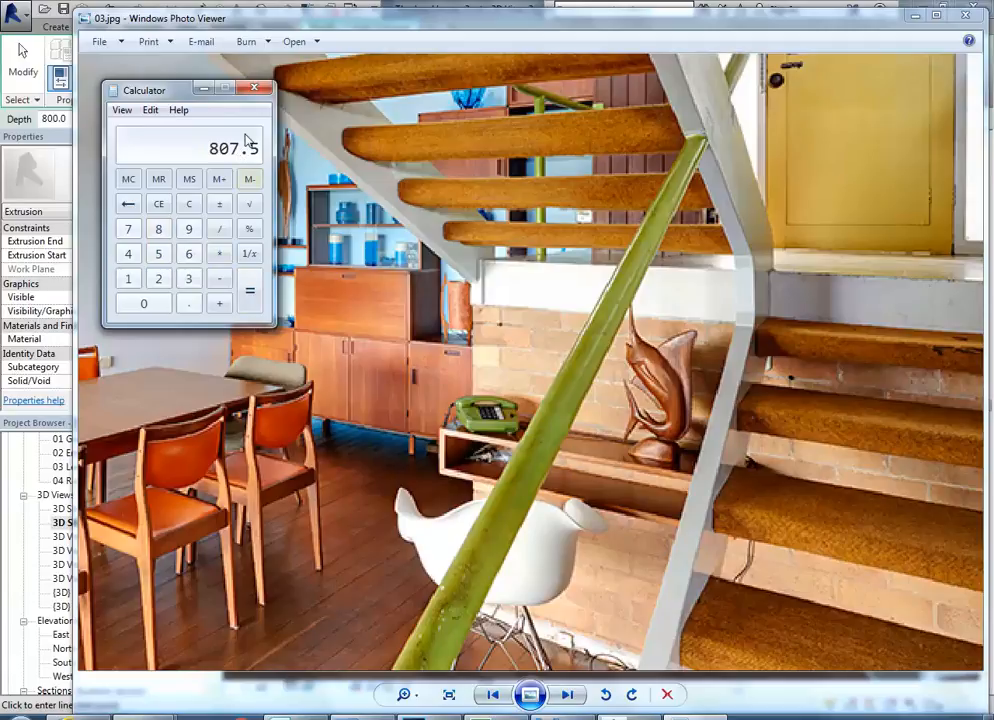
pyautogui.click(201, 89)
pyautogui.click(914, 16)
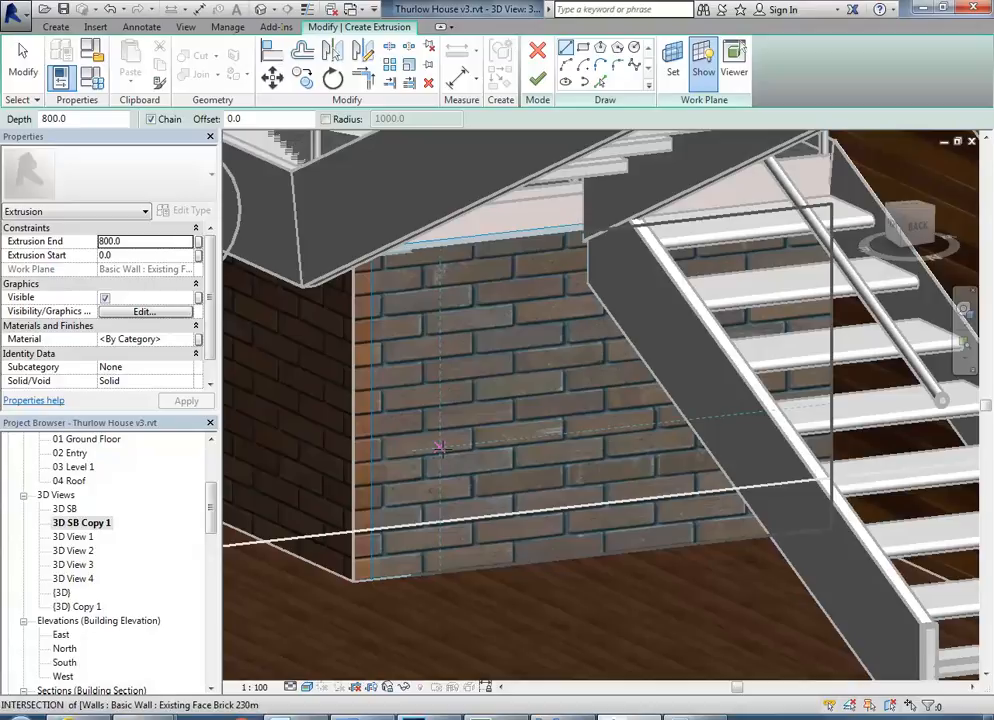
# Draw an 800 mm horizontal sketch line on the brick wall face beneath the landing.
pyautogui.click(388, 369)
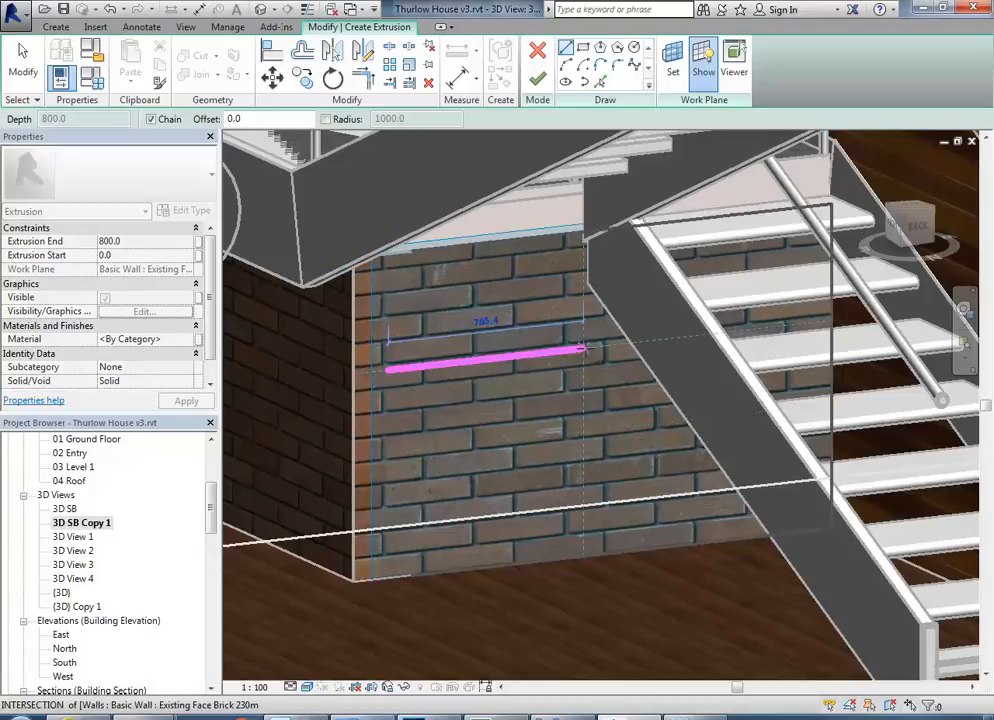
pyautogui.click(594, 348)
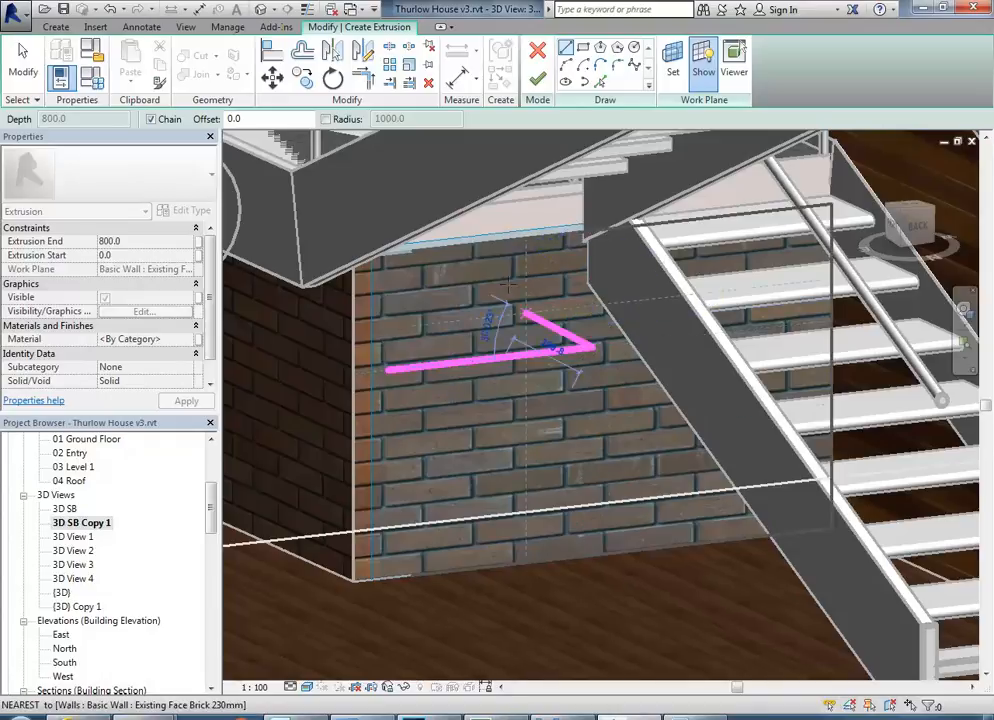
pyautogui.press('Escape')
pyautogui.press('Escape')
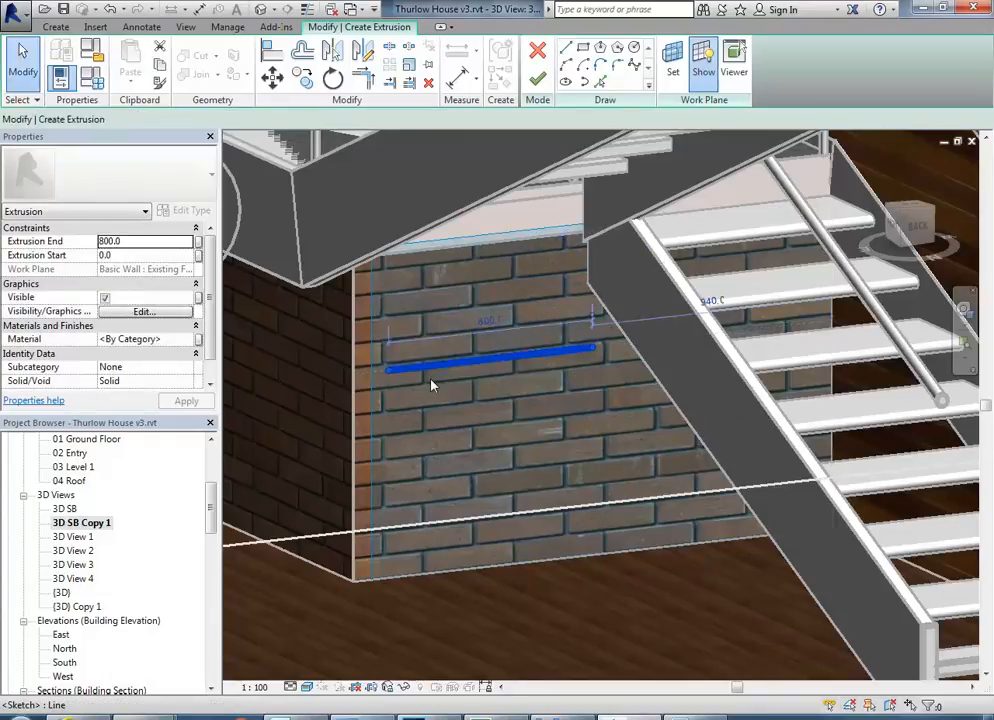
# Select the sketched line and examine its position on the brick wall in the 3D view.
pyautogui.click(433, 365)
pyautogui.scroll(-4, 473, 377)
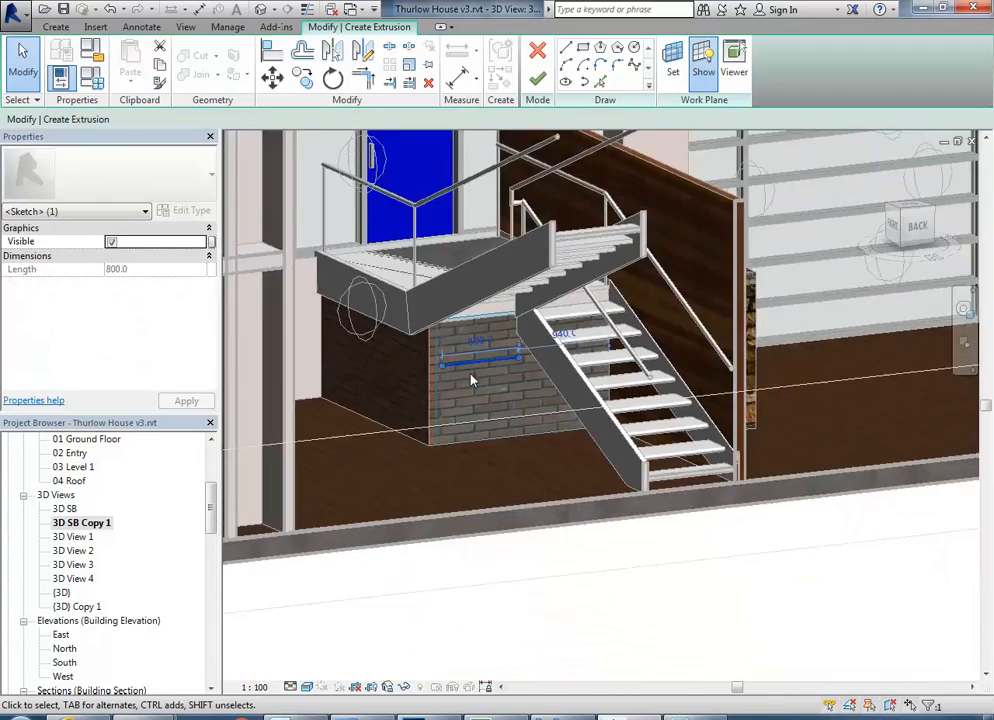
pyautogui.scroll(4, 473, 377)
pyautogui.scroll(-5, 494, 385)
pyautogui.moveTo(484, 377)
pyautogui.keyDown('shift'); pyautogui.mouseDown(button='middle')
pyautogui.moveTo(450, 377)
pyautogui.moveTo(435, 340)
pyautogui.moveTo(444, 428)
pyautogui.moveTo(497, 430)
pyautogui.moveTo(493, 468)
pyautogui.moveTo(388, 421)
pyautogui.moveTo(357, 421)
pyautogui.moveTo(446, 459)
pyautogui.moveTo(493, 436)
pyautogui.moveTo(479, 454)
pyautogui.mouseUp(button='middle'); pyautogui.keyUp('shift')
pyautogui.scroll(3, 468, 384)
pyautogui.click(524, 426)
# Open the 01 Ground Floor plan and go from there to Section 1, zoomed to the sketched line.
pyautogui.click(82, 522)
pyautogui.scroll(5, 120, 500)
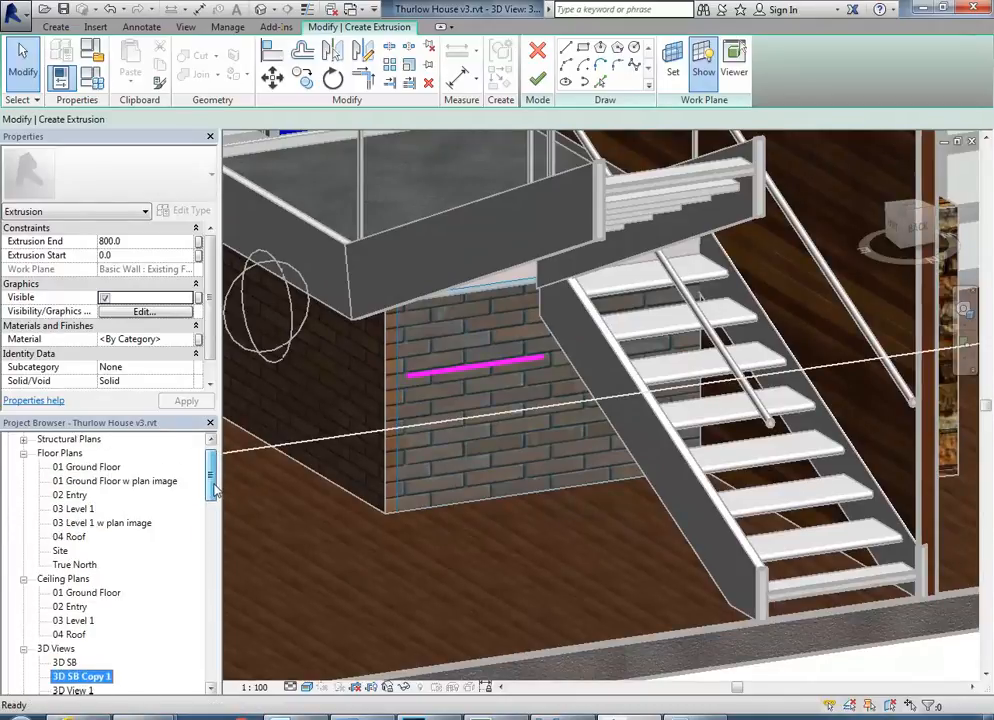
pyautogui.doubleClick(88, 481)
pyautogui.scroll(-5, 490, 390)
pyautogui.moveTo(566, 426); pyautogui.dragTo(659, 444, button='middle')
pyautogui.scroll(-2, 665, 445)
pyautogui.scroll(2, 586, 460)
pyautogui.doubleClick(295, 416)
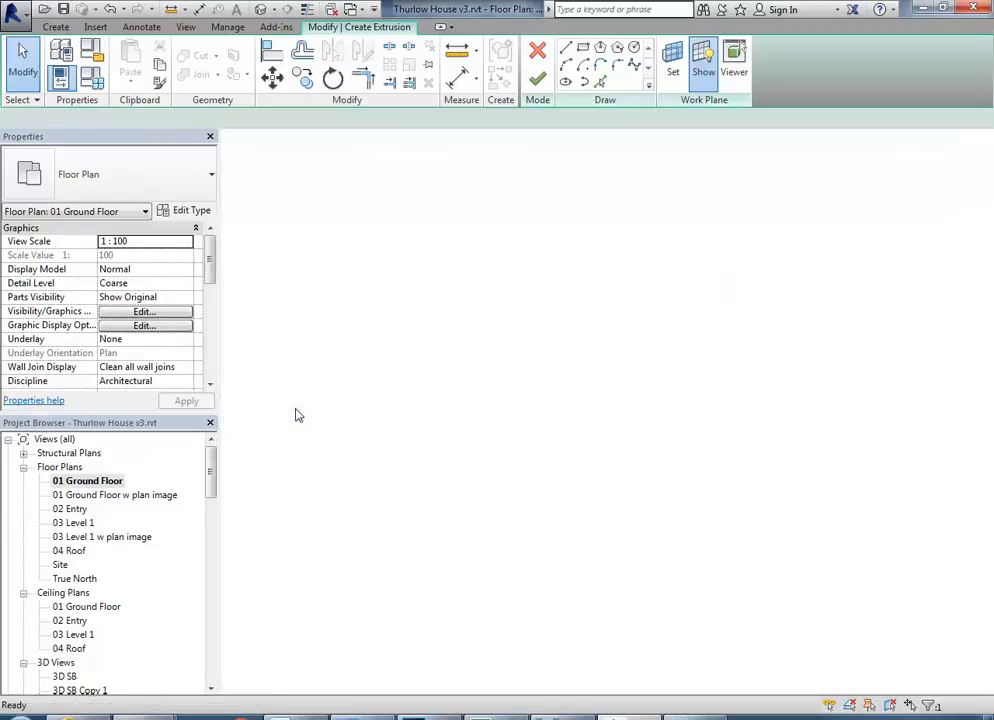
pyautogui.scroll(6, 566, 431)
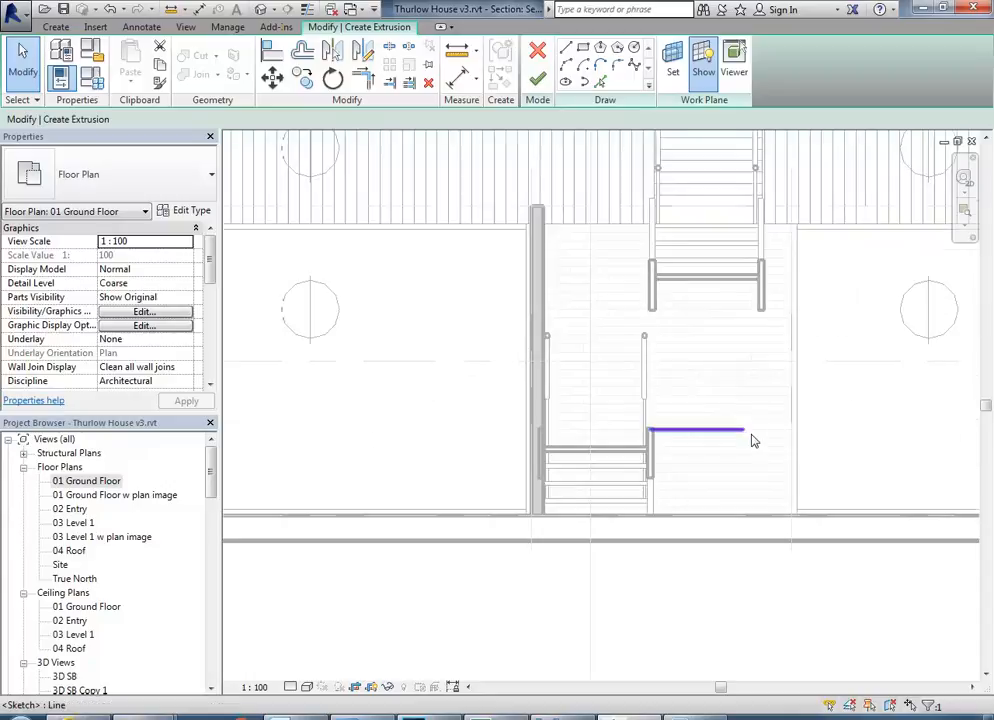
pyautogui.moveTo(212, 474); pyautogui.dragTo(210, 541)
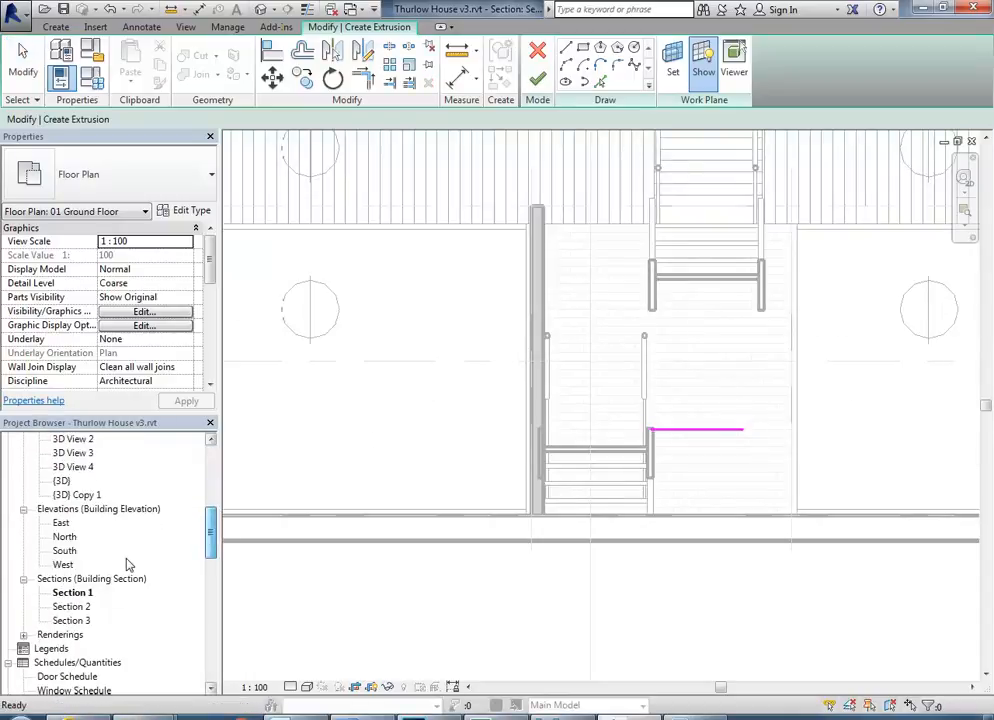
pyautogui.doubleClick(70, 594)
pyautogui.scroll(5, 615, 460)
# Set the sketched line's height above the ground floor to 800 mm in Section 1.
pyautogui.click(560, 311)
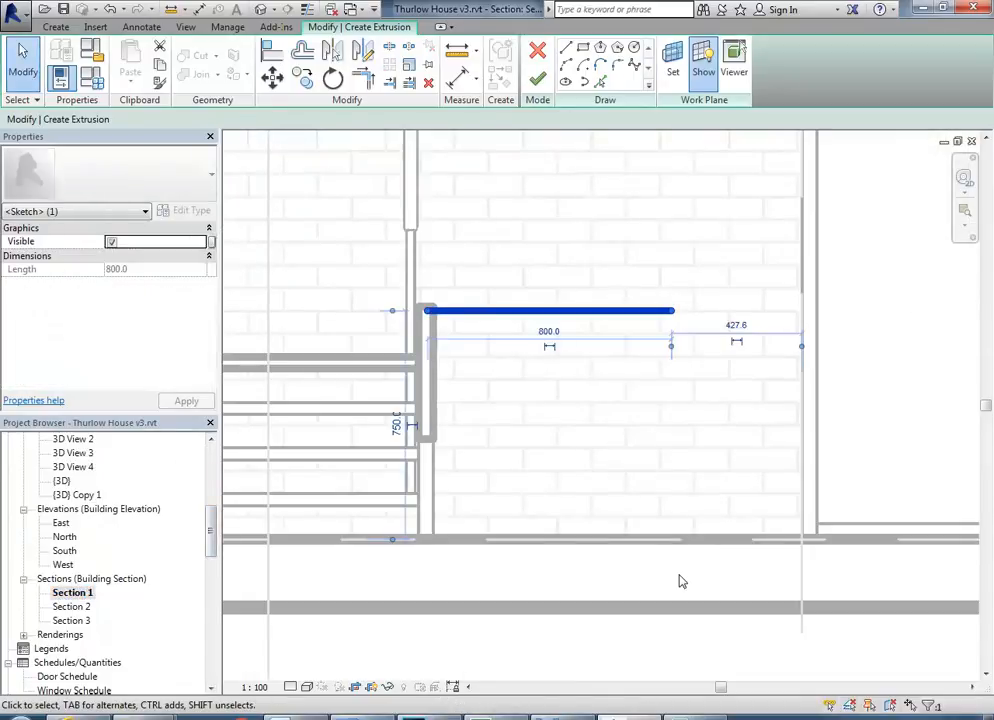
pyautogui.scroll(1, 615, 503)
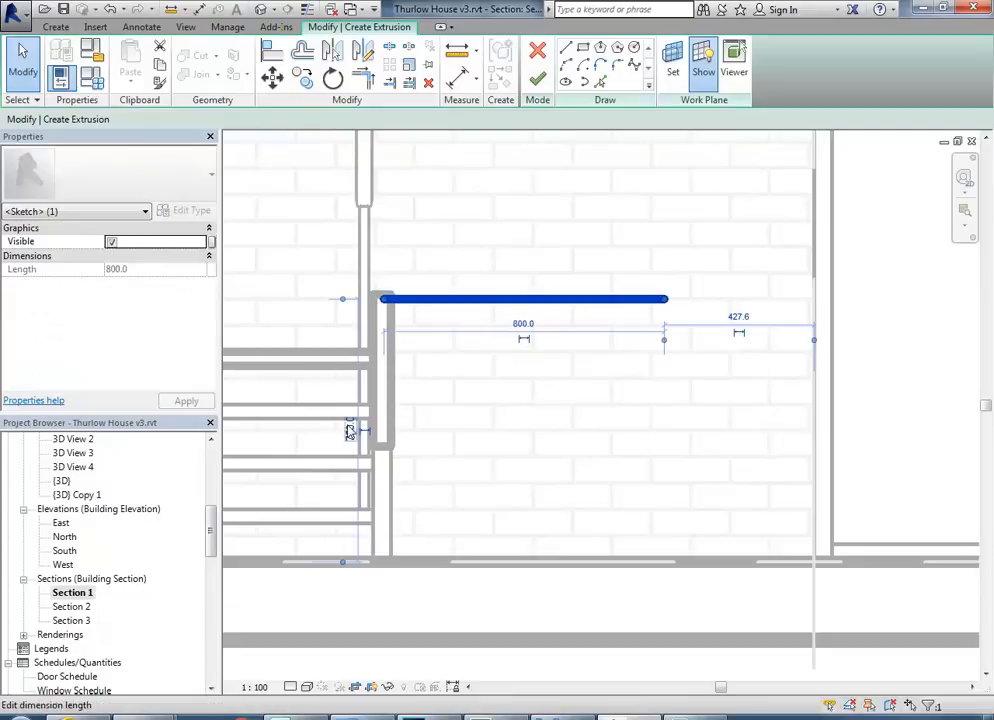
pyautogui.click(349, 430)
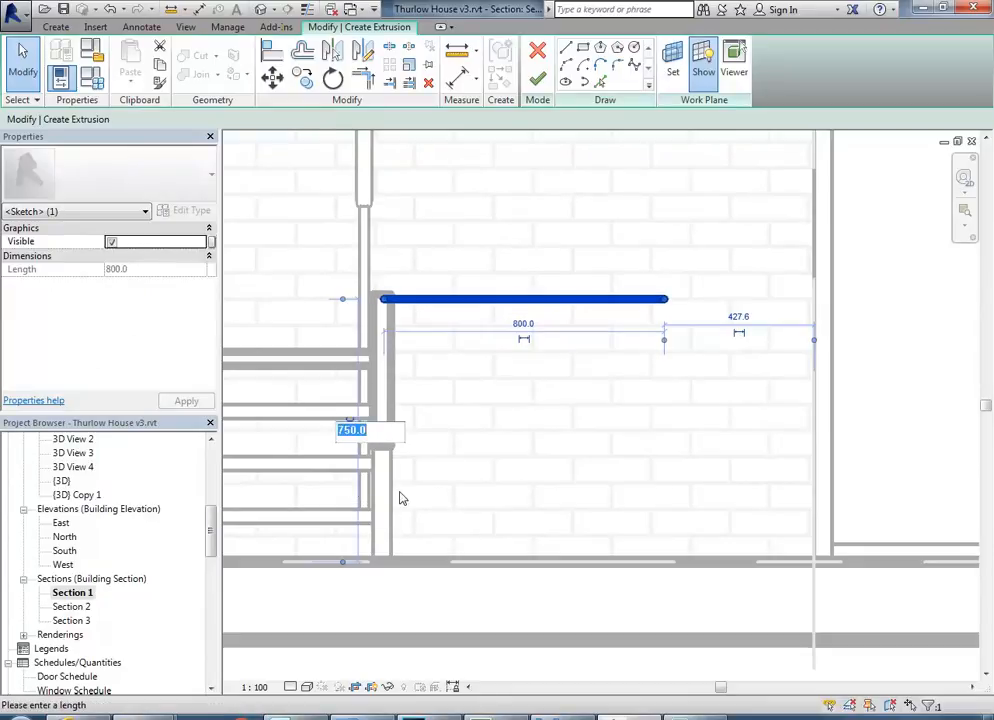
pyautogui.write('8')
pyautogui.press('Return')
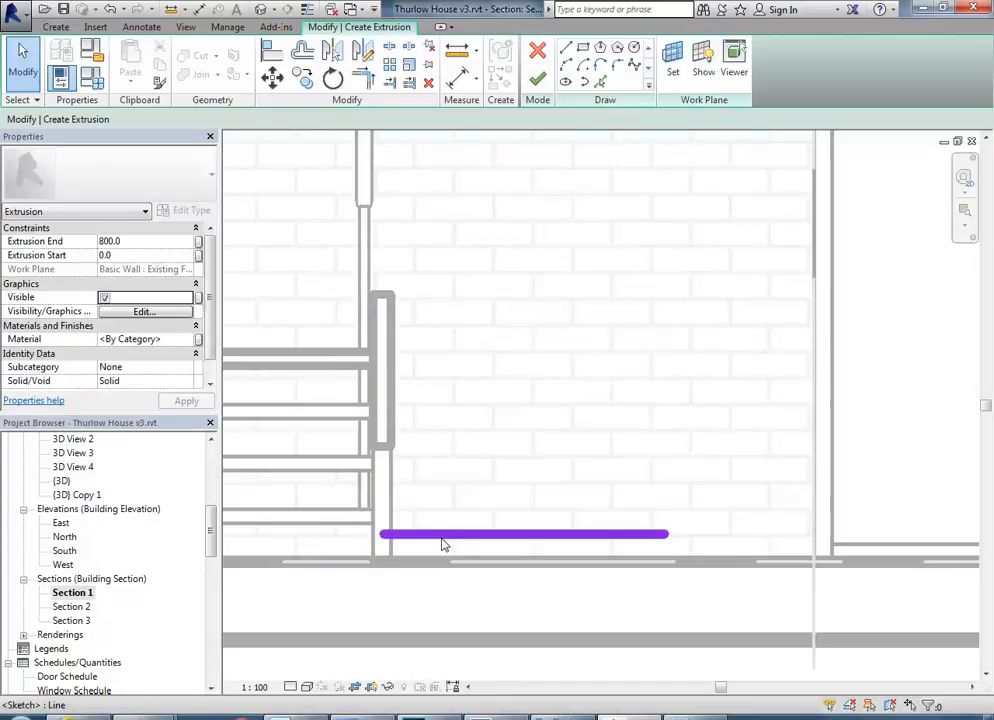
pyautogui.click(440, 540)
pyautogui.click(352, 548)
pyautogui.write('800')
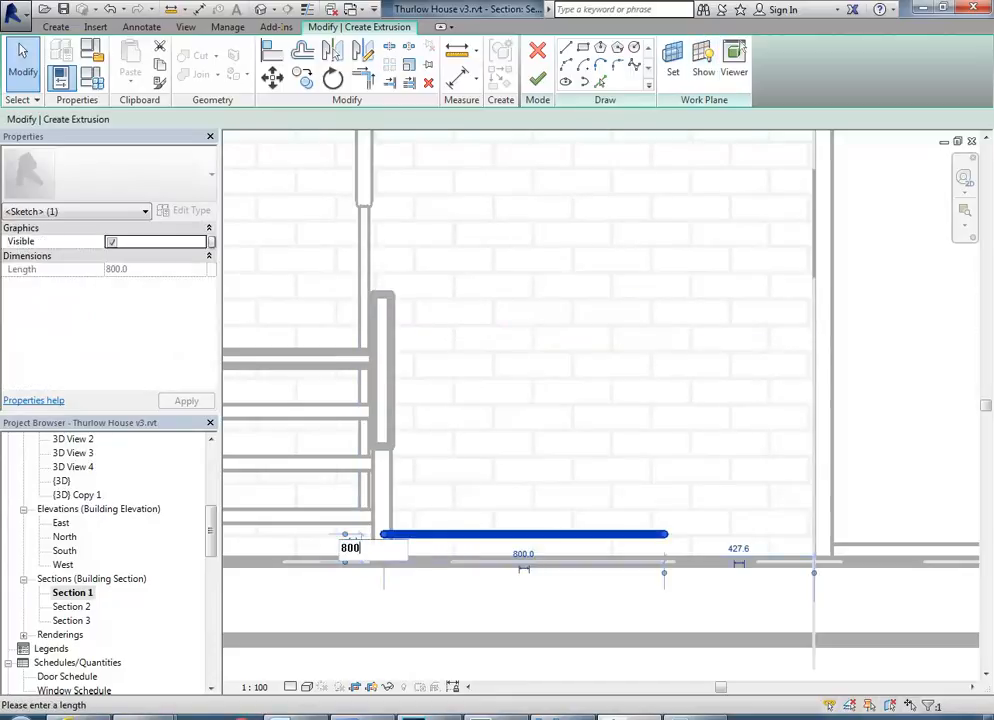
pyautogui.press('Return')
pyautogui.click(548, 423)
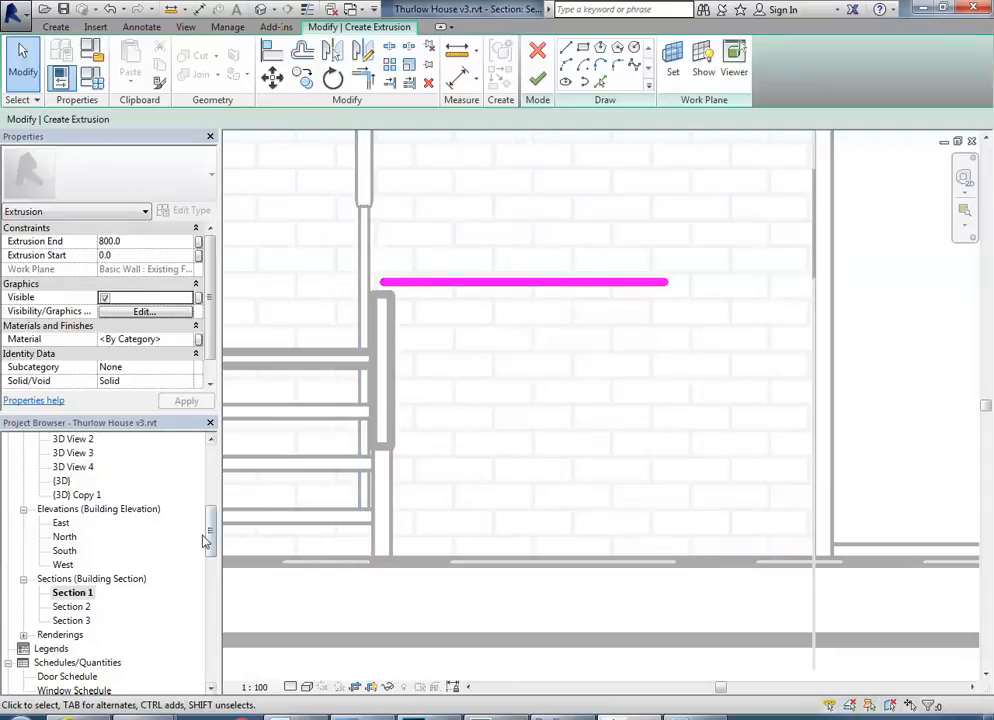
# Return to the 3D SB Copy 1 view and compare the sketched line on the brick wall with the phone table in reference photo 03.jpg.
pyautogui.scroll(3, 211, 520)
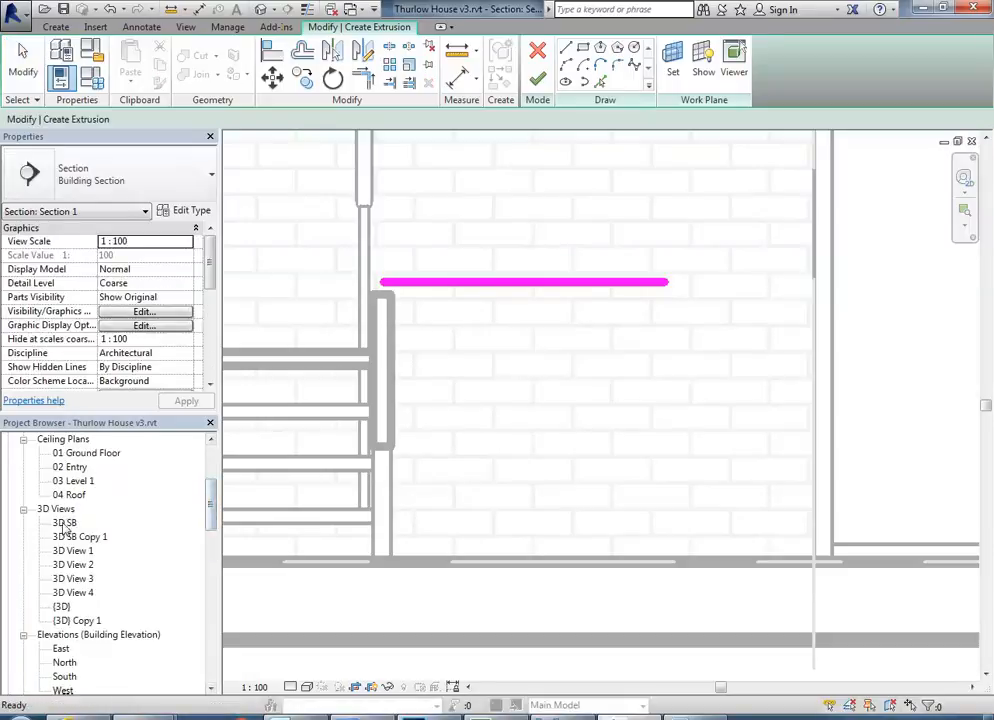
pyautogui.doubleClick(64, 522)
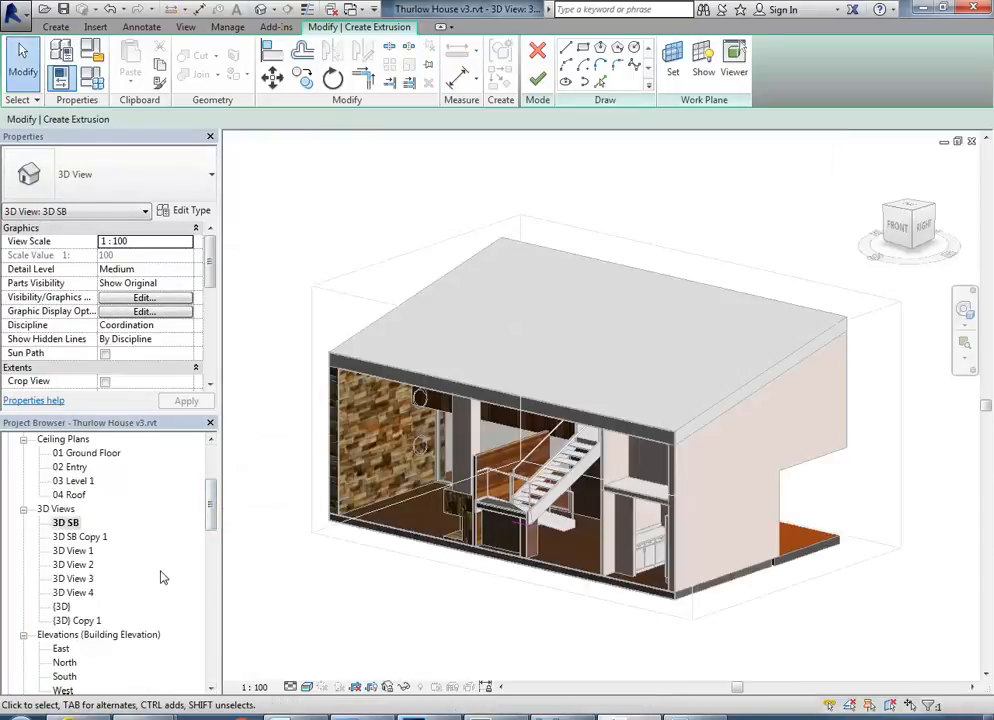
pyautogui.doubleClick(80, 538)
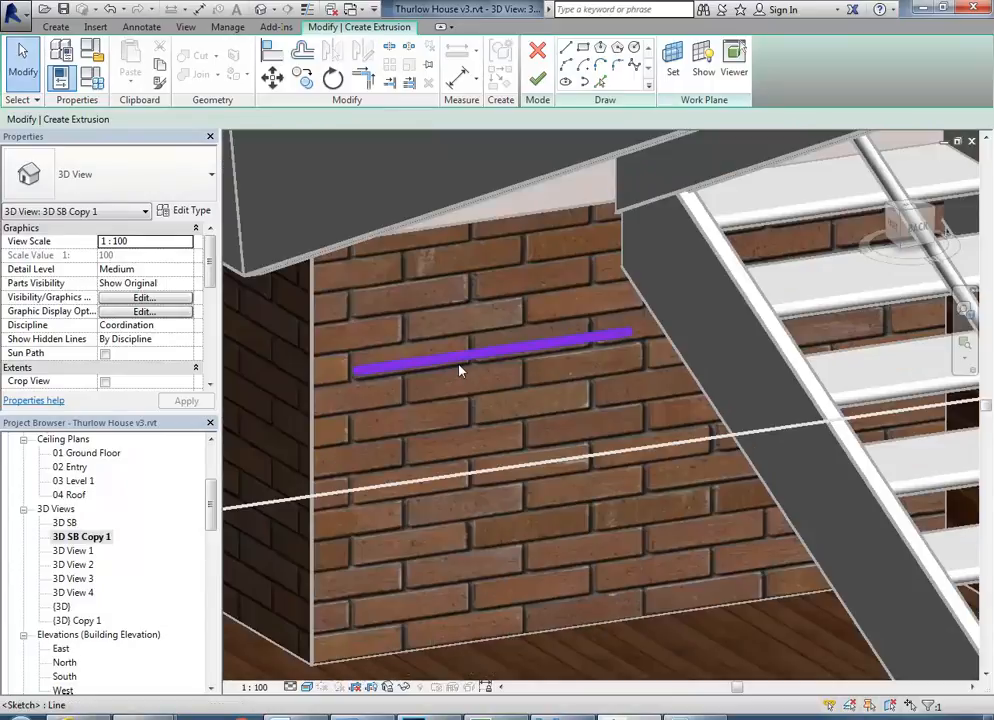
pyautogui.scroll(1, 455, 432)
pyautogui.moveTo(455, 432); pyautogui.dragTo(476, 431, button='middle')
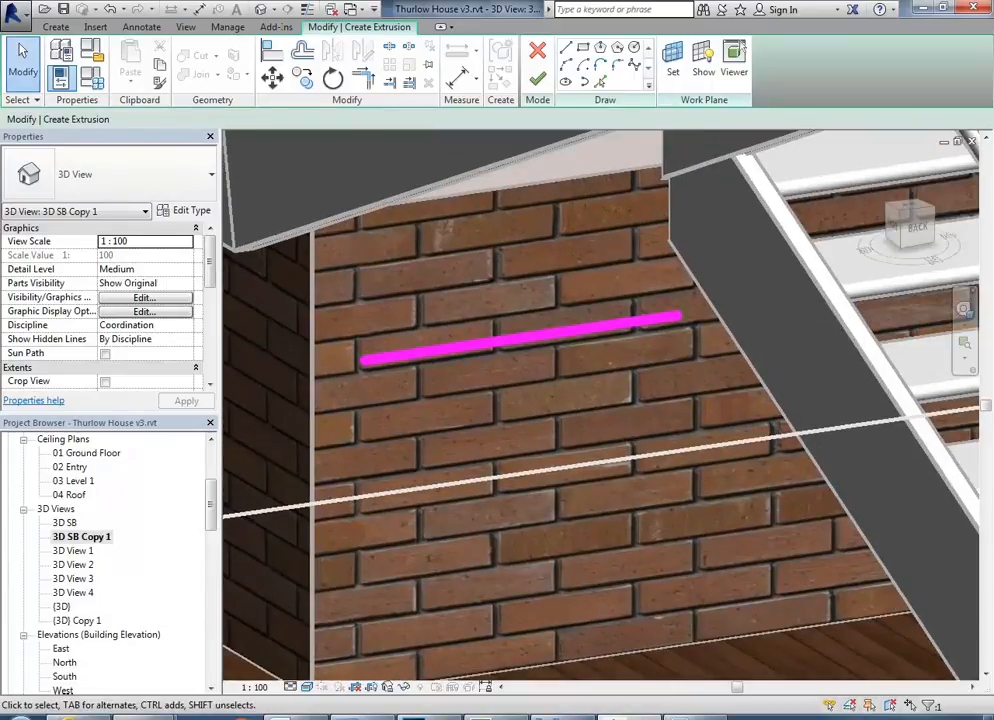
pyautogui.click(450, 717)
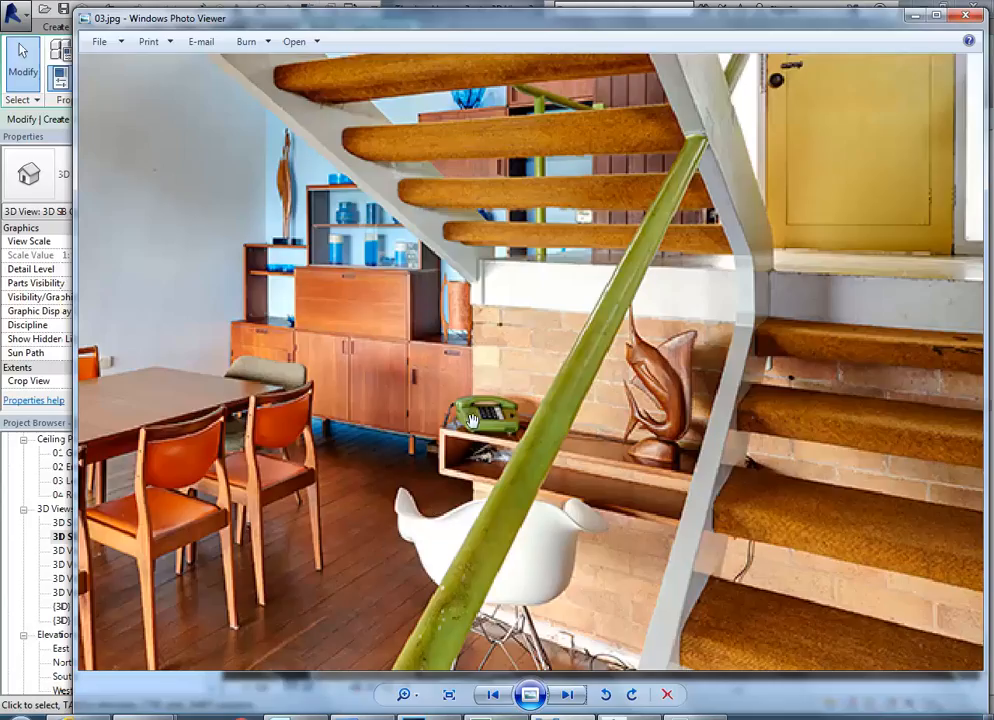
pyautogui.click(914, 16)
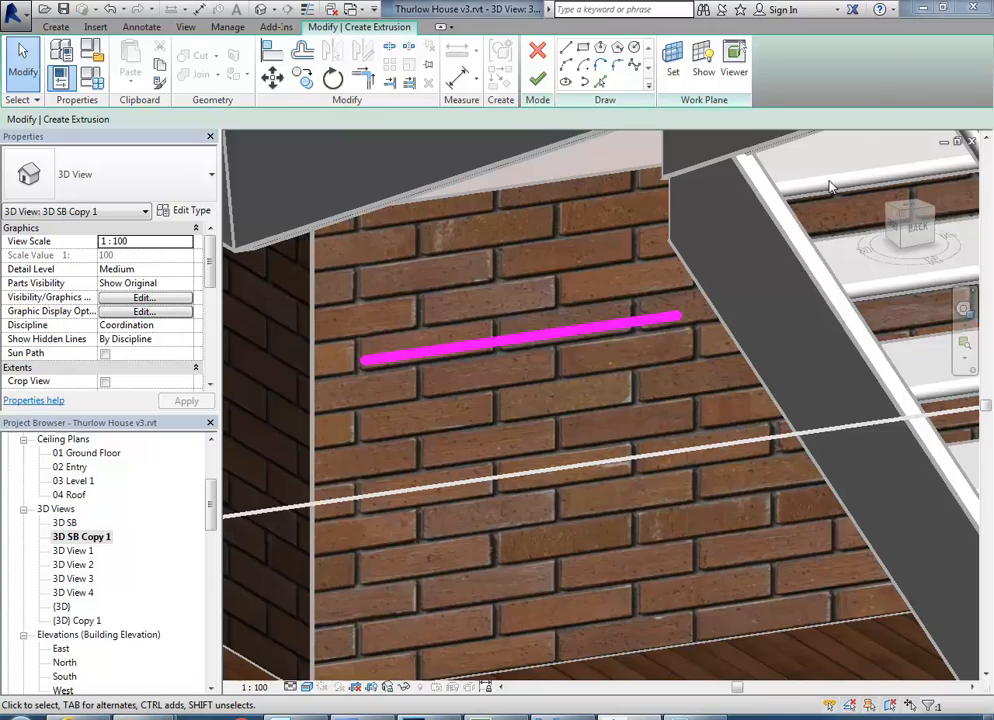
pyautogui.click(590, 717)
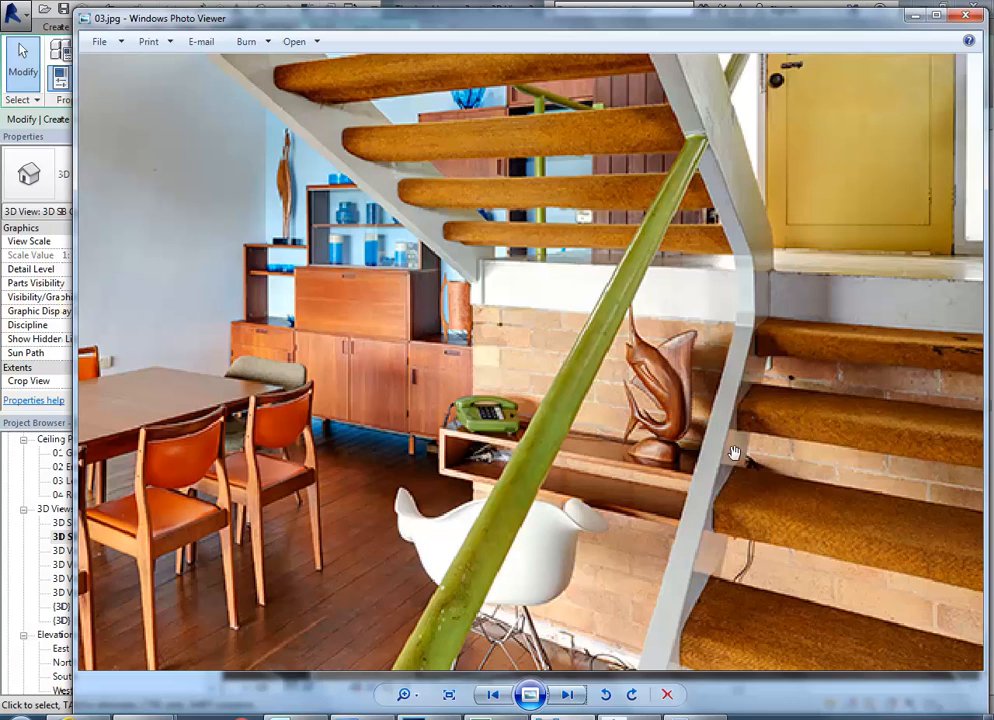
pyautogui.click(708, 6)
# Add vertical sketch lines to the extrusion by picking the stair stringer edge and the brick wall's outer corner edge with Pick Lines.
pyautogui.moveTo(439, 431); pyautogui.dragTo(406, 448, button='middle')
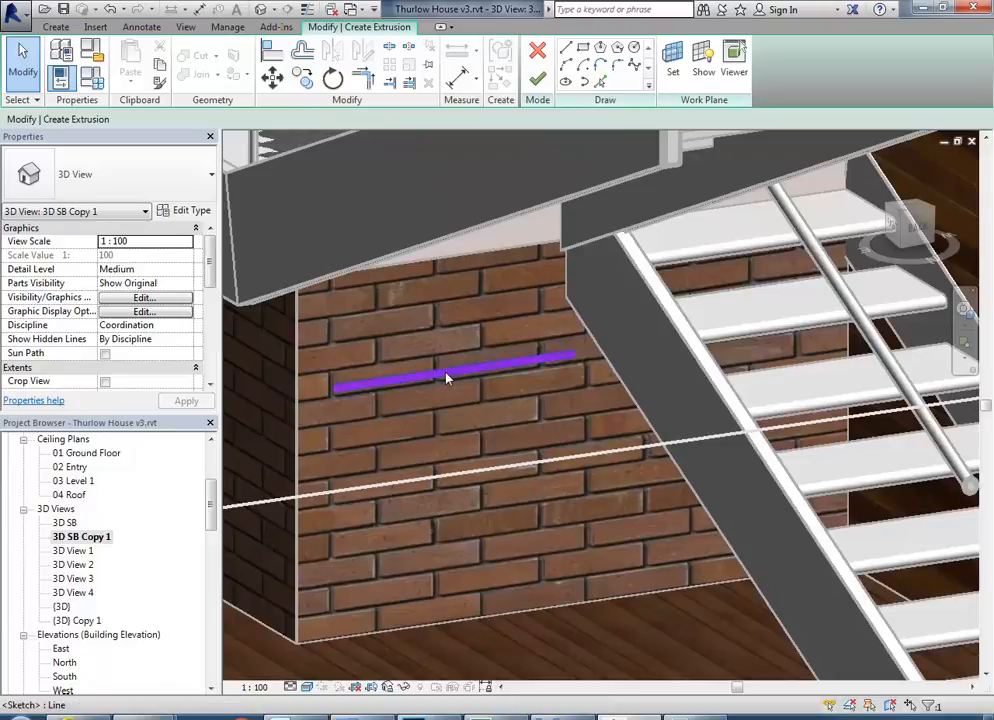
pyautogui.click(566, 47)
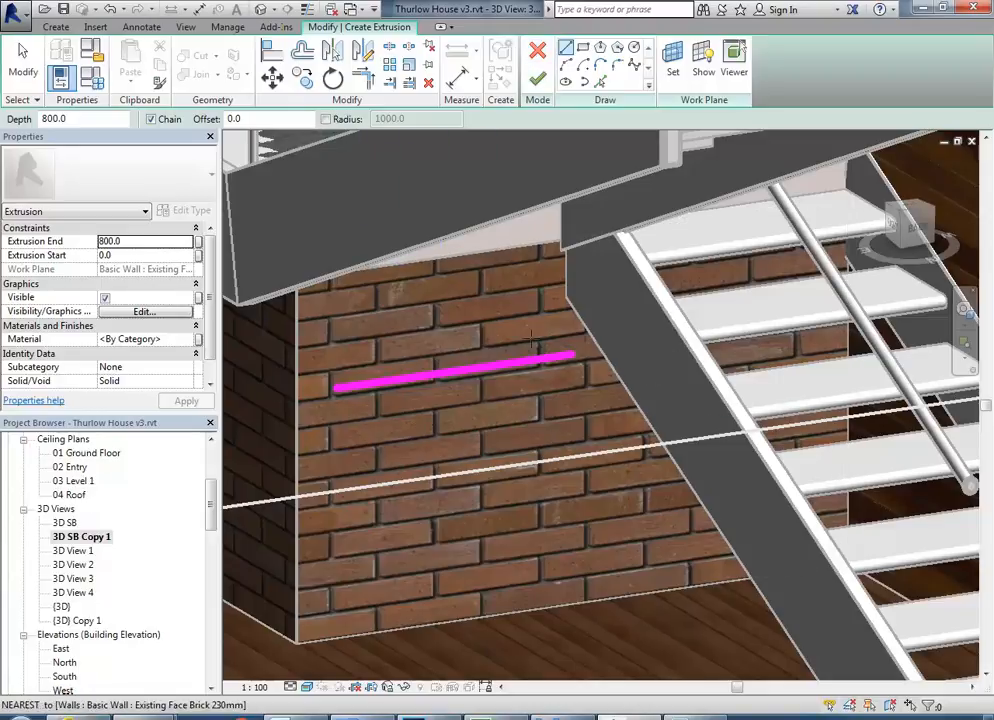
pyautogui.click(601, 82)
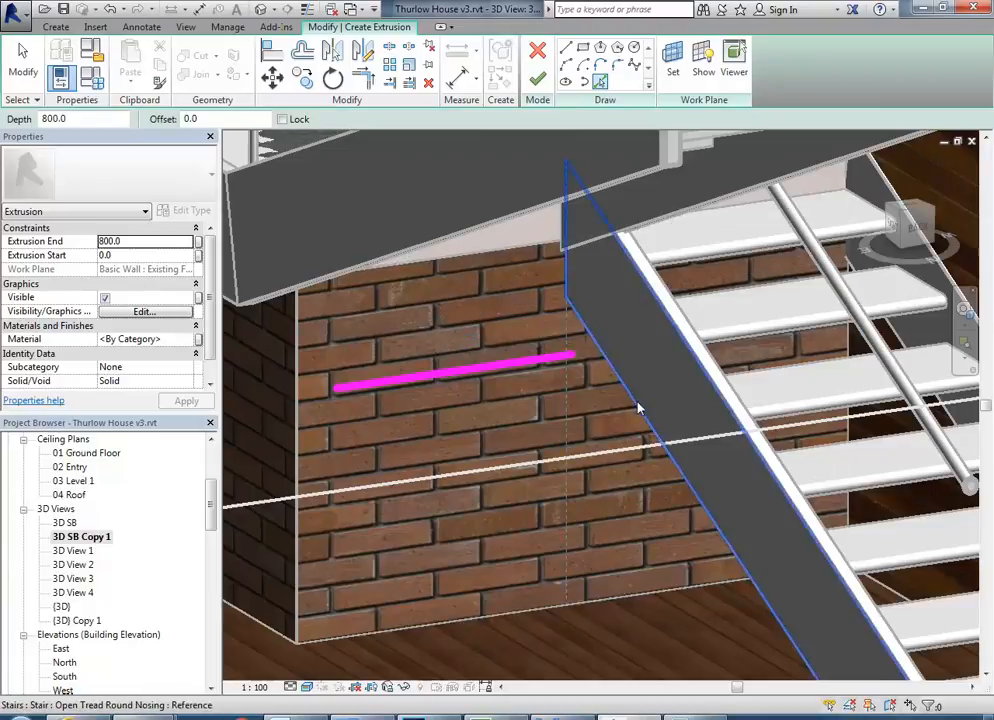
pyautogui.keyDown('shift'); pyautogui.moveTo(641, 412); pyautogui.dragTo(659, 394, button='middle'); pyautogui.keyUp('shift')
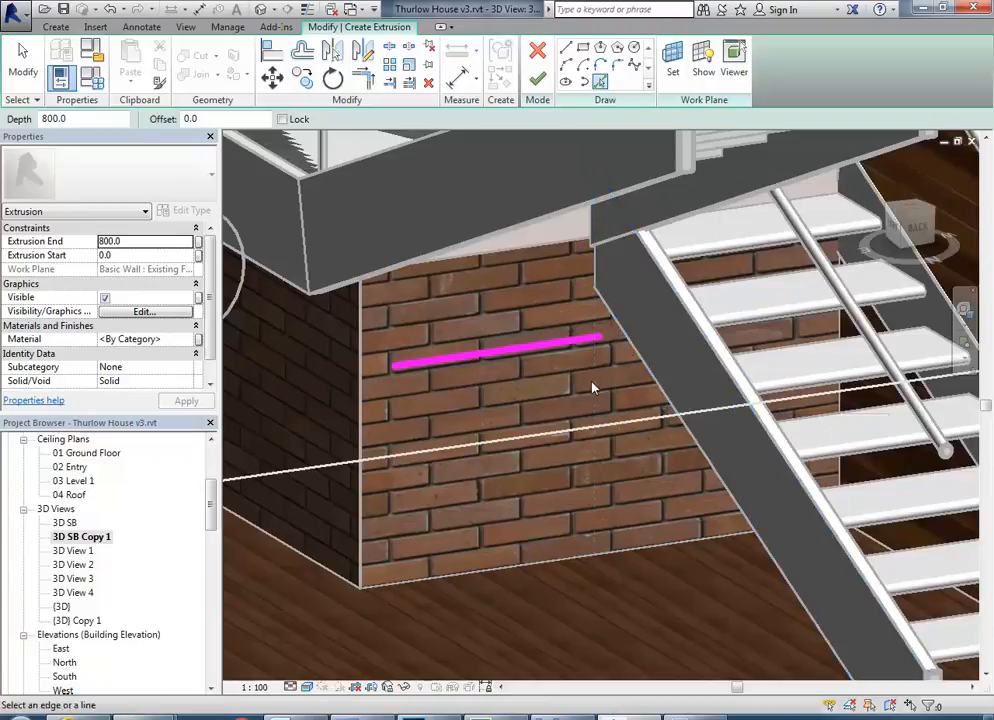
pyautogui.click(660, 388)
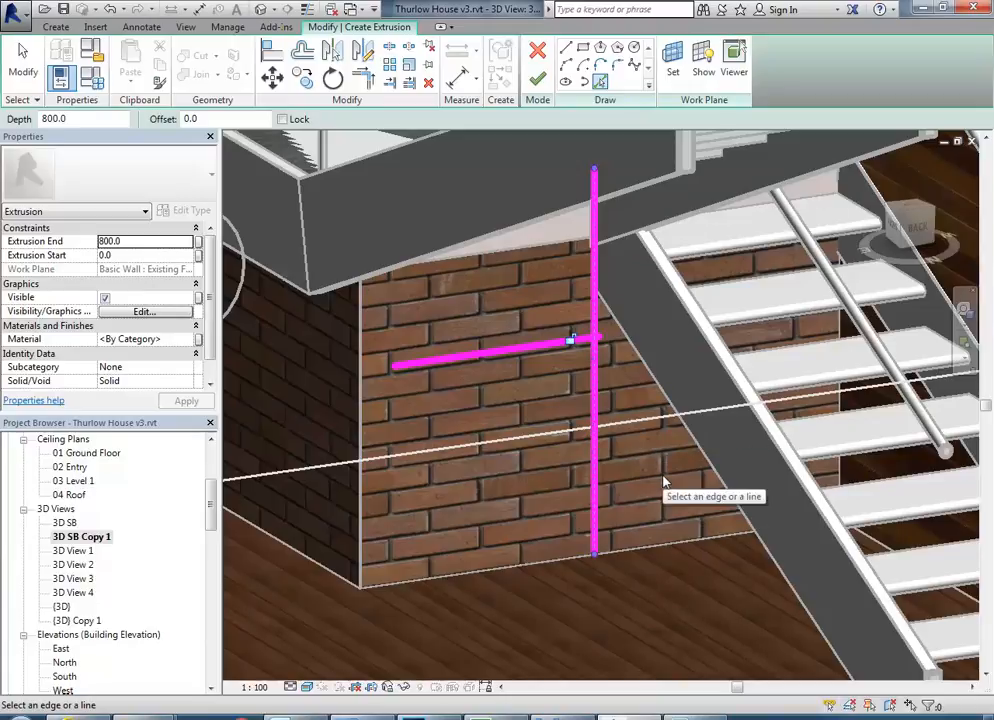
pyautogui.click(360, 400)
pyautogui.scroll(4, 350, 398)
pyautogui.scroll(-3, 376, 392)
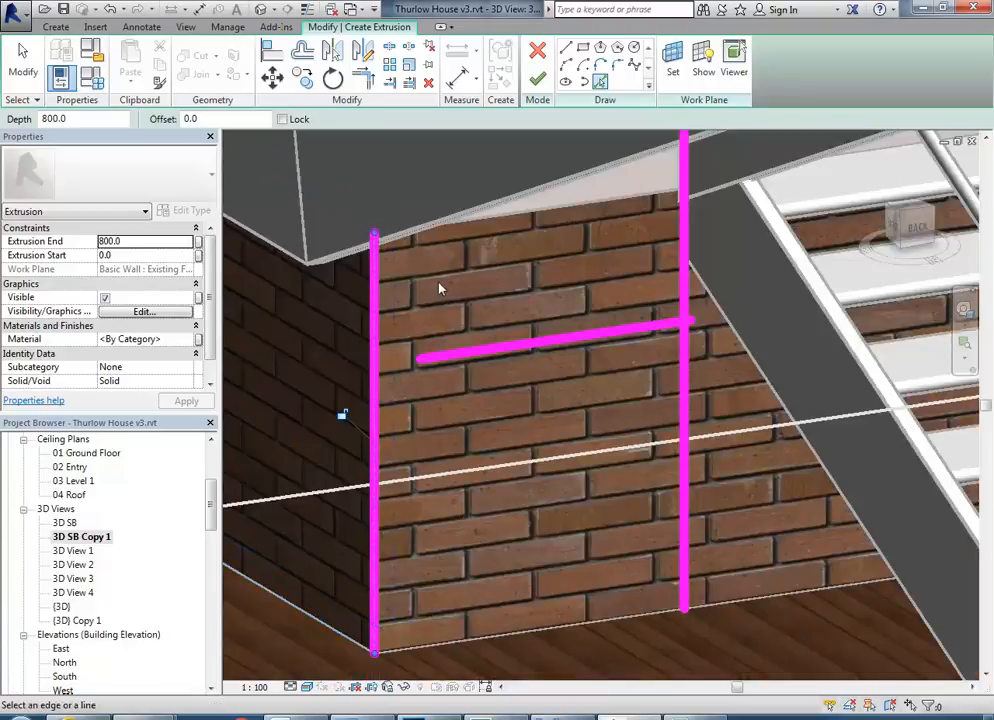
pyautogui.scroll(-3, 445, 285)
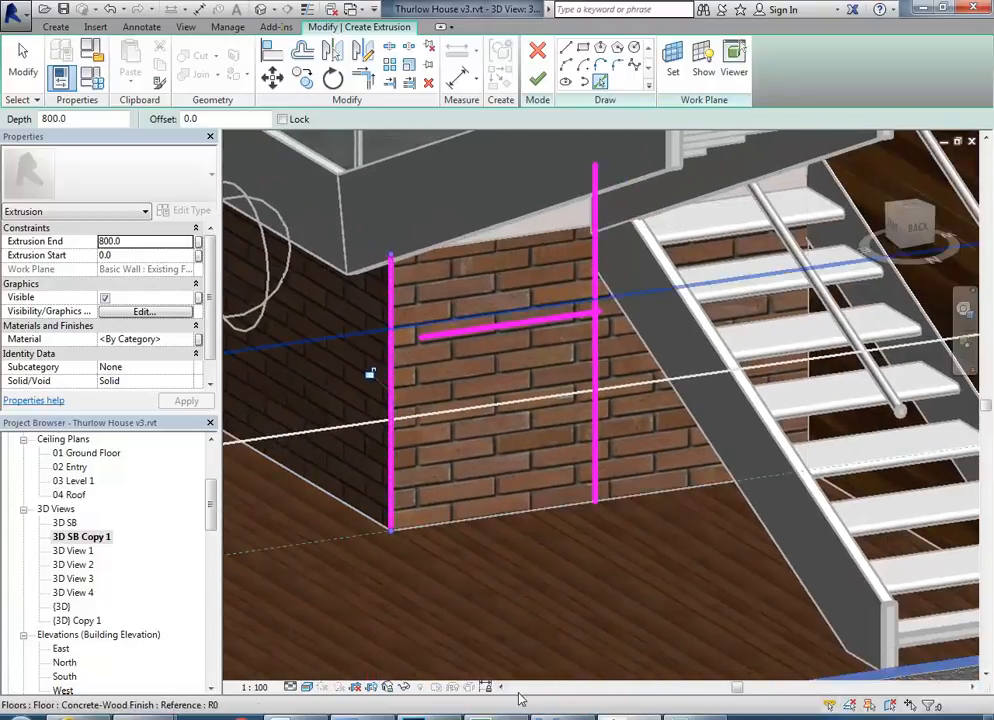
# Switch to the photo viewer and browse the reference photos to the Int-02 interior showing the stair and phone table.
pyautogui.click(560, 717)
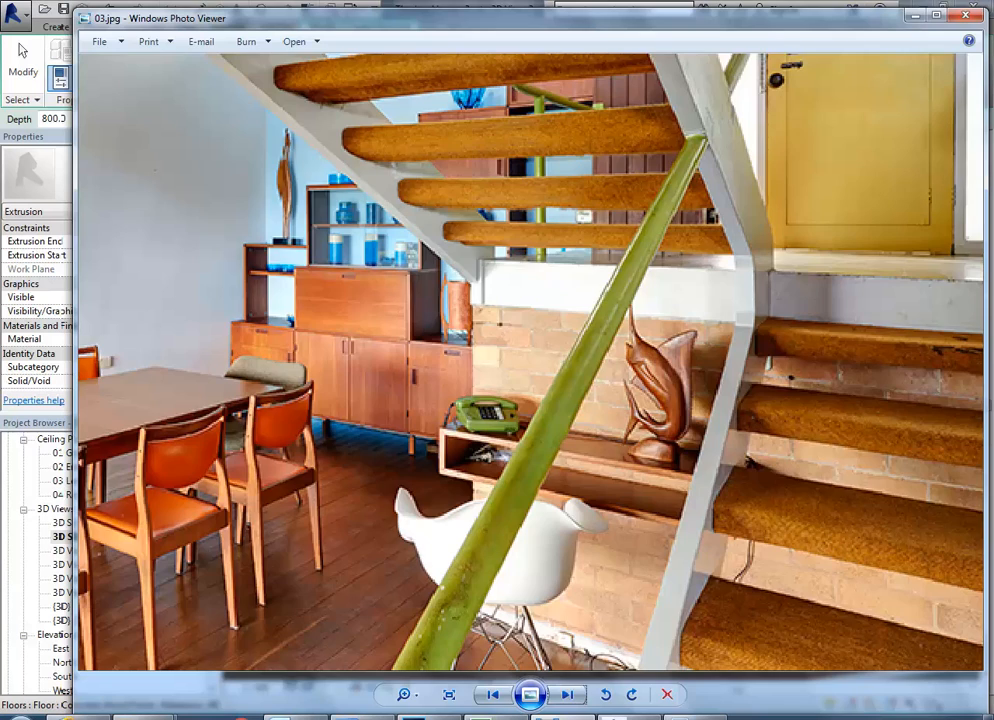
pyautogui.click(565, 695)
pyautogui.click(565, 695)
pyautogui.click(565, 695)
pyautogui.click(565, 695)
pyautogui.click(565, 695)
pyautogui.click(565, 695)
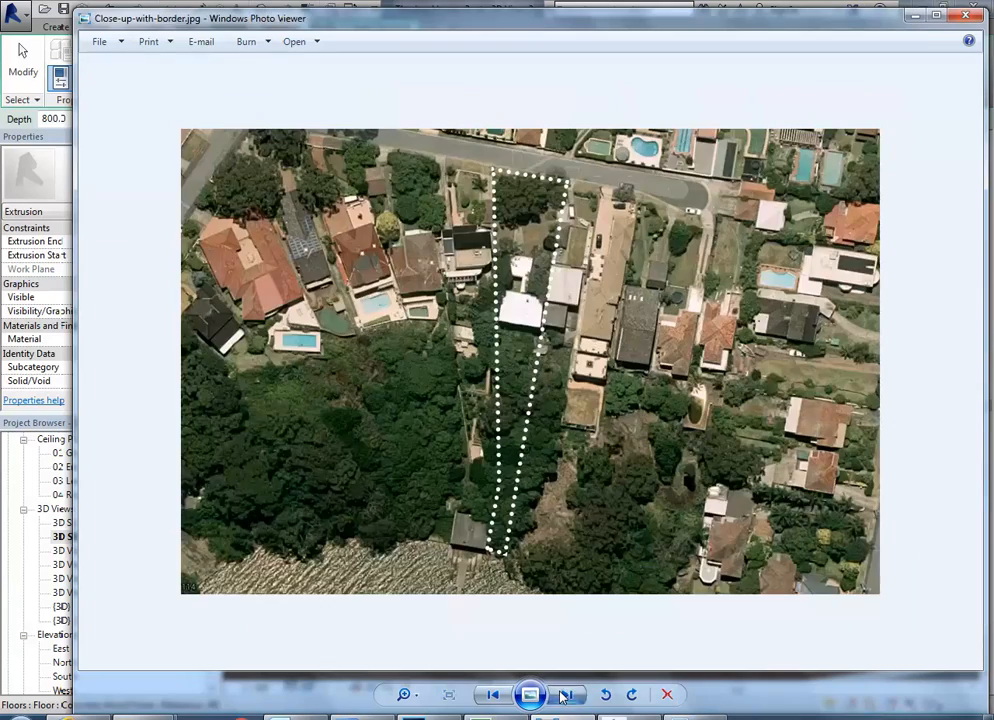
pyautogui.click(565, 695)
pyautogui.click(565, 695)
pyautogui.click(565, 695)
pyautogui.click(565, 695)
pyautogui.click(565, 695)
pyautogui.click(565, 695)
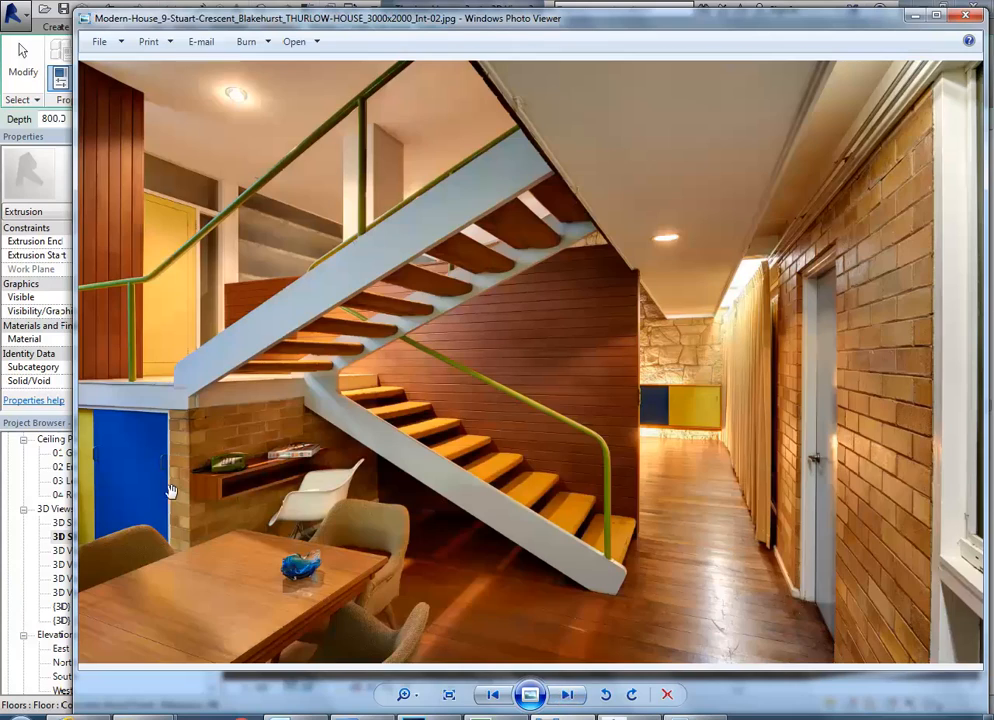
# Examine how the phone table meets the brick wall corner in the Int-02 photo and compare it with the sketch lines in Revit.
pyautogui.scroll(5, 205, 487)
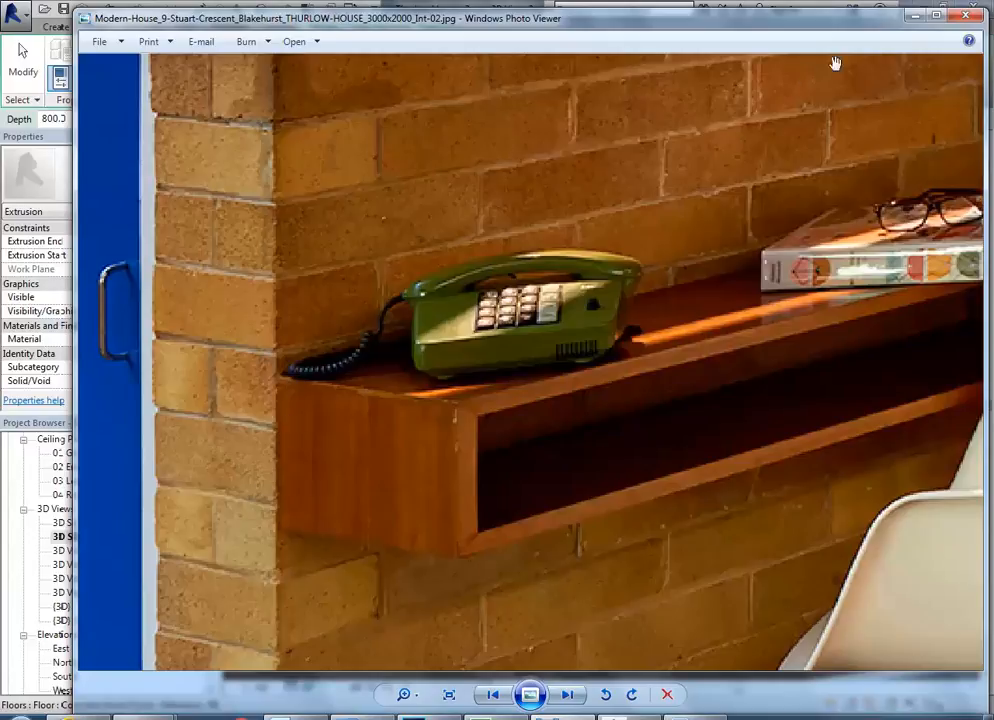
pyautogui.scroll(-5, 437, 405)
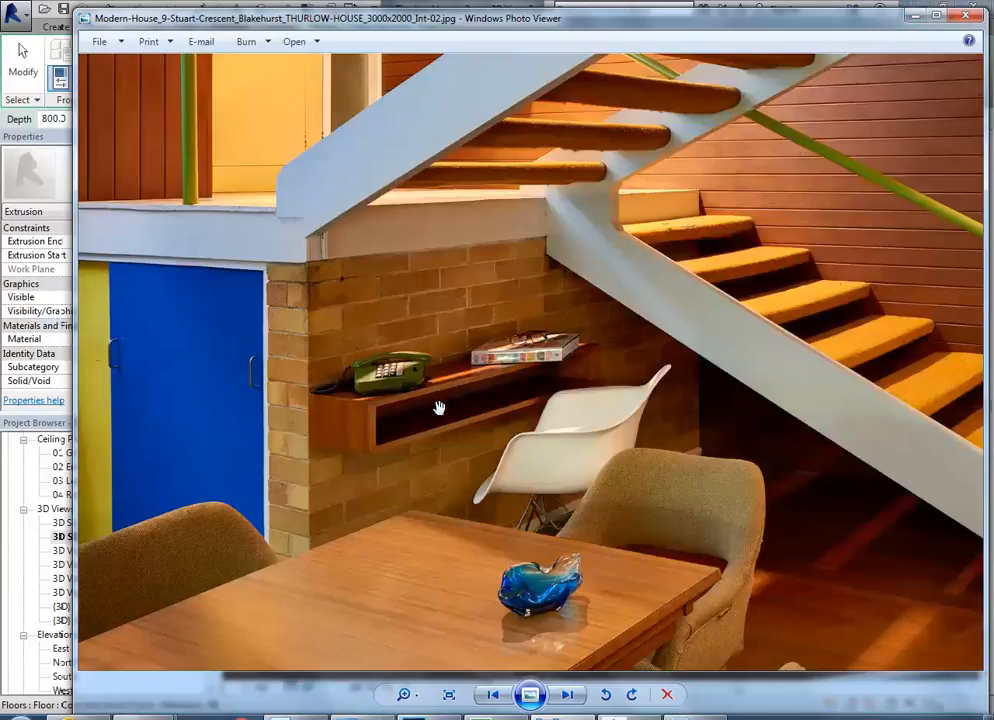
pyautogui.click(917, 15)
pyautogui.scroll(3, 509, 423)
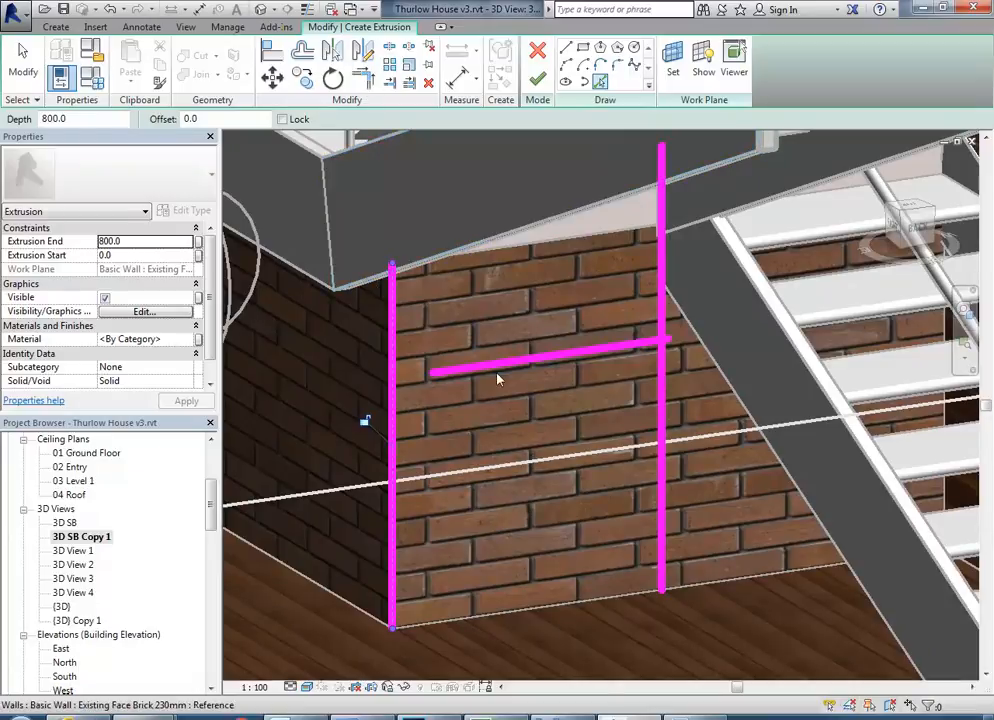
pyautogui.click(548, 717)
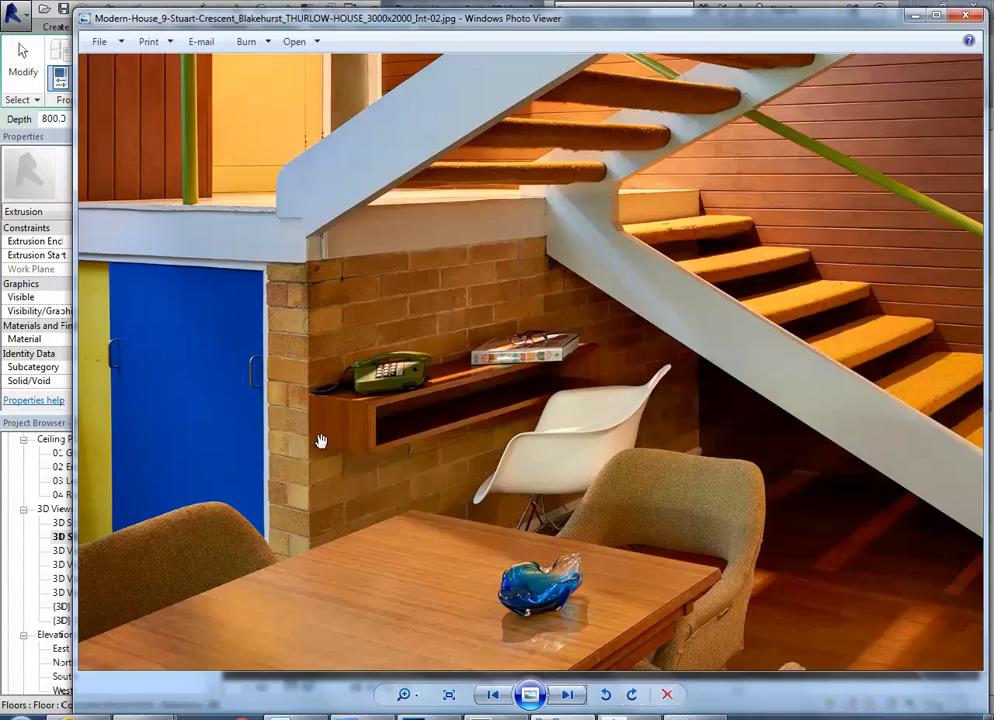
pyautogui.scroll(3, 270, 460)
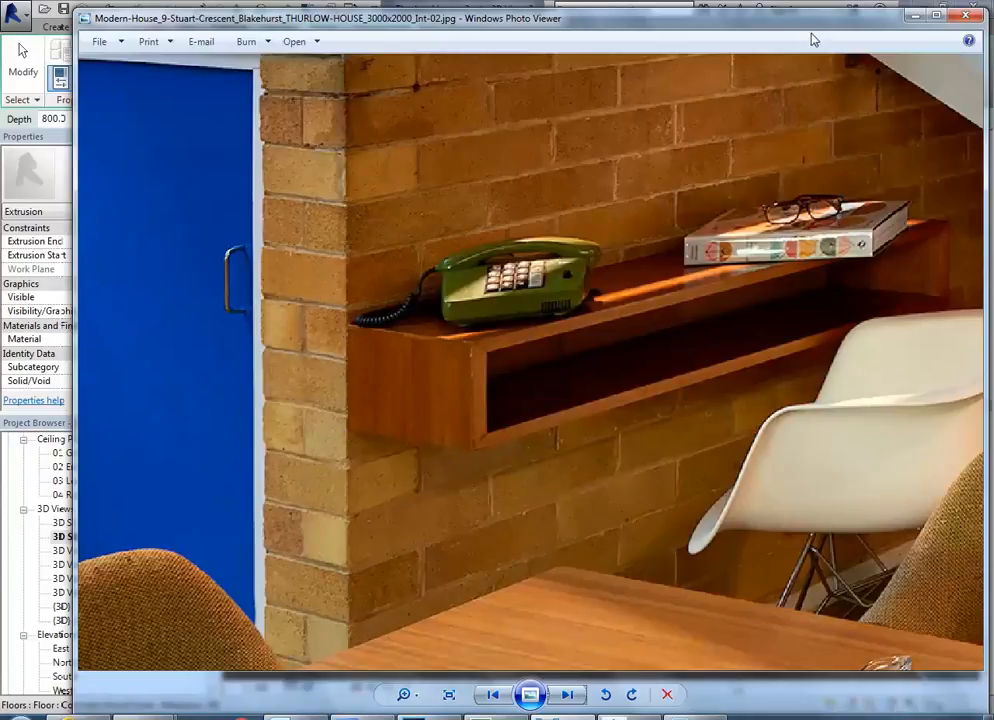
pyautogui.click(916, 16)
# Leave line picking and offset a copy of the horizontal sketch line 170 mm downward.
pyautogui.scroll(5, 444, 395)
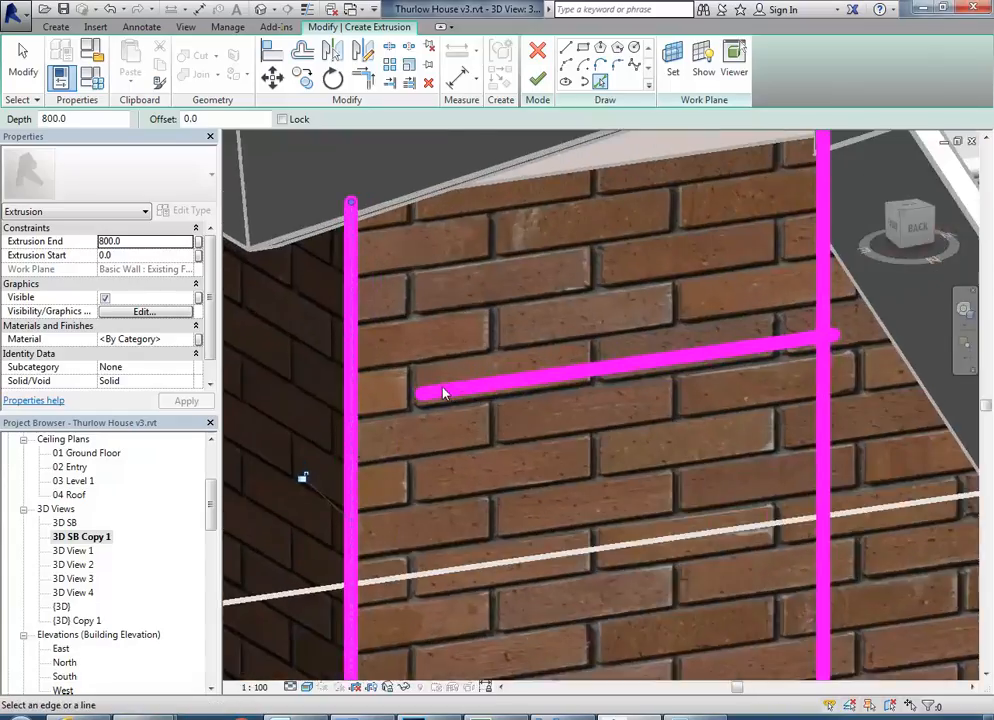
pyautogui.rightClick(490, 316)
pyautogui.click(518, 326)
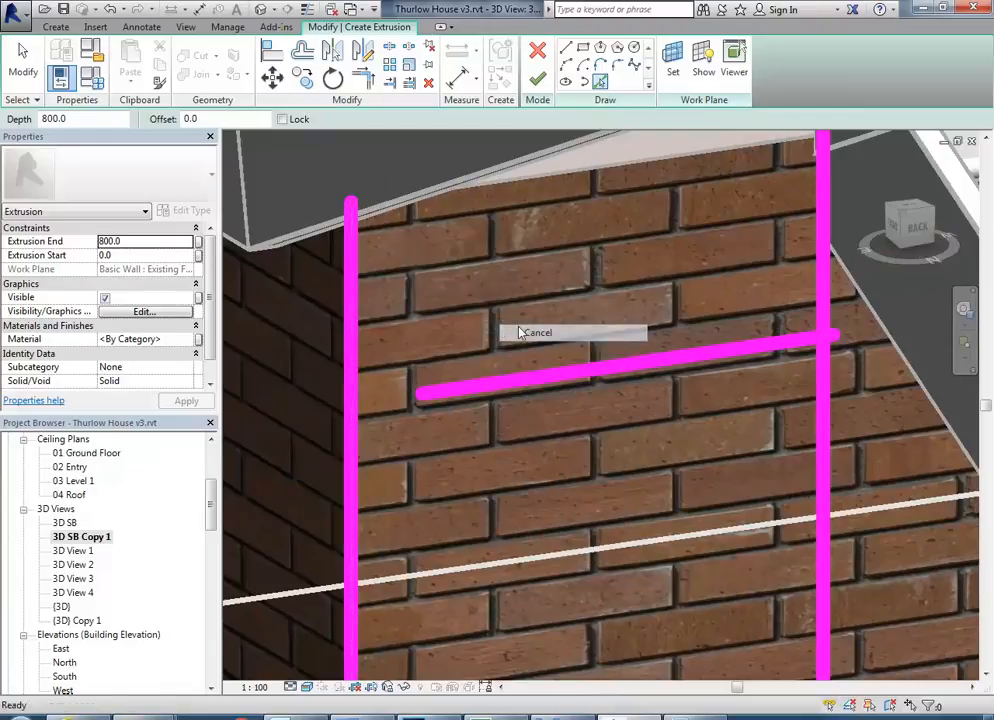
pyautogui.scroll(-1, 508, 379)
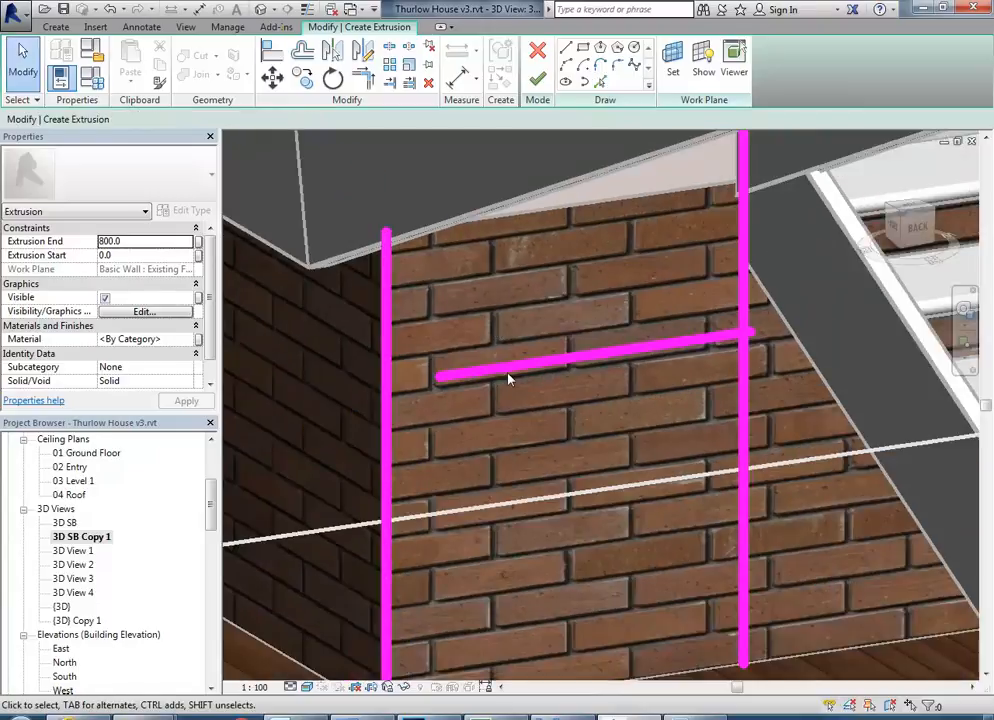
pyautogui.click(302, 52)
pyautogui.moveTo(344, 120); pyautogui.dragTo(272, 113)
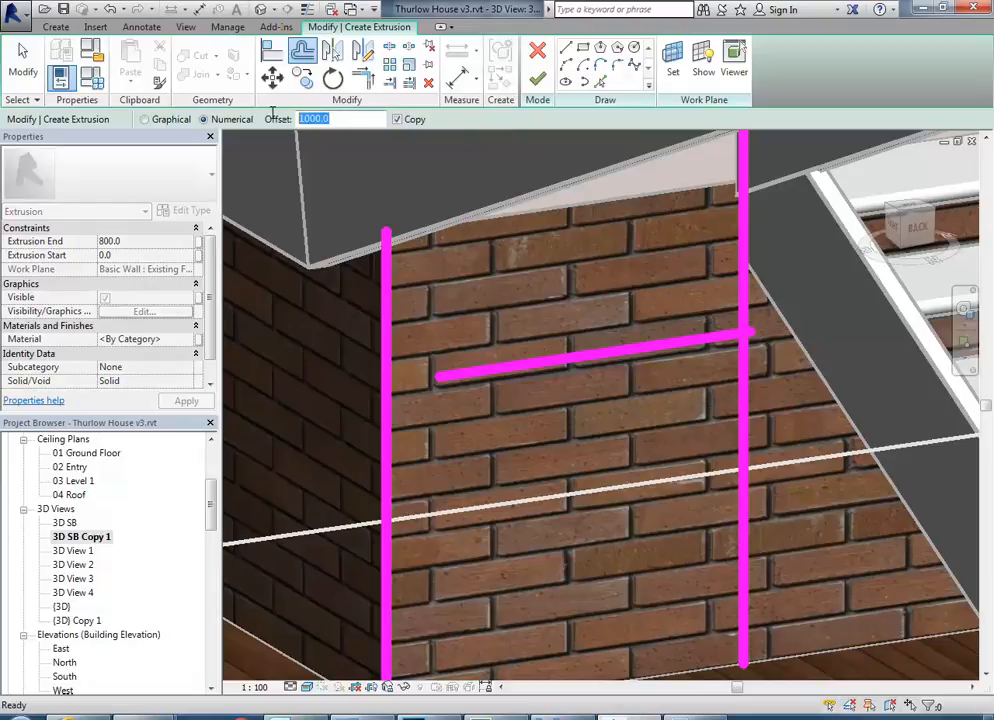
pyautogui.write('17')
pyautogui.click(500, 378)
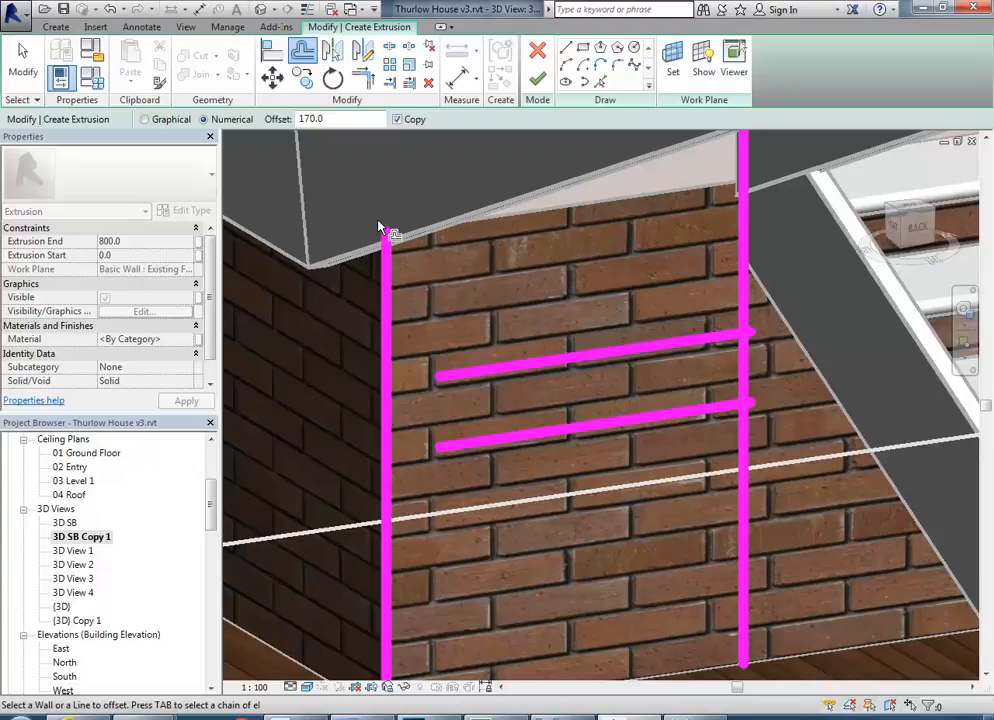
# Trim the two horizontal and two vertical sketch lines to corners so they form a closed rectangle on the brick wall.
pyautogui.press('t')
pyautogui.press('r')
pyautogui.click(460, 381)
pyautogui.click(386, 425)
pyautogui.click(456, 450)
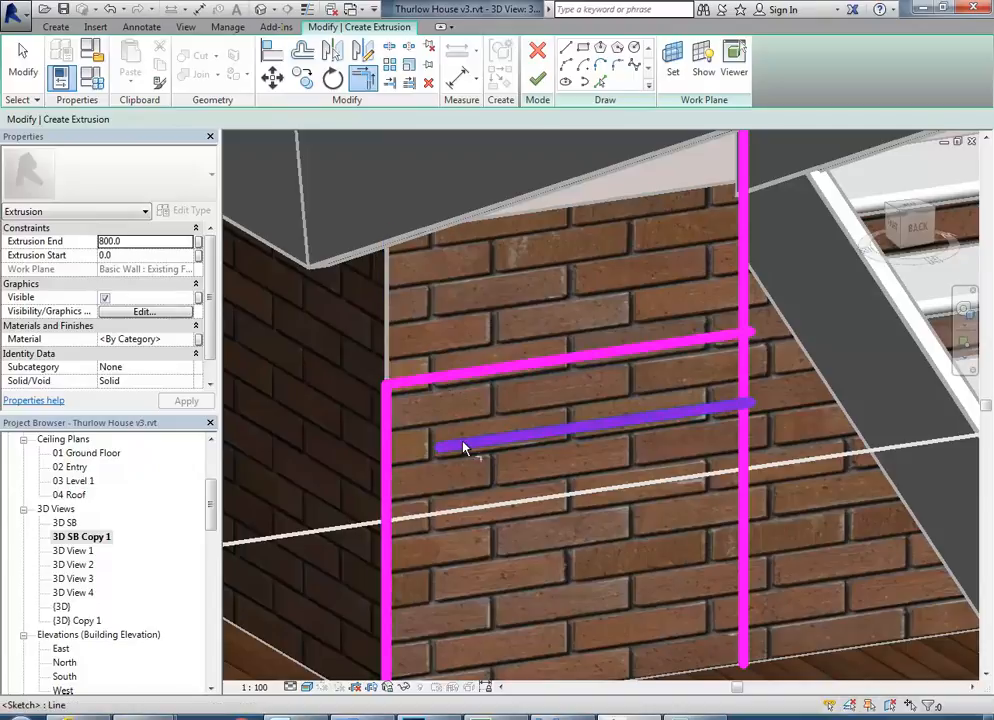
pyautogui.click(389, 438)
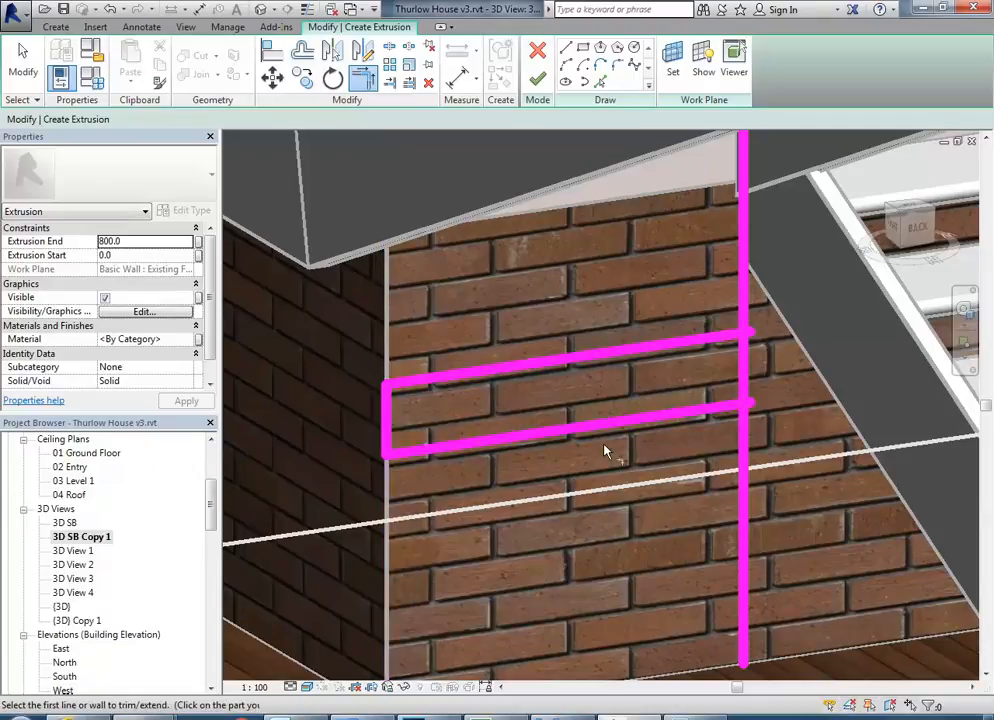
pyautogui.click(678, 421)
pyautogui.click(748, 374)
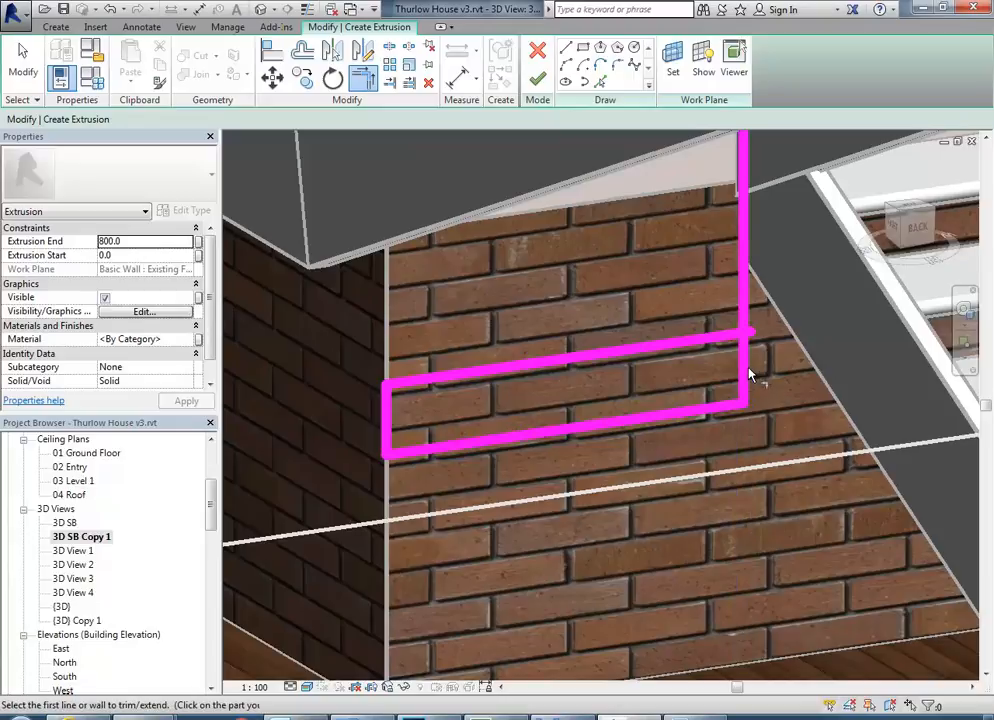
pyautogui.click(748, 377)
pyautogui.click(697, 344)
pyautogui.scroll(2, 455, 410)
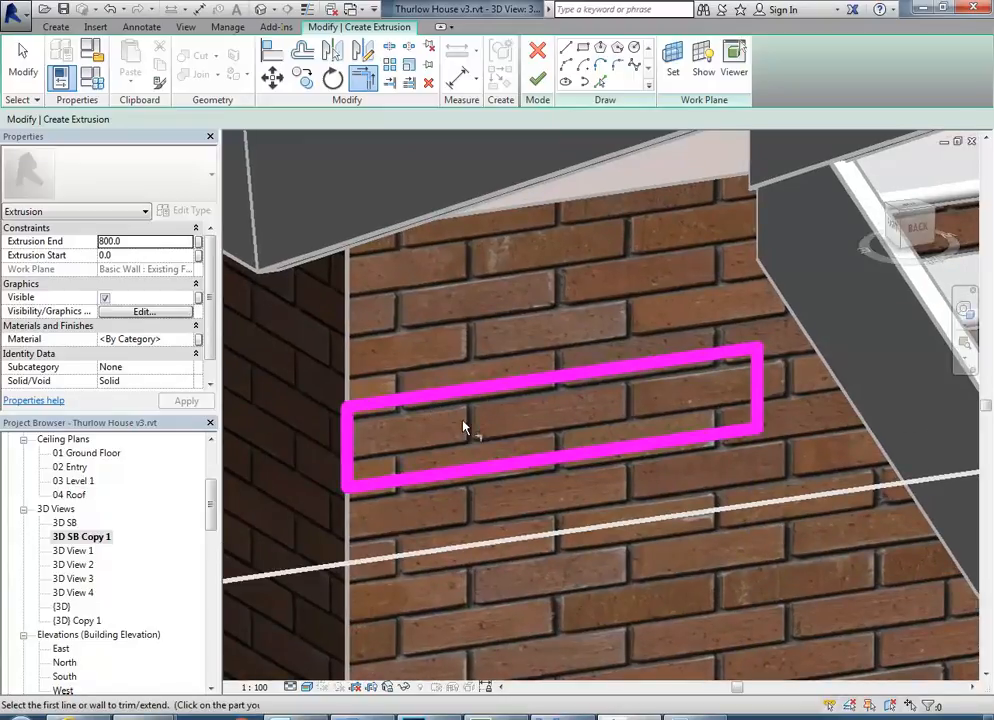
# Switch to the Int-02 photo, examine the phone table's board thickness and mitred front corners, and return to the Revit sketch.
pyautogui.hotkey('alt', 'Tab')
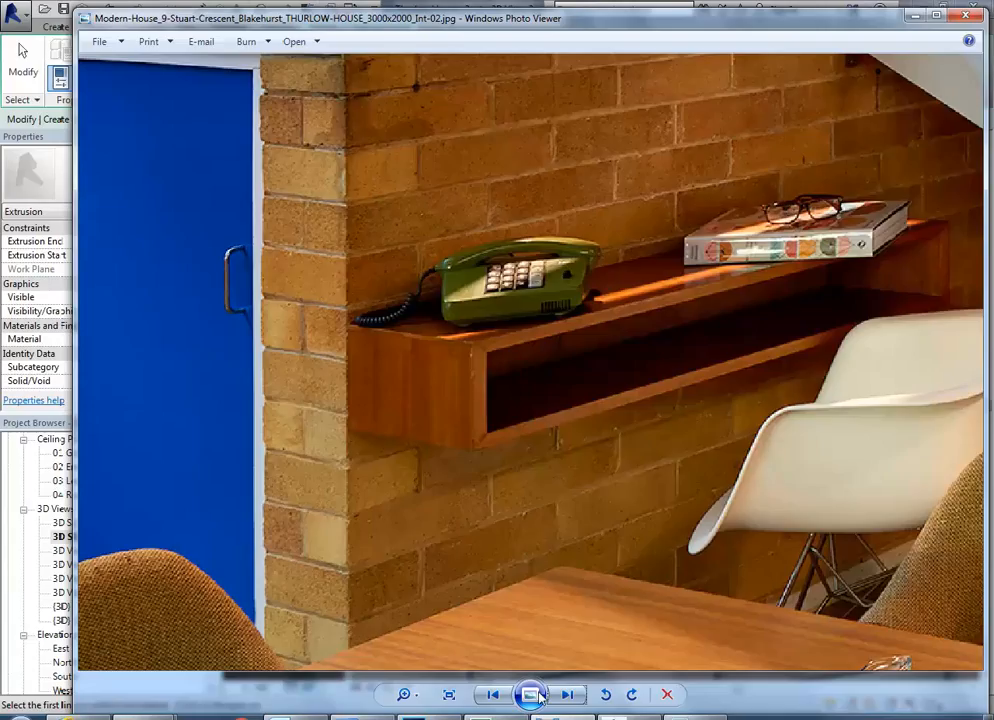
pyautogui.scroll(3, 488, 425)
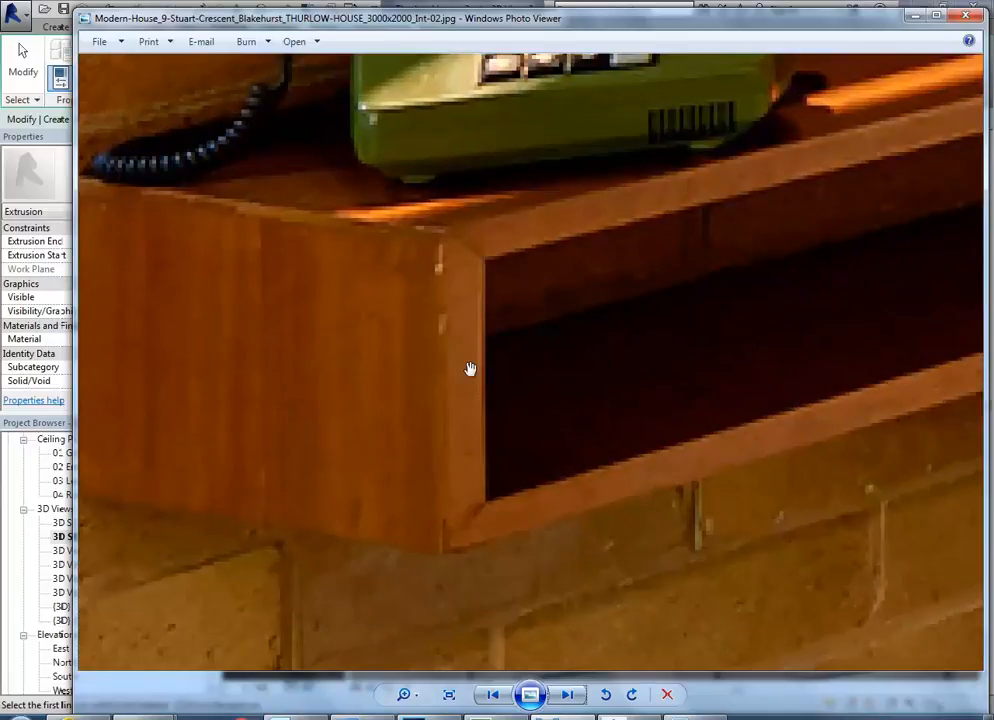
pyautogui.scroll(-3, 473, 383)
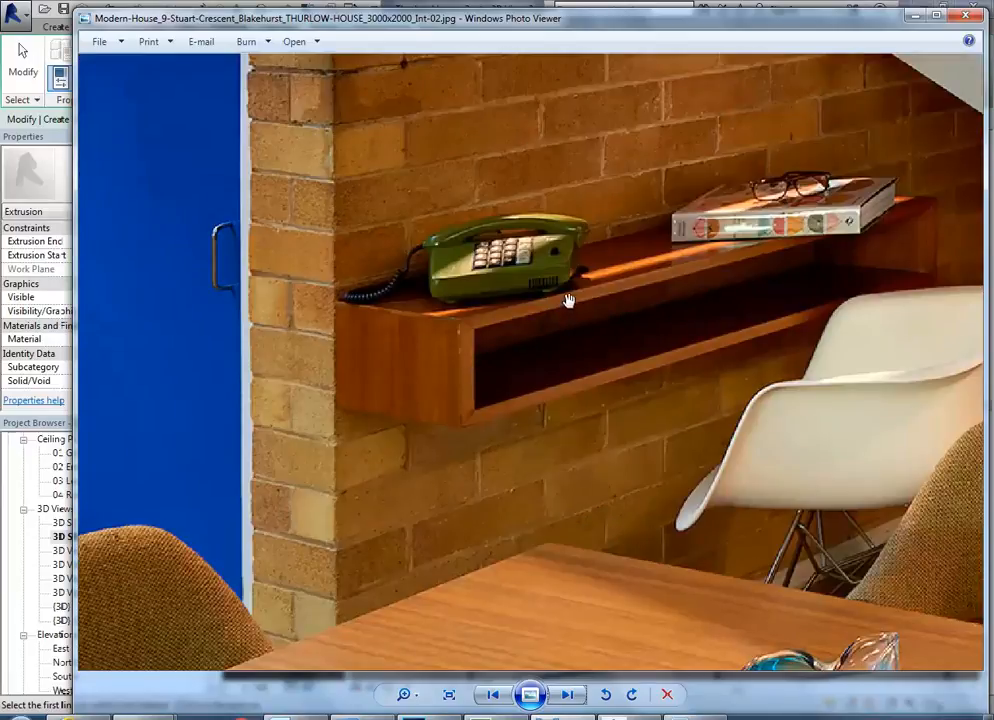
pyautogui.scroll(3, 460, 322)
pyautogui.scroll(-2, 510, 320)
pyautogui.scroll(2, 533, 312)
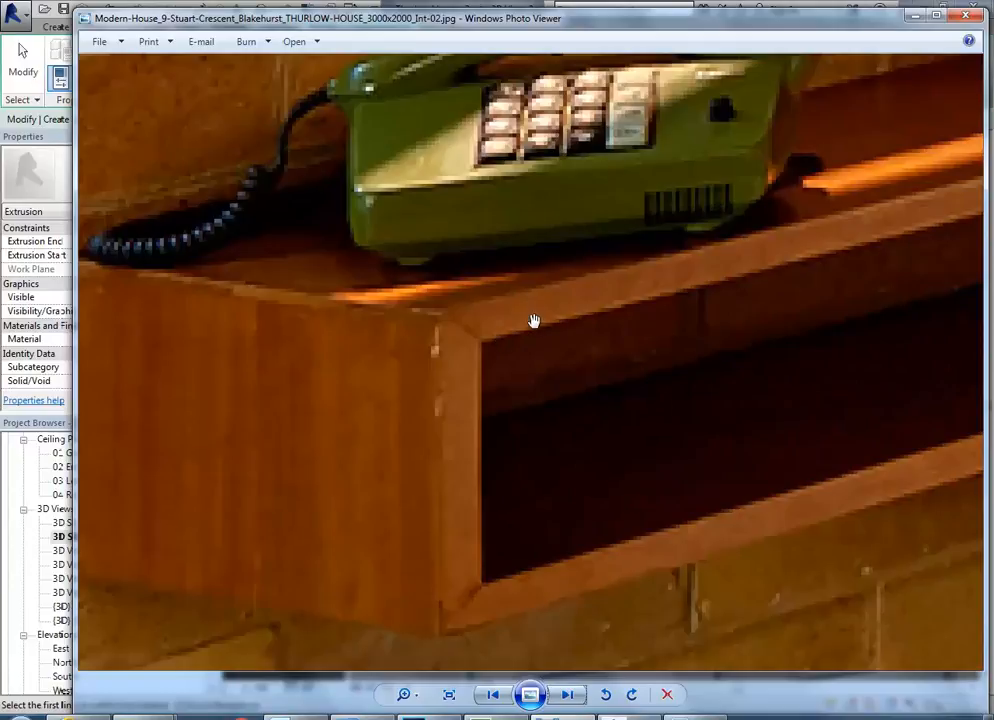
pyautogui.scroll(1, 561, 332)
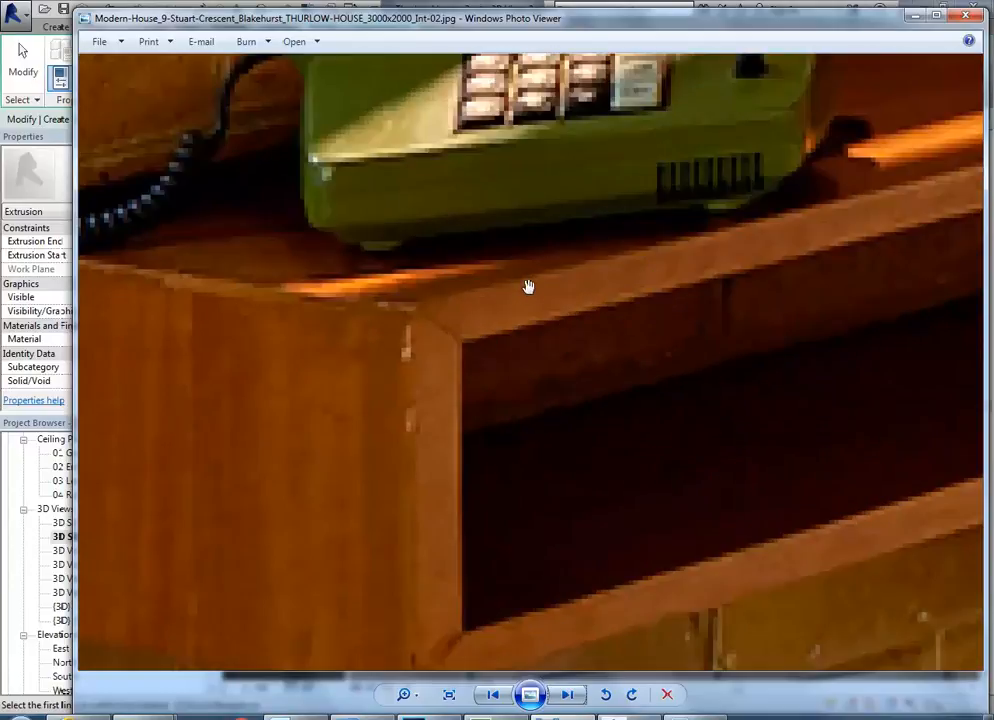
pyautogui.scroll(-3, 539, 278)
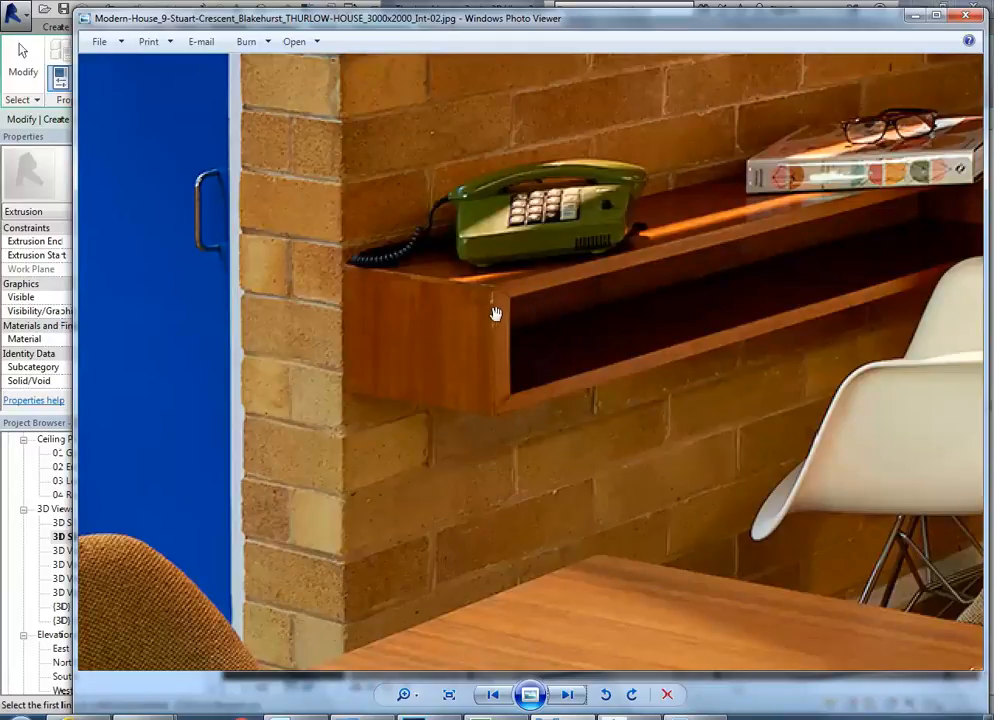
pyautogui.scroll(3, 500, 352)
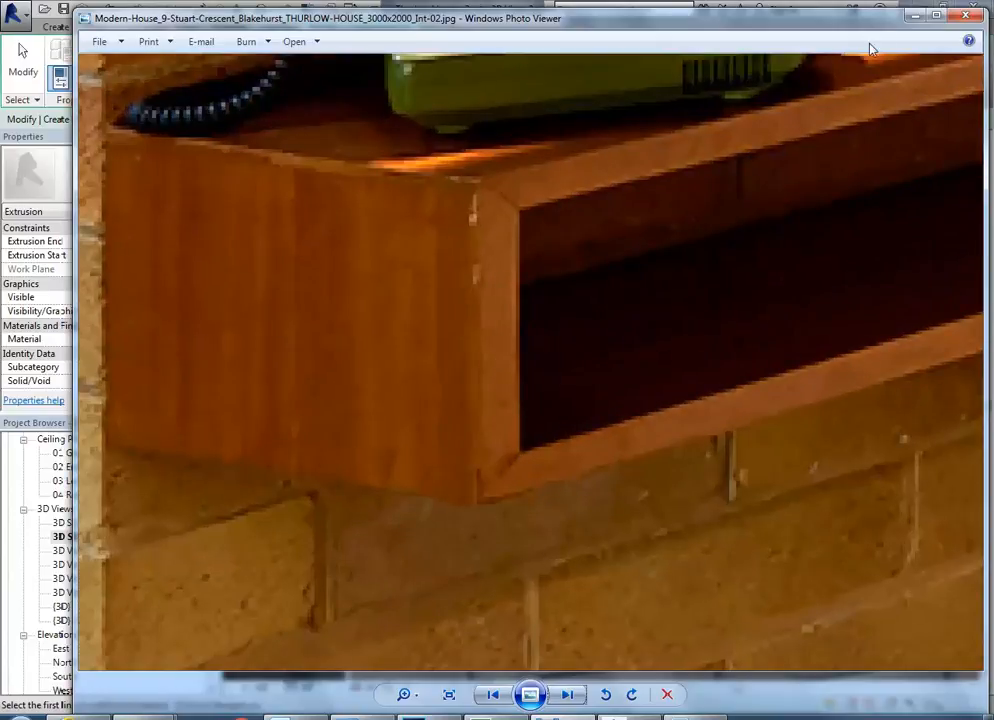
pyautogui.click(914, 15)
# Offset a copy of the rectangle's upper horizontal sketch line 22 mm inward.
pyautogui.moveTo(611, 339); pyautogui.dragTo(615, 343, button='middle')
pyautogui.scroll(2, 497, 339)
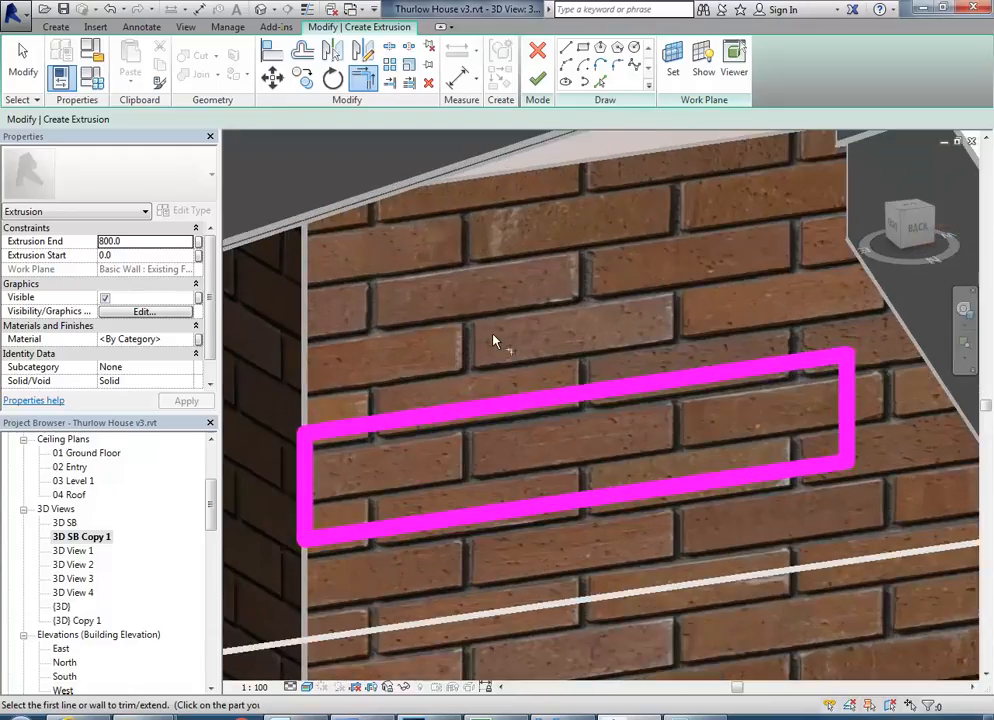
pyautogui.click(302, 52)
pyautogui.doubleClick(328, 118)
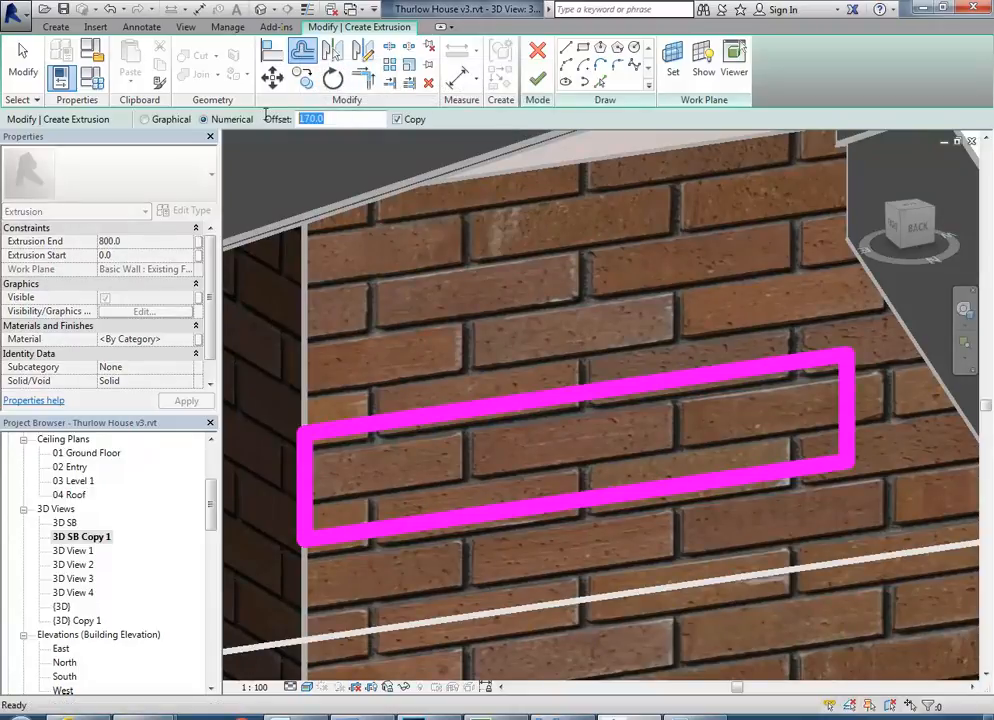
pyautogui.write('22')
pyautogui.press('Return')
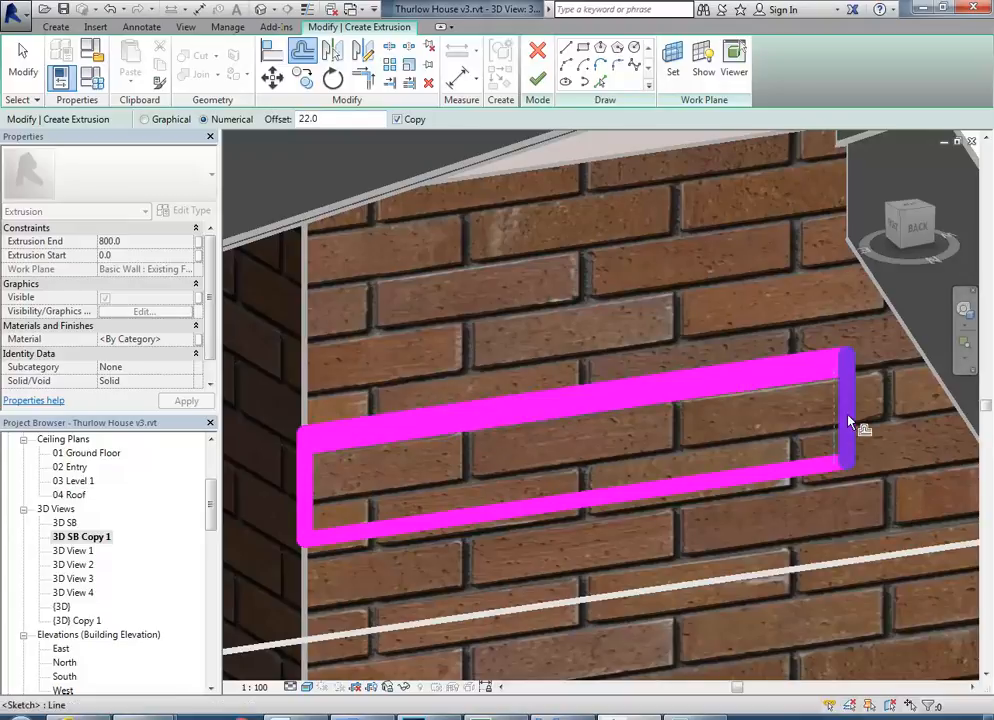
pyautogui.moveTo(577, 443); pyautogui.dragTo(602, 445, button='middle')
pyautogui.scroll(3, 578, 470)
pyautogui.scroll(-3, 535, 456)
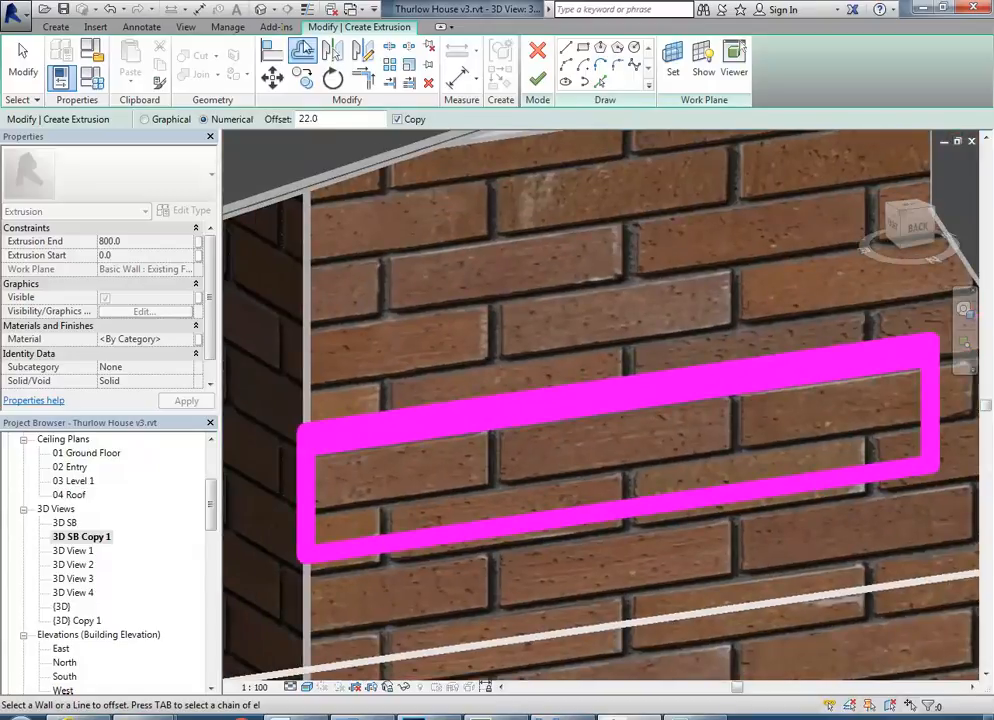
# Try displaying the sketch with thin lines and restore the thick line display.
pyautogui.click(308, 10)
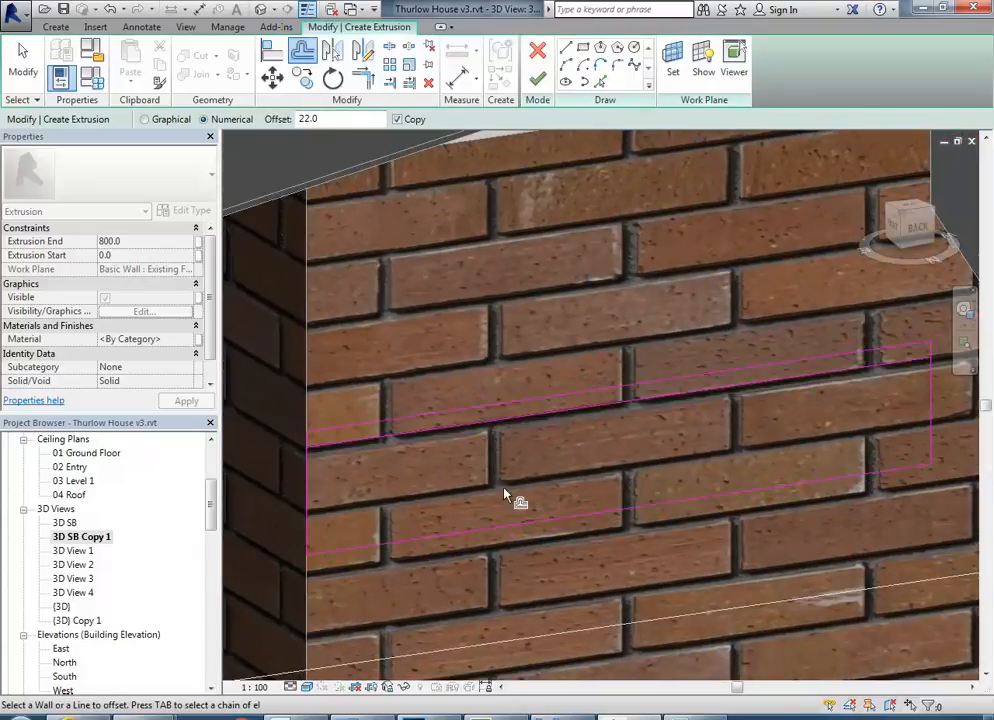
pyautogui.click(308, 9)
pyautogui.scroll(-1, 439, 460)
pyautogui.moveTo(465, 435)
pyautogui.mouseDown(button='middle')
pyautogui.moveTo(479, 433)
pyautogui.moveTo(473, 443)
pyautogui.mouseUp(button='middle')
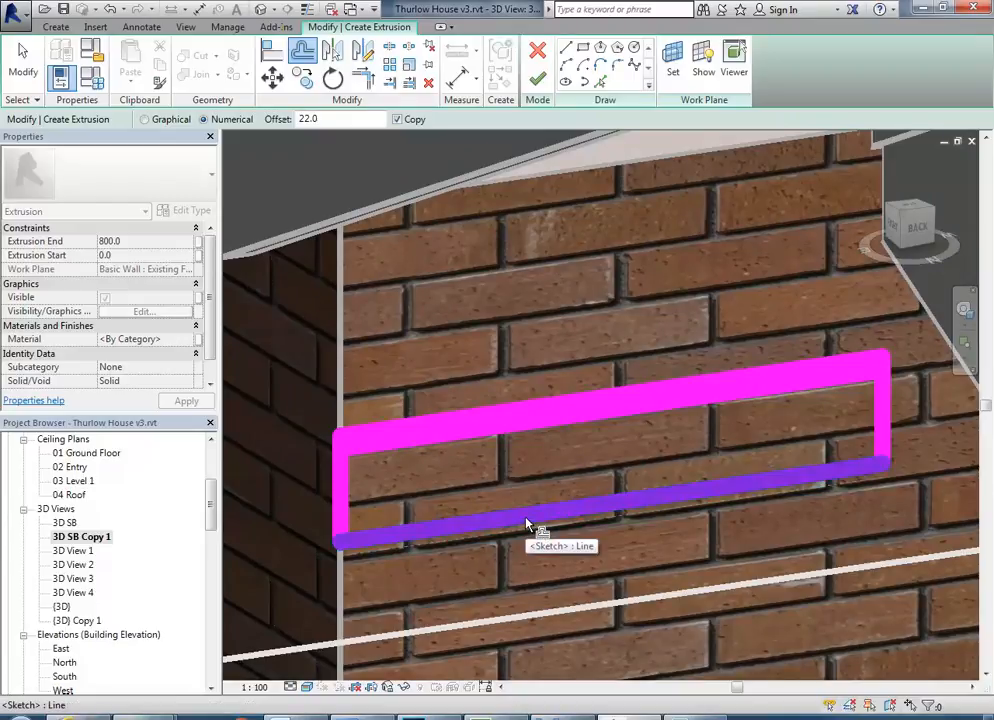
# Try a 1:20 scale in the 3D view to separate the sketch lines visually.
pyautogui.click(254, 687)
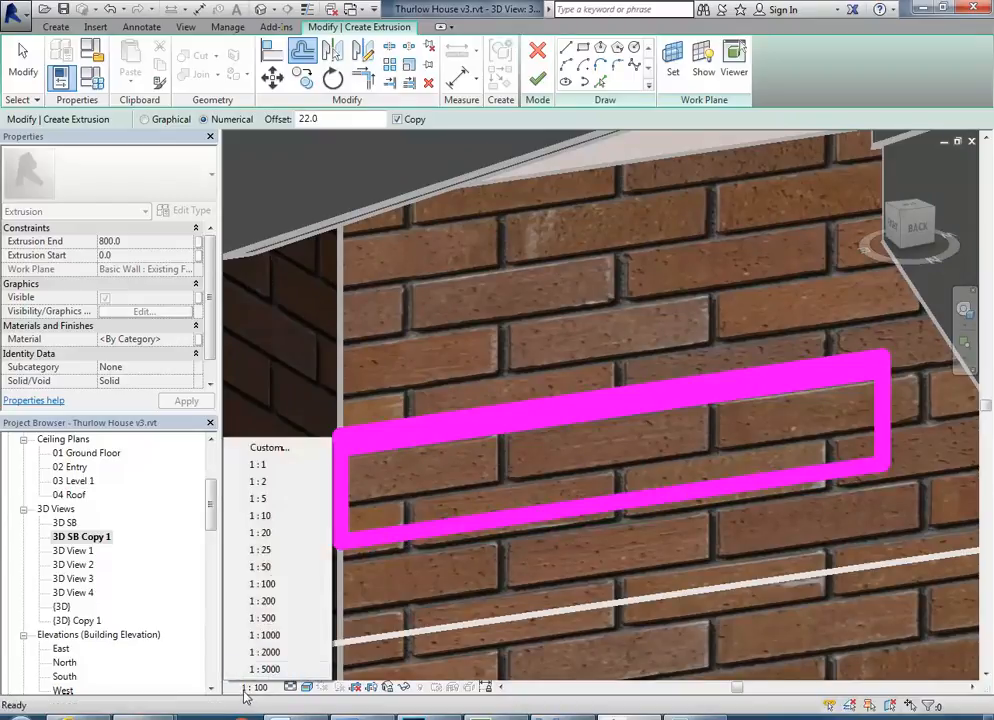
pyautogui.click(266, 534)
pyautogui.moveTo(566, 522); pyautogui.dragTo(596, 490, button='middle')
pyautogui.scroll(2, 594, 490)
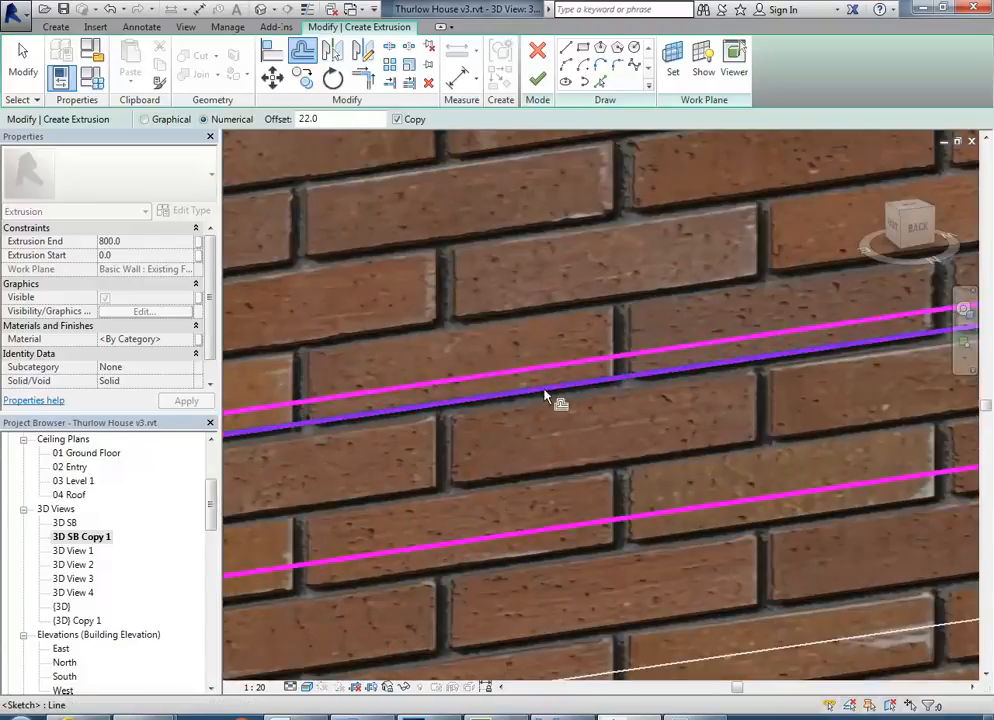
pyautogui.moveTo(539, 473); pyautogui.dragTo(558, 468, button='middle')
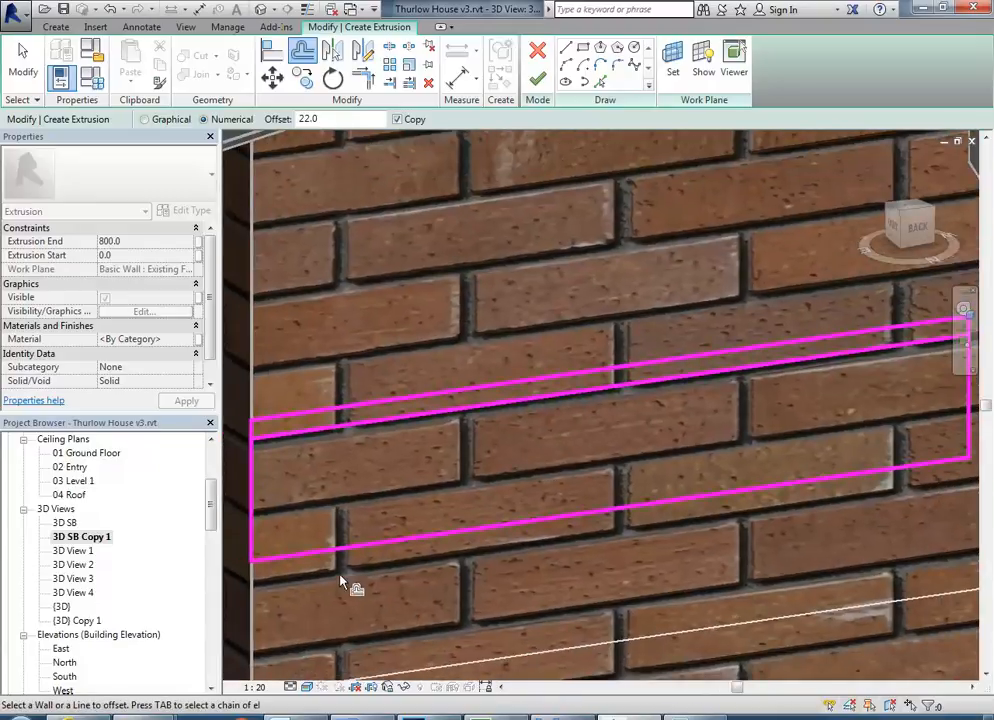
# Set the 3D view's scale to 1:50.
pyautogui.click(254, 687)
pyautogui.click(258, 567)
# Offset copies of the rectangle's lower line and both vertical lines 22 mm inward.
pyautogui.moveTo(519, 455); pyautogui.dragTo(528, 473, button='middle')
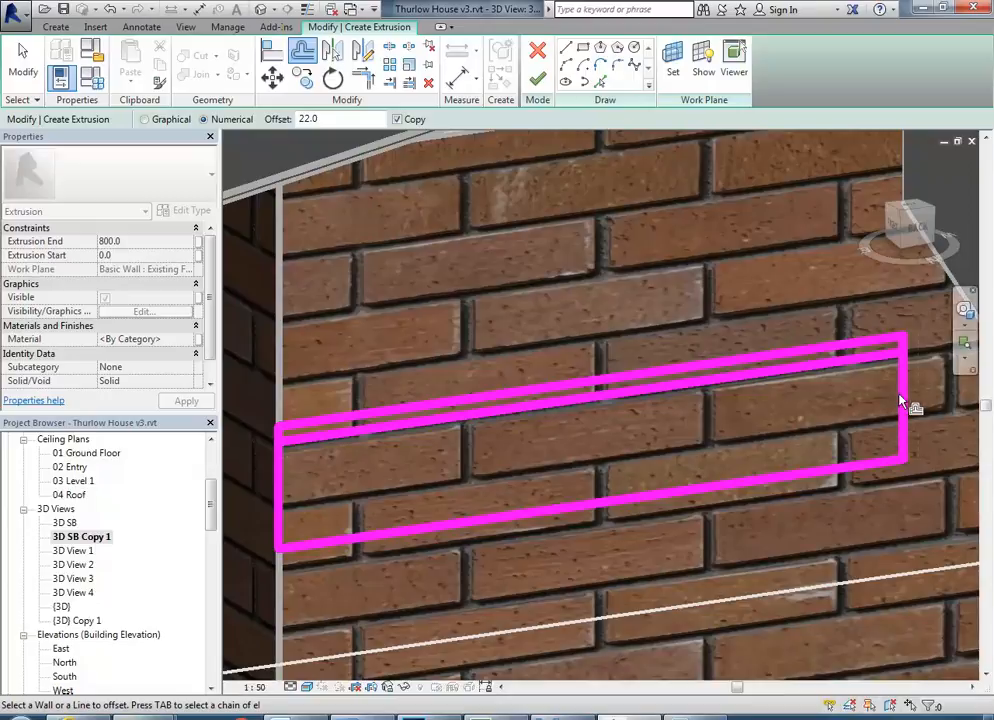
pyautogui.click(774, 483)
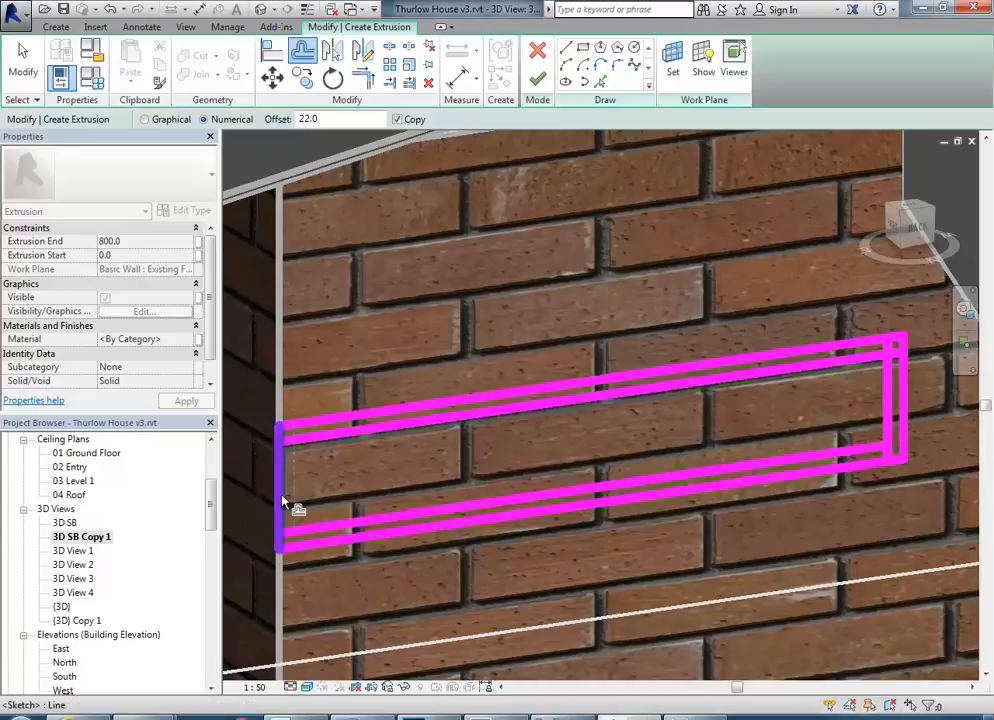
pyautogui.click(303, 532)
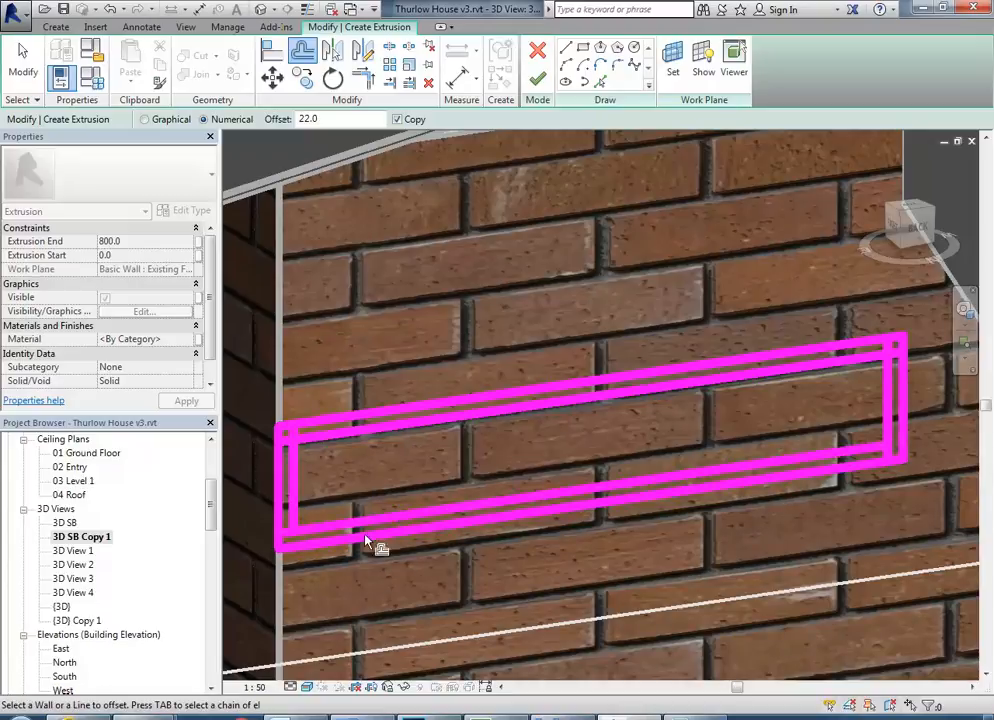
# Trim the four inner offset lines to corners so they form a closed inner rectangle, and leave the trim command.
pyautogui.click(363, 78)
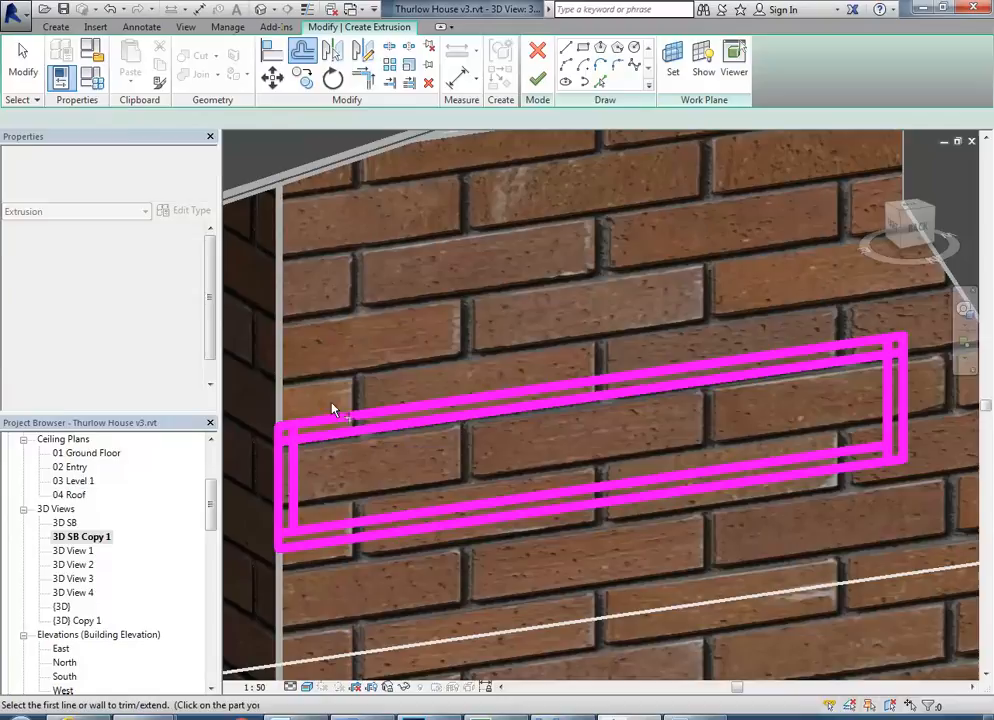
pyautogui.click(320, 528)
pyautogui.click(296, 517)
pyautogui.click(289, 487)
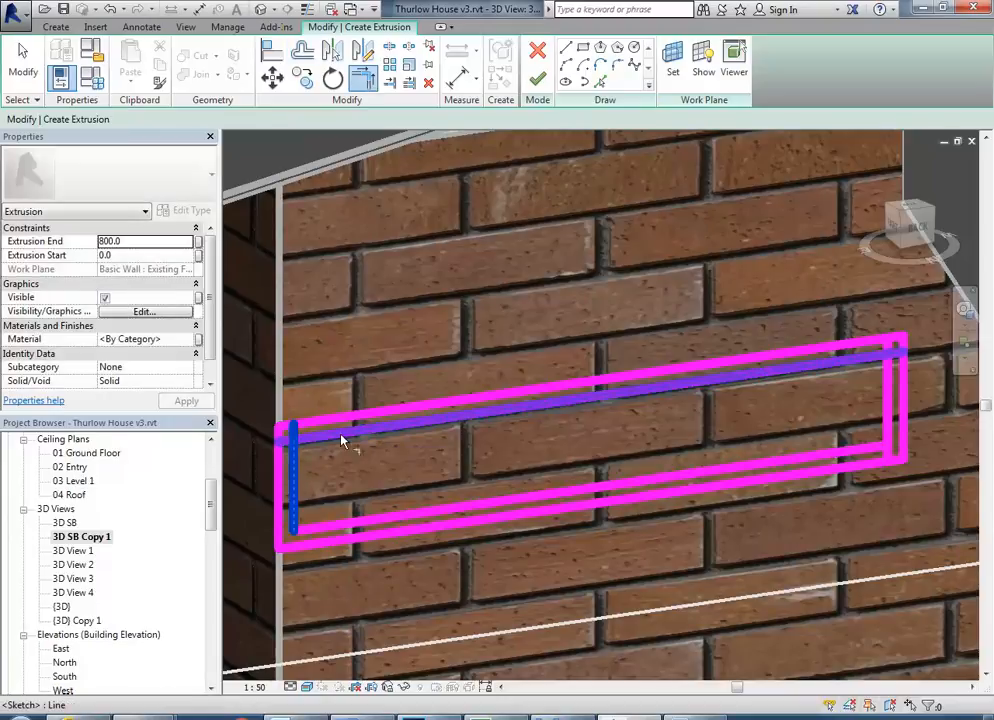
pyautogui.click(344, 433)
pyautogui.click(876, 353)
pyautogui.click(888, 403)
pyautogui.click(889, 410)
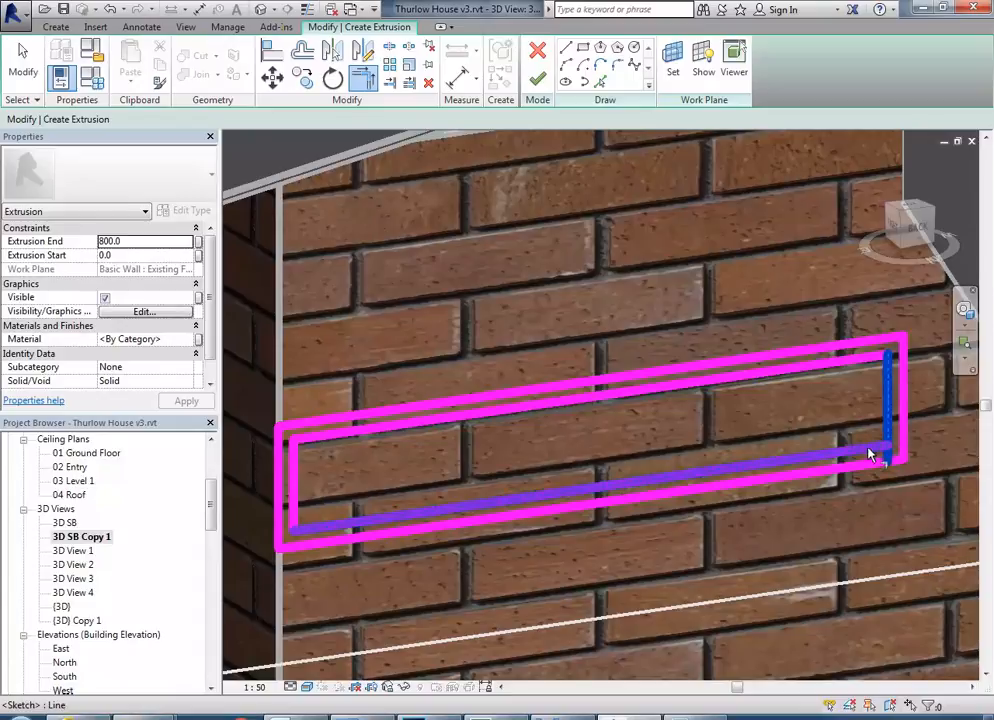
pyautogui.rightClick(575, 260)
pyautogui.click(612, 276)
pyautogui.rightClick(615, 273)
pyautogui.click(631, 282)
# Set the scale of the Section 1 view to 1:50 and close that view to return to the 3D view.
pyautogui.scroll(-3, 631, 284)
pyautogui.moveTo(636, 295); pyautogui.dragTo(622, 298, button='middle')
pyautogui.scroll(2, 616, 285)
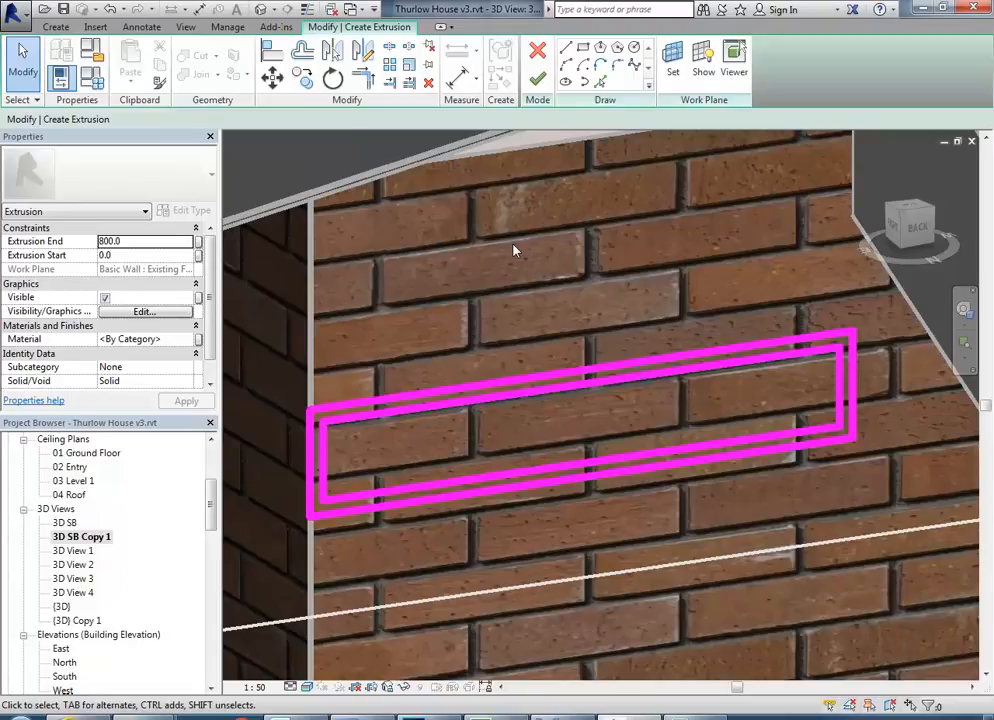
pyautogui.moveTo(557, 293)
pyautogui.keyDown('shift'); pyautogui.mouseDown(button='middle')
pyautogui.moveTo(506, 280)
pyautogui.moveTo(473, 251)
pyautogui.moveTo(509, 255)
pyautogui.mouseUp(button='middle'); pyautogui.keyUp('shift')
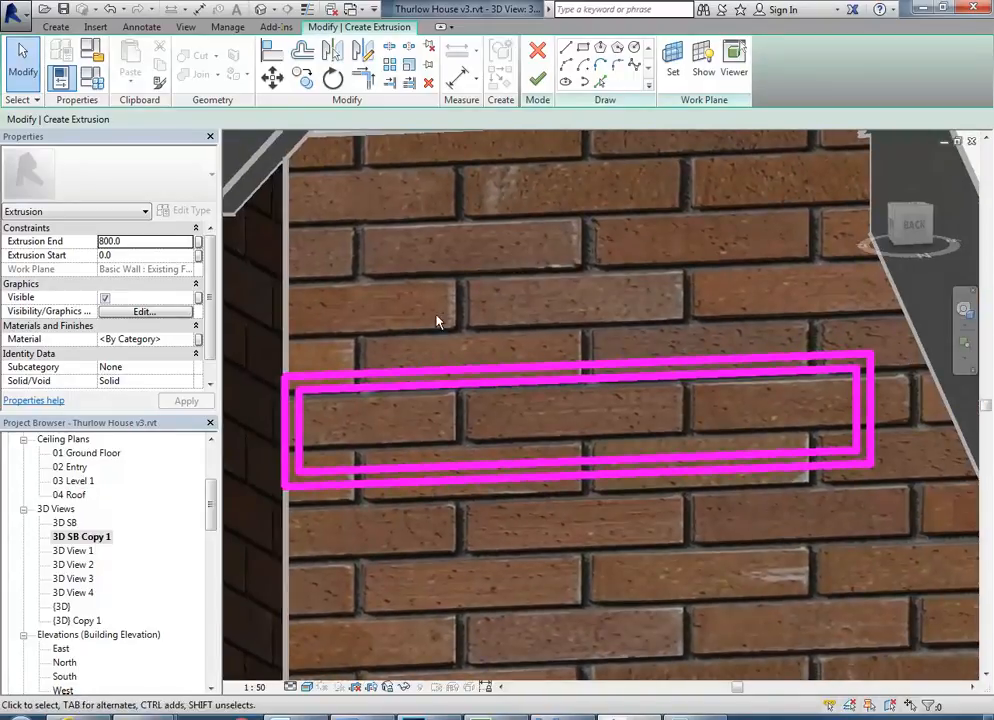
pyautogui.scroll(-4, 120, 560)
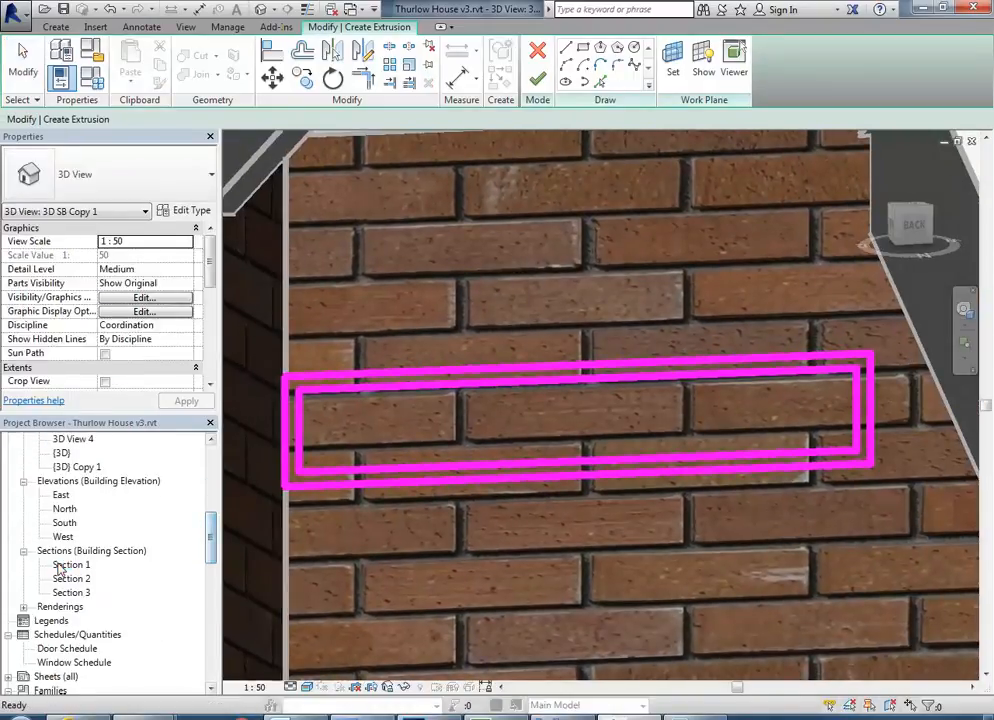
pyautogui.doubleClick(72, 564)
pyautogui.scroll(-1, 645, 420)
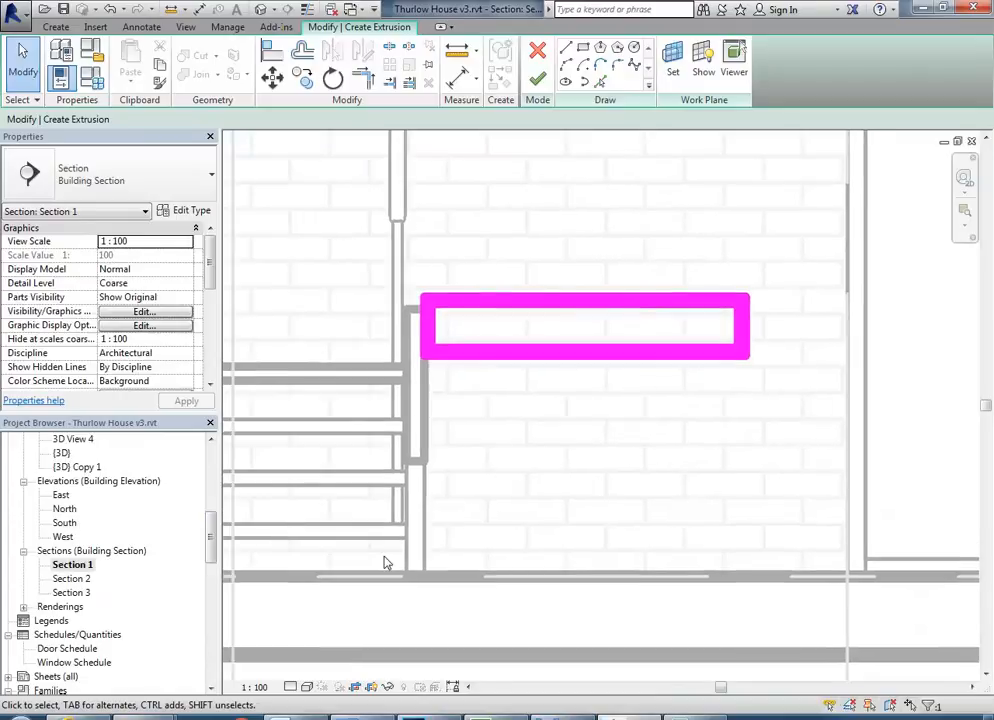
pyautogui.click(255, 686)
pyautogui.click(262, 599)
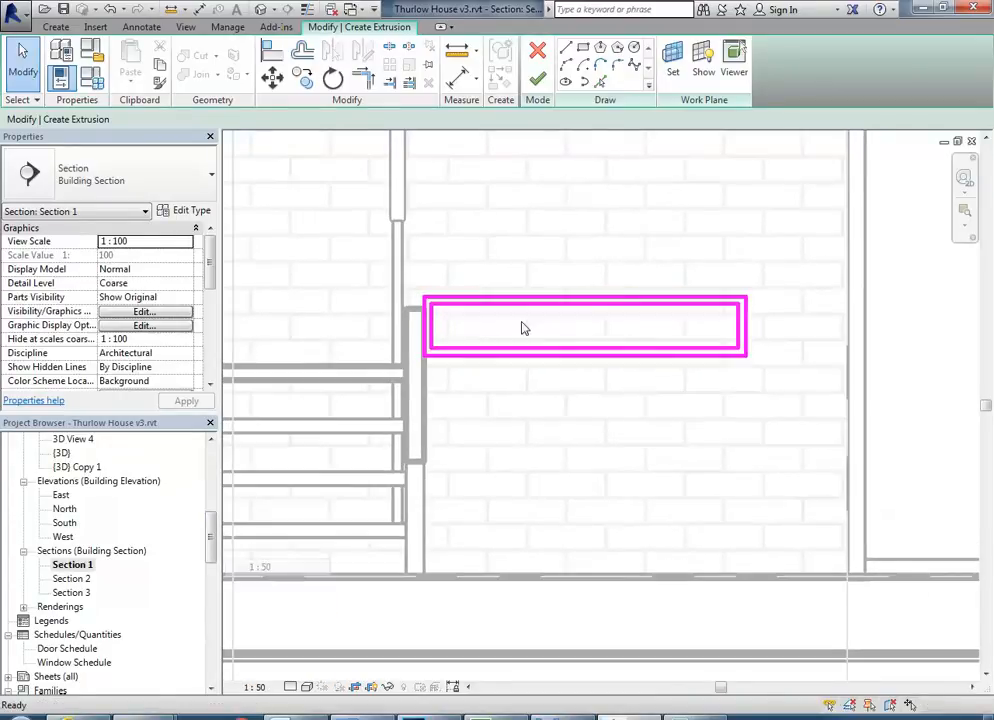
pyautogui.click(970, 142)
# Finish the double-rectangle sketch to create the hollow phone table extrusion.
pyautogui.moveTo(560, 373)
pyautogui.keyDown('shift'); pyautogui.mouseDown(button='middle')
pyautogui.moveTo(728, 362)
pyautogui.moveTo(581, 402)
pyautogui.moveTo(479, 475)
pyautogui.moveTo(560, 463)
pyautogui.moveTo(640, 400)
pyautogui.moveTo(650, 410)
pyautogui.moveTo(533, 393)
pyautogui.moveTo(535, 410)
pyautogui.moveTo(628, 395)
pyautogui.moveTo(637, 406)
pyautogui.moveTo(648, 382)
pyautogui.moveTo(598, 370)
pyautogui.mouseUp(button='middle'); pyautogui.keyUp('shift')
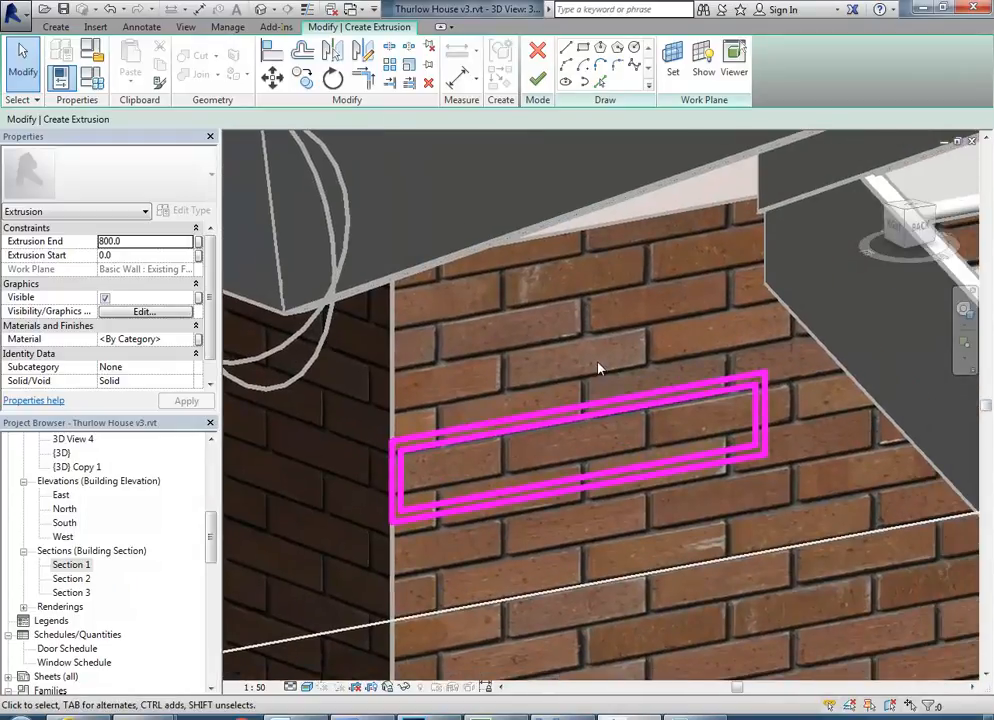
pyautogui.click(546, 86)
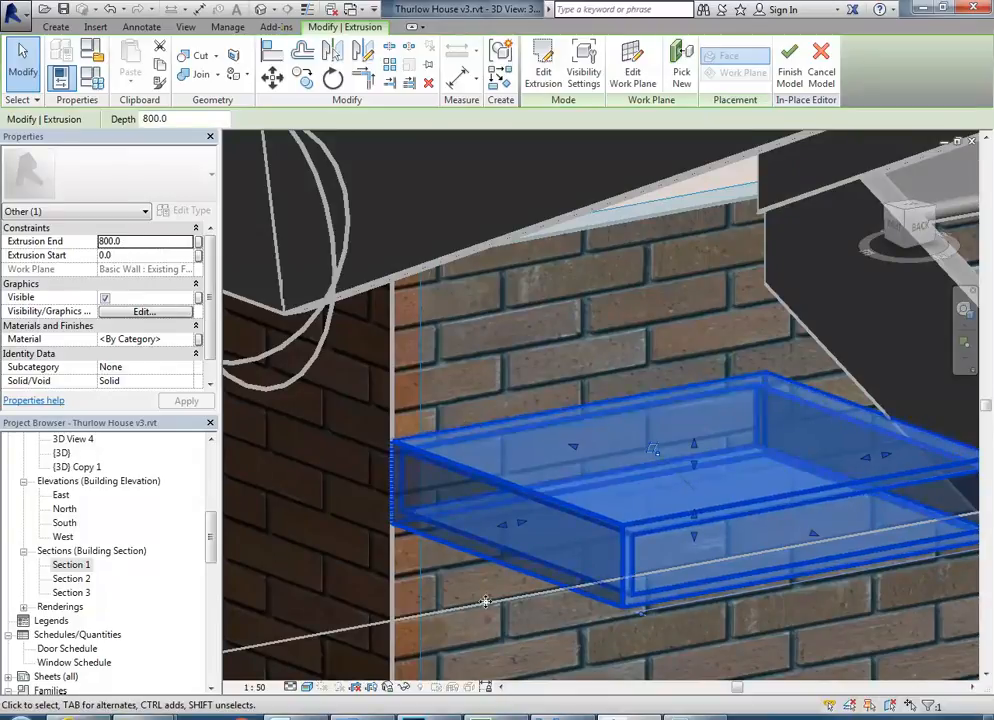
# Check in the Int-02 photo how far the phone table projects from the brick wall.
pyautogui.click(430, 717)
pyautogui.scroll(-4, 415, 430)
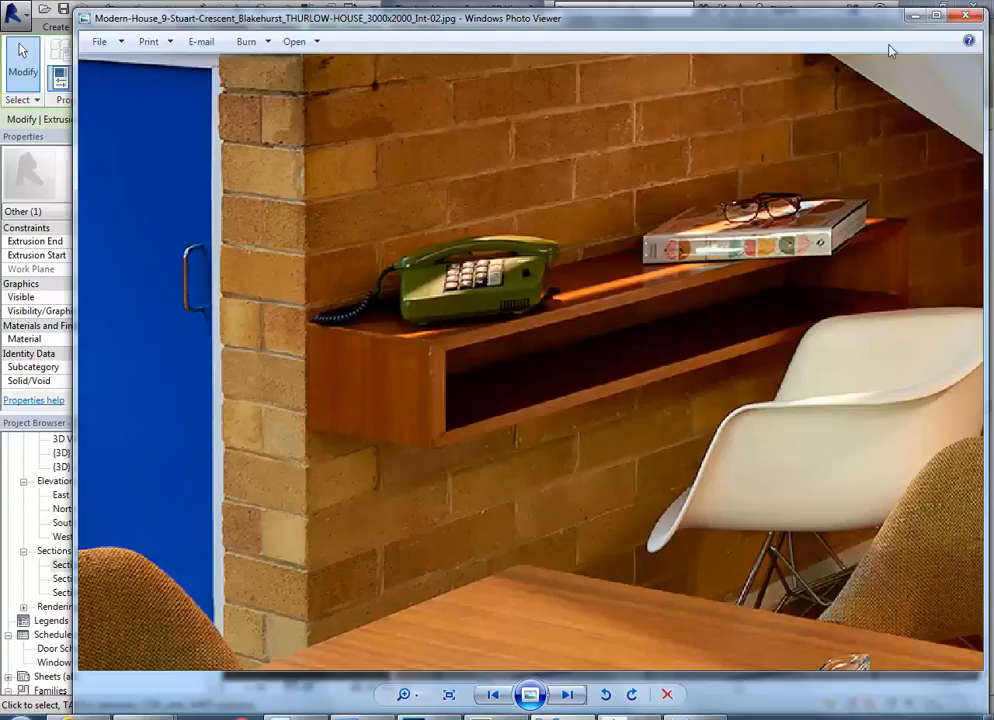
pyautogui.click(915, 16)
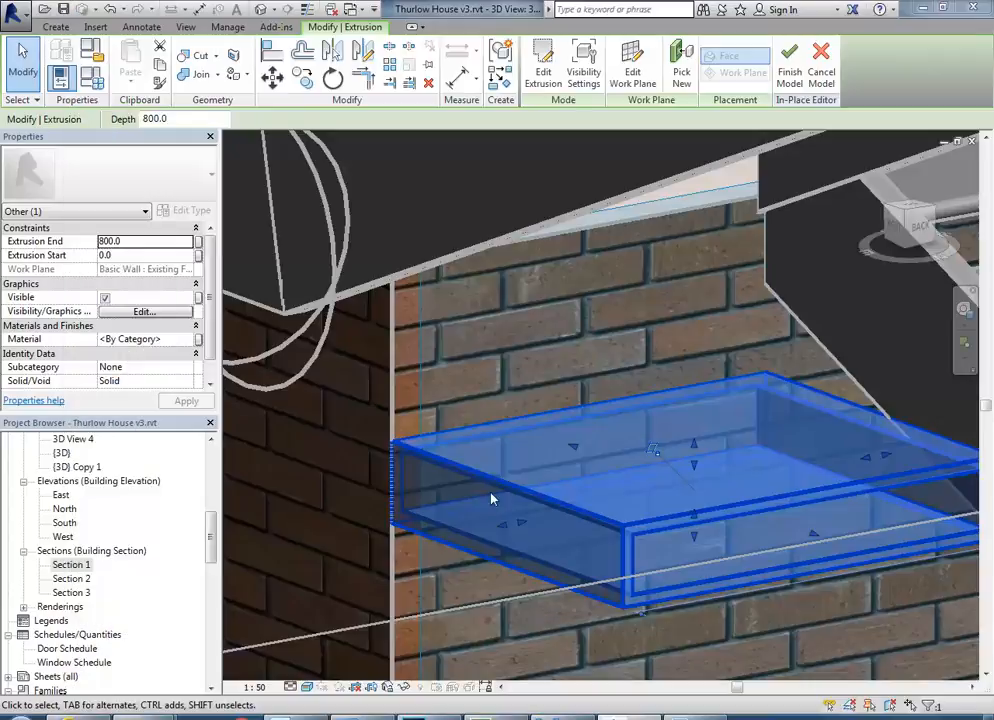
# Set the phone table's extrusion end to 200 mm.
pyautogui.click(133, 242)
pyautogui.write('2')
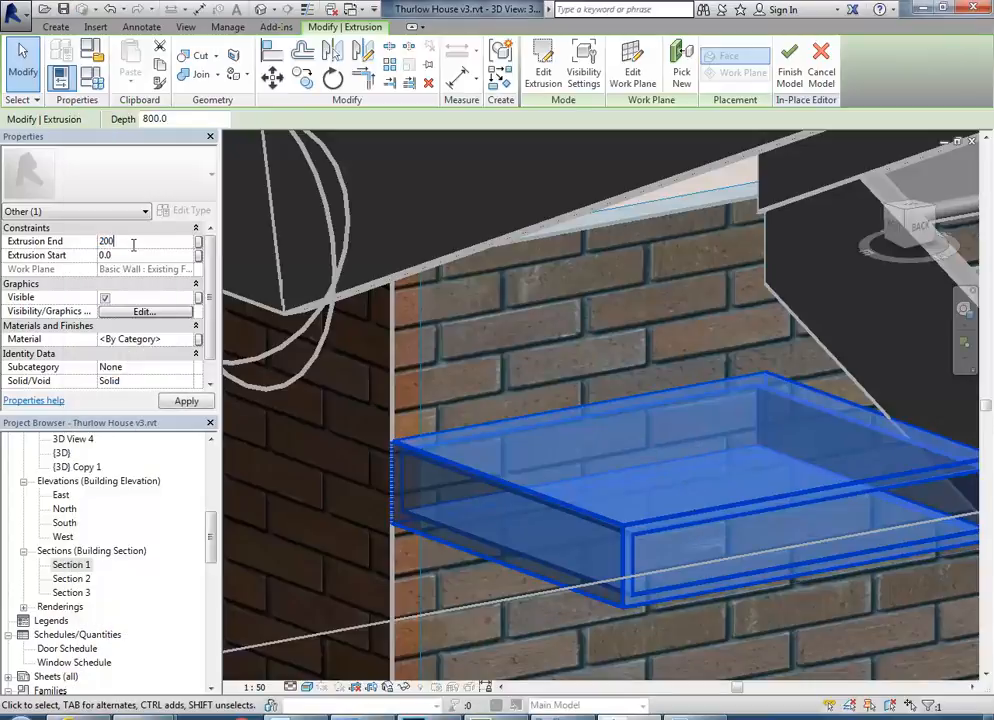
pyautogui.write('00')
pyautogui.press('Return')
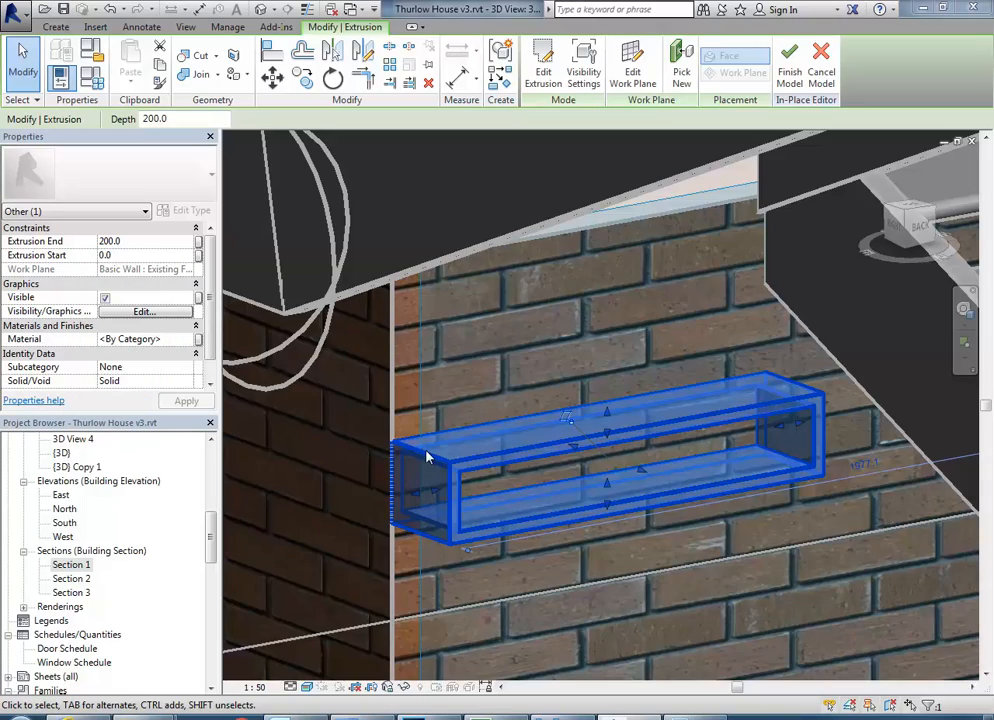
# Set the phone table's extrusion end to 250 mm.
pyautogui.keyDown('shift'); pyautogui.moveTo(437, 414); pyautogui.dragTo(445, 441, button='middle'); pyautogui.keyUp('shift')
pyautogui.click(157, 244)
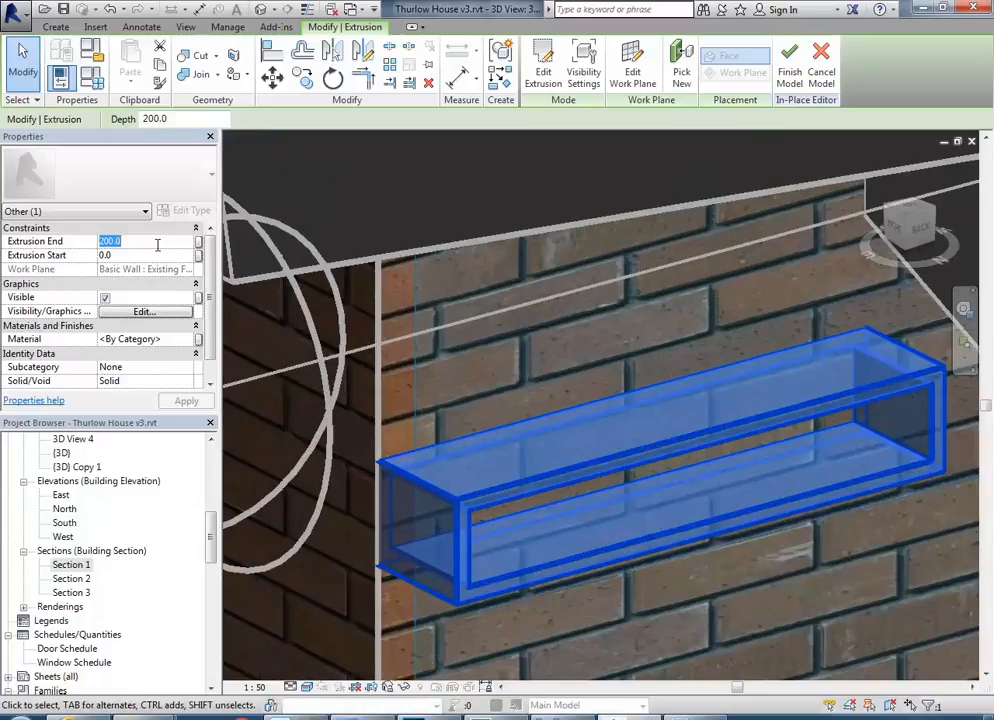
pyautogui.write('250.0')
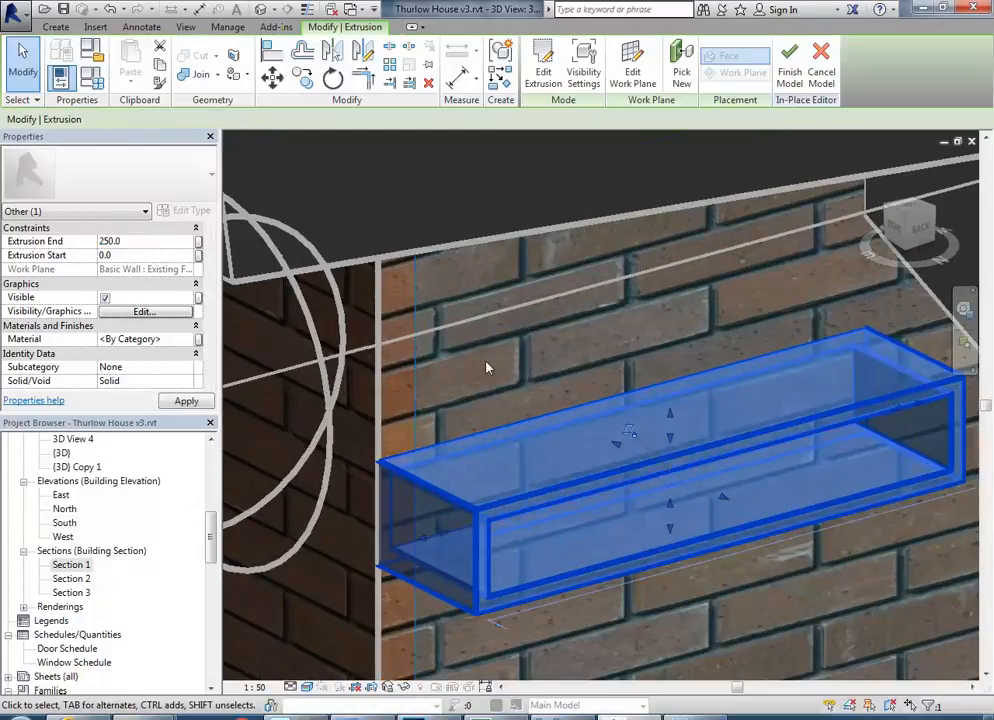
# Compare the phone table's proportions and position on the brick wall with the Int-02 photo.
pyautogui.click(517, 374)
pyautogui.keyDown('shift'); pyautogui.moveTo(513, 395); pyautogui.dragTo(479, 436, button='middle'); pyautogui.keyUp('shift')
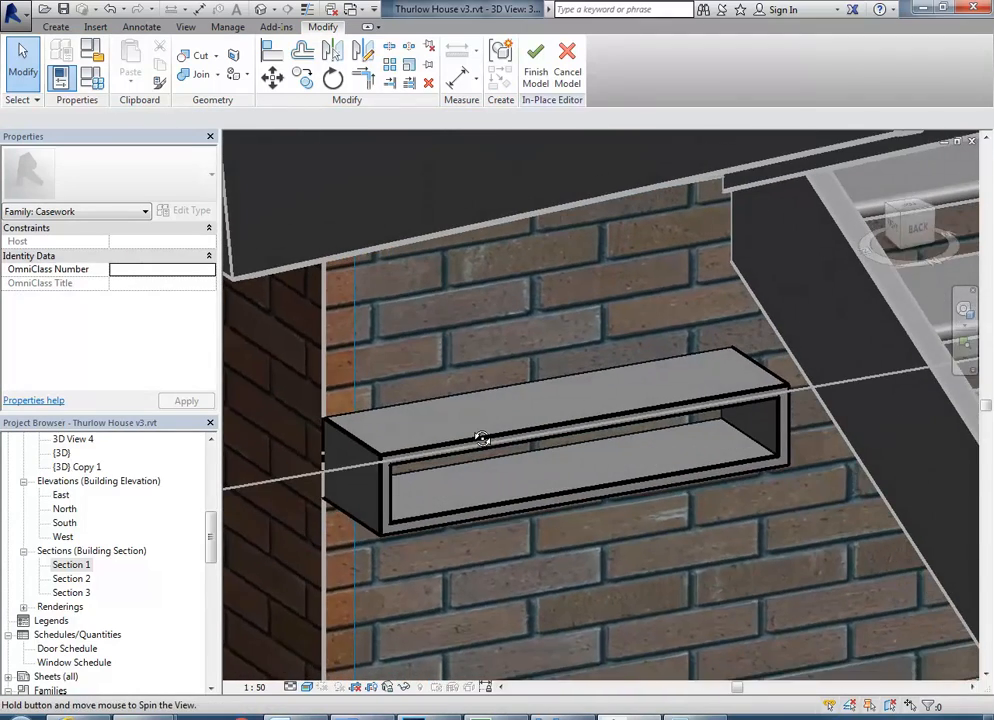
pyautogui.keyDown('shift'); pyautogui.moveTo(444, 372); pyautogui.dragTo(399, 362, button='middle'); pyautogui.keyUp('shift')
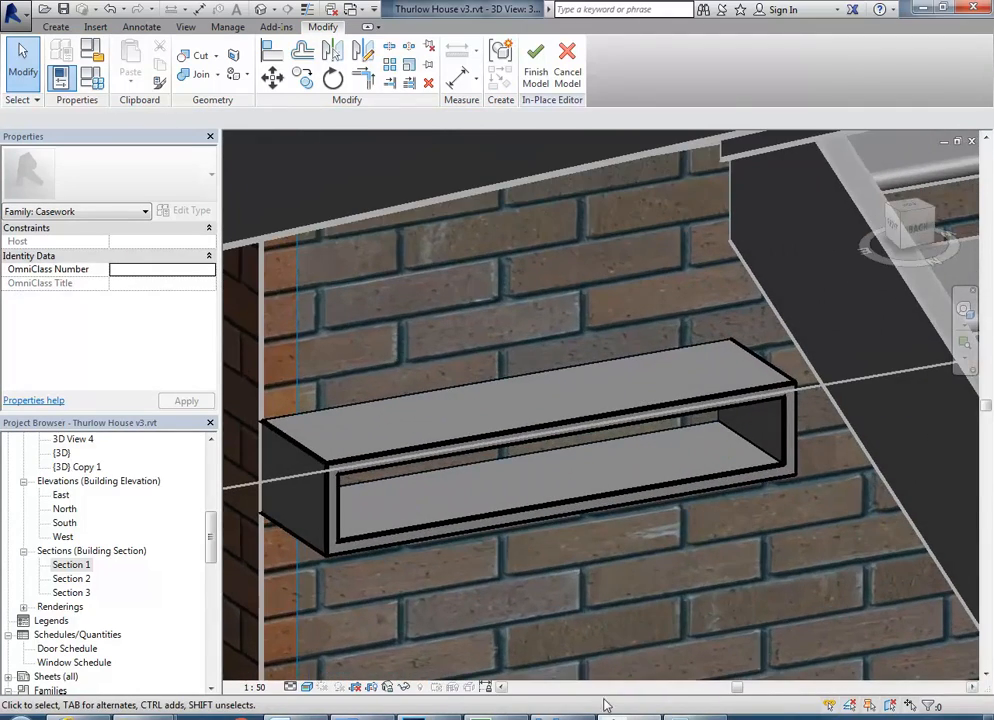
pyautogui.click(565, 717)
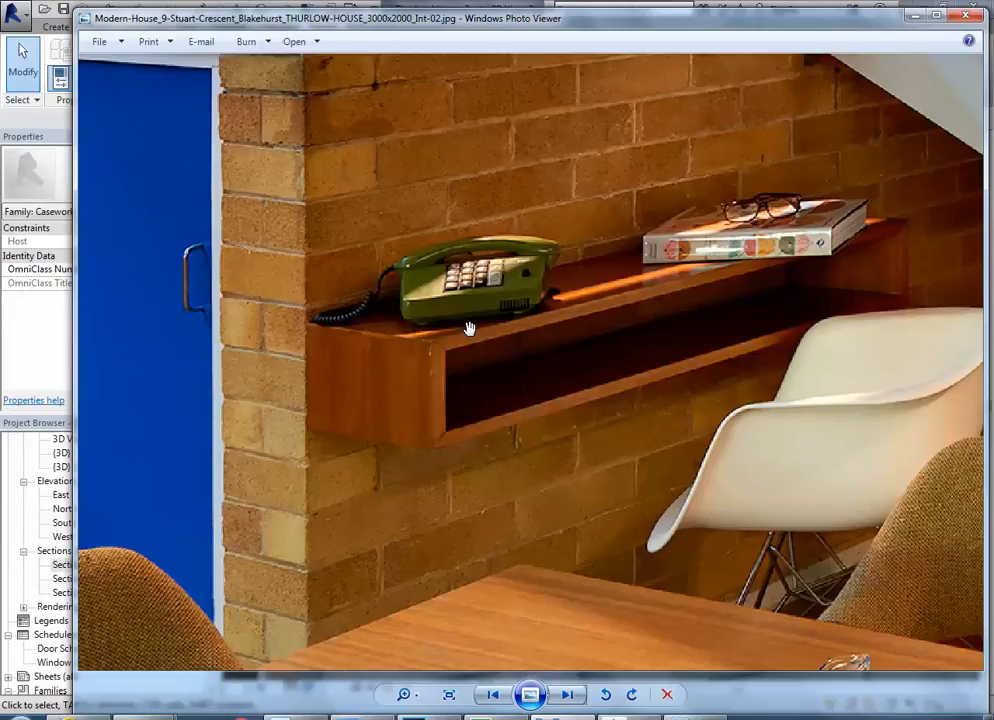
pyautogui.scroll(-3, 469, 328)
pyautogui.scroll(1, 474, 370)
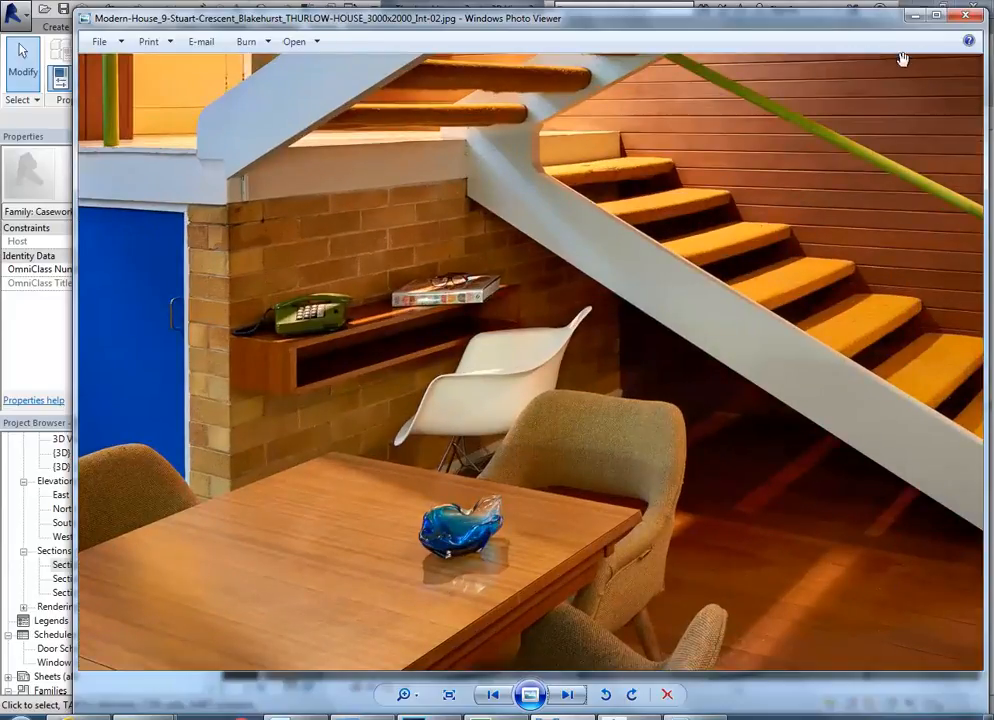
pyautogui.click(914, 17)
pyautogui.moveTo(562, 301); pyautogui.dragTo(477, 340, button='middle')
pyautogui.scroll(-3, 564, 313)
pyautogui.scroll(3, 539, 308)
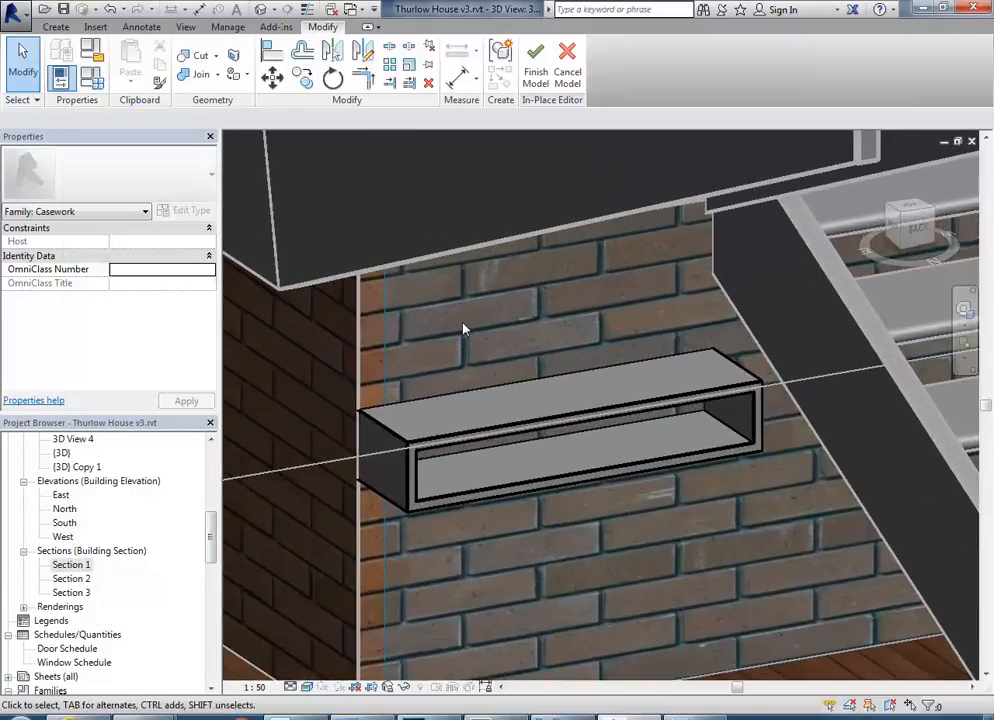
# Start a second extrusion in the in-place family and sketch a circle on the brick wall above the phone table.
pyautogui.click(55, 27)
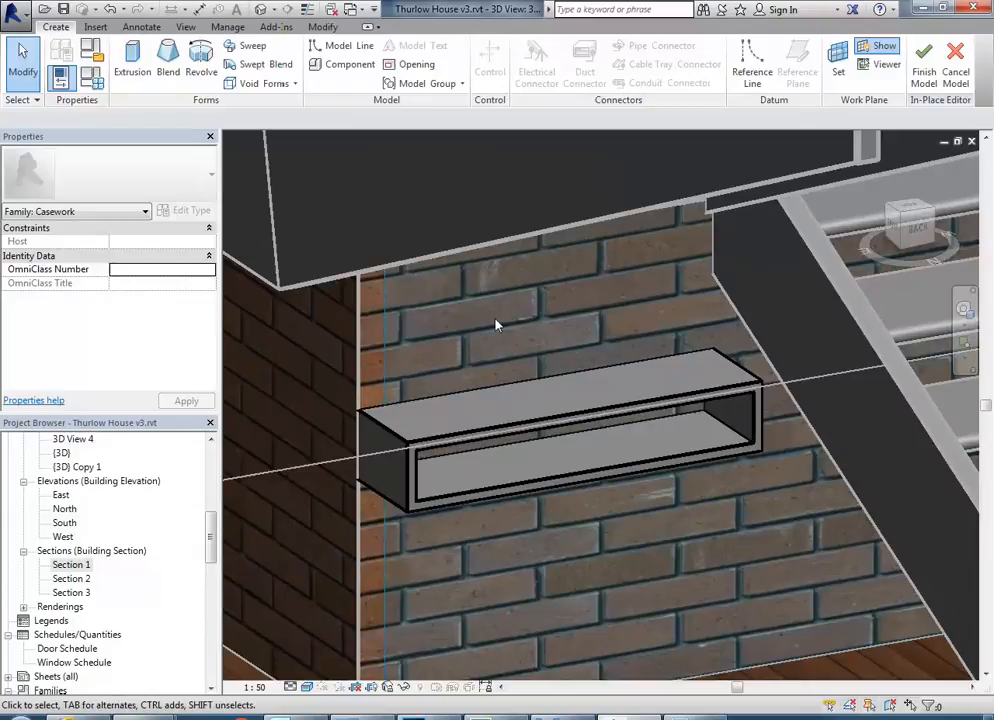
pyautogui.click(132, 70)
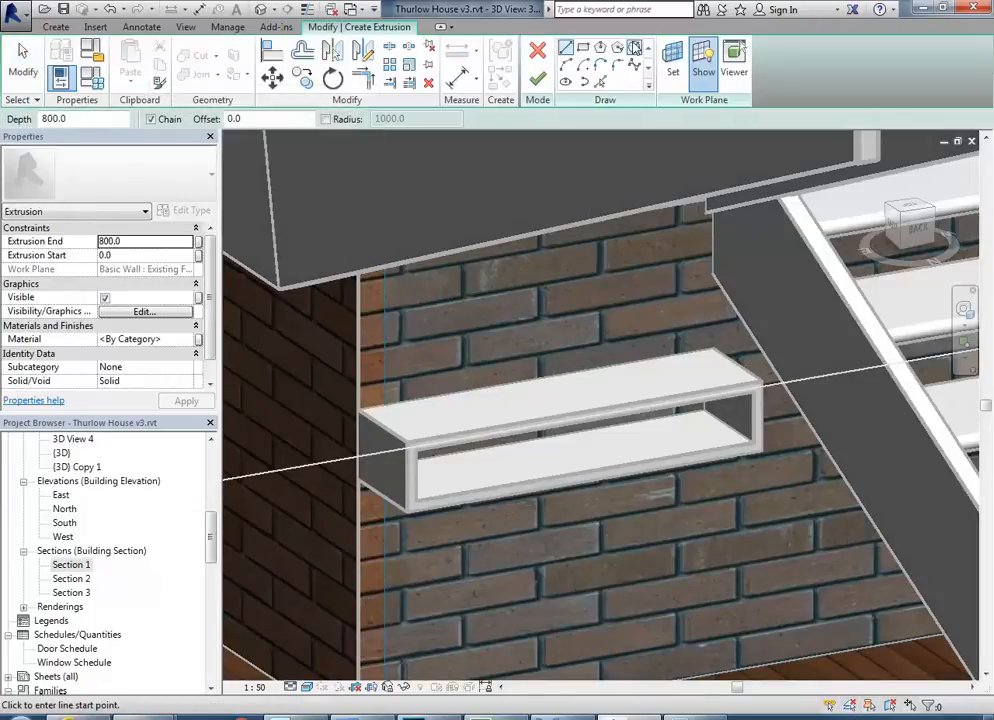
pyautogui.click(633, 48)
pyautogui.scroll(5, 600, 305)
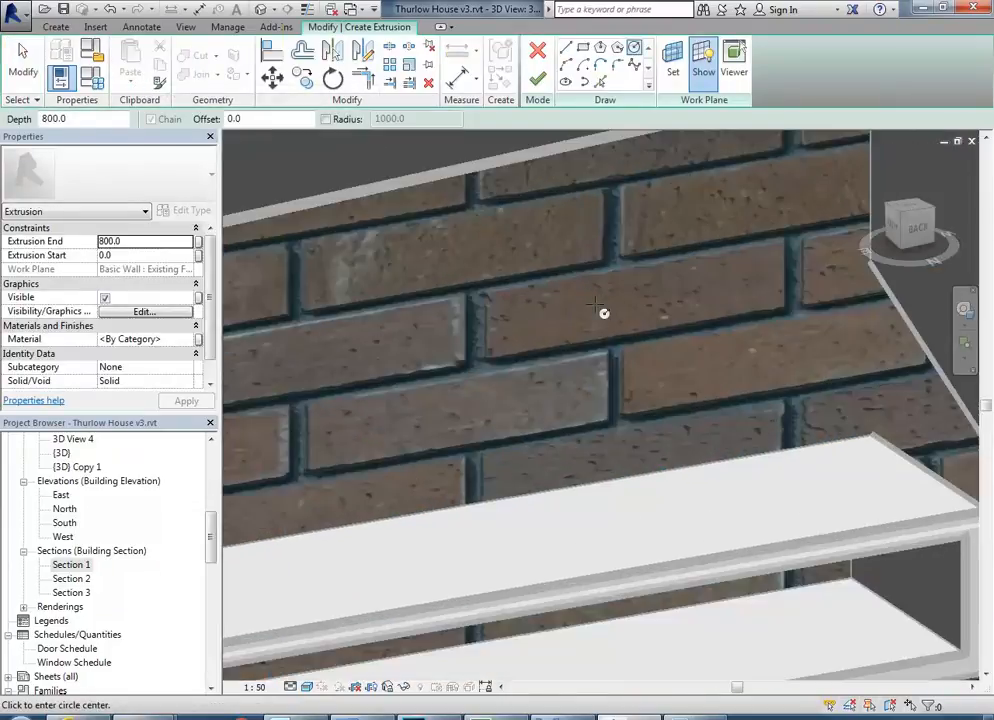
pyautogui.click(583, 310)
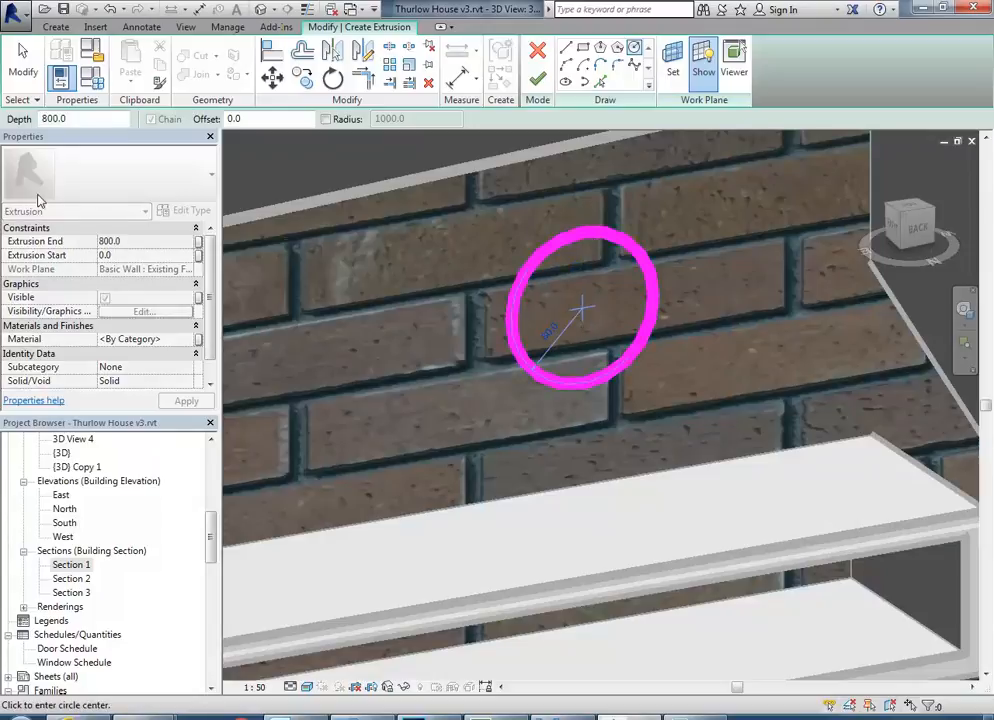
# Set the circular extrusion's end to 20 mm and finish its sketch.
pyautogui.click(148, 240)
pyautogui.write('20')
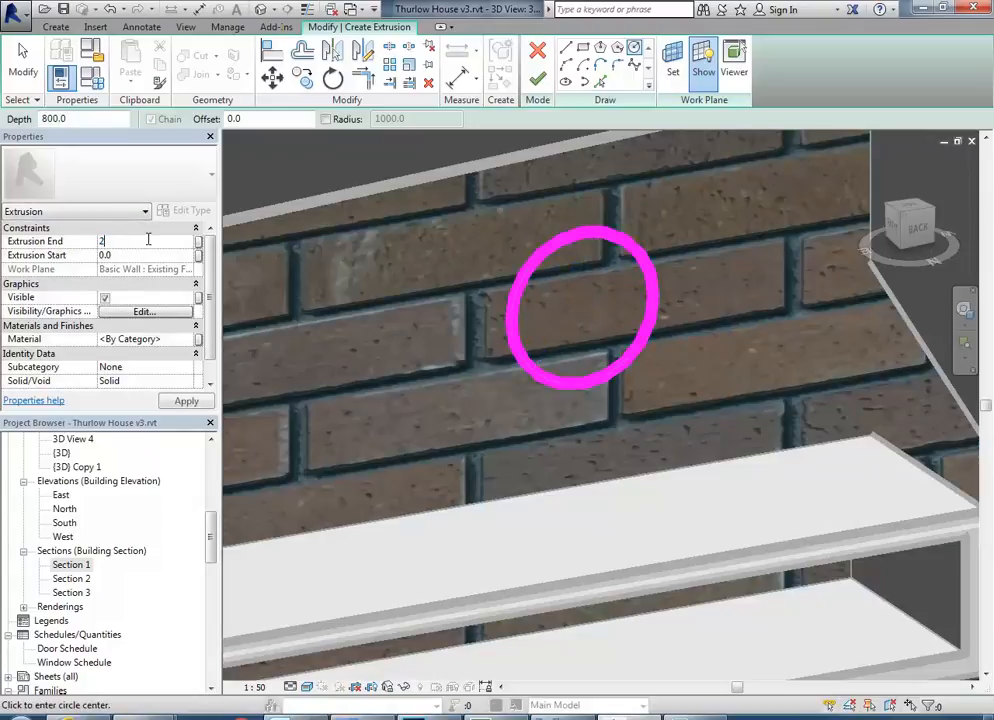
pyautogui.click(535, 83)
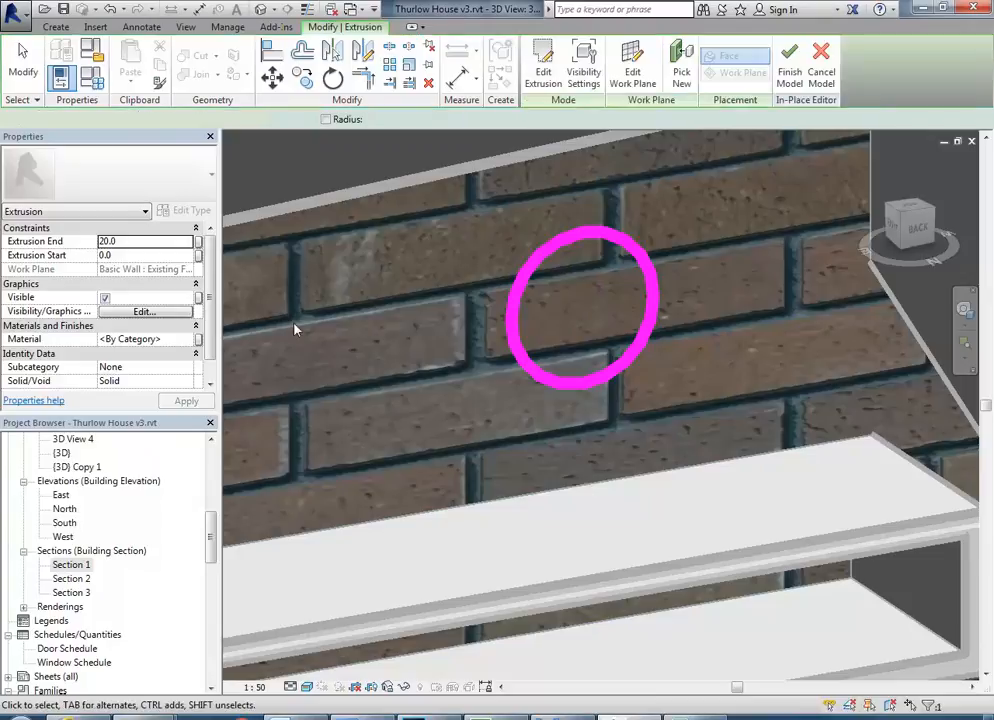
pyautogui.scroll(-2, 375, 323)
pyautogui.moveTo(375, 324)
pyautogui.mouseDown(button='middle')
pyautogui.moveTo(408, 330)
pyautogui.moveTo(571, 311)
pyautogui.mouseUp(button='middle')
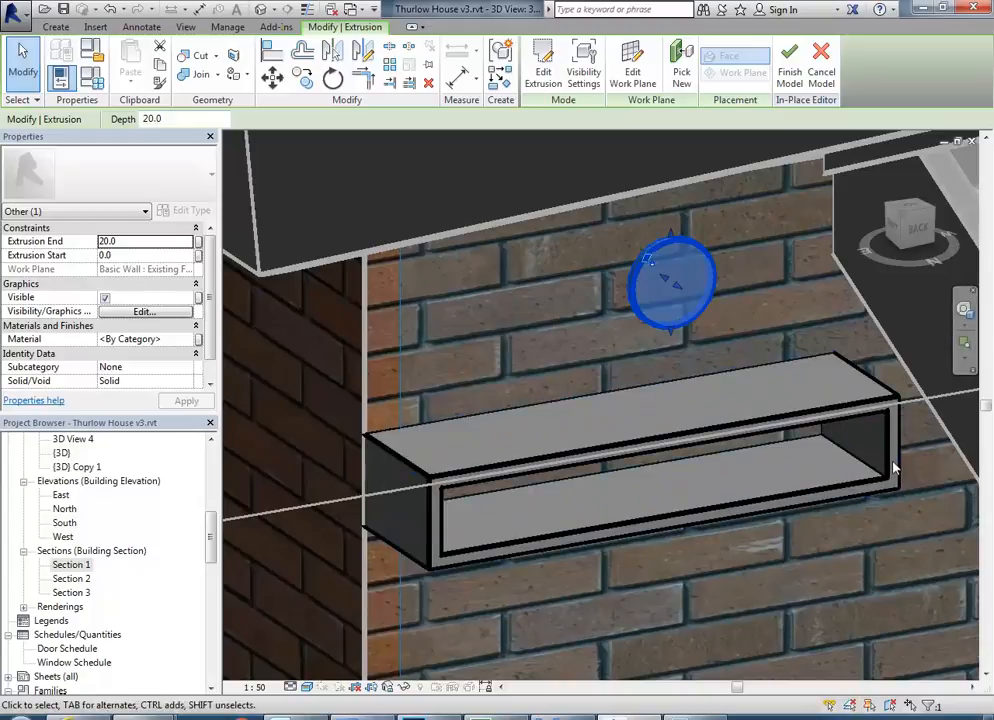
# Examine the circular extrusion on the brick wall as a separate solid within the phone table family.
pyautogui.click(450, 267)
pyautogui.scroll(2, 746, 306)
pyautogui.moveTo(532, 344); pyautogui.dragTo(539, 377, button='middle')
pyautogui.scroll(1, 540, 377)
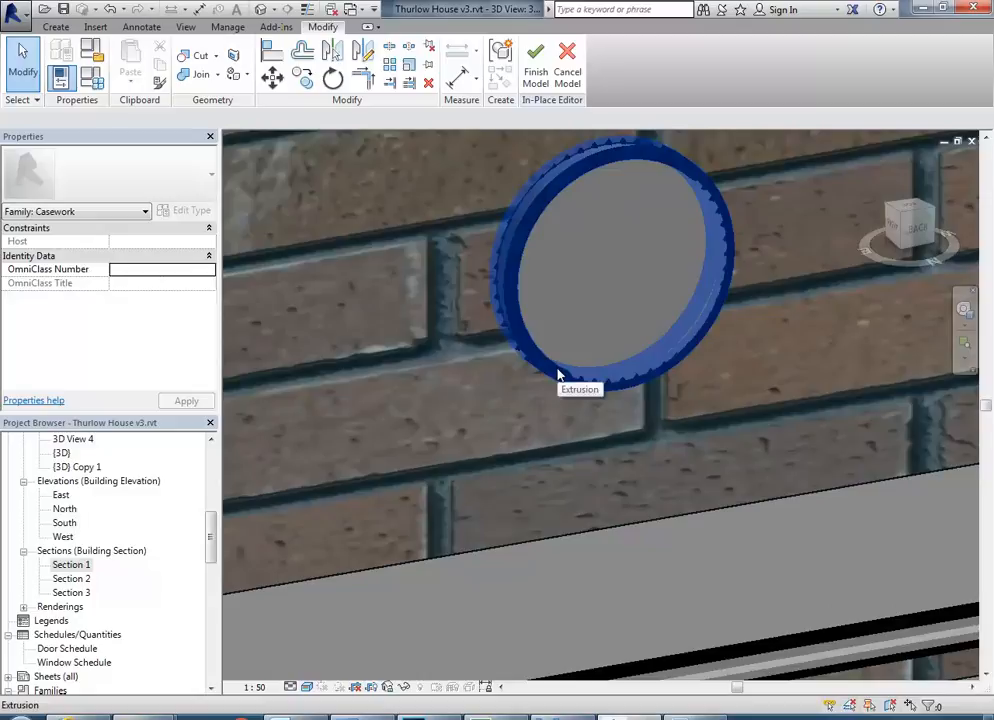
pyautogui.scroll(-4, 612, 370)
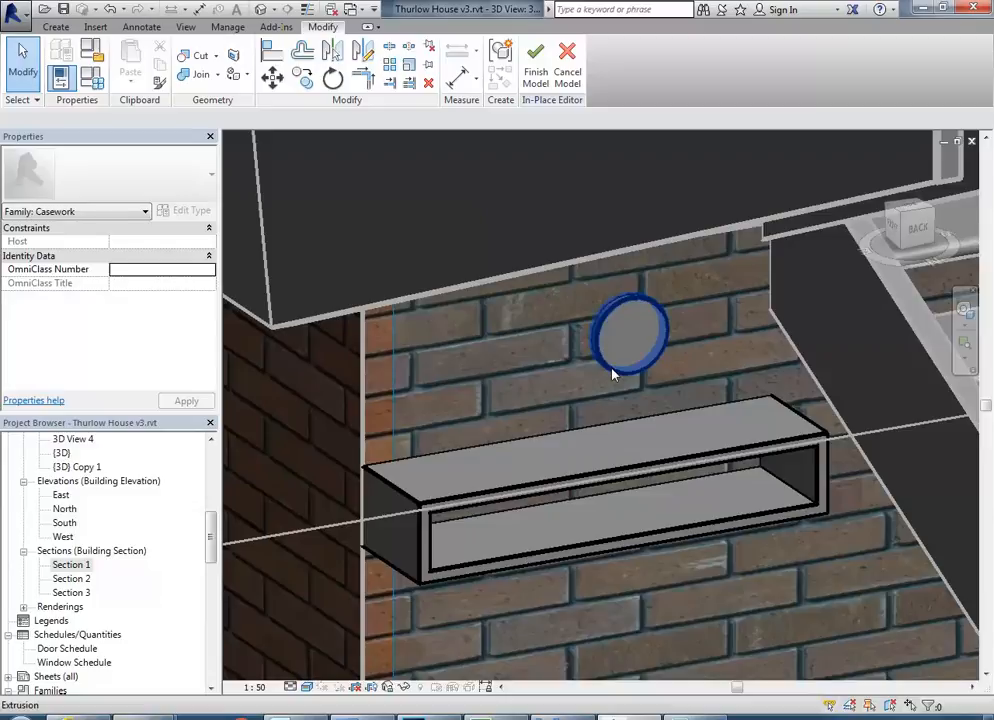
pyautogui.scroll(2, 572, 364)
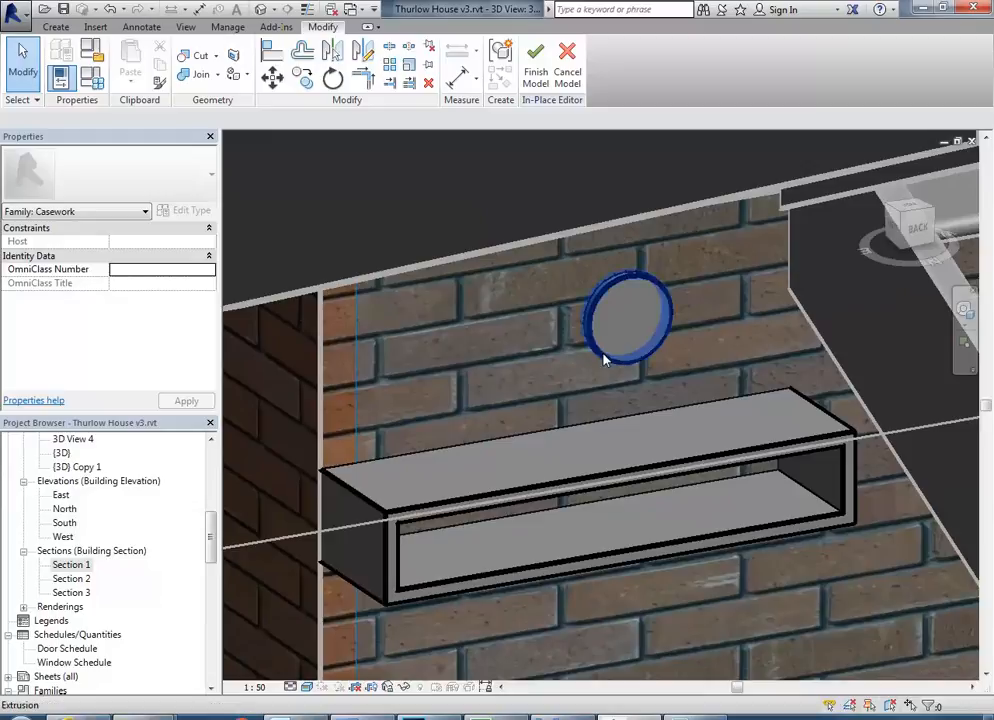
pyautogui.click(603, 355)
pyautogui.moveTo(560, 388); pyautogui.dragTo(548, 390, button='middle')
pyautogui.scroll(3, 538, 386)
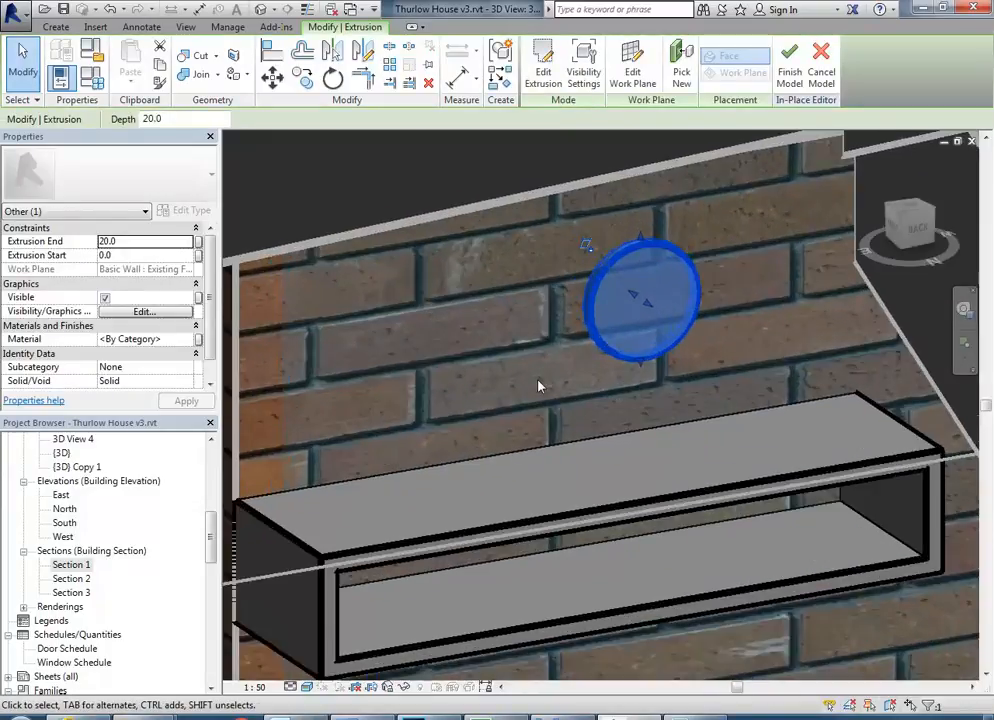
pyautogui.scroll(-3, 540, 348)
pyautogui.moveTo(484, 342)
pyautogui.mouseDown(button='middle')
pyautogui.moveTo(530, 354)
pyautogui.moveTo(477, 348)
pyautogui.mouseUp(button='middle')
pyautogui.scroll(3, 477, 348)
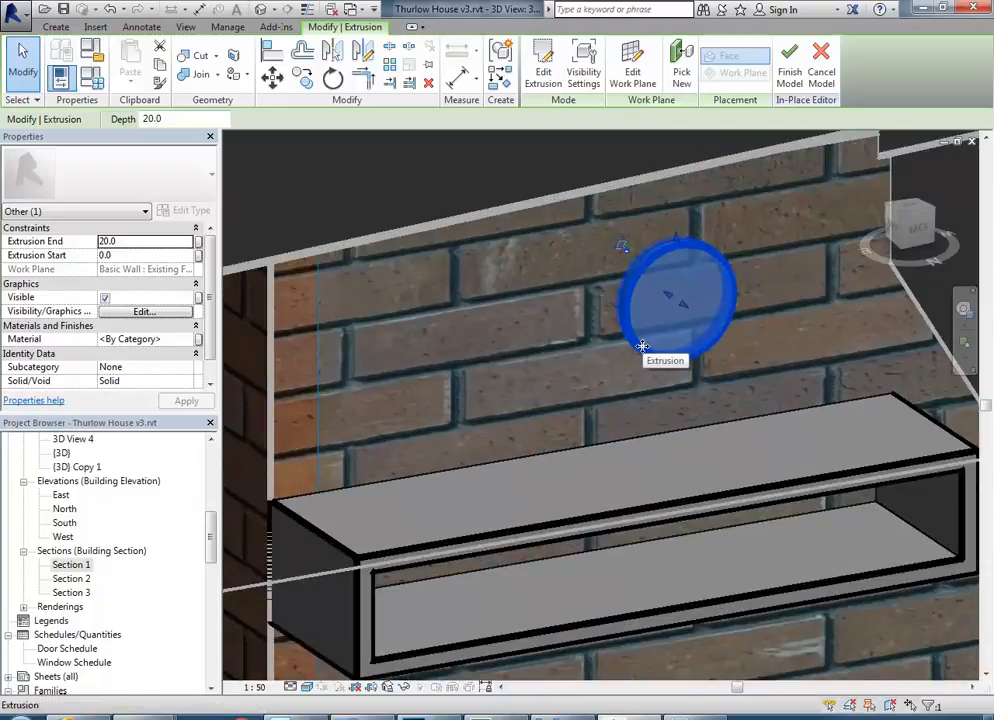
pyautogui.click(568, 396)
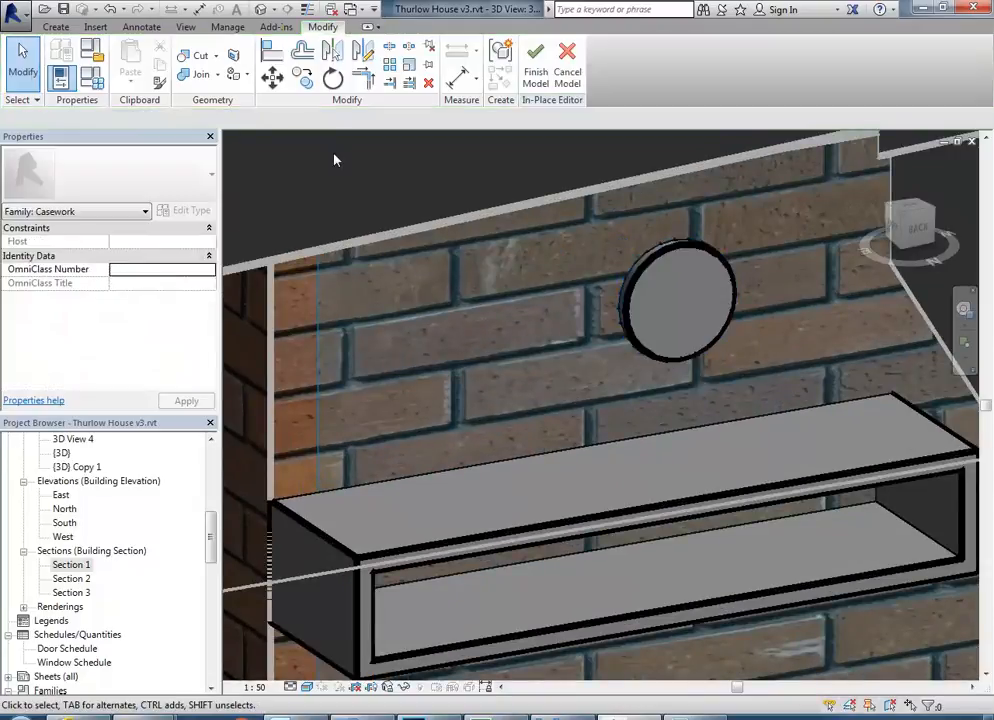
# Delete the circular extrusion above the phone table.
pyautogui.click(56, 26)
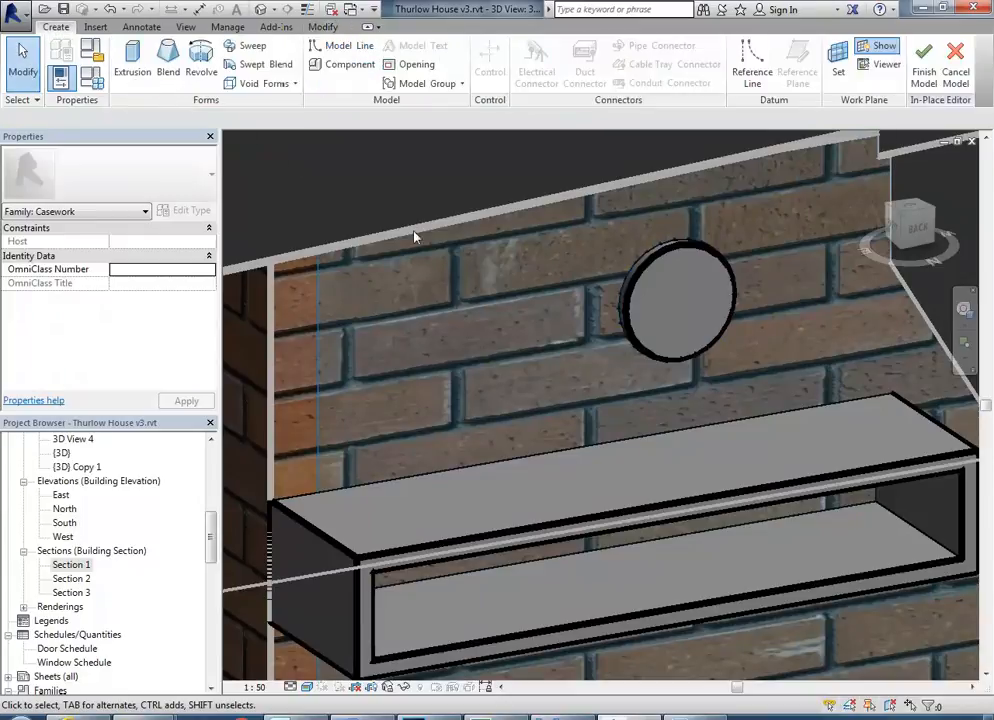
pyautogui.click(636, 350)
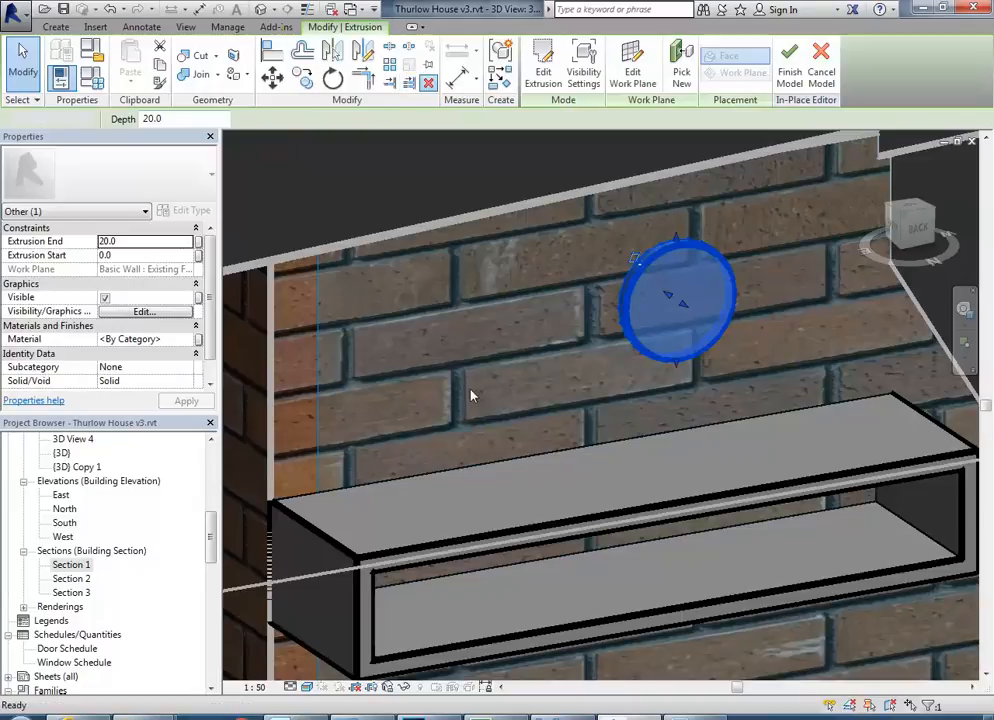
pyautogui.press('Delete')
# Assign the Door - Panel material to the phone table extrusion, reviewing the material's graphics and appearance before accepting it.
pyautogui.moveTo(450, 467); pyautogui.dragTo(422, 370, button='middle')
pyautogui.scroll(-1, 422, 370)
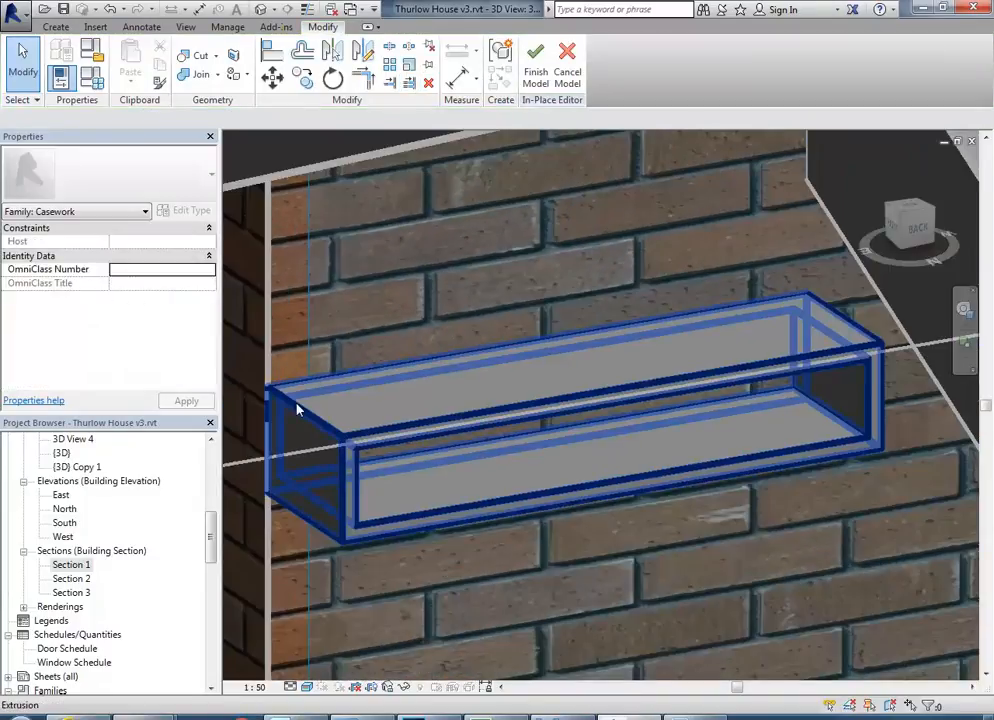
pyautogui.click(322, 419)
pyautogui.scroll(-3, 348, 322)
pyautogui.moveTo(348, 322); pyautogui.dragTo(407, 352, button='middle')
pyautogui.scroll(2, 407, 352)
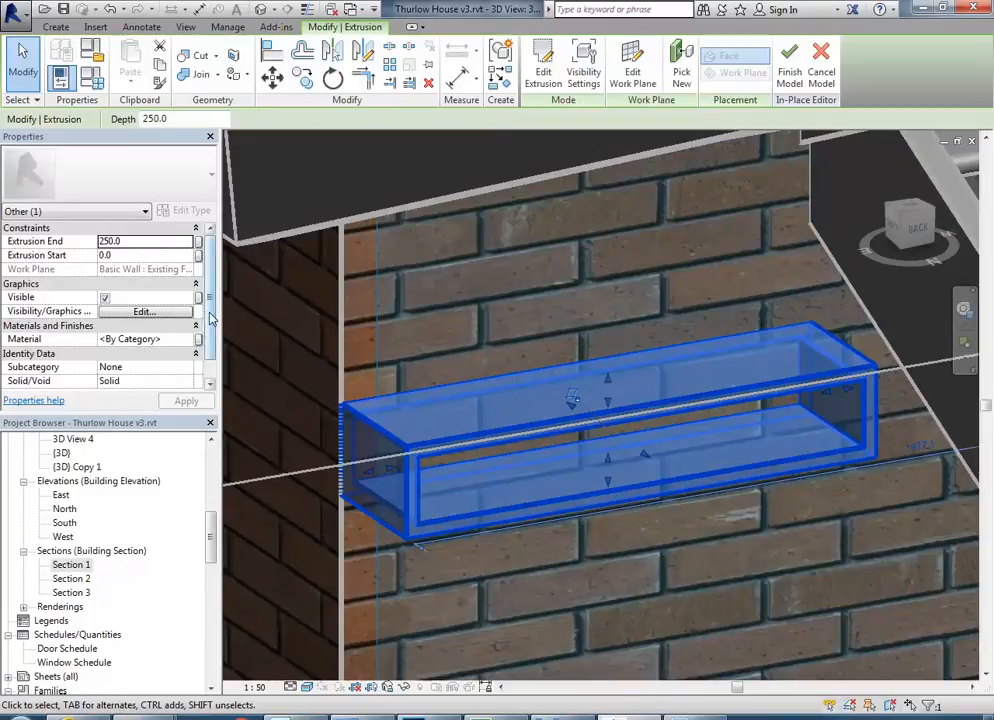
pyautogui.click(181, 338)
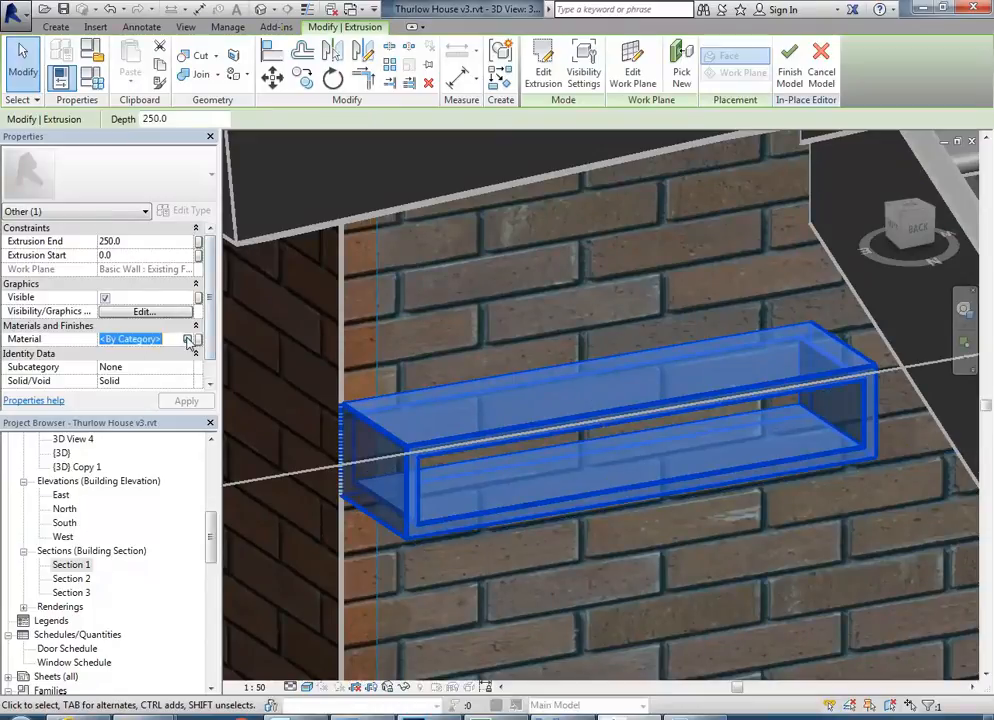
pyautogui.click(189, 339)
pyautogui.moveTo(412, 185); pyautogui.dragTo(416, 262)
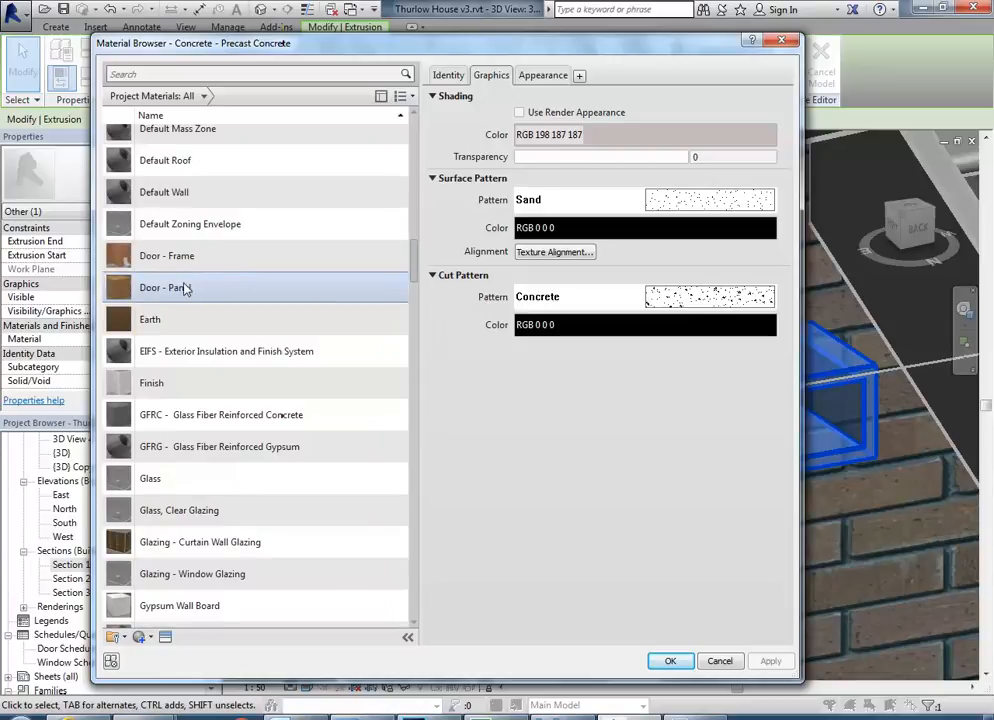
pyautogui.click(178, 287)
pyautogui.click(545, 76)
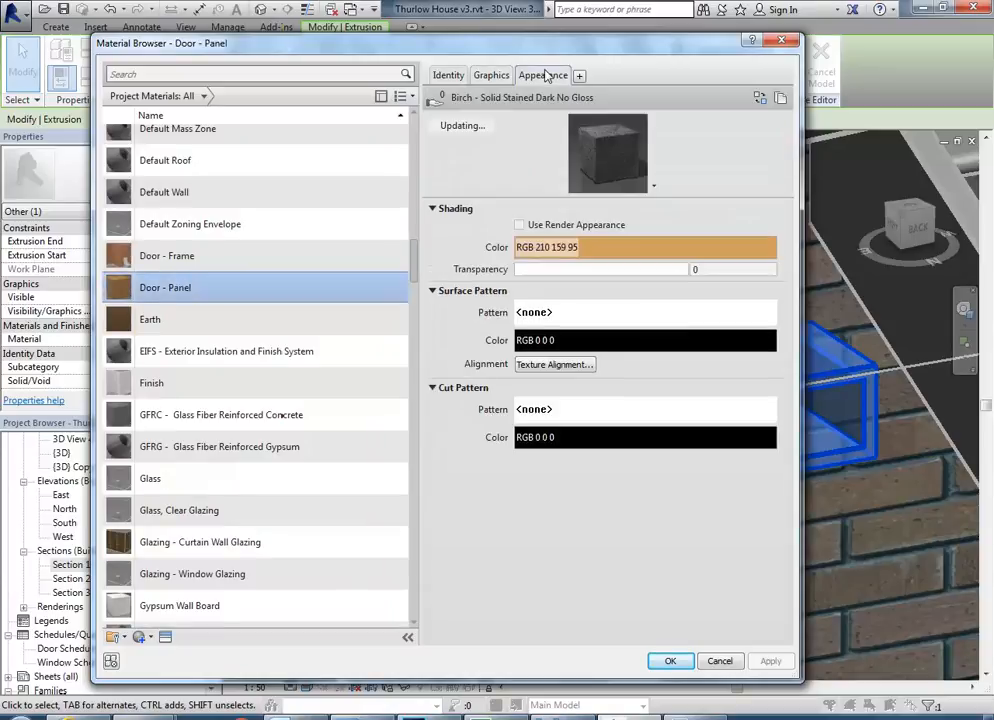
pyautogui.click(493, 78)
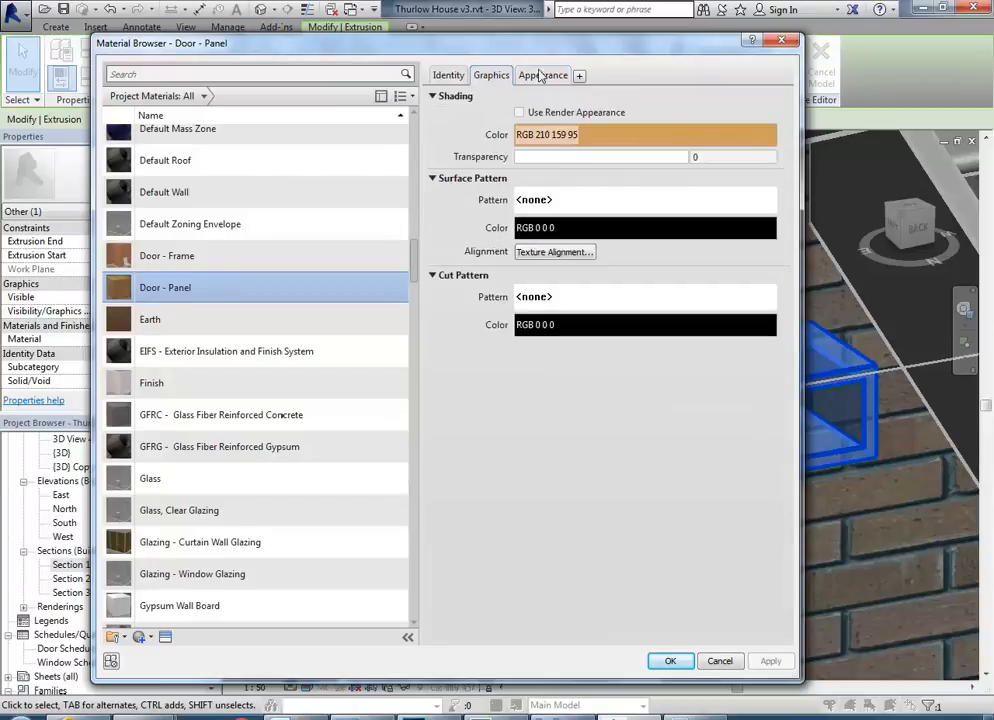
pyautogui.click(526, 76)
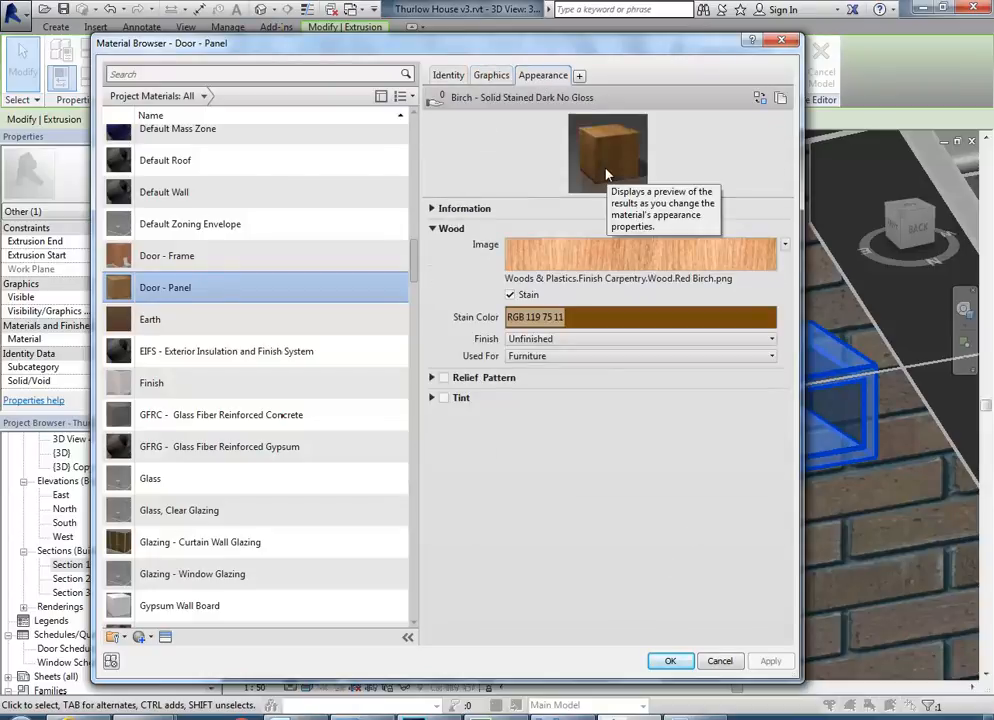
pyautogui.click(671, 661)
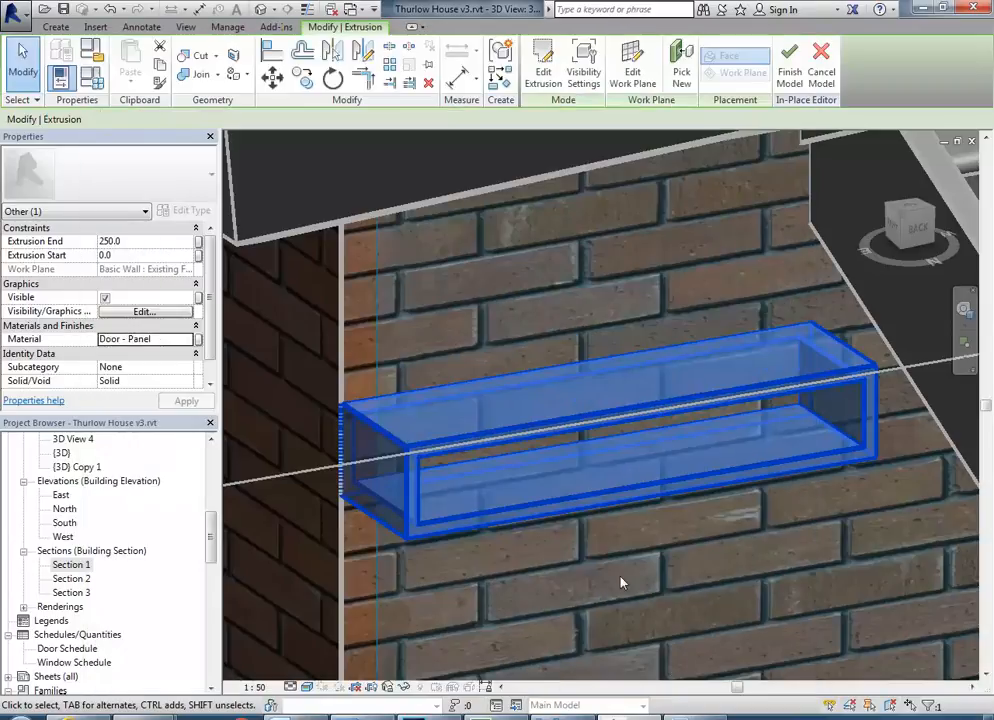
pyautogui.click(638, 585)
pyautogui.scroll(1, 638, 585)
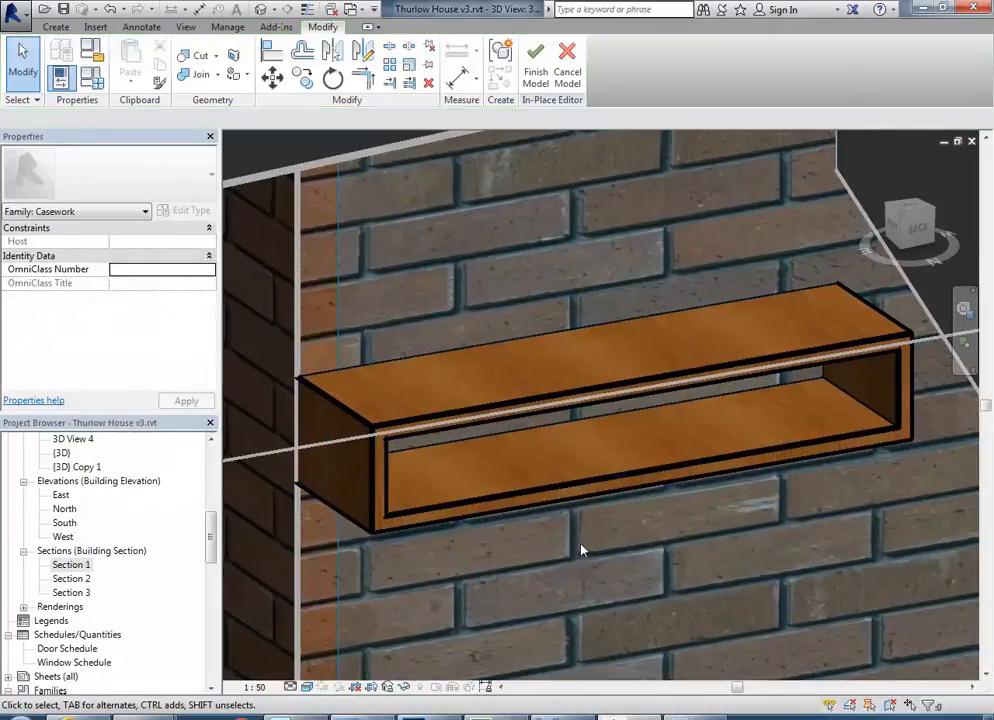
# Inspect the phone table's wood finish against the brick wall and staircase.
pyautogui.click(403, 427)
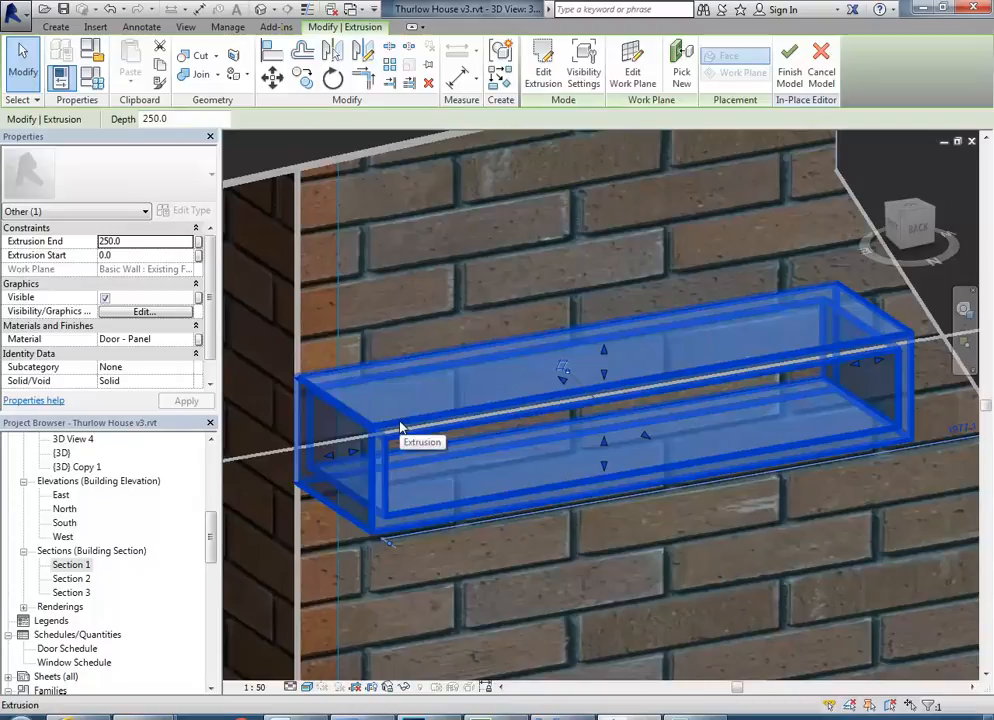
pyautogui.click(437, 272)
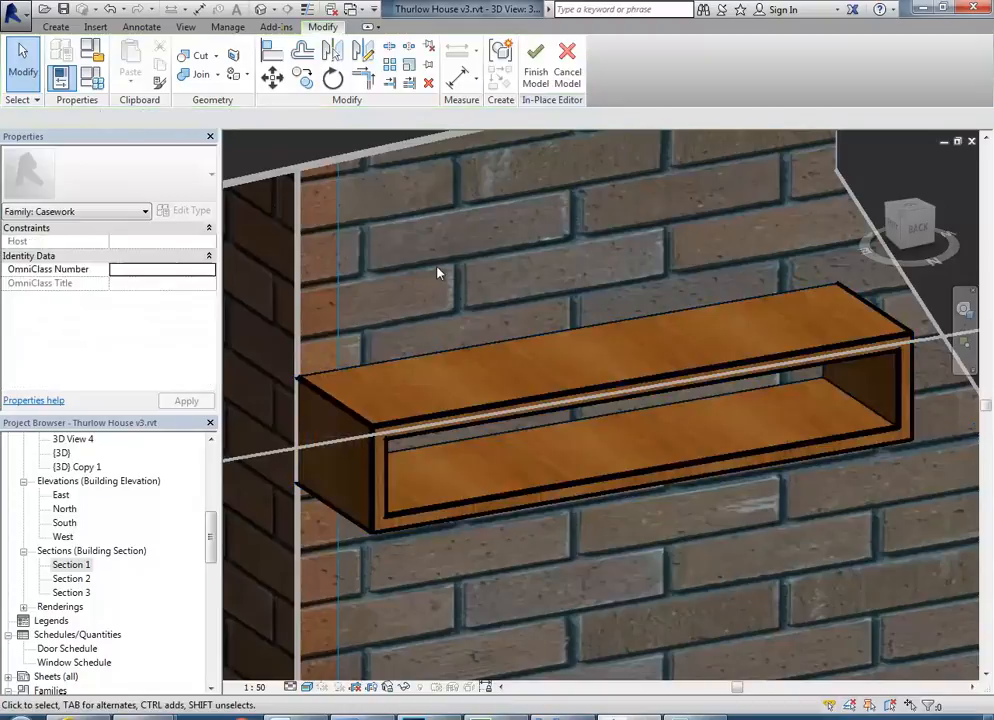
pyautogui.scroll(2, 437, 268)
pyautogui.scroll(-3, 437, 268)
pyautogui.keyDown('shift'); pyautogui.moveTo(459, 323); pyautogui.dragTo(430, 291, button='middle'); pyautogui.keyUp('shift')
pyautogui.scroll(-3, 430, 292)
pyautogui.keyDown('shift'); pyautogui.moveTo(453, 312); pyautogui.dragTo(512, 328, button='middle'); pyautogui.keyUp('shift')
pyautogui.scroll(1, 483, 302)
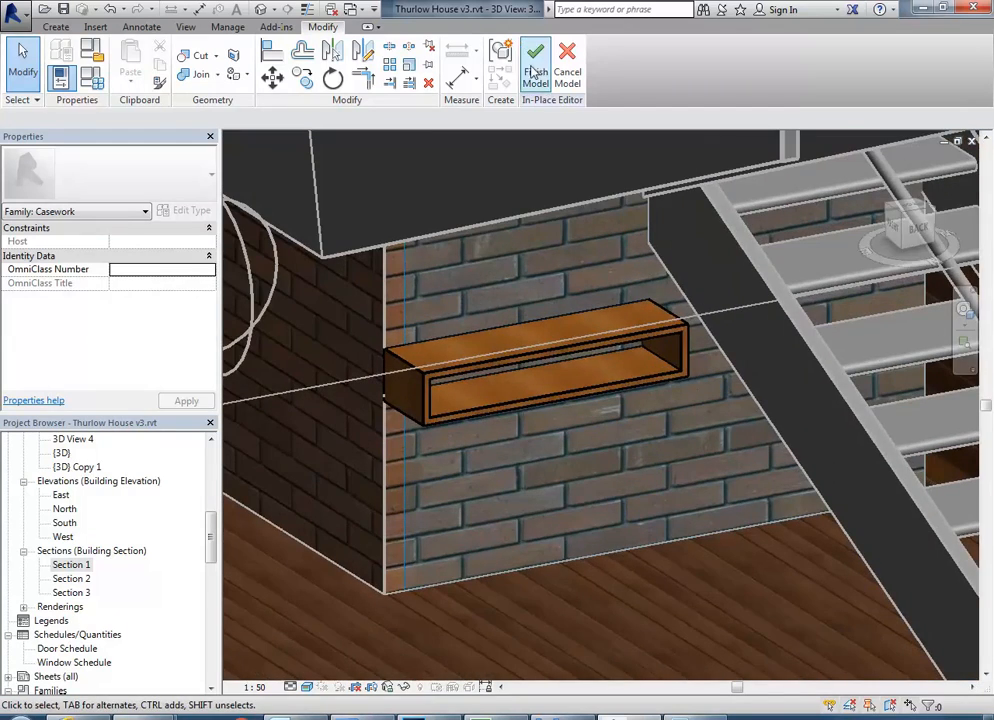
# Finish the in-place phone table model and review it within the surrounding interior.
pyautogui.click(535, 70)
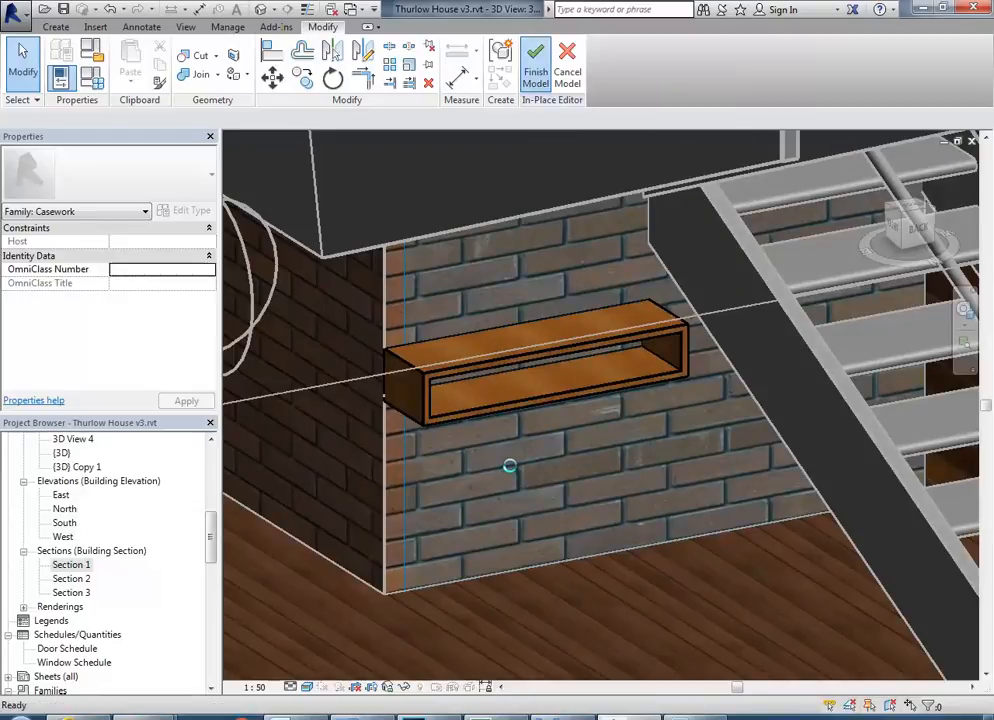
pyautogui.scroll(-2, 510, 470)
pyautogui.moveTo(512, 470); pyautogui.dragTo(738, 445, button='middle')
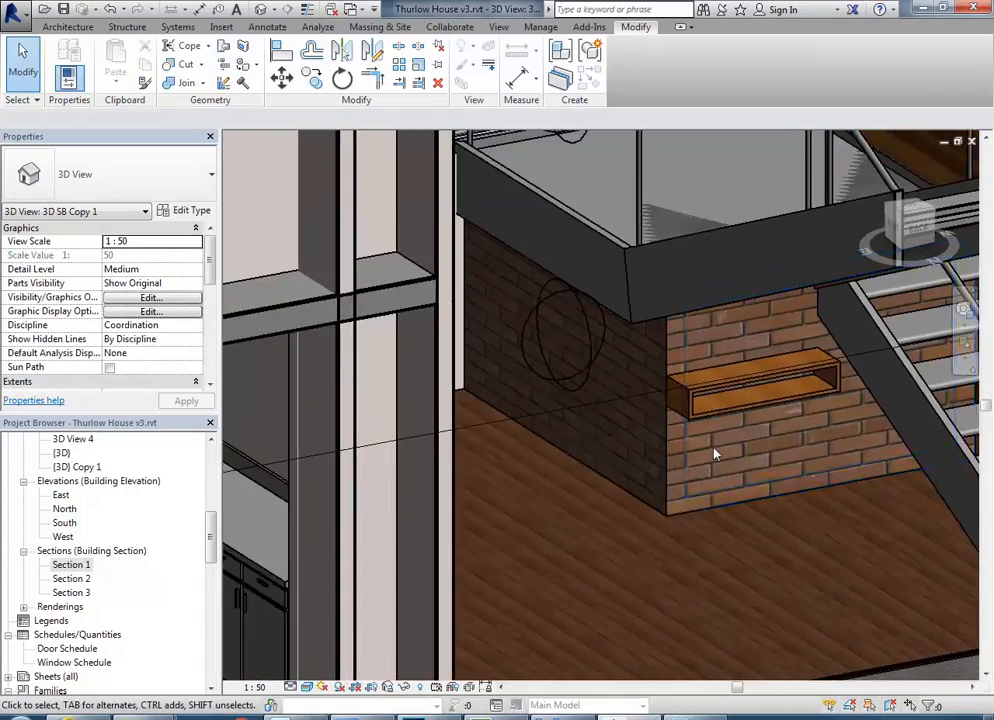
pyautogui.scroll(-2, 714, 454)
pyautogui.keyDown('shift'); pyautogui.moveTo(720, 500); pyautogui.dragTo(495, 513, button='middle'); pyautogui.keyUp('shift')
pyautogui.moveTo(455, 452); pyautogui.dragTo(390, 501, button='middle')
pyautogui.keyDown('shift'); pyautogui.moveTo(484, 524); pyautogui.dragTo(498, 531, button='middle'); pyautogui.keyUp('shift')
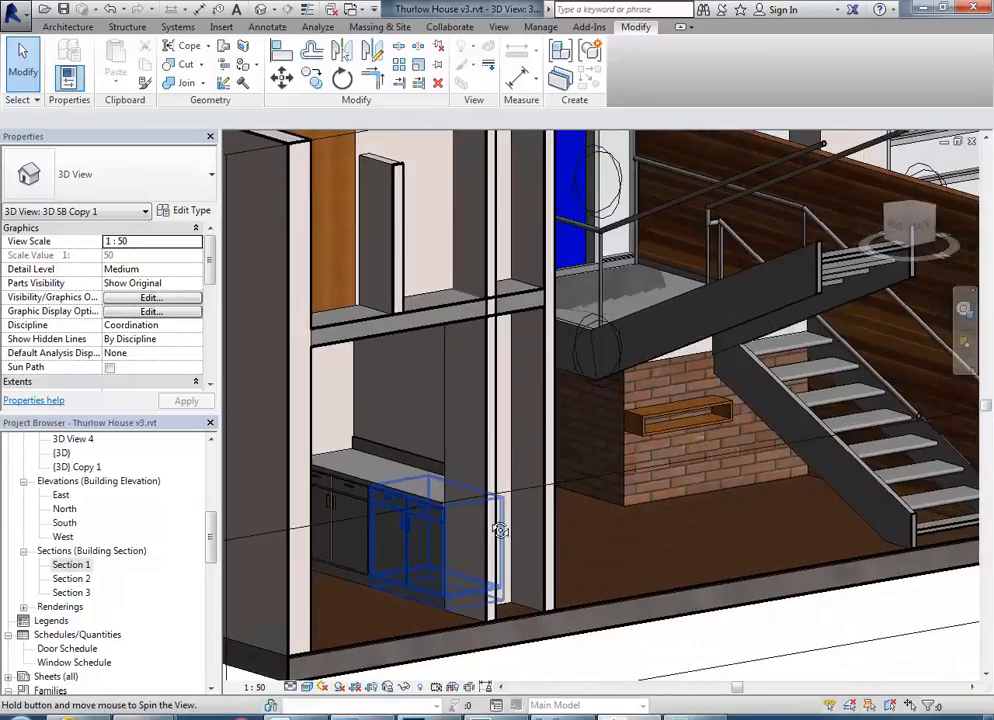
# Look over the kitchen counter, switch to Windows Photo Viewer and browse the reference photos to the dining room image 03a.jpg.
pyautogui.scroll(2, 380, 470)
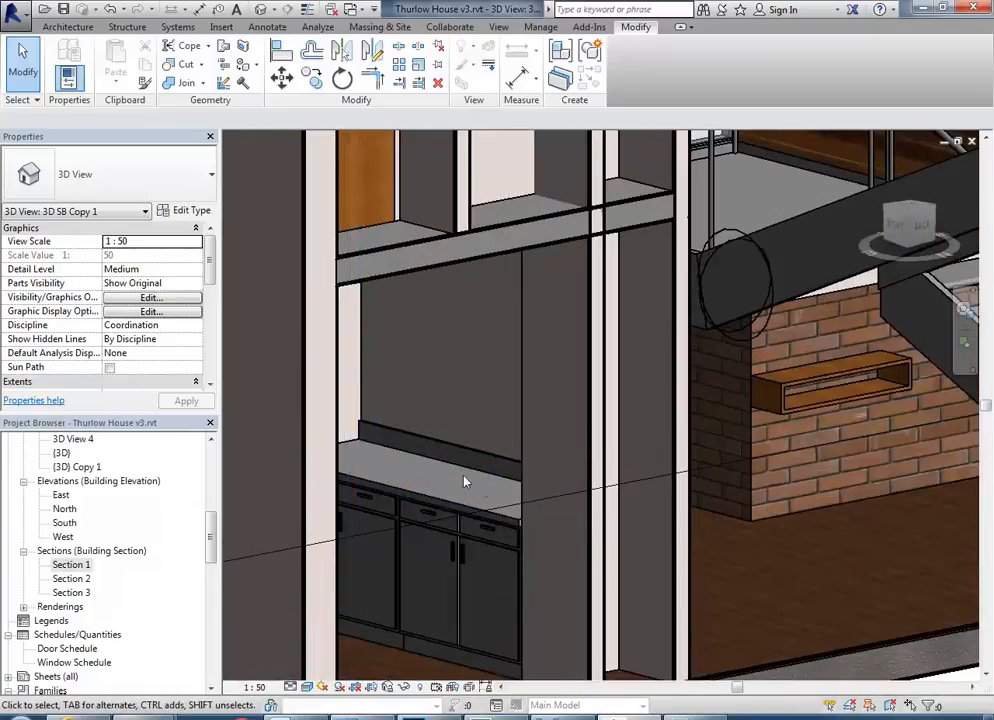
pyautogui.scroll(2, 481, 489)
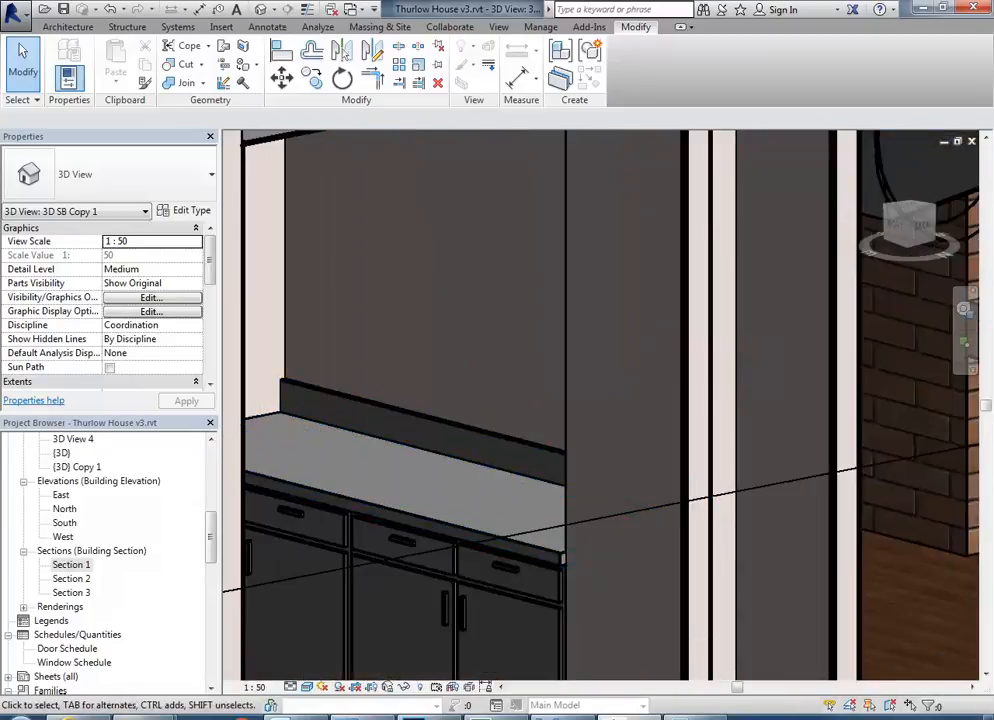
pyautogui.click(553, 717)
pyautogui.scroll(-5, 518, 530)
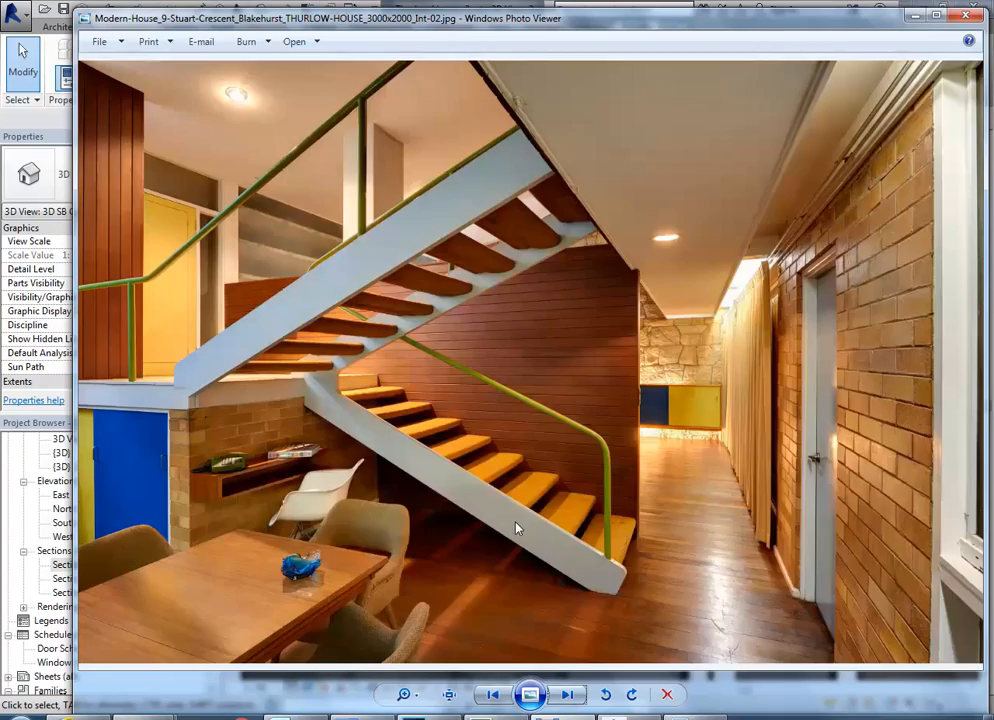
pyautogui.click(493, 695)
pyautogui.click(493, 695)
pyautogui.click(493, 695)
pyautogui.click(493, 695)
pyautogui.click(493, 695)
pyautogui.click(493, 695)
pyautogui.click(493, 695)
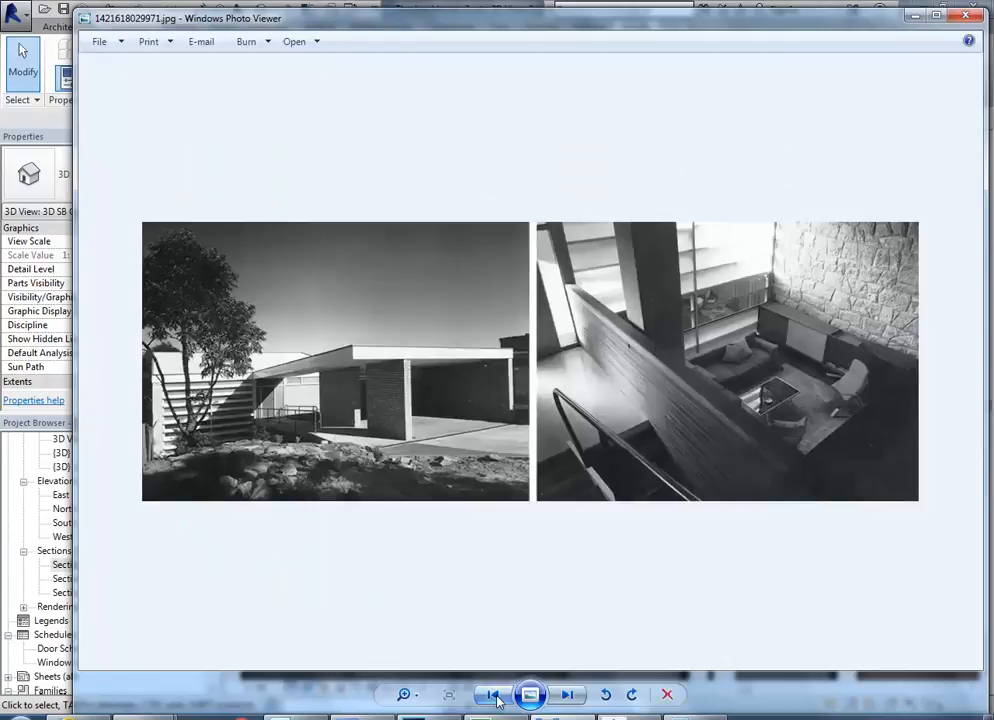
pyautogui.click(493, 695)
pyautogui.click(493, 695)
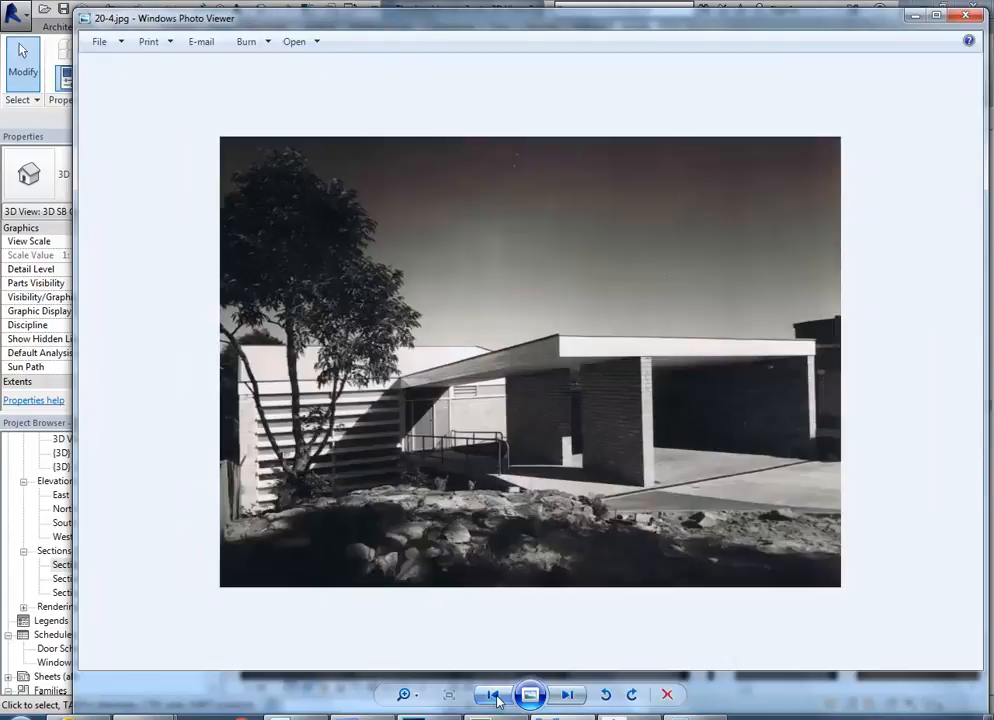
pyautogui.click(493, 695)
pyautogui.click(493, 695)
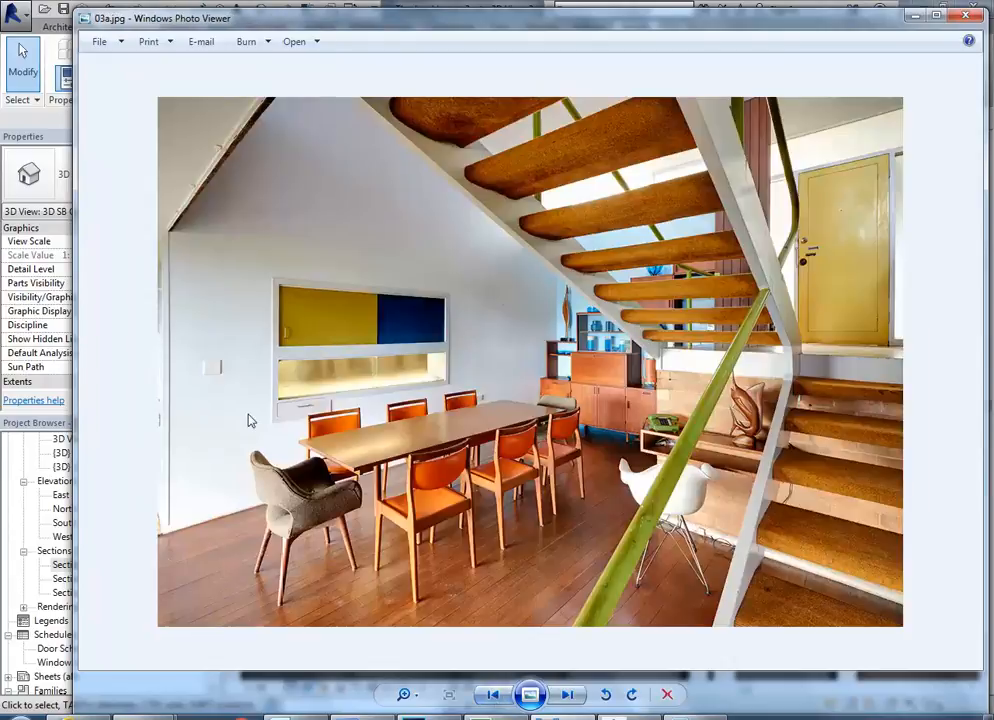
# Examine the wall opening with yellow and blue sliding panels and the drawer below it in the dining room photo.
pyautogui.scroll(2, 224, 375)
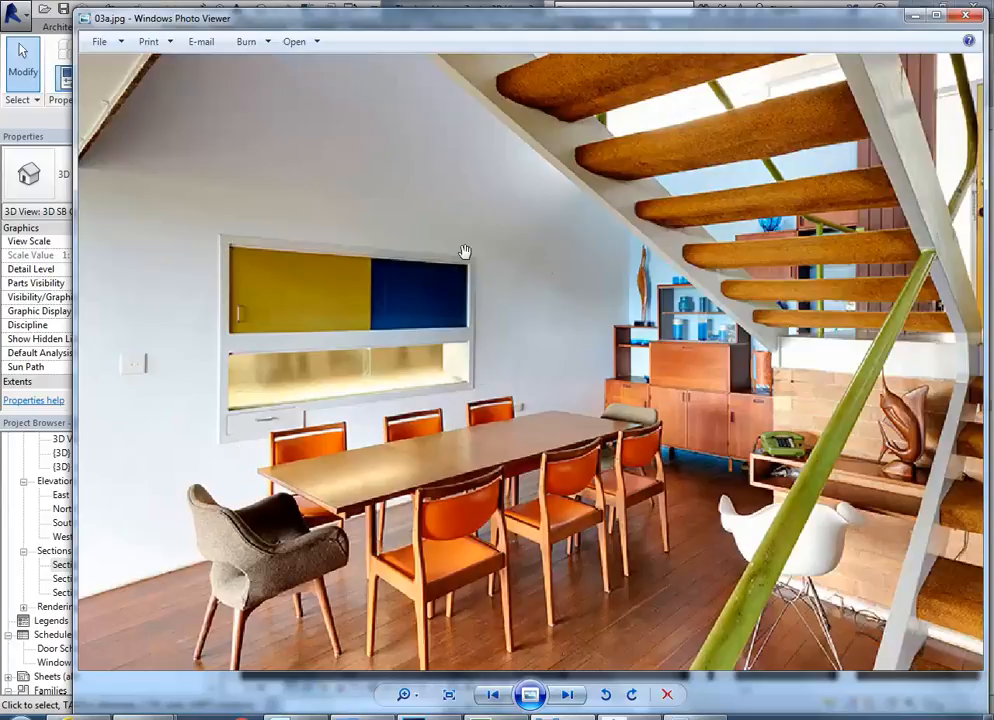
pyautogui.scroll(1, 228, 303)
pyautogui.scroll(1, 228, 303)
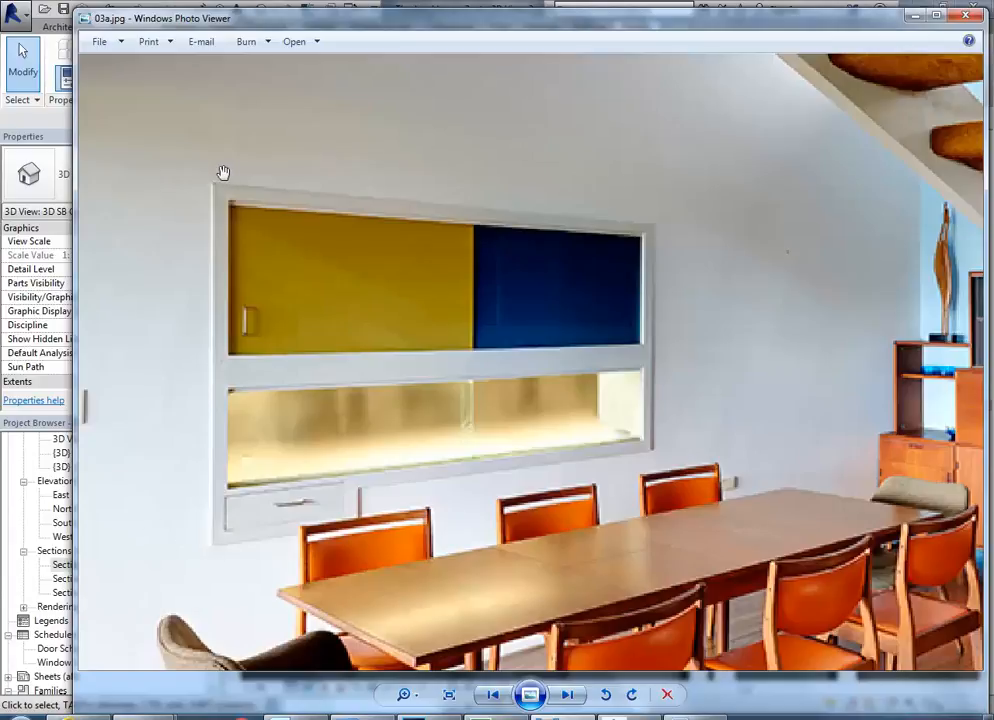
pyautogui.scroll(-2, 219, 251)
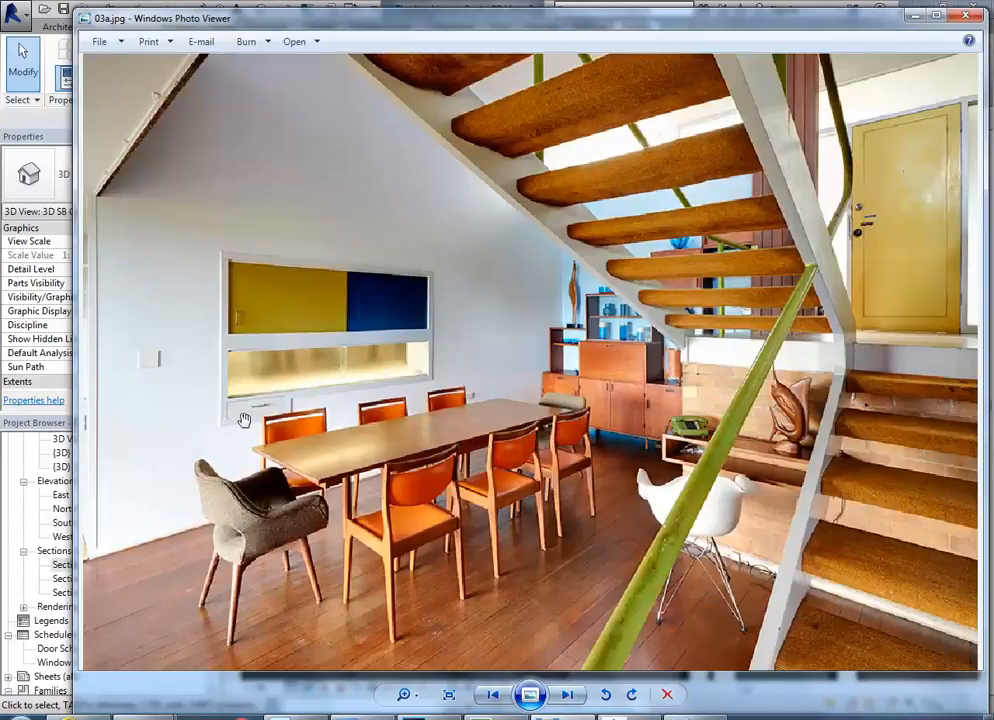
pyautogui.scroll(2, 240, 418)
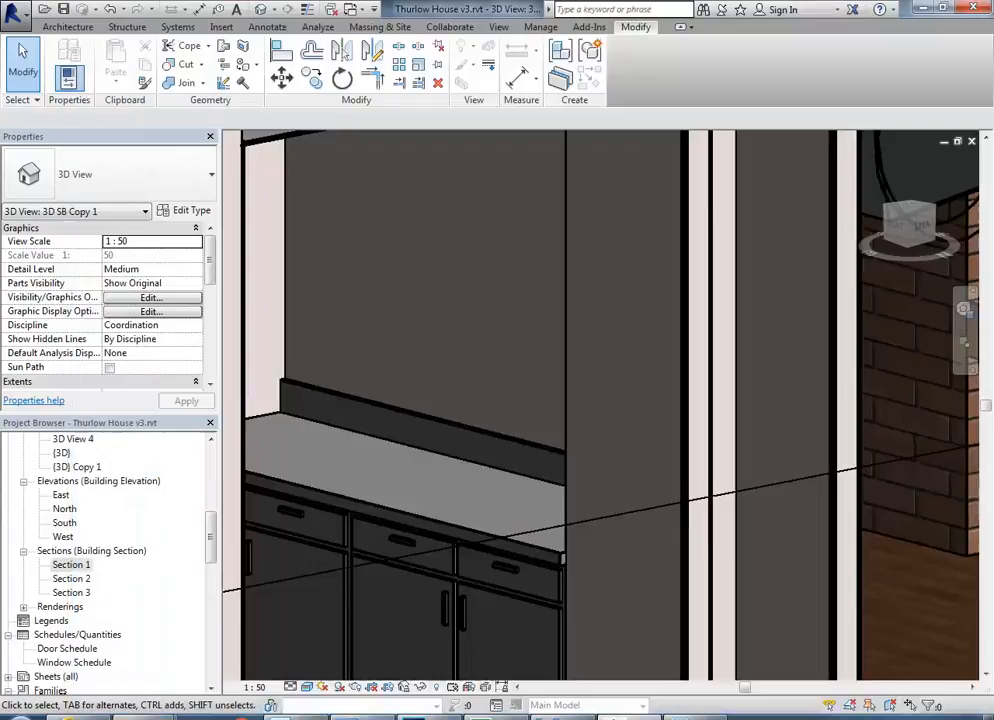
# Switch back to Revit and compare the wall beside the kitchen with the dining room photo.
pyautogui.keyDown('shift'); pyautogui.moveTo(300, 360); pyautogui.dragTo(490, 360, button='middle'); pyautogui.keyUp('shift')
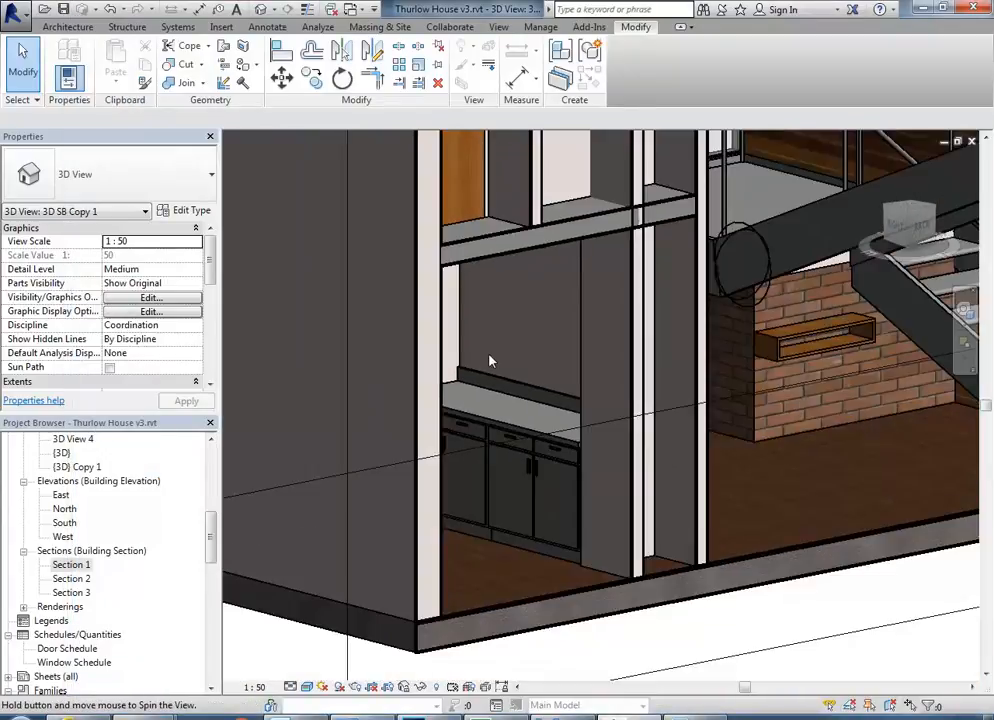
pyautogui.keyDown('shift'); pyautogui.moveTo(342, 374); pyautogui.dragTo(359, 566, button='middle'); pyautogui.keyUp('shift')
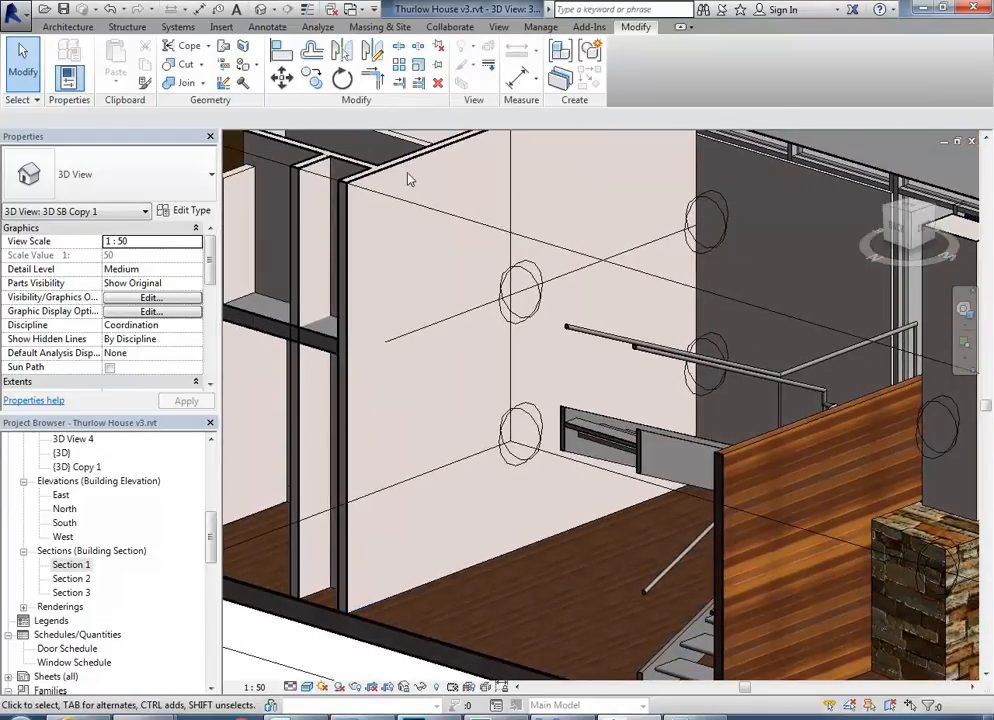
pyautogui.hotkey('alt', 'Tab')
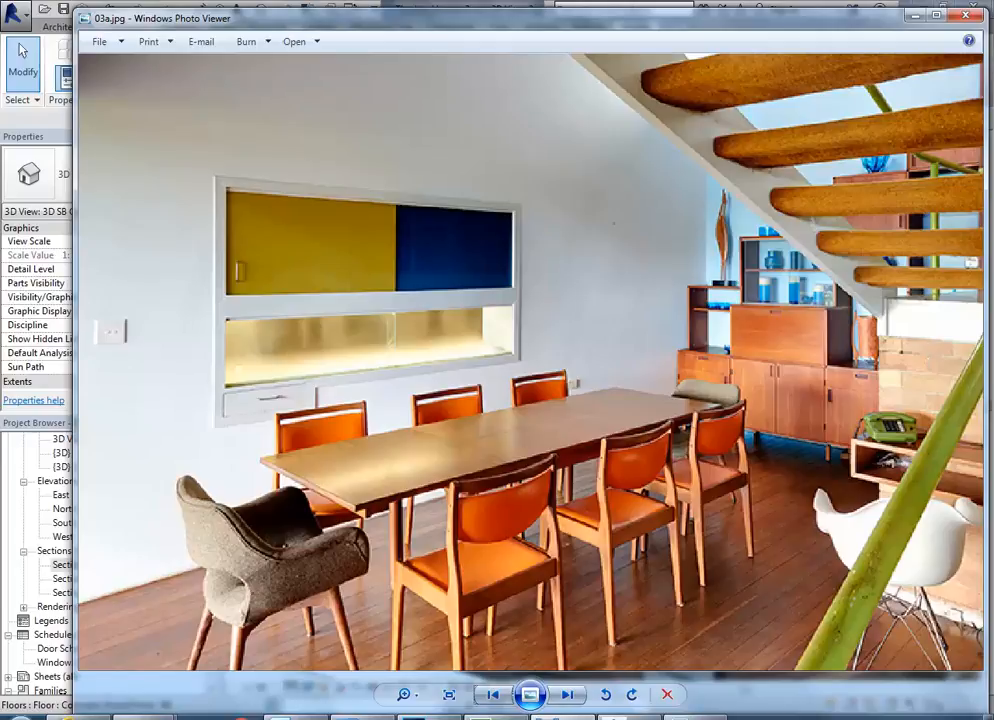
pyautogui.hotkey('alt', 'Tab')
# Open the kitchen counter top's family for editing and delete its splashback extrusion.
pyautogui.scroll(-3, 380, 443)
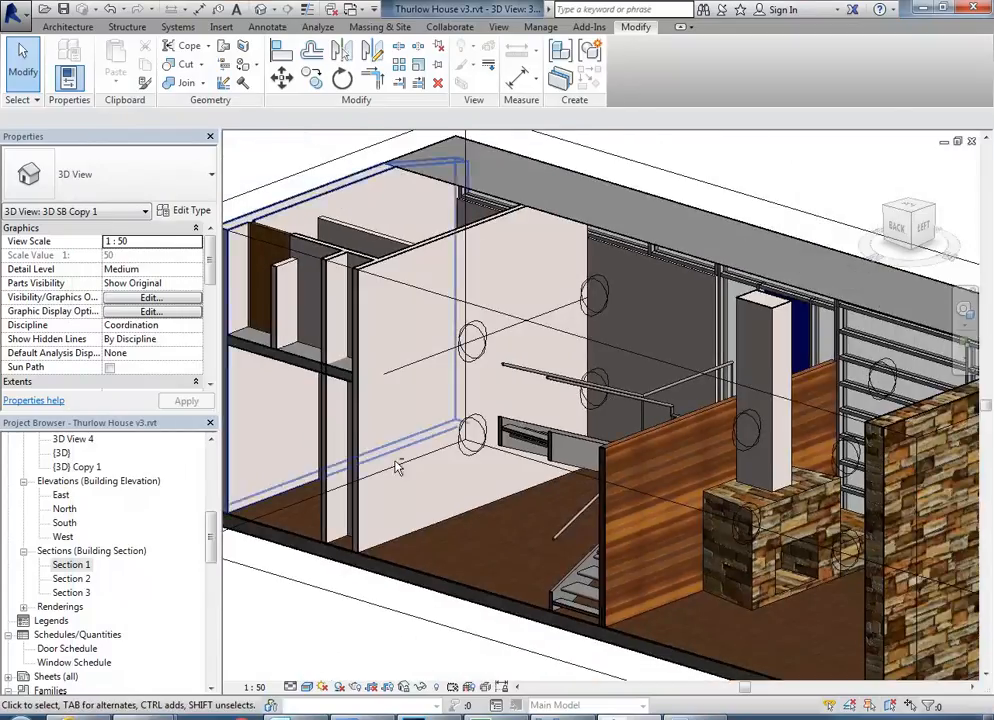
pyautogui.keyDown('shift'); pyautogui.moveTo(378, 441); pyautogui.dragTo(637, 473, button='middle'); pyautogui.keyUp('shift')
pyautogui.moveTo(466, 512); pyautogui.dragTo(496, 410, button='middle')
pyautogui.scroll(5, 496, 407)
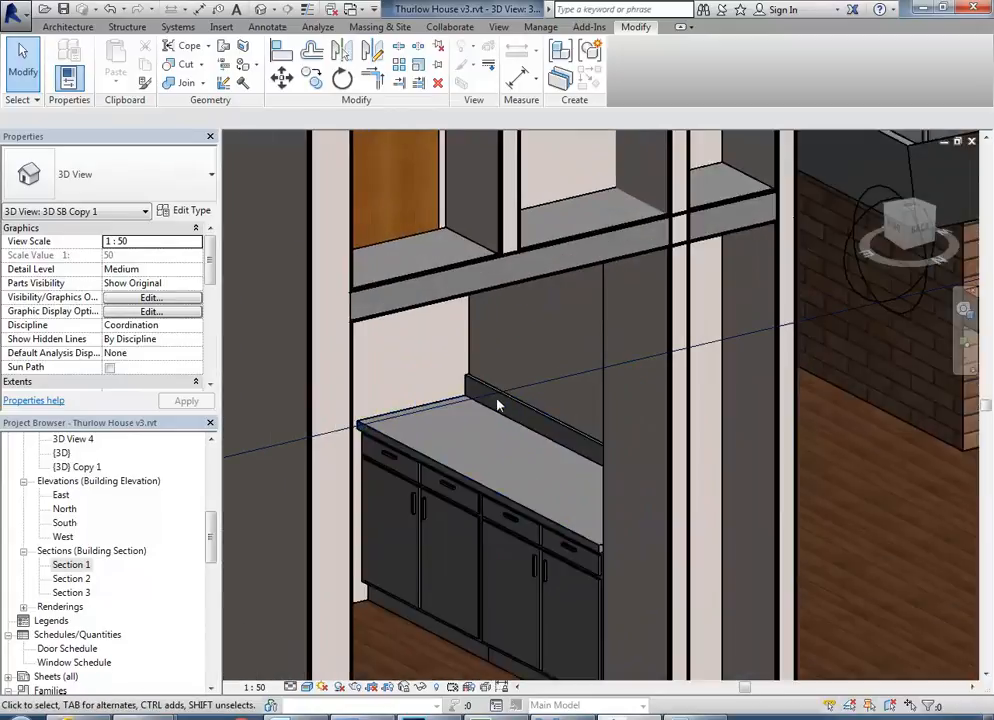
pyautogui.click(512, 405)
pyautogui.scroll(2, 490, 450)
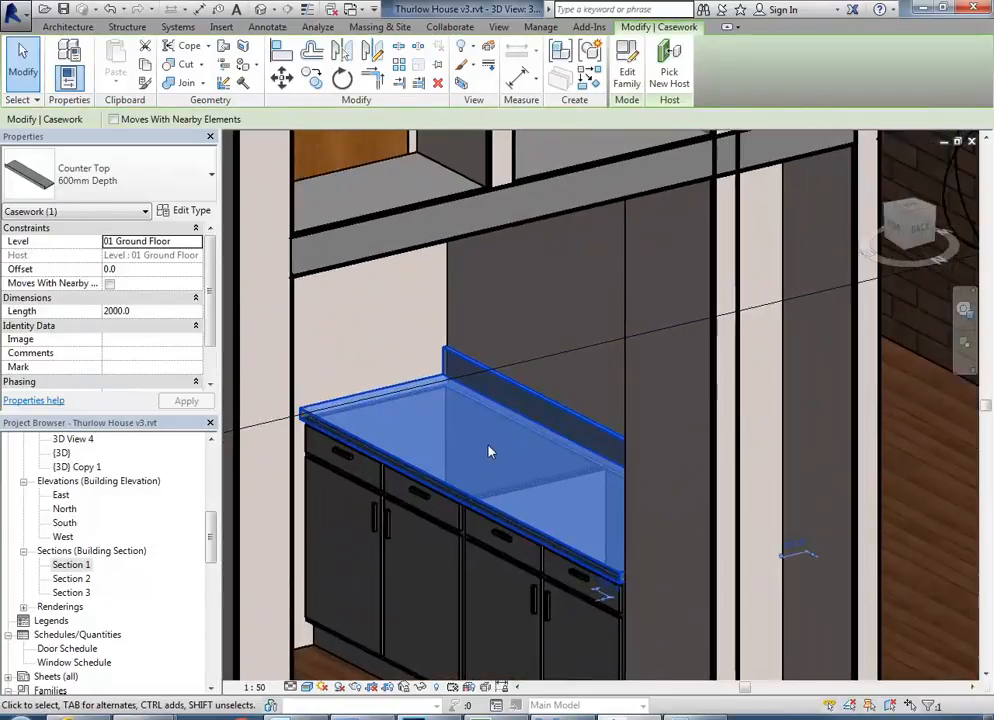
pyautogui.scroll(2, 490, 452)
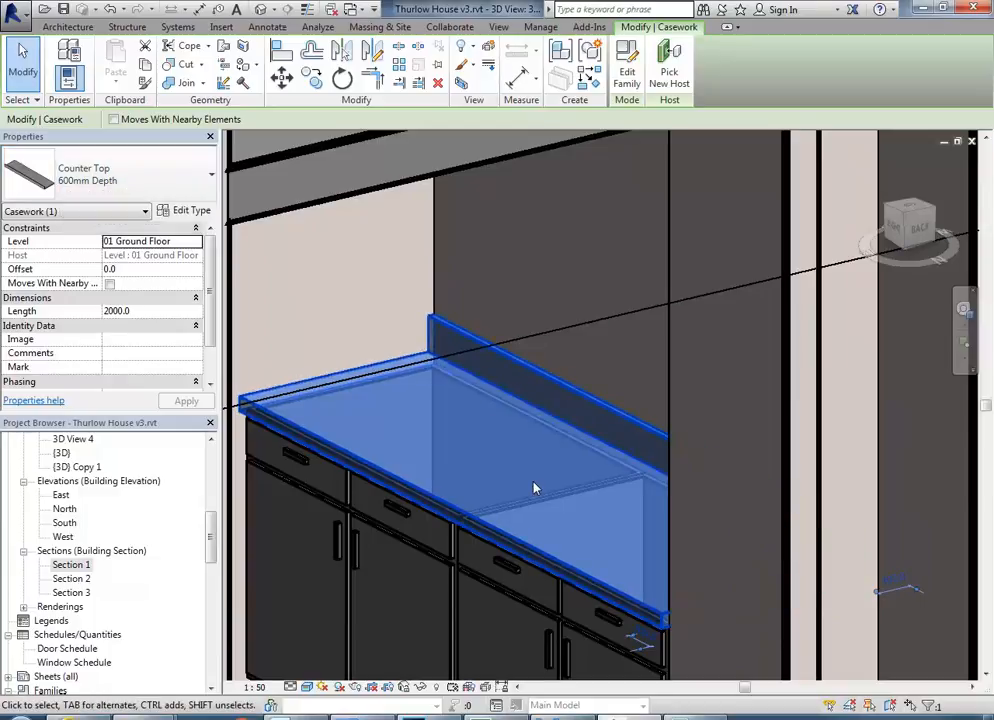
pyautogui.press('Escape')
pyautogui.click(566, 382)
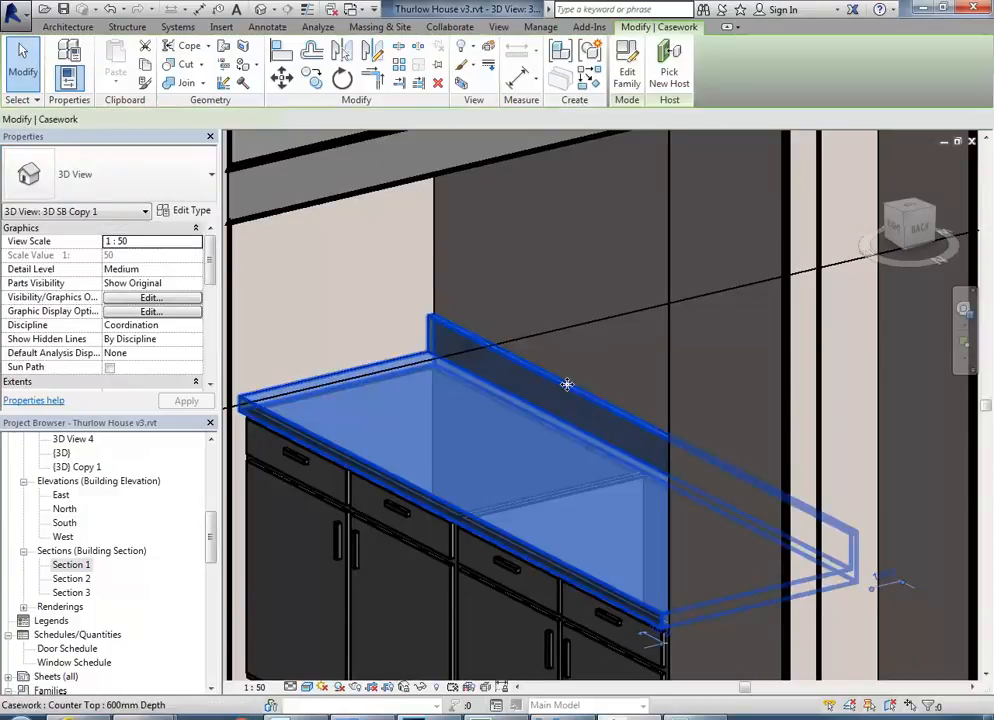
pyautogui.scroll(-2, 495, 423)
pyautogui.scroll(2, 497, 421)
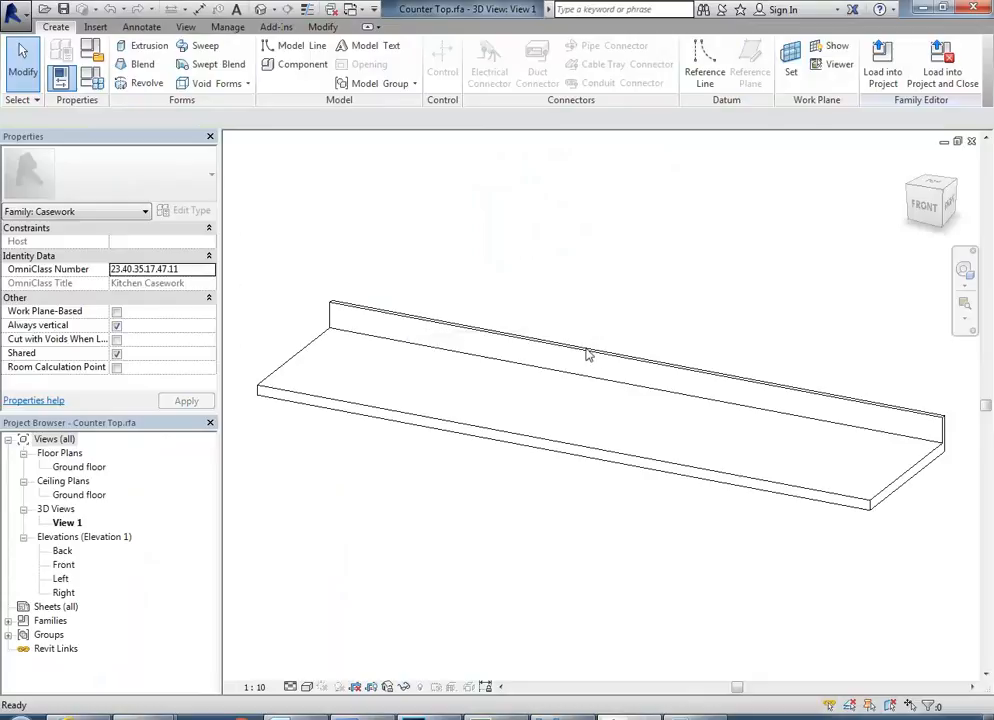
pyautogui.click(555, 343)
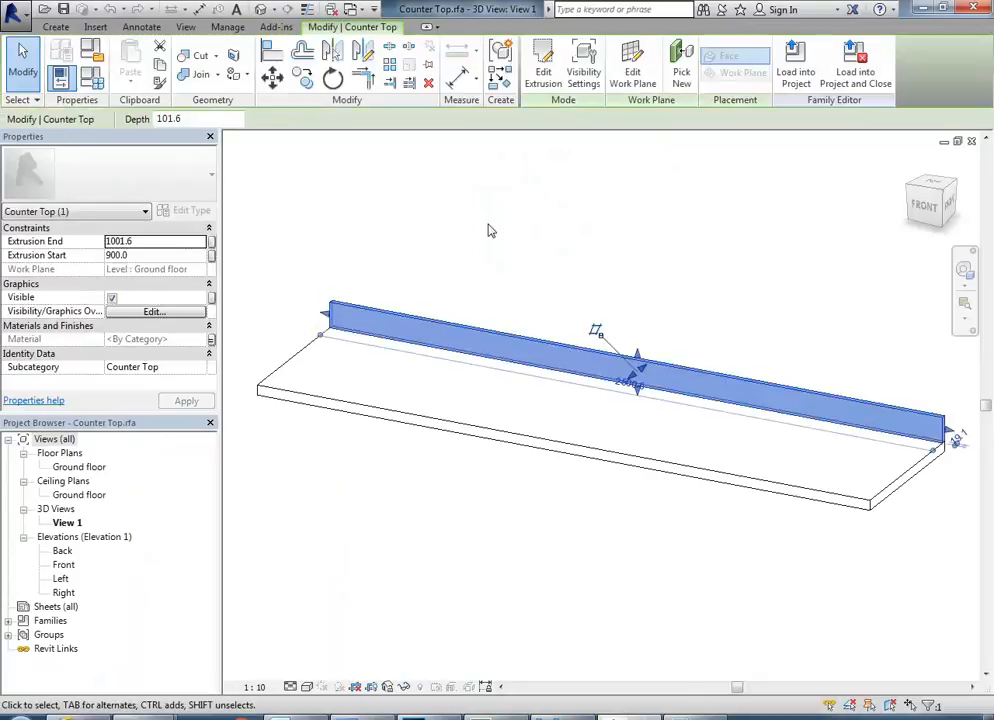
pyautogui.press('Delete')
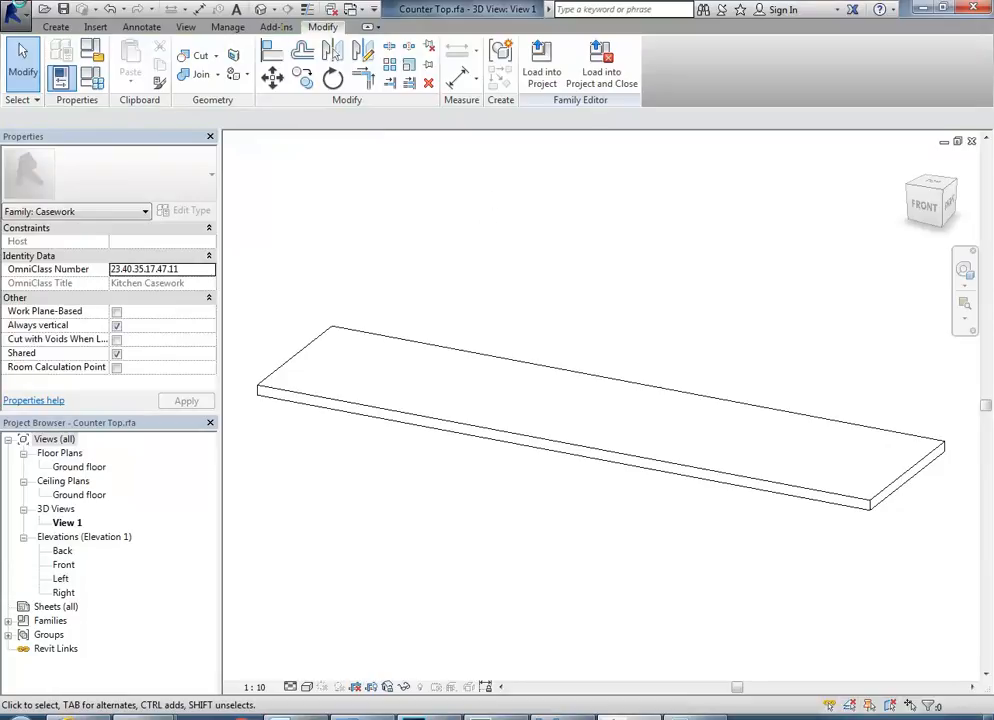
# Save the edited family as Counter Top No Splashback.rfa in the Domestic Kitchen folder under the Revit Library's Casework folder.
pyautogui.click(15, 10)
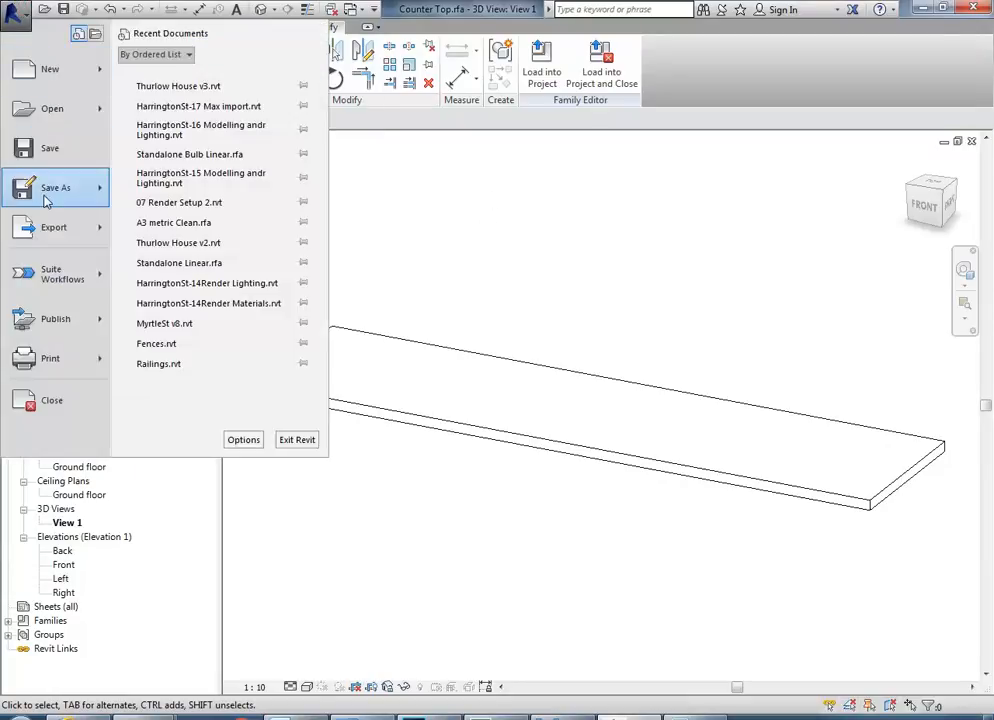
pyautogui.moveTo(45, 200)
pyautogui.click(150, 258)
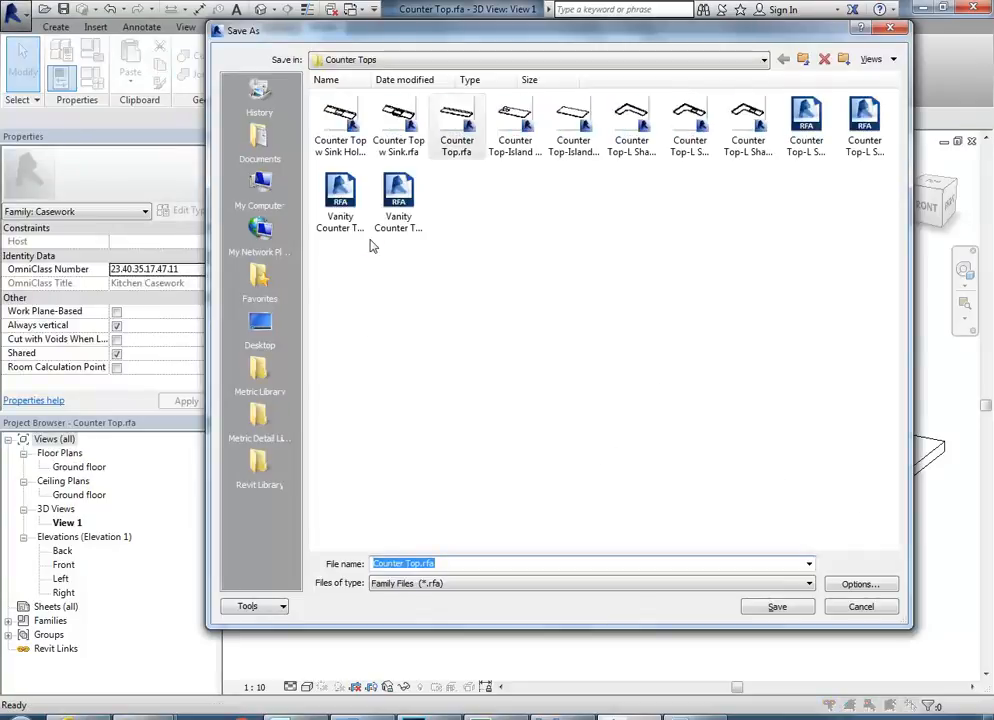
pyautogui.click(456, 62)
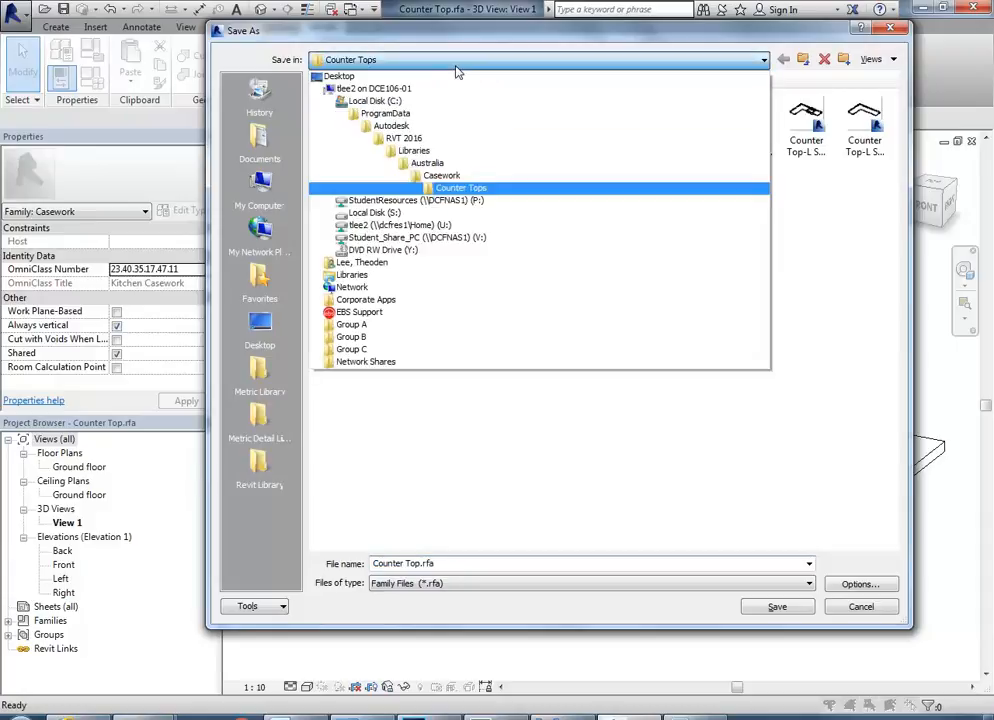
pyautogui.click(440, 200)
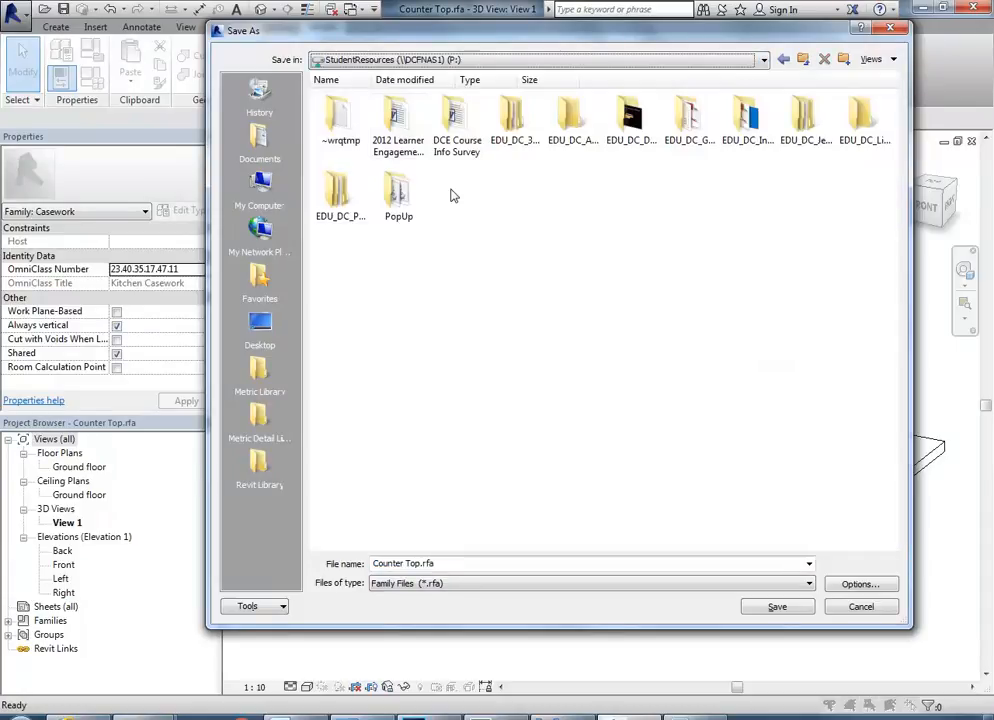
pyautogui.doubleClick(750, 120)
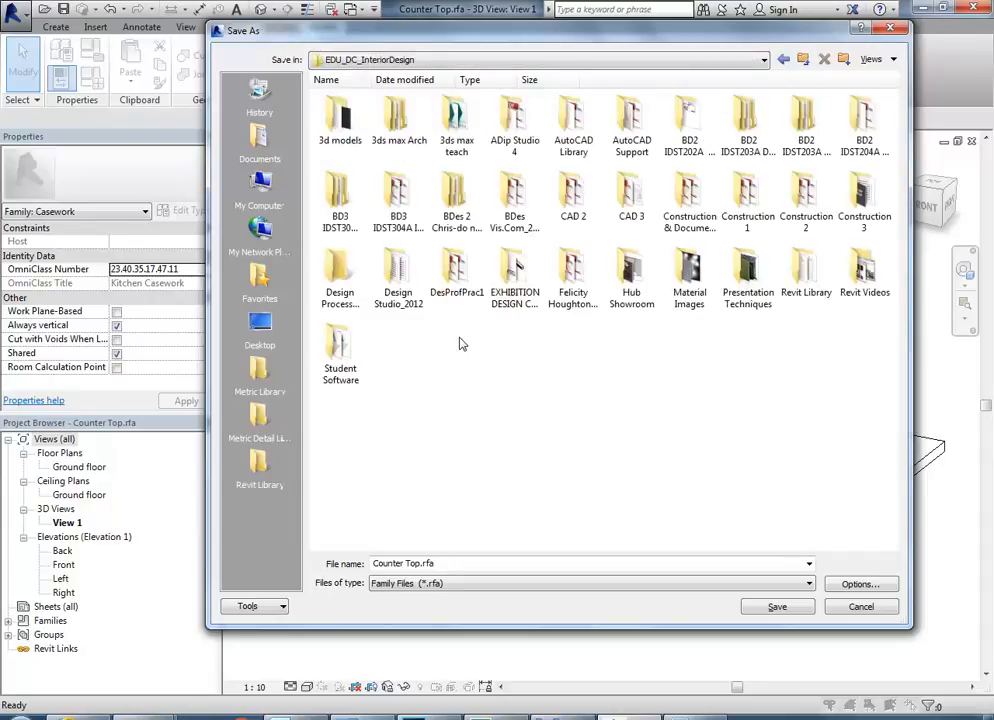
pyautogui.doubleClick(806, 292)
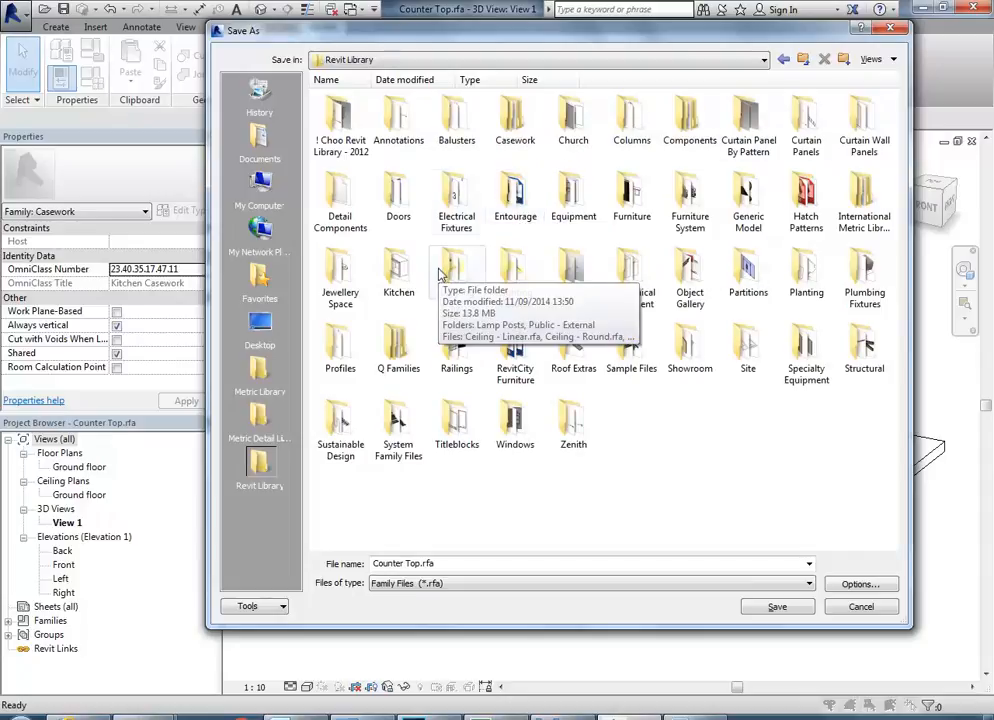
pyautogui.doubleClick(502, 130)
pyautogui.doubleClick(398, 118)
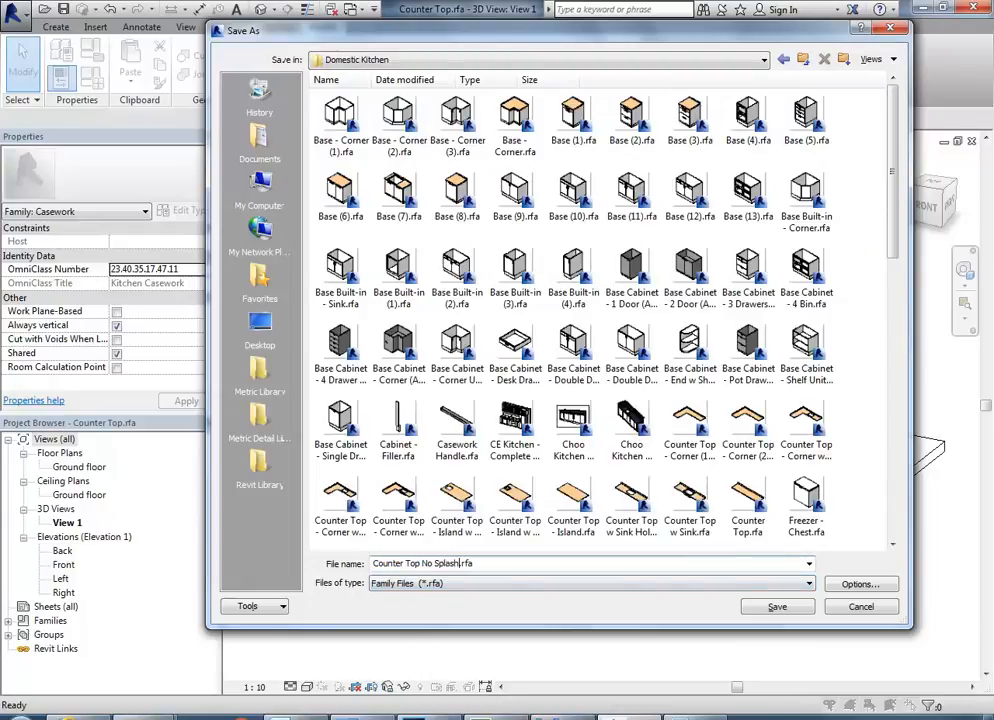
pyautogui.write('ck')
pyautogui.click(764, 607)
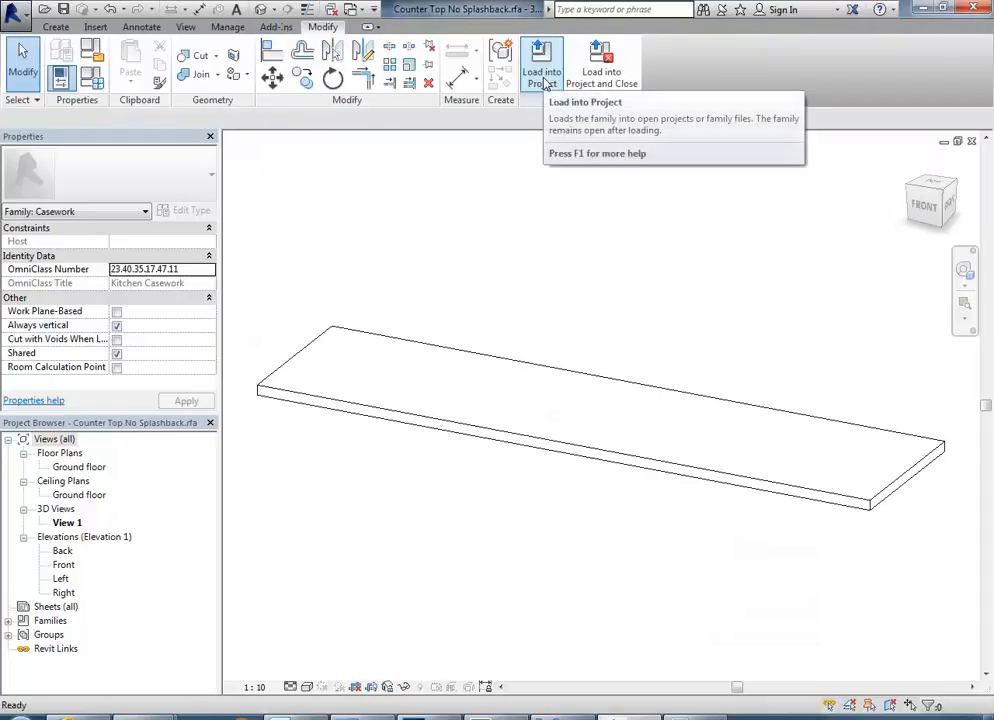
# Load the Counter Top No Splashback family into the Thurlow House v3 project and cancel placing a new instance.
pyautogui.click(537, 72)
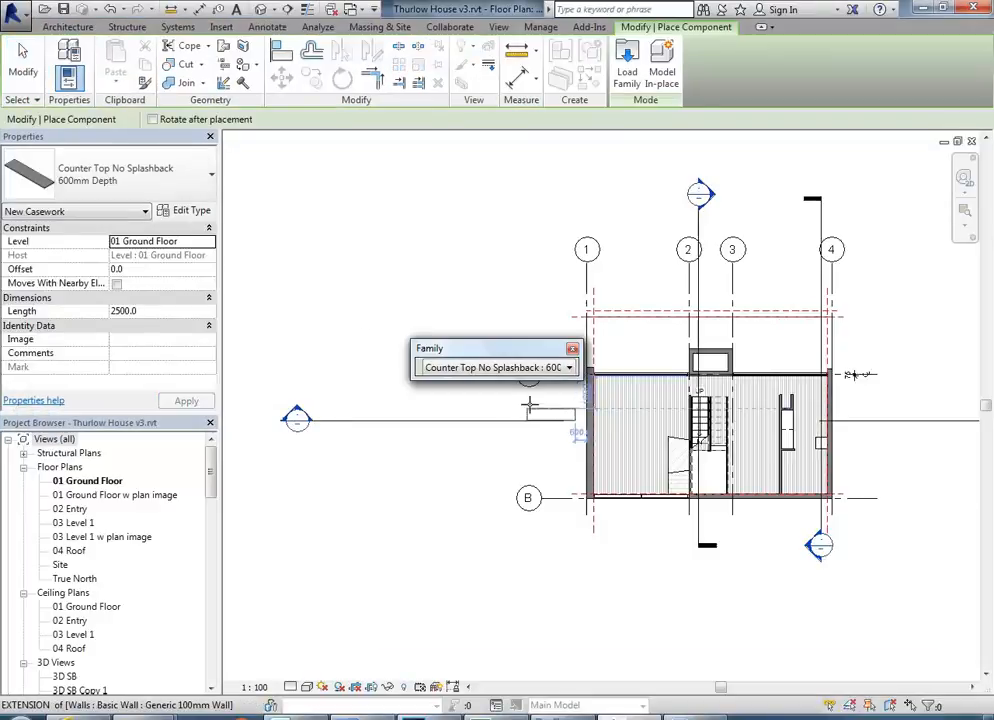
pyautogui.click(573, 349)
pyautogui.scroll(3, 593, 404)
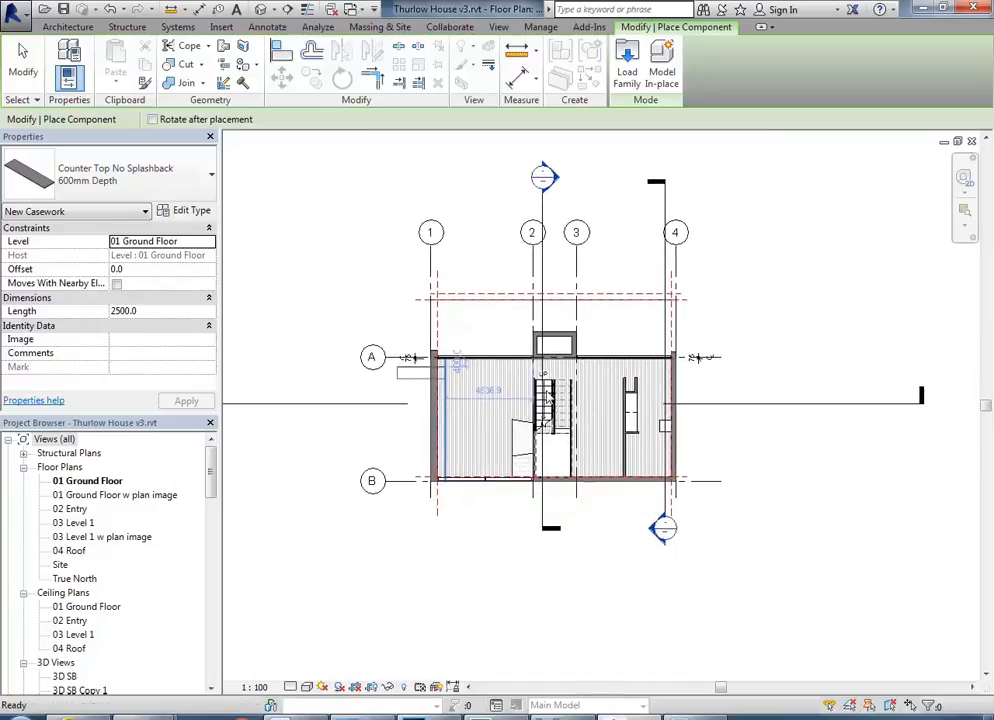
pyautogui.scroll(5, 593, 404)
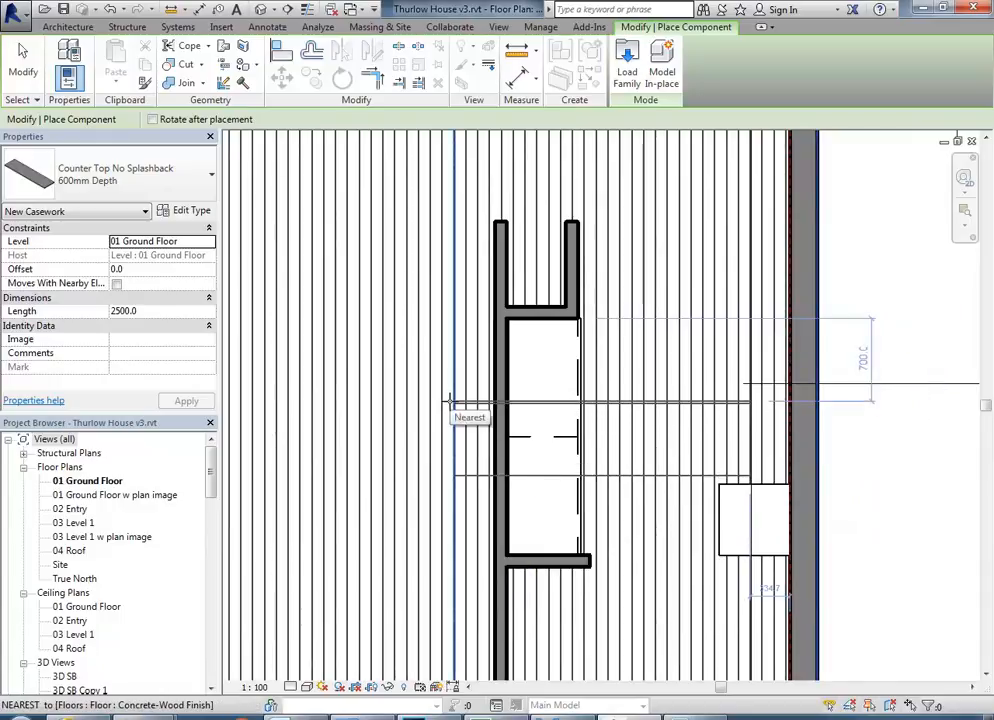
pyautogui.rightClick(452, 402)
pyautogui.click(464, 410)
# Return to the 3D SB Copy 1 view, select the kitchen counter top and open its list of types.
pyautogui.scroll(2, 488, 445)
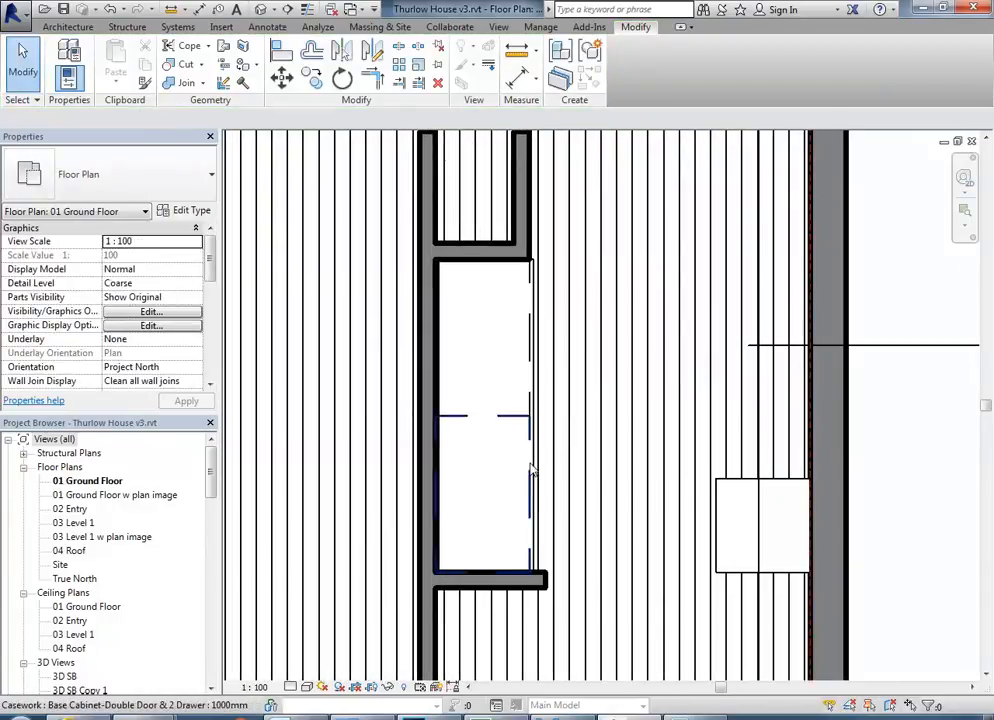
pyautogui.moveTo(212, 479); pyautogui.dragTo(211, 527)
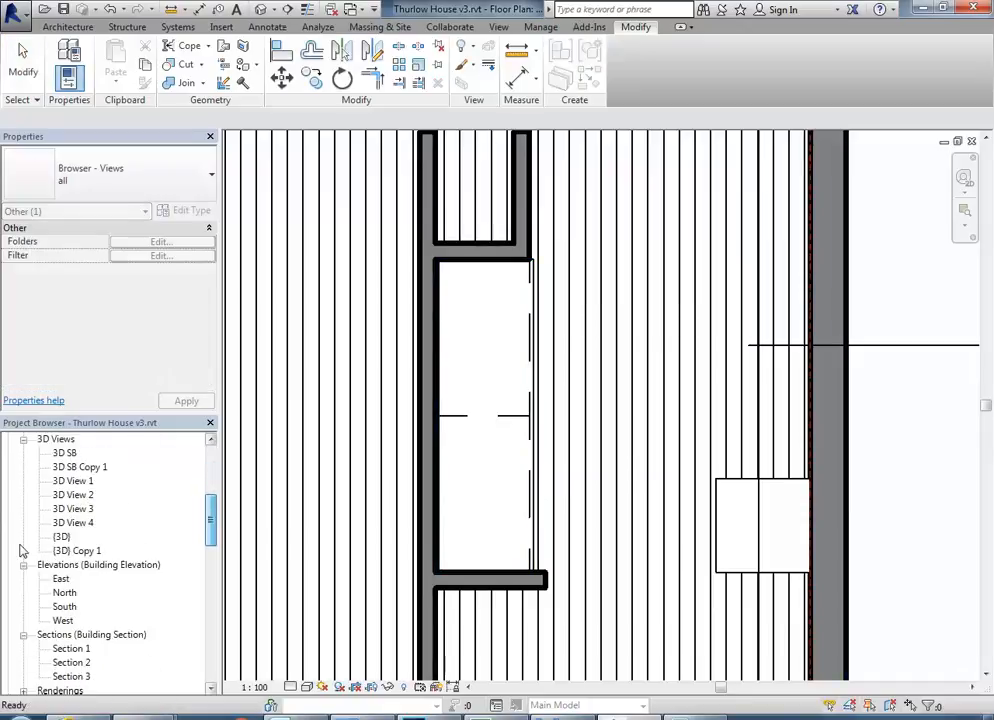
pyautogui.doubleClick(78, 467)
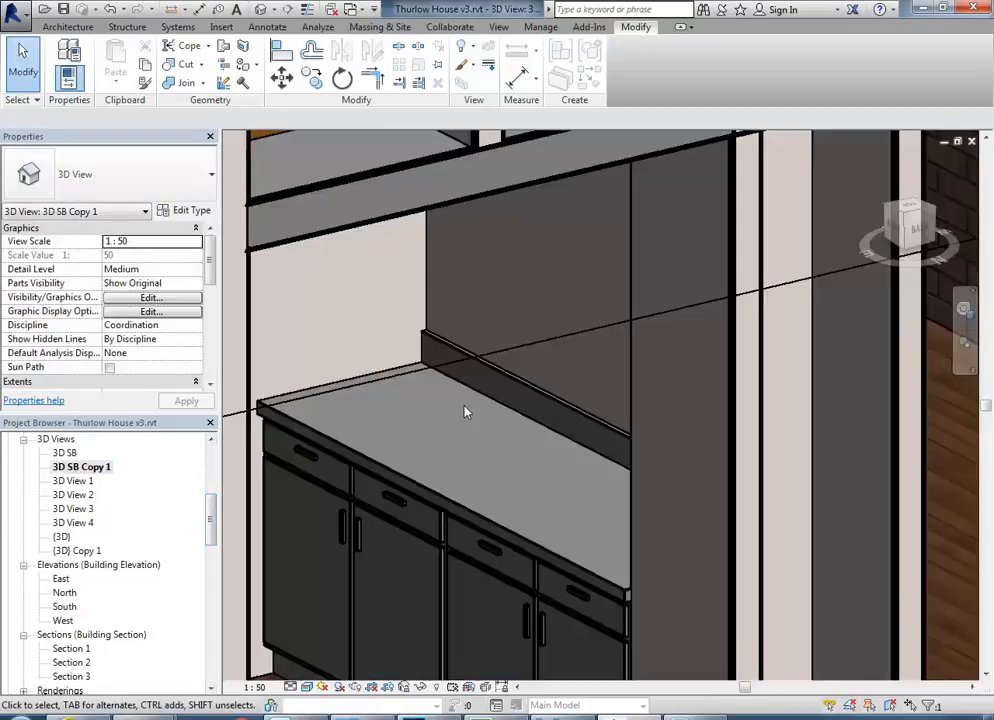
pyautogui.moveTo(464, 406); pyautogui.dragTo(514, 377, button='middle')
pyautogui.scroll(1, 514, 374)
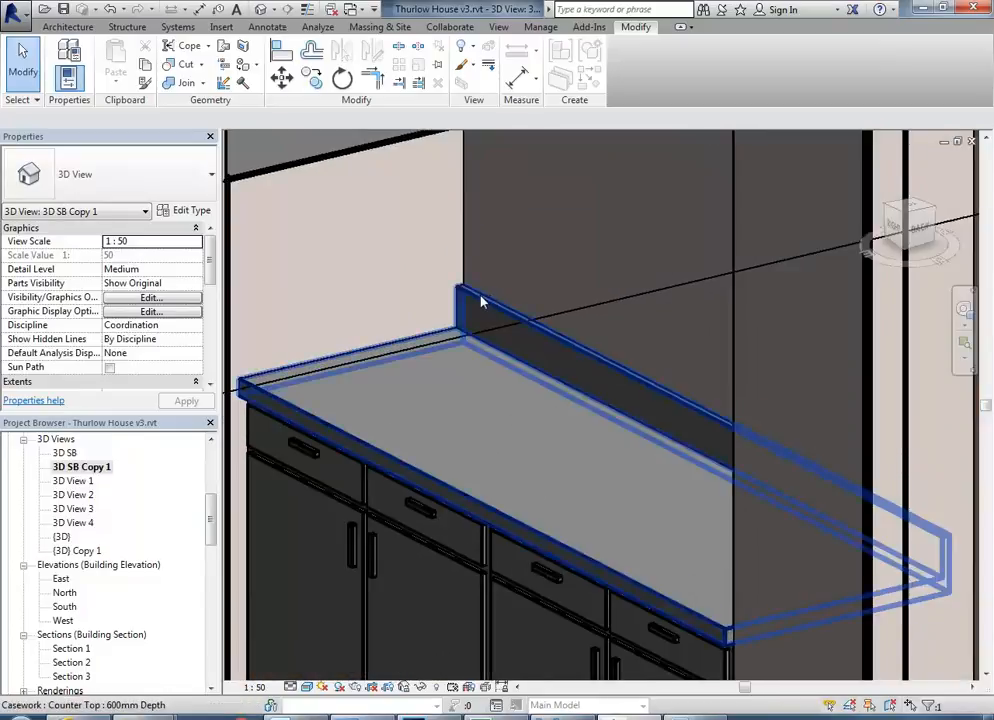
pyautogui.click(416, 388)
pyautogui.click(113, 178)
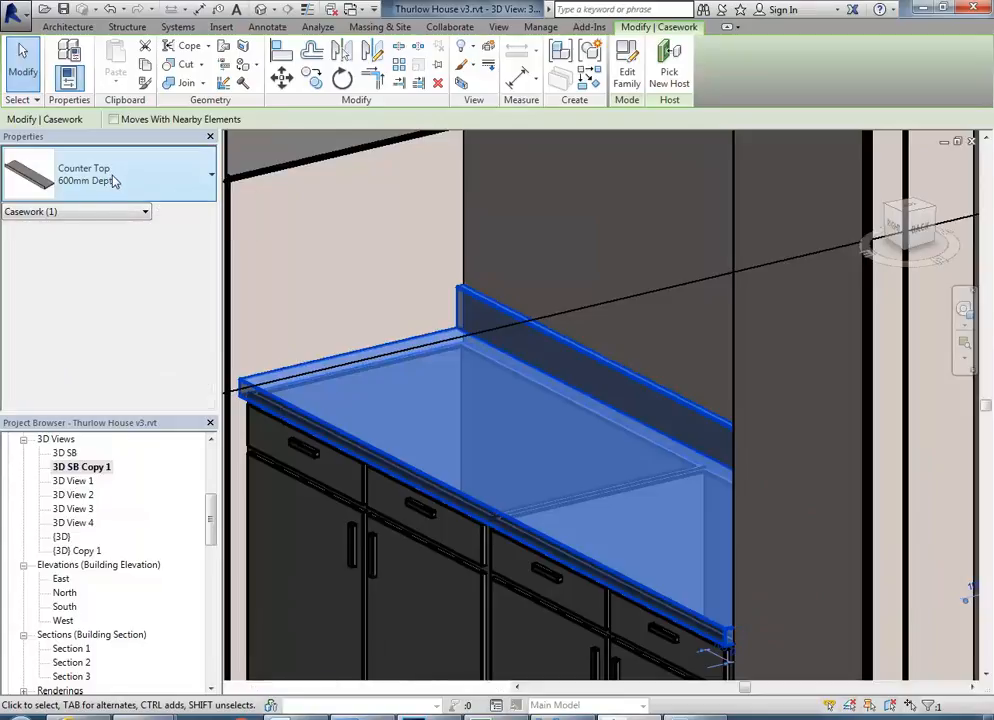
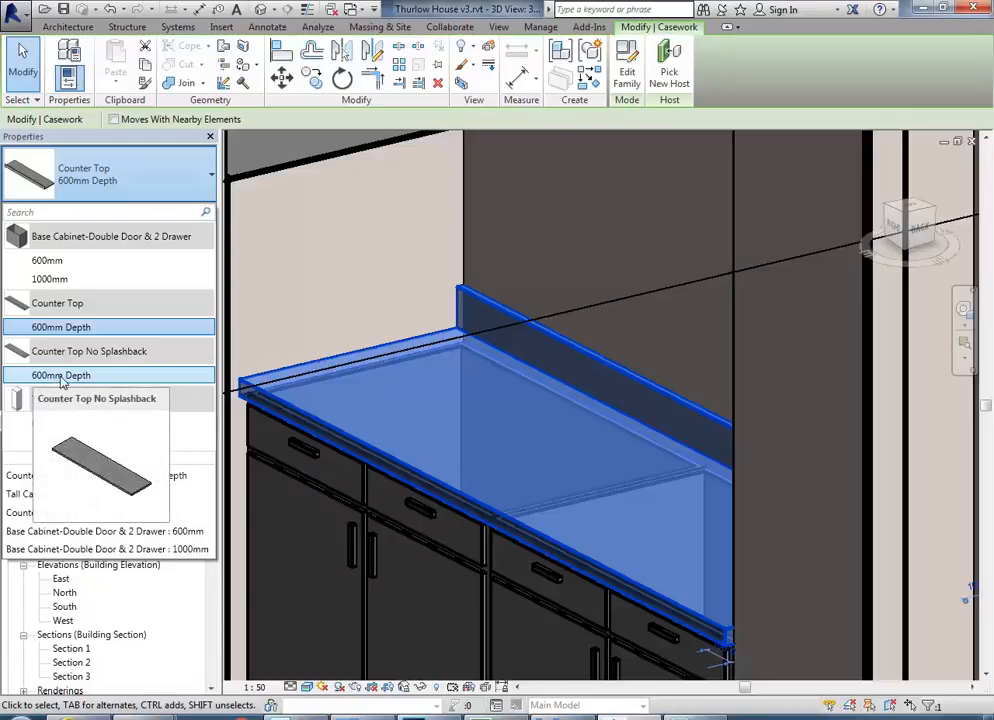
# Change the selected kitchen counter top to the Counter Top No Splashback 600mm Depth type.
pyautogui.click(61, 377)
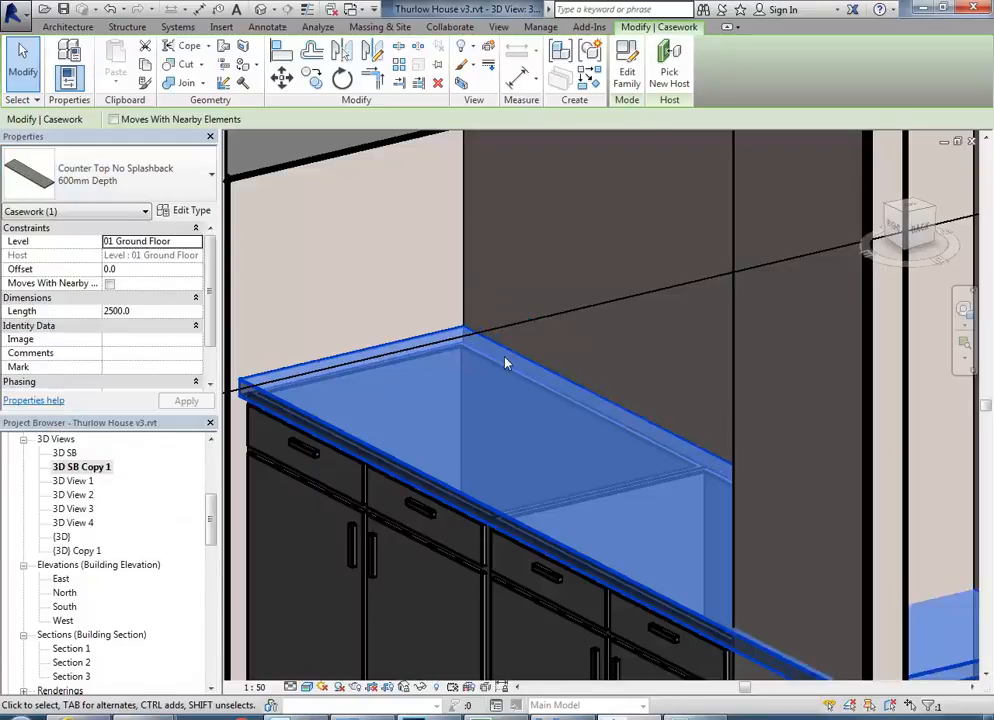
pyautogui.press('Escape')
pyautogui.scroll(-4, 548, 351)
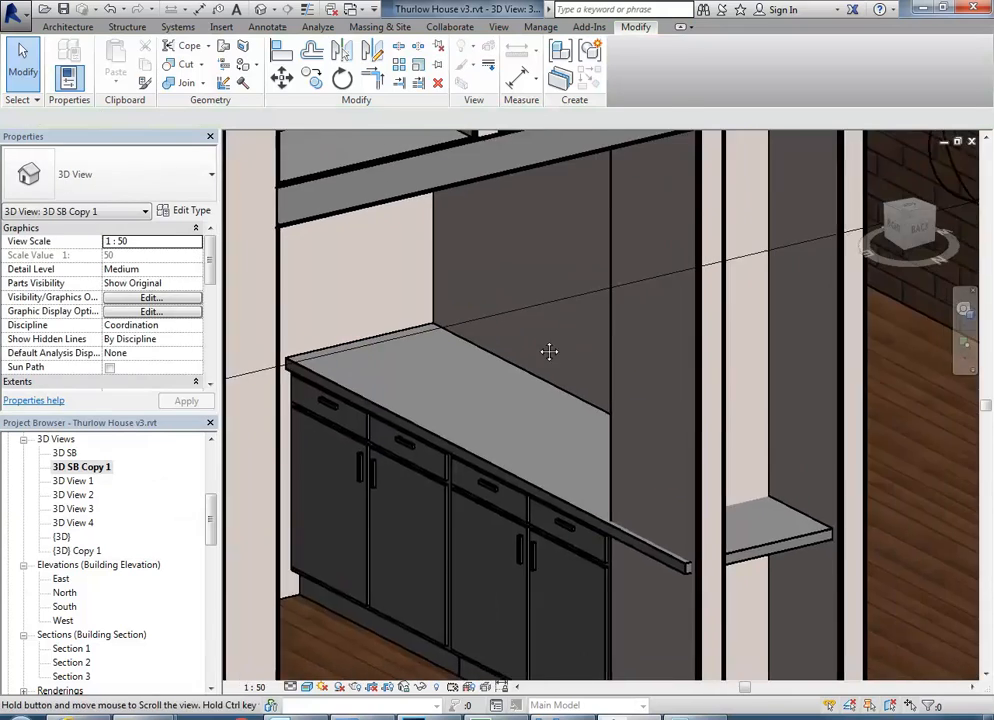
# Select the Generic 100mm wall behind the kitchen base cabinets and open its profile for editing.
pyautogui.keyDown('shift'); pyautogui.moveTo(590, 380); pyautogui.dragTo(462, 545, button='middle'); pyautogui.keyUp('shift')
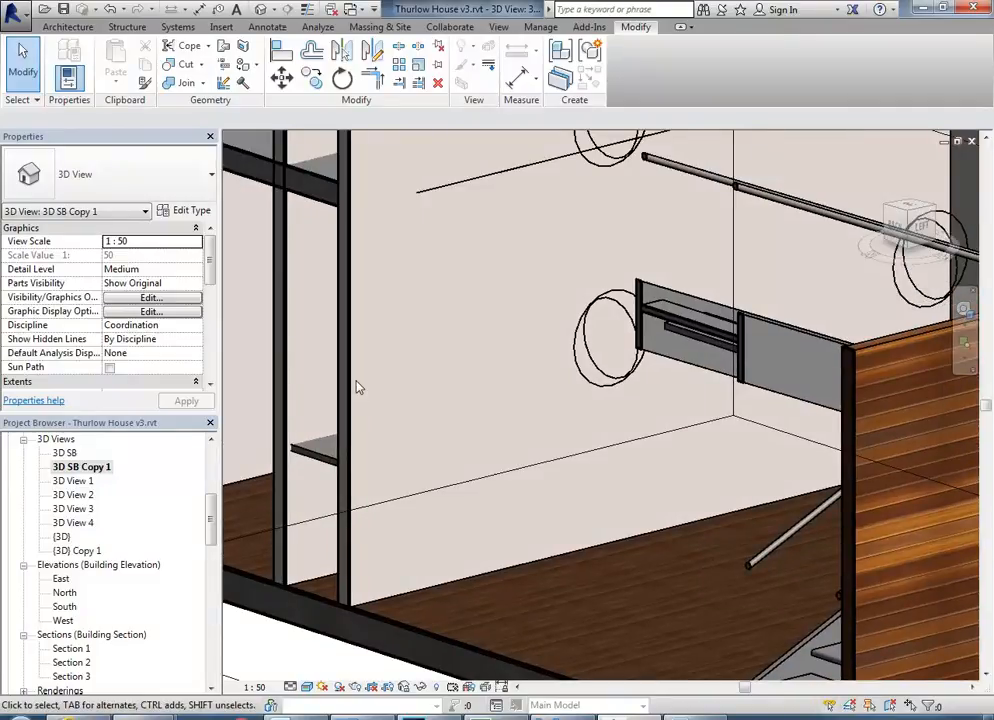
pyautogui.scroll(-2, 440, 430)
pyautogui.moveTo(450, 450); pyautogui.dragTo(514, 405, button='middle')
pyautogui.click(478, 552)
pyautogui.scroll(2, 500, 420)
pyautogui.scroll(1, 544, 446)
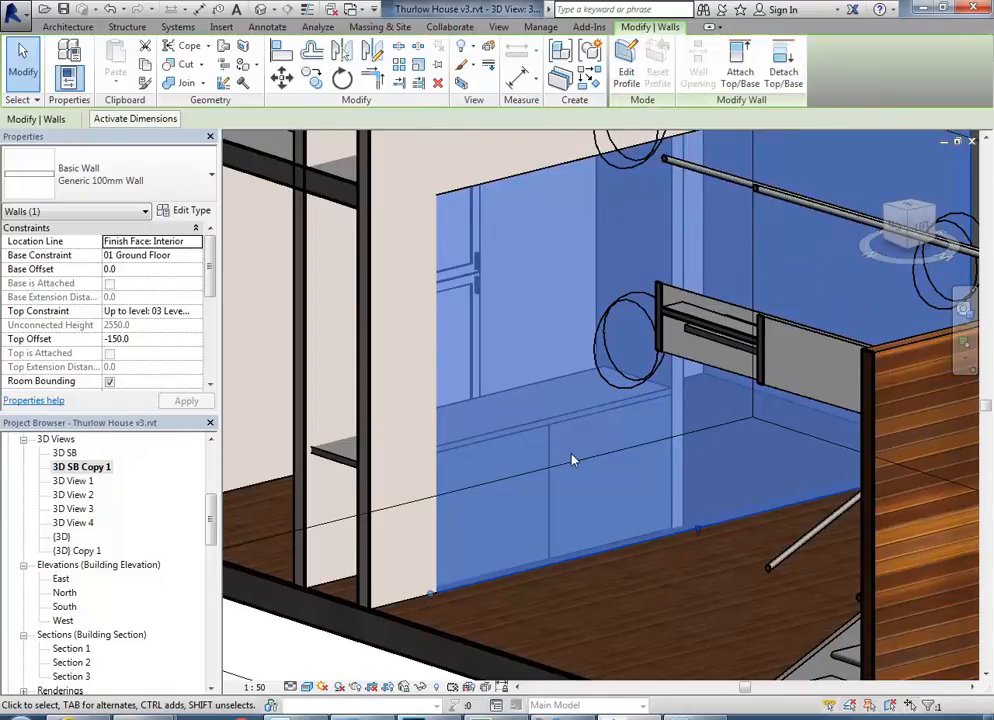
pyautogui.click(636, 64)
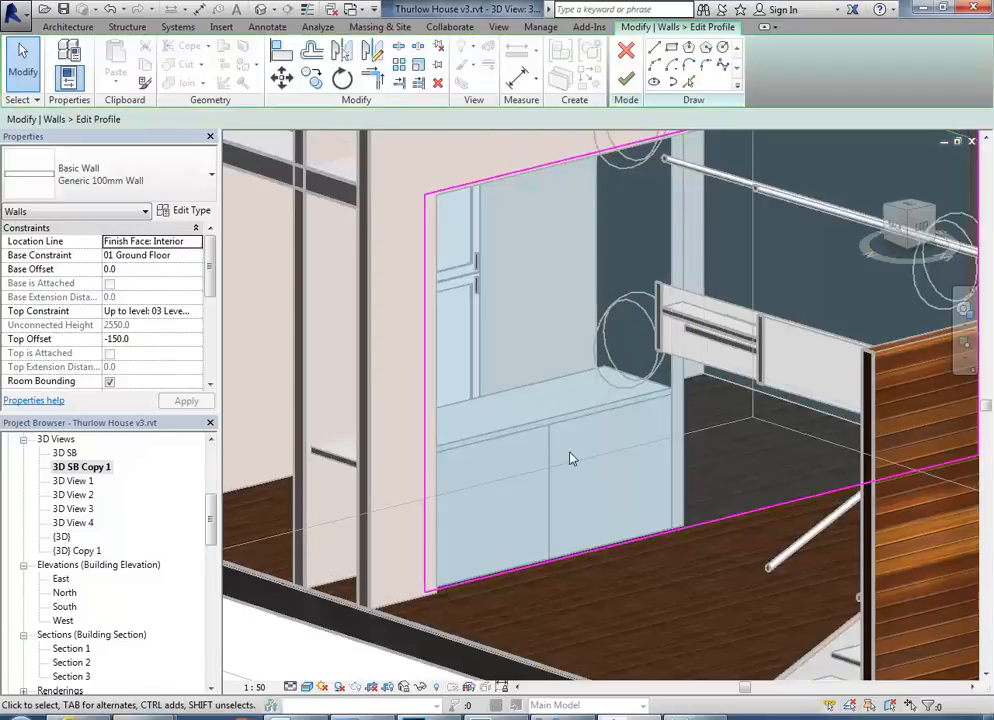
# Inspect the wall profile around the counter and compare it with the serving opening in reference photo 03a.jpg.
pyautogui.moveTo(525, 410)
pyautogui.mouseDown(button='middle')
pyautogui.moveTo(557, 406)
pyautogui.moveTo(512, 441)
pyautogui.moveTo(468, 388)
pyautogui.moveTo(515, 402)
pyautogui.mouseUp(button='middle')
pyautogui.scroll(1, 549, 399)
pyautogui.scroll(1, 548, 399)
pyautogui.scroll(-2, 548, 399)
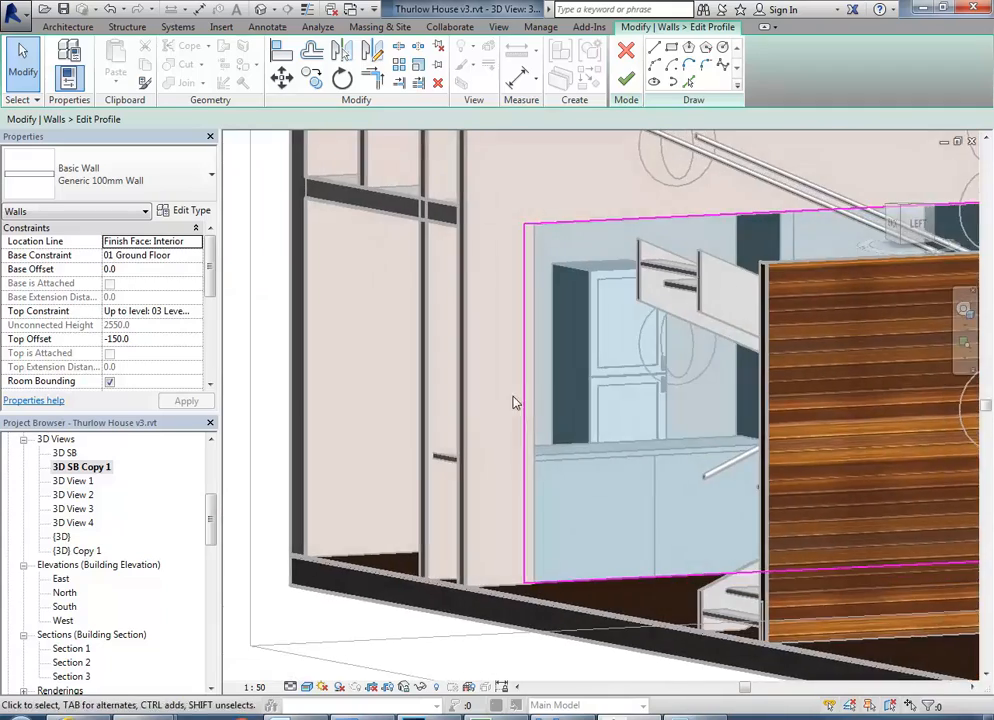
pyautogui.scroll(3, 499, 501)
pyautogui.moveTo(528, 526); pyautogui.dragTo(465, 458, button='middle')
pyautogui.keyDown('shift'); pyautogui.moveTo(400, 410); pyautogui.dragTo(391, 375, button='middle'); pyautogui.keyUp('shift')
pyautogui.keyDown('shift'); pyautogui.moveTo(426, 411); pyautogui.dragTo(427, 405, button='middle'); pyautogui.keyUp('shift')
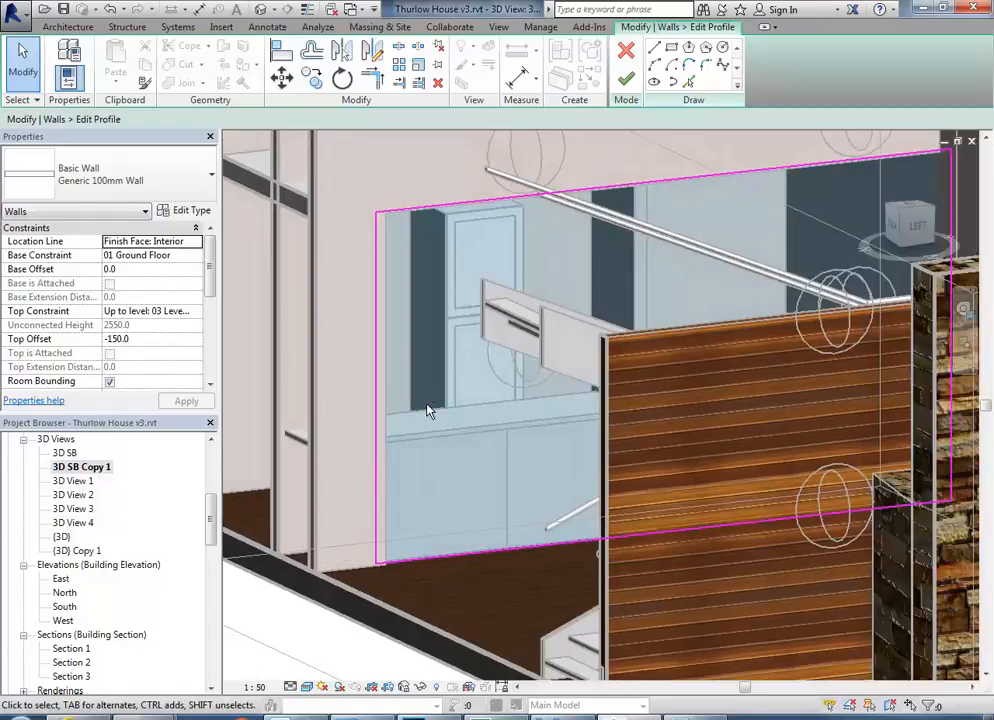
pyautogui.scroll(1, 427, 406)
pyautogui.hotkey('alt', 'Tab')
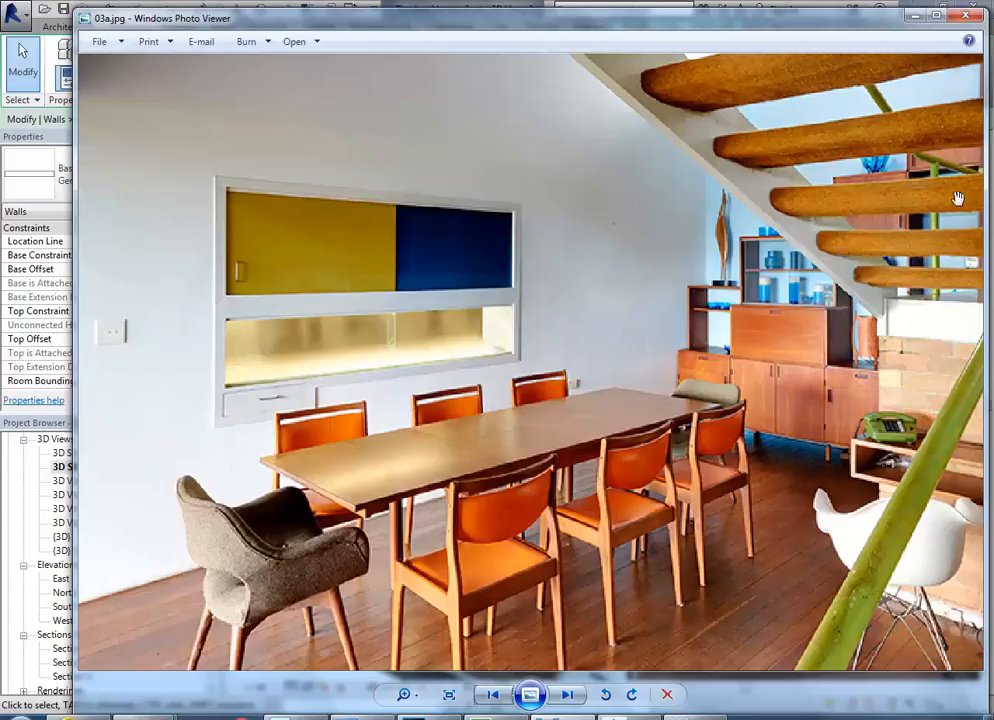
pyautogui.click(915, 16)
# Add a profile line for the opening's sill by picking the rear edge of the counter top with zero offset.
pyautogui.moveTo(424, 361); pyautogui.dragTo(391, 393, button='middle')
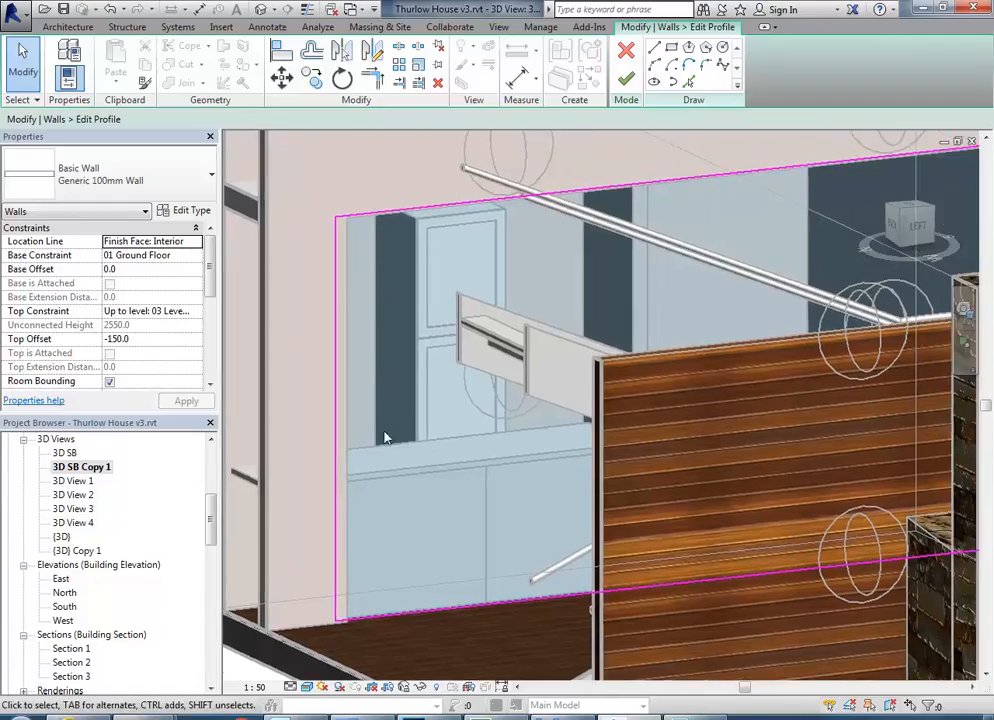
pyautogui.scroll(1, 384, 432)
pyautogui.scroll(-3, 386, 437)
pyautogui.keyDown('shift'); pyautogui.moveTo(422, 450); pyautogui.dragTo(528, 461, button='middle'); pyautogui.keyUp('shift')
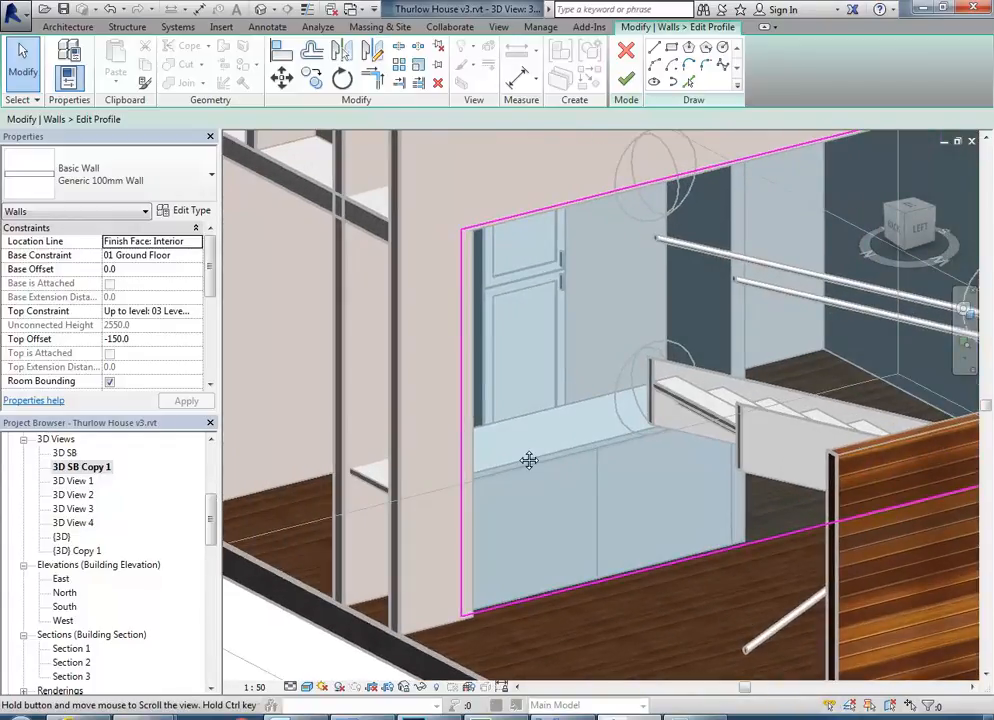
pyautogui.click(689, 83)
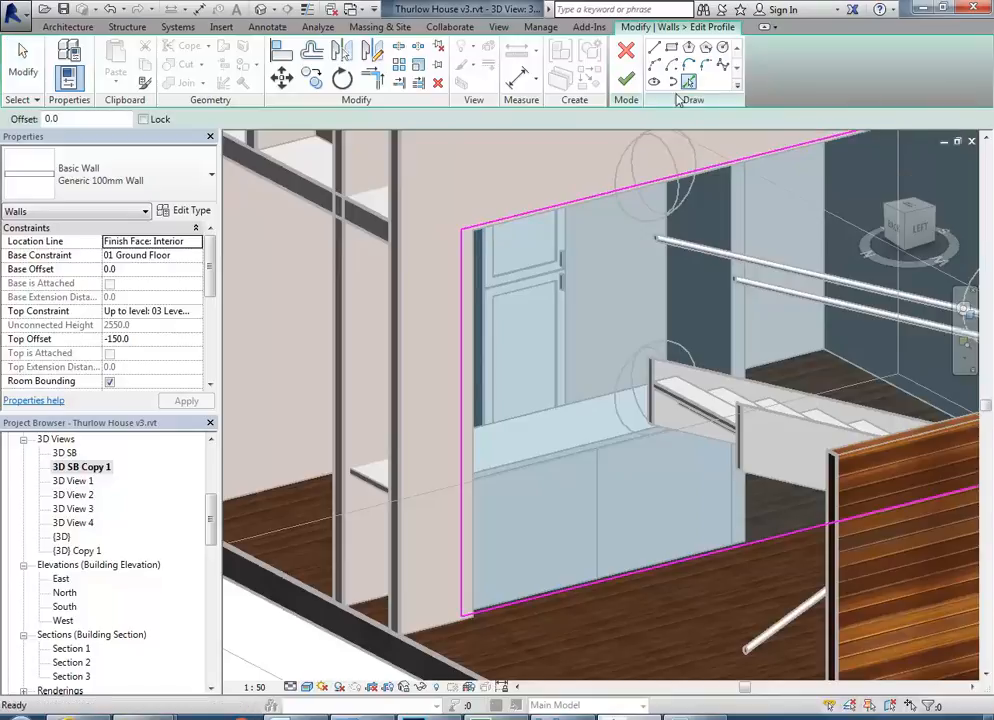
pyautogui.click(560, 455)
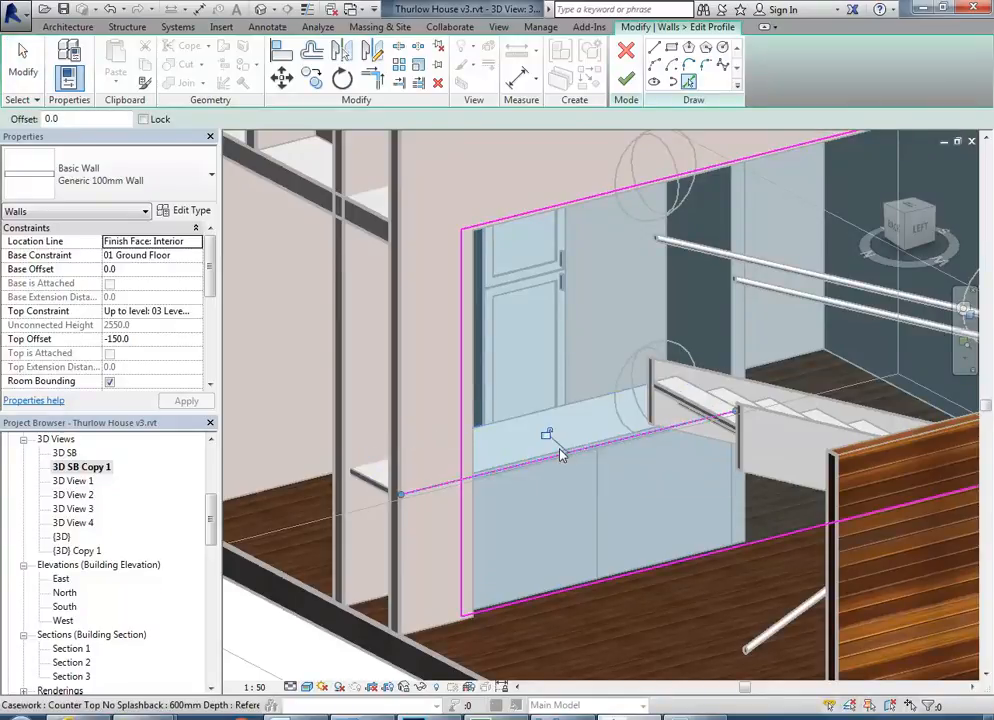
pyautogui.keyDown('shift'); pyautogui.moveTo(537, 410); pyautogui.dragTo(630, 410, button='middle'); pyautogui.keyUp('shift')
pyautogui.scroll(5, 655, 390)
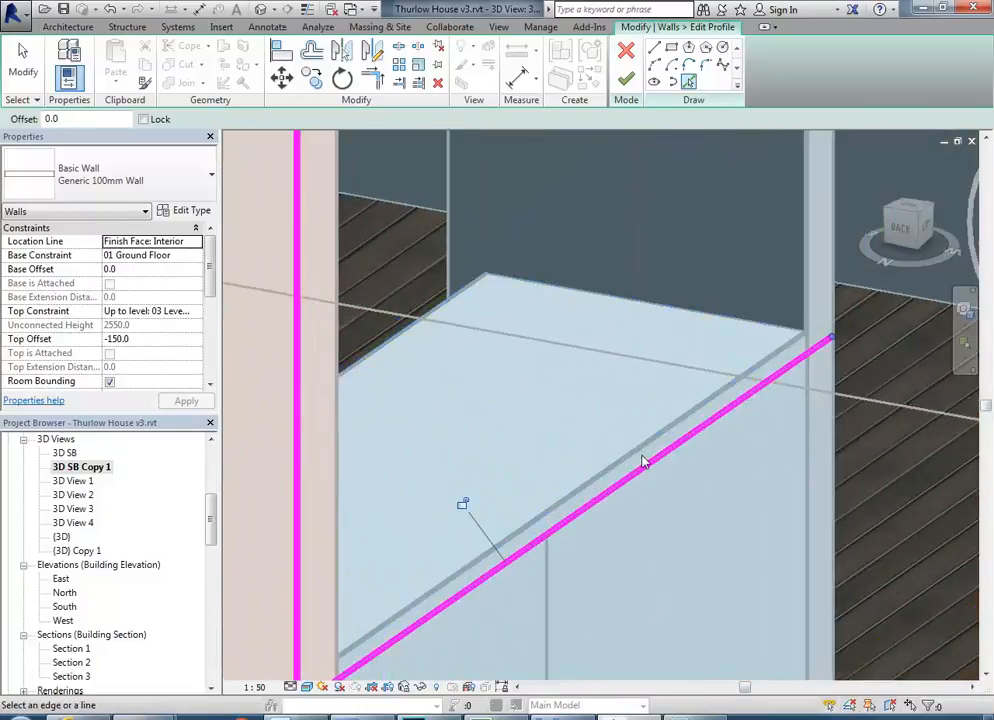
# Add two vertical profile lines for the opening by picking the wall edges at both ends of the counter.
pyautogui.scroll(-2, 573, 390)
pyautogui.keyDown('shift'); pyautogui.moveTo(577, 397); pyautogui.dragTo(544, 406, button='middle'); pyautogui.keyUp('shift')
pyautogui.scroll(-2, 555, 395)
pyautogui.click(687, 278)
pyautogui.moveTo(333, 318)
pyautogui.keyDown('shift'); pyautogui.mouseDown(button='middle')
pyautogui.moveTo(382, 437)
pyautogui.moveTo(519, 290)
pyautogui.moveTo(351, 232)
pyautogui.moveTo(339, 333)
pyautogui.moveTo(406, 422)
pyautogui.moveTo(377, 406)
pyautogui.moveTo(384, 390)
pyautogui.mouseUp(button='middle'); pyautogui.keyUp('shift')
pyautogui.scroll(3, 383, 390)
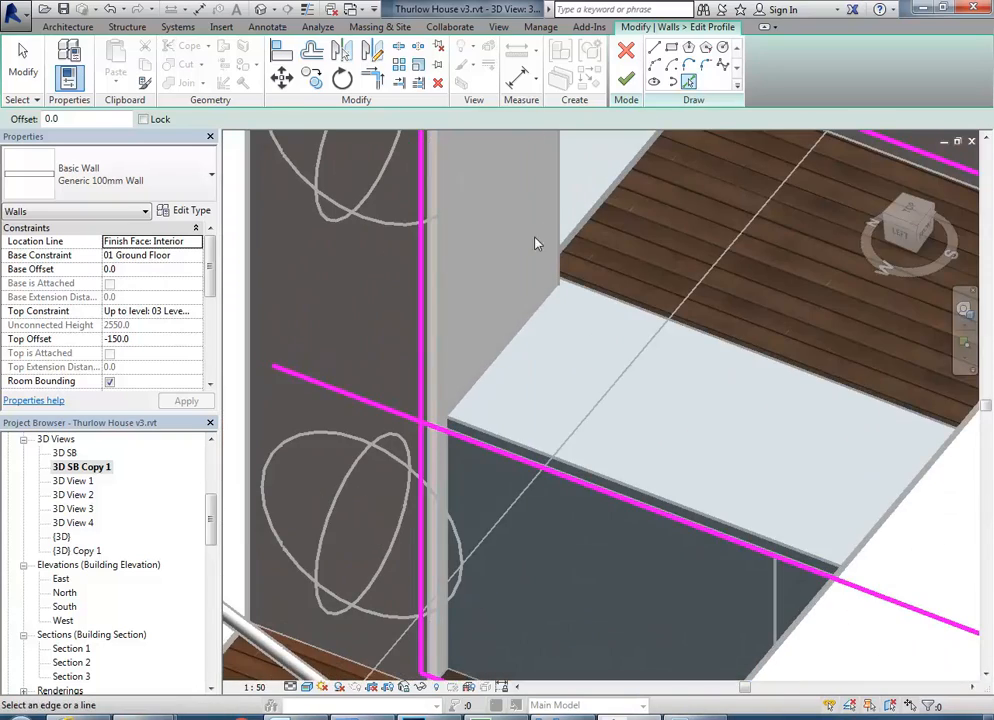
pyautogui.scroll(-2, 556, 228)
pyautogui.moveTo(551, 238); pyautogui.dragTo(526, 325, button='middle')
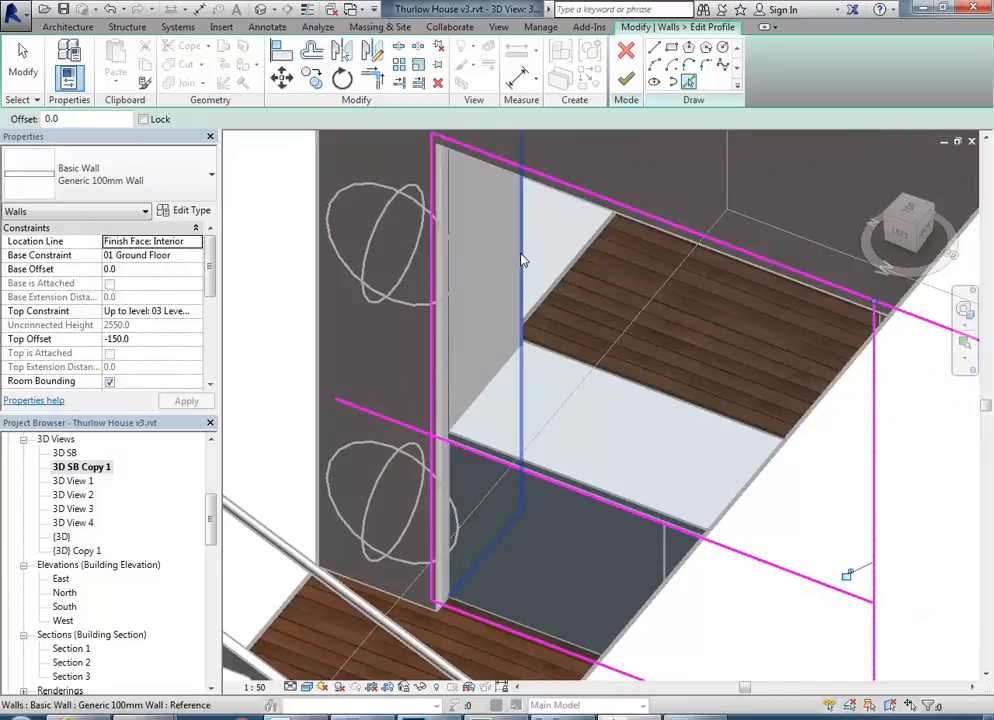
pyautogui.click(521, 260)
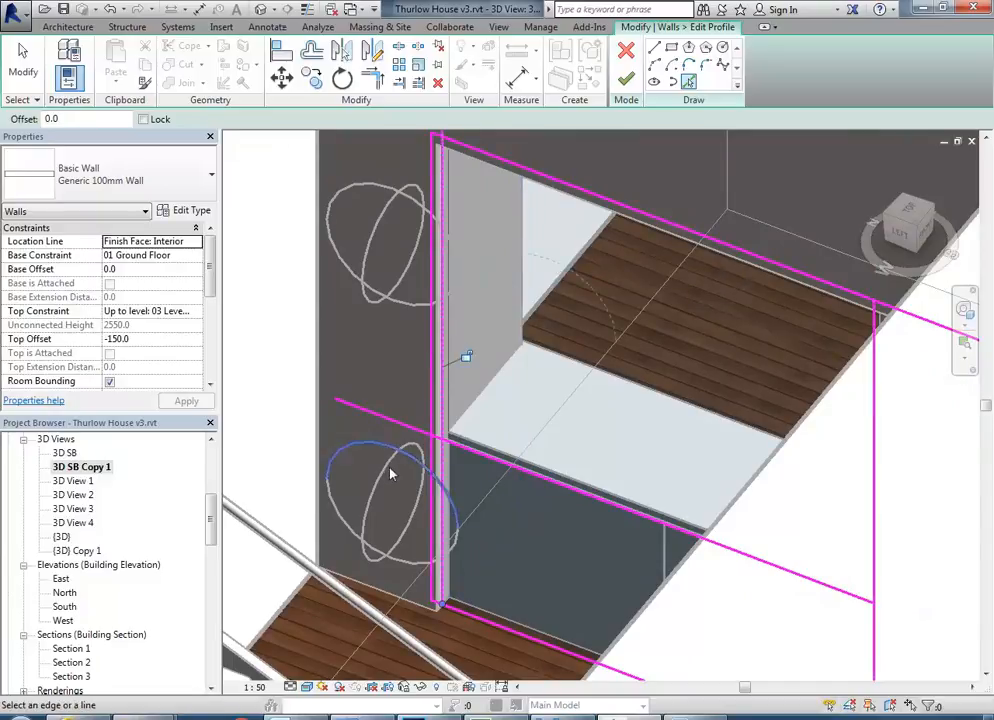
# Check photo 03a.jpg and add the opening's head line by picking the counter top edge with a 1000 mm offset above it.
pyautogui.keyDown('shift'); pyautogui.moveTo(384, 467); pyautogui.dragTo(493, 423, button='middle'); pyautogui.keyUp('shift')
pyautogui.scroll(3, 454, 447)
pyautogui.scroll(3, 495, 411)
pyautogui.click(550, 716)
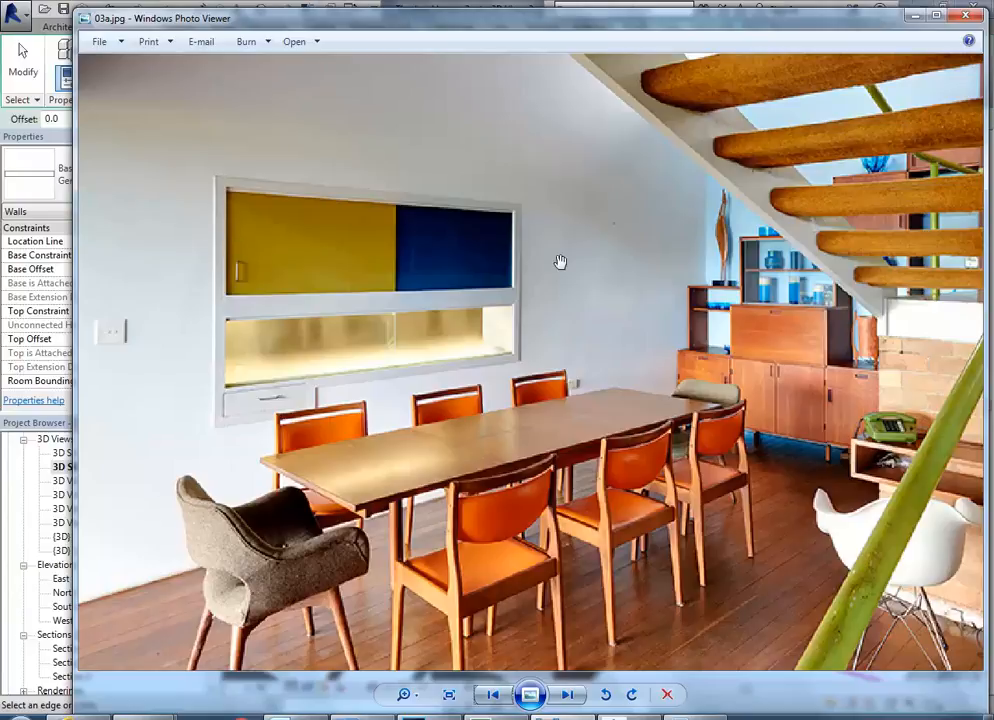
pyautogui.click(914, 15)
pyautogui.keyDown('shift'); pyautogui.moveTo(593, 295); pyautogui.dragTo(672, 330, button='middle'); pyautogui.keyUp('shift')
pyautogui.scroll(1, 485, 339)
pyautogui.moveTo(485, 339); pyautogui.dragTo(488, 337, button='middle')
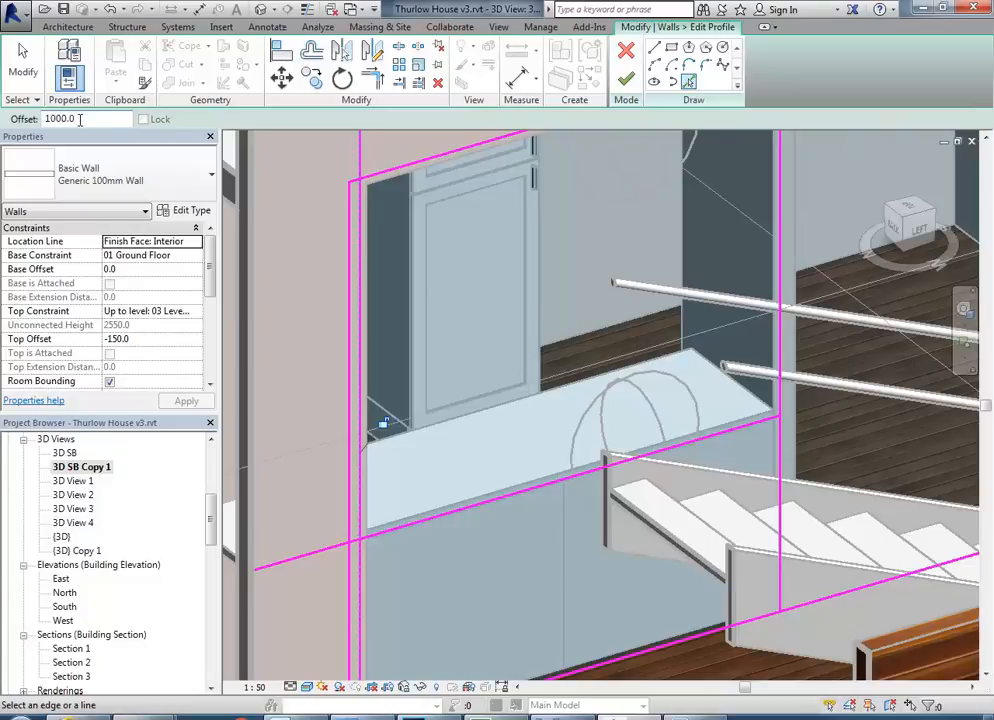
pyautogui.click(493, 508)
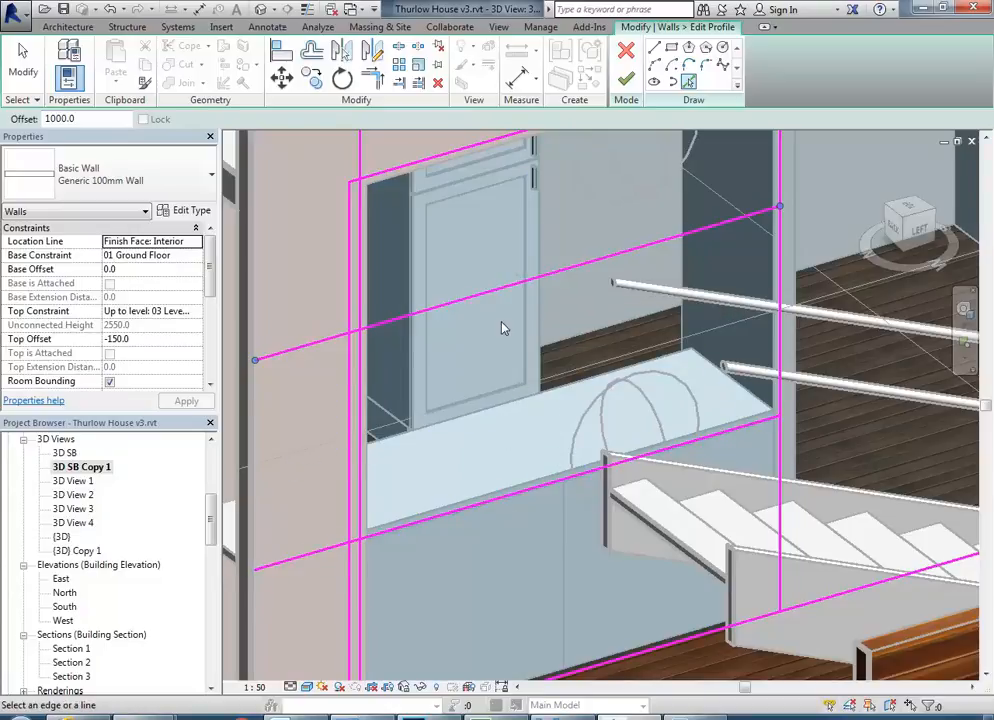
# Trim the four picked lines to corners so they form a closed opening above the counter.
pyautogui.click(372, 82)
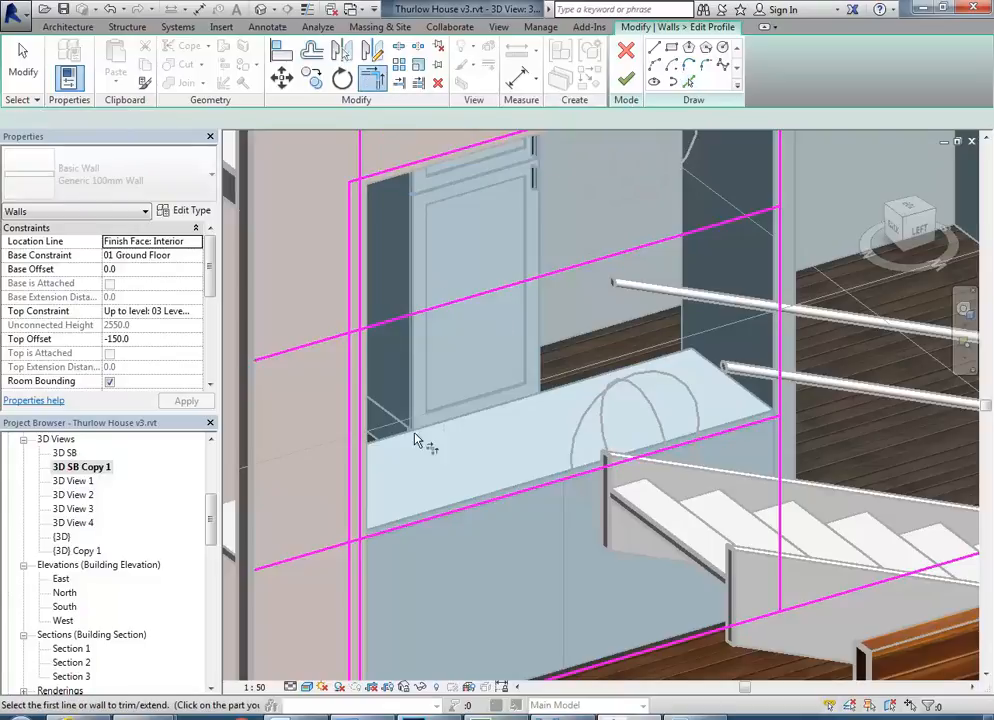
pyautogui.click(421, 523)
pyautogui.click(361, 440)
pyautogui.click(361, 416)
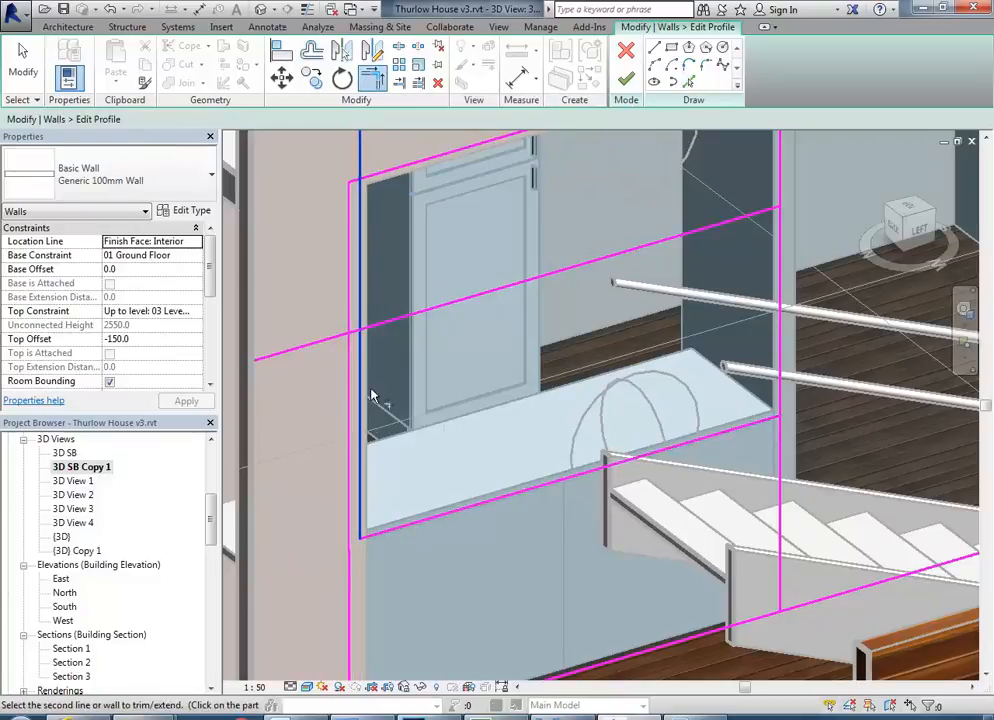
pyautogui.click(416, 316)
pyautogui.click(763, 240)
pyautogui.click(702, 436)
pyautogui.scroll(-2, 529, 386)
pyautogui.moveTo(611, 445)
pyautogui.keyDown('shift'); pyautogui.mouseDown(button='middle')
pyautogui.moveTo(517, 438)
pyautogui.moveTo(703, 362)
pyautogui.moveTo(632, 400)
pyautogui.moveTo(449, 440)
pyautogui.moveTo(455, 526)
pyautogui.moveTo(326, 410)
pyautogui.moveTo(368, 402)
pyautogui.moveTo(511, 555)
pyautogui.moveTo(728, 413)
pyautogui.moveTo(777, 395)
pyautogui.moveTo(721, 365)
pyautogui.moveTo(772, 339)
pyautogui.moveTo(688, 317)
pyautogui.moveTo(720, 305)
pyautogui.moveTo(650, 400)
pyautogui.moveTo(555, 492)
pyautogui.moveTo(415, 501)
pyautogui.moveTo(386, 582)
pyautogui.moveTo(417, 434)
pyautogui.moveTo(477, 474)
pyautogui.moveTo(624, 467)
pyautogui.moveTo(697, 428)
pyautogui.moveTo(623, 428)
pyautogui.moveTo(699, 361)
pyautogui.moveTo(743, 354)
pyautogui.moveTo(788, 380)
pyautogui.moveTo(695, 339)
pyautogui.moveTo(450, 508)
pyautogui.moveTo(377, 521)
pyautogui.moveTo(544, 484)
pyautogui.moveTo(659, 492)
pyautogui.moveTo(626, 433)
pyautogui.mouseUp(button='middle'); pyautogui.keyUp('shift')
pyautogui.moveTo(566, 513); pyautogui.dragTo(564, 539, button='middle')
pyautogui.scroll(2, 564, 539)
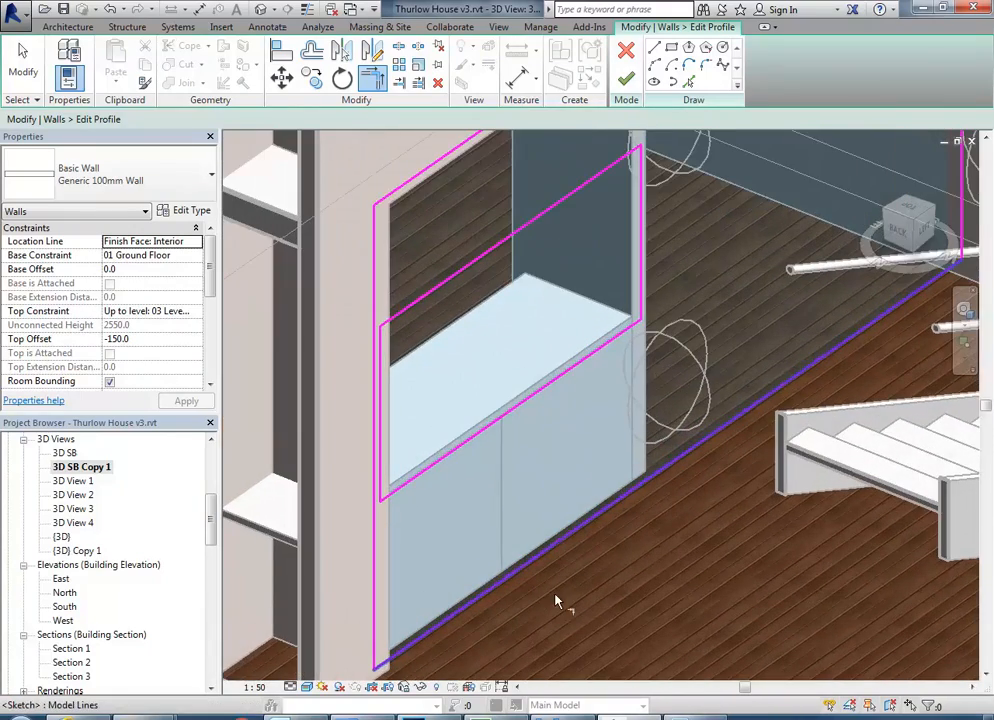
# Finish the wall profile edit, unjoin the conflicting elements and deselect the wall.
pyautogui.click(627, 81)
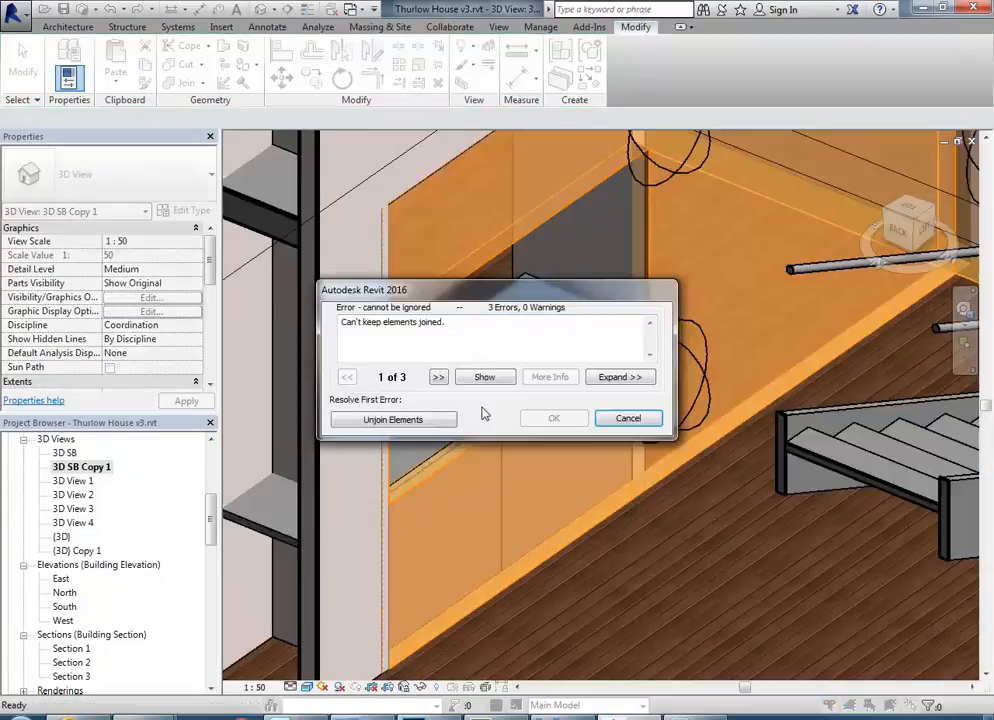
pyautogui.moveTo(522, 291); pyautogui.dragTo(684, 255)
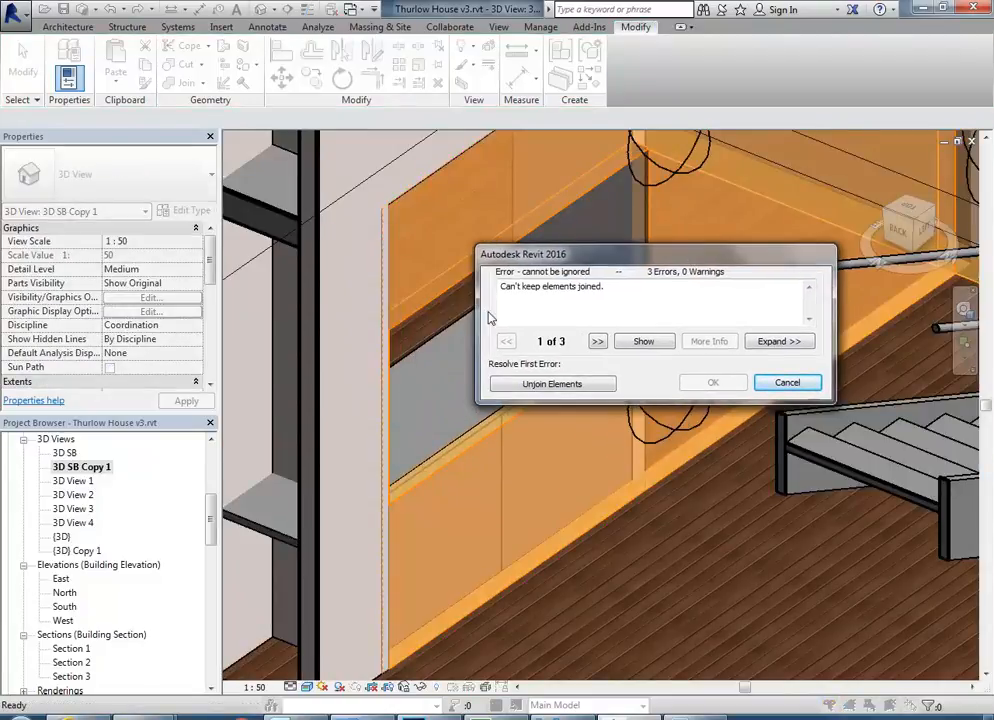
pyautogui.click(560, 385)
pyautogui.click(490, 450)
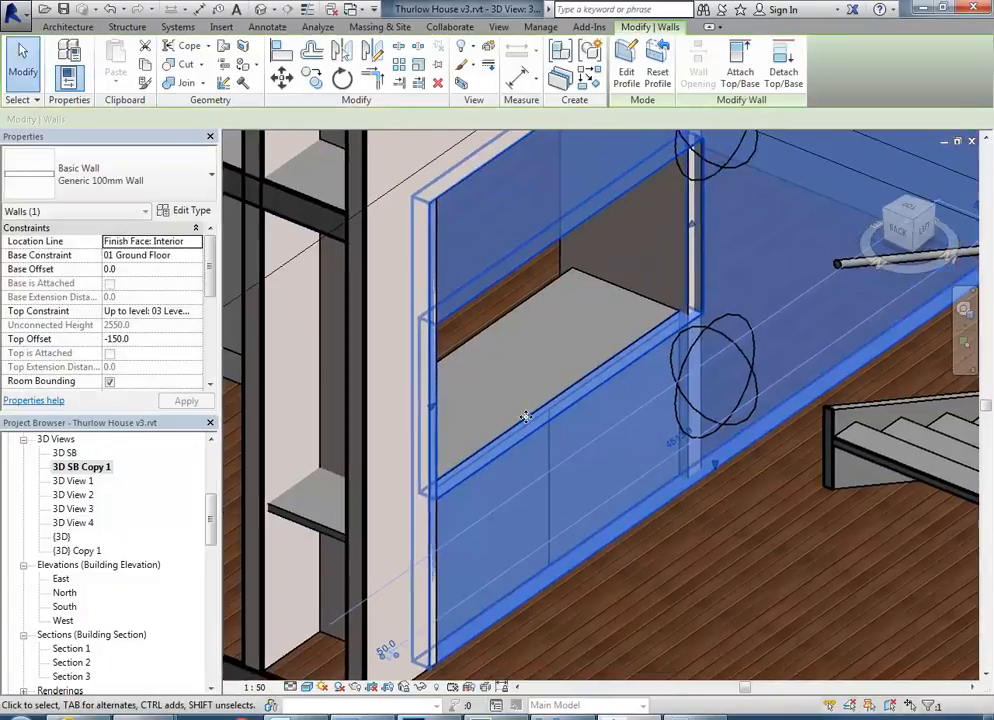
pyautogui.scroll(3, 465, 392)
pyautogui.press('Escape')
pyautogui.scroll(2, 485, 394)
pyautogui.scroll(-3, 486, 395)
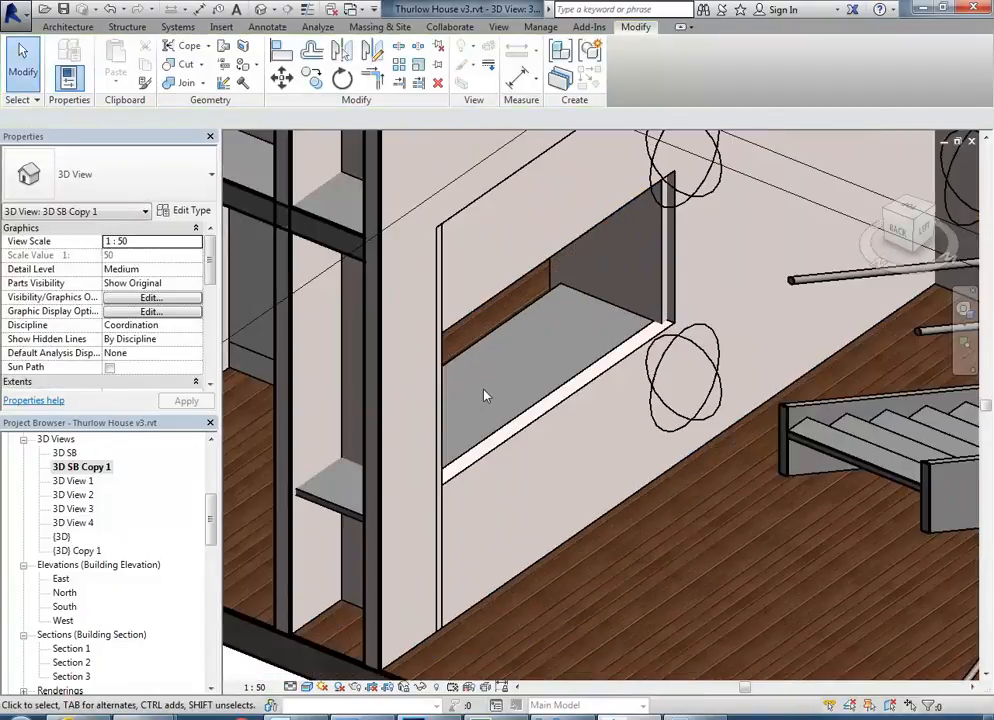
# Identify the short wall beside the new opening and show its corner in the 01 Ground Floor plan.
pyautogui.click(380, 404)
pyautogui.scroll(1, 424, 443)
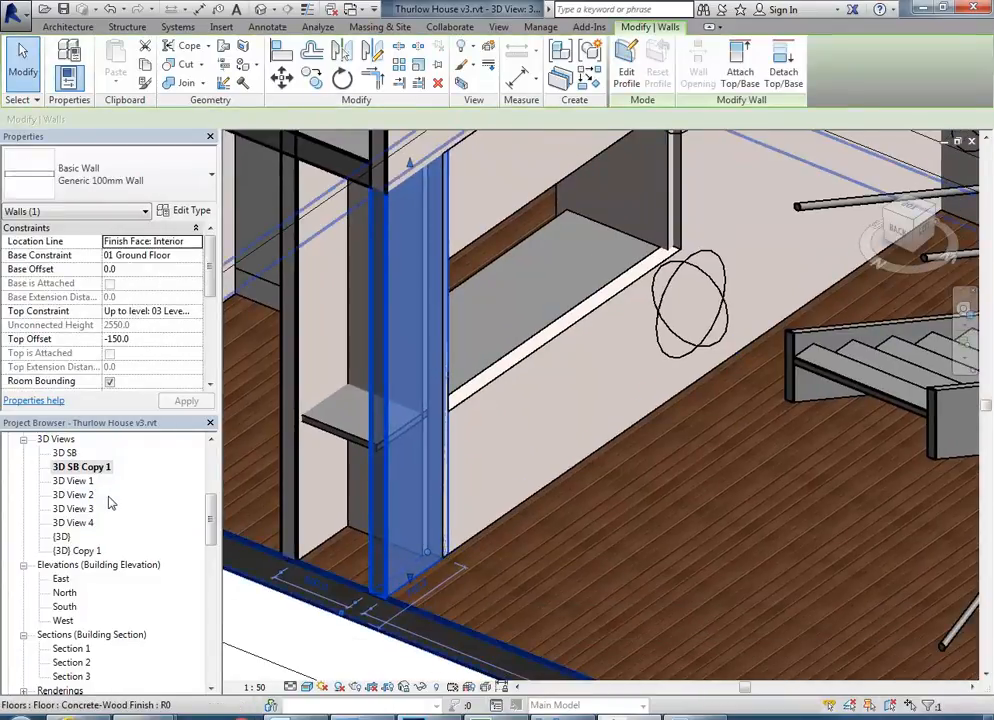
pyautogui.press('Escape')
pyautogui.moveTo(211, 537); pyautogui.dragTo(206, 467)
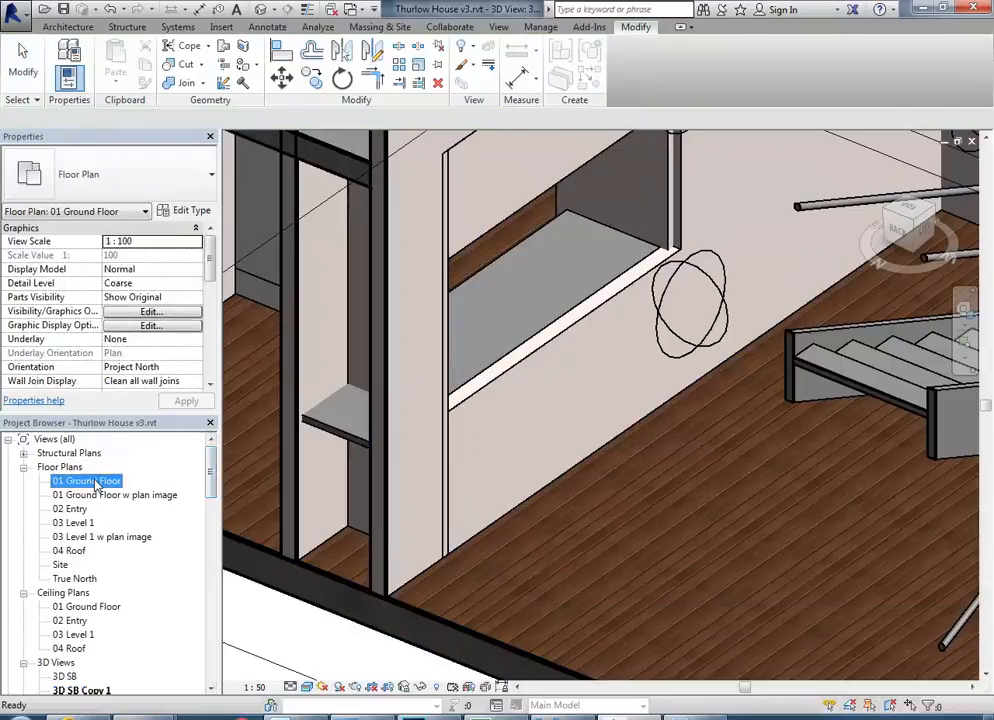
pyautogui.doubleClick(88, 480)
pyautogui.scroll(5, 554, 442)
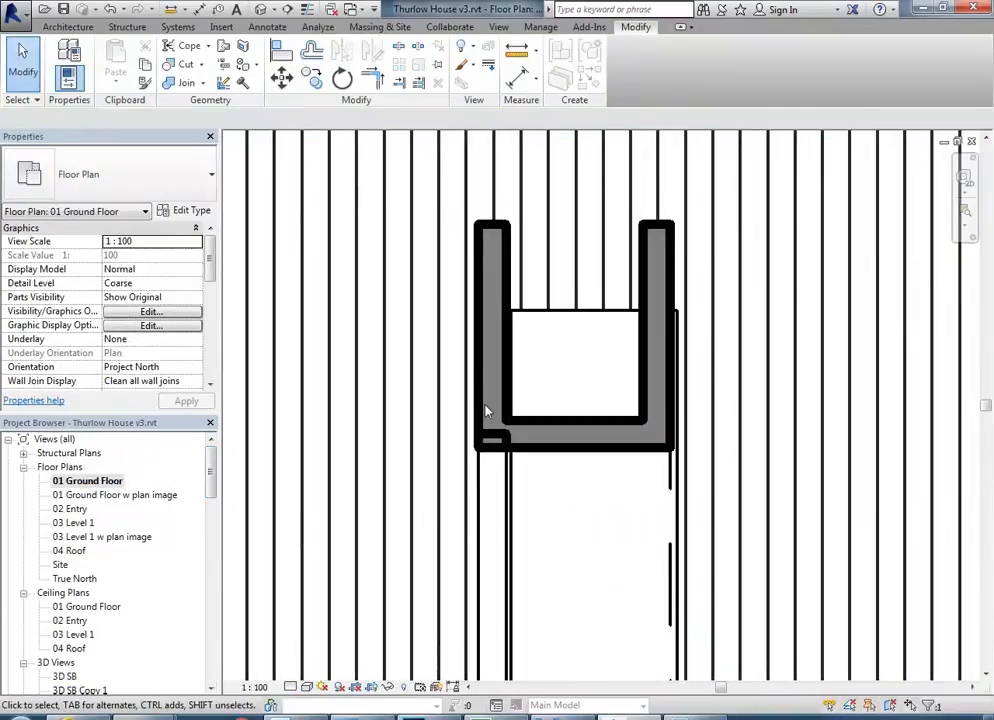
# Disallow the join at the short wall's end where it meets the perpendicular wall and deselect it.
pyautogui.click(503, 441)
pyautogui.scroll(3, 503, 441)
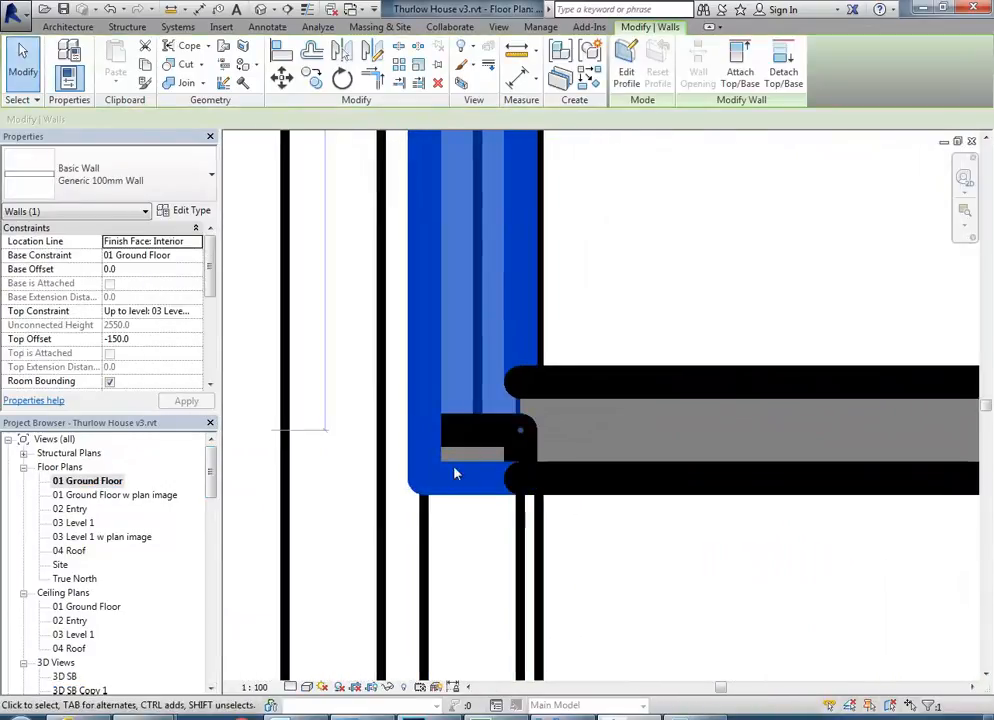
pyautogui.rightClick(522, 434)
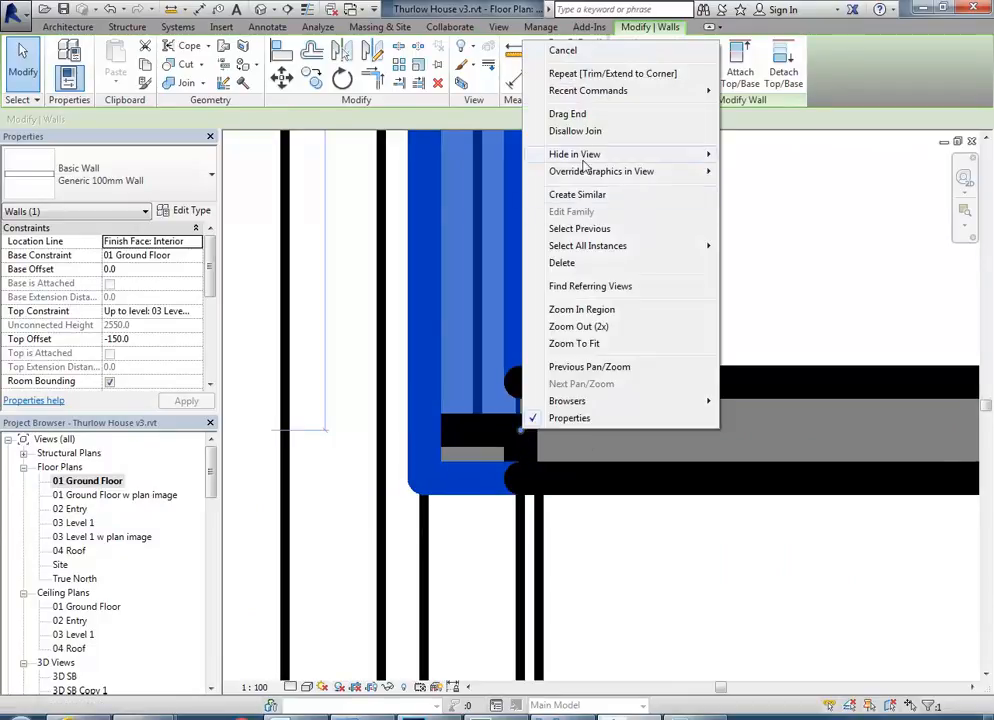
pyautogui.click(574, 131)
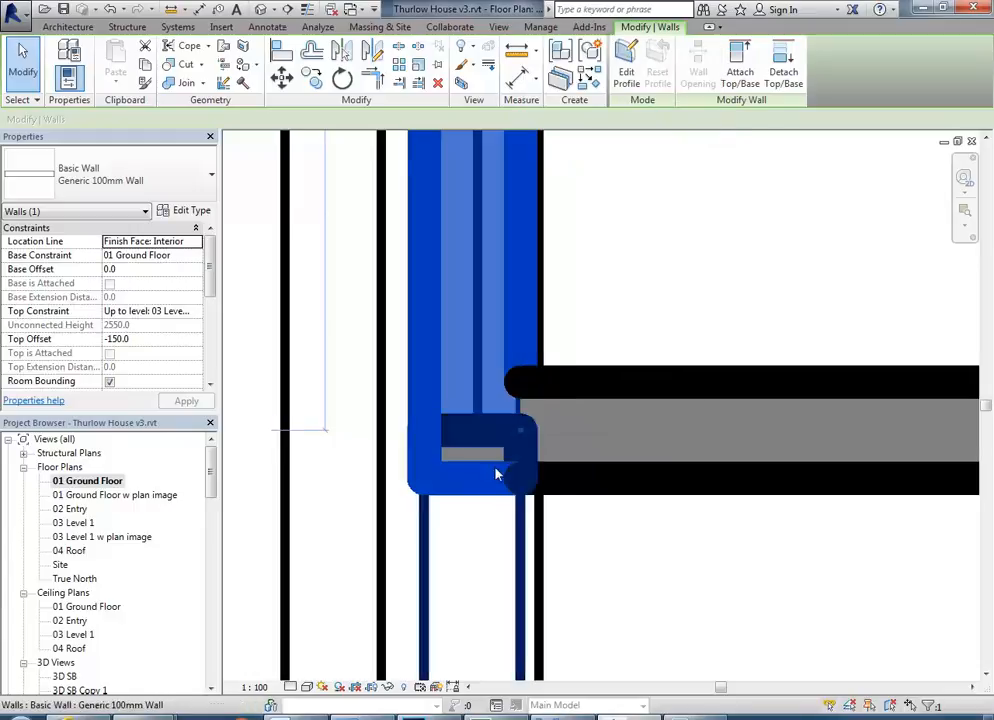
pyautogui.moveTo(521, 426)
pyautogui.mouseDown()
pyautogui.moveTo(519, 454)
pyautogui.moveTo(521, 430)
pyautogui.mouseUp()
pyautogui.click(639, 546)
pyautogui.scroll(-3, 506, 430)
pyautogui.scroll(2, 499, 466)
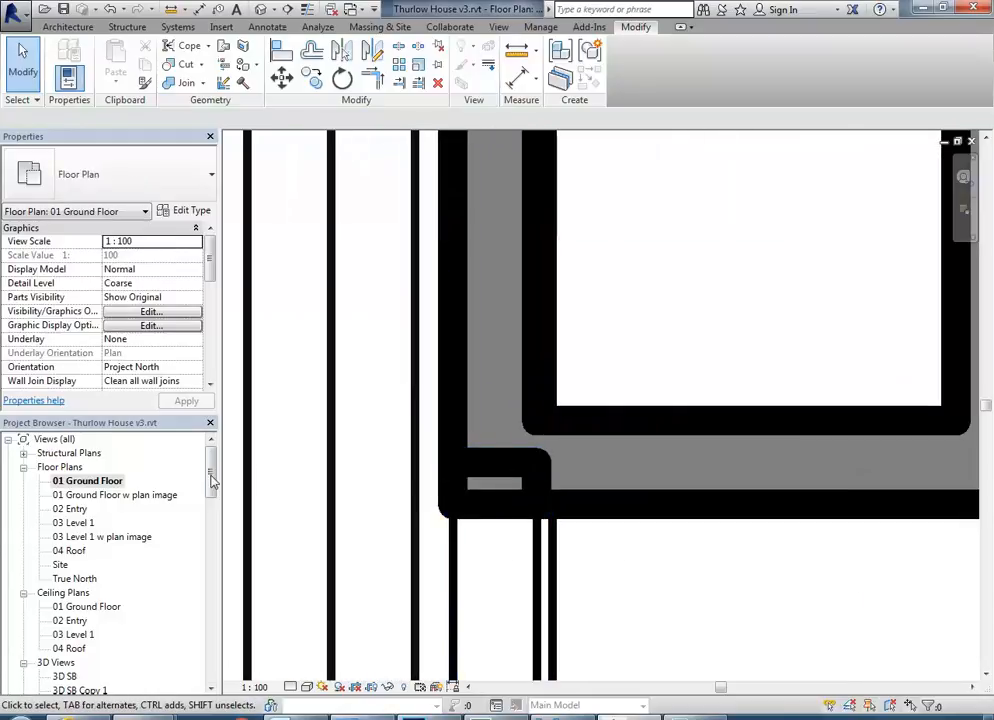
# Close the floor plan and join the short wall's geometry to the adjoining wall with the opening in the 3D view.
pyautogui.click(971, 141)
pyautogui.moveTo(548, 358); pyautogui.dragTo(560, 449, button='middle')
pyautogui.click(186, 84)
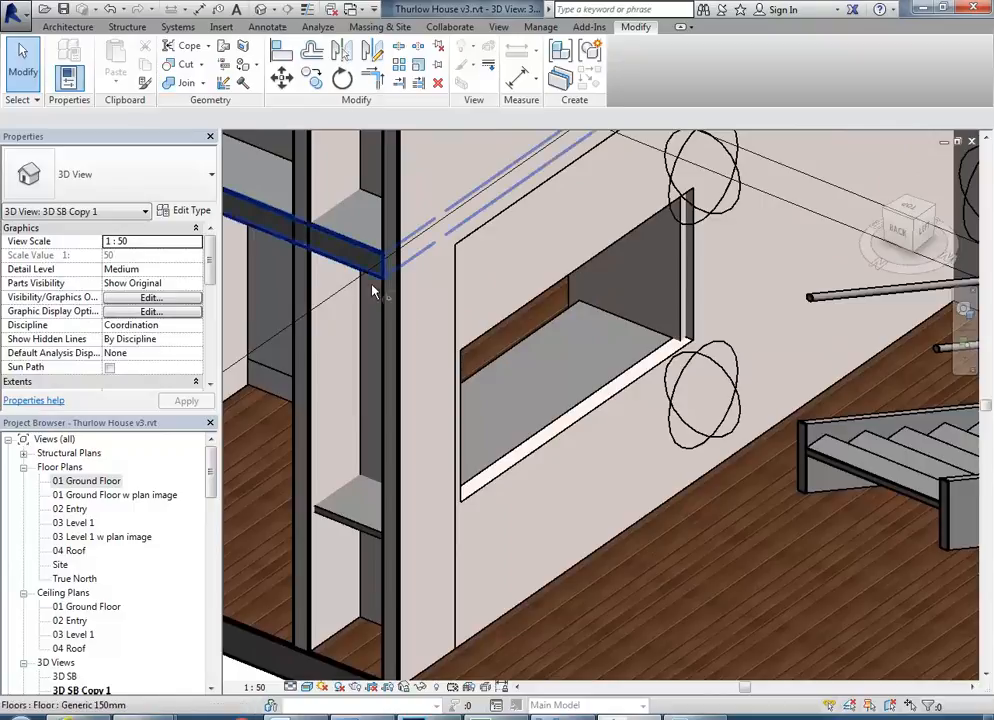
pyautogui.click(402, 318)
pyautogui.click(566, 340)
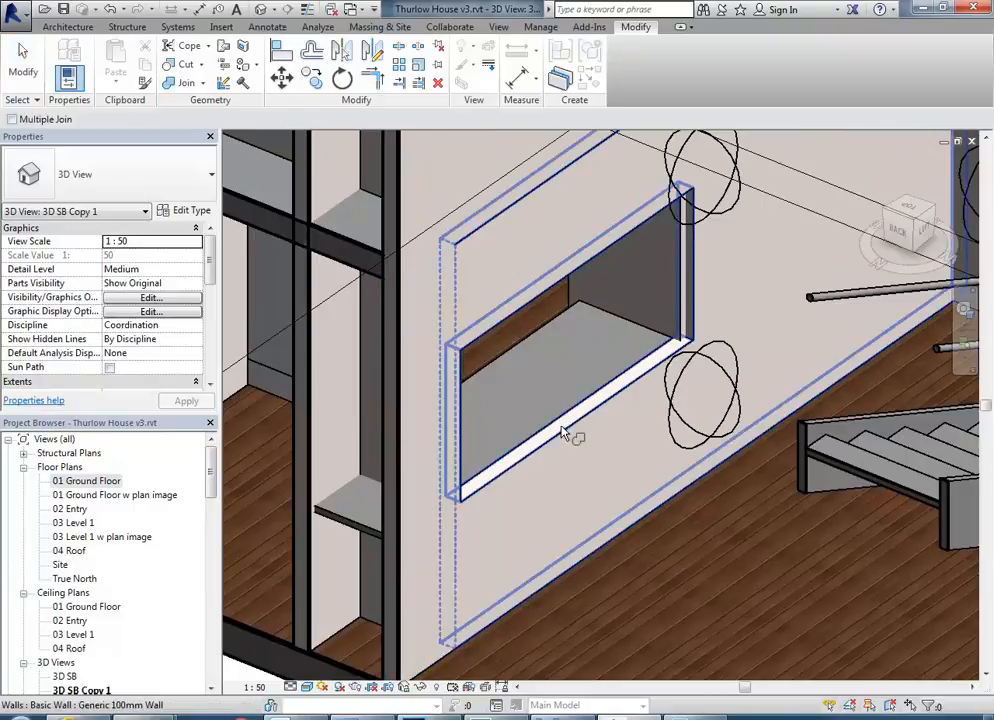
pyautogui.click(489, 231)
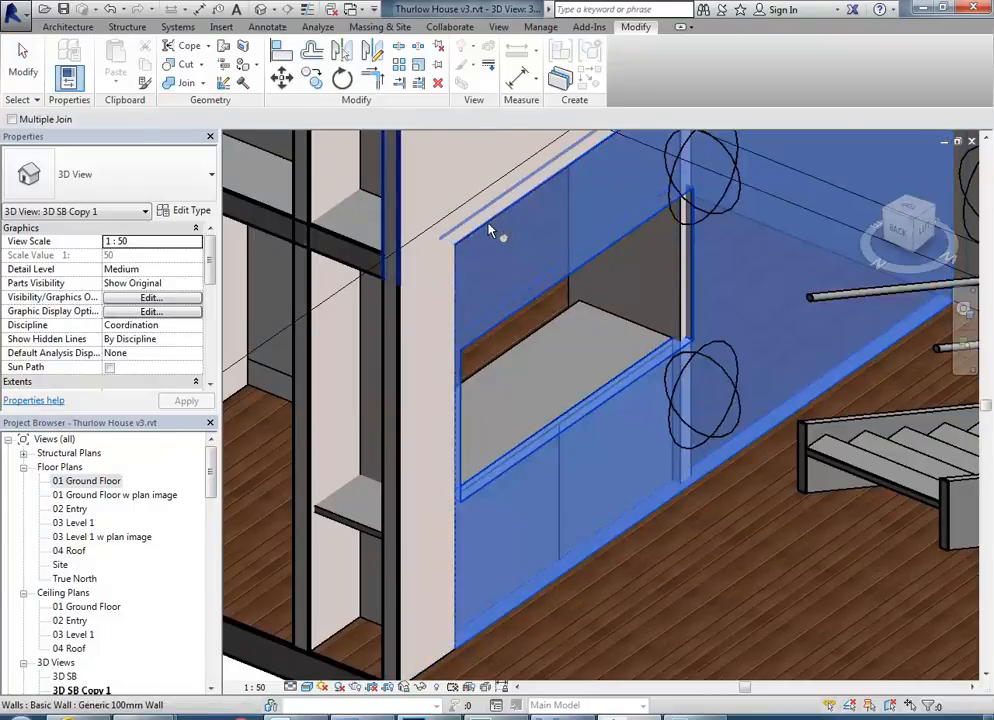
pyautogui.click(493, 245)
pyautogui.rightClick(499, 251)
pyautogui.click(507, 257)
pyautogui.rightClick(506, 256)
pyautogui.click(531, 266)
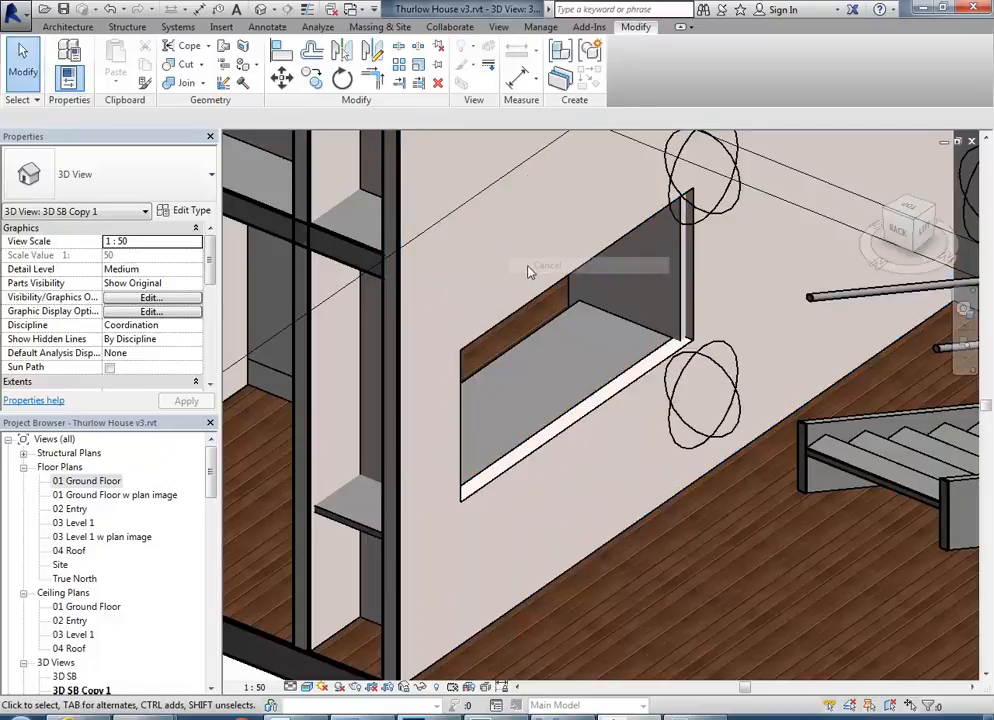
# Adjust the short wall's end in the 3D view so it meets the wall with the serving opening, and deselect it.
pyautogui.moveTo(537, 276); pyautogui.dragTo(498, 290, button='middle')
pyautogui.scroll(2, 648, 344)
pyautogui.scroll(-2, 648, 344)
pyautogui.scroll(2, 646, 345)
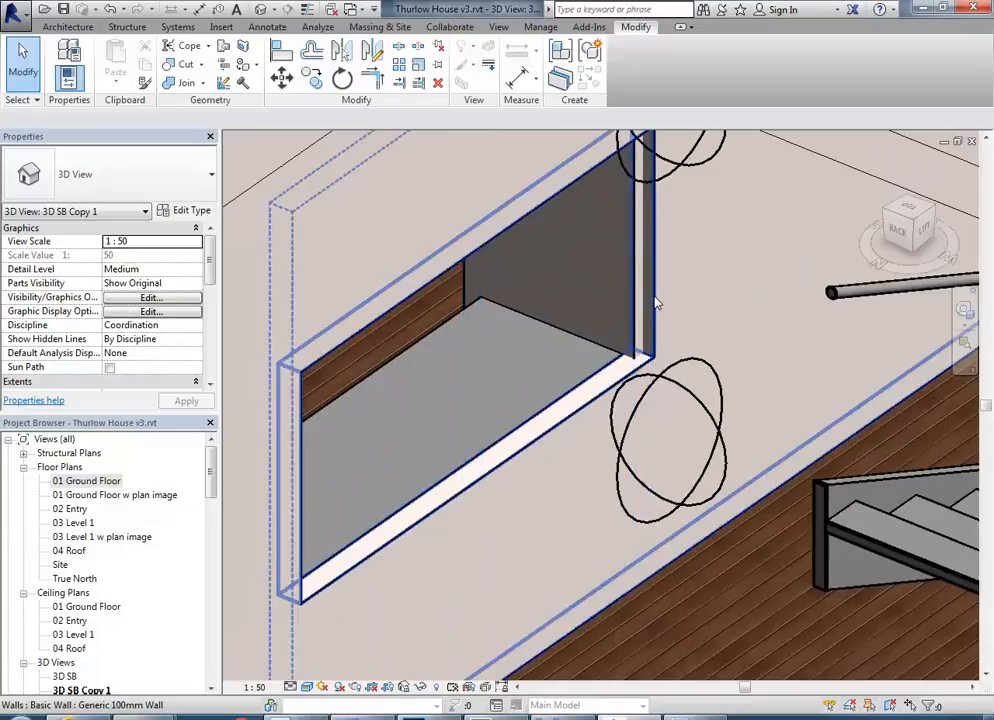
pyautogui.click(656, 303)
pyautogui.moveTo(629, 326); pyautogui.dragTo(619, 373, button='middle')
pyautogui.moveTo(633, 289); pyautogui.dragTo(612, 305)
pyautogui.press('Escape')
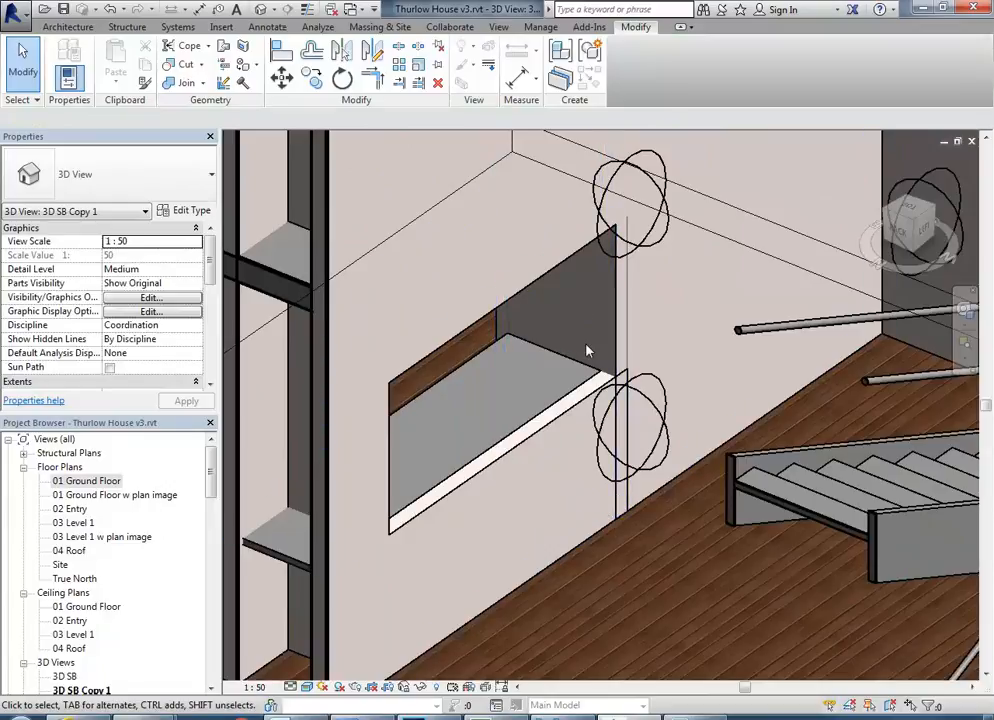
# Join the geometry of the short wall and the wall with the serving opening, and leave the command.
pyautogui.click(187, 84)
pyautogui.click(620, 420)
pyautogui.click(581, 408)
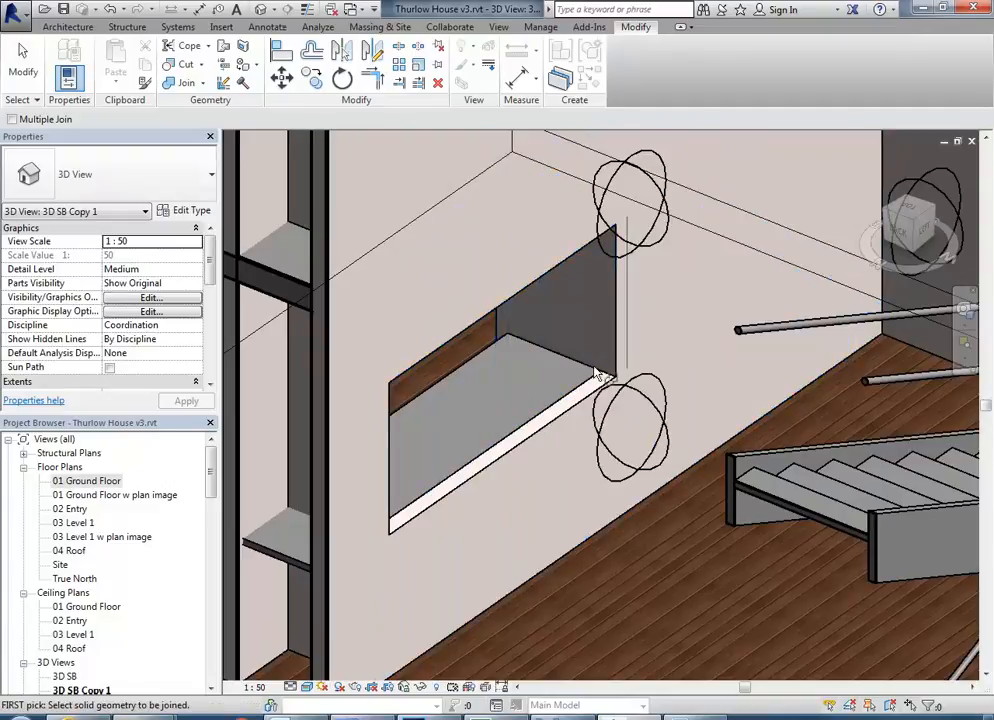
pyautogui.rightClick(588, 300)
pyautogui.click(598, 314)
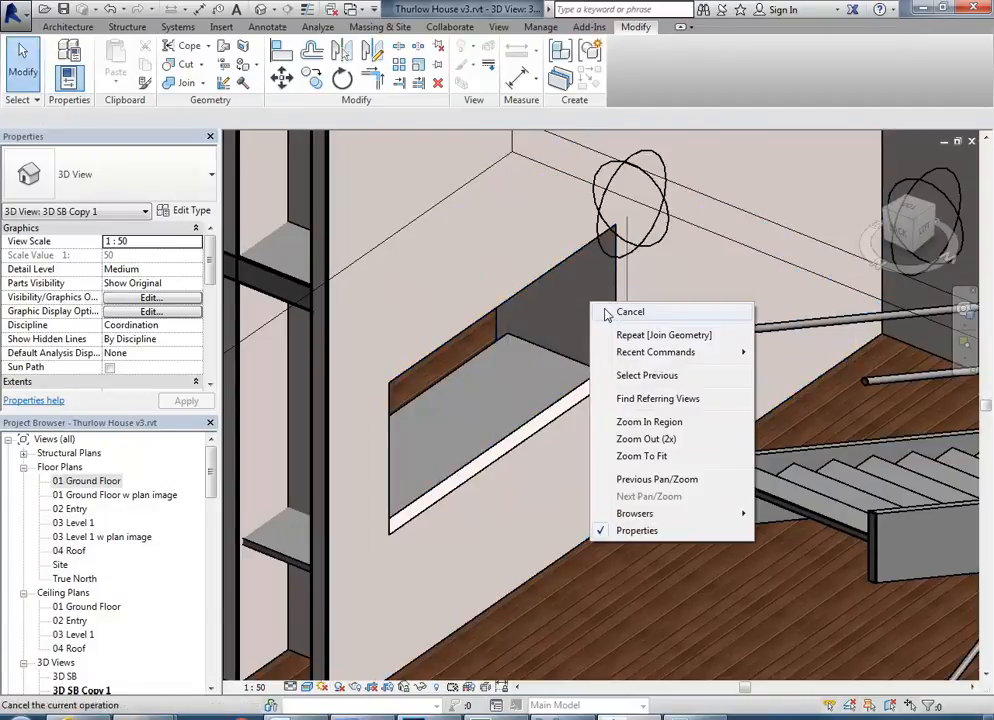
# Open the 01 Ground Floor plan and select the short wall at its corner with the wall containing the serving opening.
pyautogui.keyDown('shift'); pyautogui.moveTo(640, 378); pyautogui.dragTo(652, 333, button='middle'); pyautogui.keyUp('shift')
pyautogui.keyDown('shift'); pyautogui.moveTo(613, 405); pyautogui.dragTo(660, 396, button='middle'); pyautogui.keyUp('shift')
pyautogui.scroll(2, 630, 368)
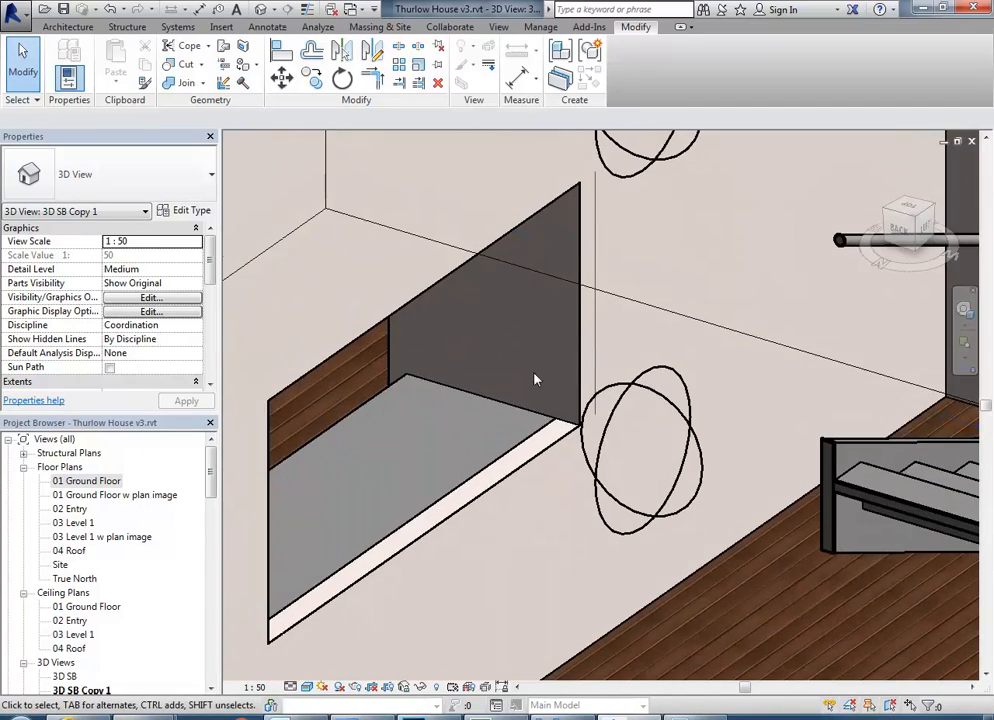
pyautogui.doubleClick(86, 481)
pyautogui.moveTo(519, 454); pyautogui.dragTo(536, 581, button='middle')
pyautogui.scroll(-3, 526, 421)
pyautogui.moveTo(658, 444); pyautogui.dragTo(343, 423, button='middle')
pyautogui.scroll(2, 515, 411)
pyautogui.scroll(1, 517, 413)
pyautogui.click(570, 403)
pyautogui.scroll(3, 565, 400)
pyautogui.scroll(2, 520, 404)
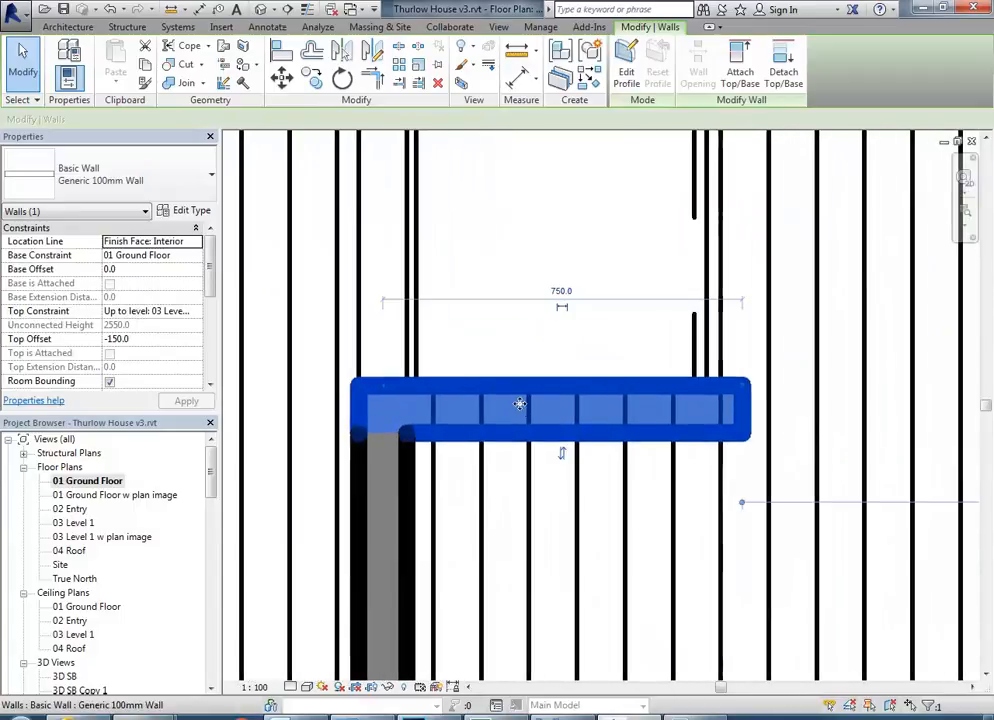
pyautogui.scroll(1, 390, 459)
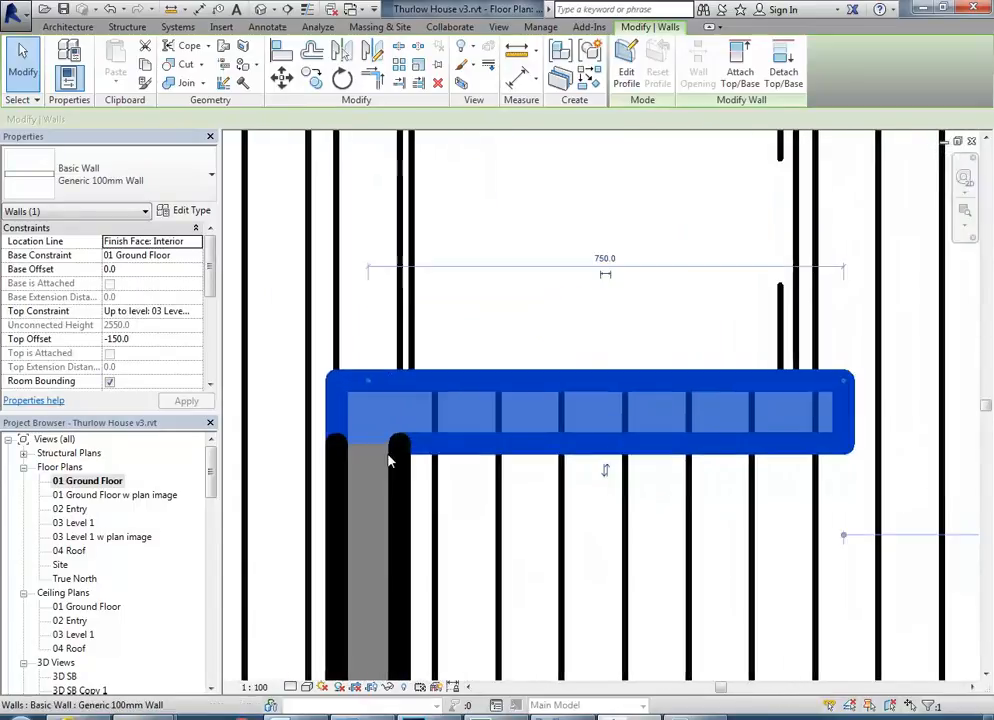
# Disallow the join at the short wall's corner end, pull that end back for a 700 mm length, and deselect the wall.
pyautogui.rightClick(370, 382)
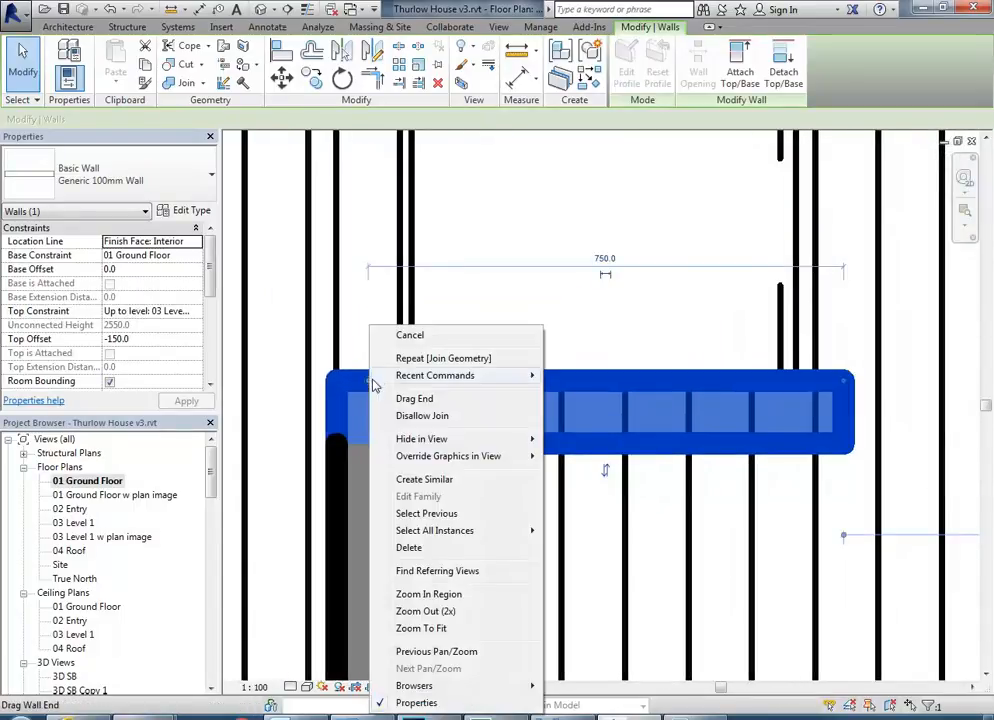
pyautogui.click(420, 415)
pyautogui.moveTo(396, 381); pyautogui.dragTo(400, 381)
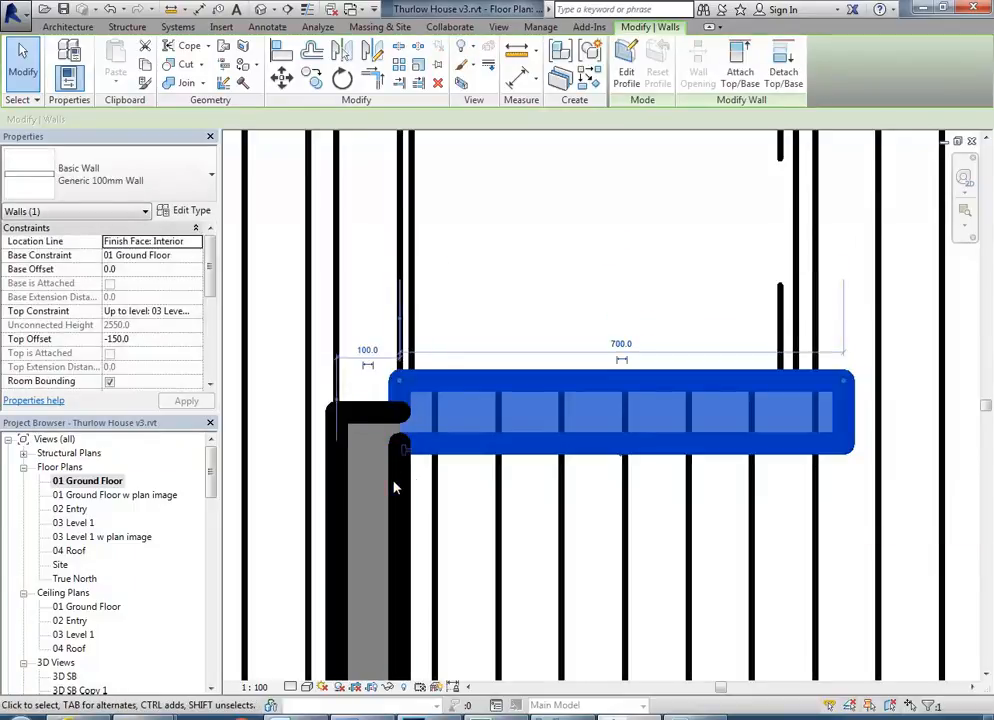
pyautogui.press('Escape')
# Extend the end of the wall with the serving opening to align with the short wall's outer face, and deselect it.
pyautogui.click(362, 425)
pyautogui.scroll(1, 375, 413)
pyautogui.scroll(1, 370, 417)
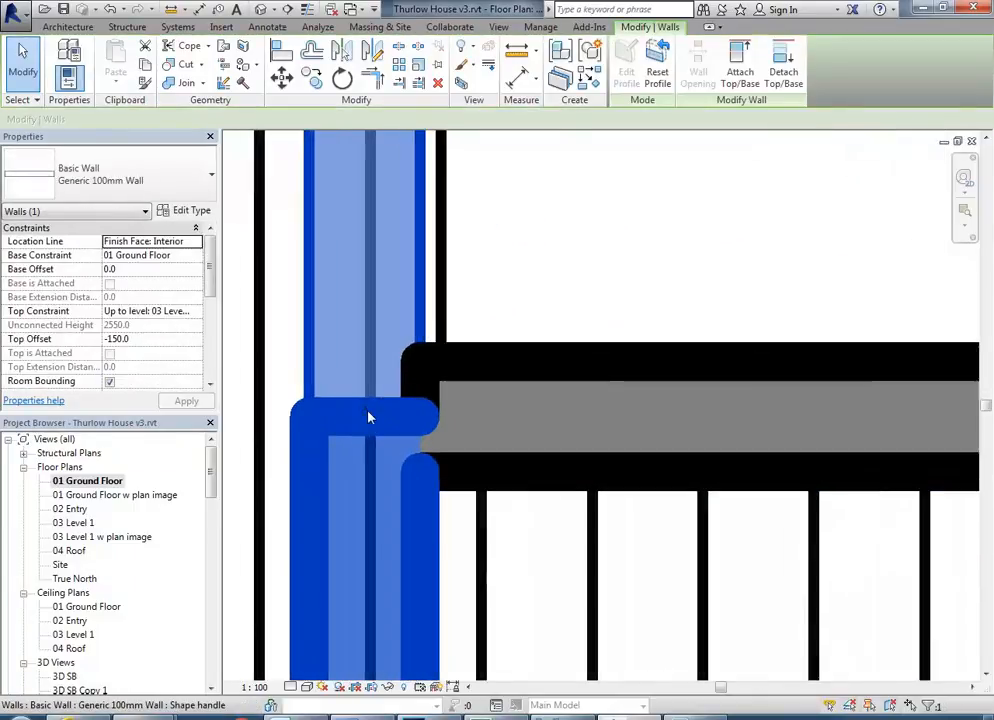
pyautogui.moveTo(364, 421); pyautogui.dragTo(380, 373)
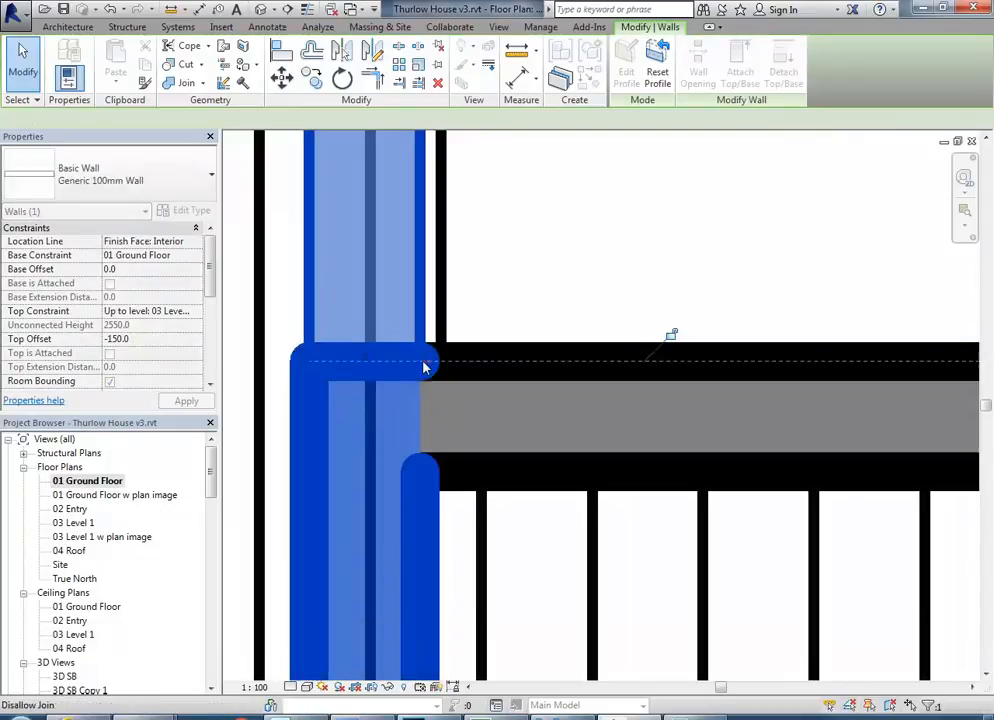
pyautogui.click(577, 262)
pyautogui.scroll(-1, 576, 271)
pyautogui.click(565, 315)
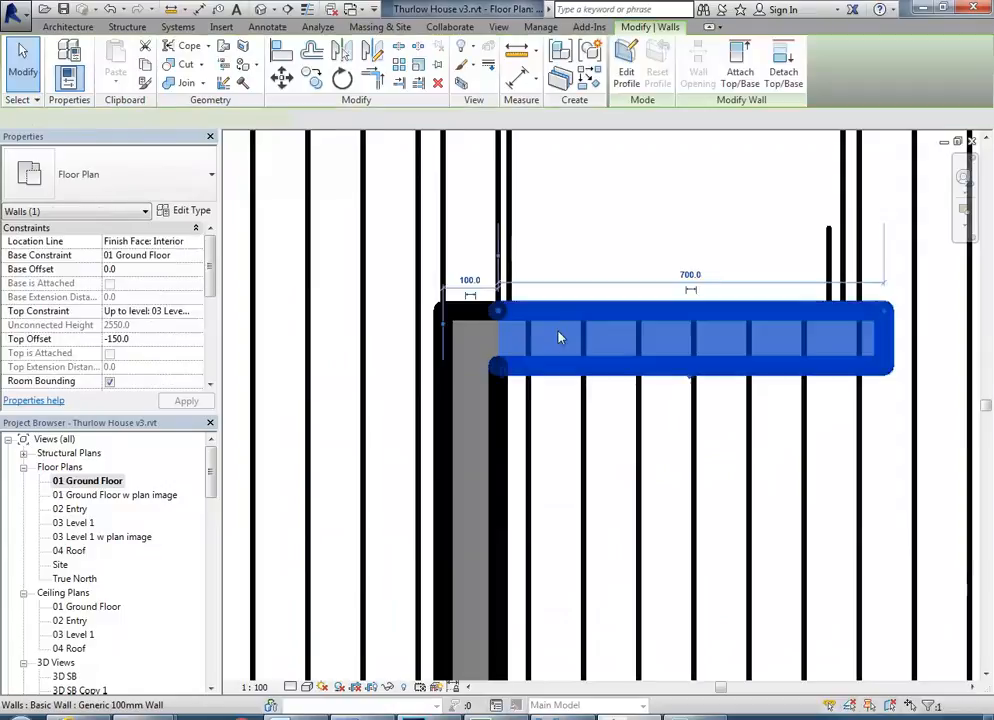
pyautogui.click(603, 237)
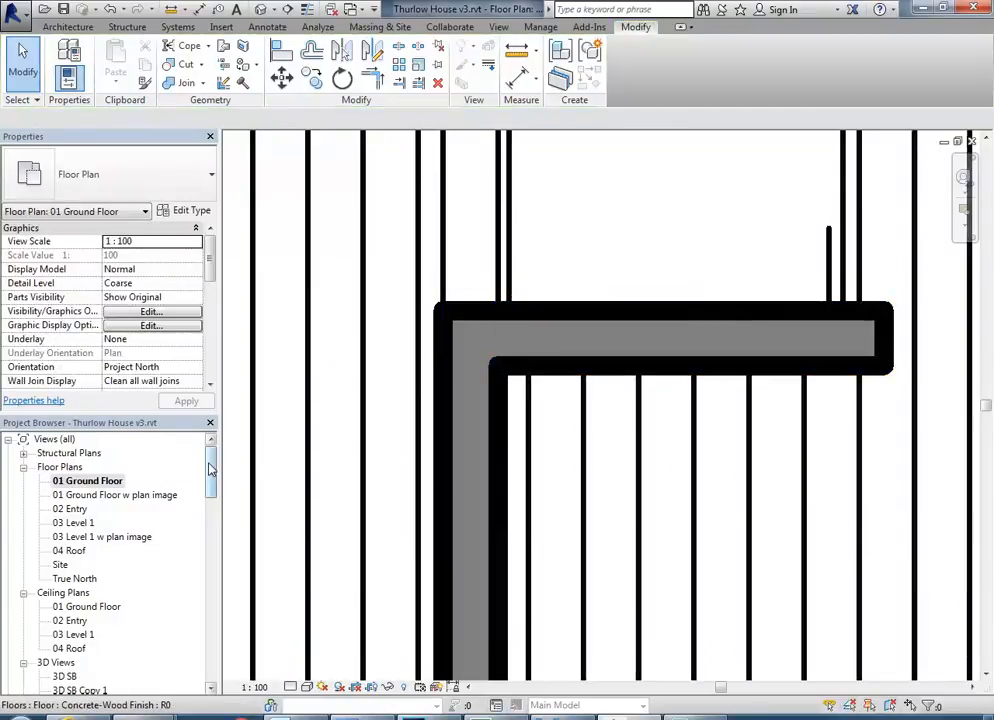
# Return to the 3D SB Copy 1 view and compare the serving opening with reference photo 03a.jpg.
pyautogui.scroll(-4, 100, 540)
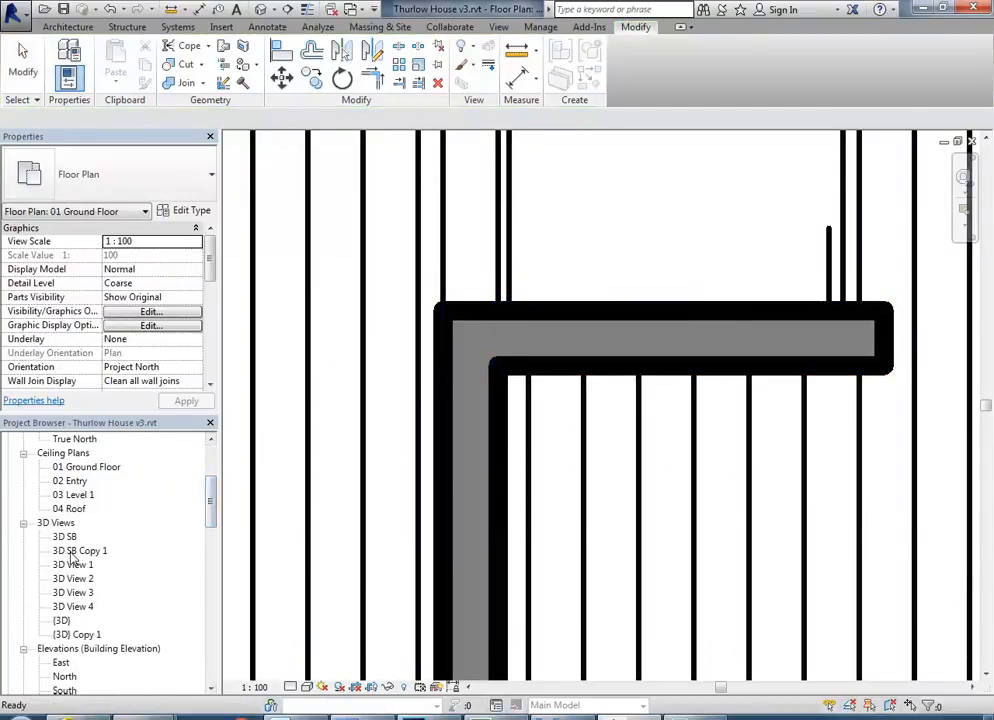
pyautogui.doubleClick(74, 553)
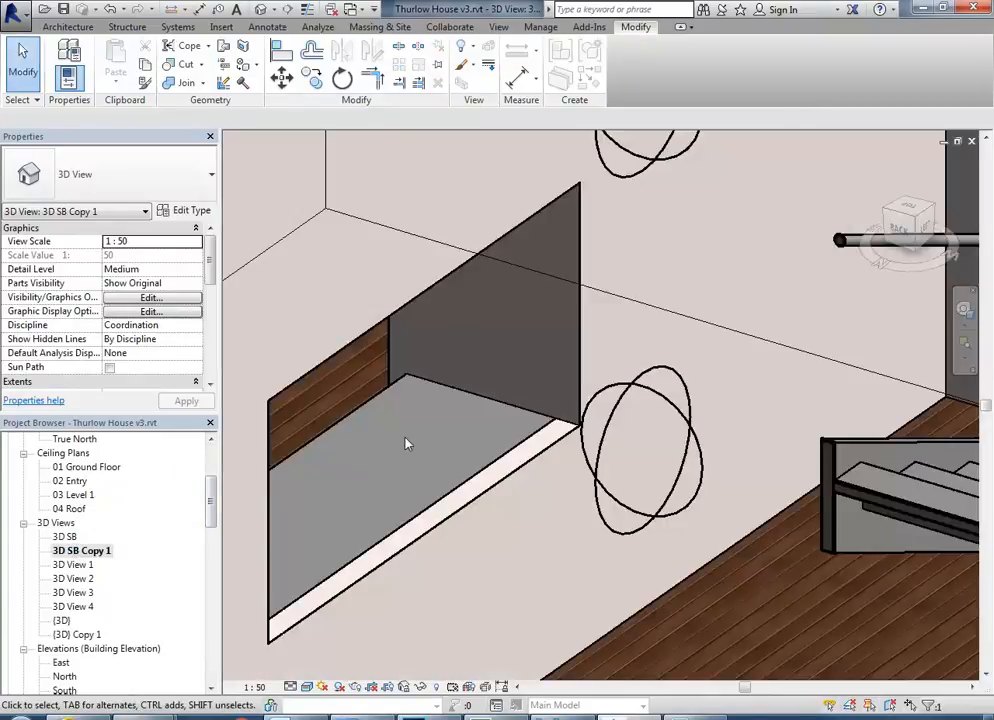
pyautogui.moveTo(479, 428); pyautogui.dragTo(526, 384, button='middle')
pyautogui.scroll(-4, 527, 386)
pyautogui.keyDown('shift'); pyautogui.moveTo(476, 452); pyautogui.dragTo(445, 440, button='middle'); pyautogui.keyUp('shift')
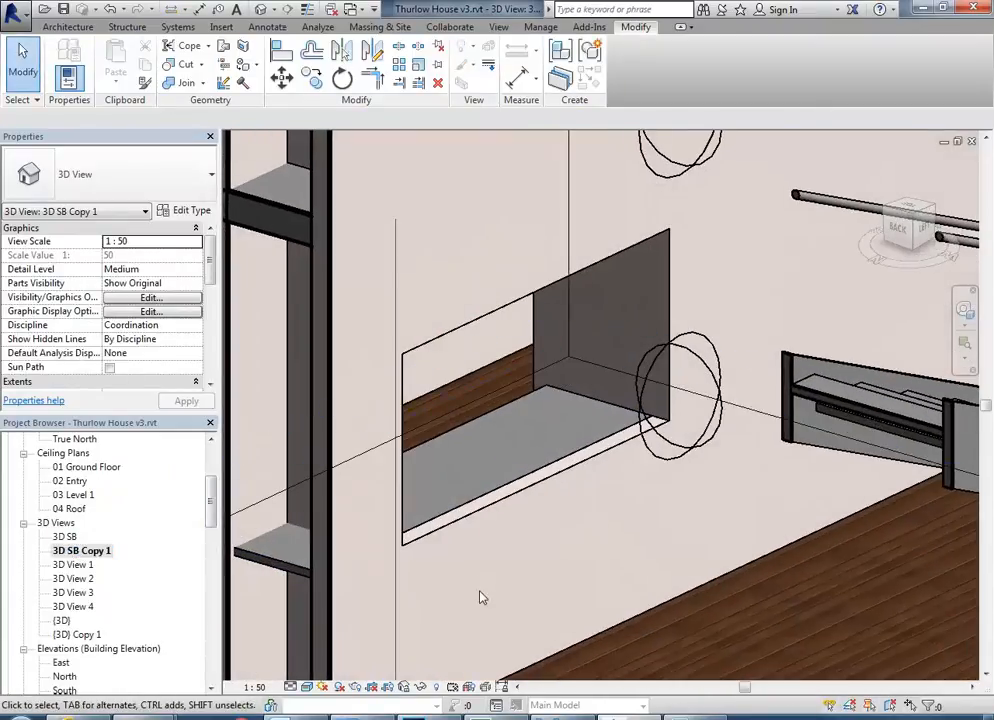
pyautogui.click(563, 717)
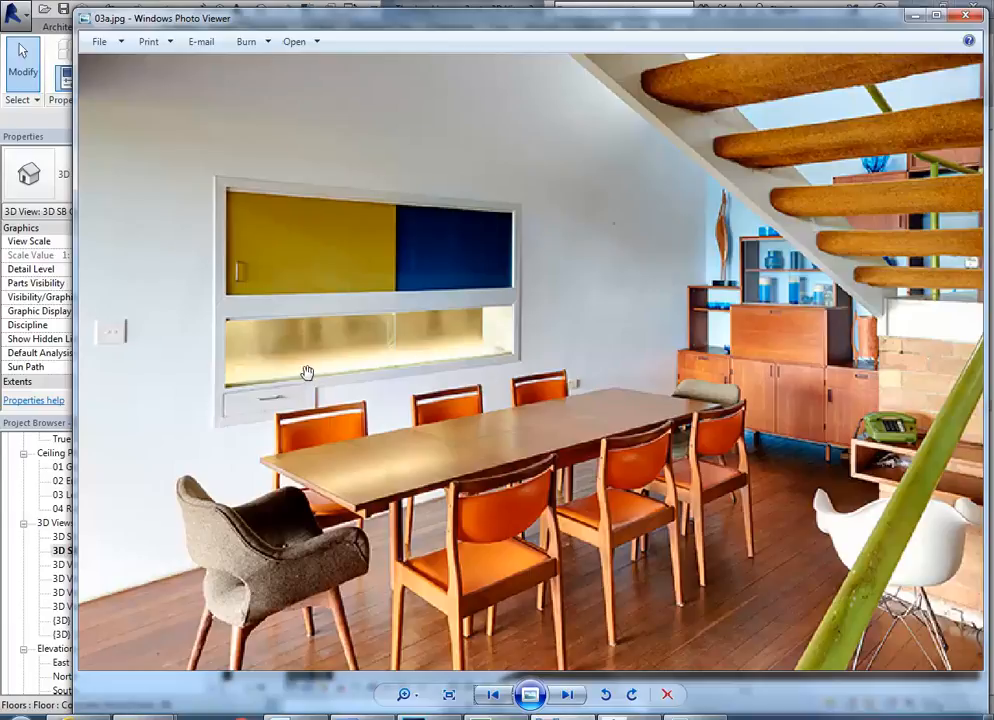
pyautogui.click(913, 16)
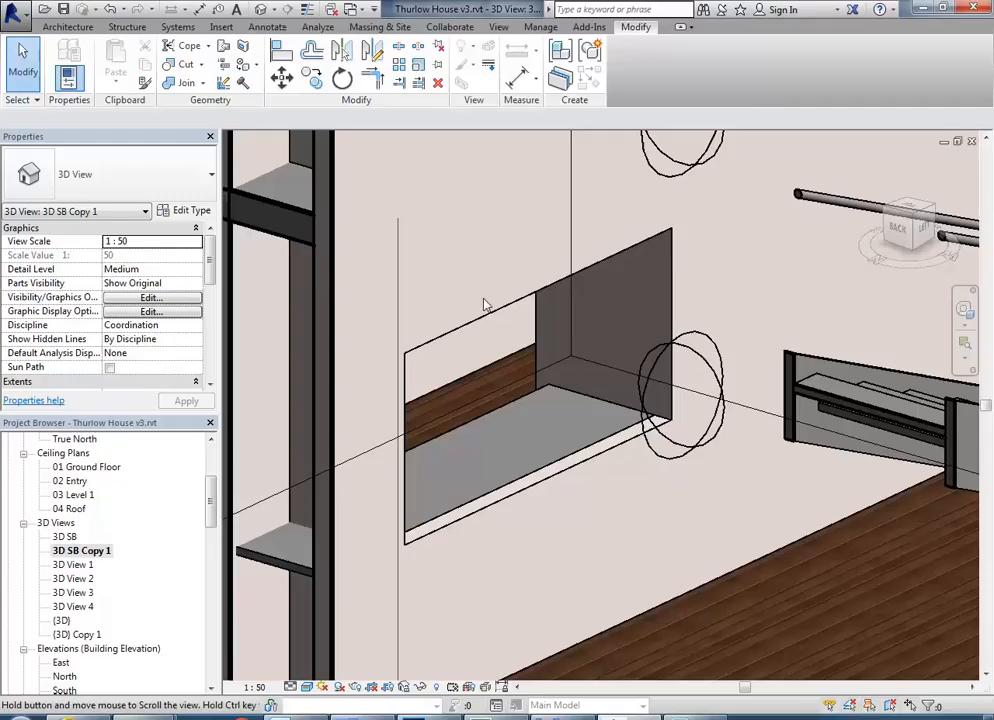
# Start editing the profile of the wall with the serving opening and check the drawer below the opening in photo 03a.jpg.
pyautogui.scroll(5, 464, 330)
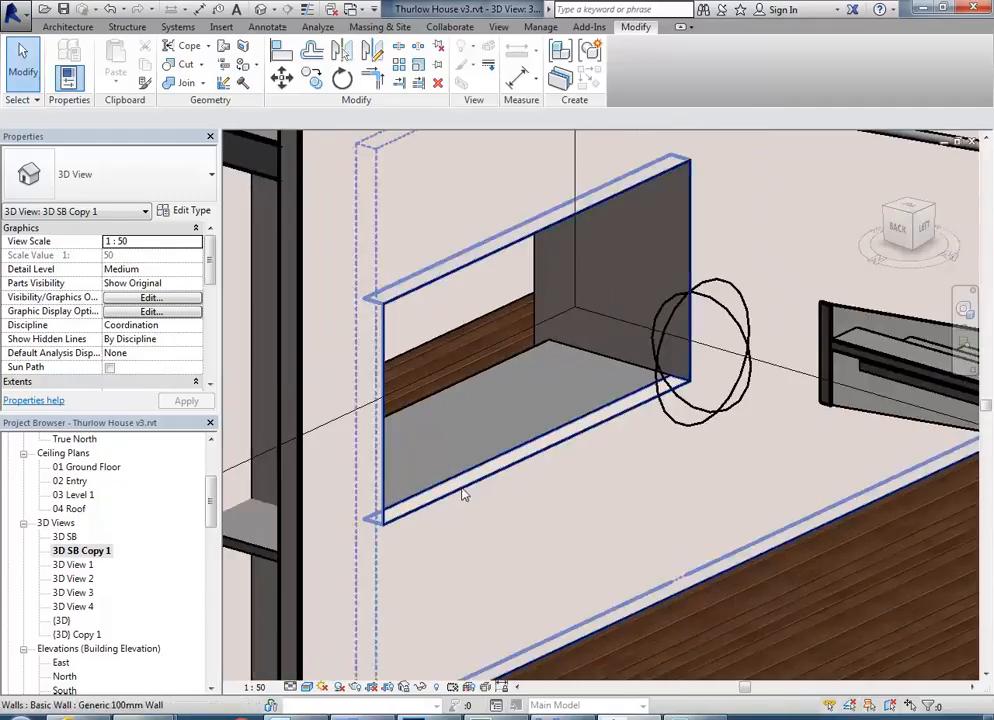
pyautogui.click(464, 494)
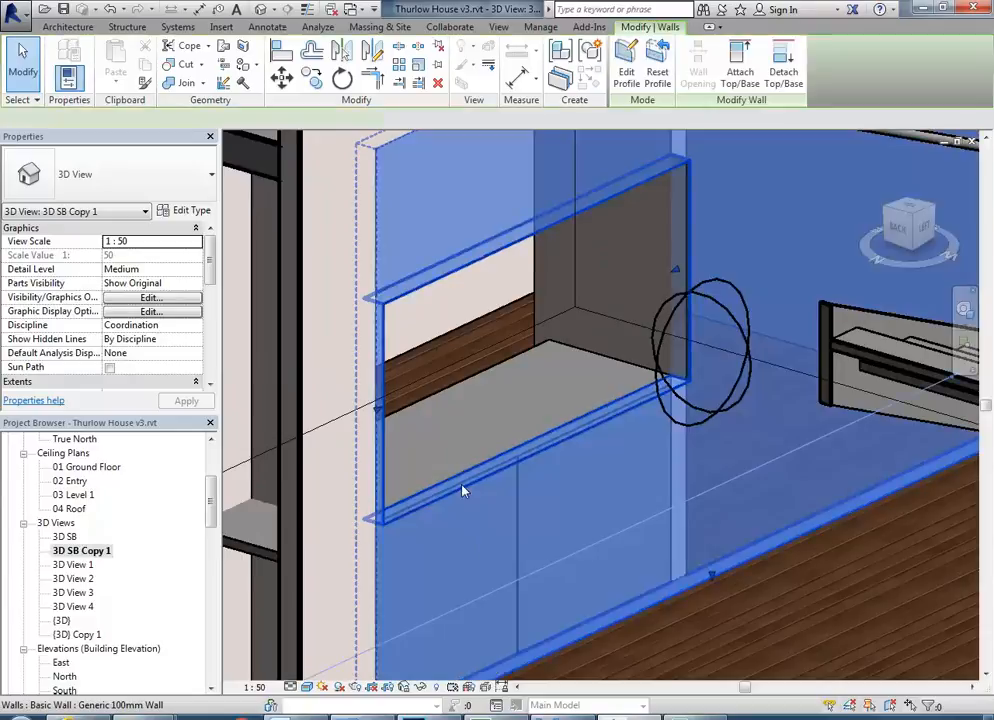
pyautogui.click(626, 72)
pyautogui.scroll(3, 427, 469)
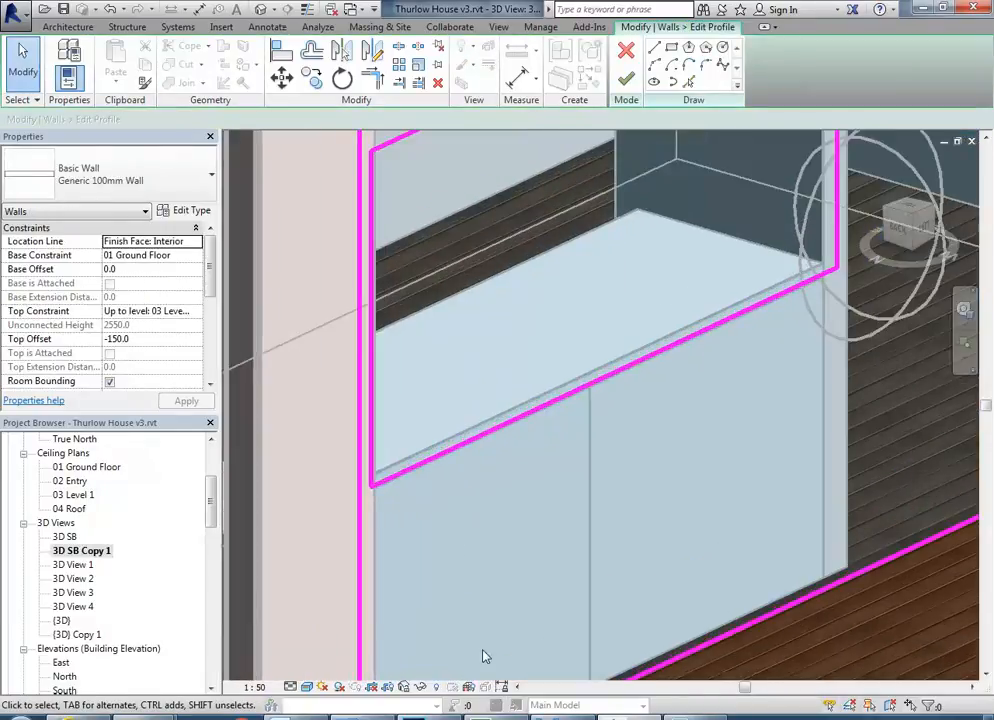
pyautogui.click(569, 716)
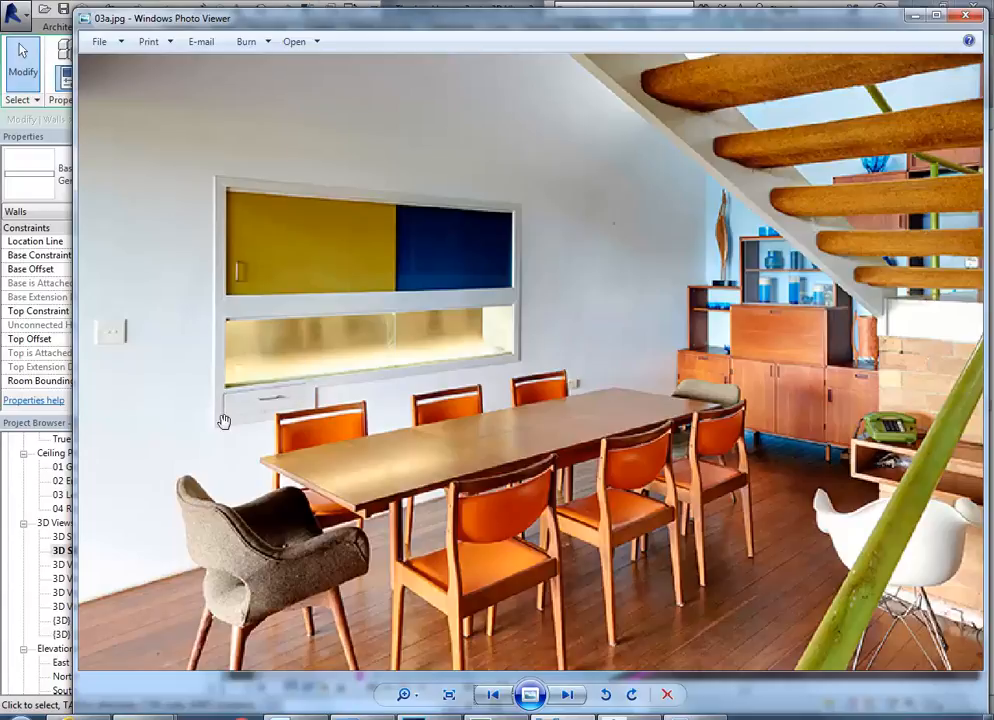
pyautogui.click(914, 17)
pyautogui.scroll(1, 446, 416)
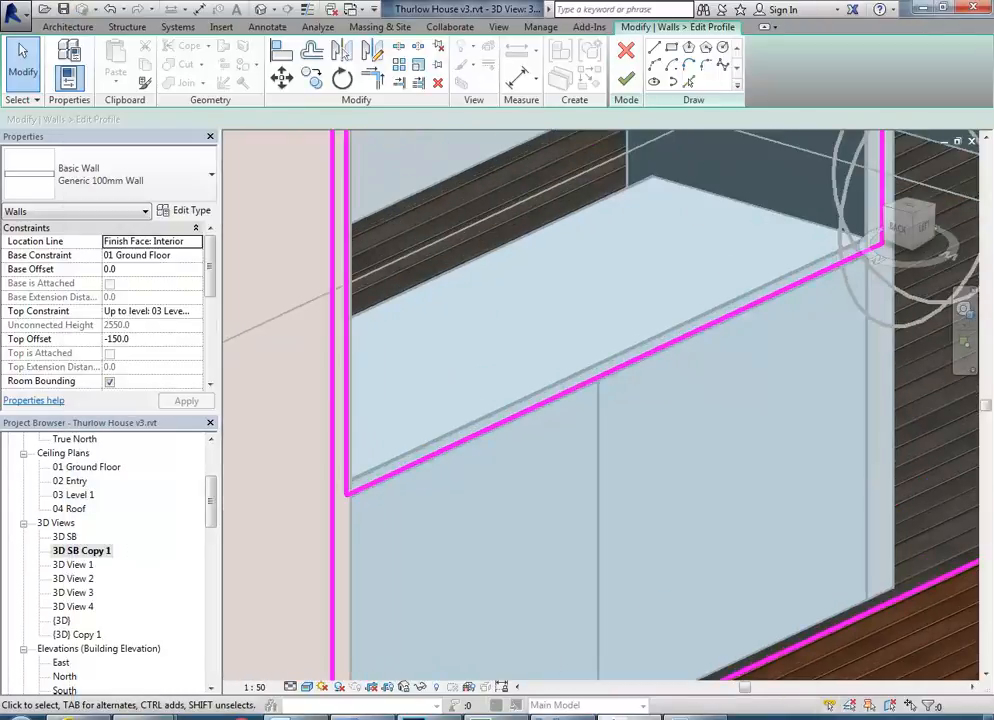
pyautogui.click(540, 716)
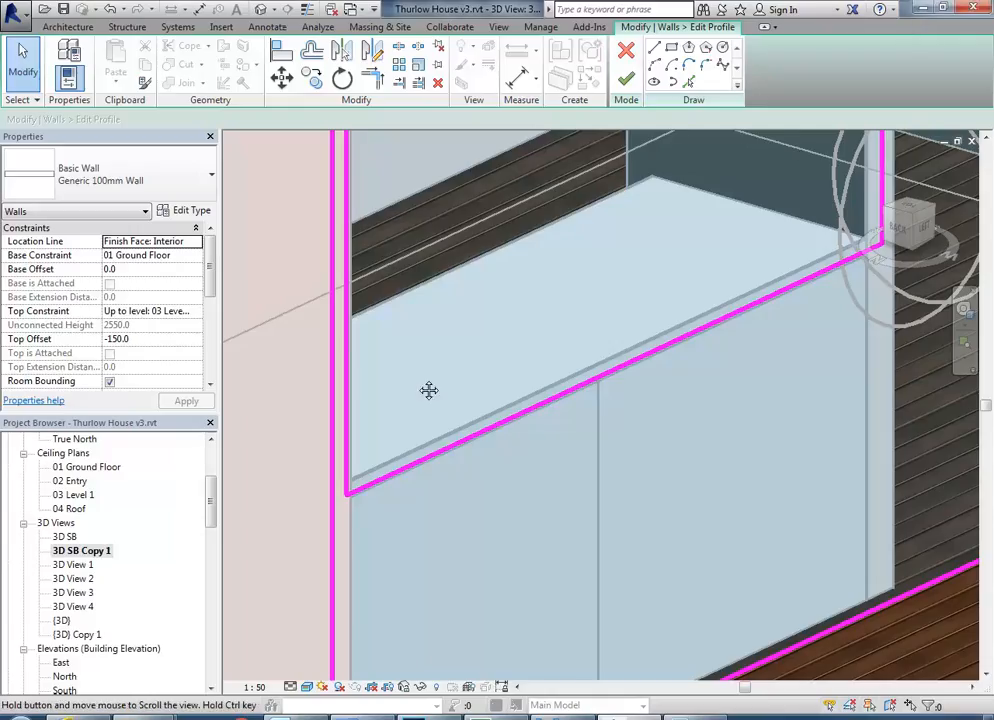
# Add a profile line offset 130 mm below the serving opening's bottom edge using Pick Lines.
pyautogui.moveTo(429, 390); pyautogui.dragTo(414, 395, button='middle')
pyautogui.scroll(-1, 414, 395)
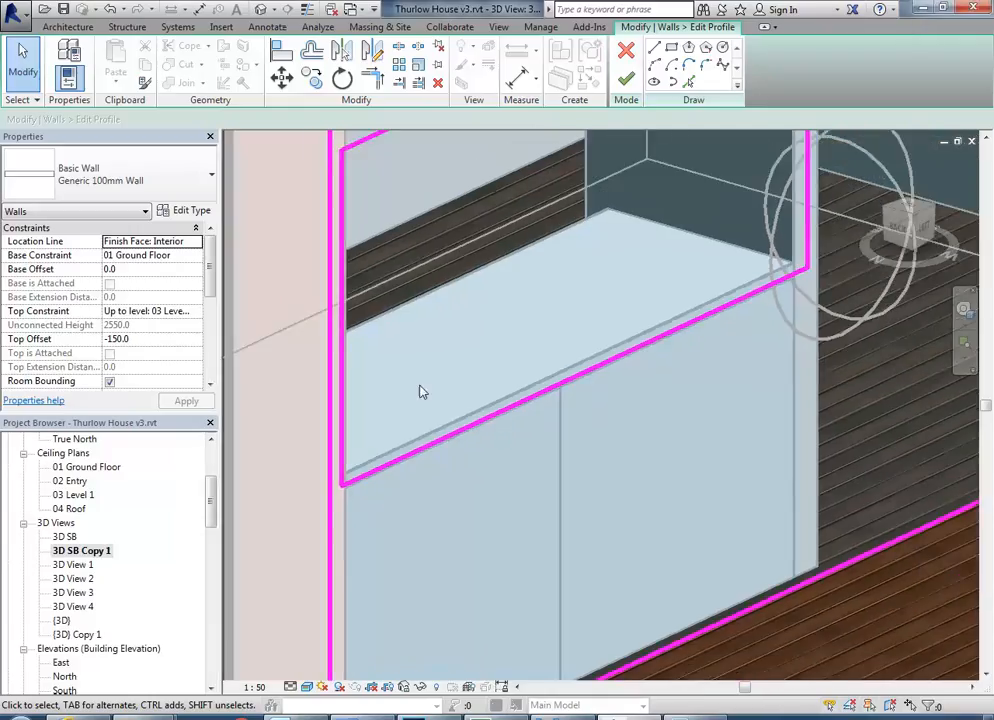
pyautogui.click(689, 84)
pyautogui.click(50, 119)
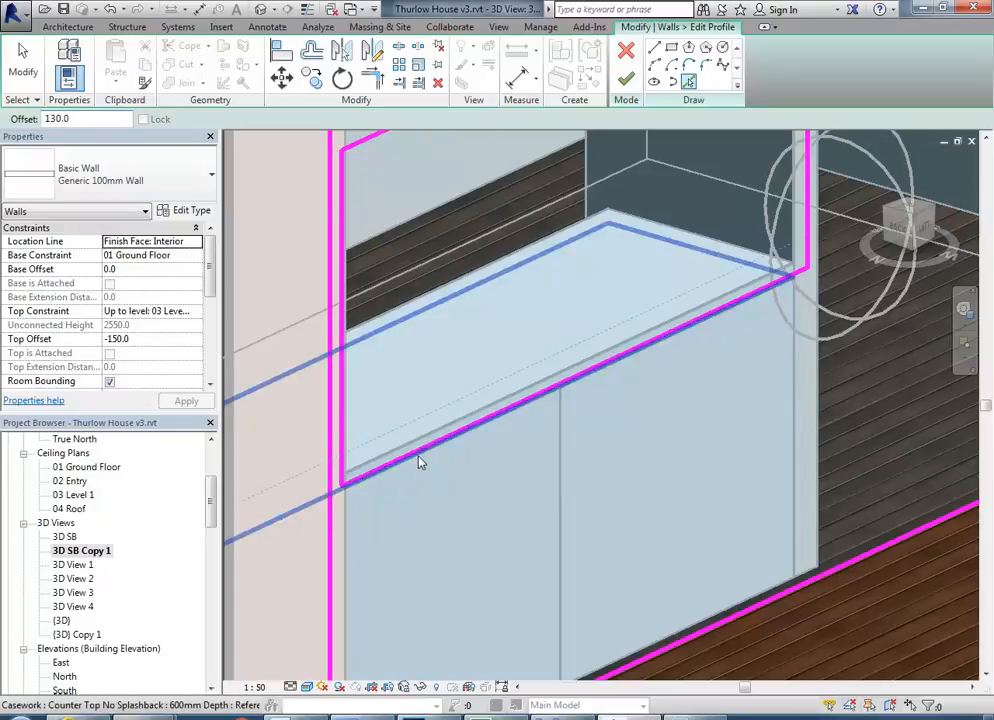
pyautogui.keyDown('shift'); pyautogui.moveTo(368, 466); pyautogui.dragTo(386, 428, button='middle'); pyautogui.keyUp('shift')
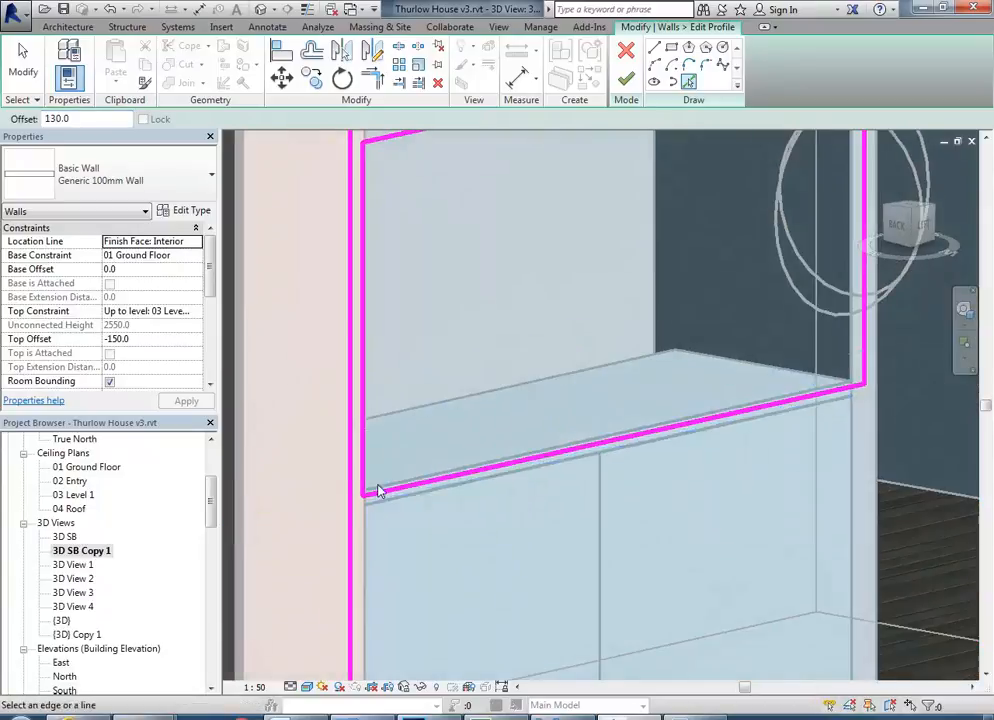
pyautogui.scroll(4, 435, 506)
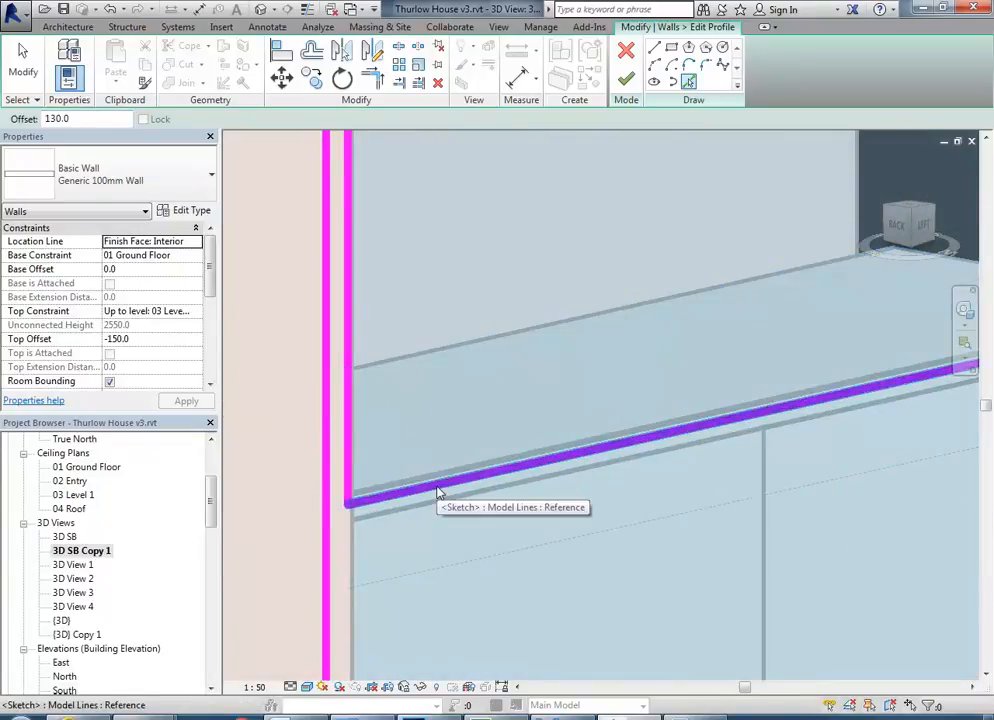
pyautogui.keyDown('shift'); pyautogui.moveTo(437, 492); pyautogui.dragTo(439, 448, button='middle'); pyautogui.keyUp('shift')
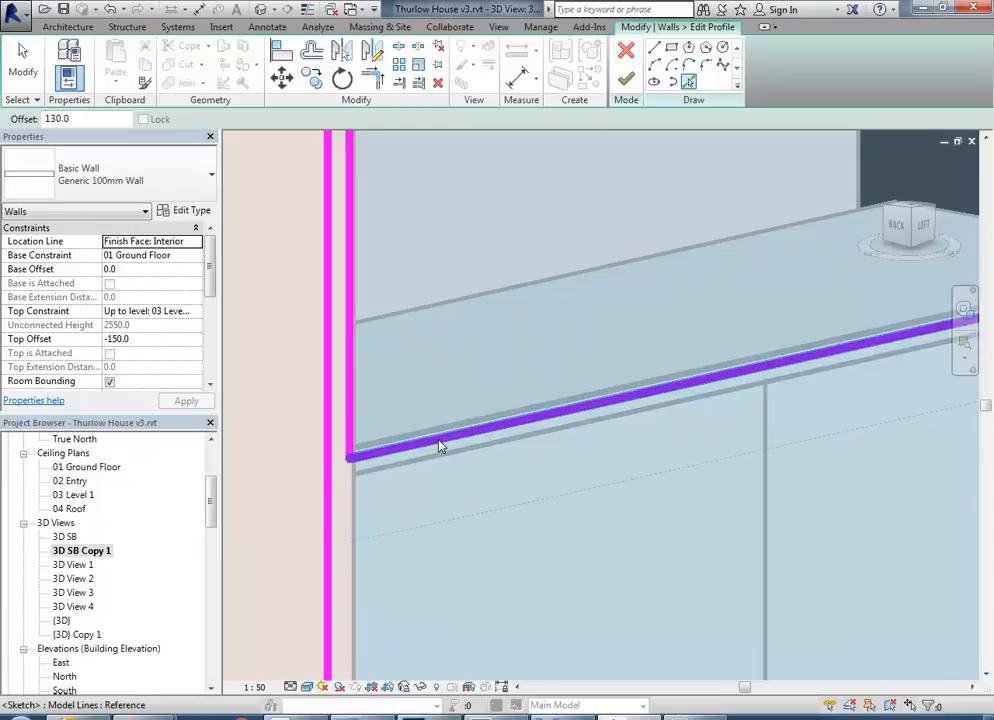
pyautogui.click(450, 458)
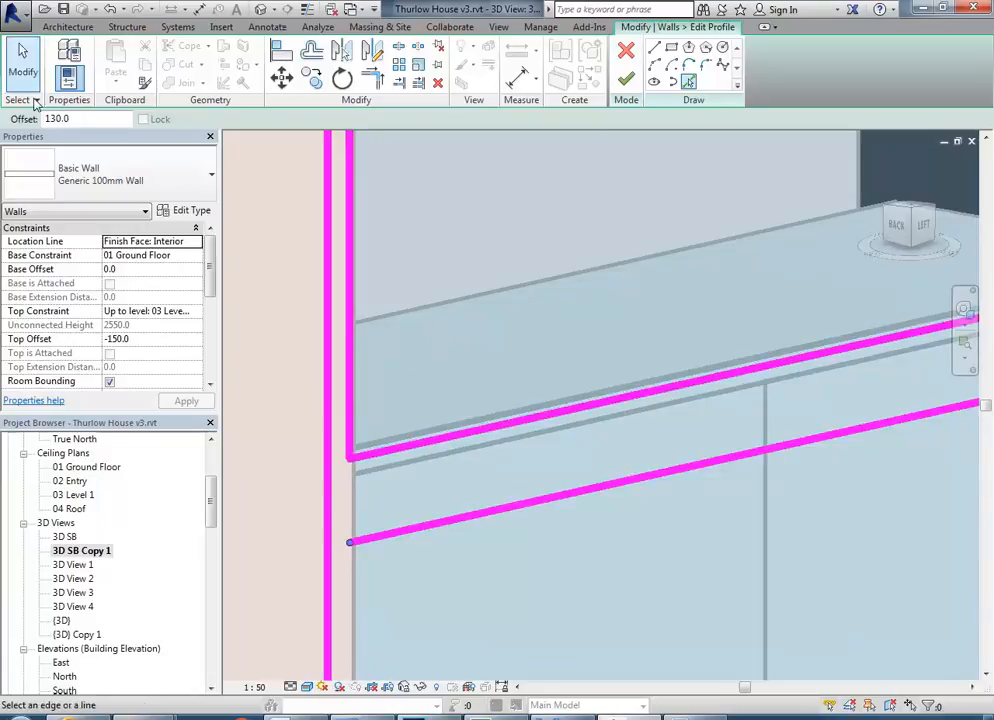
pyautogui.moveTo(91, 120); pyautogui.dragTo(11, 106)
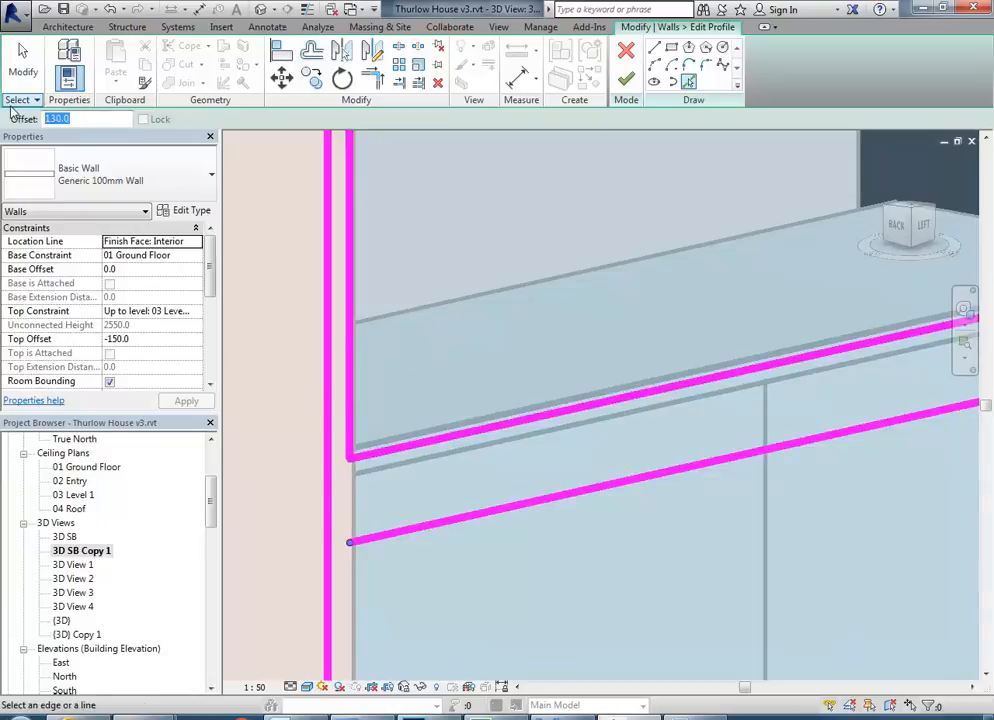
pyautogui.write('500')
pyautogui.press('Return')
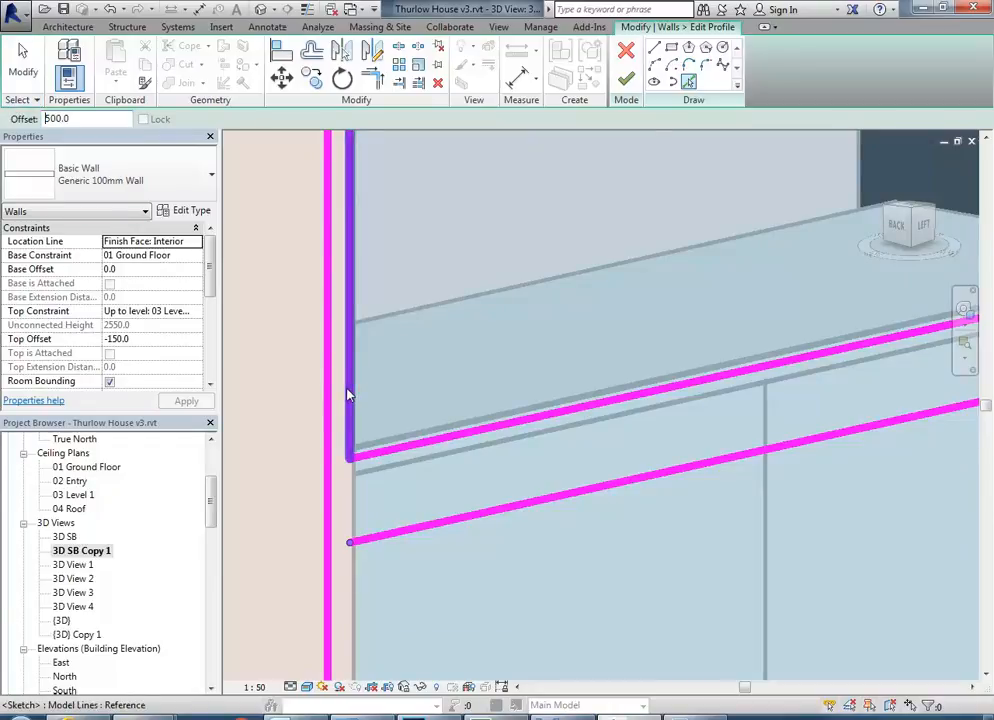
pyautogui.moveTo(352, 396)
pyautogui.keyDown('shift'); pyautogui.mouseDown(button='middle')
pyautogui.moveTo(384, 406)
pyautogui.moveTo(420, 441)
pyautogui.mouseUp(button='middle'); pyautogui.keyUp('shift')
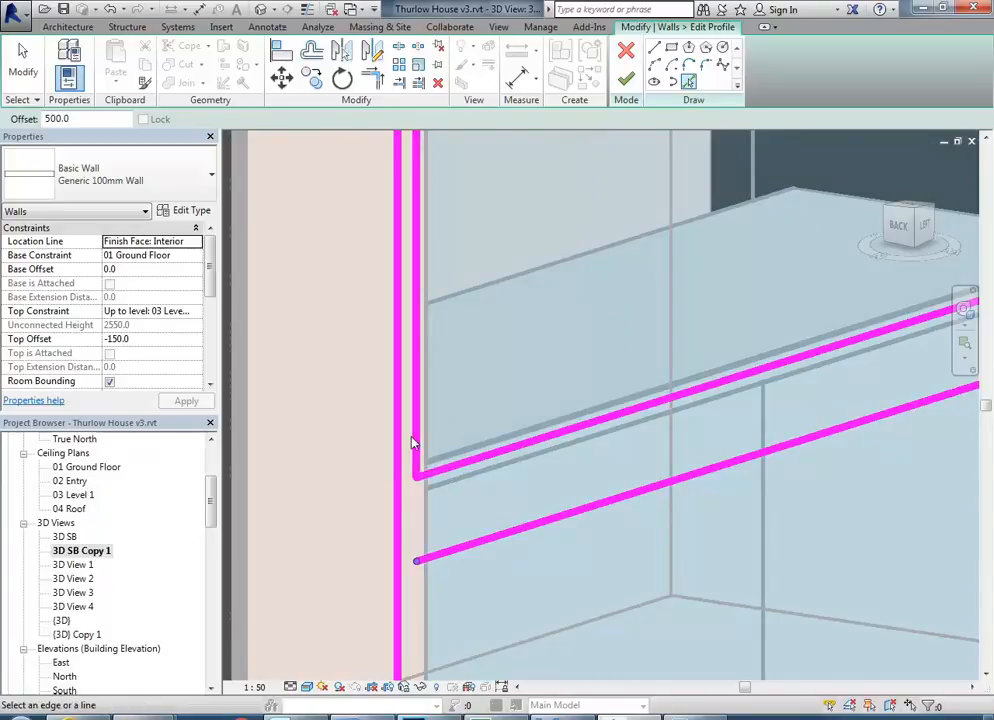
# Offset a copy of the serving opening's vertical edge nearest the wall end 500 mm into the opening.
pyautogui.click(312, 52)
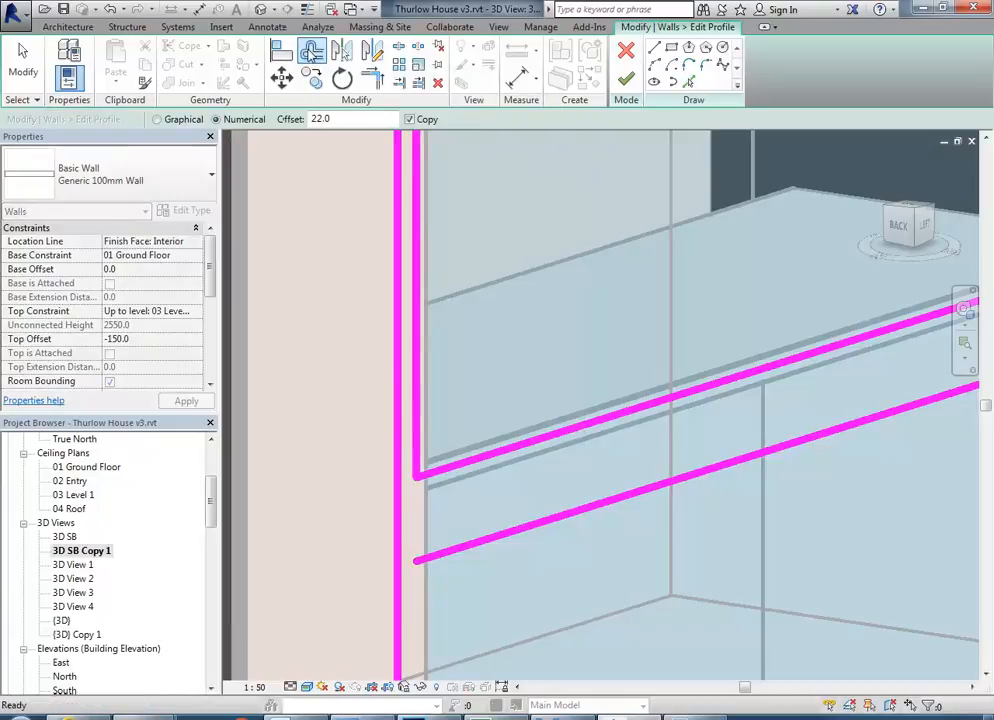
pyautogui.doubleClick(336, 118)
pyautogui.write('500.0')
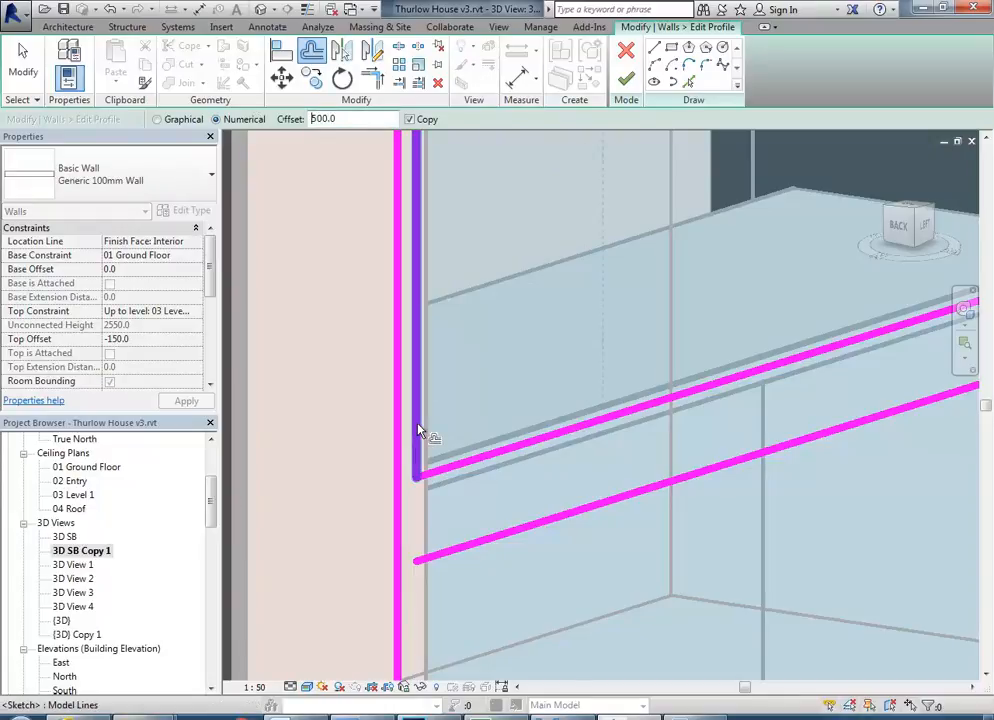
pyautogui.click(416, 424)
# Trim the profile lines into one closed loop with a stepped drawer recess below the opening, finish the profile edit and deselect the wall.
pyautogui.click(372, 80)
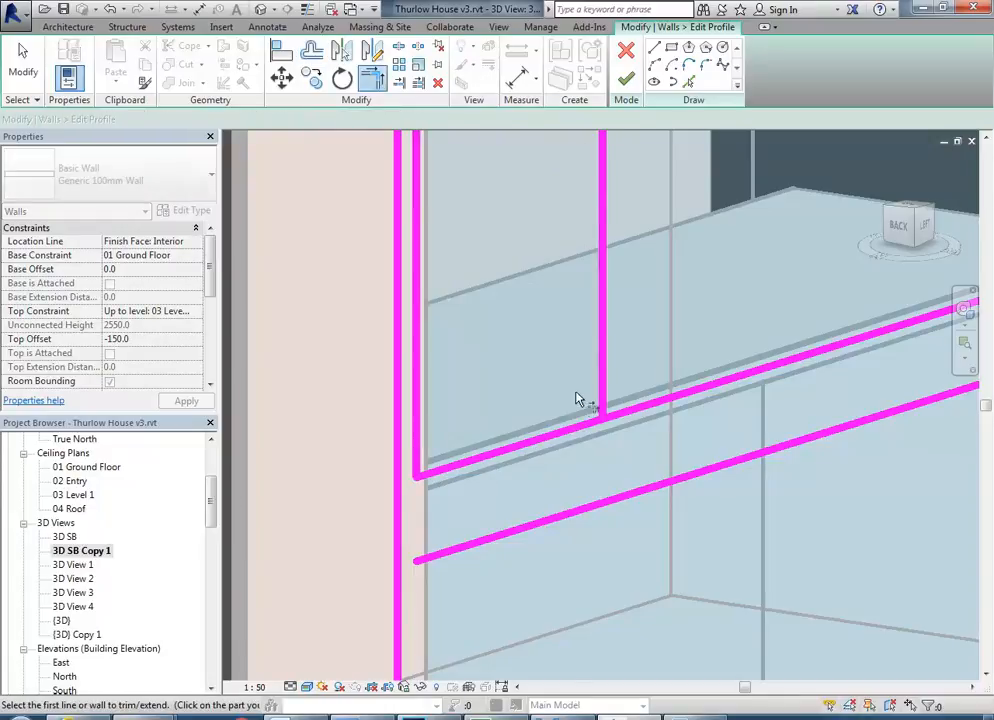
pyautogui.click(603, 380)
pyautogui.click(570, 521)
pyautogui.click(524, 527)
pyautogui.click(420, 455)
pyautogui.click(603, 488)
pyautogui.click(628, 412)
pyautogui.moveTo(628, 413)
pyautogui.keyDown('shift'); pyautogui.mouseDown(button='middle')
pyautogui.moveTo(566, 466)
pyautogui.moveTo(486, 464)
pyautogui.moveTo(570, 473)
pyautogui.moveTo(595, 393)
pyautogui.moveTo(600, 185)
pyautogui.mouseUp(button='middle'); pyautogui.keyUp('shift')
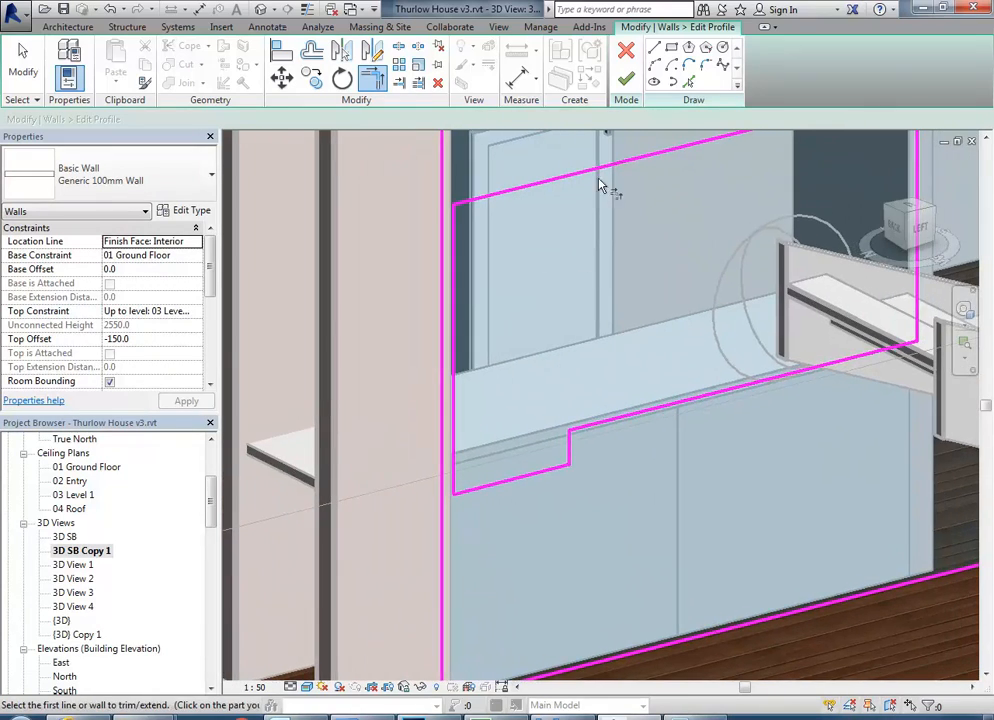
pyautogui.click(626, 79)
pyautogui.scroll(-5, 529, 410)
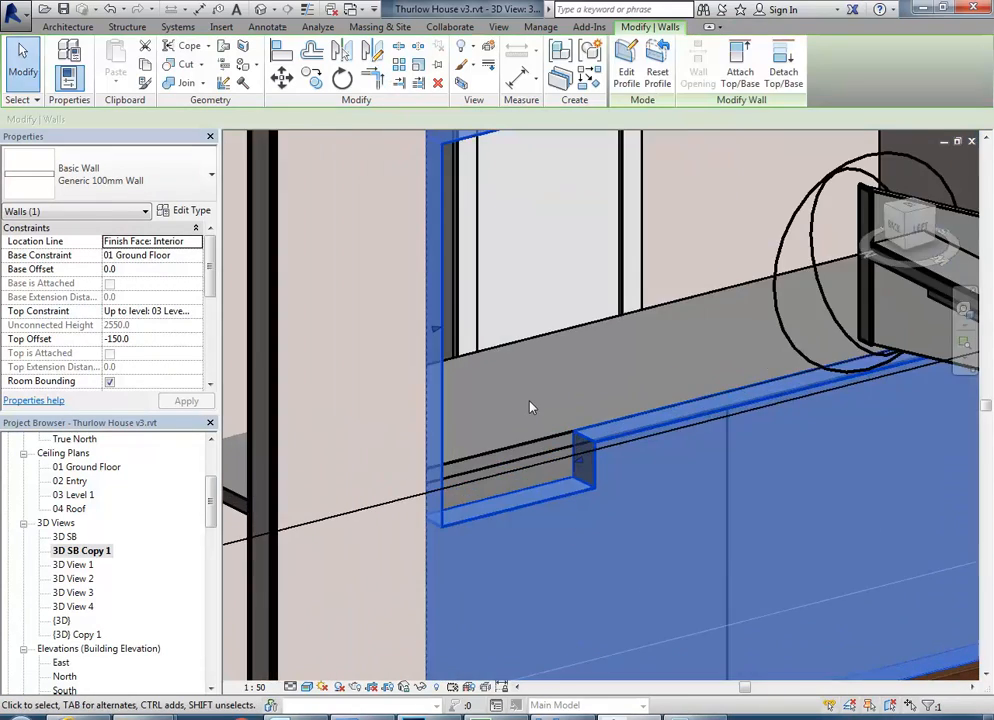
pyautogui.press('Escape')
pyautogui.scroll(5, 531, 406)
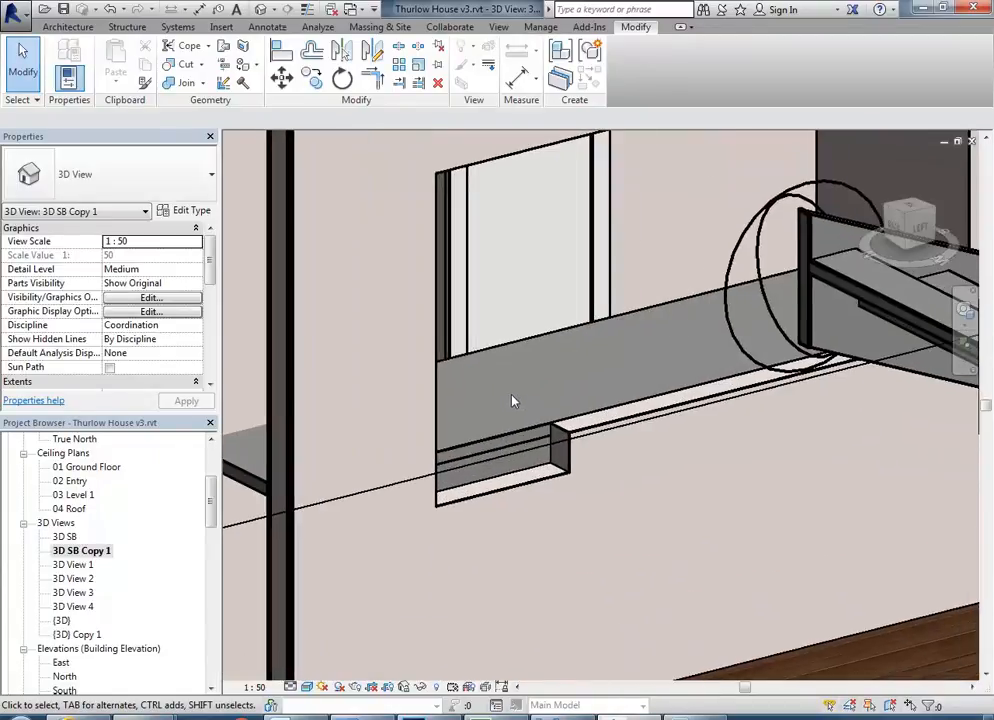
# Compare the stepped serving opening with the hatch and drawer in reference photo 03a.jpg.
pyautogui.click(545, 716)
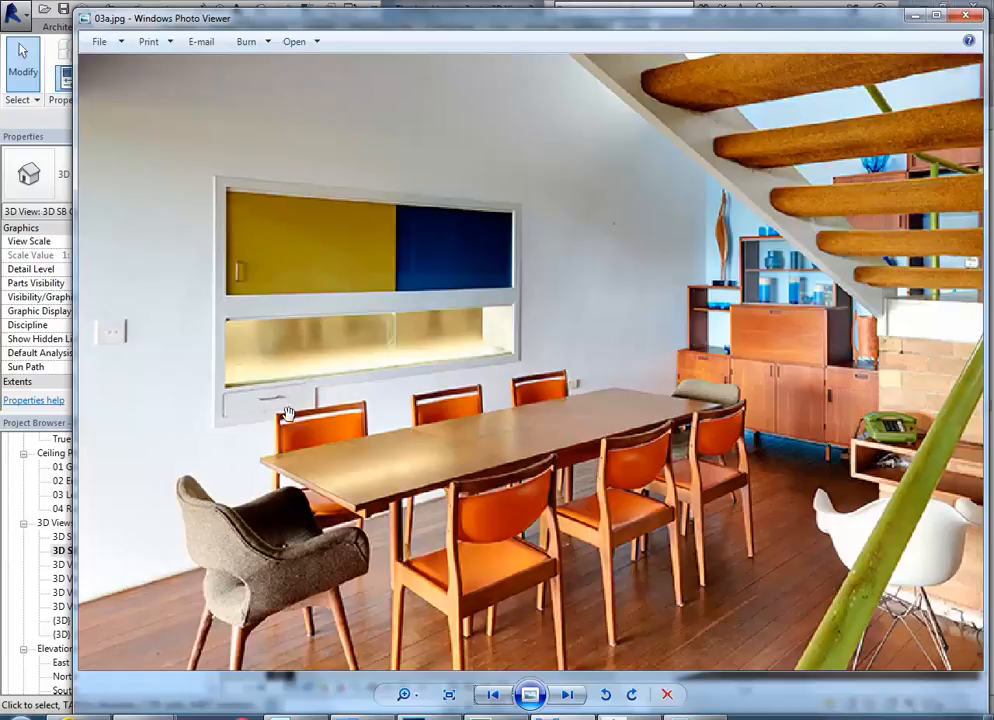
pyautogui.click(704, 10)
pyautogui.scroll(-3, 475, 328)
pyautogui.scroll(3, 437, 402)
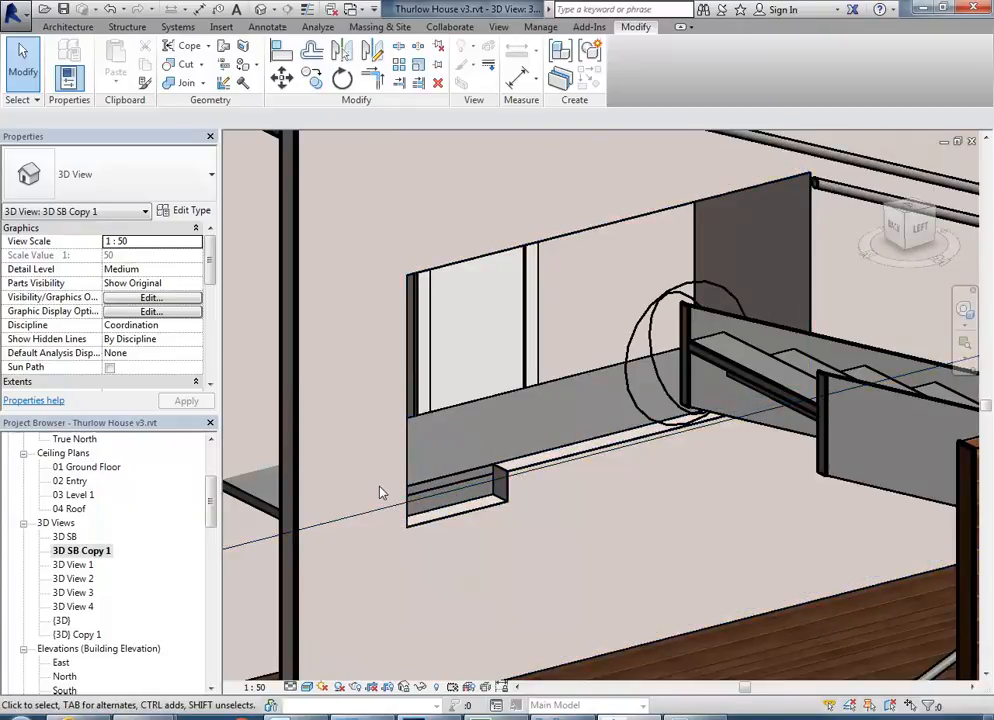
pyautogui.moveTo(518, 444); pyautogui.dragTo(365, 325, button='middle')
pyautogui.scroll(-1, 499, 446)
pyautogui.scroll(3, 499, 448)
# Create an in-place component in the Casework category named Kitchen Hatch.
pyautogui.click(68, 27)
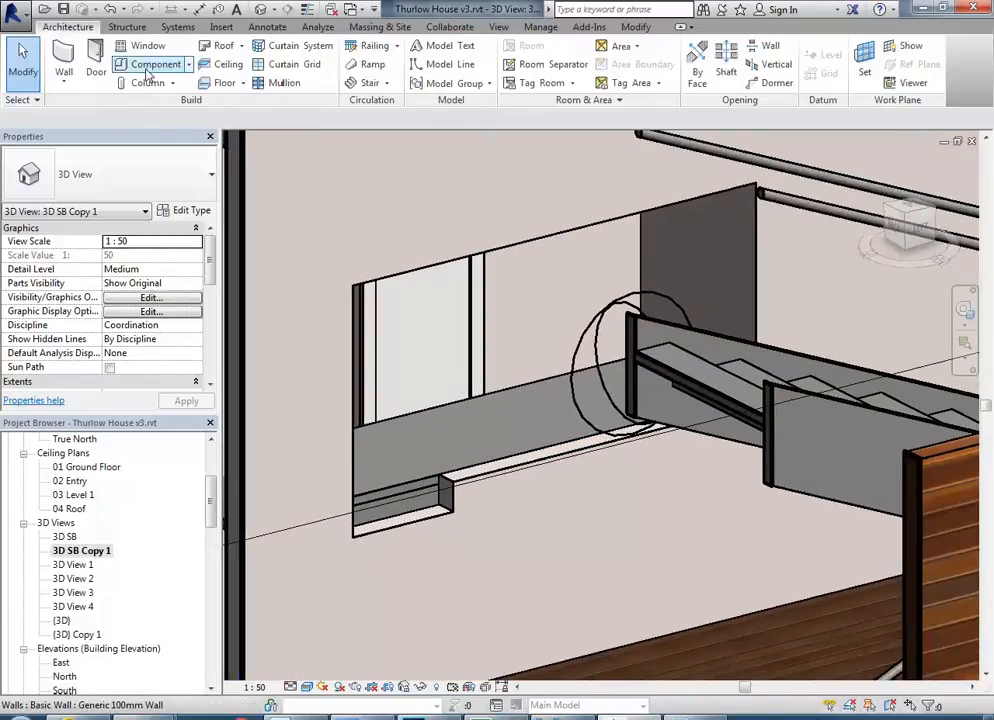
pyautogui.click(186, 64)
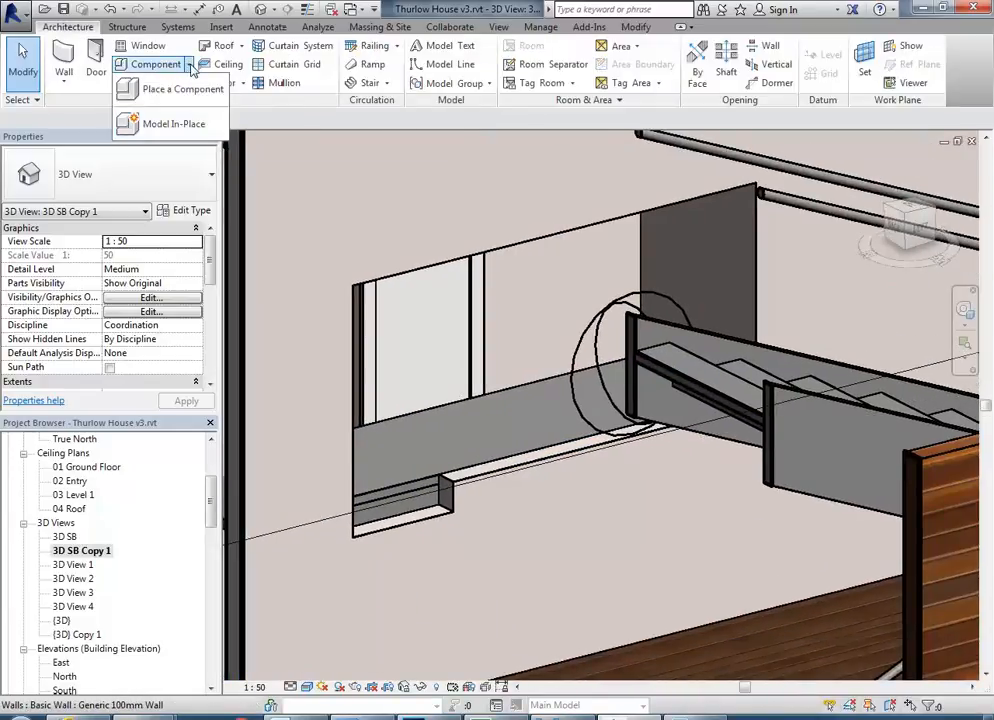
pyautogui.click(176, 128)
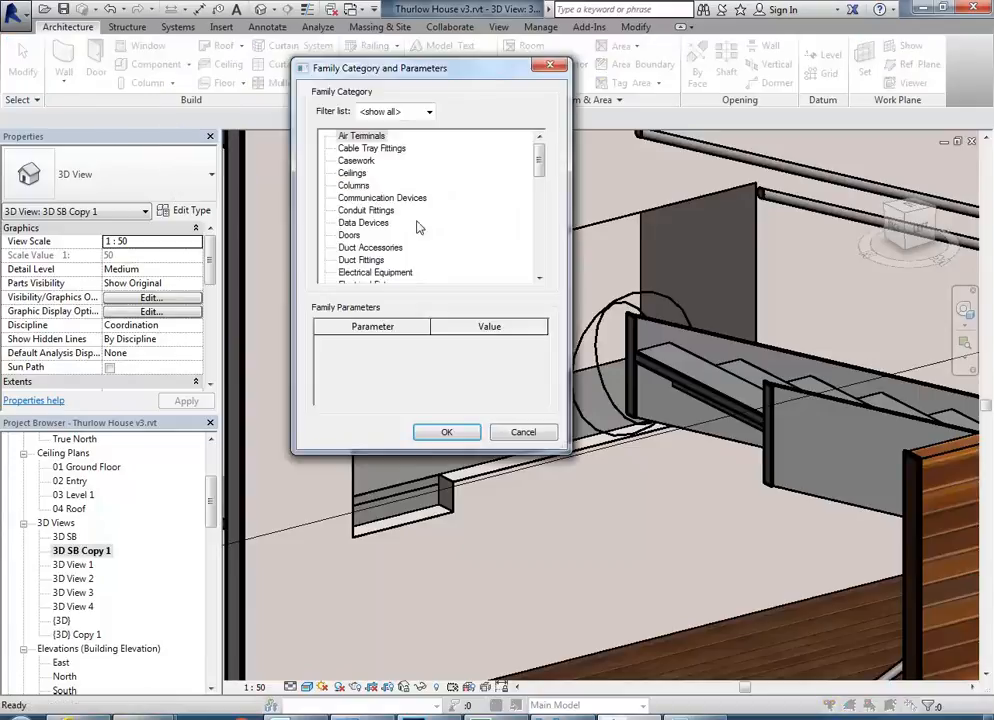
pyautogui.click(356, 161)
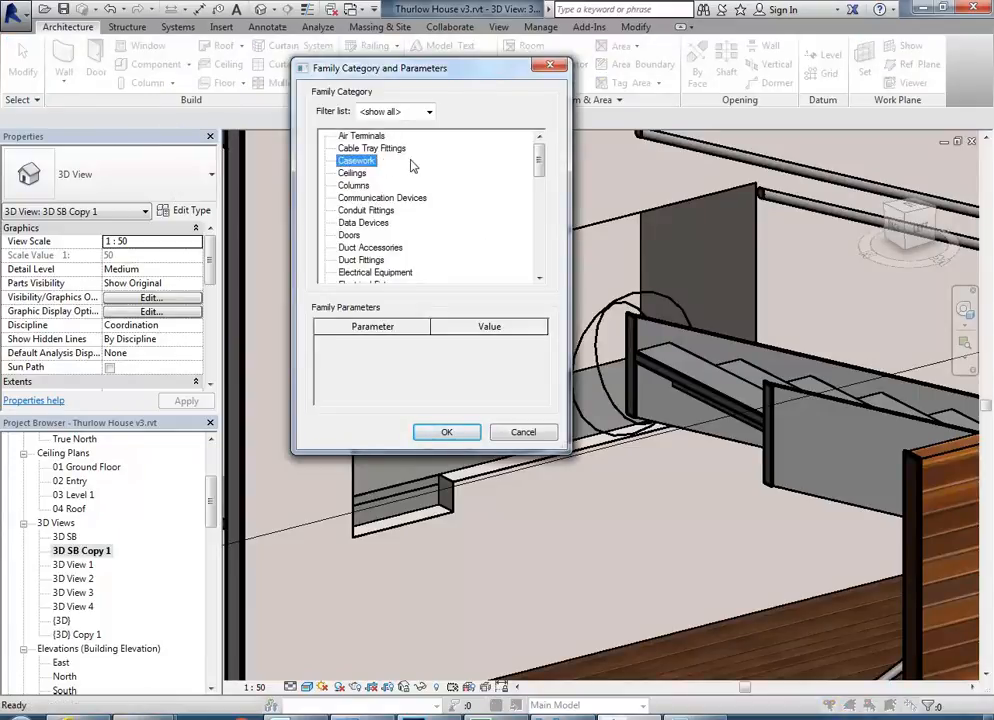
pyautogui.click(449, 432)
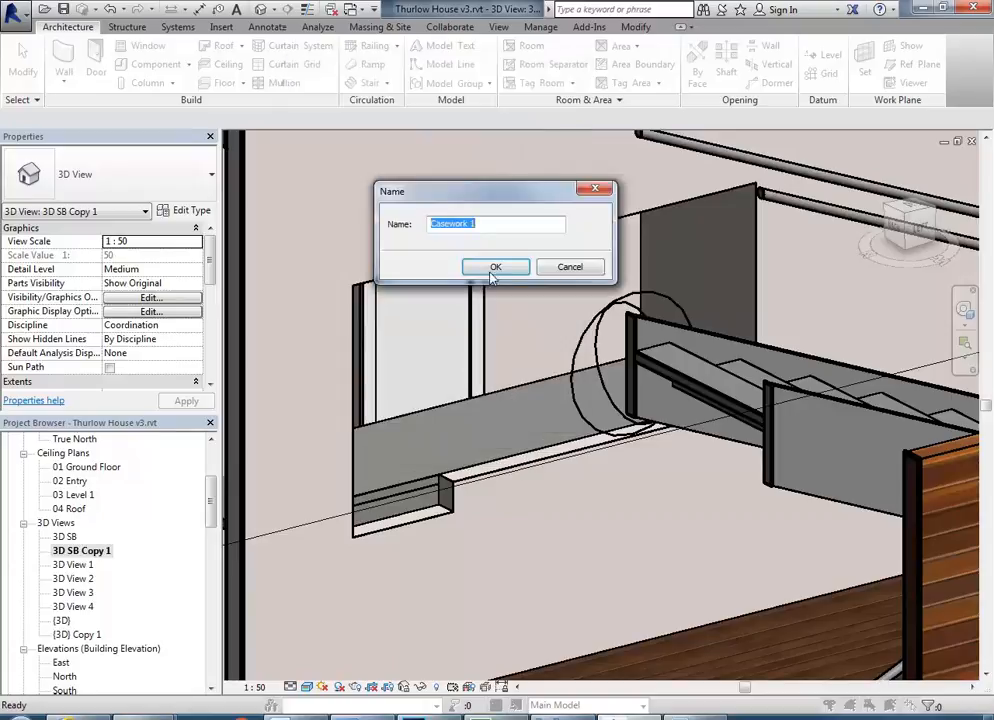
pyautogui.write('Kitchen Hatch')
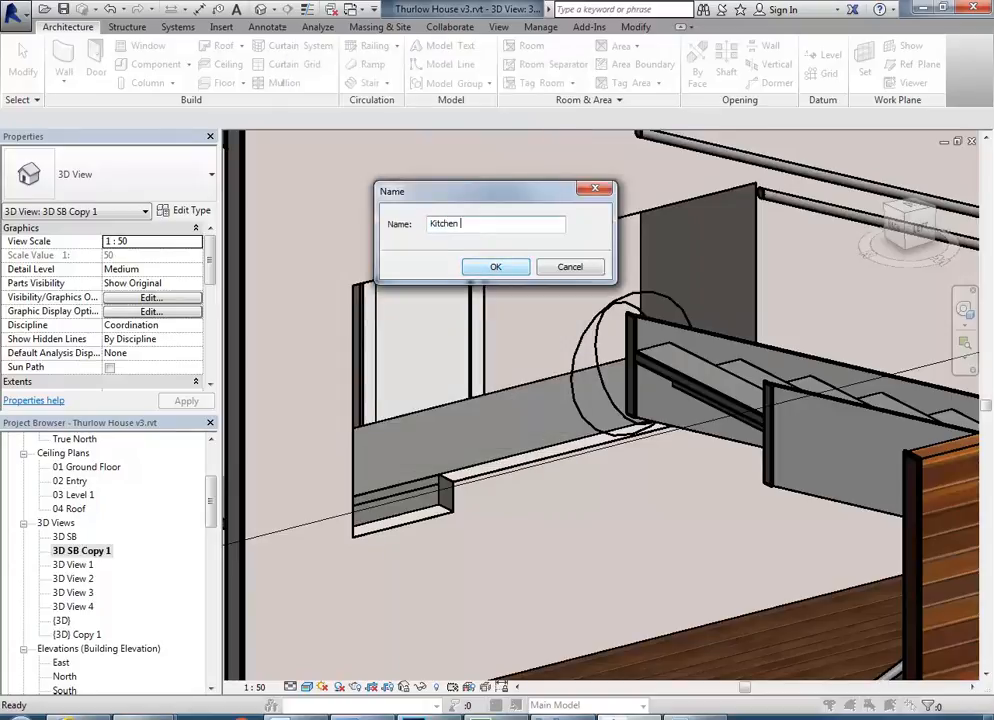
pyautogui.click(522, 268)
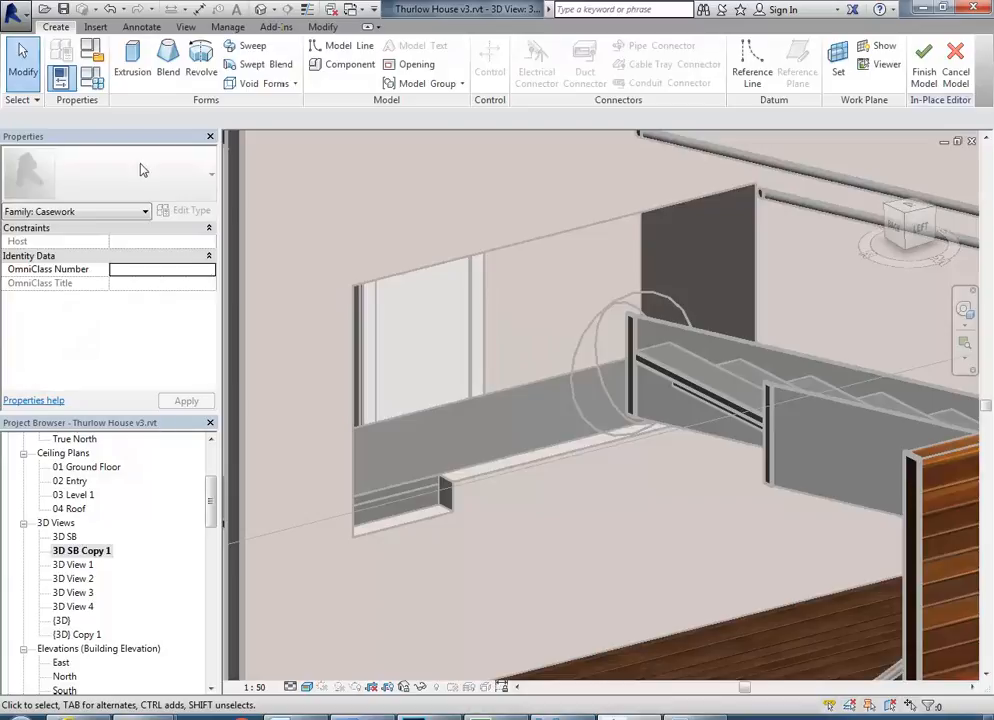
# Start an extrusion and set its work plane to the face of the wall containing the serving opening.
pyautogui.click(132, 66)
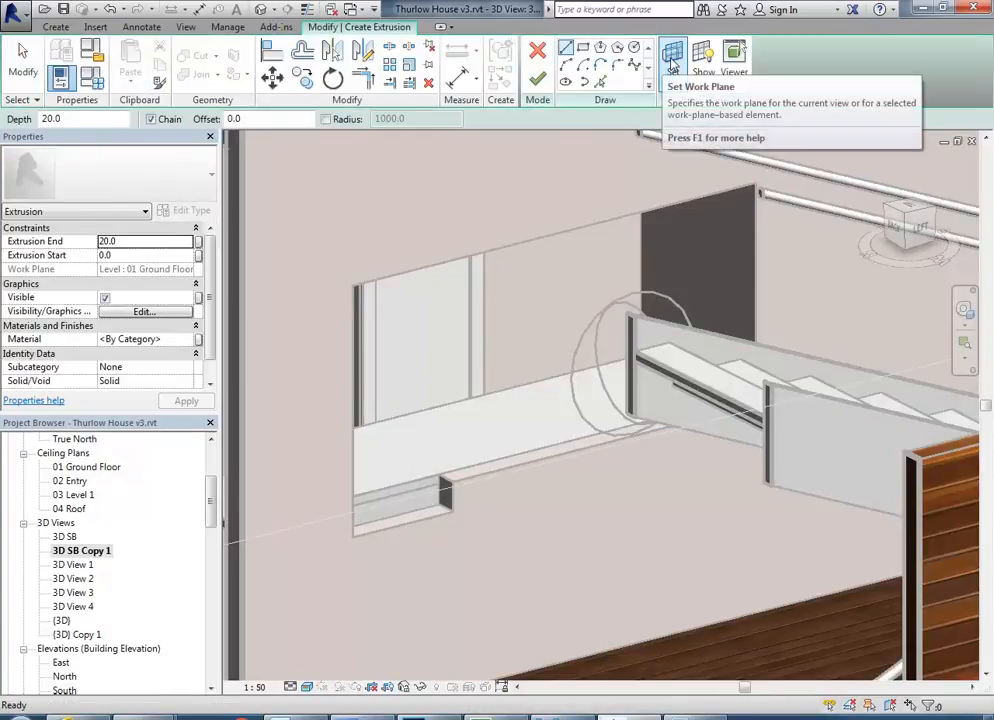
pyautogui.click(672, 62)
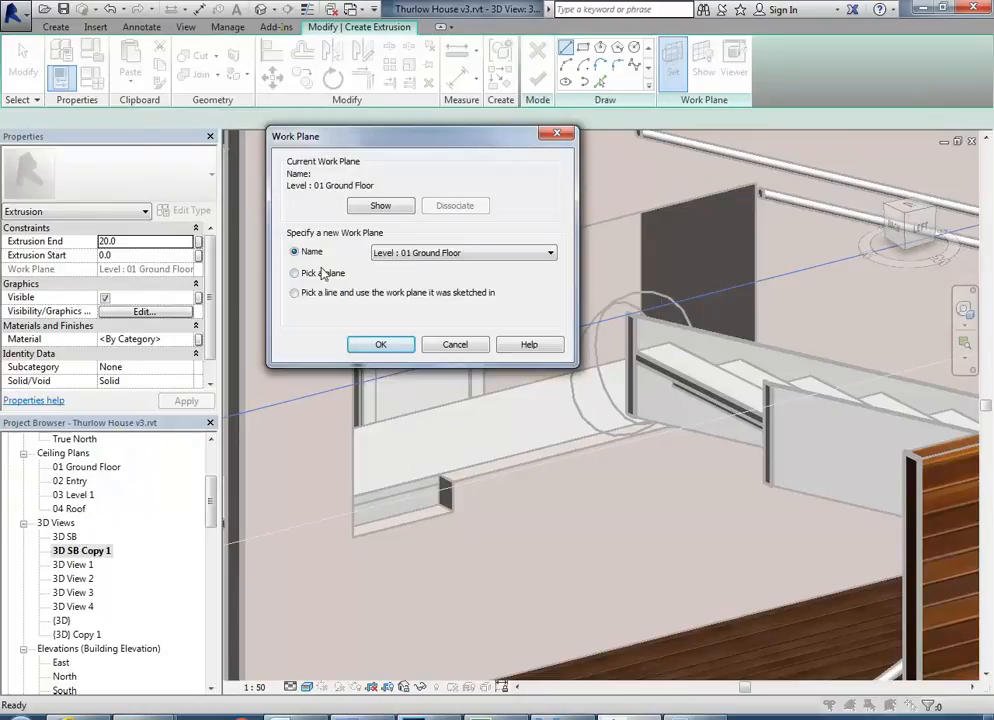
pyautogui.click(381, 344)
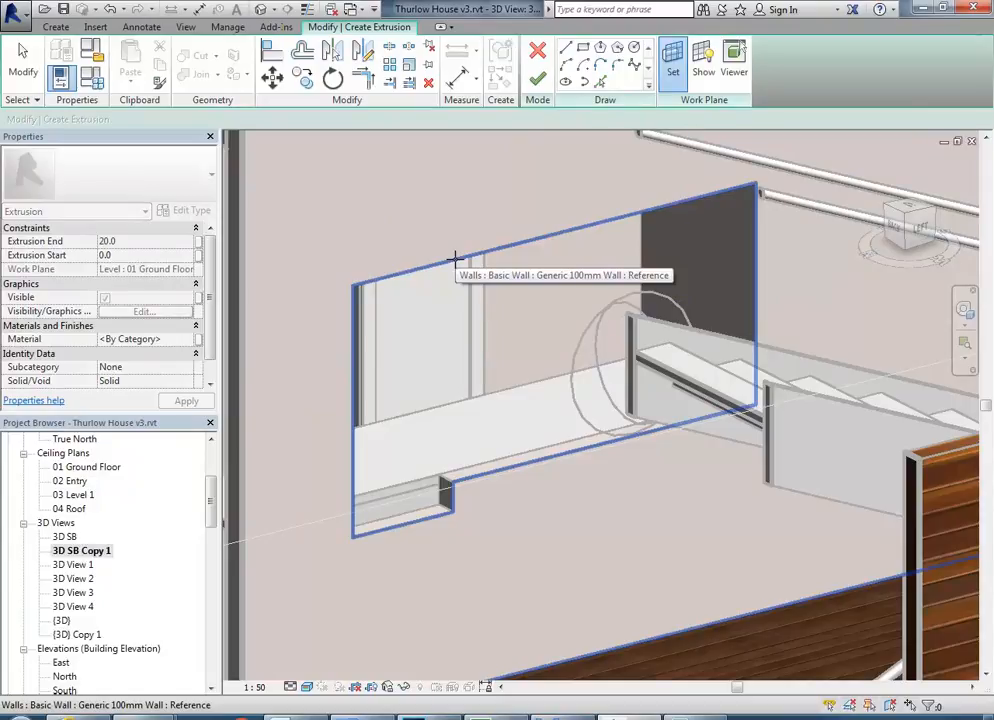
pyautogui.scroll(-3, 455, 258)
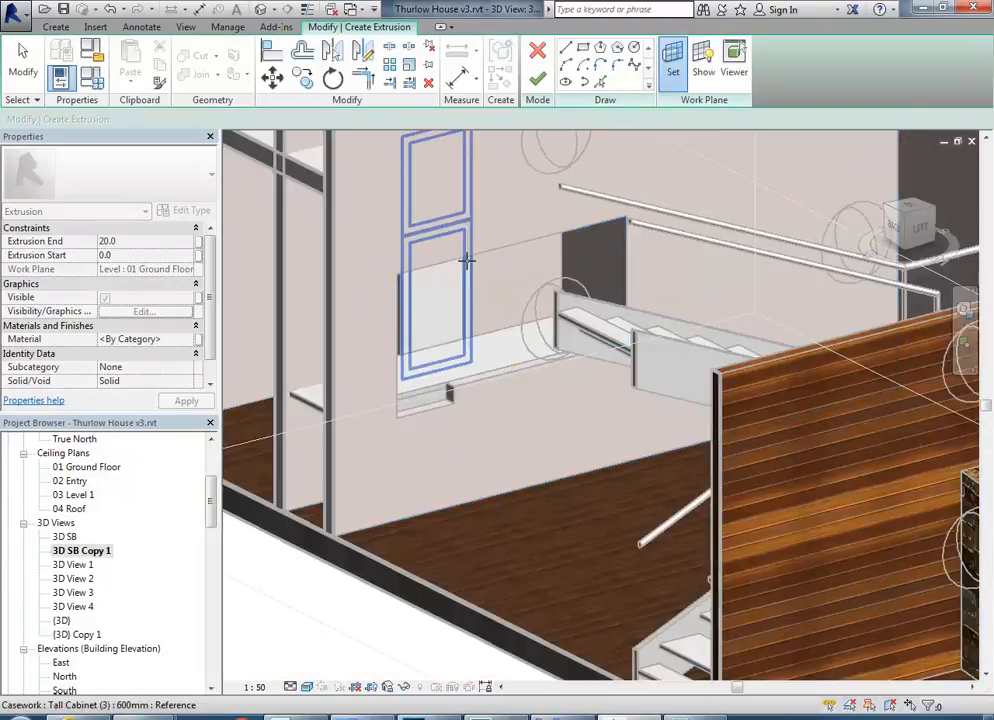
pyautogui.scroll(-2, 450, 320)
pyautogui.scroll(-3, 455, 327)
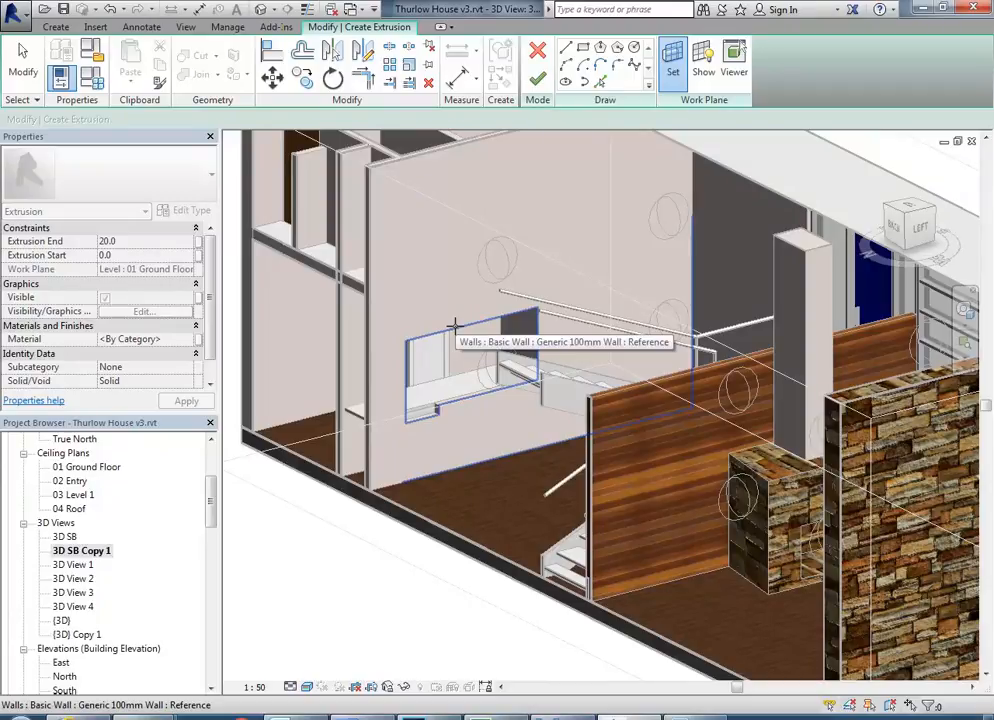
pyautogui.click(450, 326)
pyautogui.scroll(4, 439, 377)
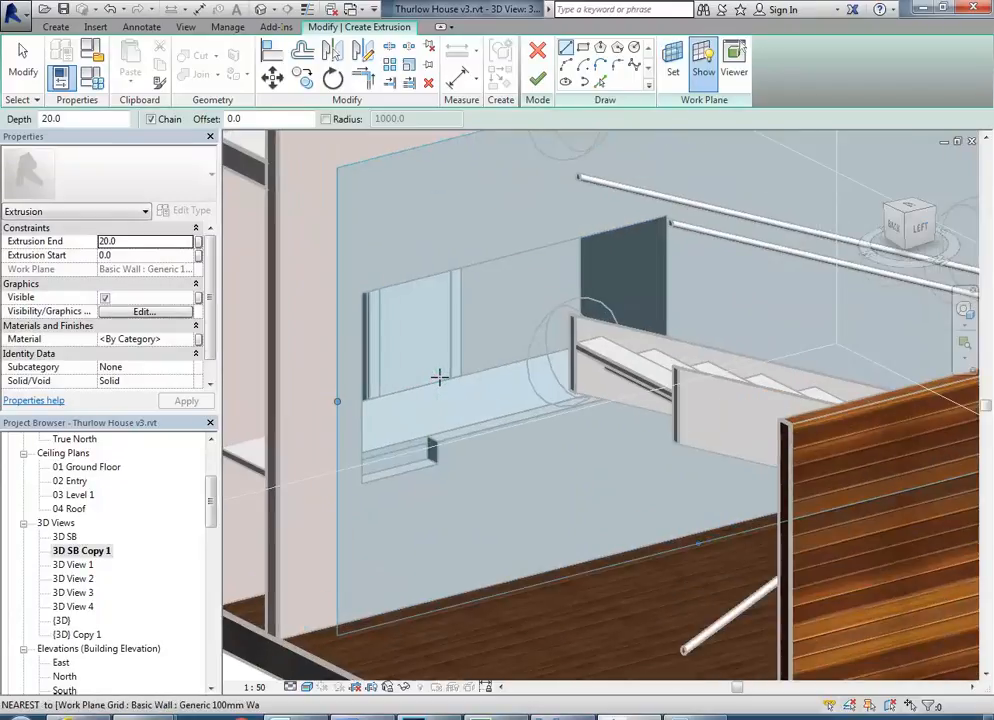
pyautogui.scroll(-2, 466, 317)
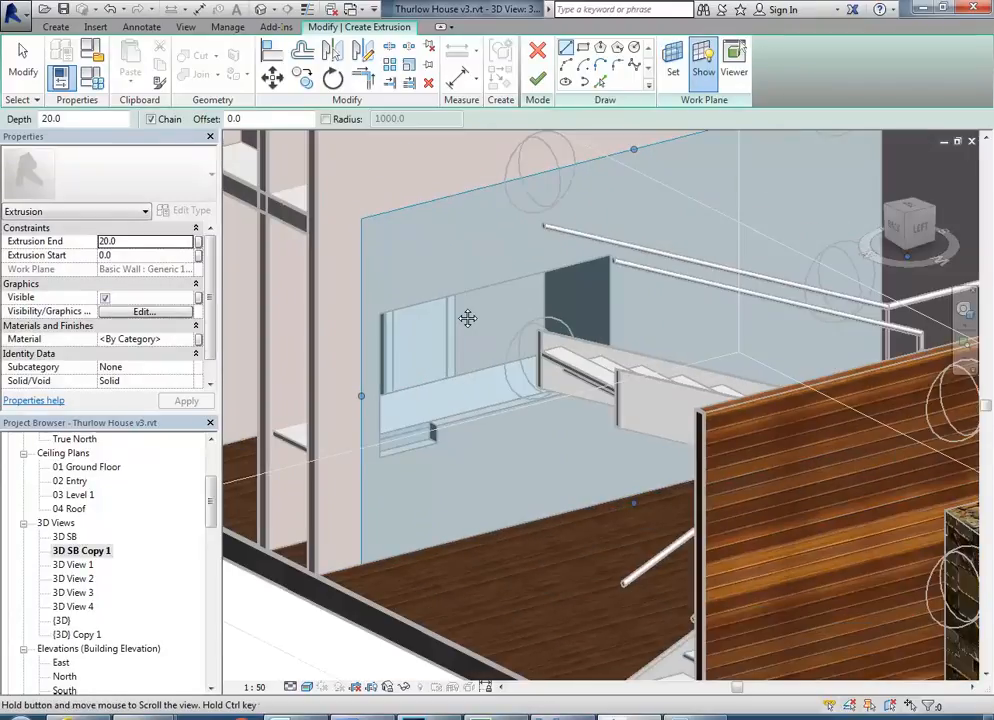
pyautogui.scroll(3, 377, 401)
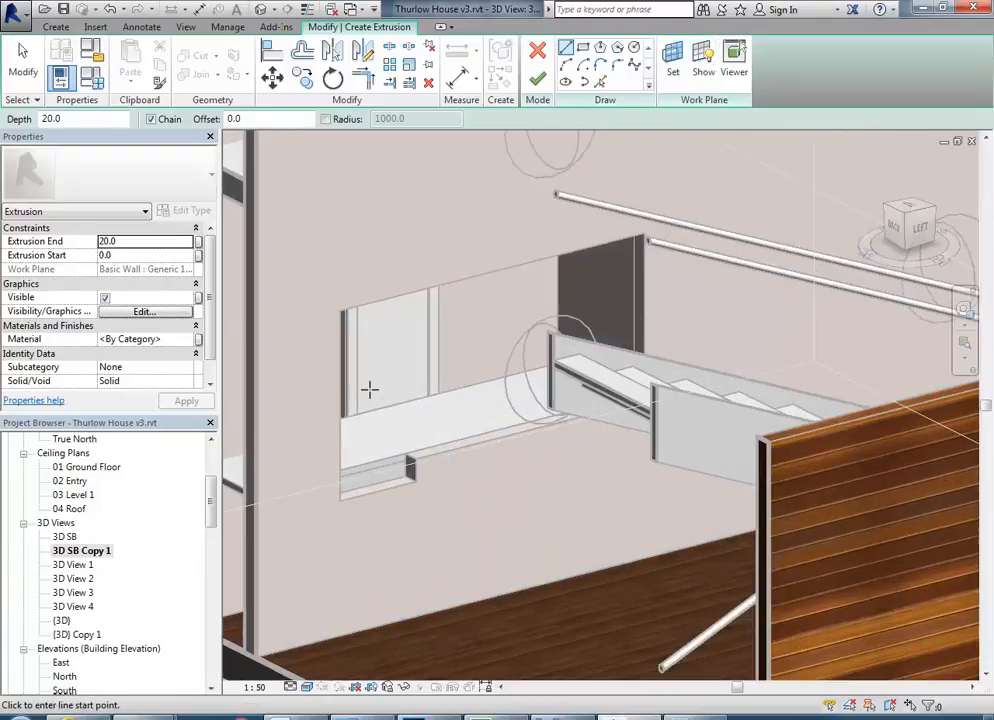
# Trace all edges of the stepped serving opening with Pick Lines as the extrusion's inner outline, checking against photo 03a.jpg.
pyautogui.press('p')
pyautogui.press('l')
pyautogui.click(470, 288)
pyautogui.click(312, 470)
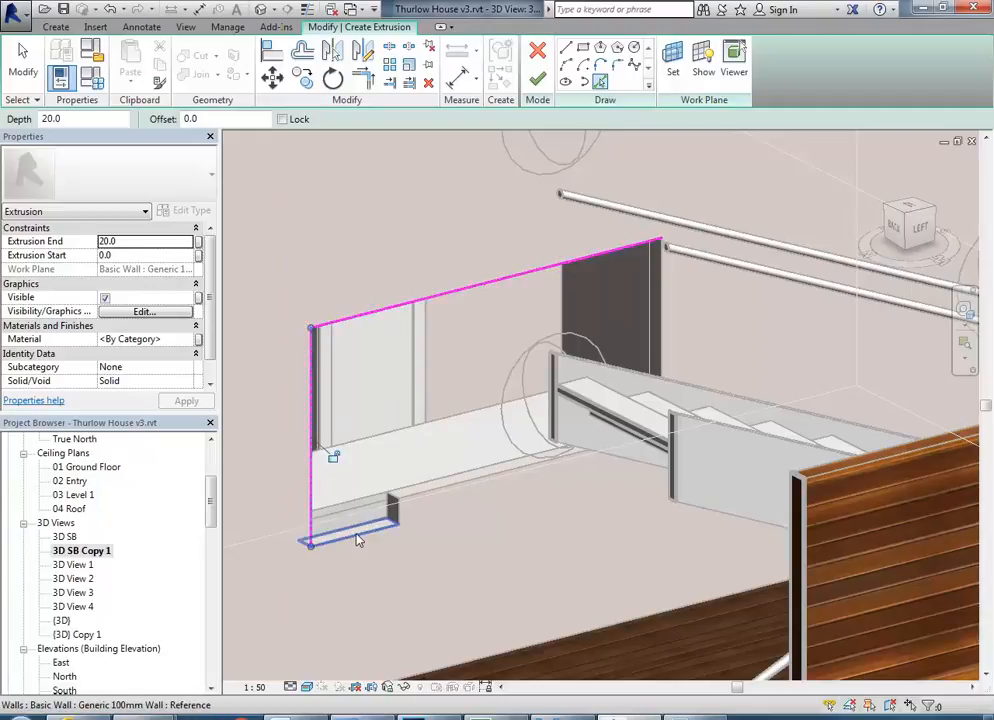
pyautogui.click(396, 515)
pyautogui.scroll(3, 401, 517)
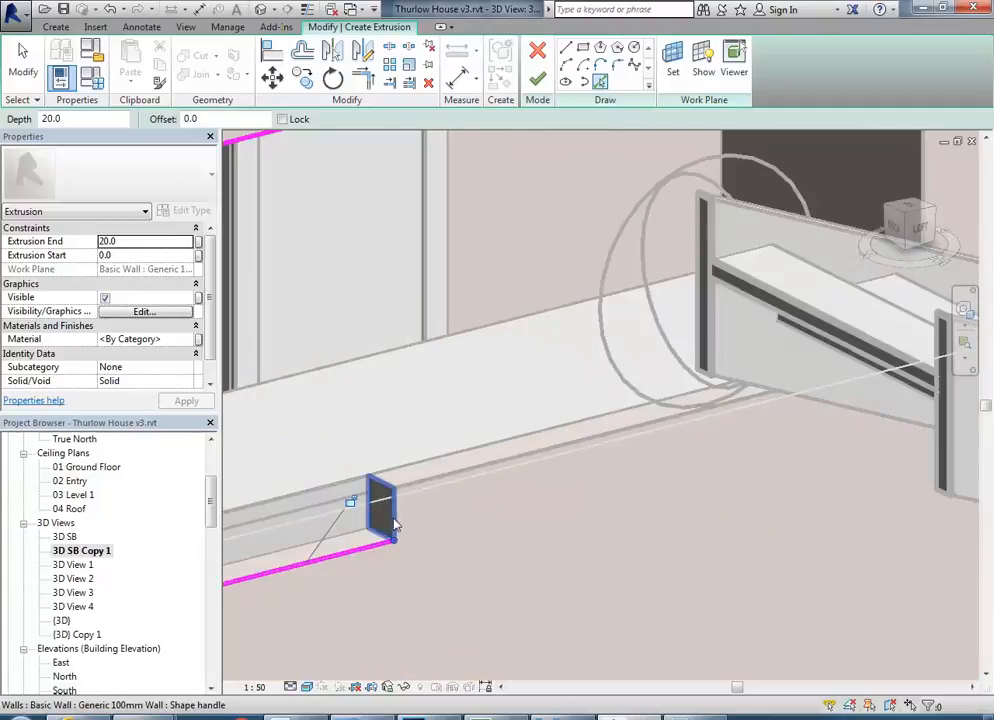
pyautogui.scroll(-5, 441, 475)
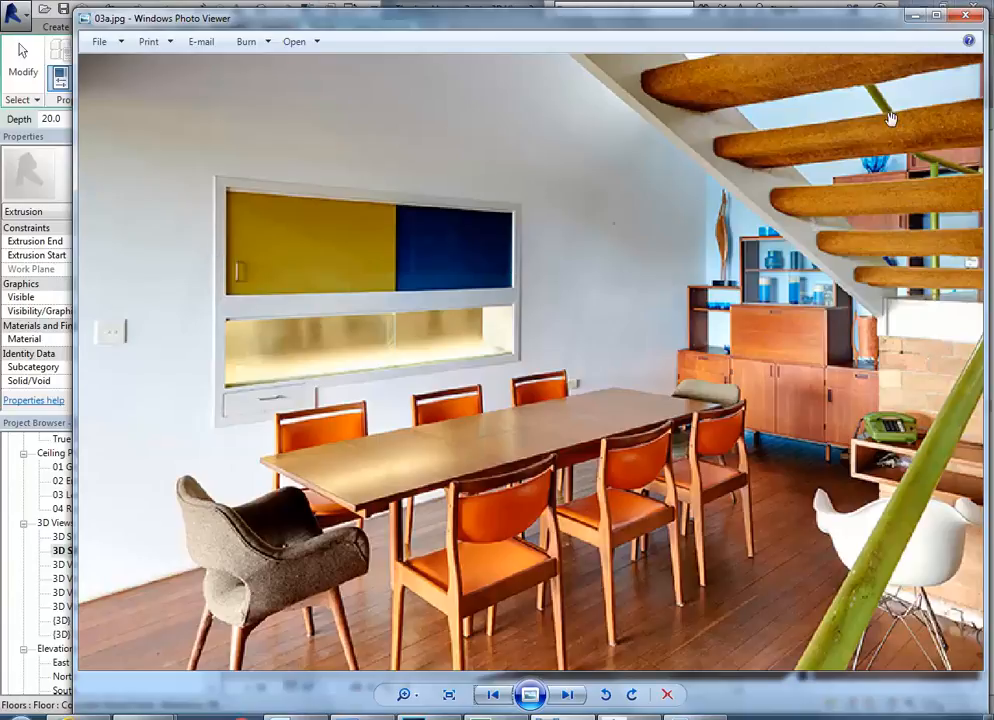
pyautogui.click(914, 16)
pyautogui.moveTo(418, 406); pyautogui.dragTo(442, 410, button='middle')
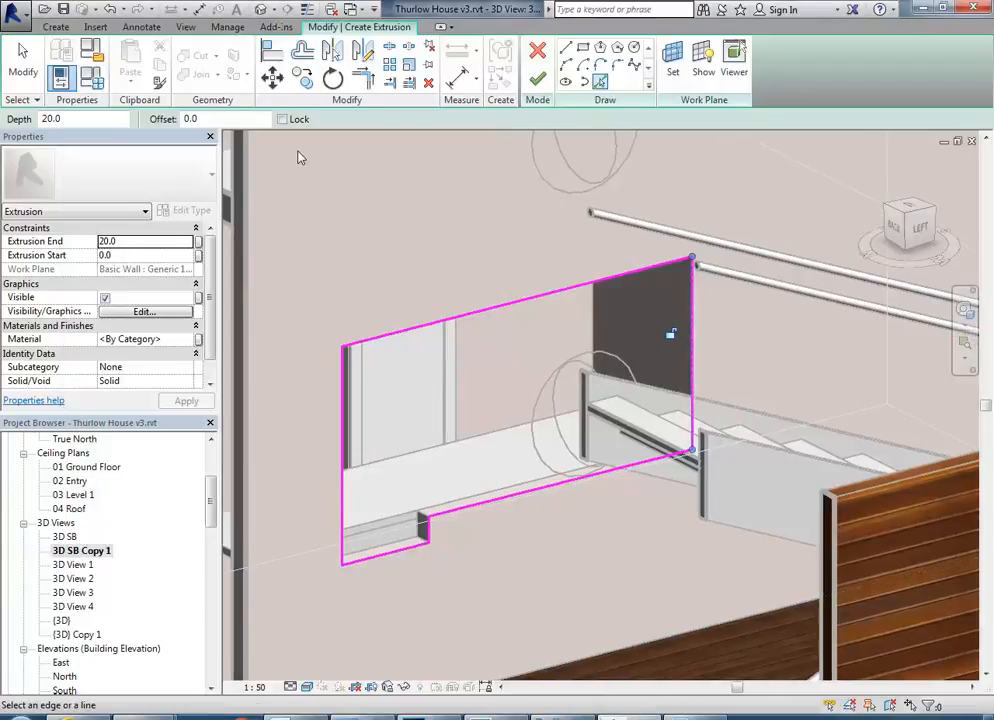
# Offset a copy of the whole opening outline 50 mm outward to form the hatch frame's outer edge.
pyautogui.click(303, 50)
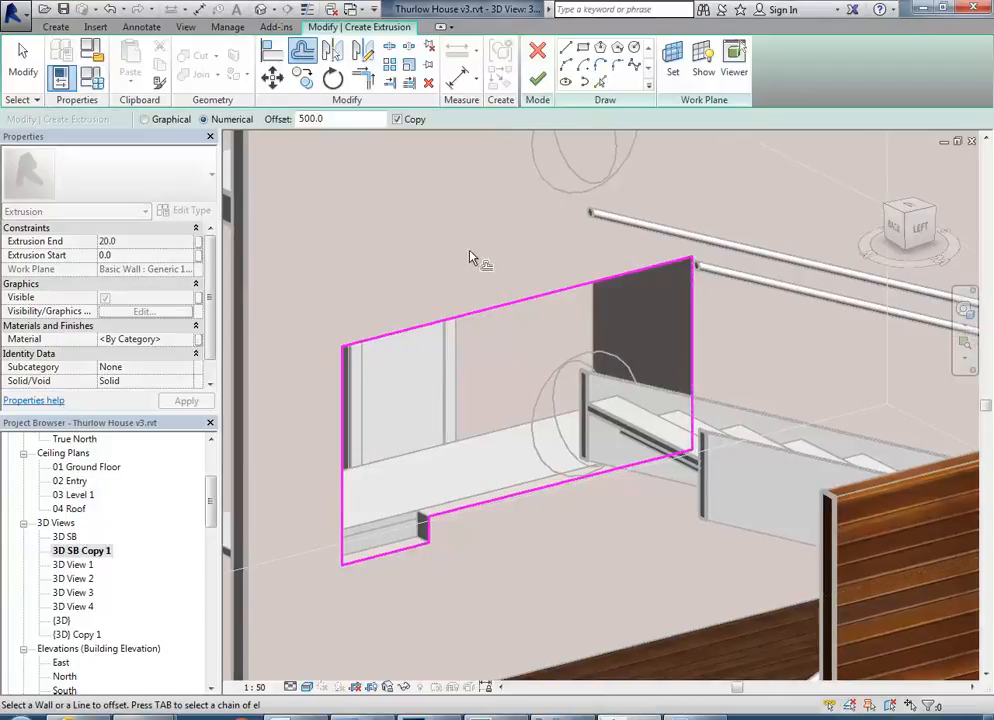
pyautogui.doubleClick(310, 119)
pyautogui.write('5')
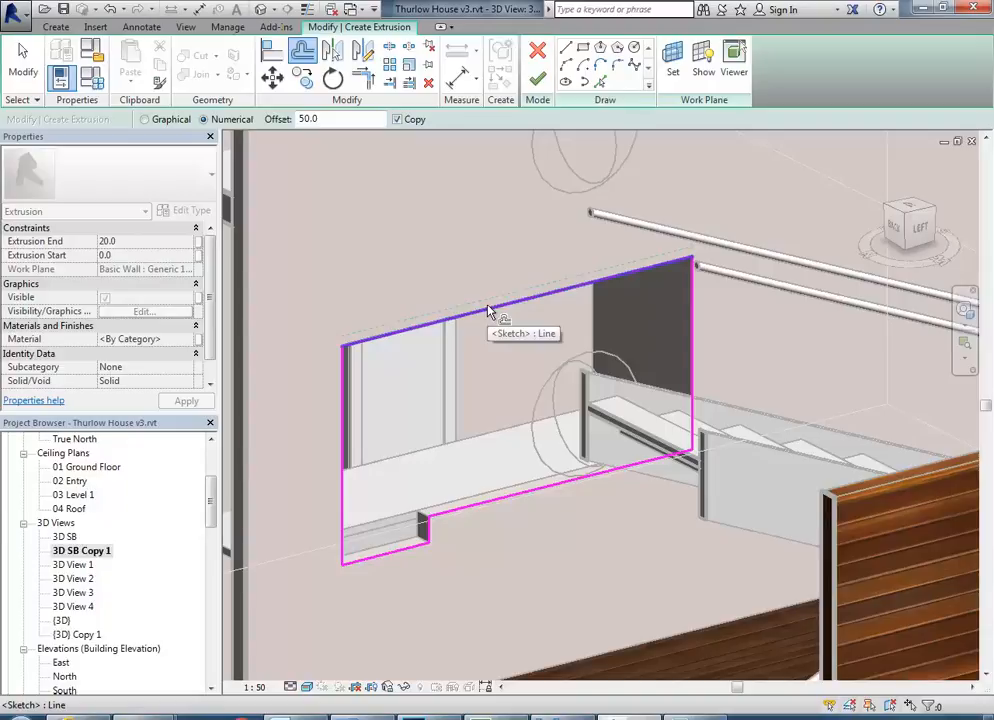
pyautogui.press('Tab')
pyautogui.click(488, 311)
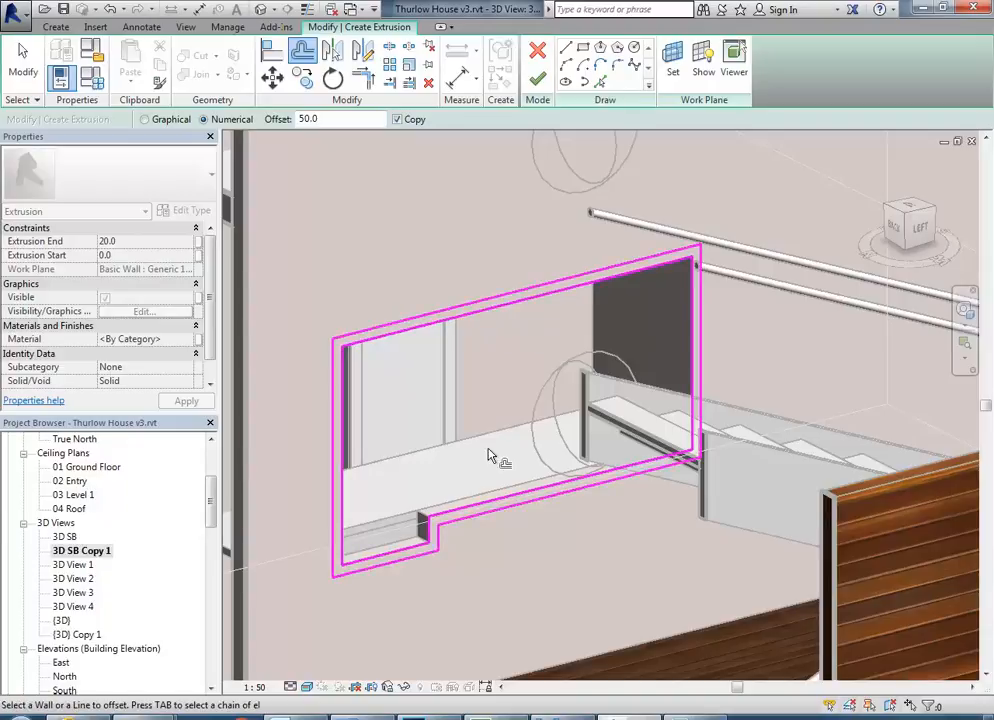
pyautogui.moveTo(490, 455); pyautogui.dragTo(487, 447, button='middle')
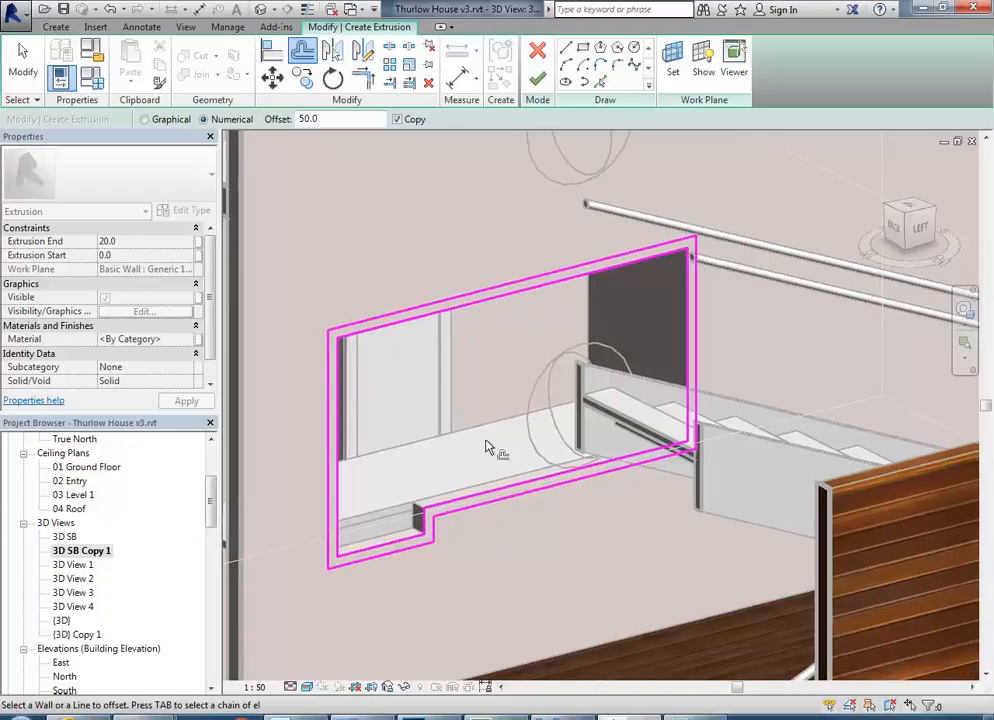
pyautogui.scroll(2, 487, 447)
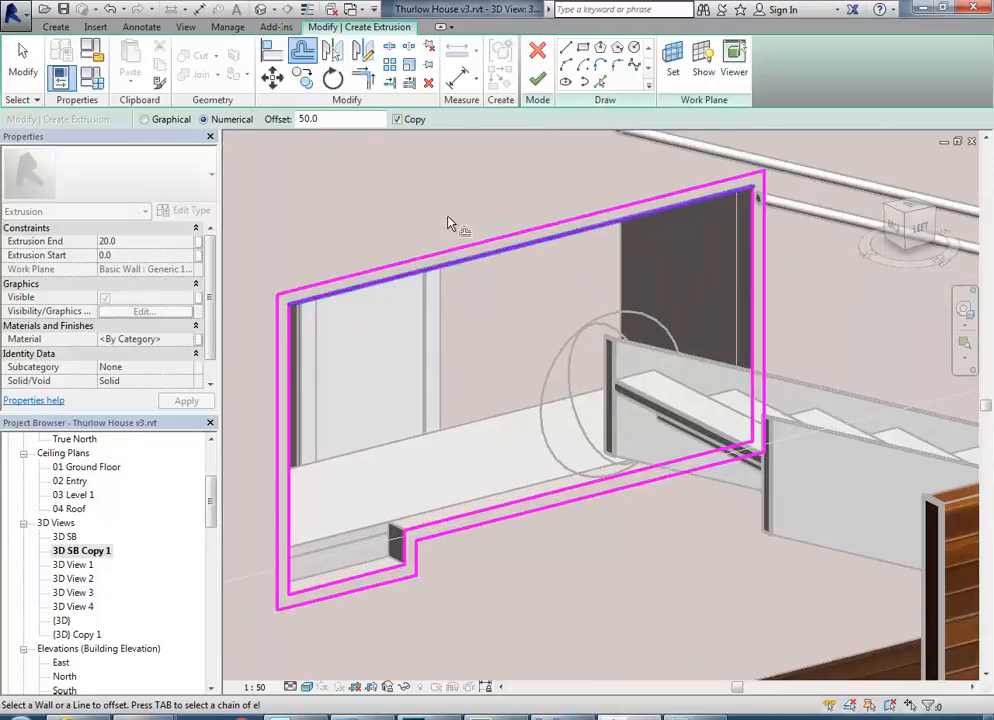
# Check the frame outline against photo 03a.jpg and finish the hatch frame extrusion at 20 mm depth.
pyautogui.rightClick(418, 188)
pyautogui.click(437, 201)
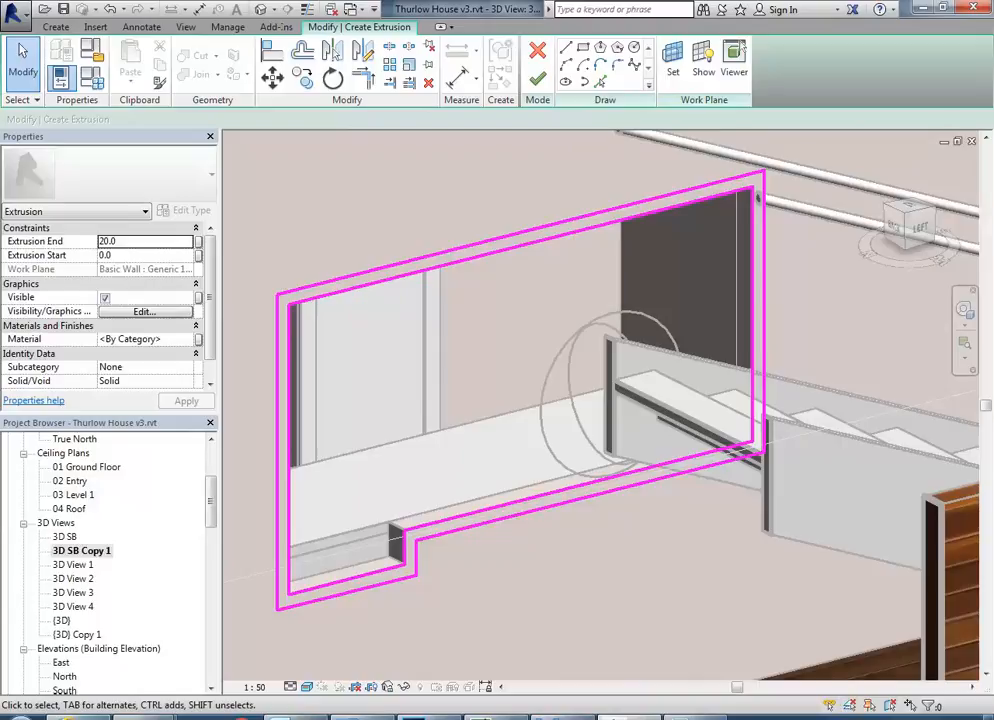
pyautogui.hotkey('alt', 'Tab')
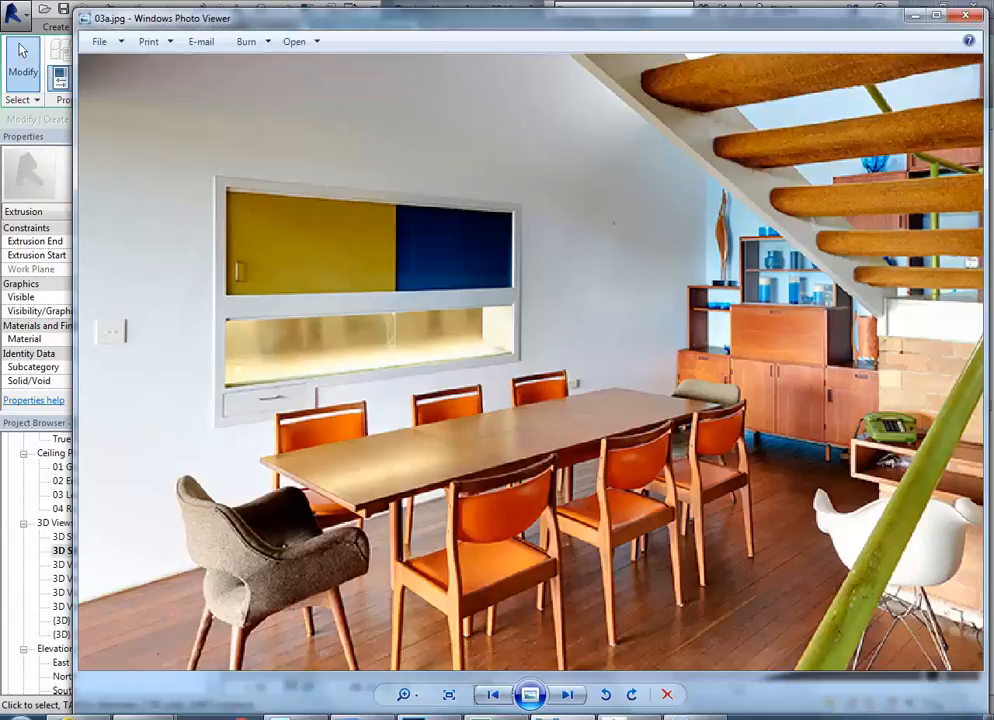
pyautogui.hotkey('alt', 'Tab')
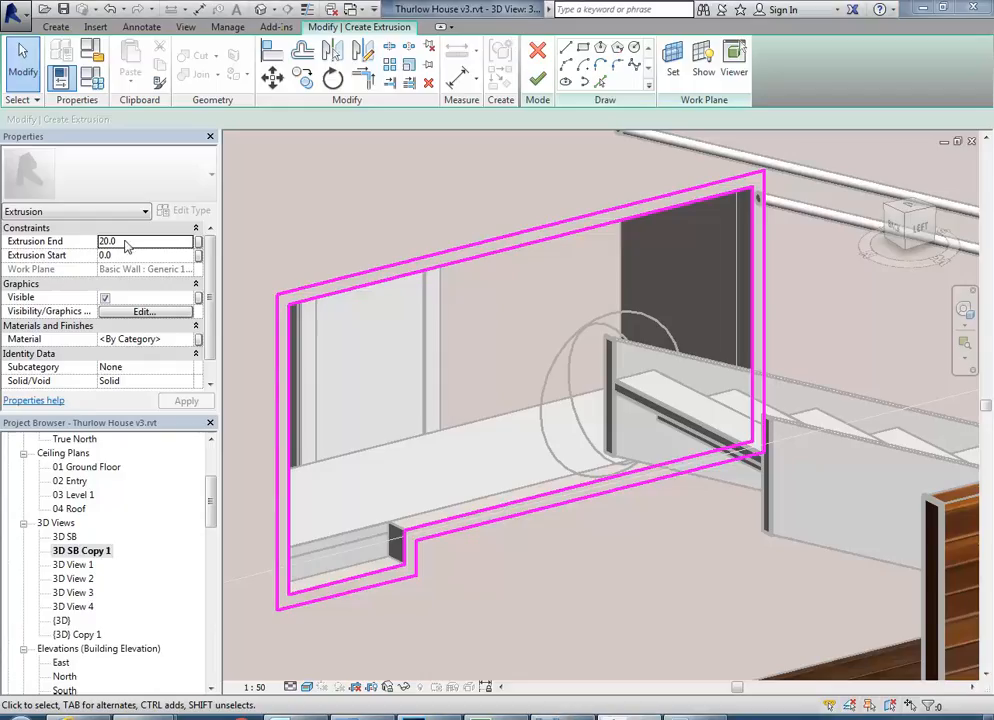
pyautogui.click(538, 79)
pyautogui.click(328, 219)
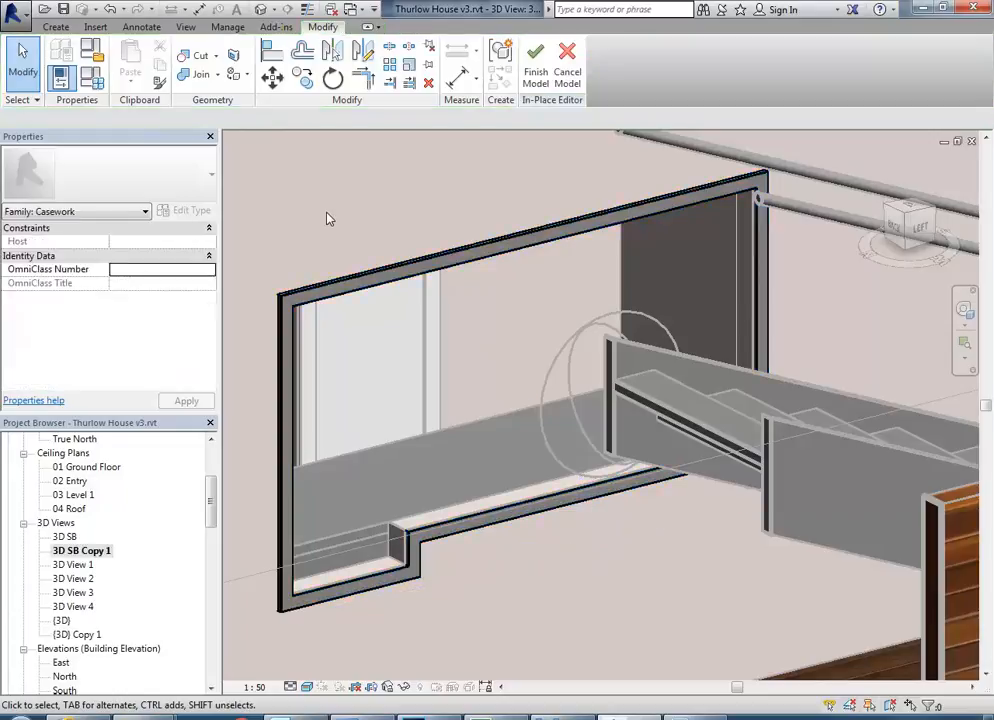
# Assign the Finish material to the hatch frame extrusion.
pyautogui.click(397, 272)
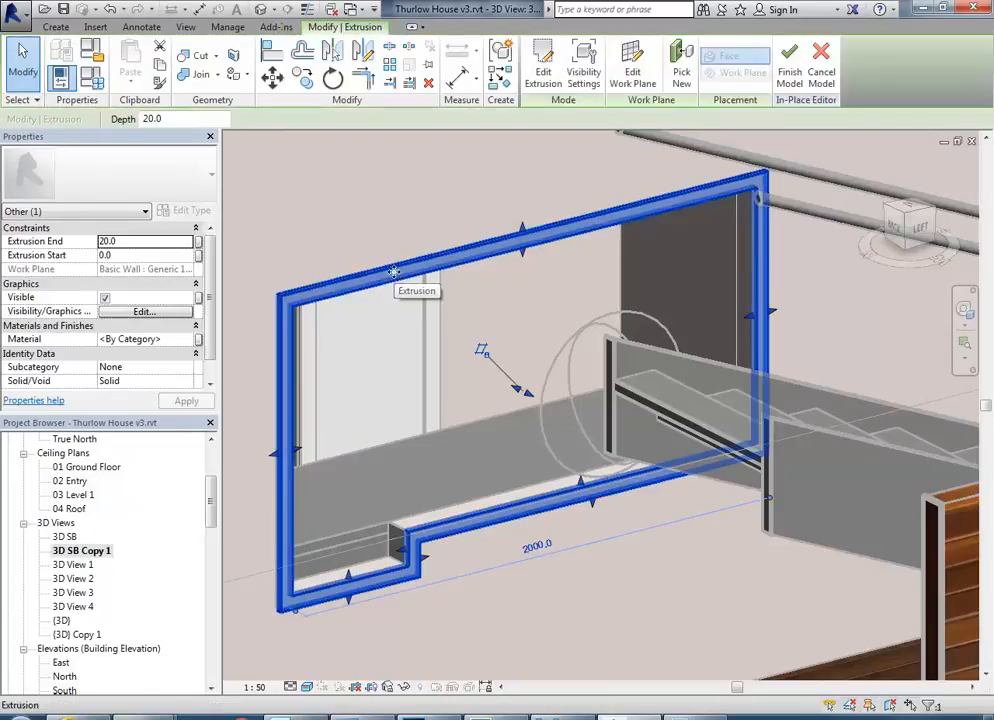
pyautogui.click(160, 339)
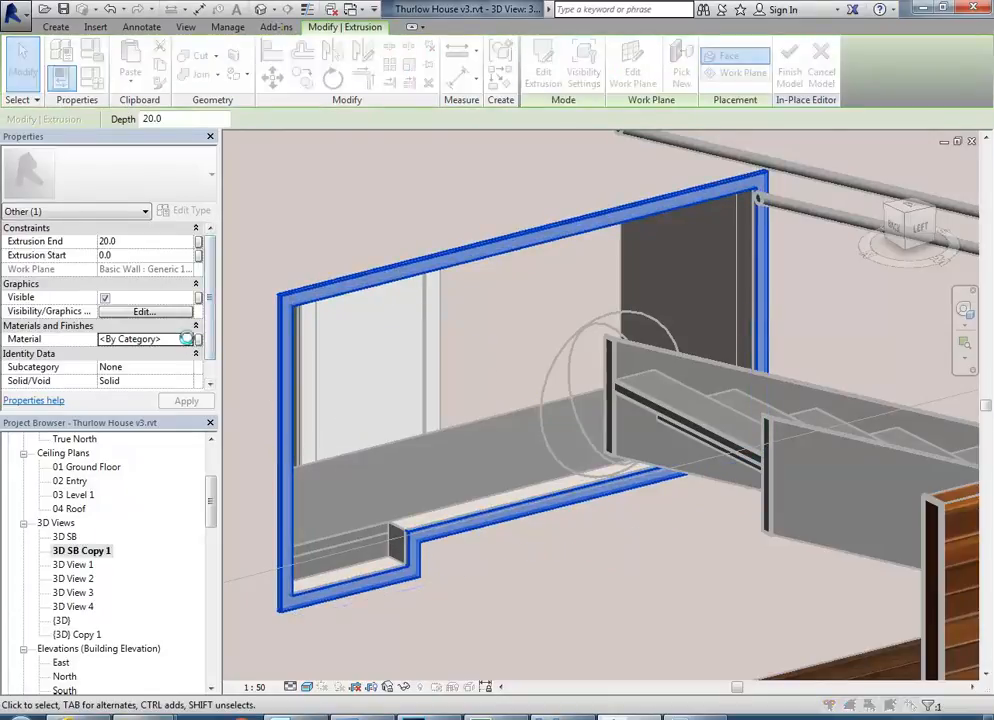
pyautogui.click(193, 339)
pyautogui.click(148, 471)
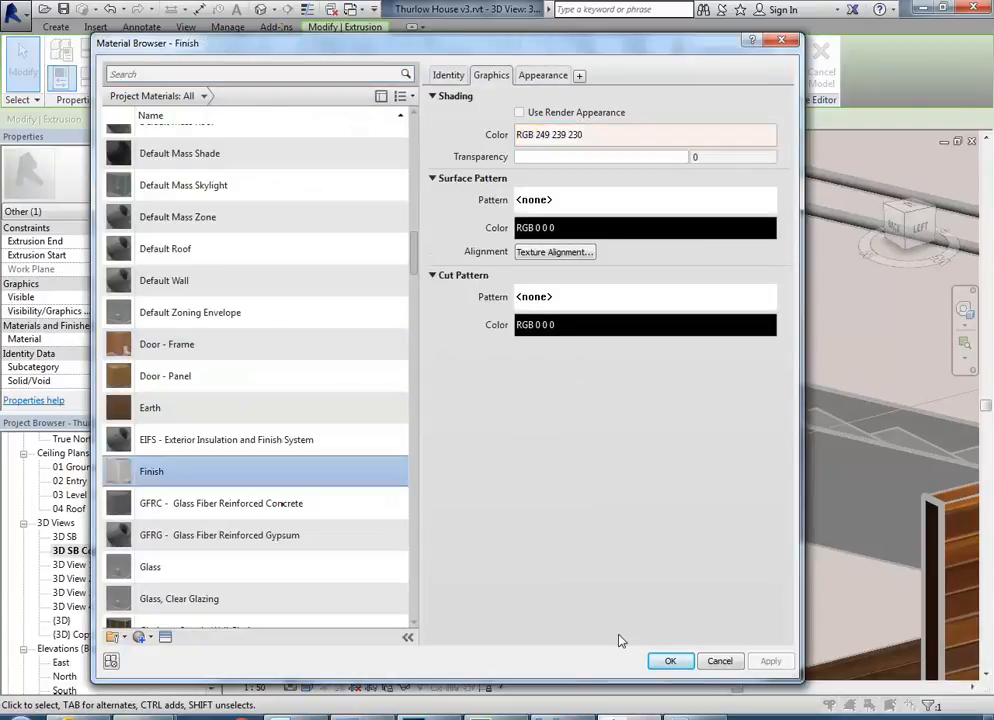
pyautogui.click(679, 663)
pyautogui.click(313, 222)
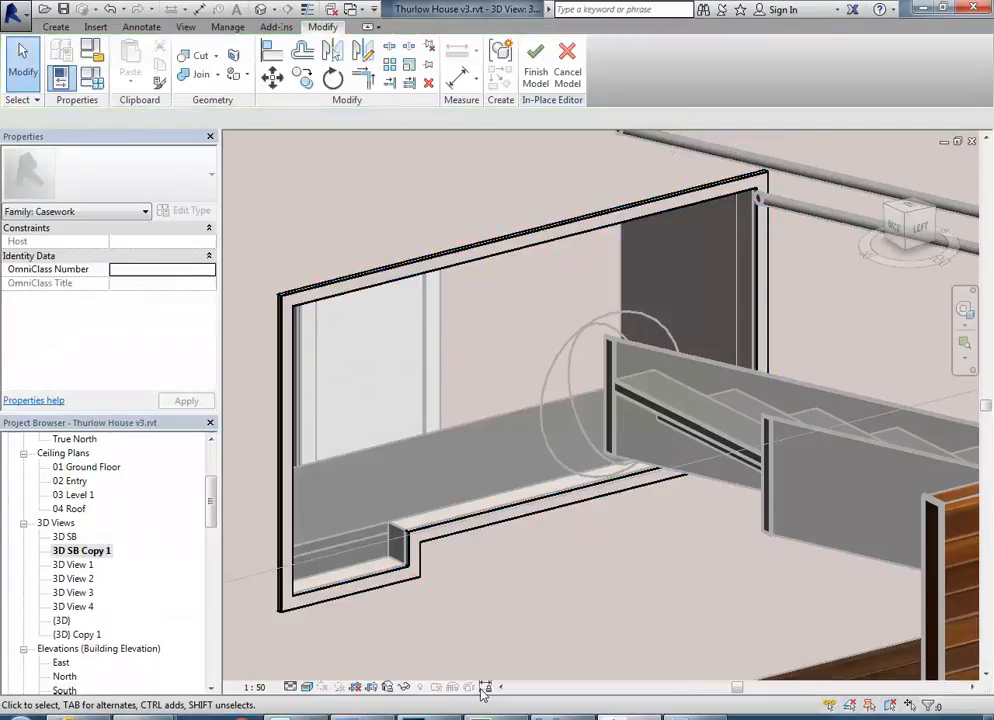
# Check photo 03a.jpg, reopen the frame extrusion's sketch and draw a horizontal line across the opening between its inner side edges.
pyautogui.click(560, 717)
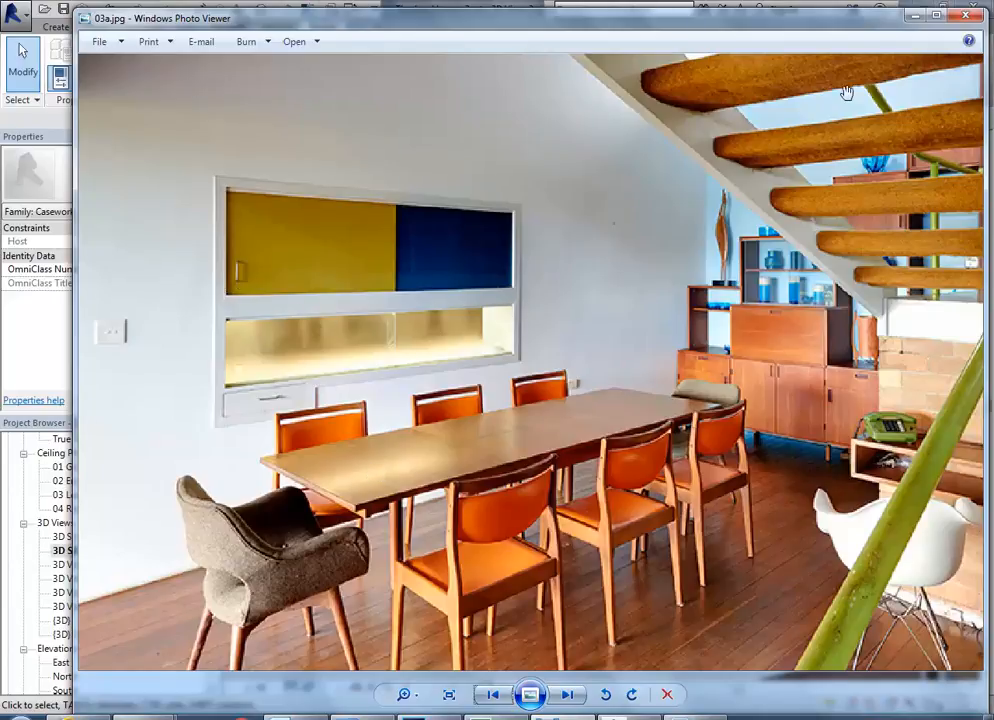
pyautogui.click(915, 15)
pyautogui.scroll(2, 550, 324)
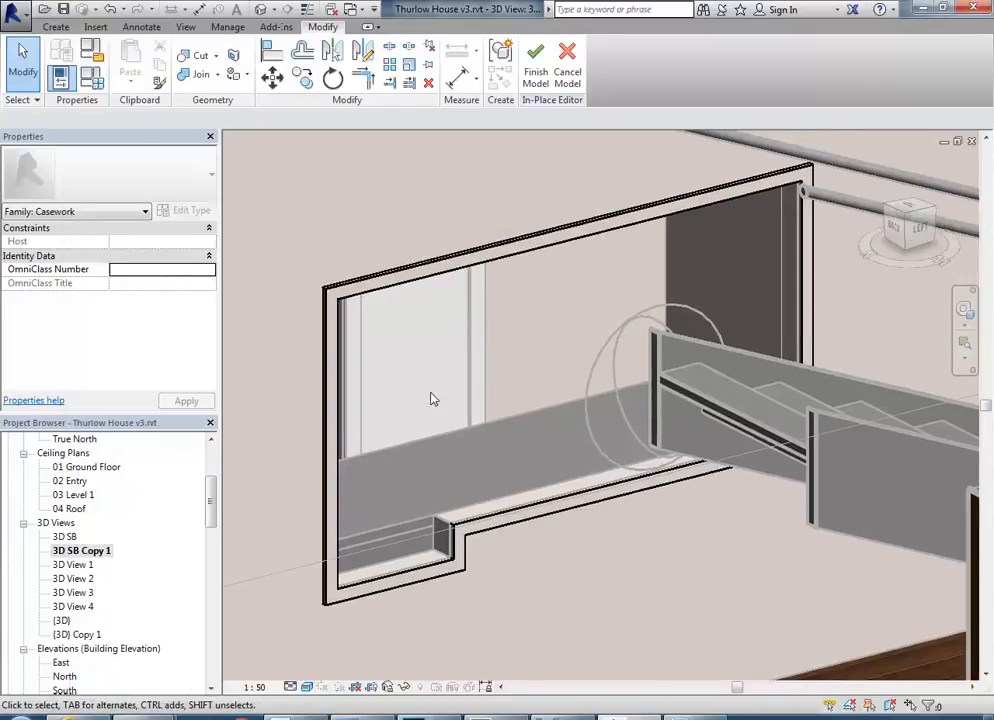
pyautogui.click(425, 265)
pyautogui.moveTo(455, 473); pyautogui.dragTo(398, 441, button='middle')
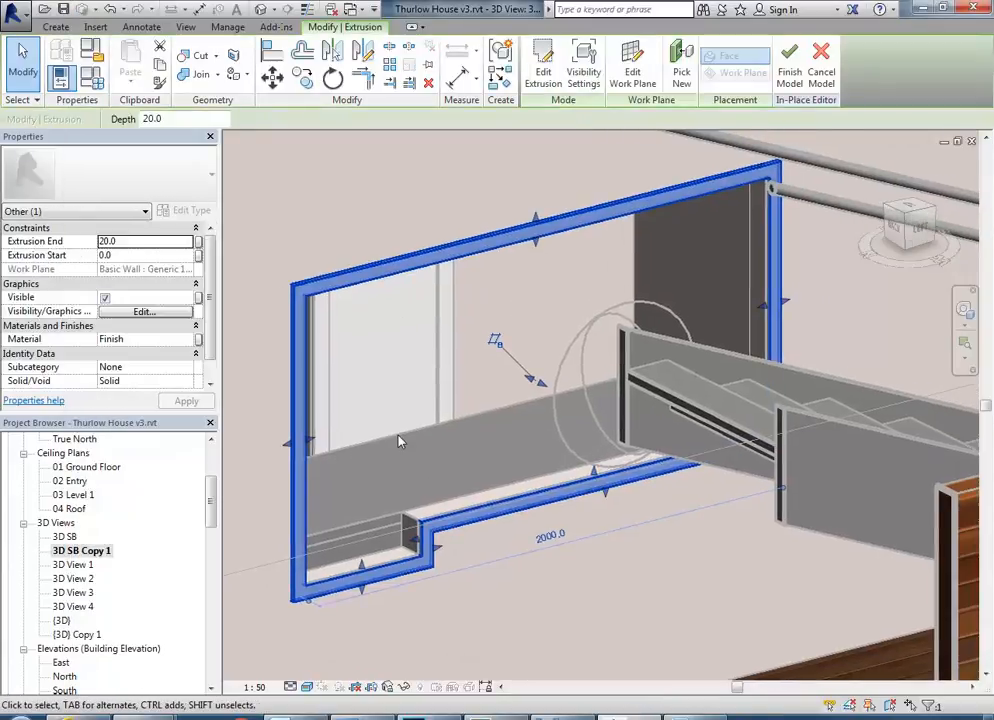
pyautogui.click(543, 70)
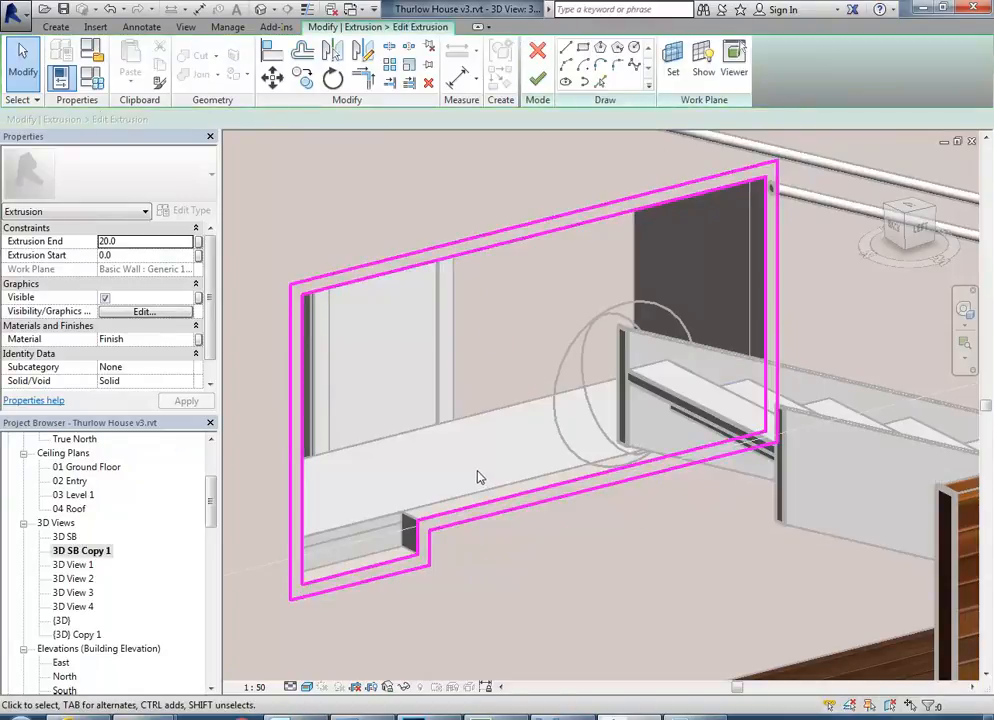
pyautogui.click(566, 47)
pyautogui.click(765, 308)
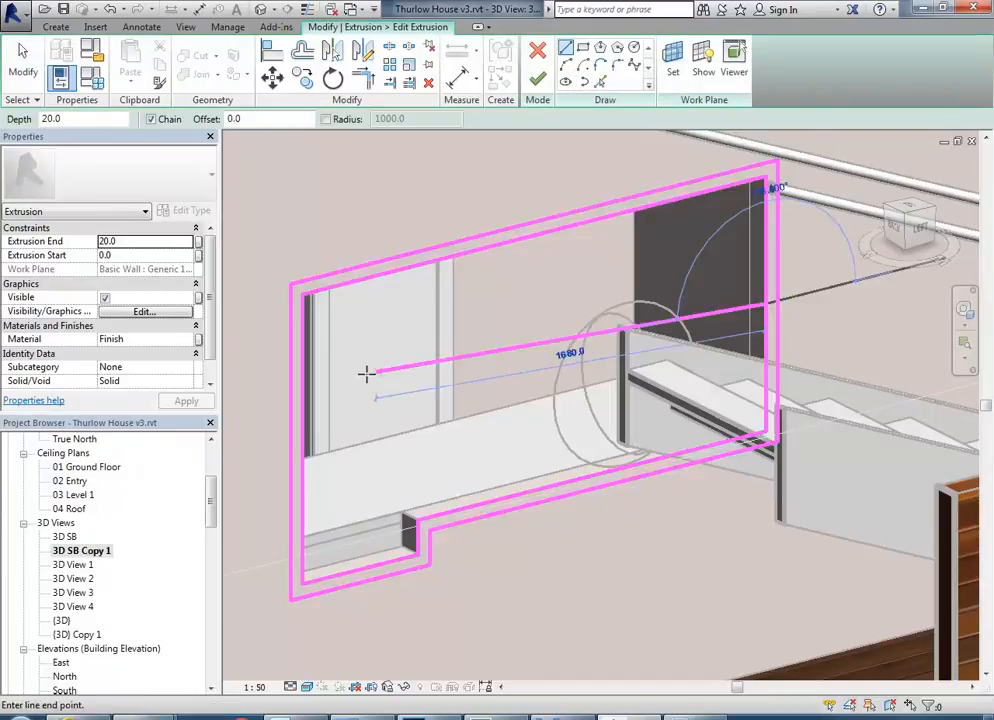
pyautogui.click(303, 420)
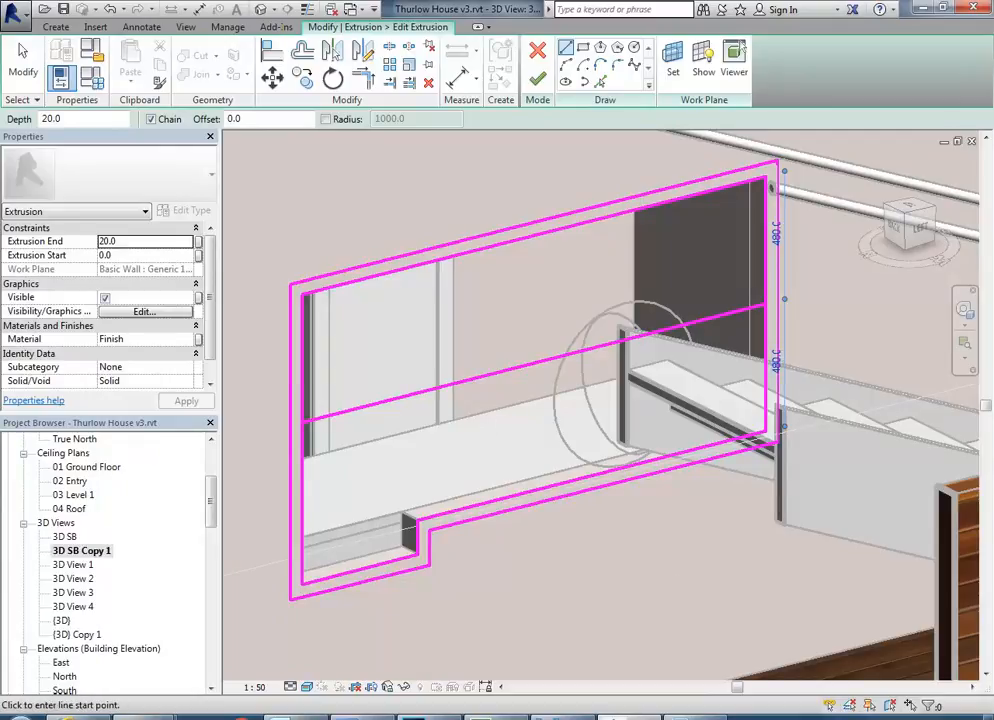
# Check the photo and set the horizontal line's distance above the opening's lower inner edge to 300 mm.
pyautogui.hotkey('alt', 'Tab')
pyautogui.hotkey('alt', 'Tab')
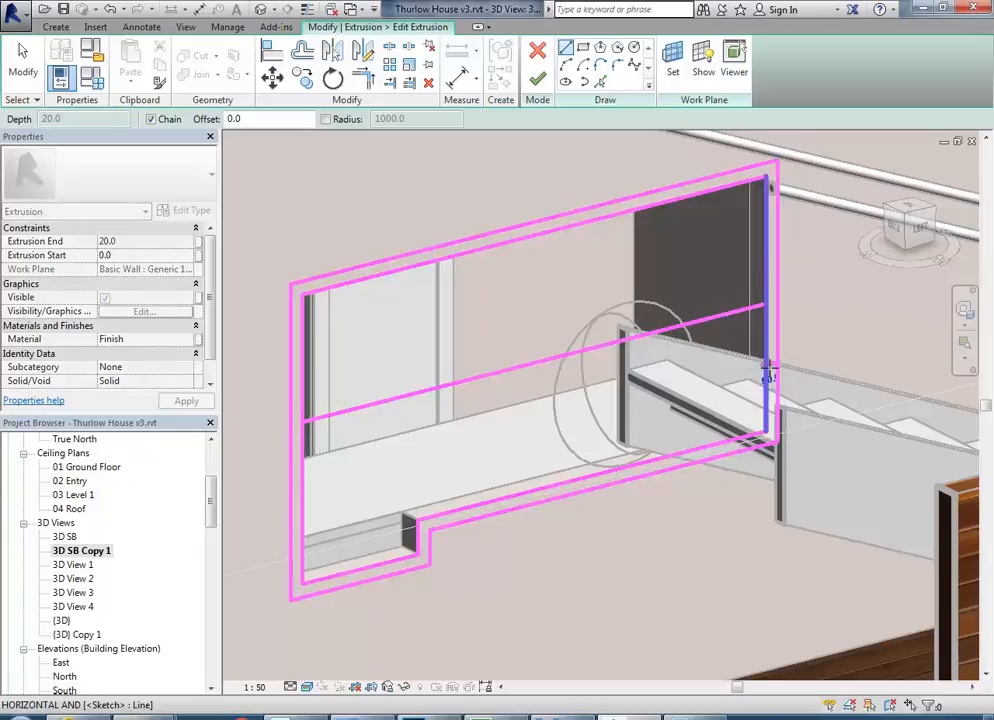
pyautogui.press('Escape')
pyautogui.press('Escape')
pyautogui.click(714, 322)
pyautogui.click(778, 362)
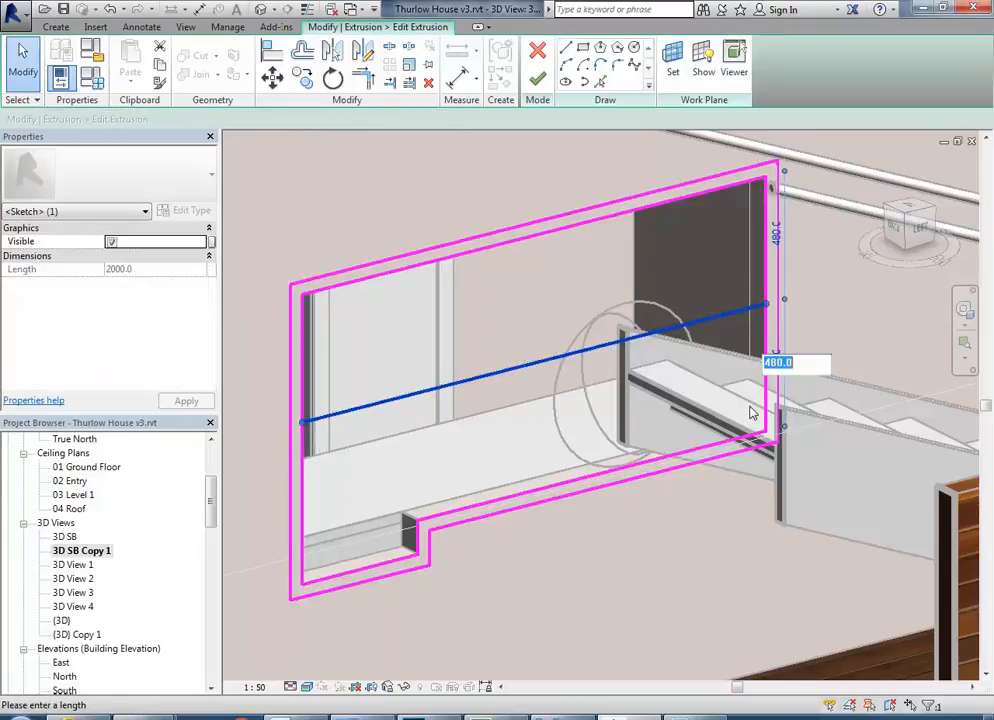
pyautogui.write('300')
pyautogui.press('Return')
# Set the horizontal line's distance above the opening's lower inner edge to 350 mm.
pyautogui.moveTo(490, 559)
pyautogui.keyDown('shift'); pyautogui.mouseDown(button='middle')
pyautogui.moveTo(521, 577)
pyautogui.moveTo(521, 486)
pyautogui.moveTo(553, 490)
pyautogui.mouseUp(button='middle'); pyautogui.keyUp('shift')
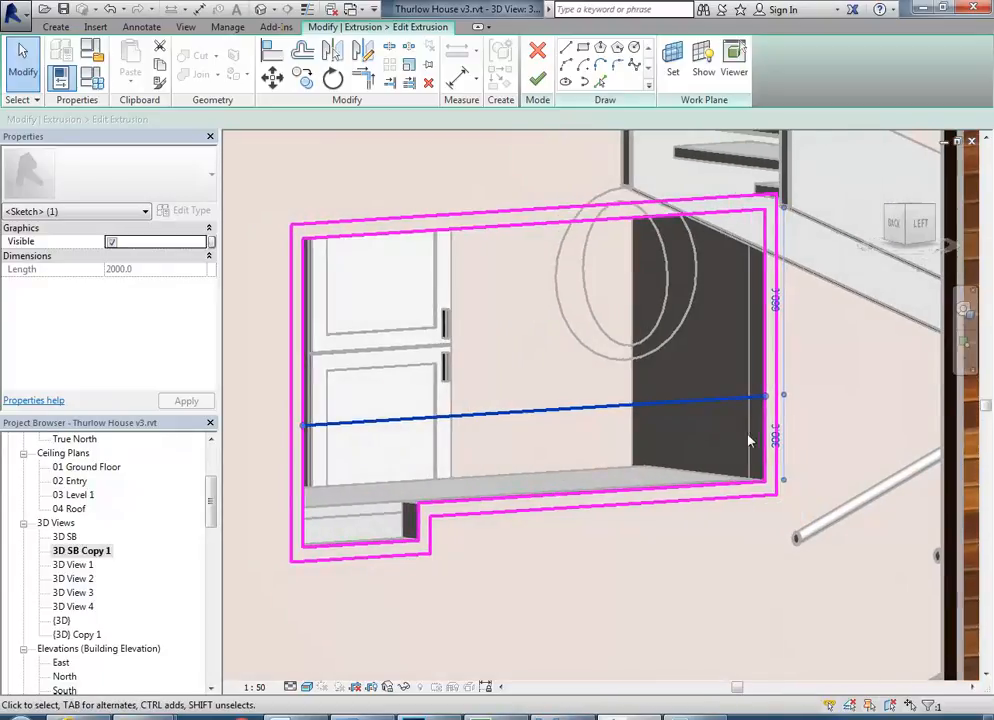
pyautogui.click(775, 436)
pyautogui.write('3')
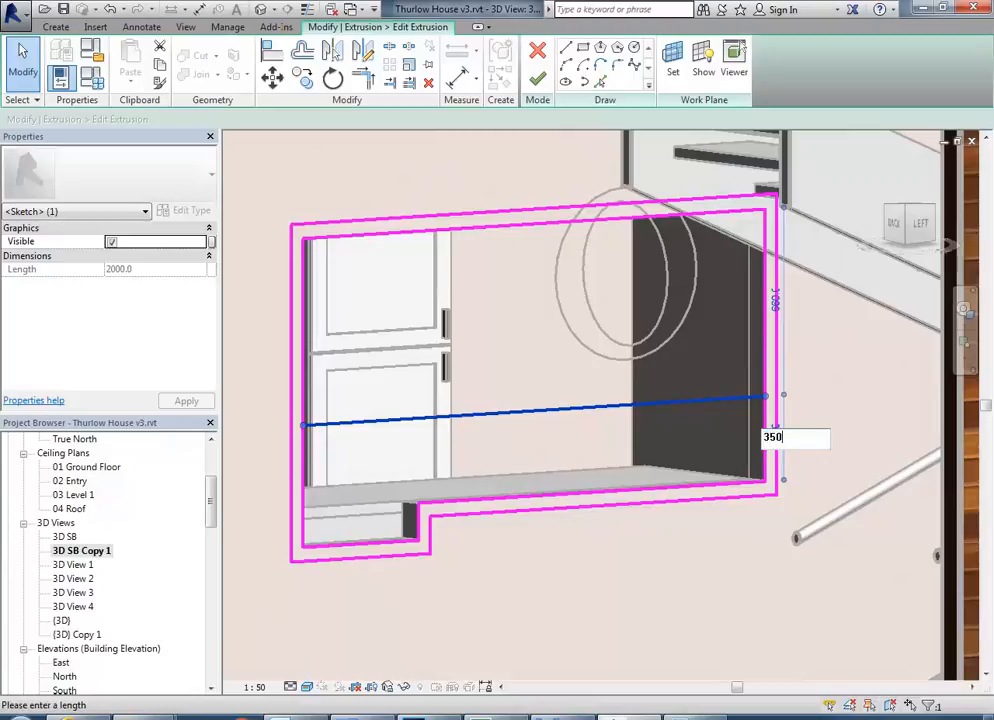
pyautogui.write('50')
pyautogui.press('Return')
pyautogui.moveTo(527, 388)
pyautogui.keyDown('shift'); pyautogui.mouseDown(button='middle')
pyautogui.moveTo(524, 478)
pyautogui.moveTo(533, 470)
pyautogui.moveTo(524, 456)
pyautogui.moveTo(490, 428)
pyautogui.mouseUp(button='middle'); pyautogui.keyUp('shift')
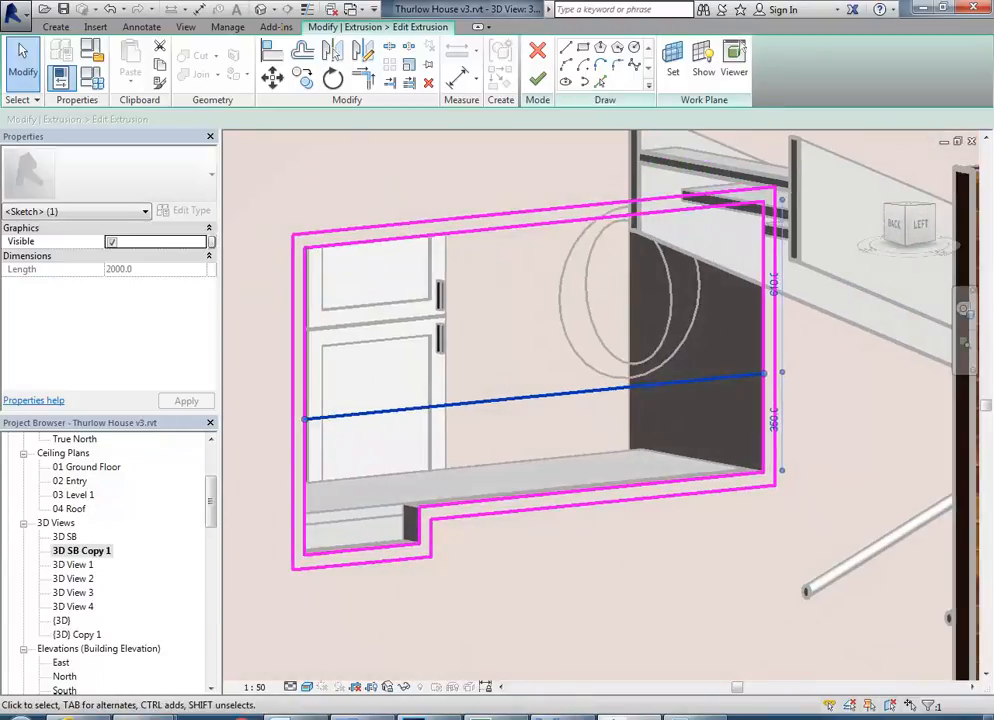
# Check the crossbar's proportions in photo 03a.jpg and offset a copy of the horizontal line 90 mm upward.
pyautogui.hotkey('alt', 'Tab')
pyautogui.hotkey('alt', 'Tab')
pyautogui.moveTo(470, 473)
pyautogui.keyDown('shift'); pyautogui.mouseDown(button='middle')
pyautogui.moveTo(519, 479)
pyautogui.moveTo(400, 458)
pyautogui.mouseUp(button='middle'); pyautogui.keyUp('shift')
pyautogui.scroll(4, 324, 435)
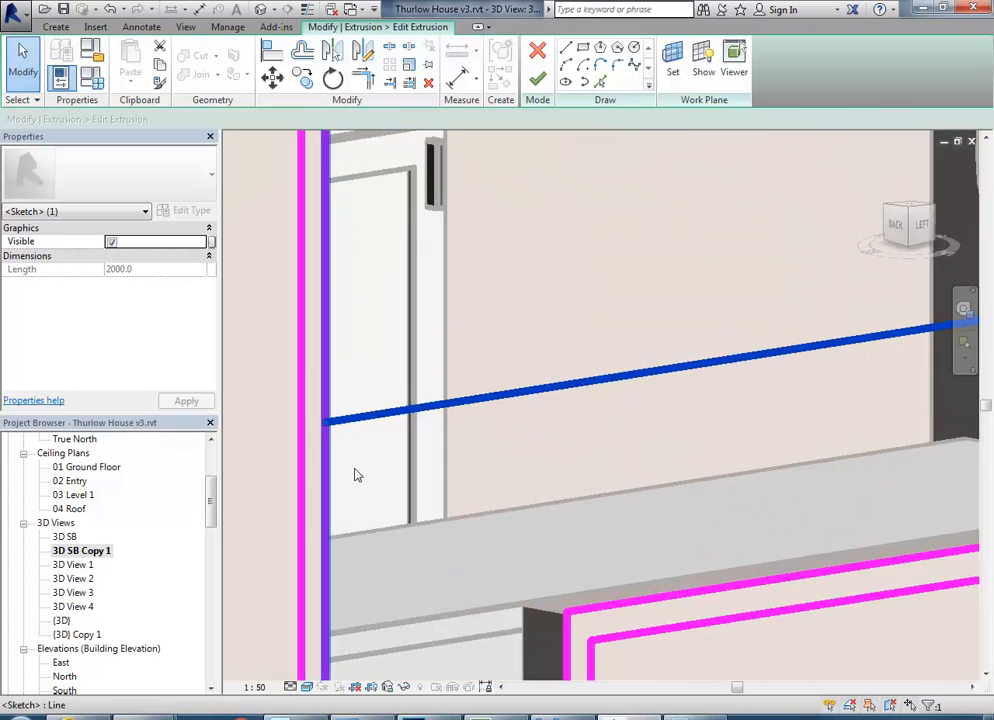
pyautogui.hotkey('alt', 'Tab')
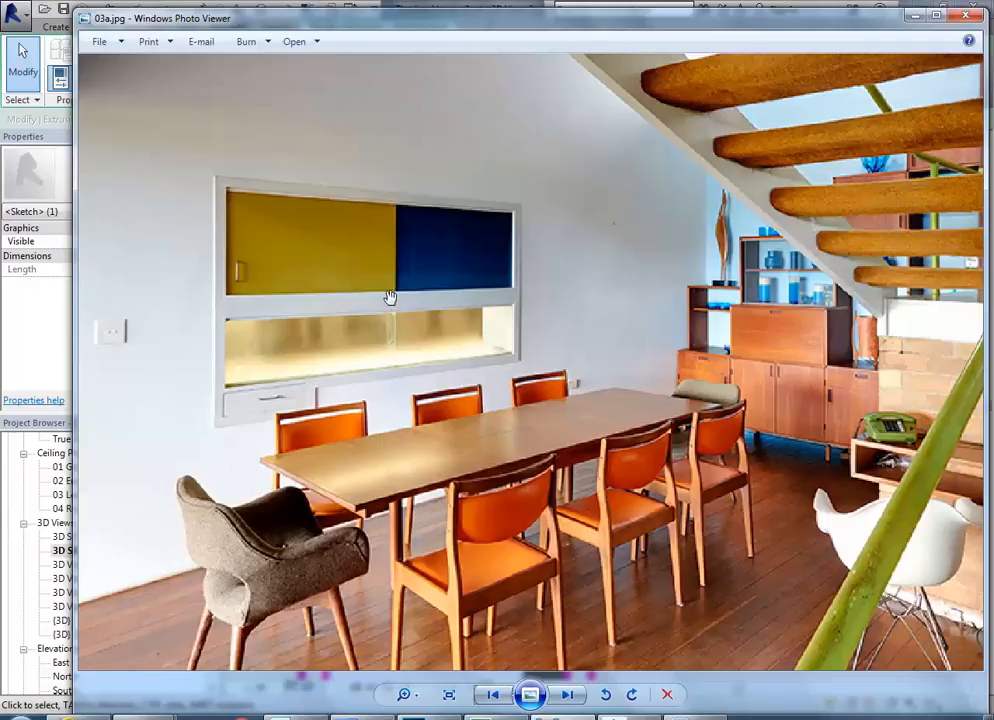
pyautogui.click(913, 16)
pyautogui.moveTo(437, 281); pyautogui.dragTo(411, 382, button='middle')
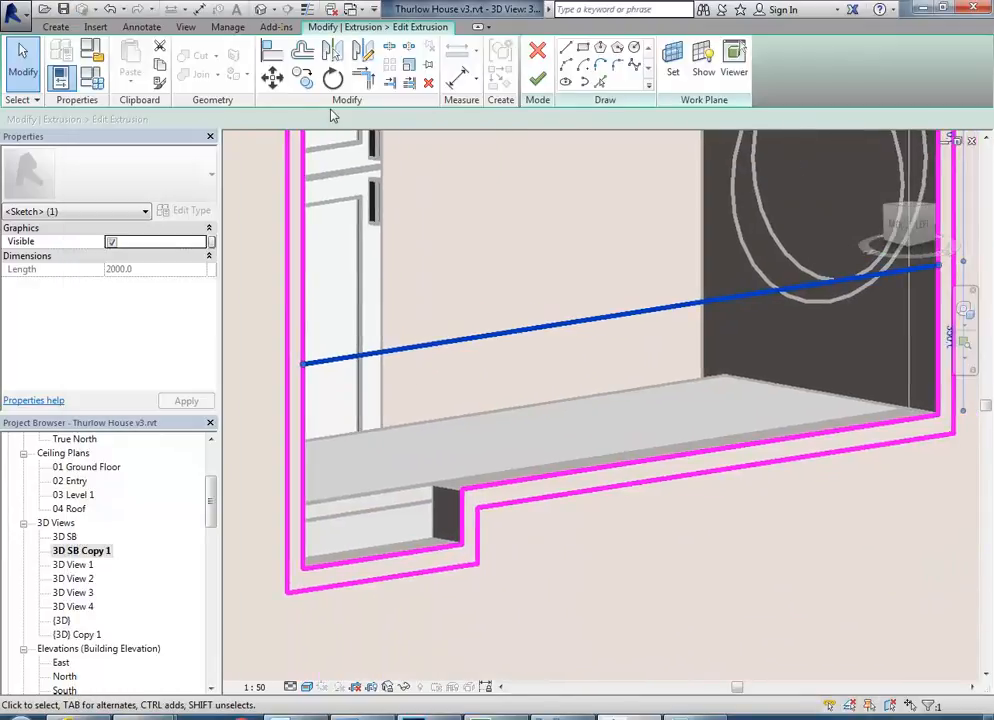
pyautogui.click(310, 56)
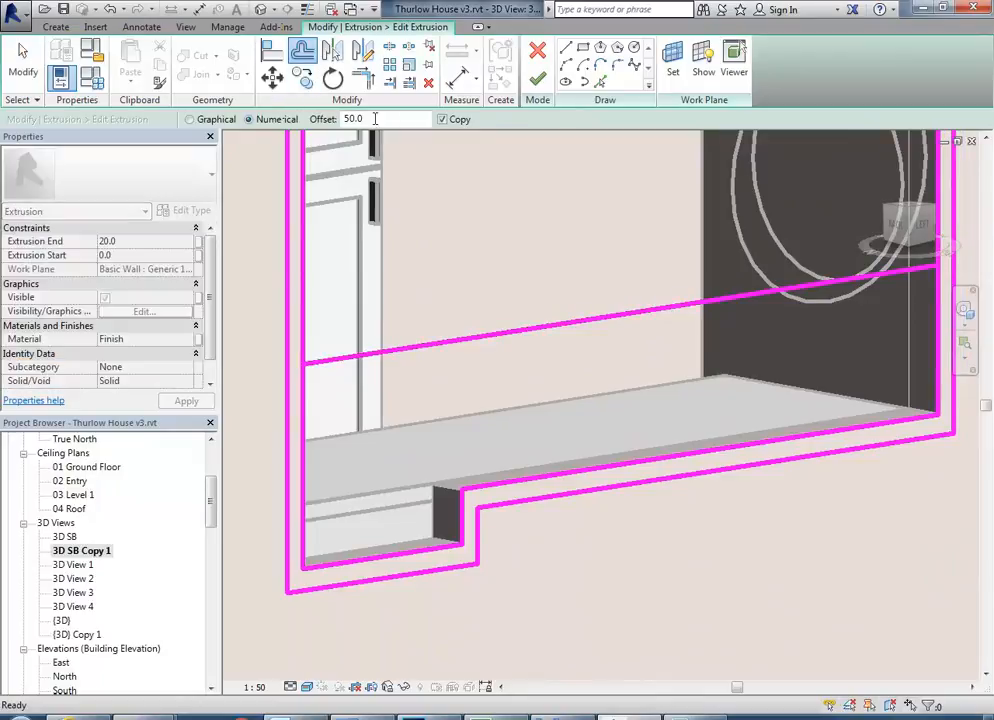
pyautogui.write('80.0')
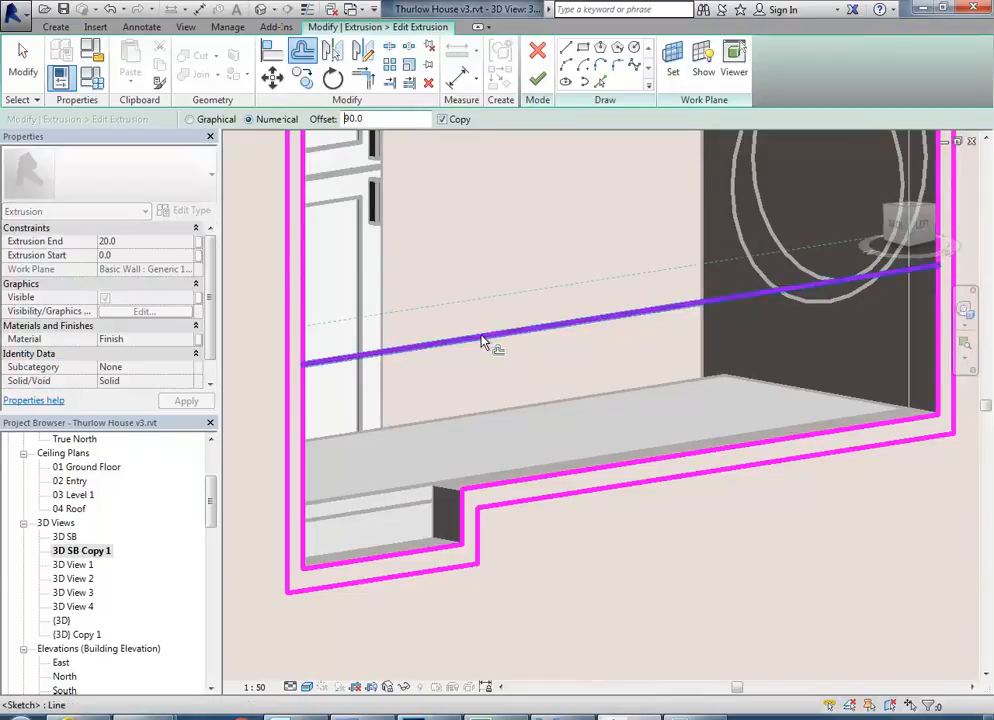
pyautogui.click(483, 342)
pyautogui.scroll(-3, 437, 417)
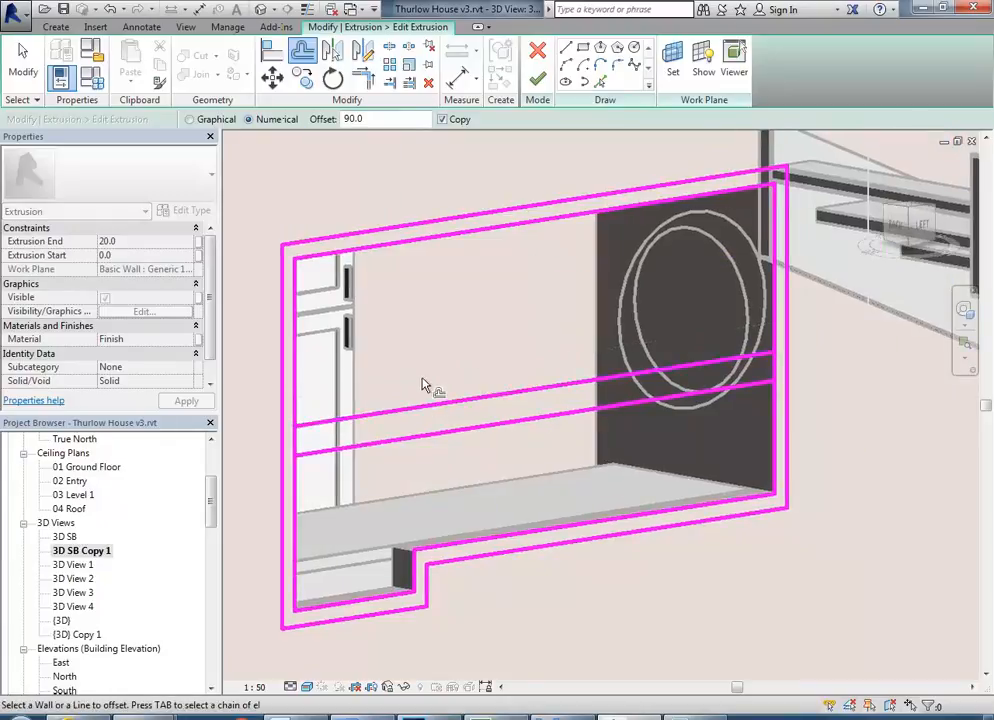
# Split and trim the inner side edges to the two crossbar lines, leaving separate upper and lower openings, and finish the sketch edit.
pyautogui.click(389, 47)
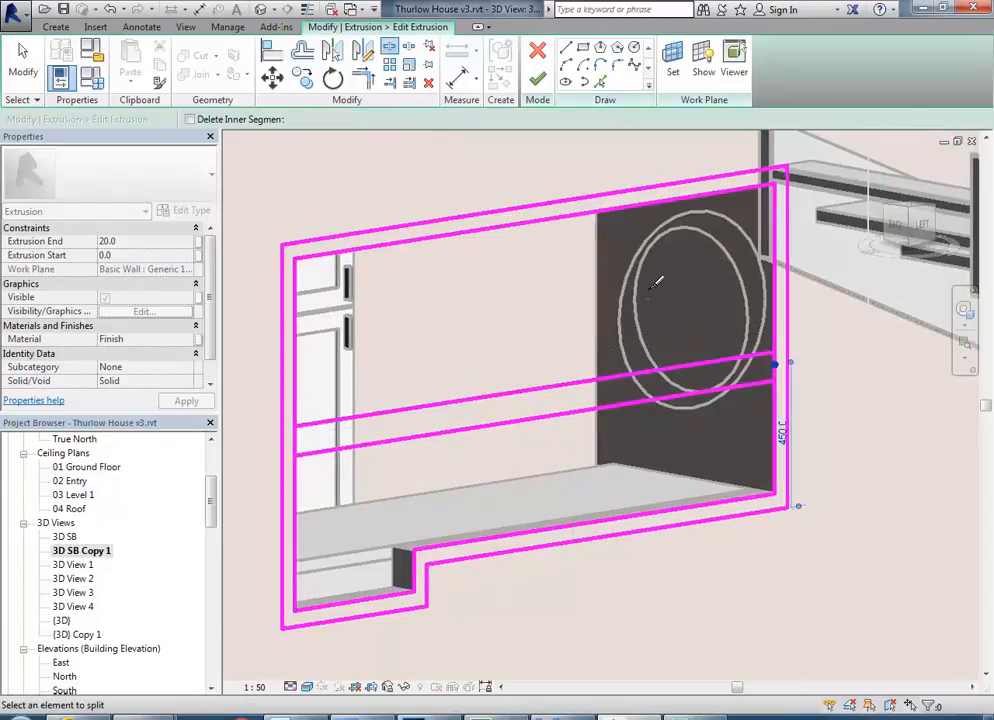
pyautogui.press('t')
pyautogui.press('r')
pyautogui.click(309, 392)
pyautogui.click(316, 430)
pyautogui.click(776, 337)
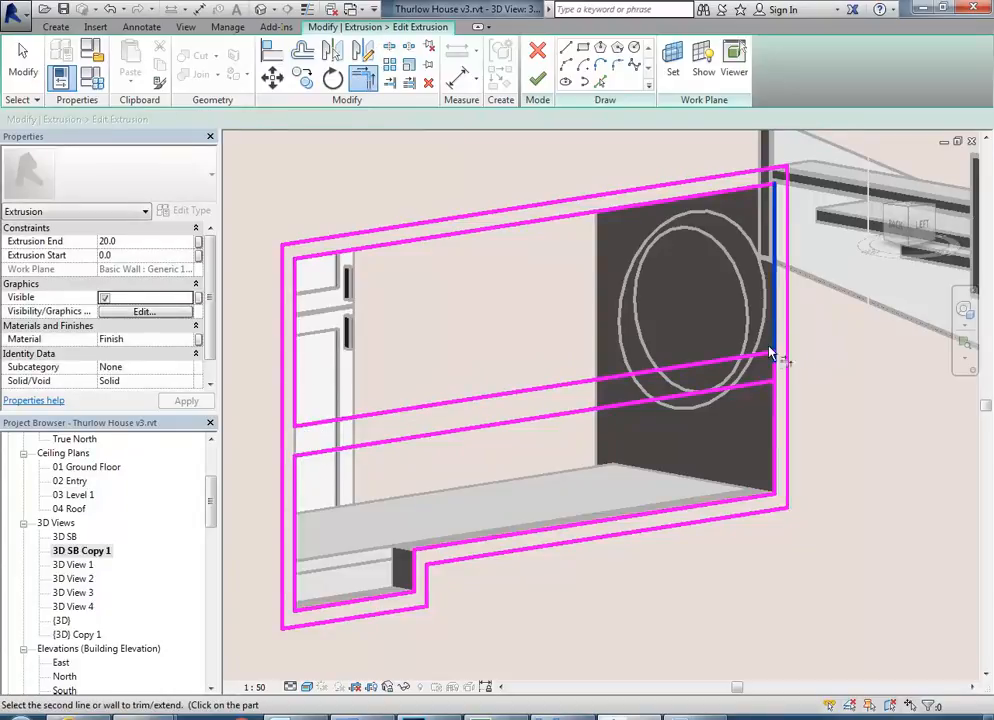
pyautogui.click(762, 356)
pyautogui.click(779, 410)
pyautogui.click(759, 385)
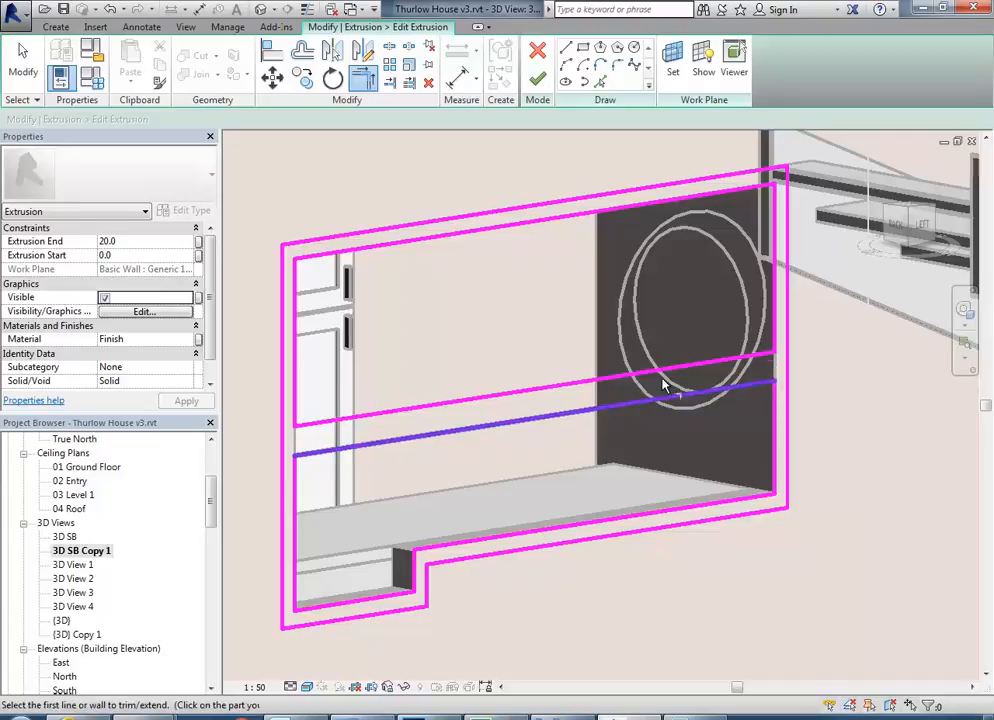
pyautogui.click(538, 80)
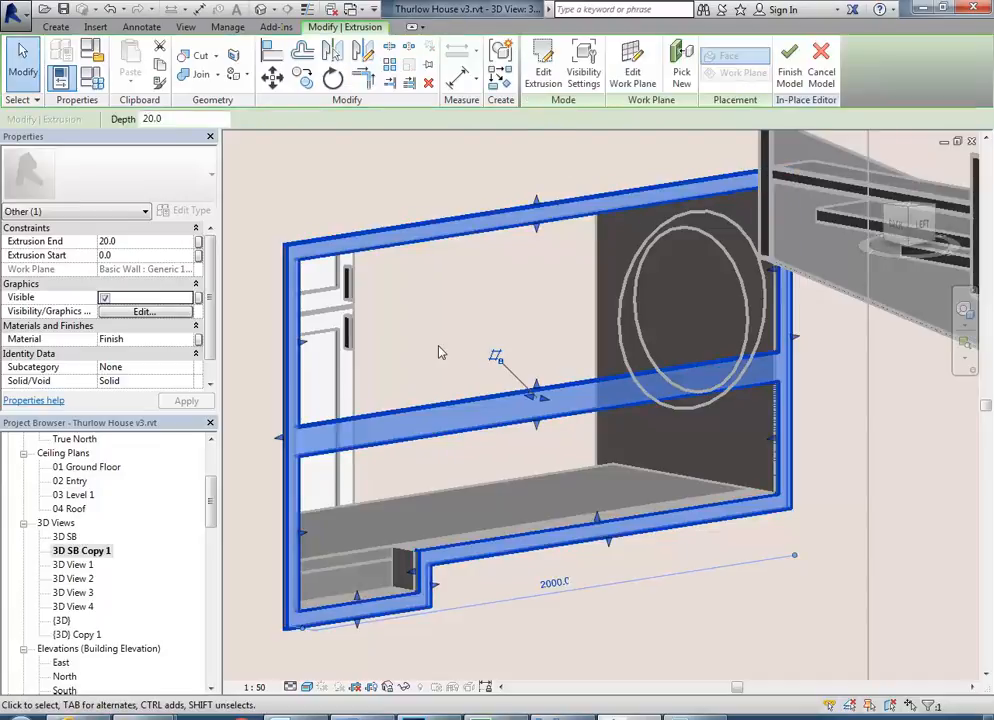
pyautogui.press('Escape')
# Examine the hatch frame and its crossbar from several angles against photo 03a.jpg.
pyautogui.keyDown('shift'); pyautogui.moveTo(451, 376); pyautogui.dragTo(448, 622, button='middle'); pyautogui.keyUp('shift')
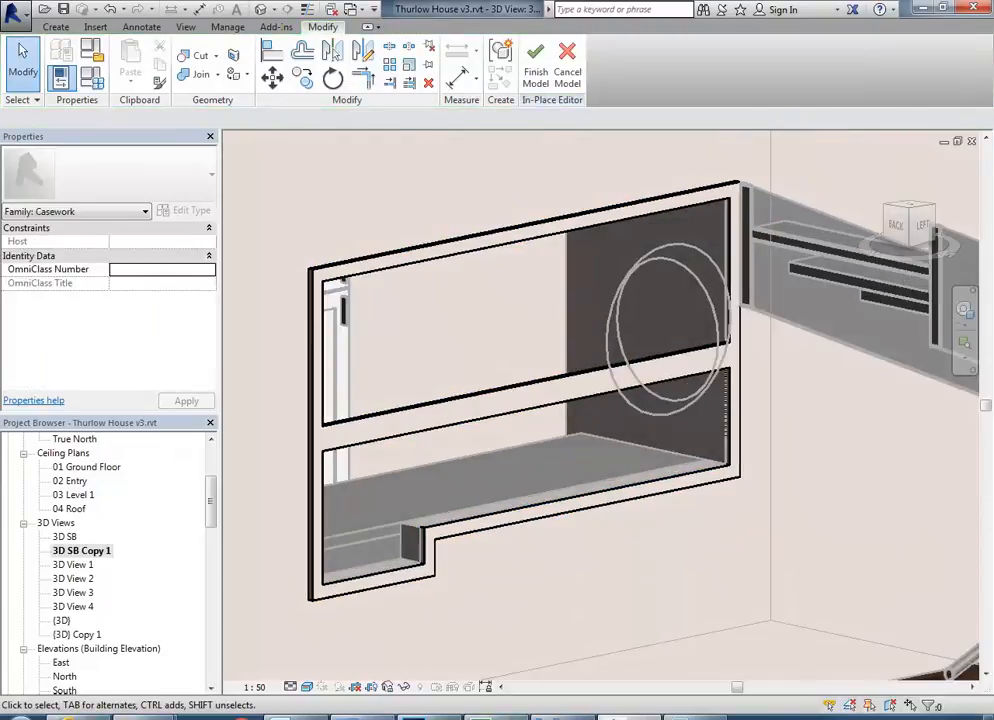
pyautogui.hotkey('alt', 'Tab')
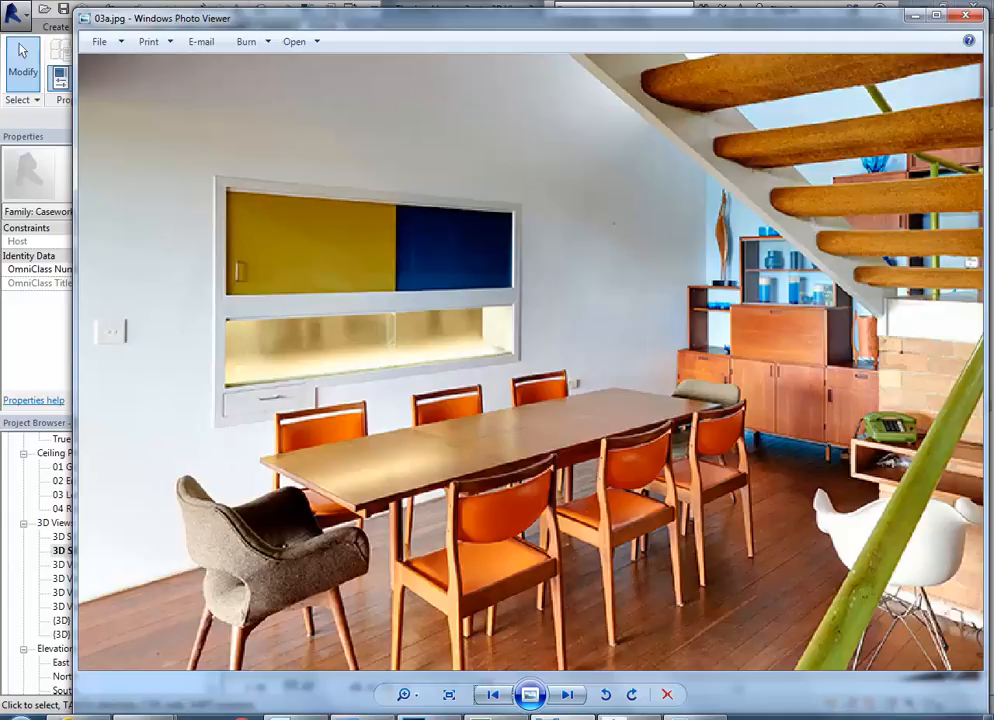
pyautogui.hotkey('alt', 'Tab')
pyautogui.keyDown('shift'); pyautogui.moveTo(390, 460); pyautogui.dragTo(448, 368, button='middle'); pyautogui.keyUp('shift')
pyautogui.scroll(2, 448, 368)
pyautogui.scroll(-3, 643, 230)
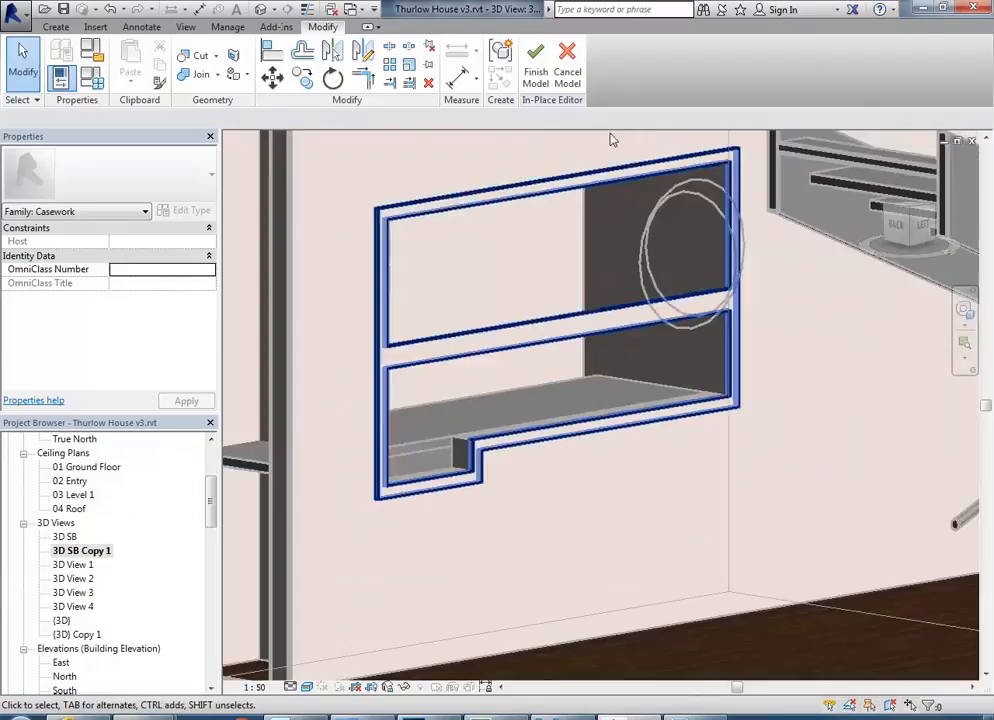
pyautogui.moveTo(471, 228); pyautogui.dragTo(424, 309, button='middle')
pyautogui.scroll(1, 424, 300)
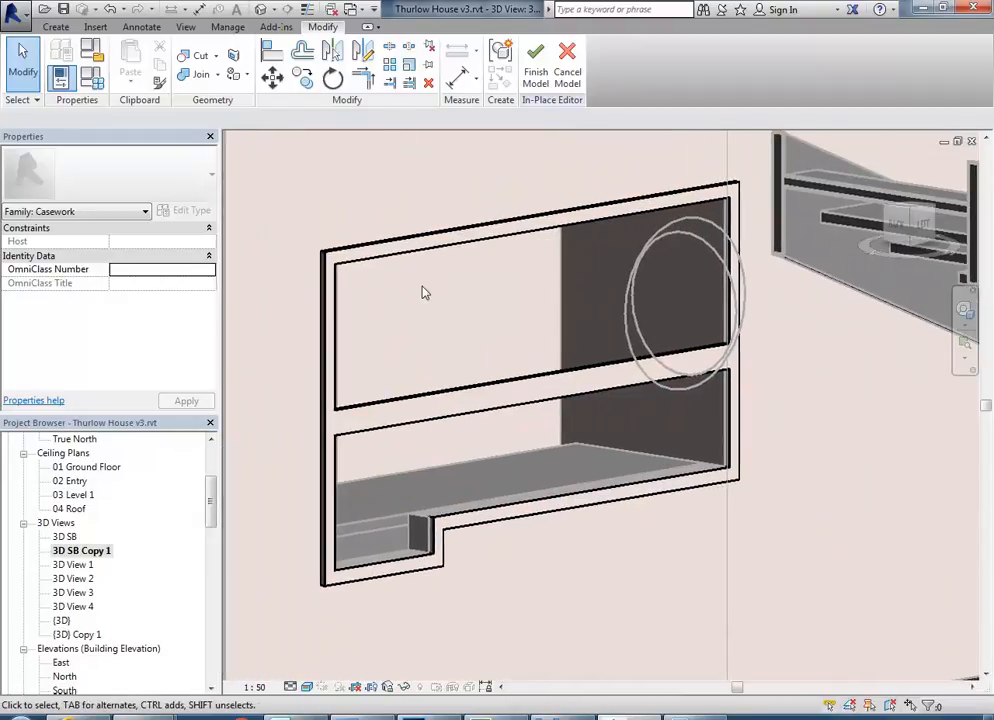
# Start an extrusion and sketch a 1000 by 520 mm rectangle from the crossbar's upper-edge midpoint to the upper opening's far top-left inner corner.
pyautogui.click(48, 24)
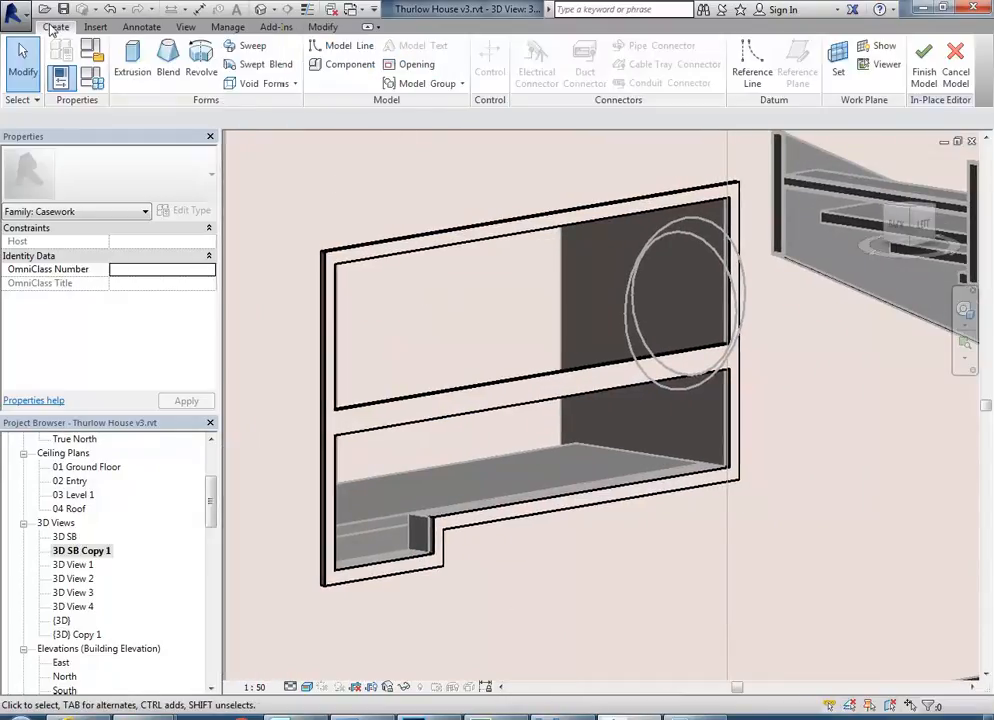
pyautogui.click(132, 60)
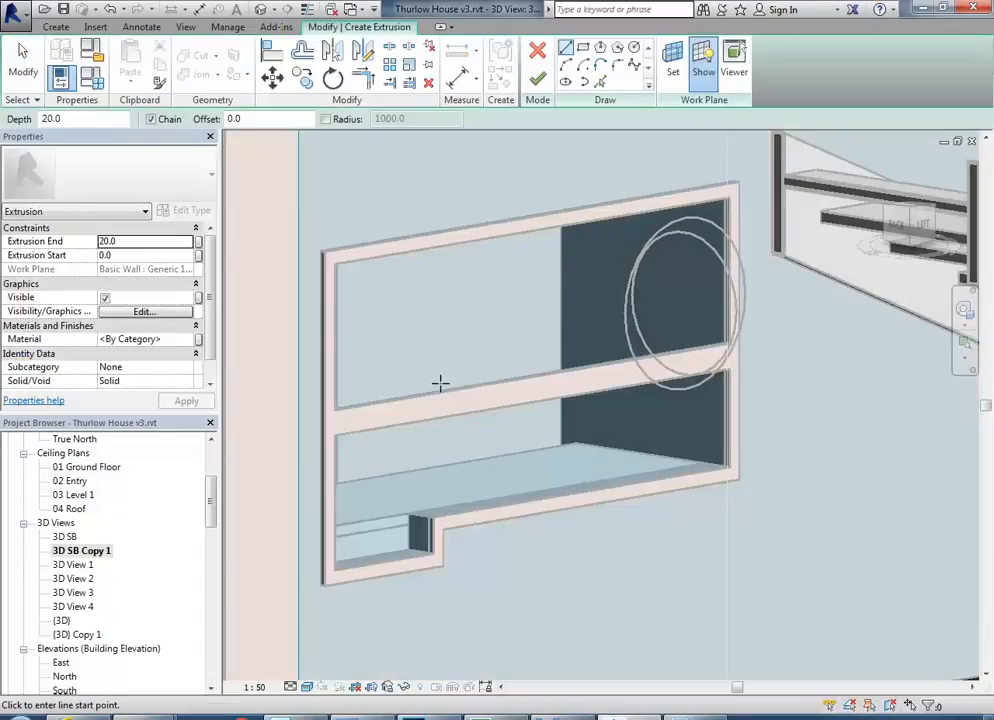
pyautogui.scroll(-3, 440, 383)
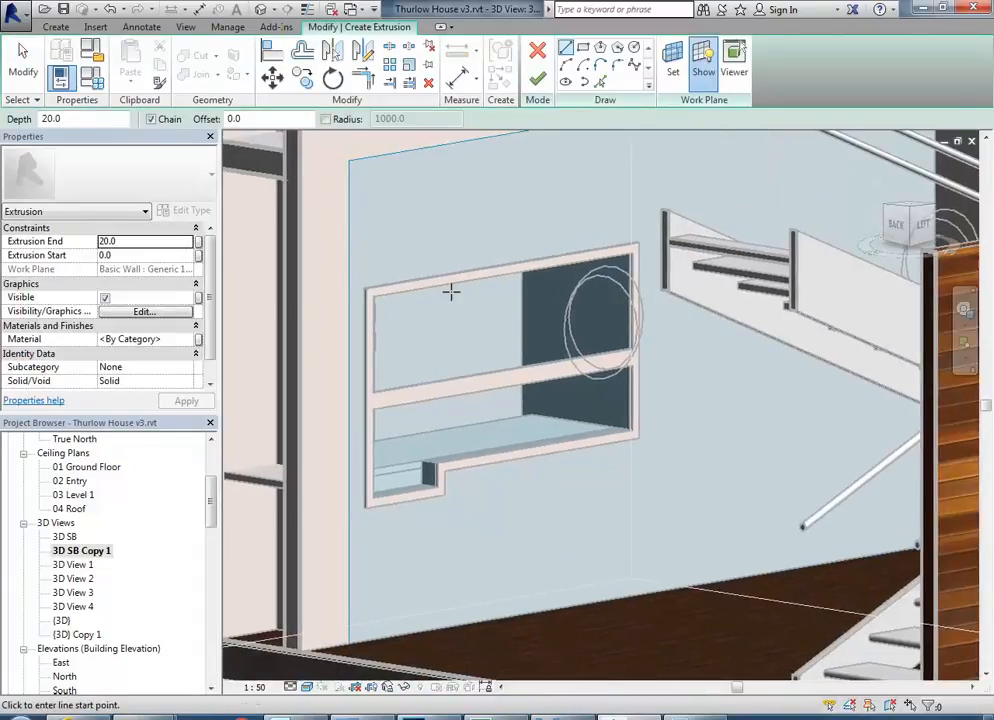
pyautogui.scroll(3, 460, 370)
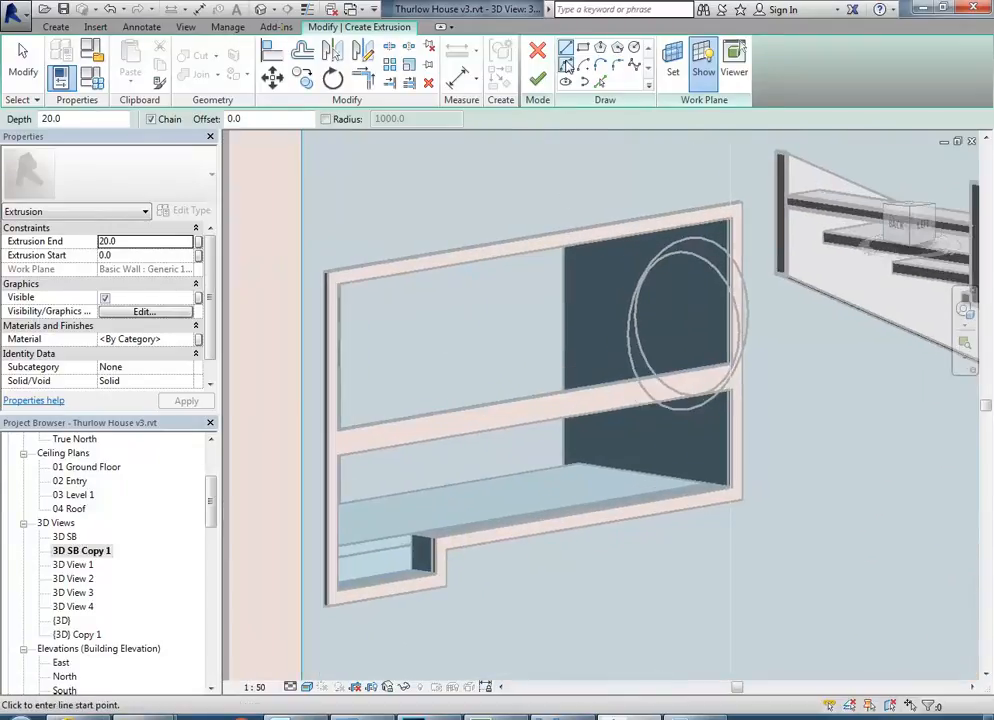
pyautogui.click(583, 48)
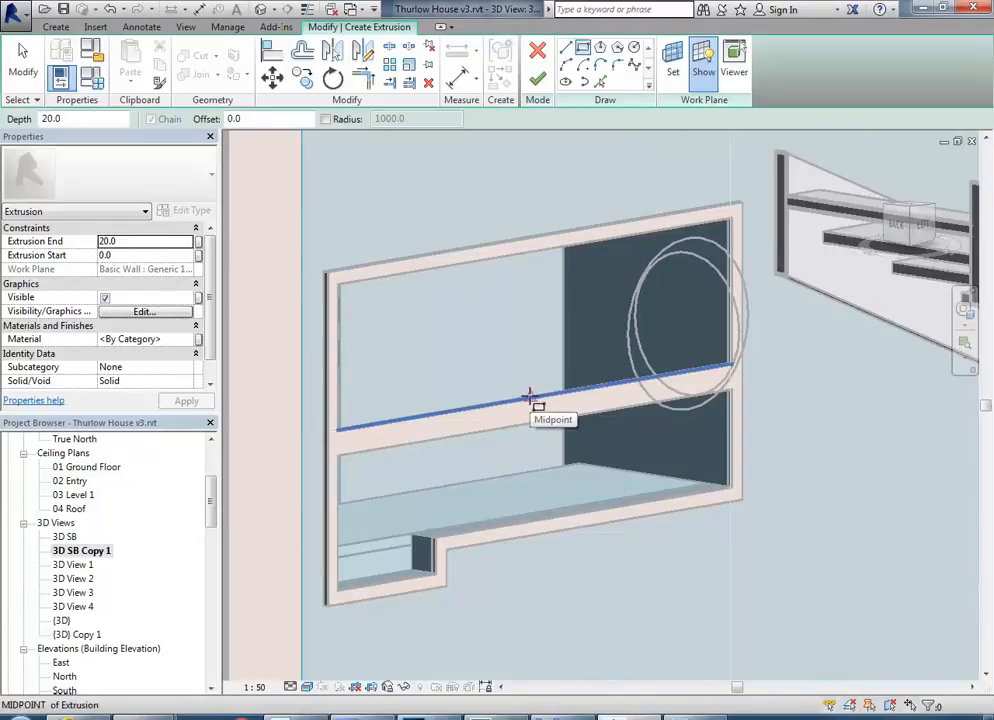
pyautogui.click(529, 398)
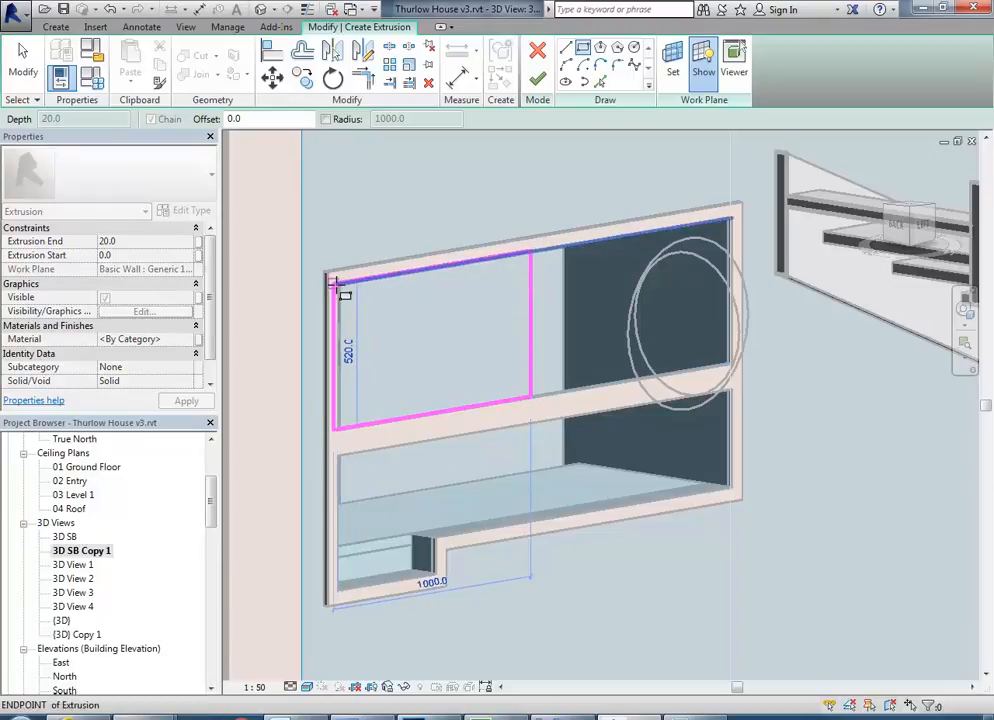
pyautogui.keyDown('shift'); pyautogui.moveTo(357, 288); pyautogui.dragTo(304, 282, button='middle'); pyautogui.keyUp('shift')
pyautogui.scroll(2, 290, 268)
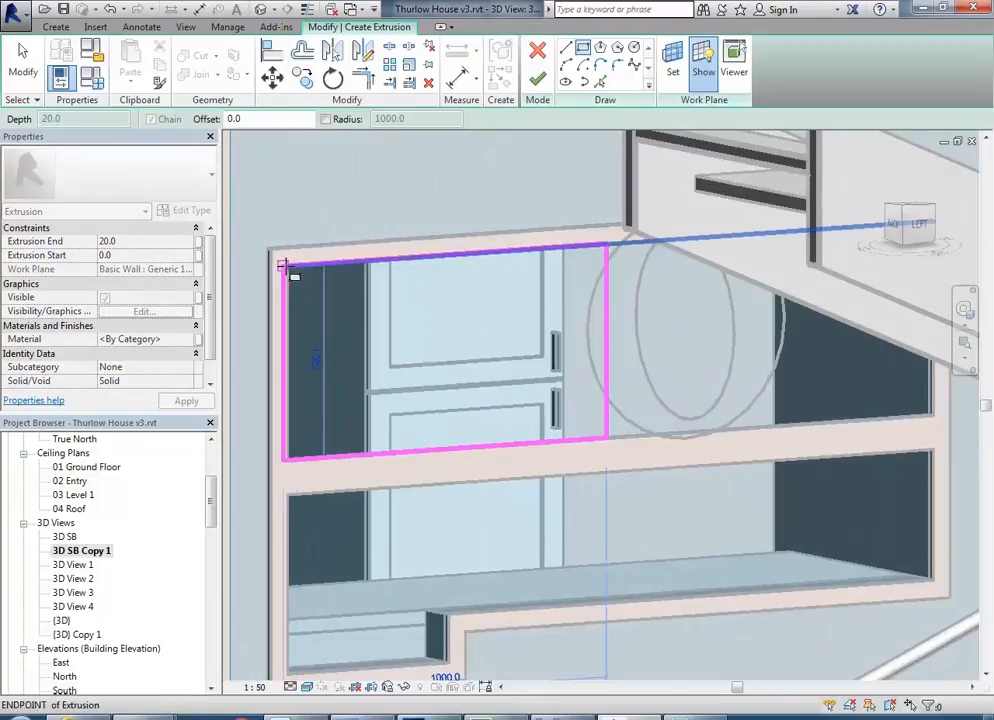
pyautogui.click(287, 263)
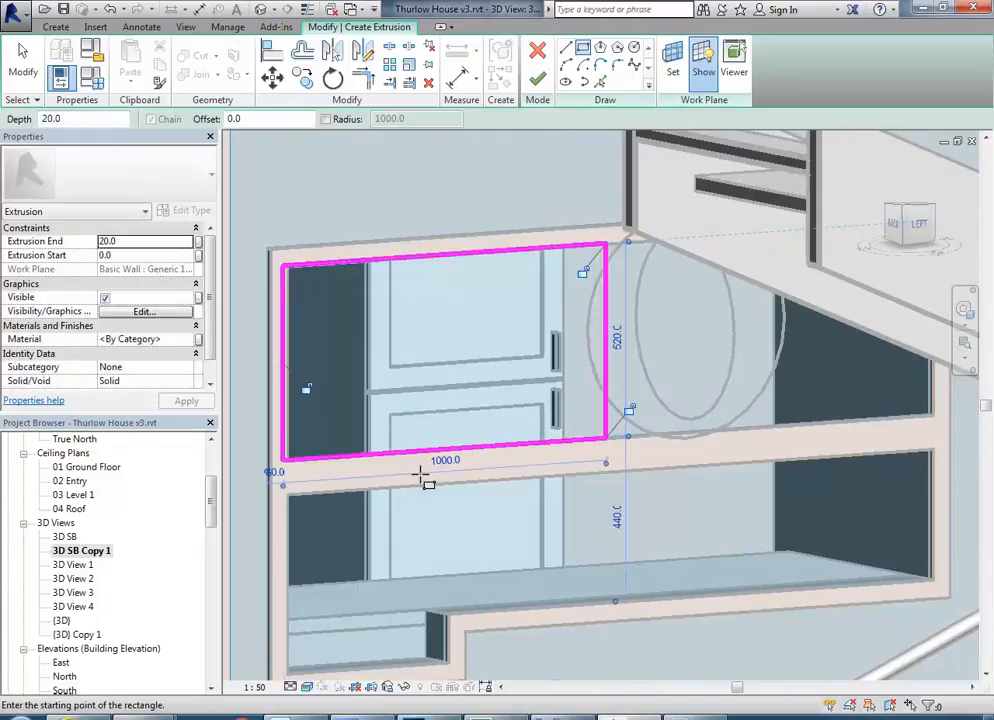
pyautogui.press('Escape')
pyautogui.press('Escape')
# Move the rectangle's vertical edge at the middle of the opening to make the sliding panel profile 1020 mm wide.
pyautogui.moveTo(406, 413)
pyautogui.keyDown('shift'); pyautogui.mouseDown(button='middle')
pyautogui.moveTo(474, 467)
pyautogui.moveTo(428, 473)
pyautogui.moveTo(406, 448)
pyautogui.moveTo(446, 462)
pyautogui.mouseUp(button='middle'); pyautogui.keyUp('shift')
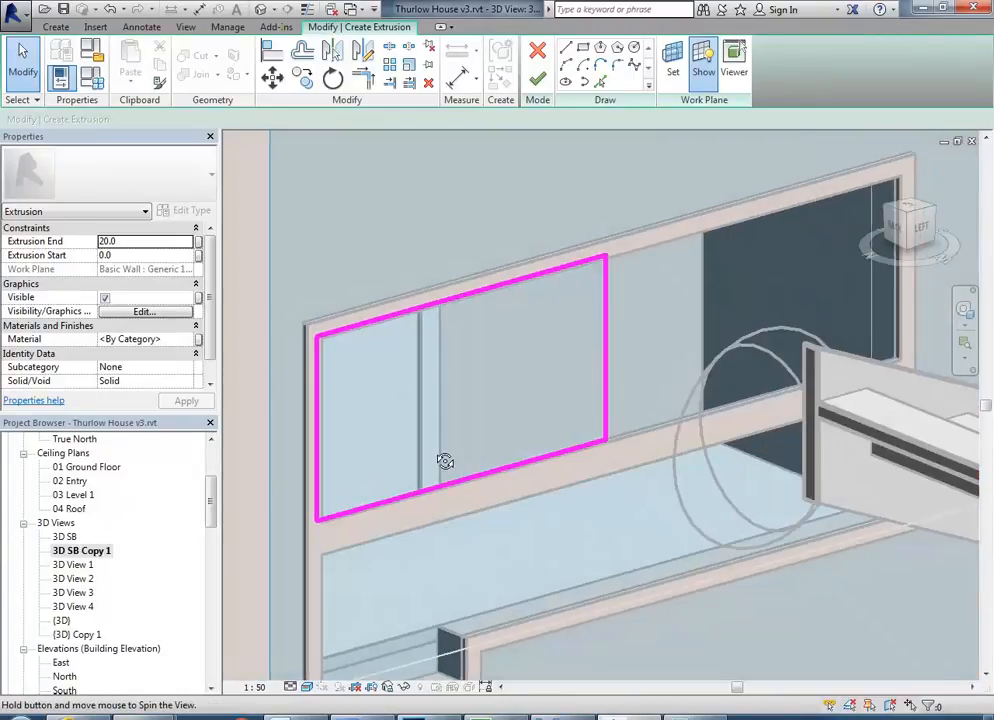
pyautogui.click(607, 393)
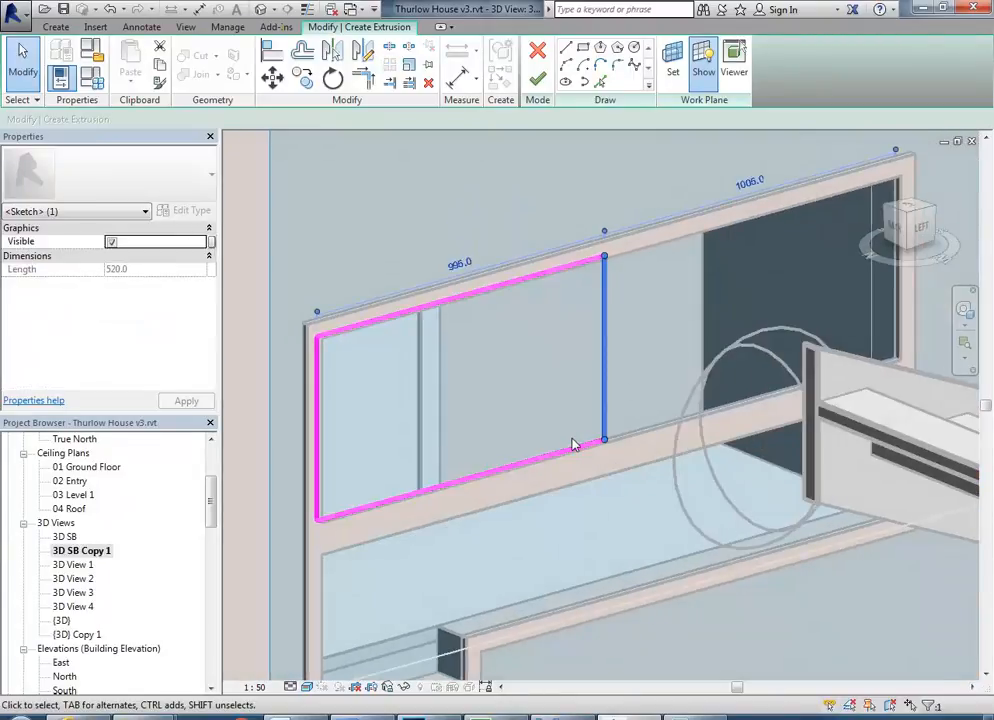
pyautogui.press('Left')
pyautogui.press('Right')
pyautogui.press('Right')
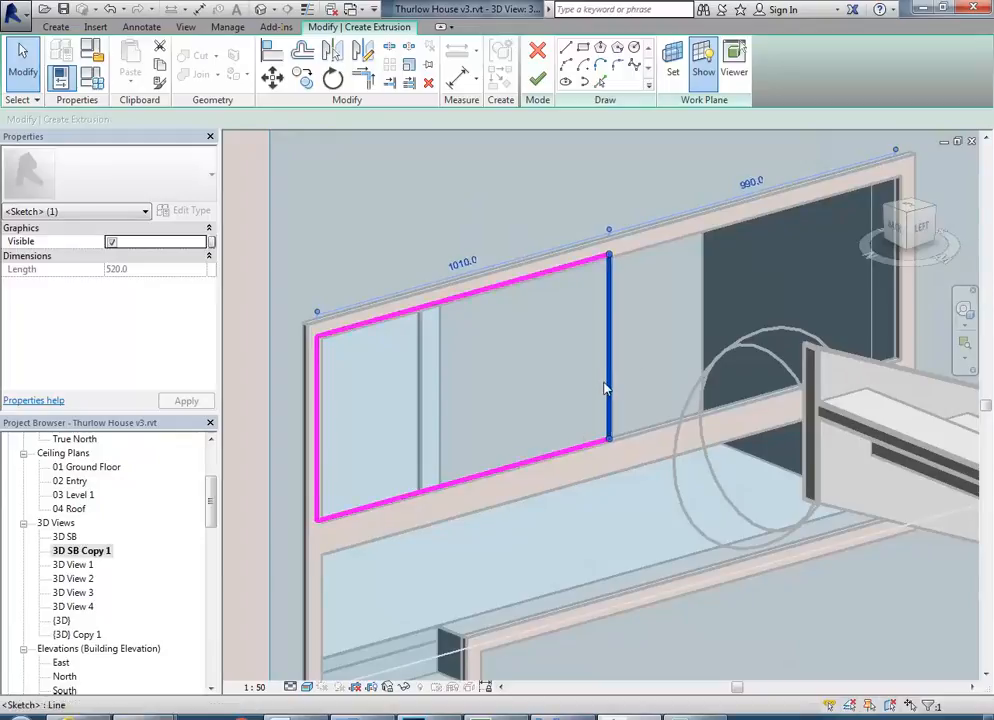
pyautogui.click(463, 261)
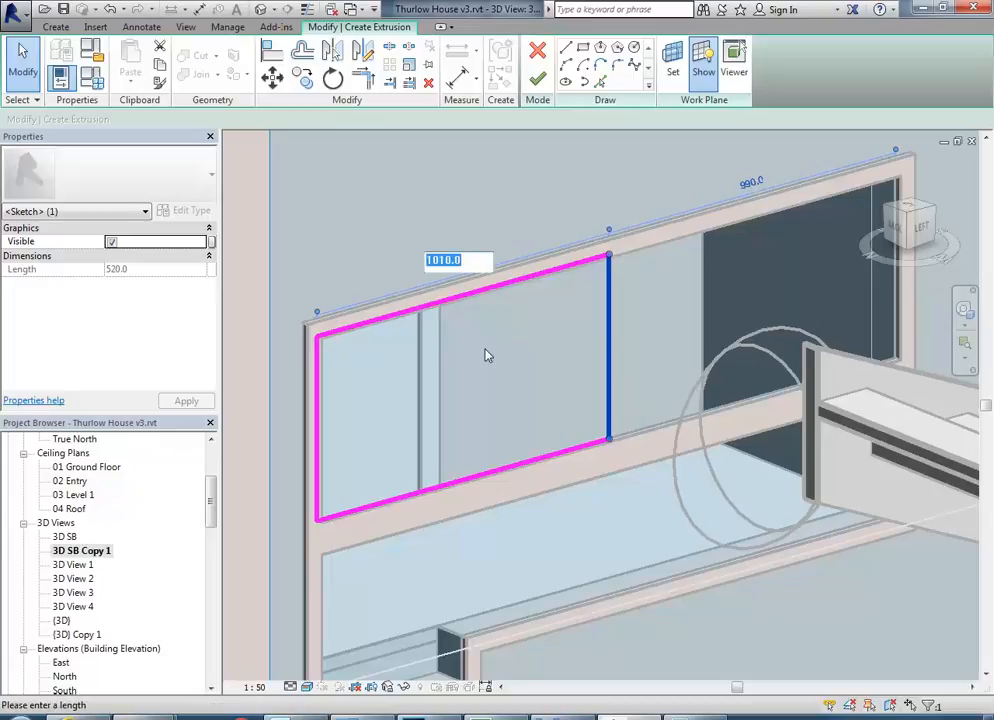
pyautogui.write('1')
pyautogui.press('Return')
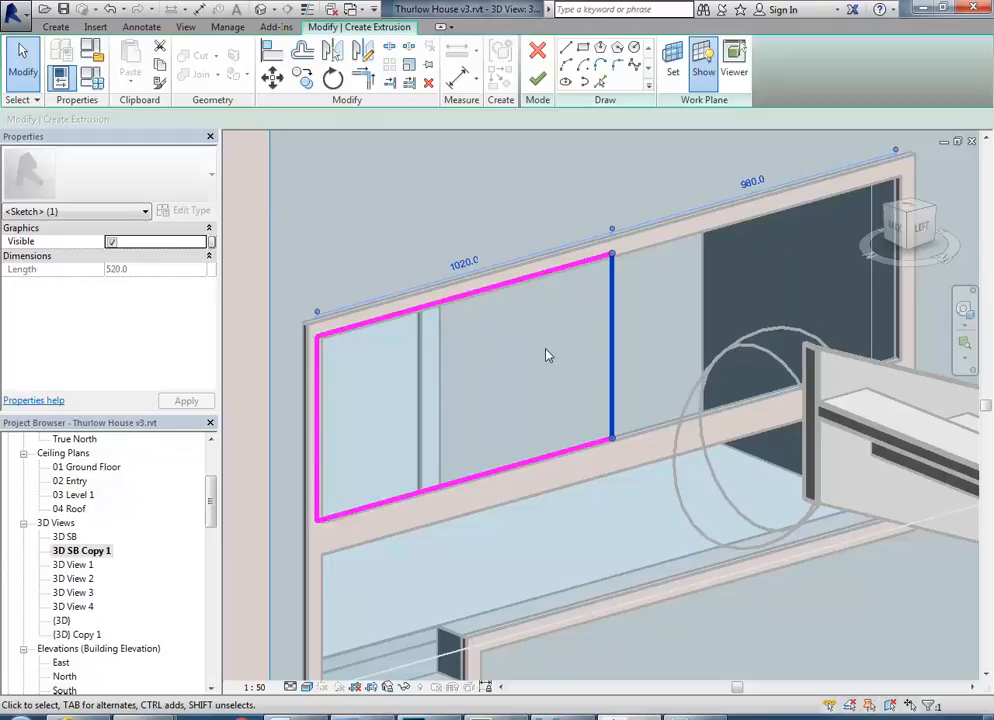
pyautogui.press('Escape')
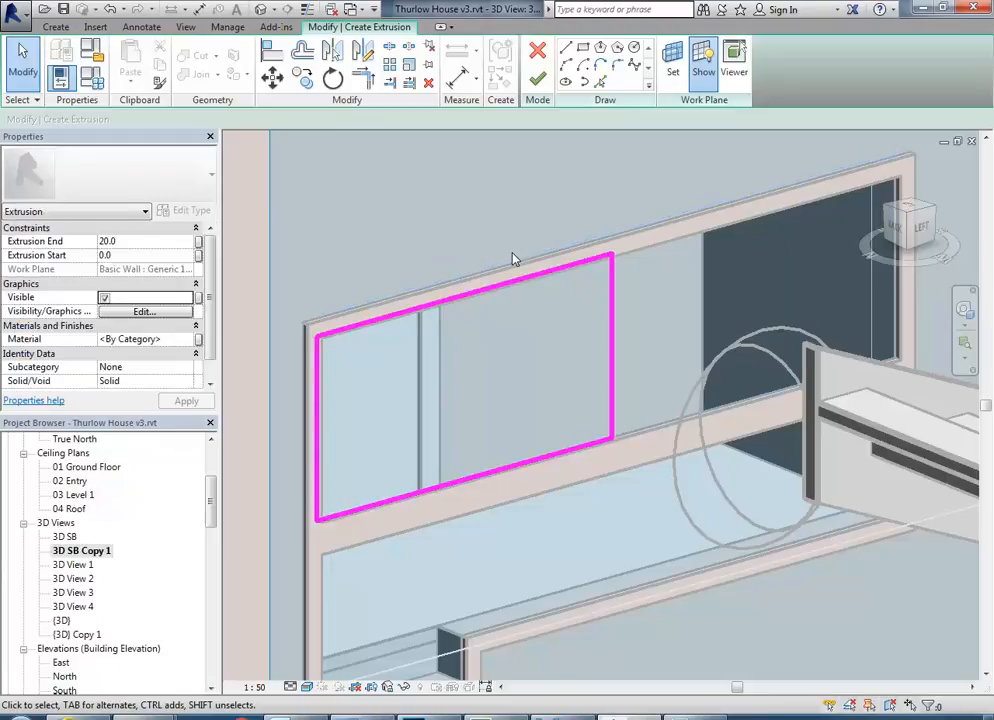
# Set the panel's extrusion end to -20 mm, check its placement in photo 03a.jpg and finish the extrusion.
pyautogui.click(142, 243)
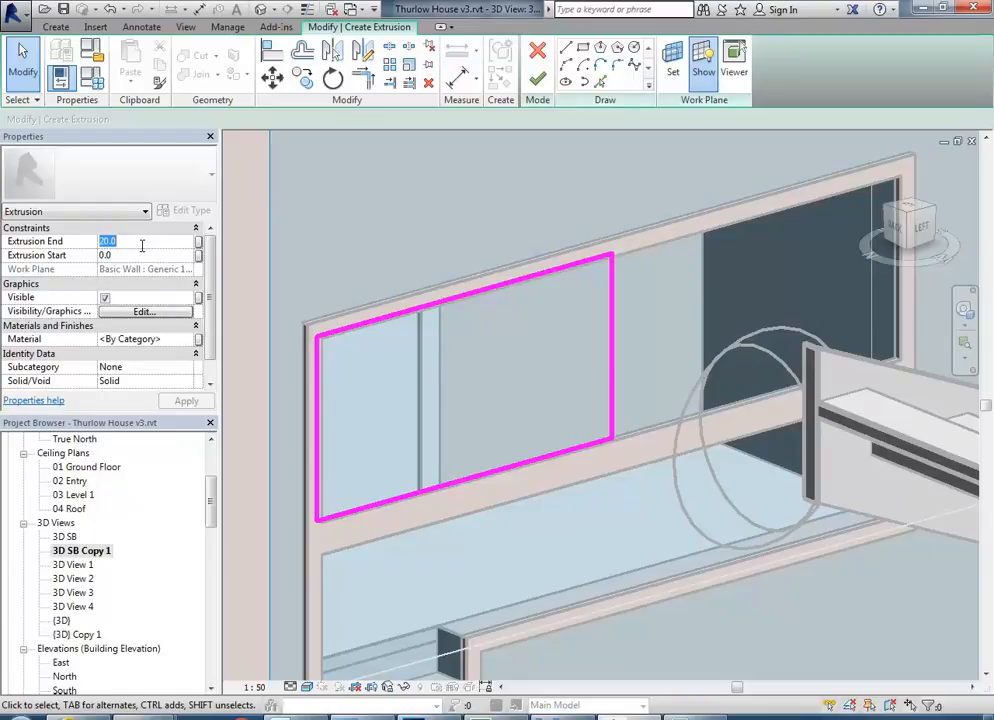
pyautogui.write('-2')
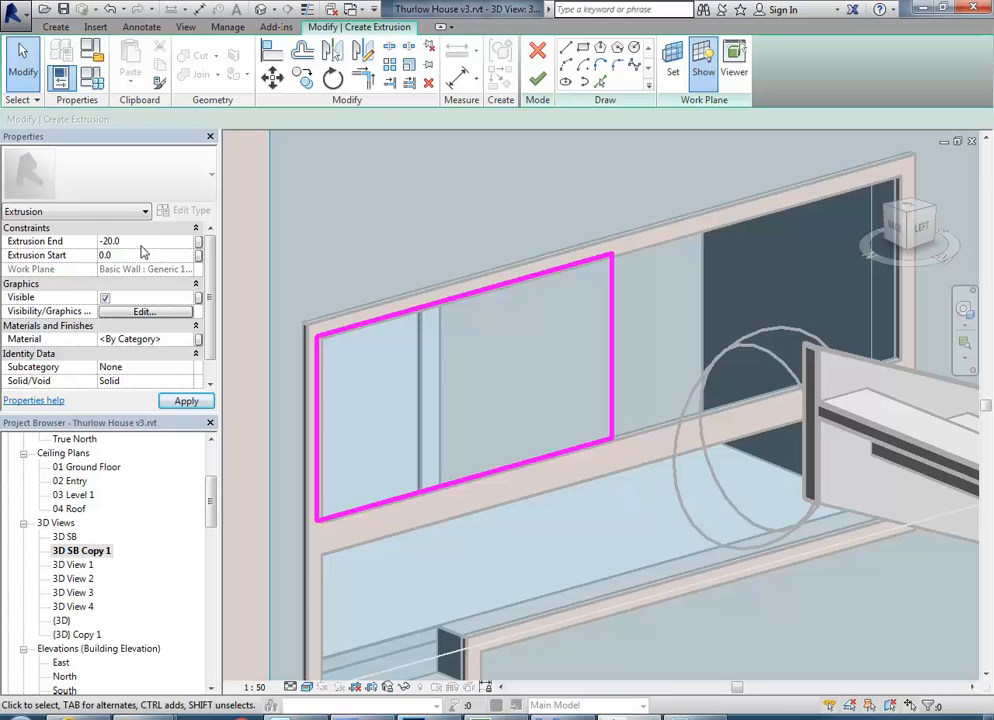
pyautogui.moveTo(490, 387)
pyautogui.keyDown('shift'); pyautogui.mouseDown(button='middle')
pyautogui.moveTo(422, 470)
pyautogui.moveTo(501, 497)
pyautogui.moveTo(501, 469)
pyautogui.moveTo(592, 470)
pyautogui.mouseUp(button='middle'); pyautogui.keyUp('shift')
pyautogui.scroll(3, 614, 451)
pyautogui.click(573, 716)
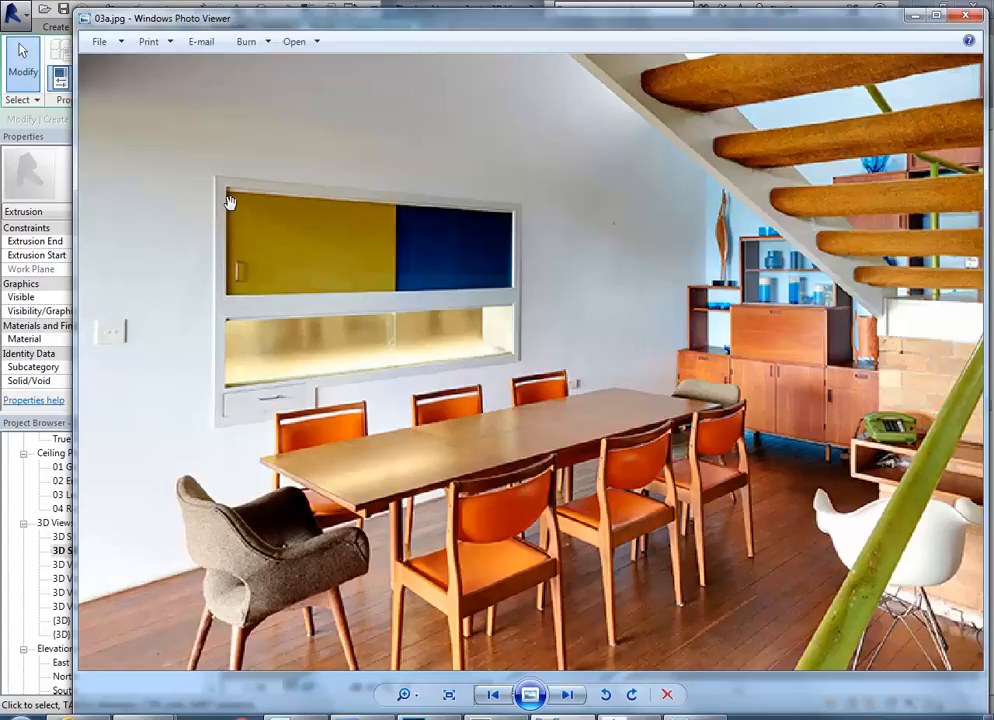
pyautogui.click(915, 17)
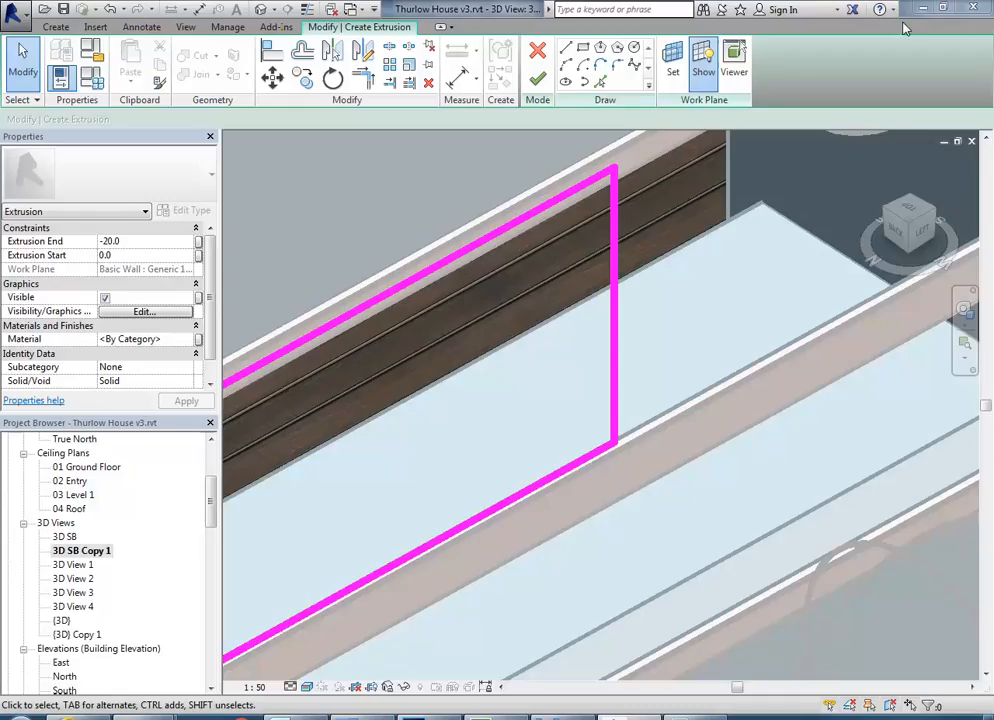
pyautogui.click(538, 78)
pyautogui.press('Escape')
pyautogui.moveTo(668, 323)
pyautogui.keyDown('shift'); pyautogui.mouseDown(button='middle')
pyautogui.moveTo(614, 355)
pyautogui.moveTo(543, 668)
pyautogui.mouseUp(button='middle'); pyautogui.keyUp('shift')
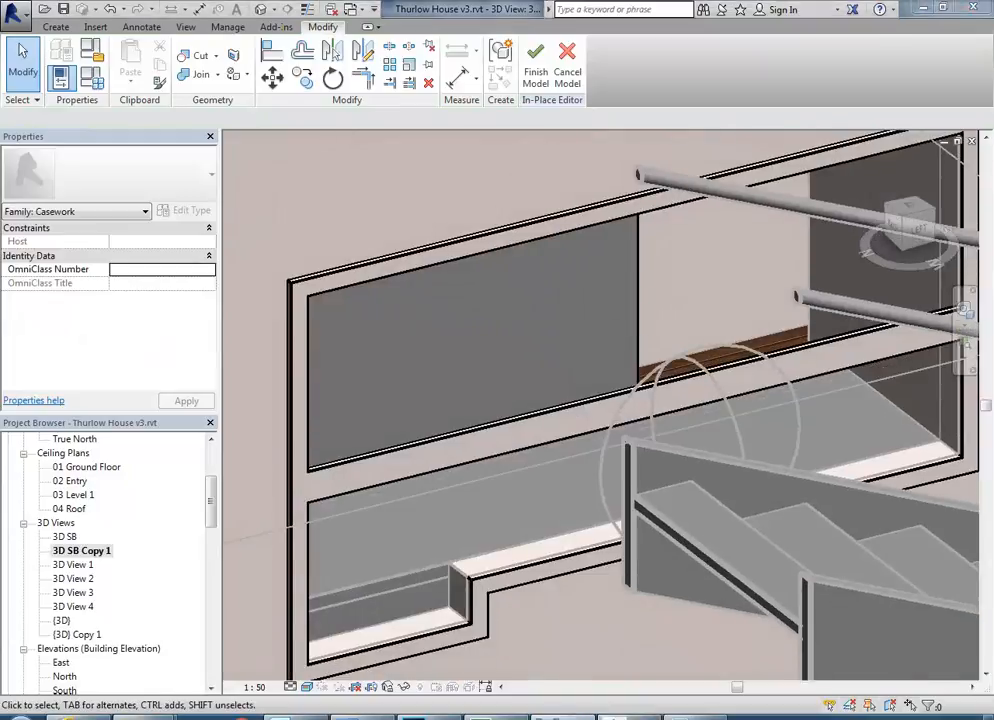
# Check the panel's colour in photo 03a.jpg and open the material selection for the new panel in the upper opening.
pyautogui.click(550, 717)
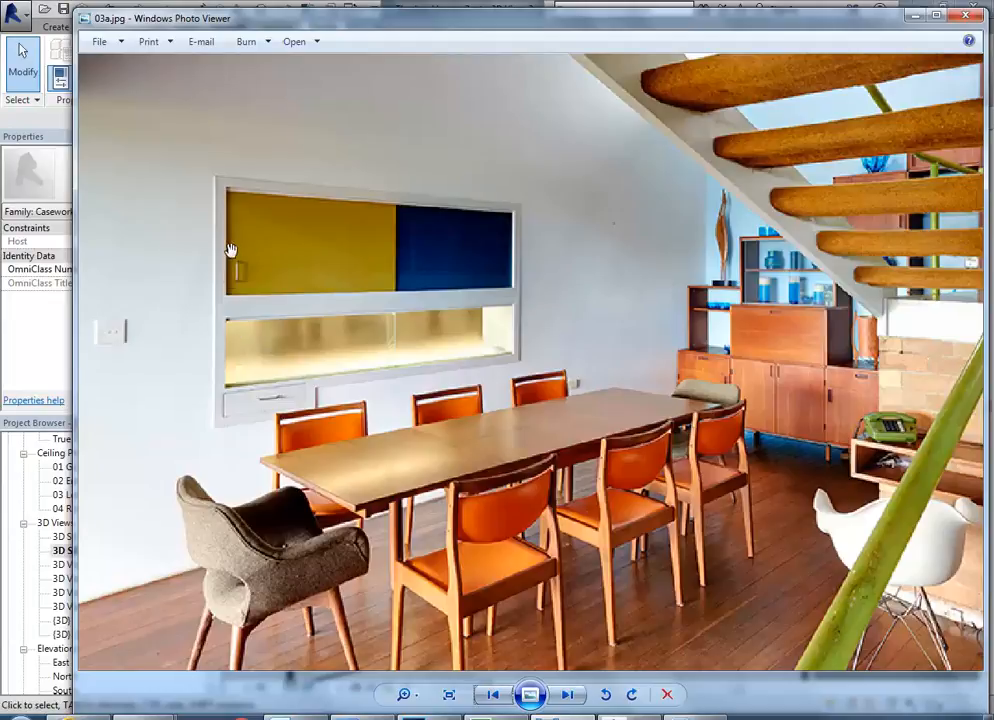
pyautogui.click(917, 17)
pyautogui.moveTo(520, 300); pyautogui.dragTo(539, 339, button='middle')
pyautogui.scroll(1, 632, 340)
pyautogui.click(643, 339)
pyautogui.scroll(-3, 510, 333)
pyautogui.scroll(1, 532, 333)
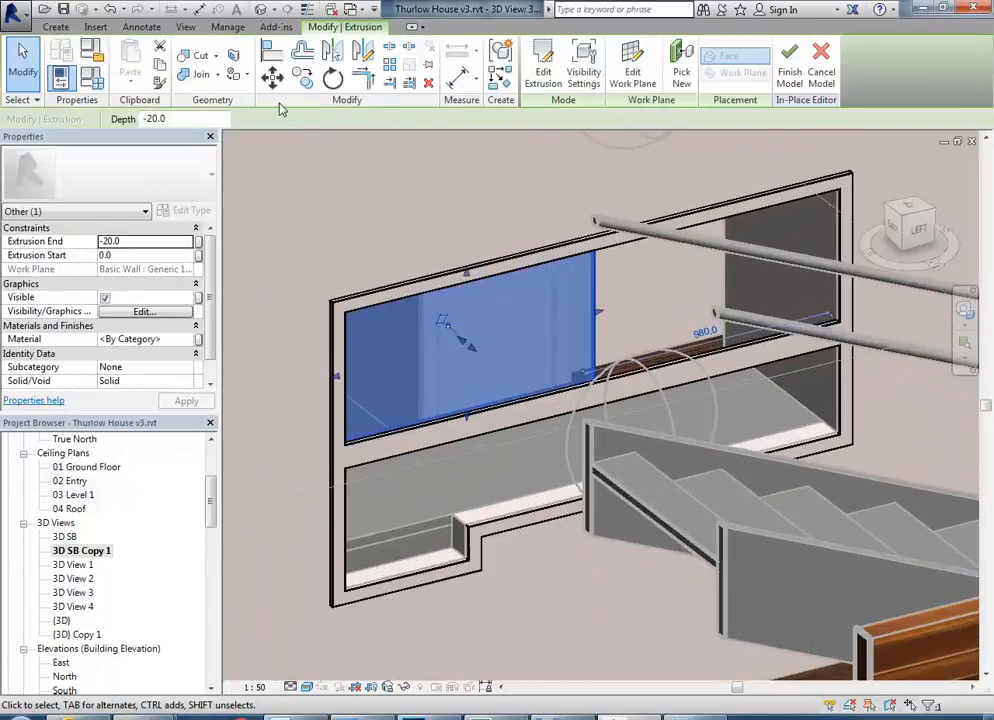
pyautogui.click(160, 339)
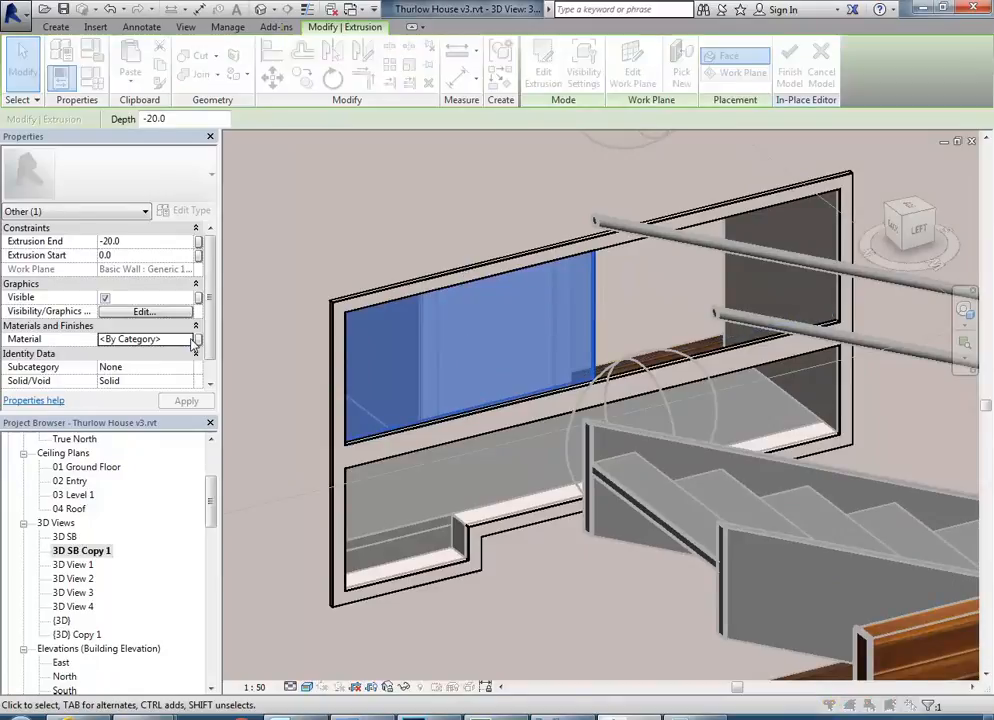
pyautogui.click(195, 340)
# Look through the project materials for a suitable yellow finish, previewing Parking Stripe.
pyautogui.scroll(-3, 415, 320)
pyautogui.scroll(-12, 420, 380)
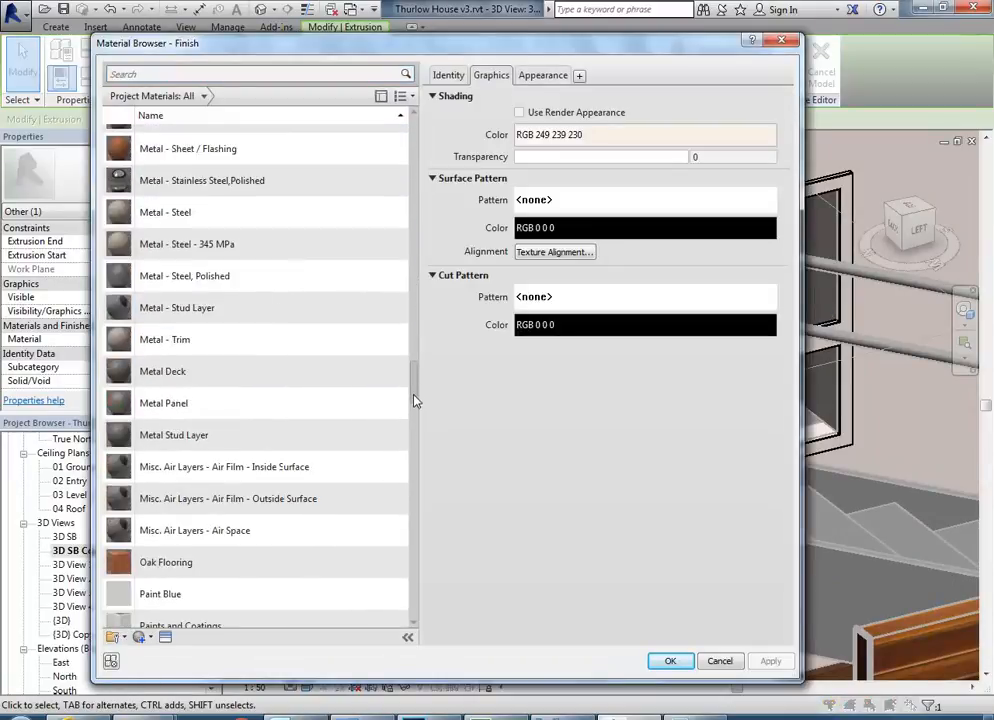
pyautogui.scroll(-5, 415, 440)
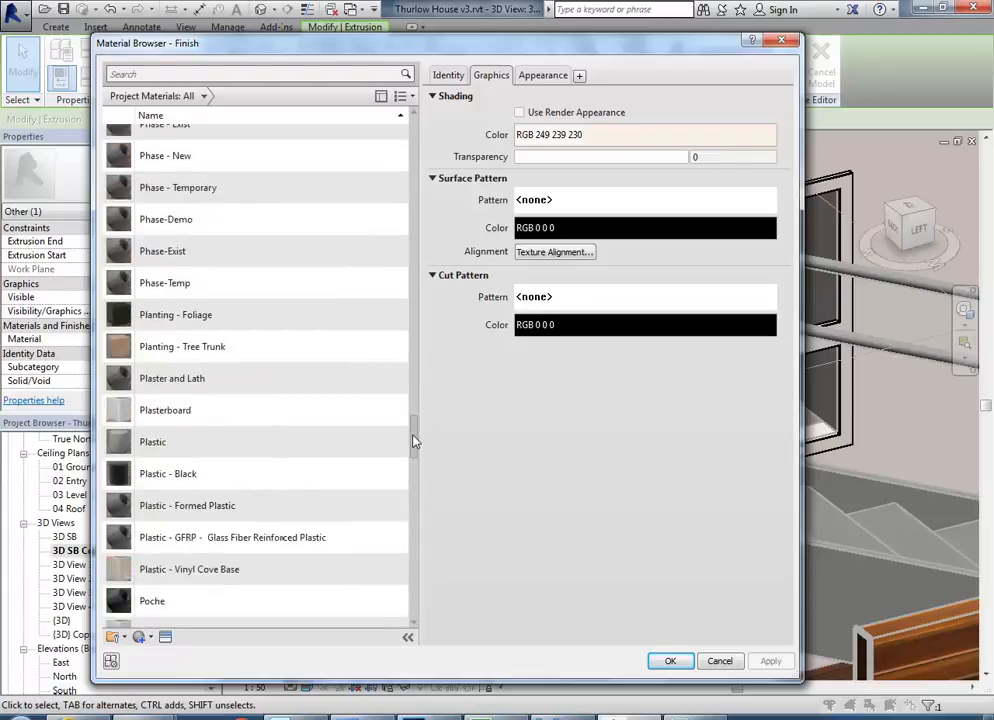
pyautogui.scroll(3, 415, 440)
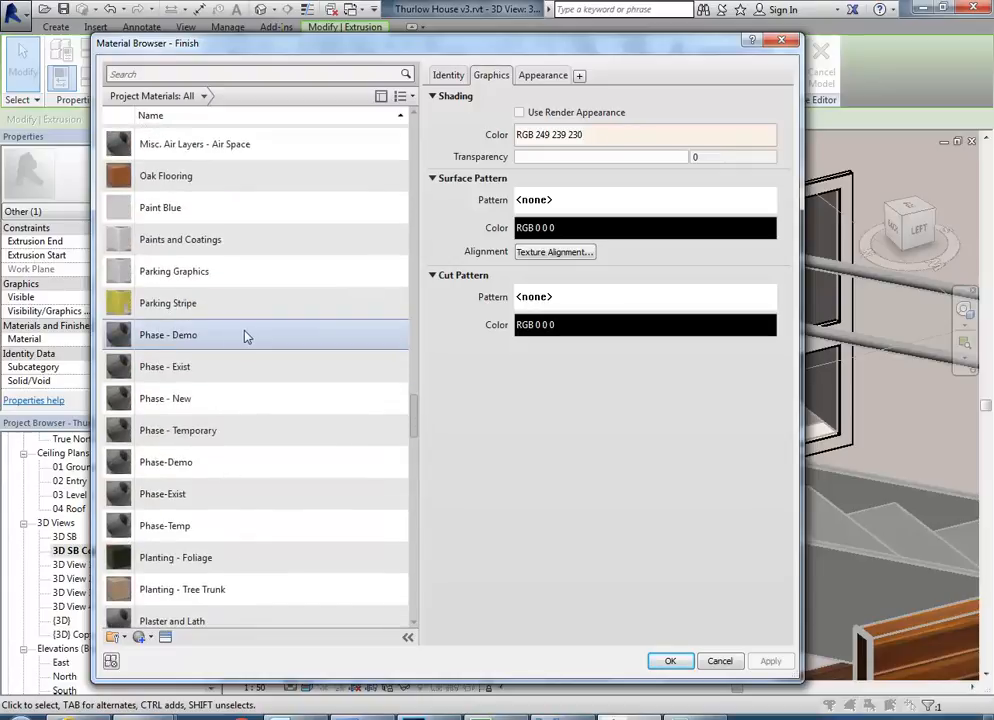
pyautogui.click(162, 305)
pyautogui.scroll(-3, 415, 490)
pyautogui.scroll(-12, 415, 530)
pyautogui.scroll(3, 417, 538)
pyautogui.moveTo(415, 578)
pyautogui.mouseDown()
pyautogui.moveTo(416, 369)
pyautogui.moveTo(419, 402)
pyautogui.mouseUp()
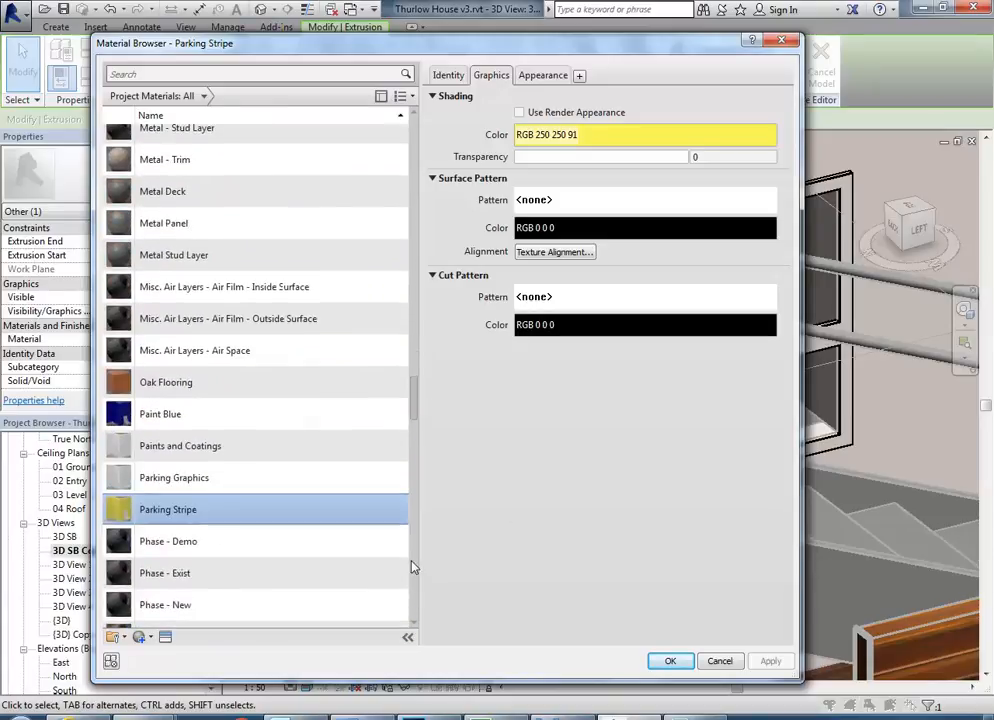
# Duplicate the Paint Blue material and name the copy Paint Yellow.
pyautogui.click(160, 420)
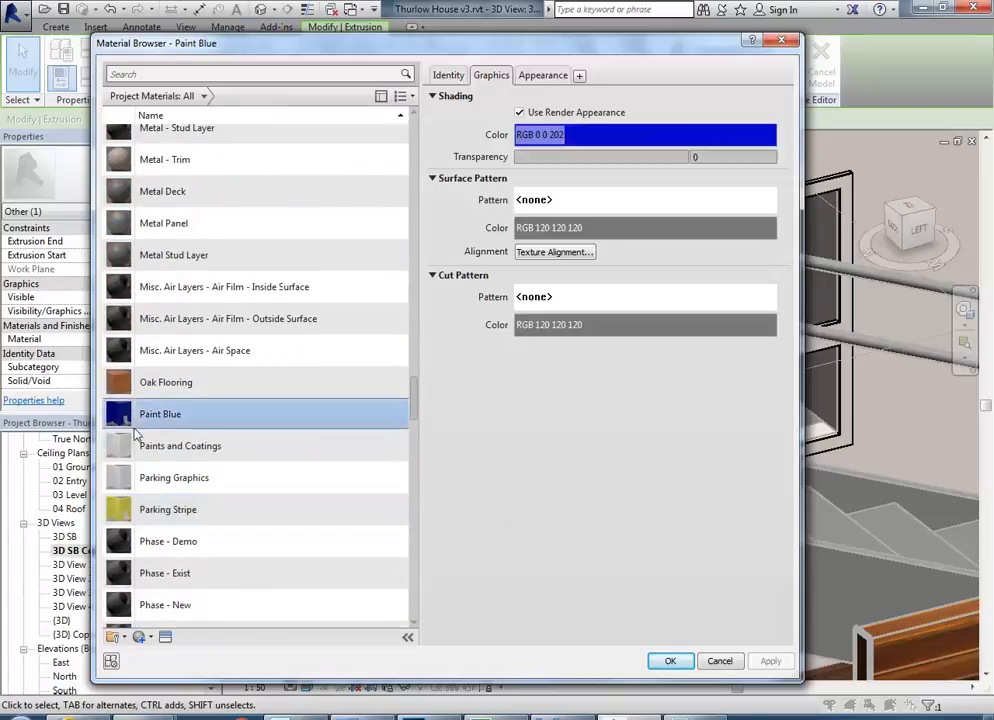
pyautogui.rightClick(155, 421)
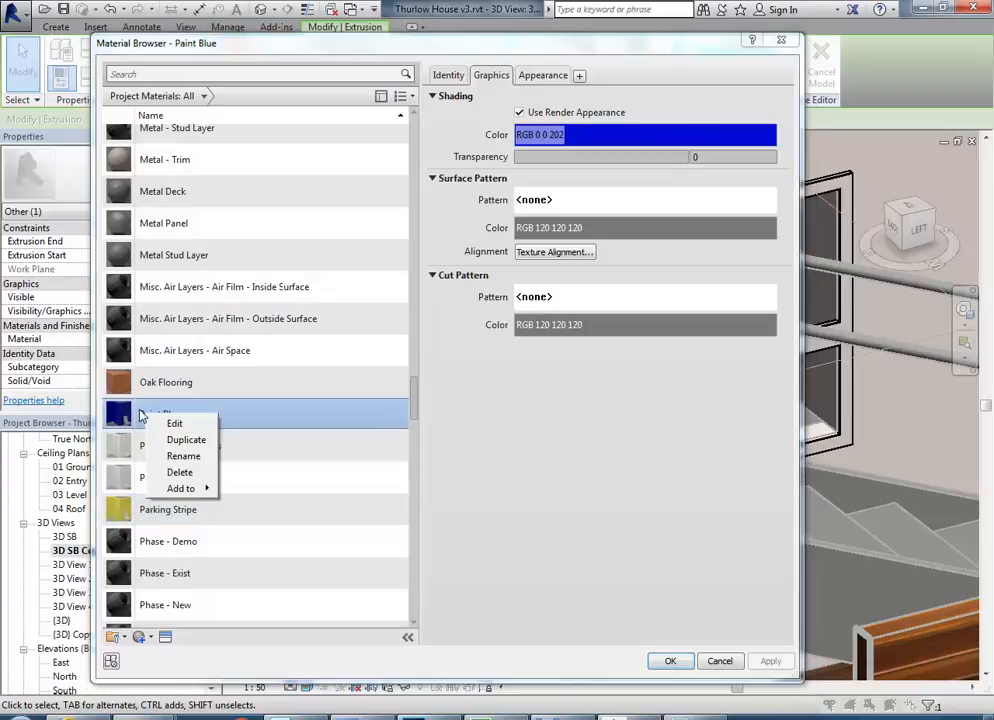
pyautogui.click(172, 440)
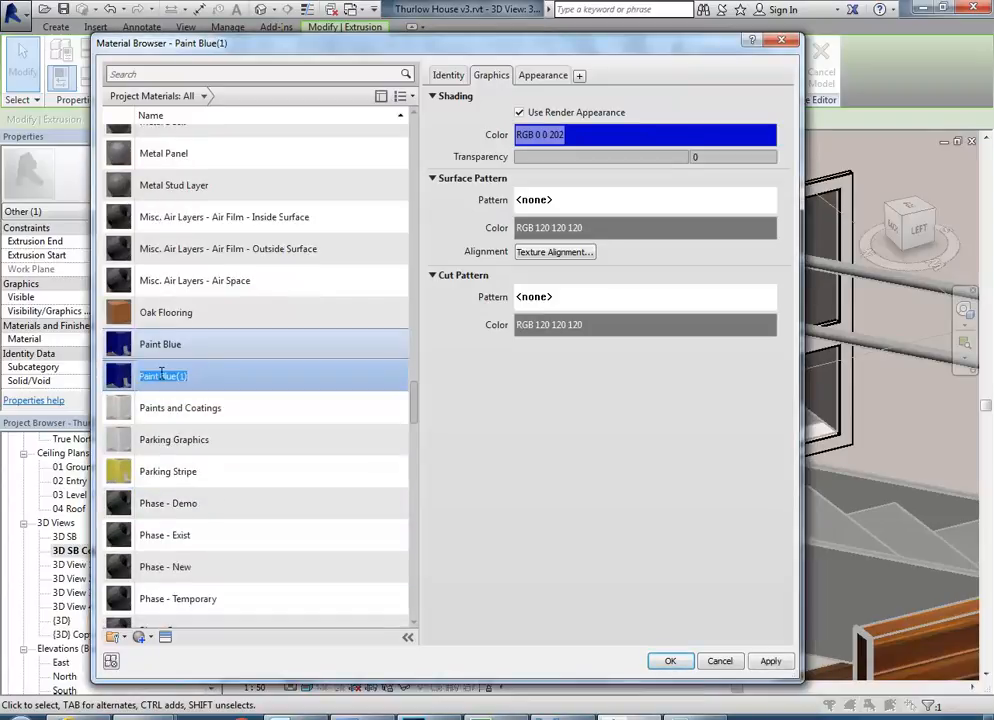
pyautogui.doubleClick(169, 376)
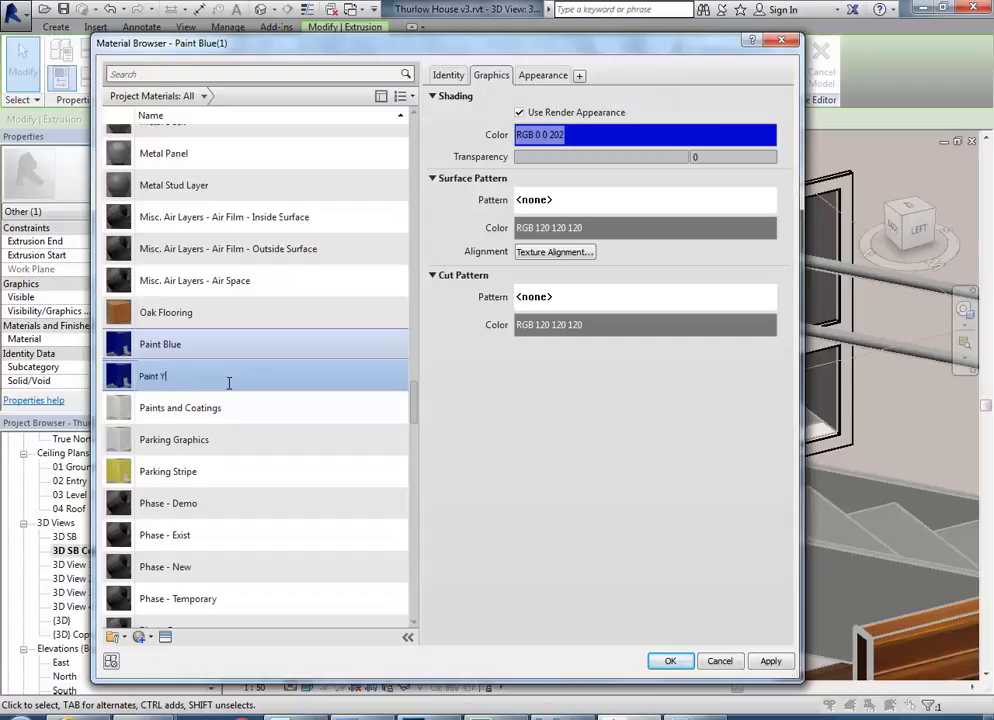
pyautogui.press('Return')
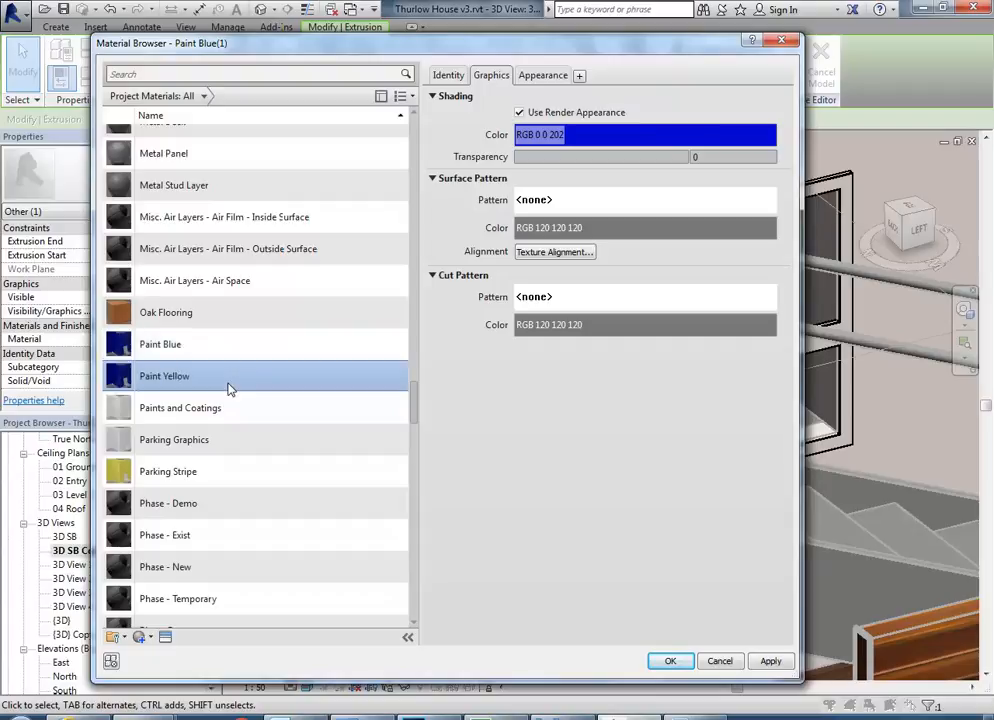
# Duplicate the appearance asset of Paint Yellow and set its wall paint colour to yellow, RGB 255 255 0.
pyautogui.click(545, 76)
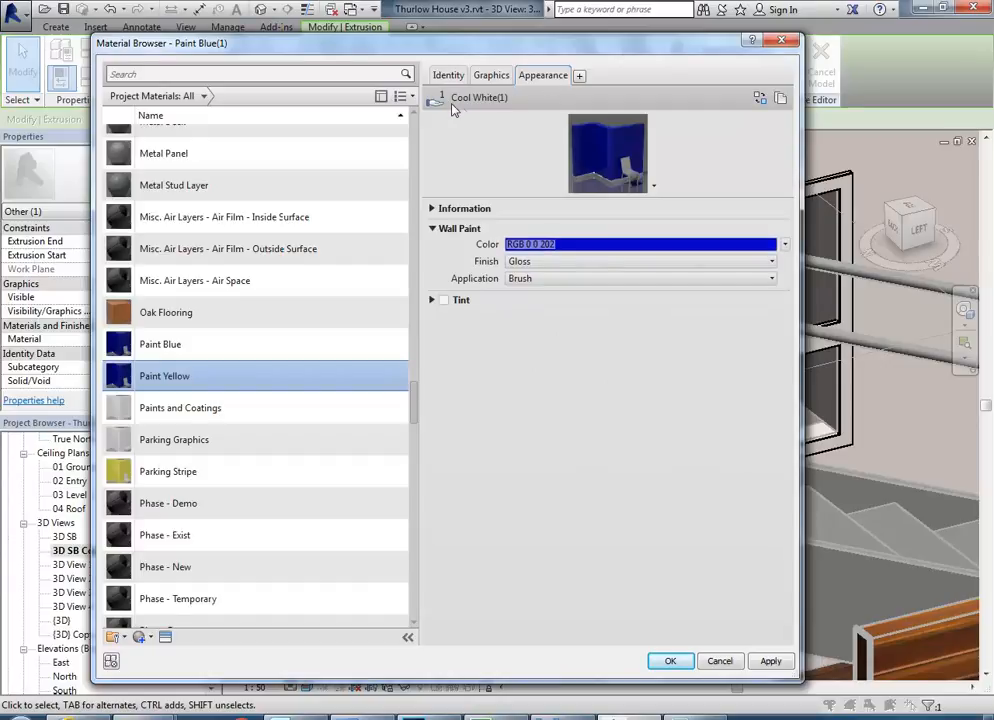
pyautogui.rightClick(543, 80)
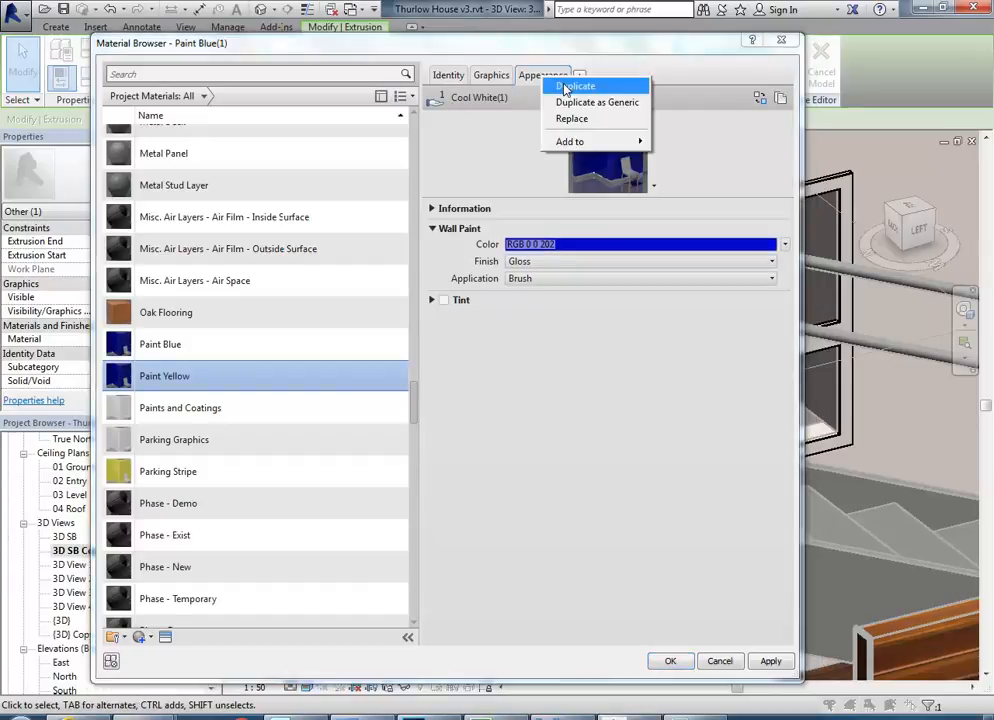
pyautogui.click(566, 88)
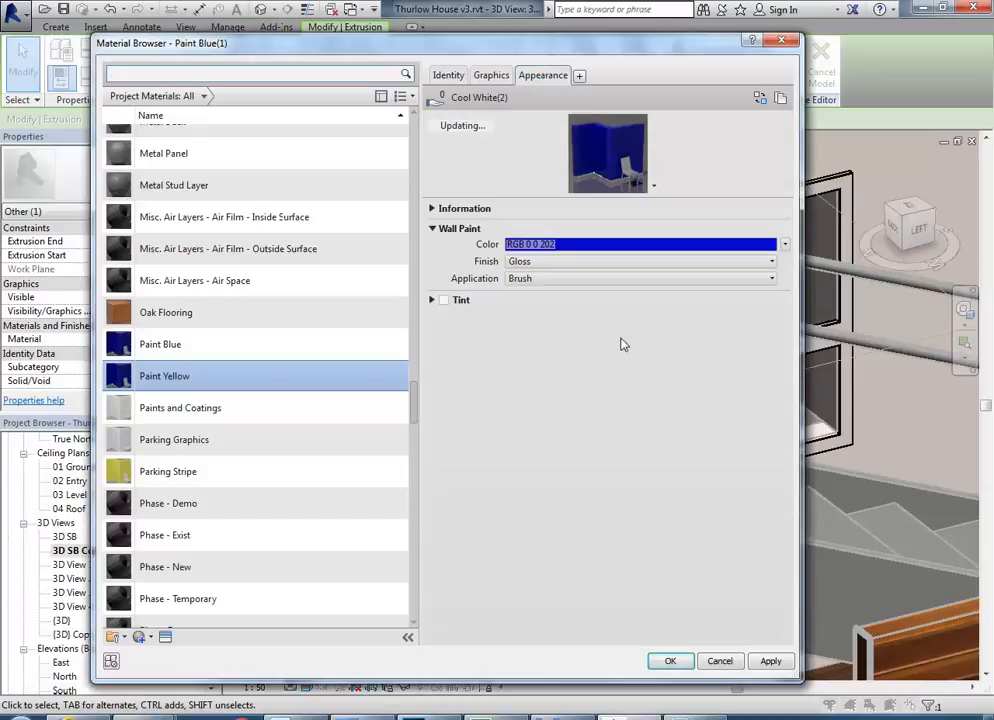
pyautogui.click(604, 244)
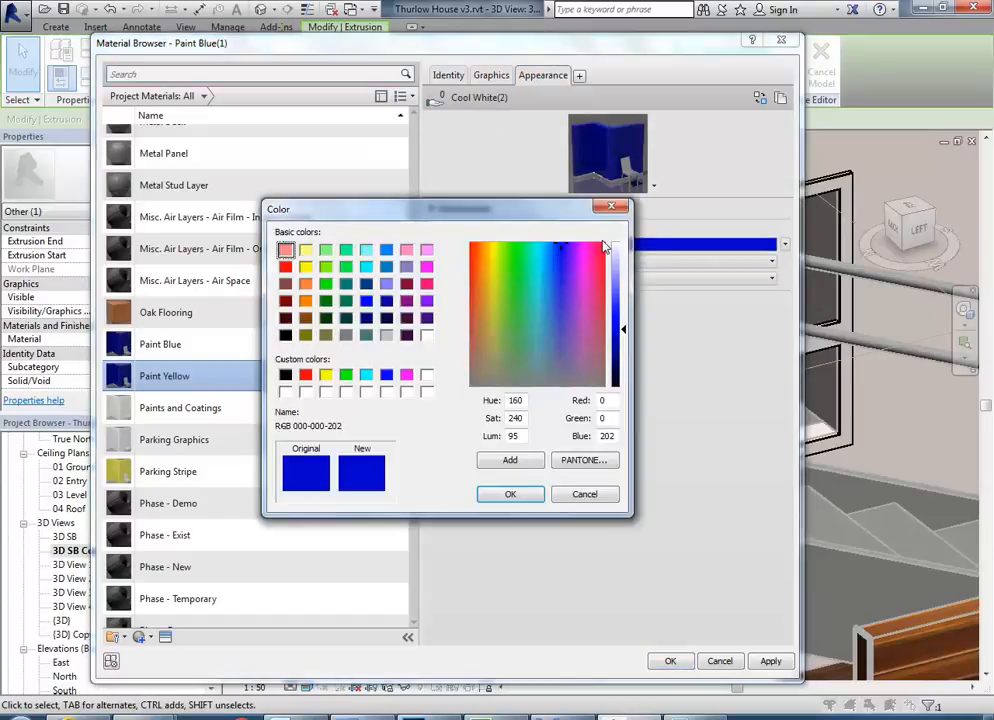
pyautogui.click(325, 374)
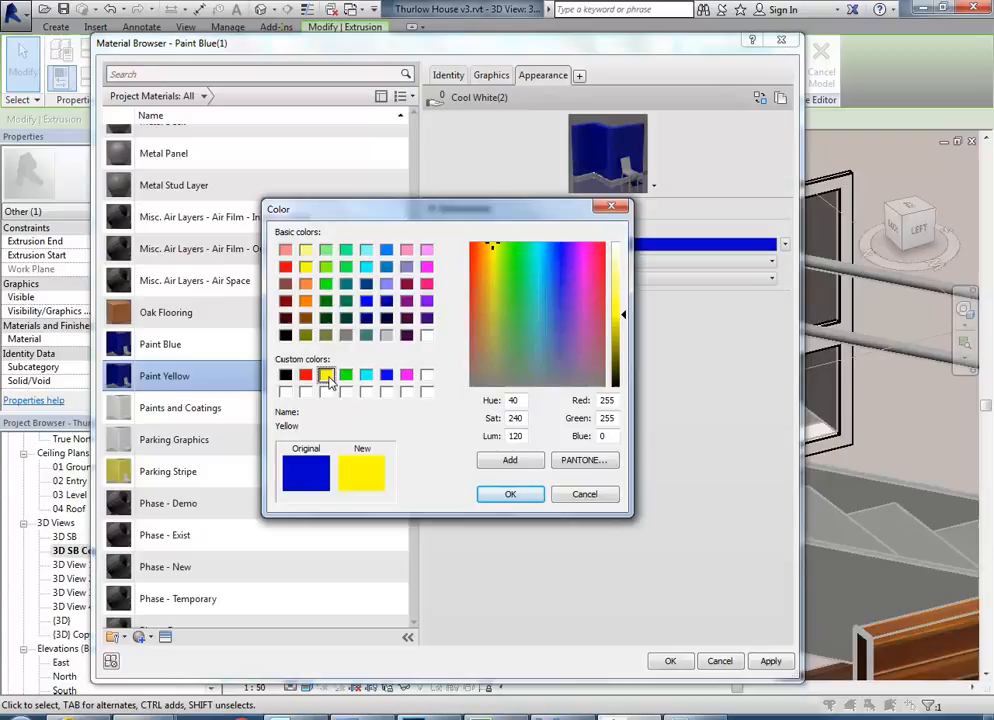
pyautogui.click(510, 494)
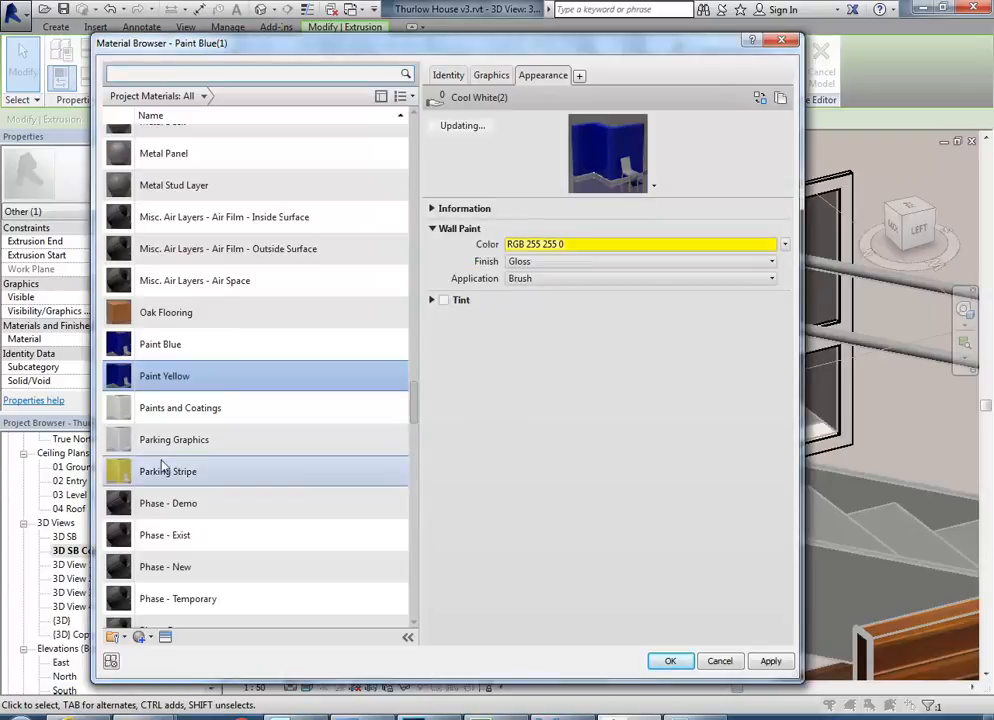
# Check Paint Yellow's shading colour and apply the material to the panel in the upper opening.
pyautogui.click(162, 380)
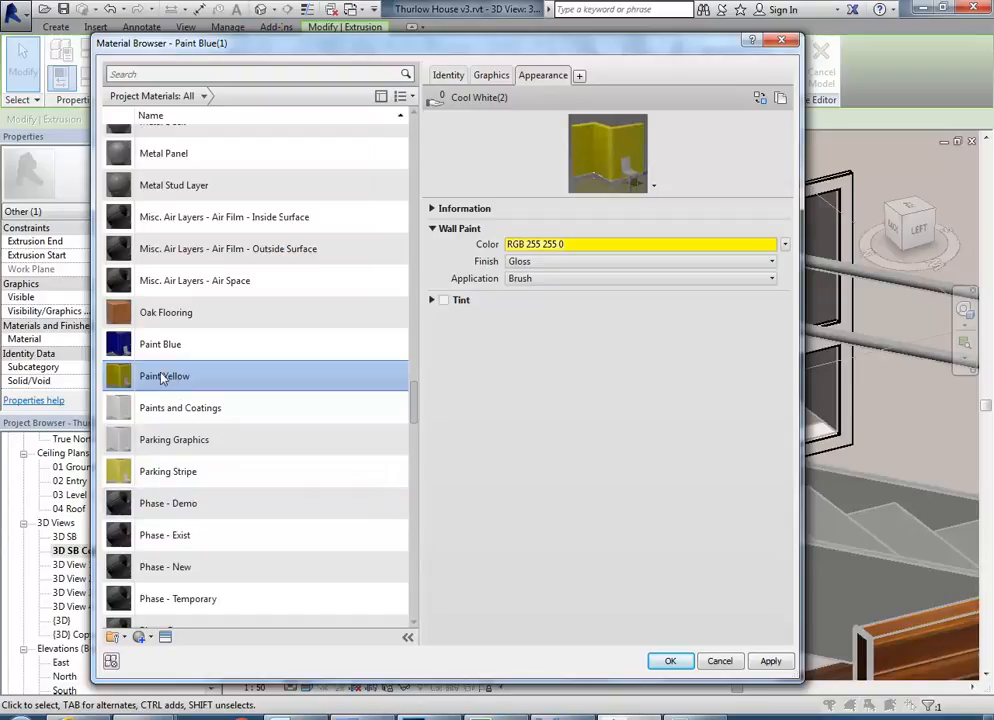
pyautogui.click(491, 75)
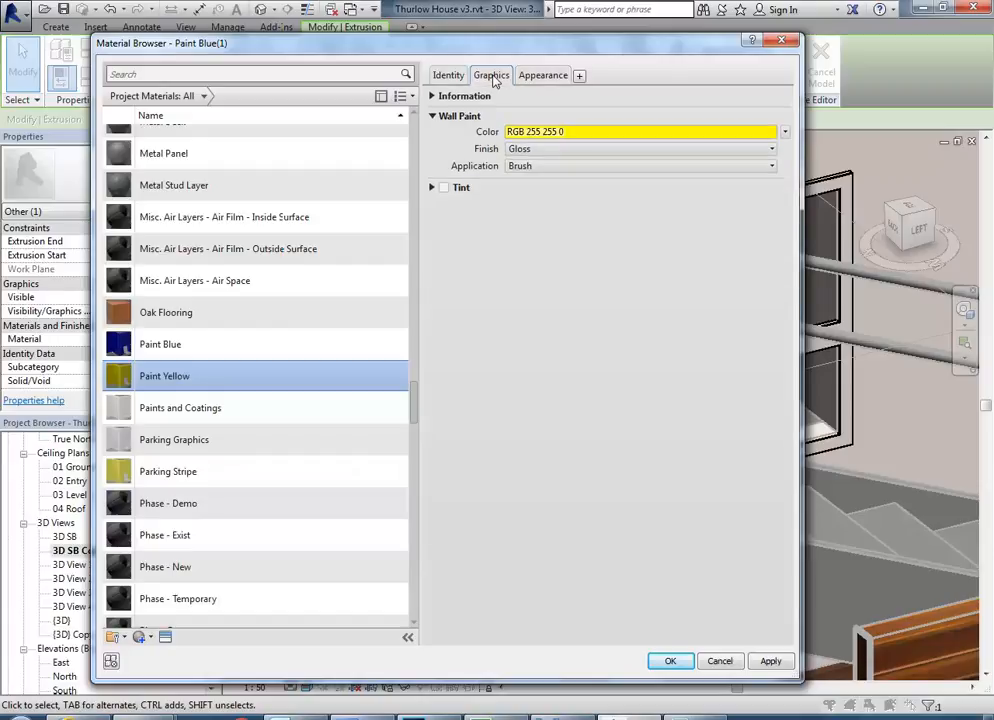
pyautogui.click(668, 661)
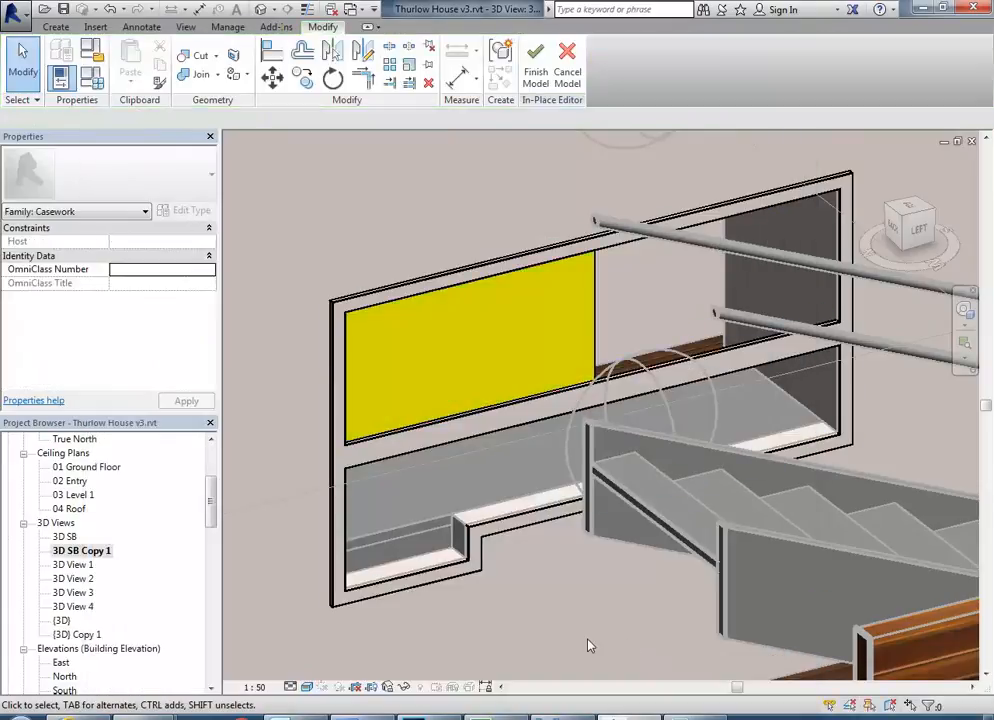
# Copy the yellow panel from its lower right corner to the lower right corner of the upper opening.
pyautogui.click(590, 333)
pyautogui.scroll(3, 590, 333)
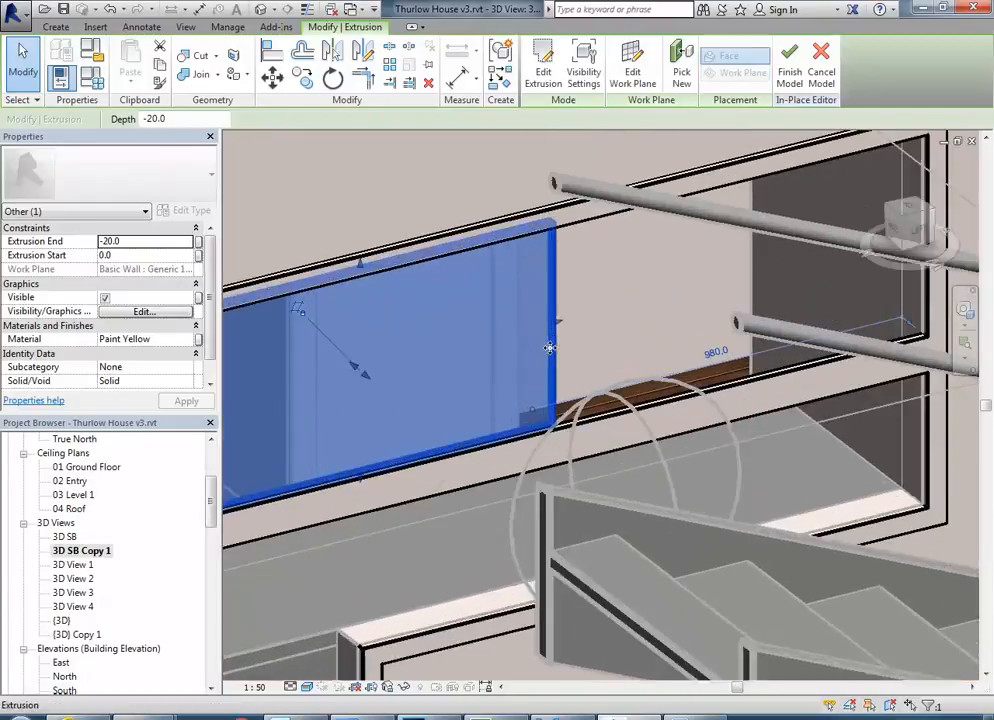
pyautogui.click(302, 80)
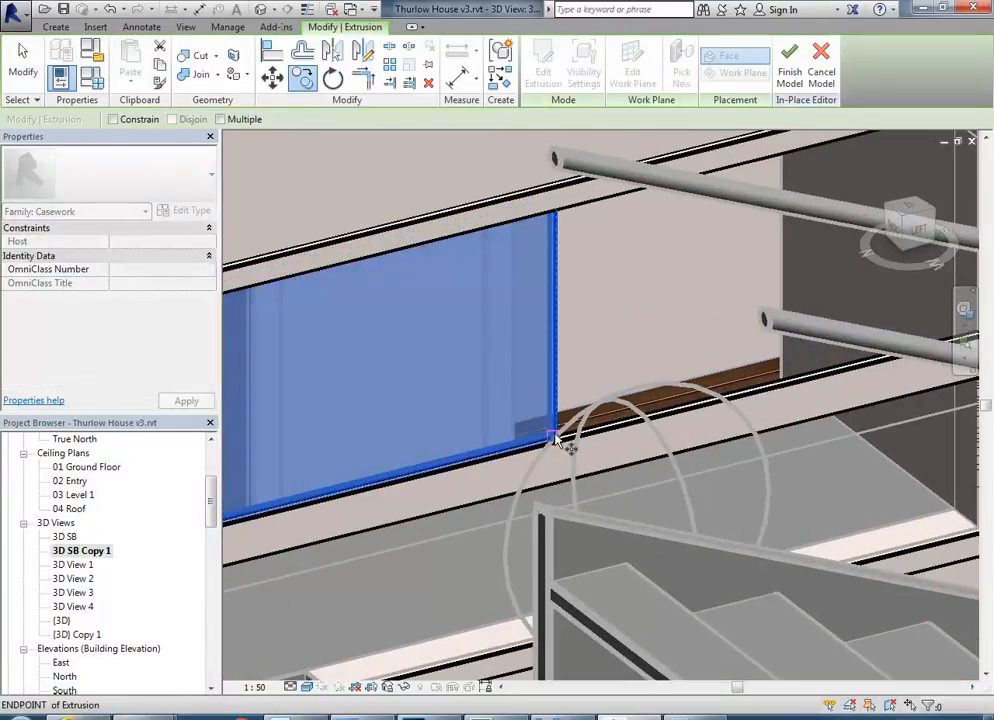
pyautogui.click(556, 440)
pyautogui.moveTo(560, 425); pyautogui.dragTo(338, 472, button='middle')
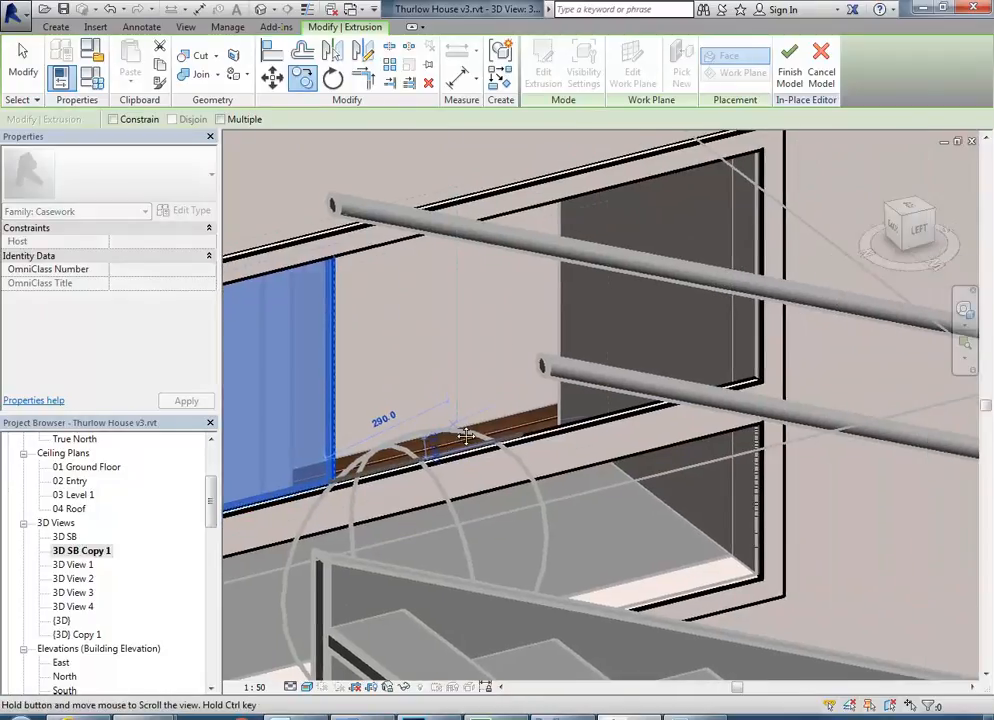
pyautogui.click(756, 377)
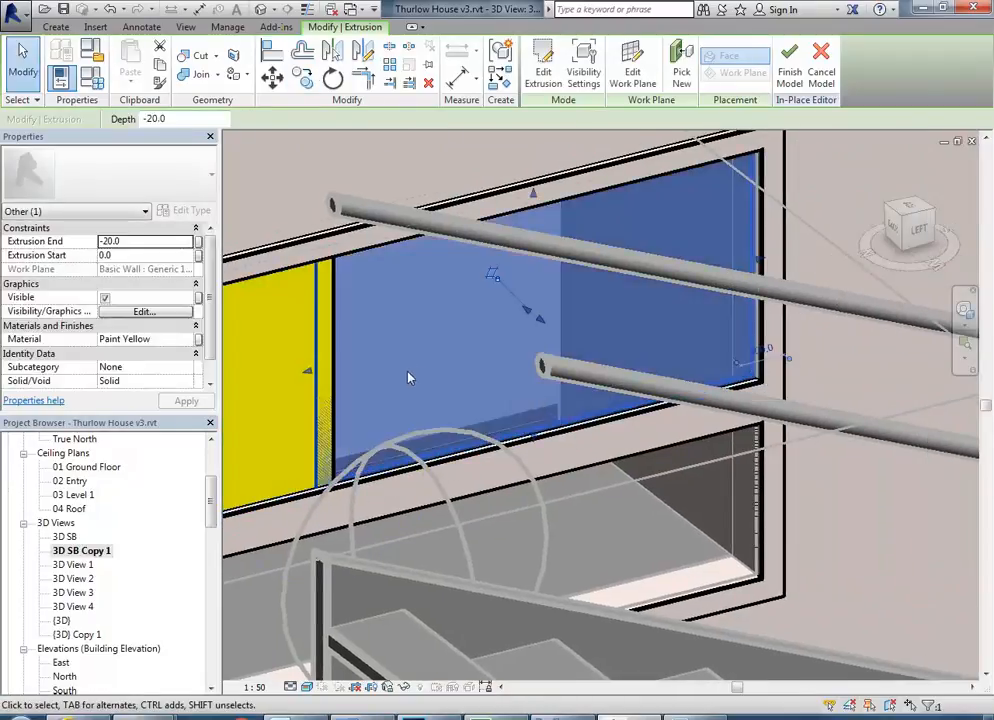
# Compare the panel overlap with photo 03a.jpg and set the copied panel's extrusion end to -40 mm and start to -20 mm.
pyautogui.keyDown('shift'); pyautogui.moveTo(321, 381); pyautogui.dragTo(355, 399, button='middle'); pyautogui.keyUp('shift')
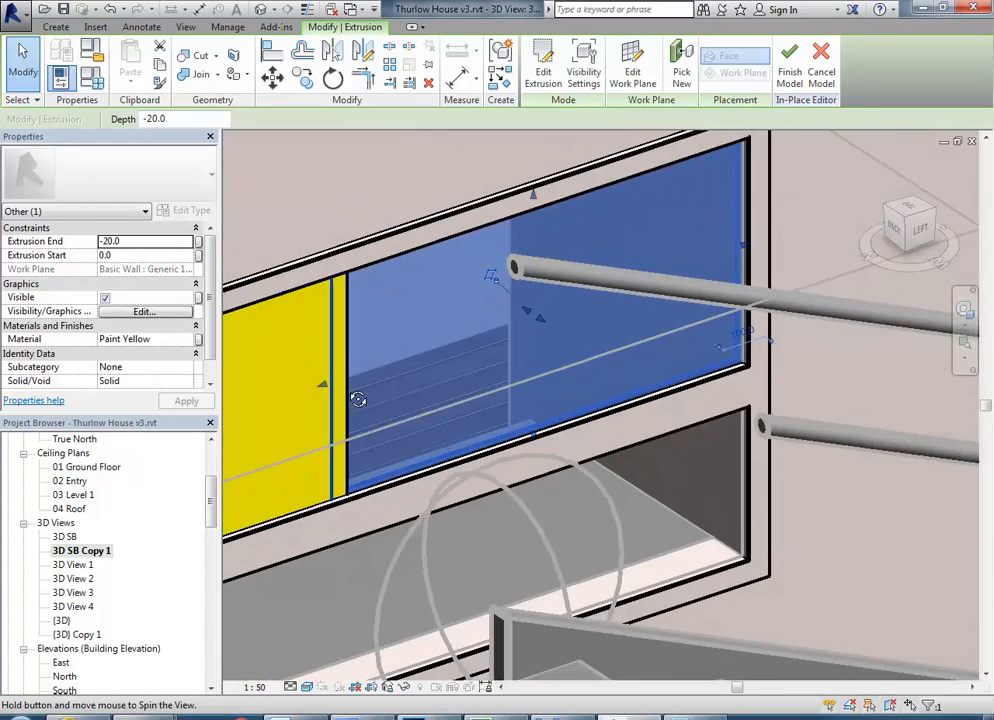
pyautogui.scroll(3, 333, 384)
pyautogui.scroll(-4, 461, 348)
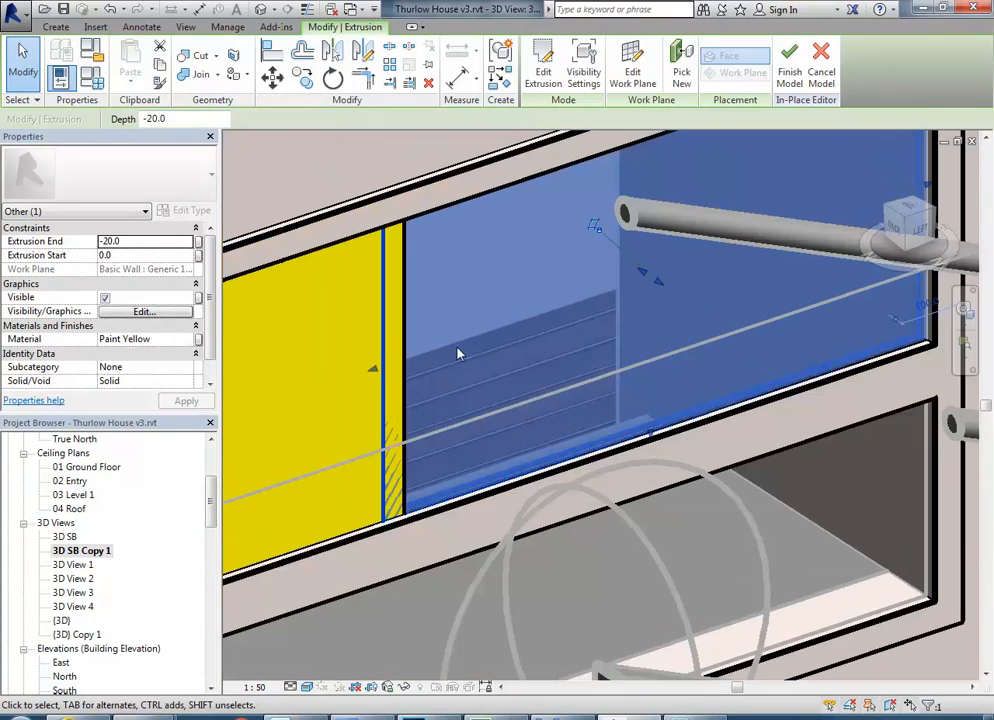
pyautogui.click(366, 713)
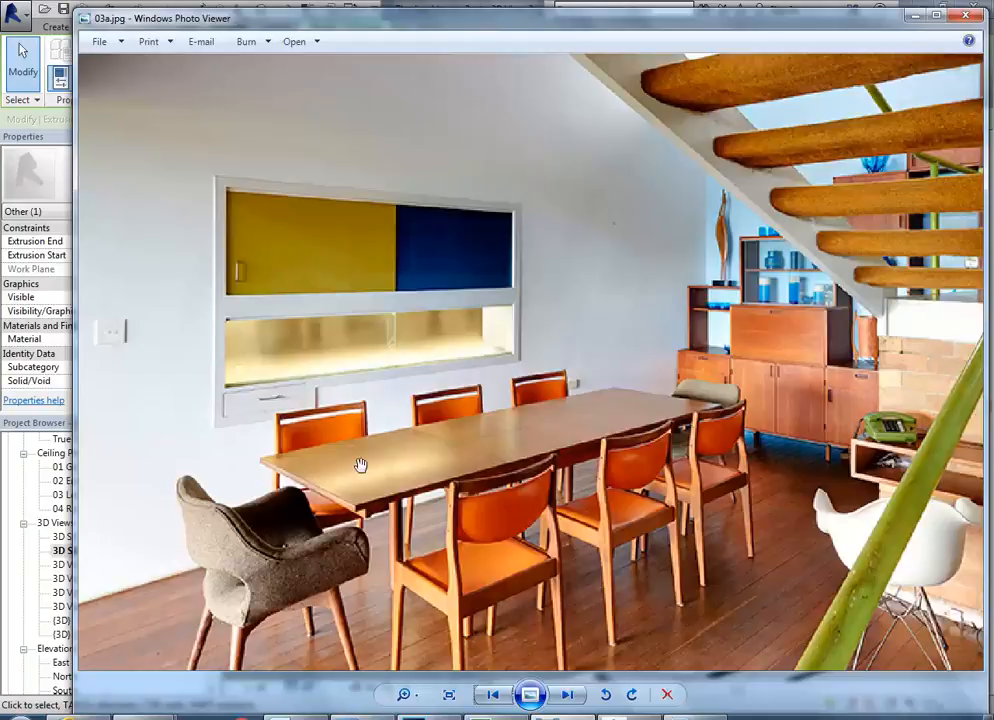
pyautogui.click(912, 16)
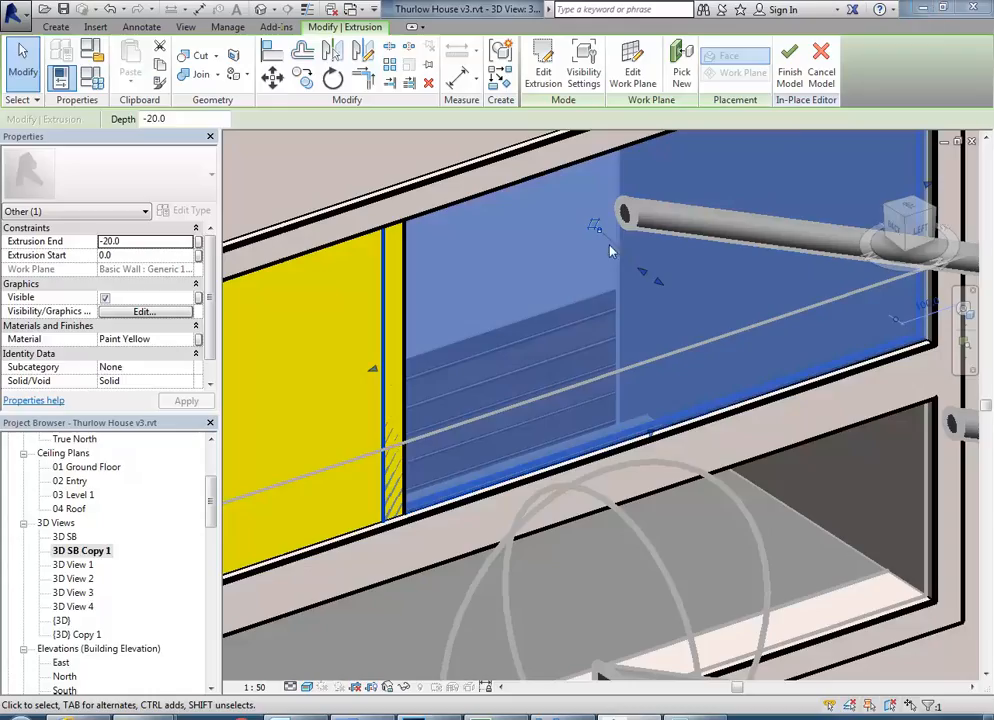
pyautogui.click(137, 242)
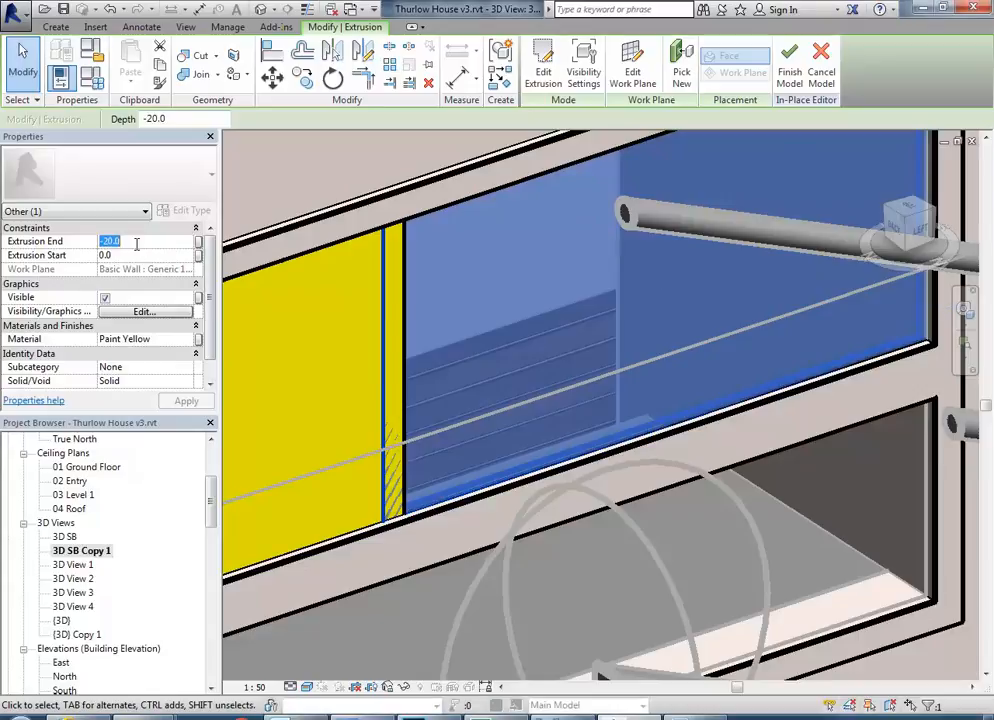
pyautogui.write('-40')
pyautogui.press('Return')
pyautogui.click(130, 256)
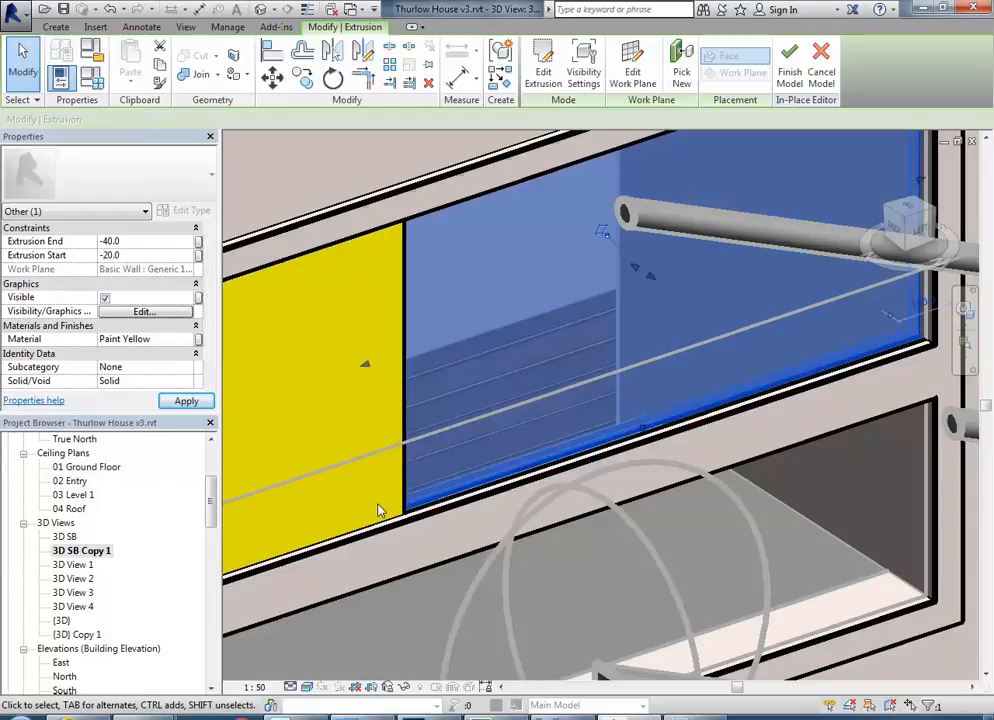
# Assign the Paint Blue material to the copied panel and deselect it to view both panels.
pyautogui.scroll(-5, 493, 377)
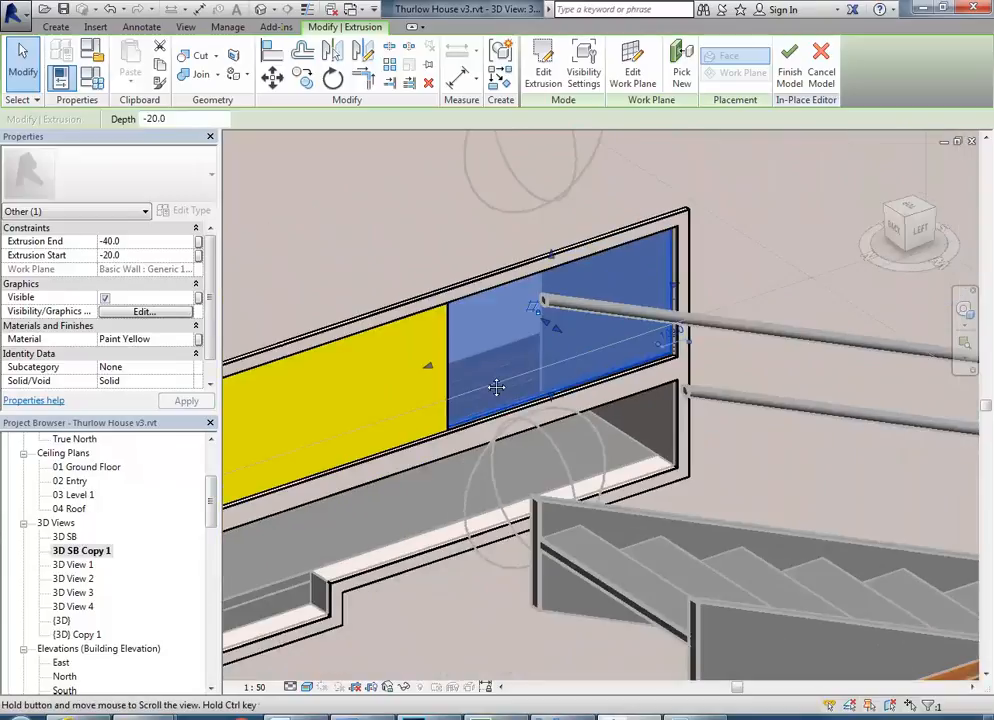
pyautogui.scroll(3, 486, 400)
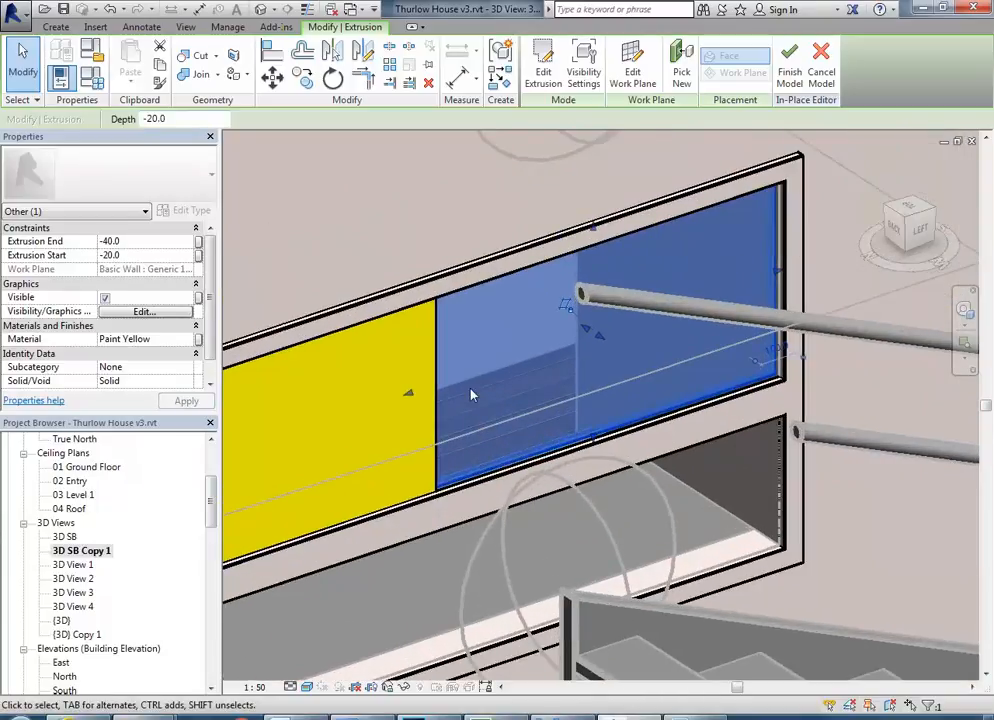
pyautogui.click(190, 340)
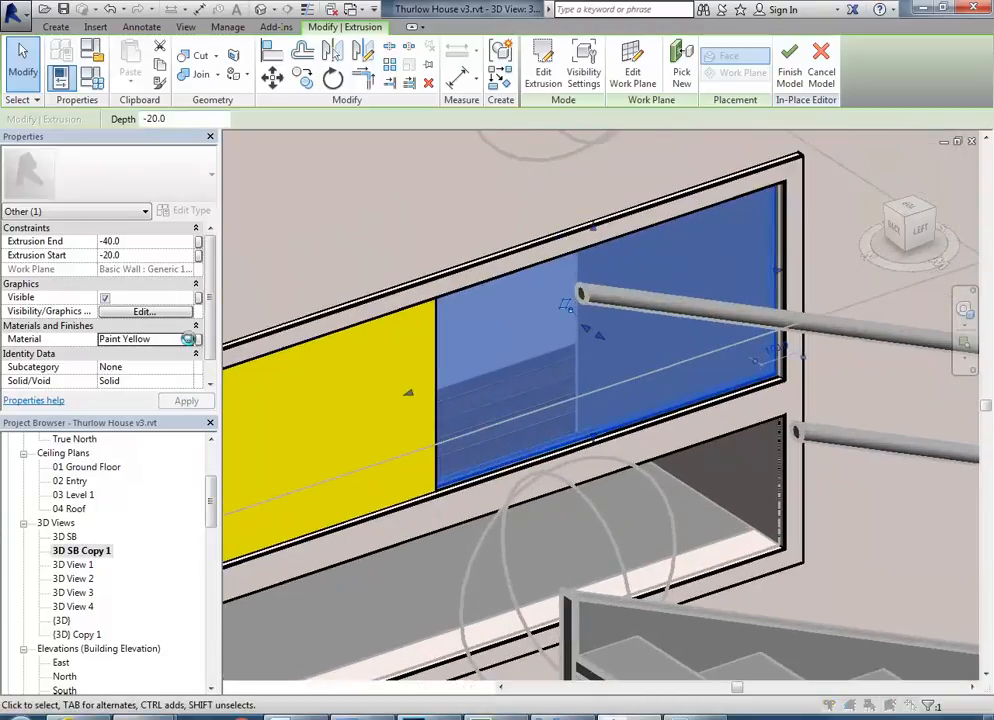
pyautogui.click(196, 340)
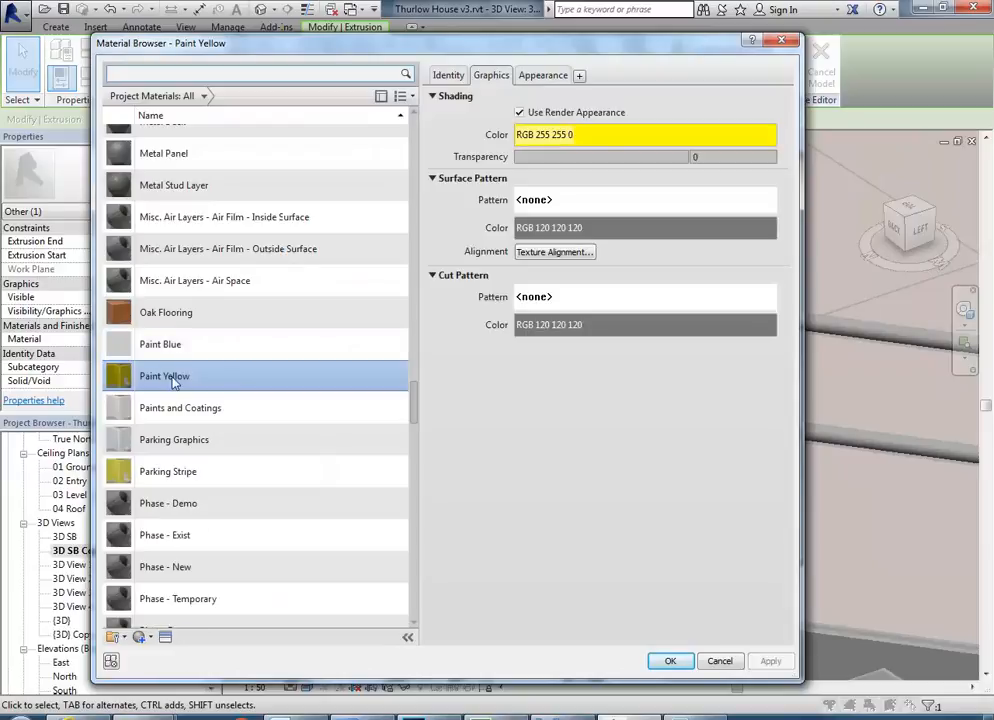
pyautogui.click(231, 344)
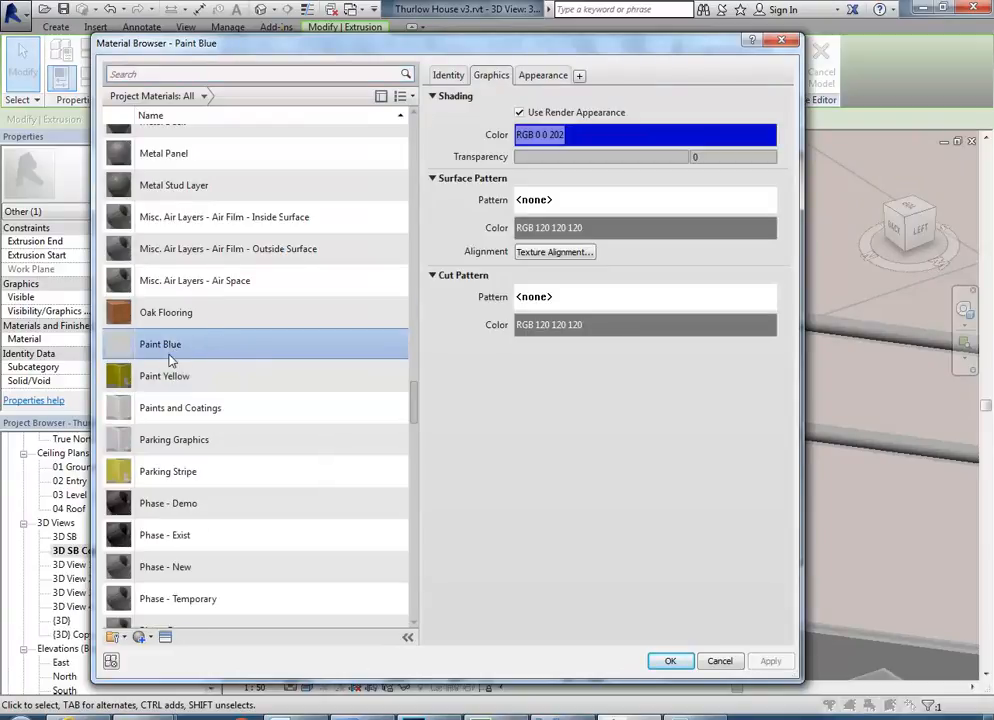
pyautogui.click(668, 661)
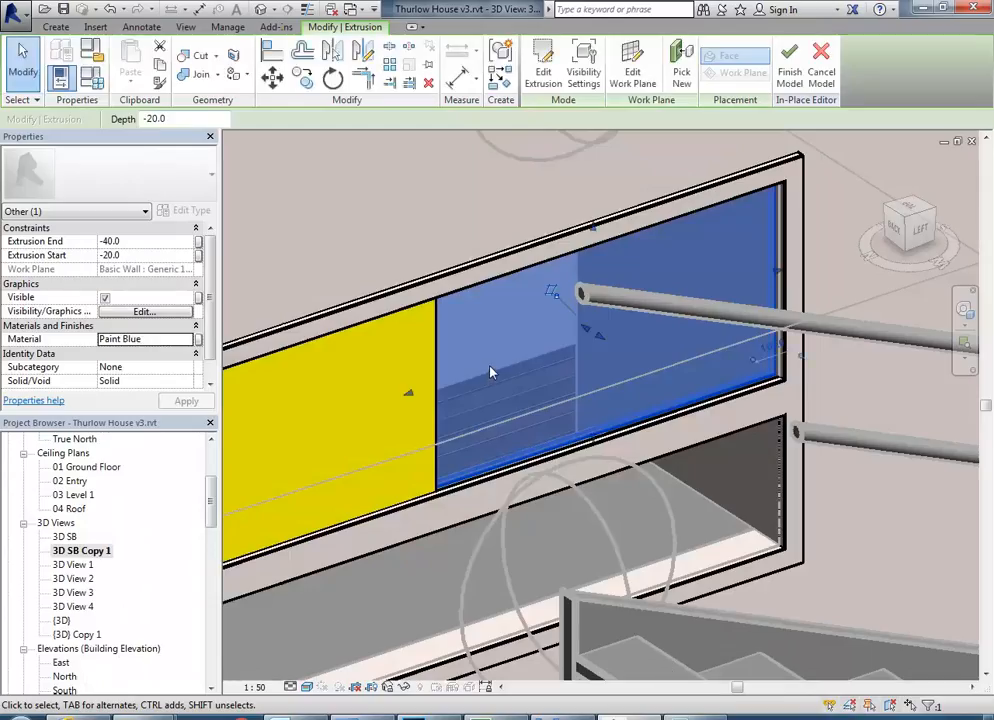
pyautogui.press('Escape')
pyautogui.keyDown('shift'); pyautogui.moveTo(490, 373); pyautogui.dragTo(507, 560, button='middle'); pyautogui.keyUp('shift')
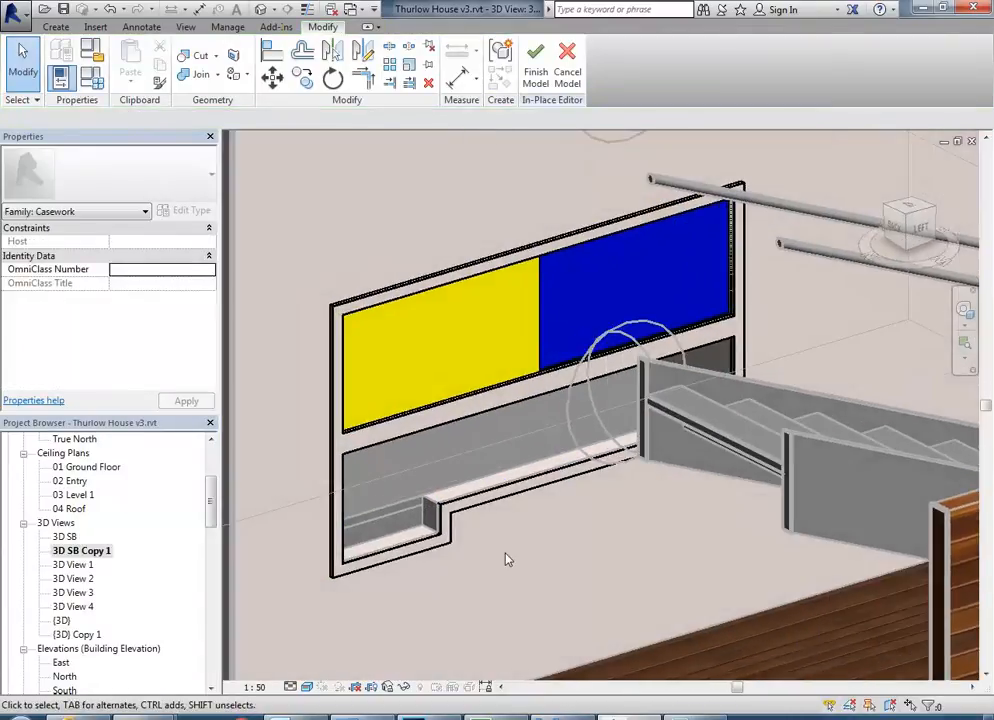
# Check the drawer below the hatch in photo 03a.jpg and open the white frame's extrusion sketch for editing.
pyautogui.scroll(3, 366, 600)
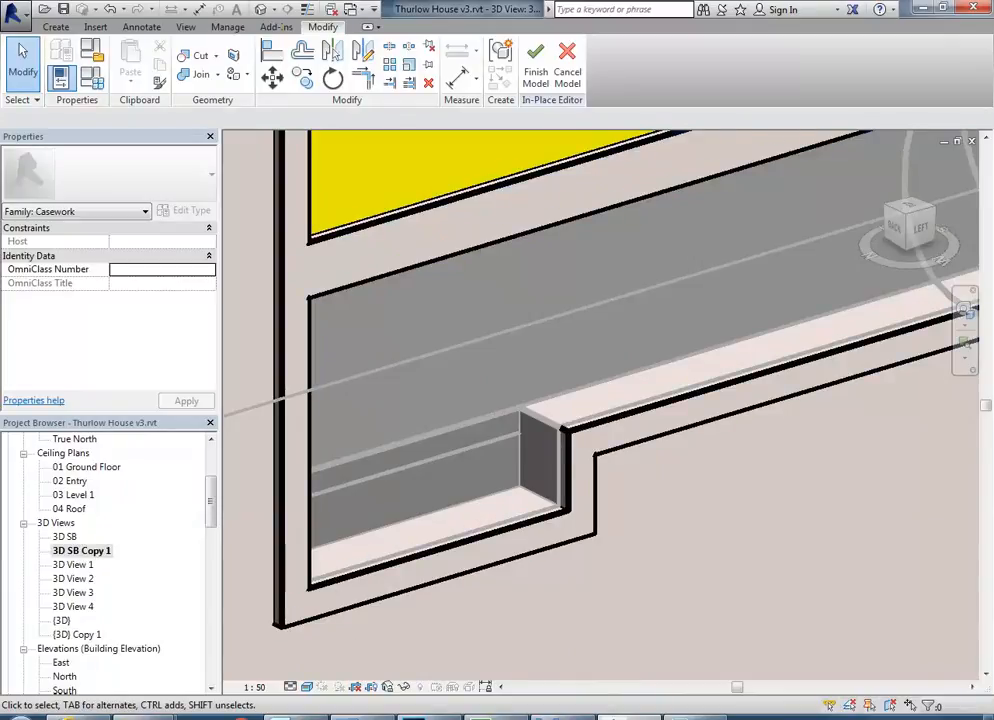
pyautogui.hotkey('alt', 'Tab')
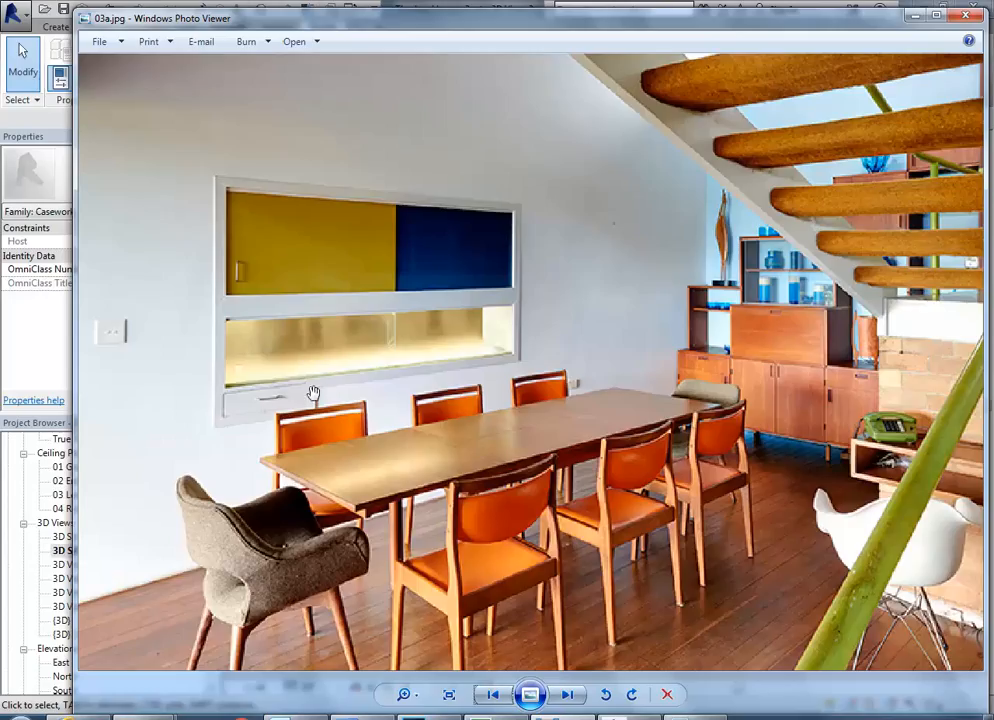
pyautogui.click(913, 20)
pyautogui.scroll(2, 548, 428)
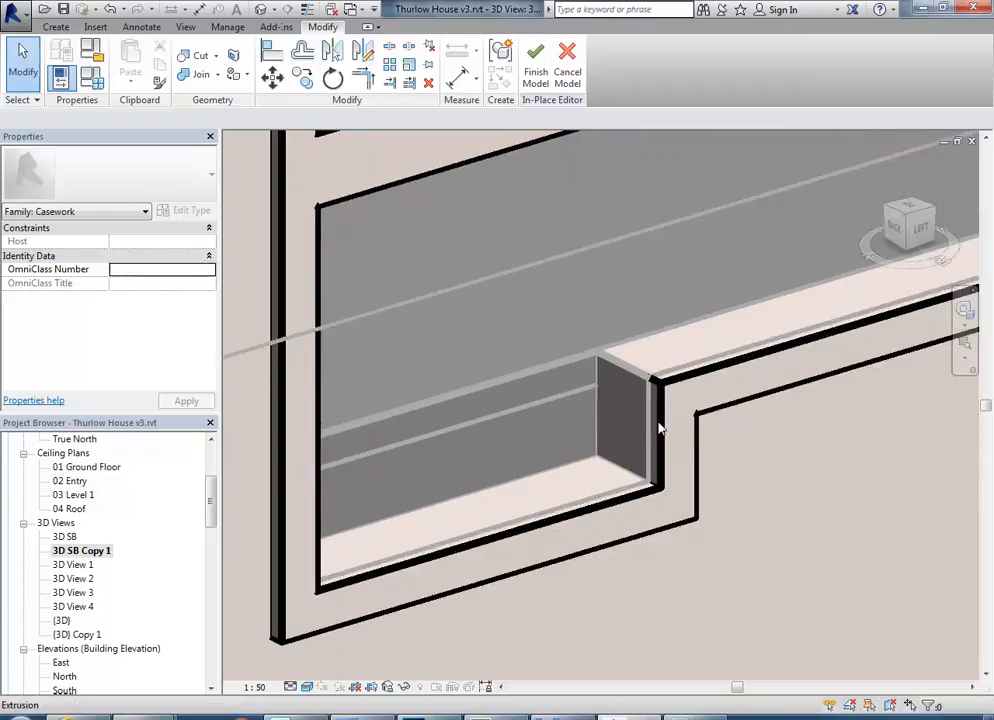
pyautogui.click(667, 424)
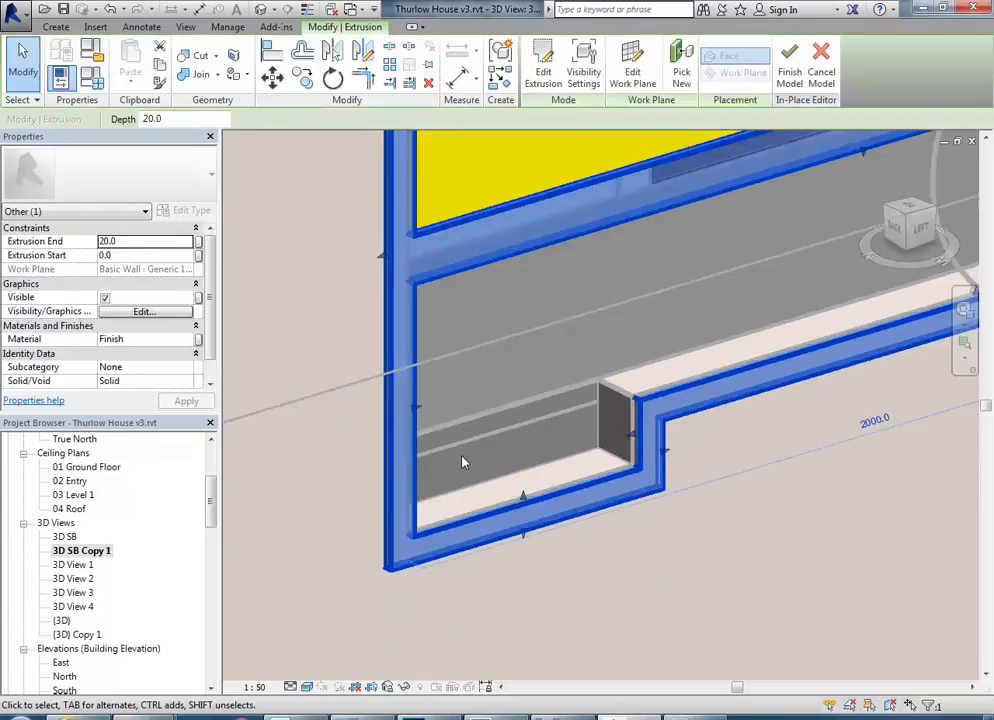
pyautogui.scroll(2, 646, 400)
pyautogui.moveTo(652, 440); pyautogui.dragTo(739, 381, button='middle')
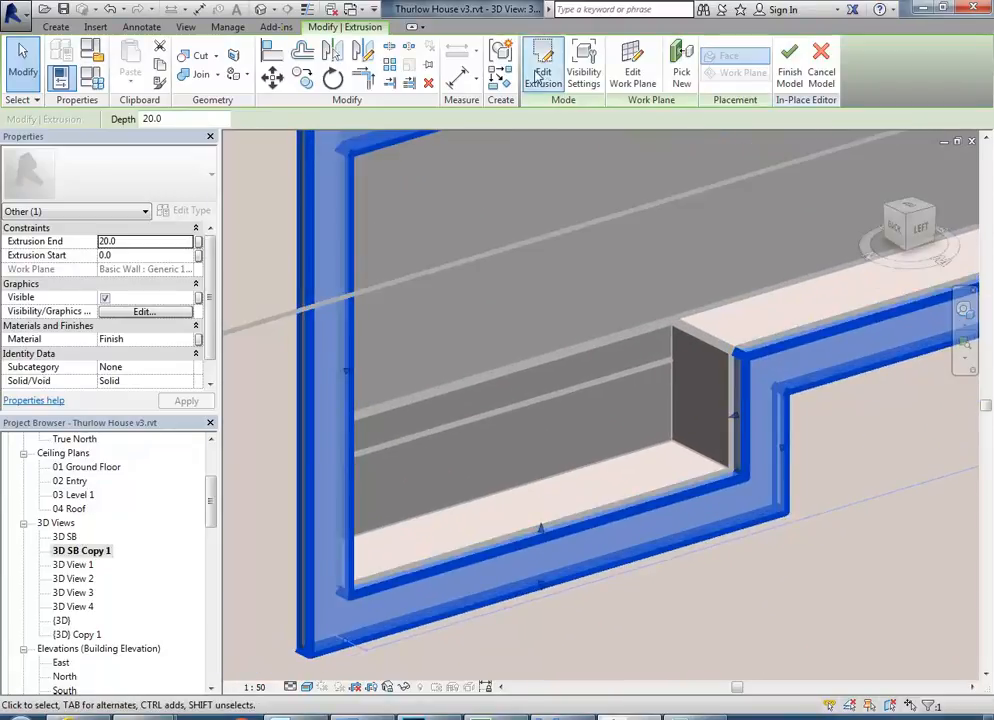
pyautogui.click(543, 88)
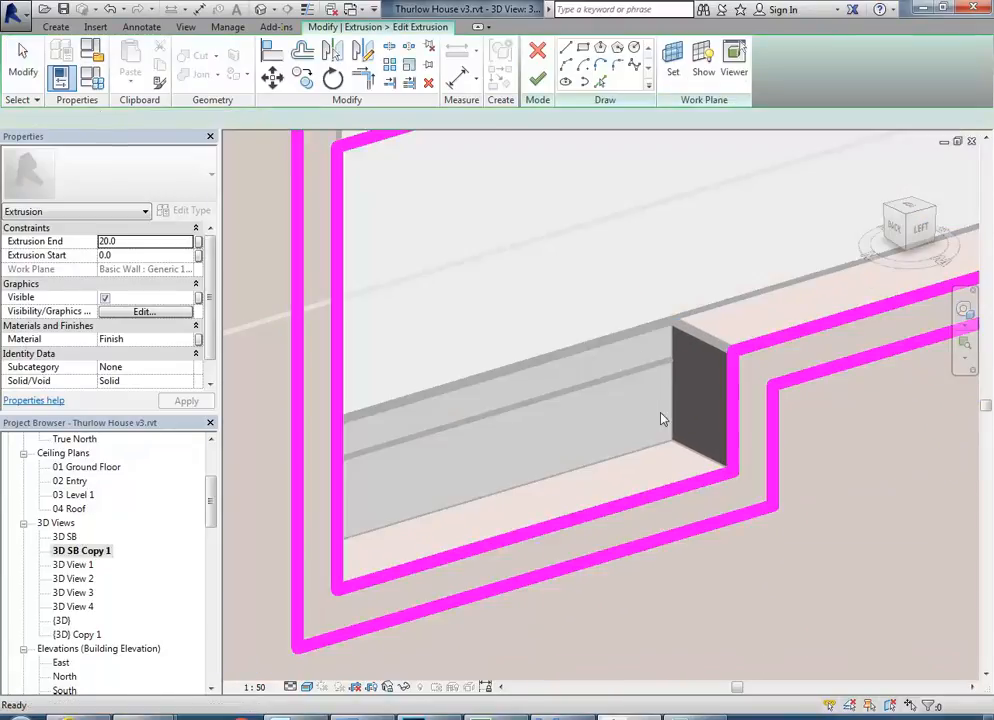
# Extend the lower opening's bottom sketch line across the drawer recess to the frame's left inner edge.
pyautogui.click(752, 355)
pyautogui.moveTo(731, 350)
pyautogui.mouseDown()
pyautogui.moveTo(395, 435)
pyautogui.moveTo(337, 470)
pyautogui.mouseUp()
pyautogui.click(469, 343)
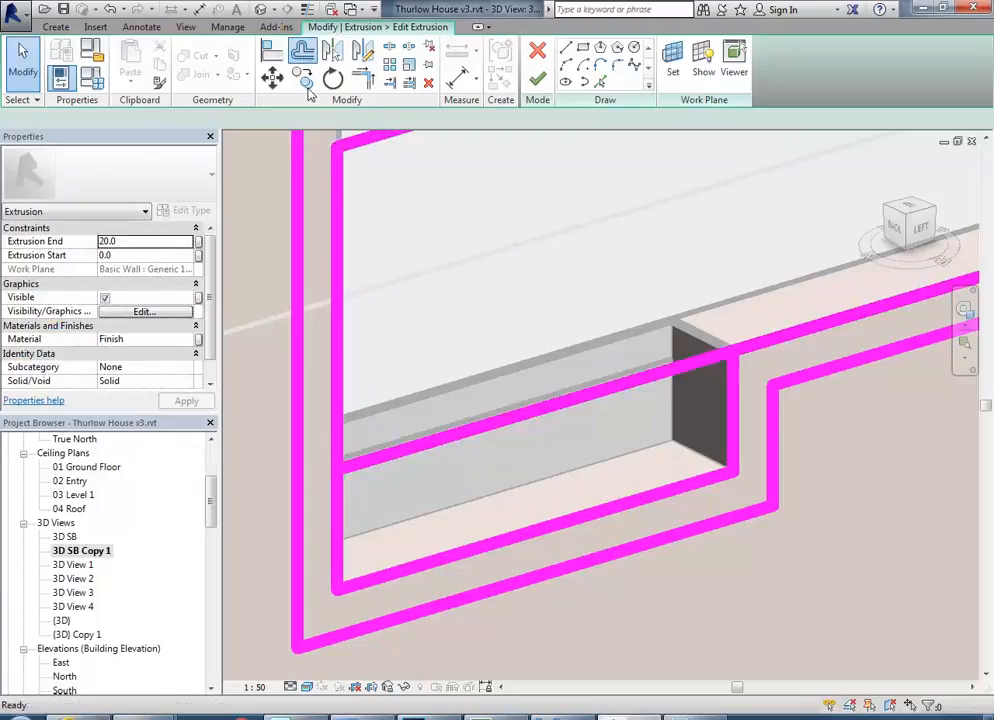
# Offset a copy of the line across the drawer recess 25 mm downward and trim it to the recess's right edge.
pyautogui.click(303, 51)
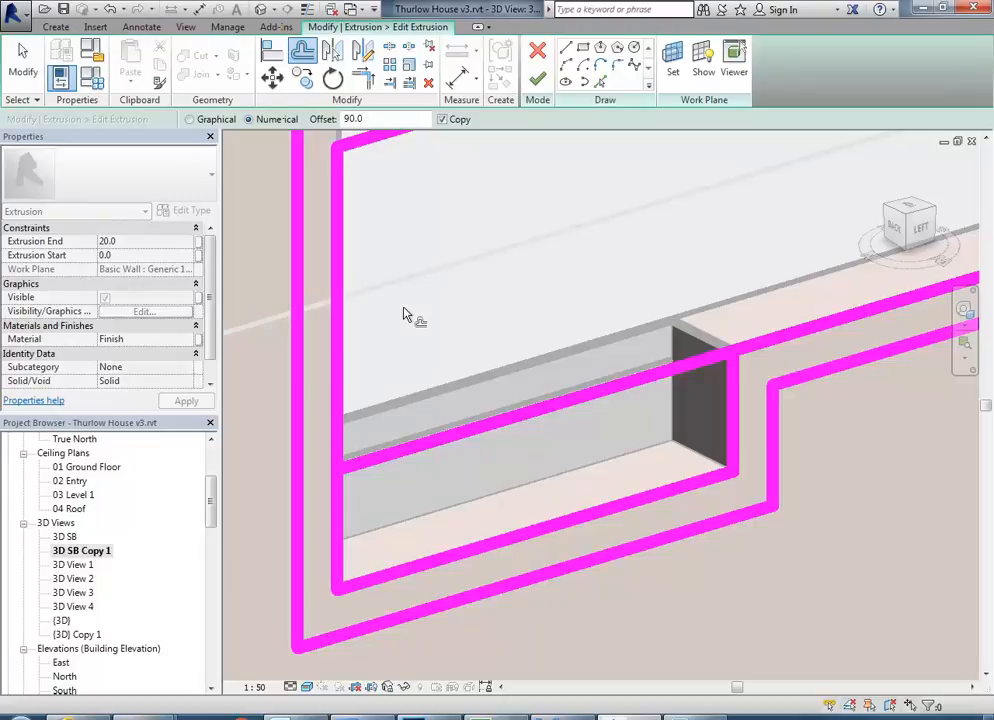
pyautogui.doubleClick(380, 119)
pyautogui.write('25')
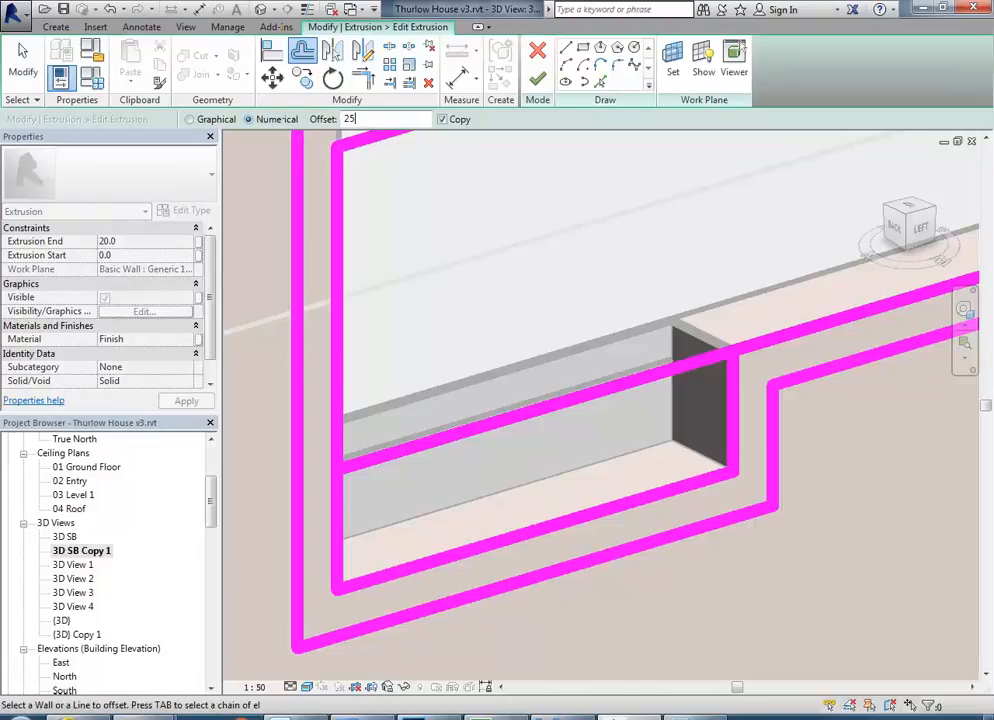
pyautogui.click(566, 410)
pyautogui.press('t')
pyautogui.press('r')
pyautogui.click(733, 415)
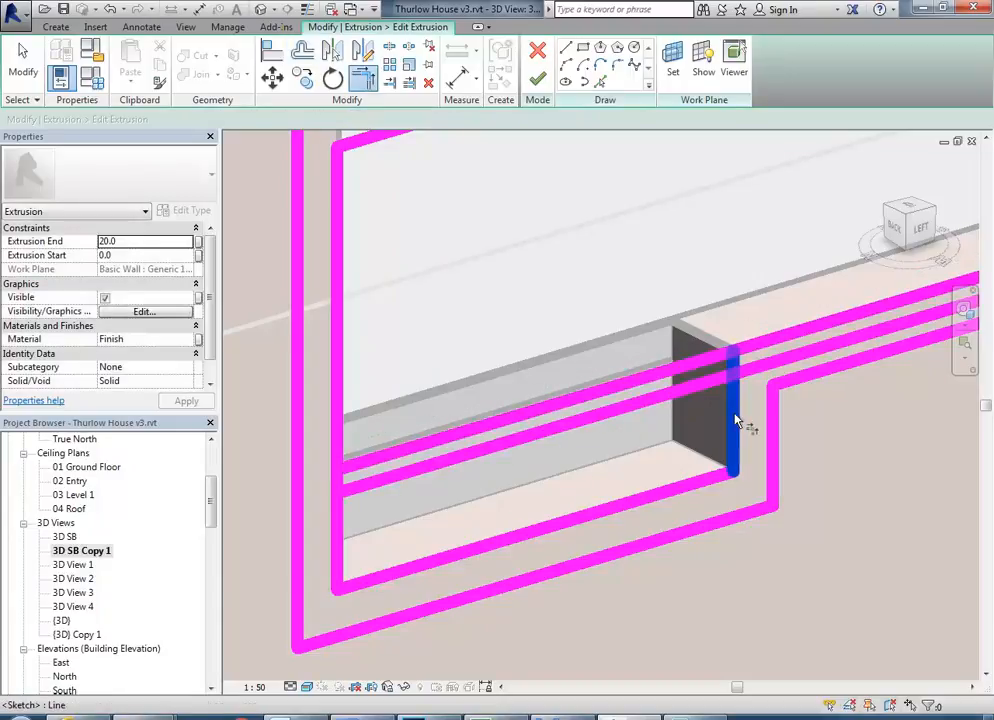
pyautogui.click(680, 395)
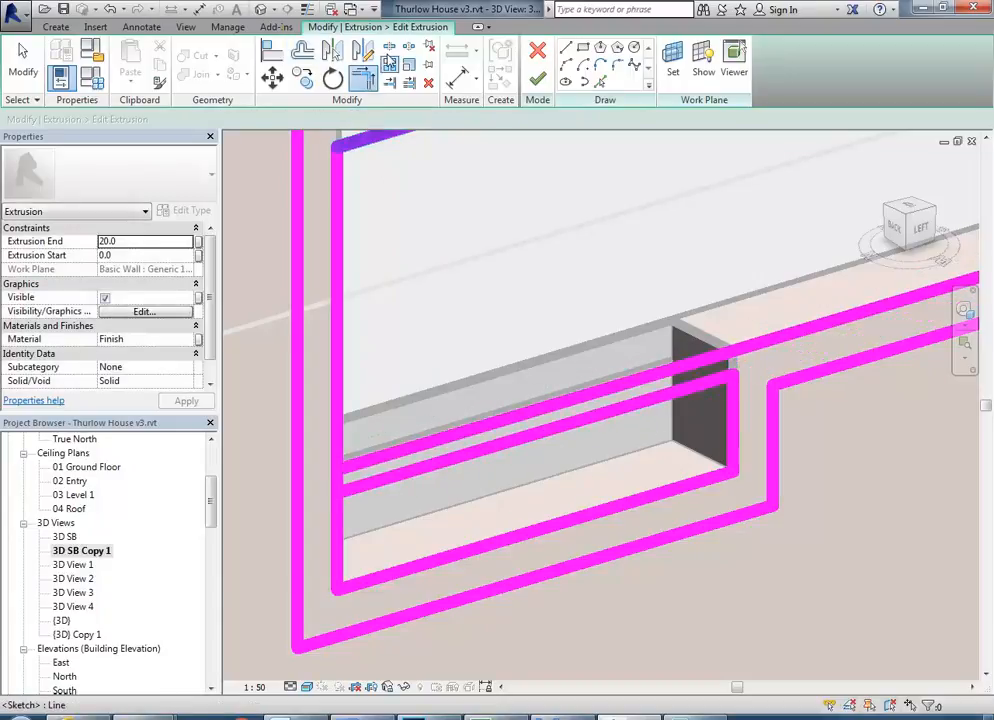
# Split the frame's left inner line between the two crossing lines and trim it into separate closed hatch and drawer loops.
pyautogui.press('s')
pyautogui.press('l')
pyautogui.click(337, 480)
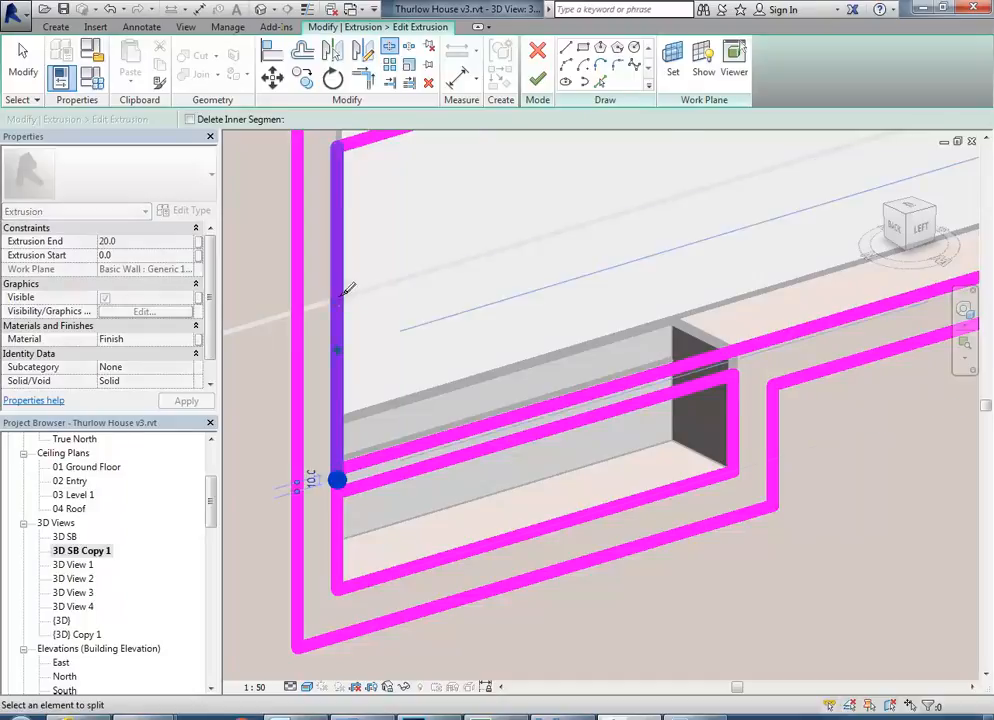
pyautogui.click(358, 88)
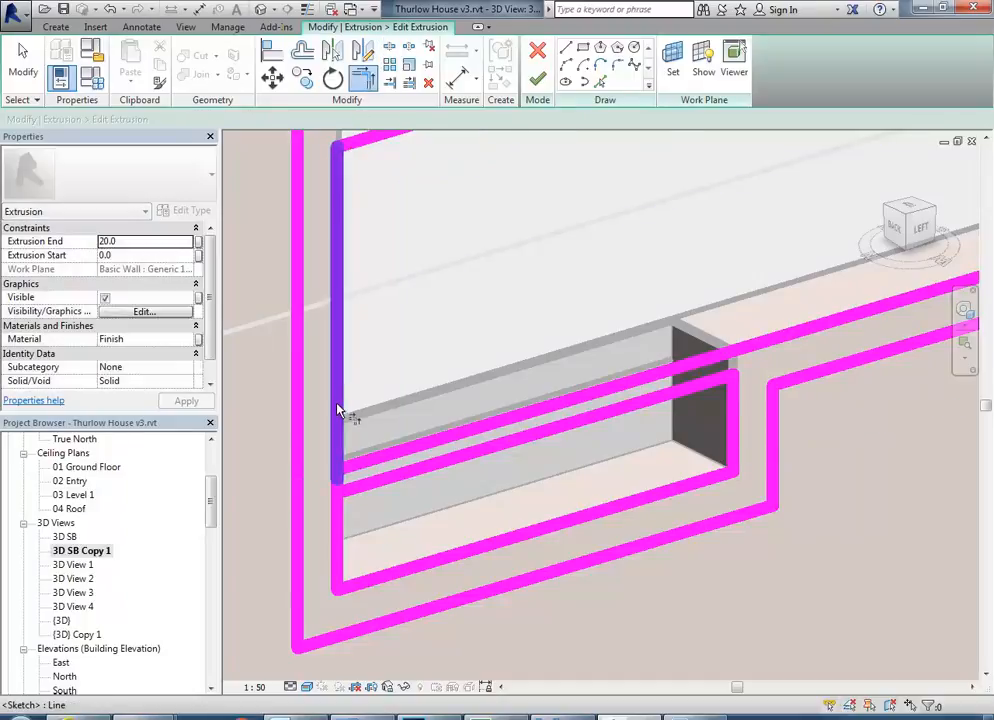
pyautogui.click(338, 522)
pyautogui.click(368, 466)
pyautogui.rightClick(437, 350)
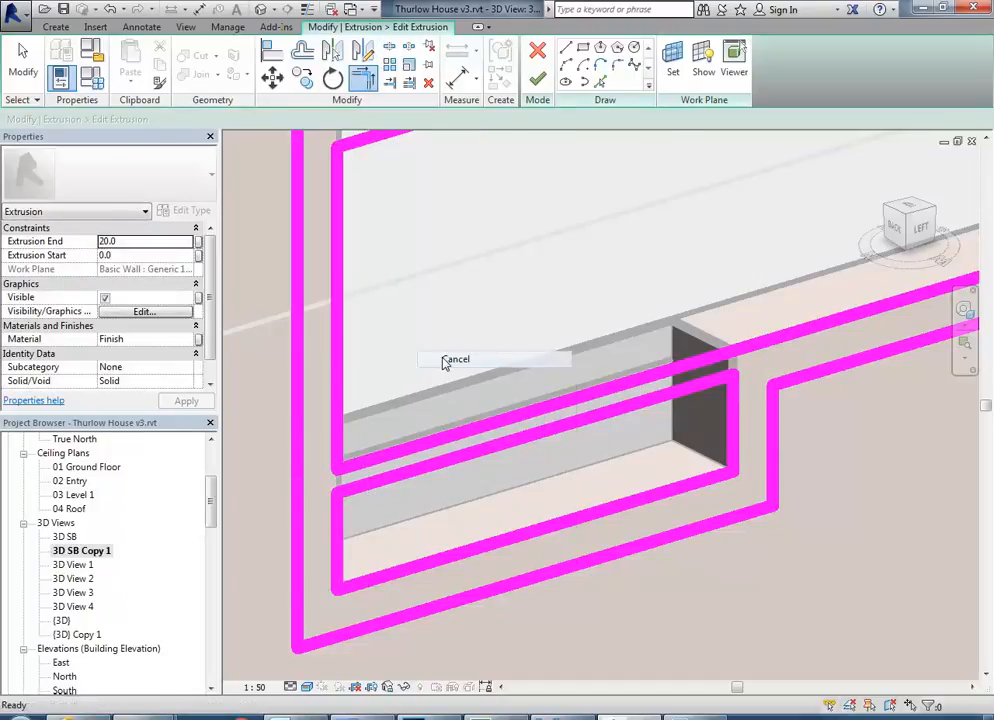
pyautogui.click(457, 357)
# Set the drawer opening's top line 20 mm below the hatch opening's bottom line and finish the frame sketch.
pyautogui.moveTo(470, 377); pyautogui.dragTo(425, 450, button='middle')
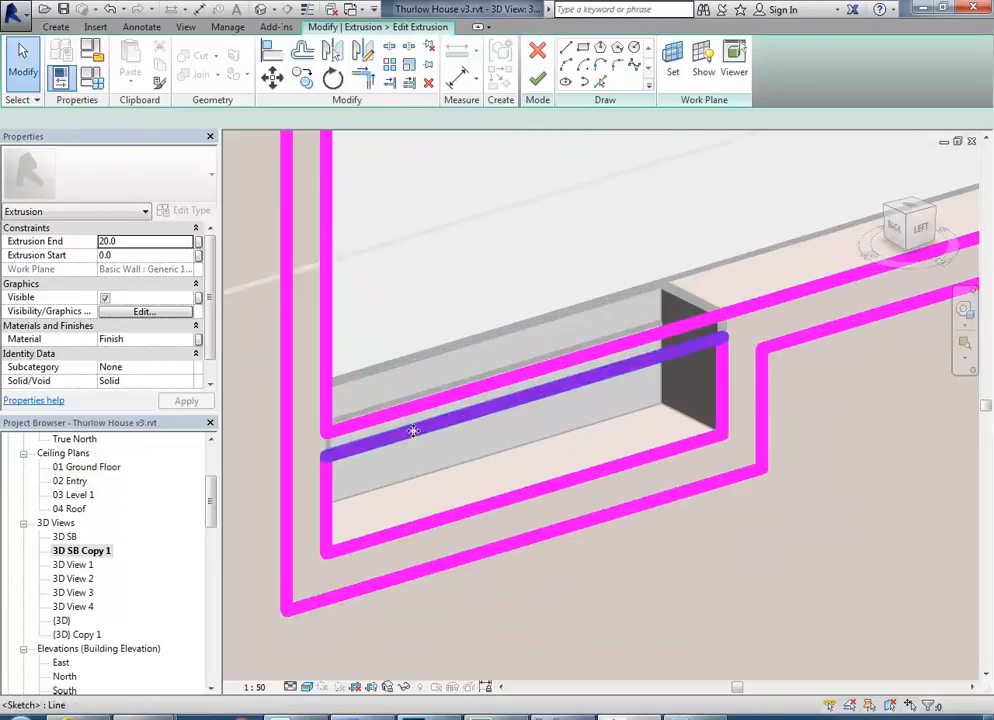
pyautogui.click(416, 432)
pyautogui.scroll(2, 740, 300)
pyautogui.click(717, 296)
pyautogui.write('20')
pyautogui.press('Return')
pyautogui.click(499, 245)
pyautogui.scroll(-1, 485, 247)
pyautogui.moveTo(378, 262); pyautogui.dragTo(493, 286, button='middle')
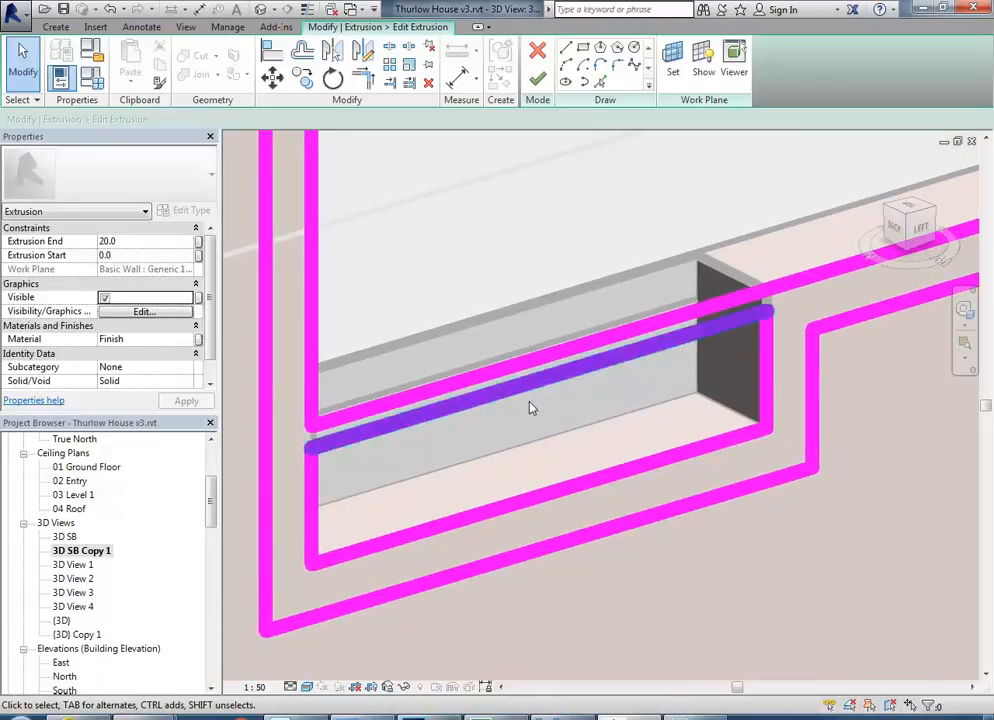
pyautogui.click(537, 79)
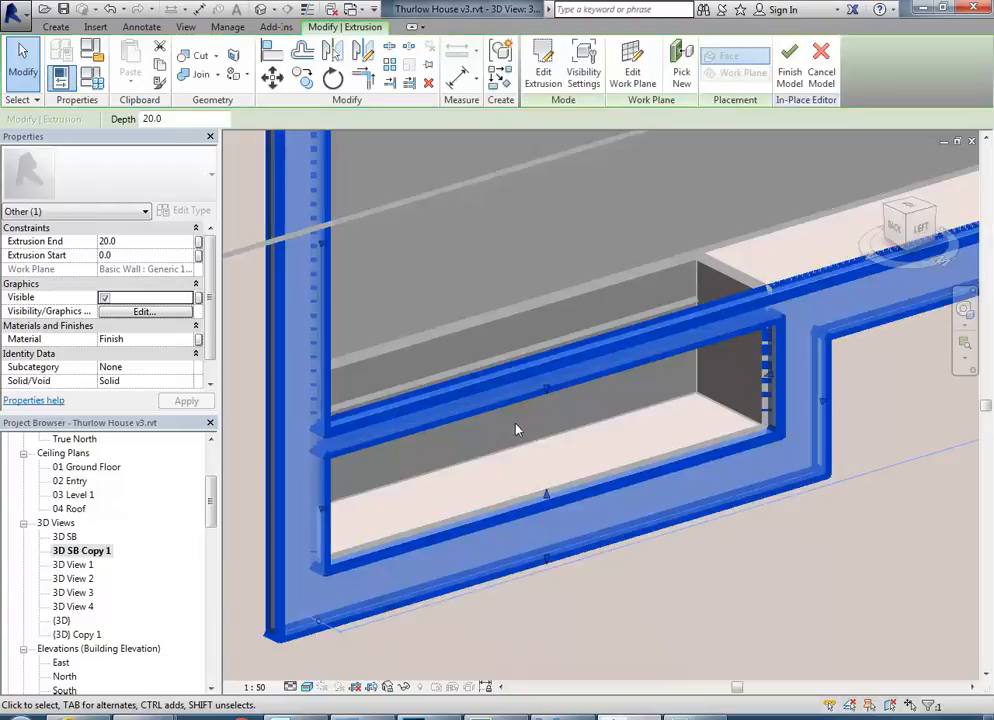
pyautogui.press('Escape')
# Start a new extrusion for the drawer front and set its extrusion end to 20 mm.
pyautogui.click(55, 27)
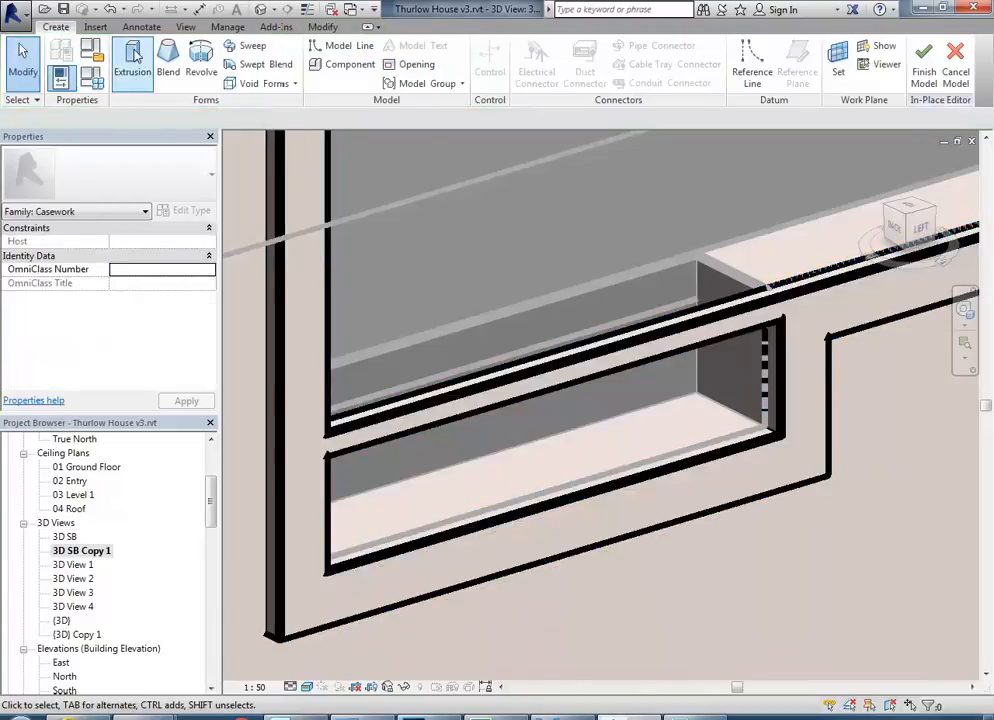
pyautogui.click(133, 62)
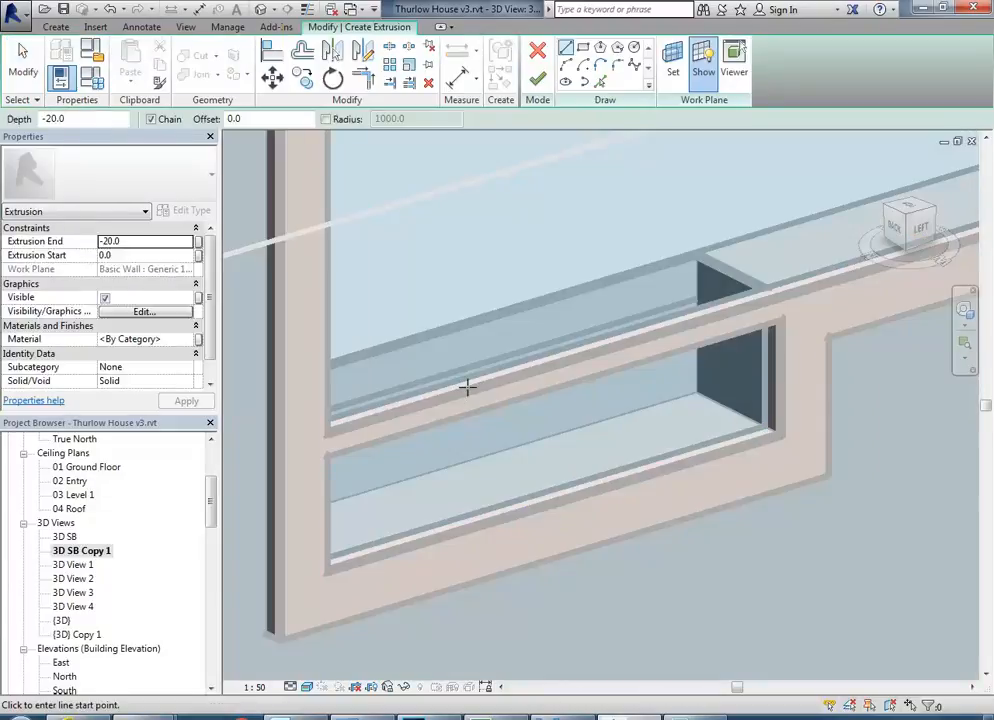
pyautogui.click(142, 242)
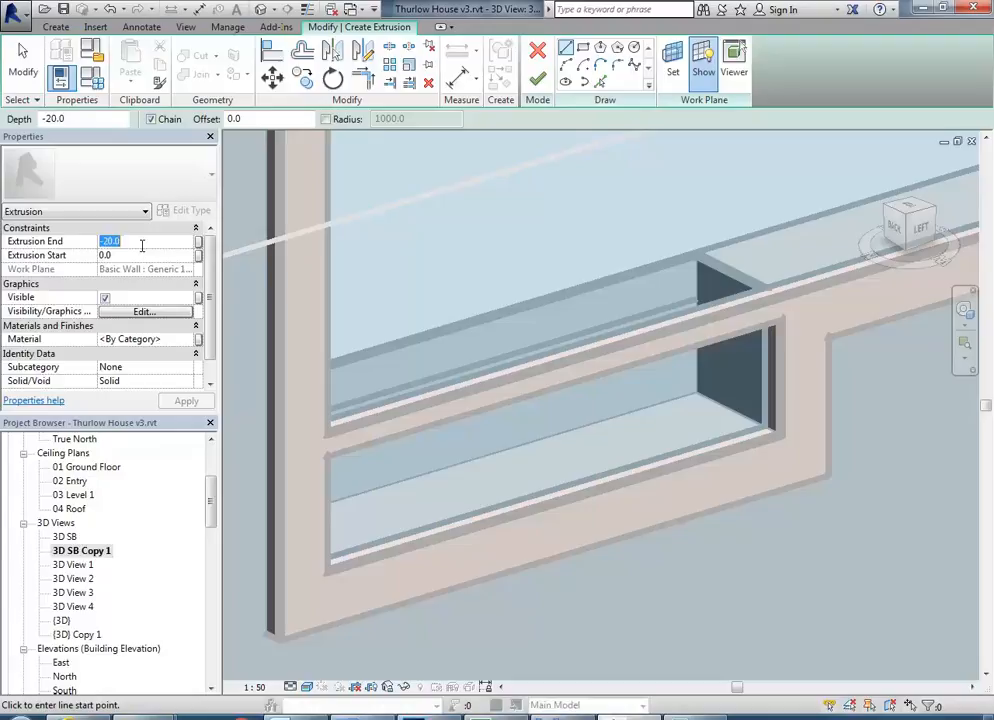
pyautogui.write('20')
pyautogui.press('Return')
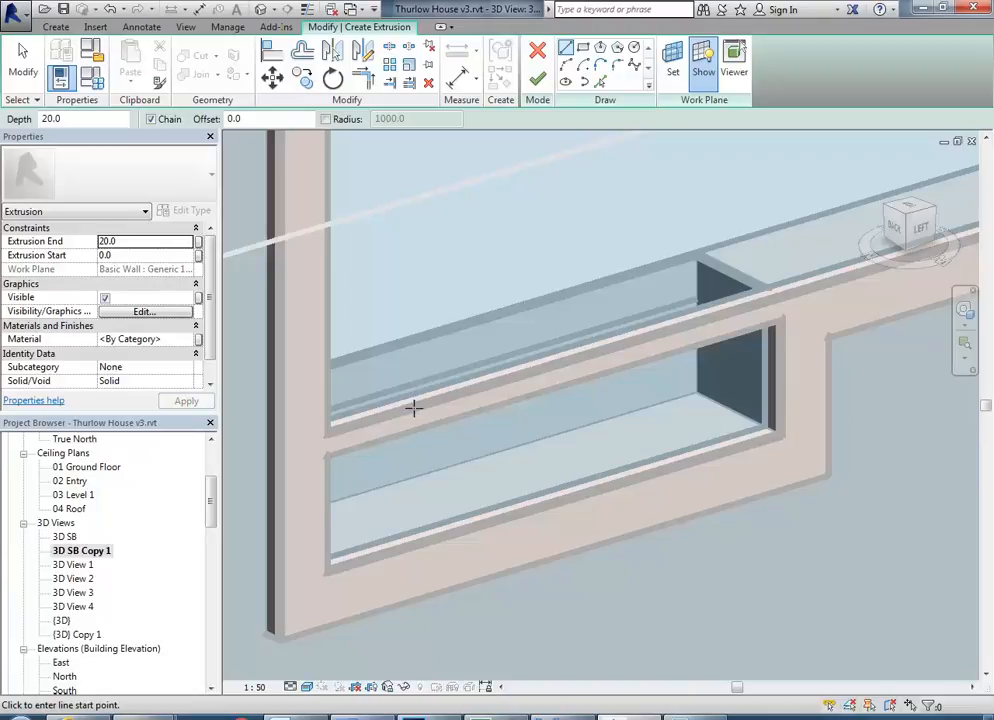
# Try to outline the drawer front by picking the opening's edge loop with a 5 mm offset.
pyautogui.click(302, 52)
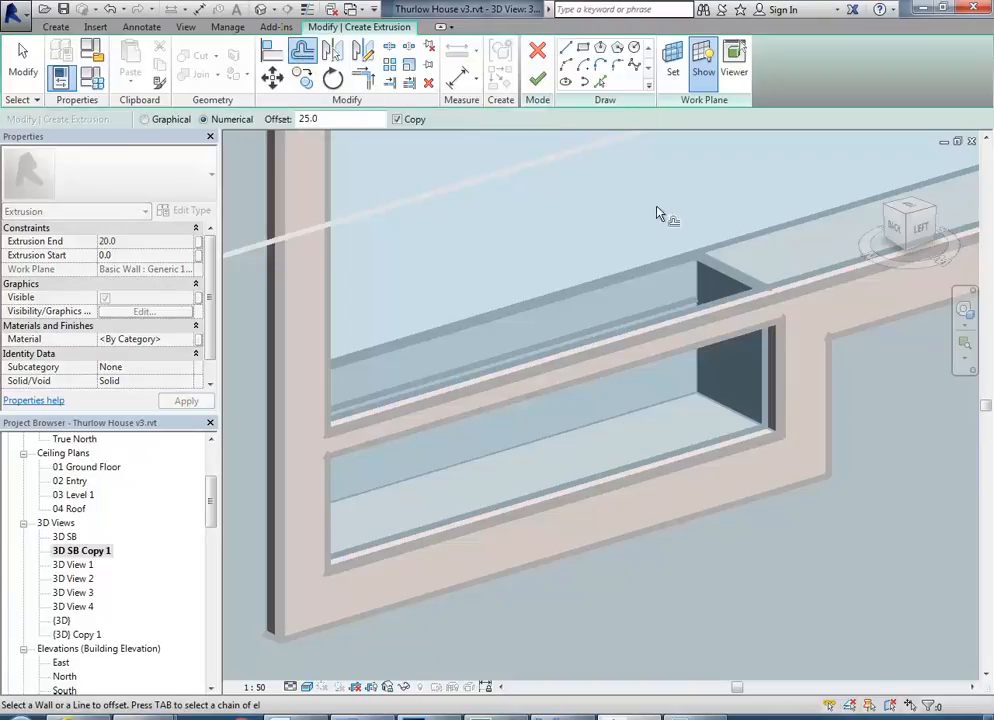
pyautogui.click(600, 82)
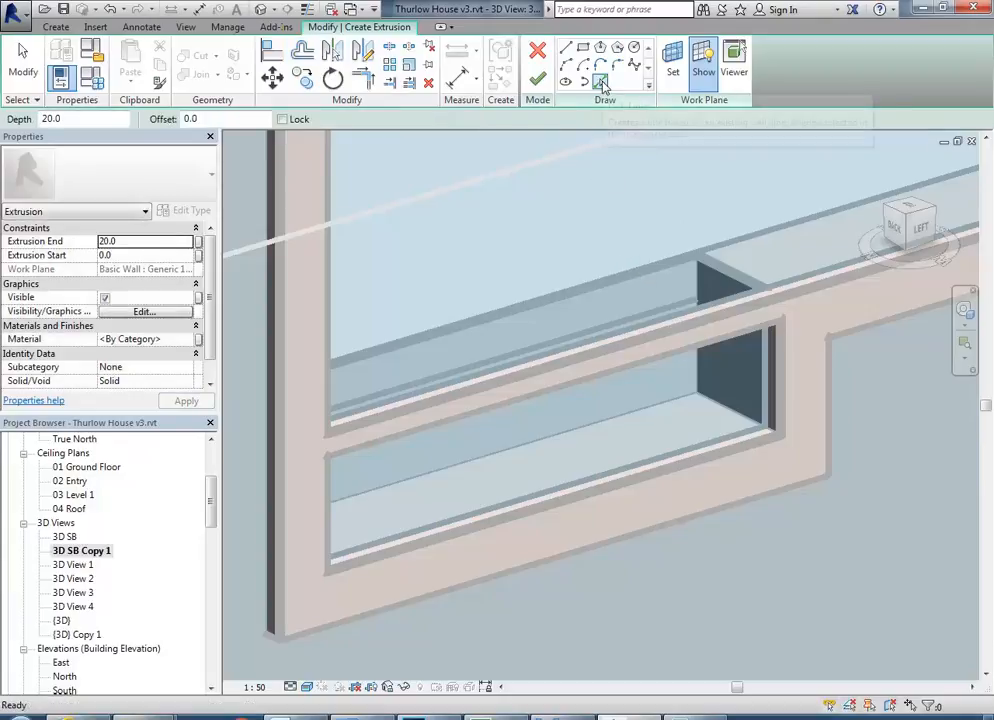
pyautogui.doubleClick(220, 118)
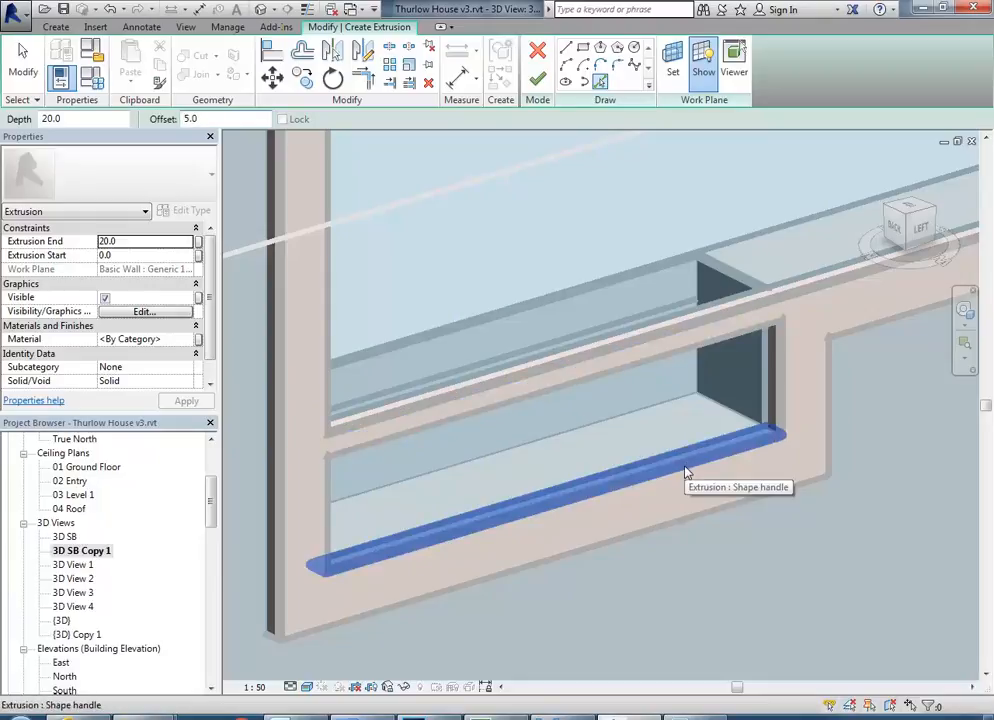
pyautogui.press('Tab')
pyautogui.press('Tab')
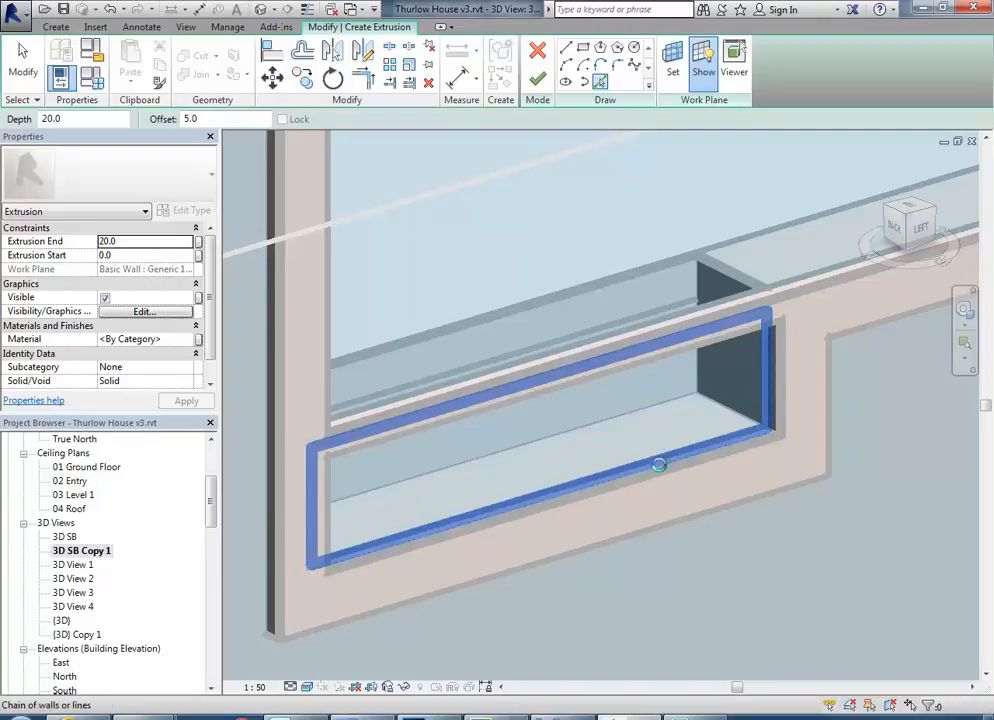
pyautogui.click(660, 471)
pyautogui.moveTo(701, 607)
pyautogui.keyDown('shift'); pyautogui.mouseDown(button='middle')
pyautogui.moveTo(632, 479)
pyautogui.moveTo(698, 530)
pyautogui.moveTo(639, 444)
pyautogui.mouseUp(button='middle'); pyautogui.keyUp('shift')
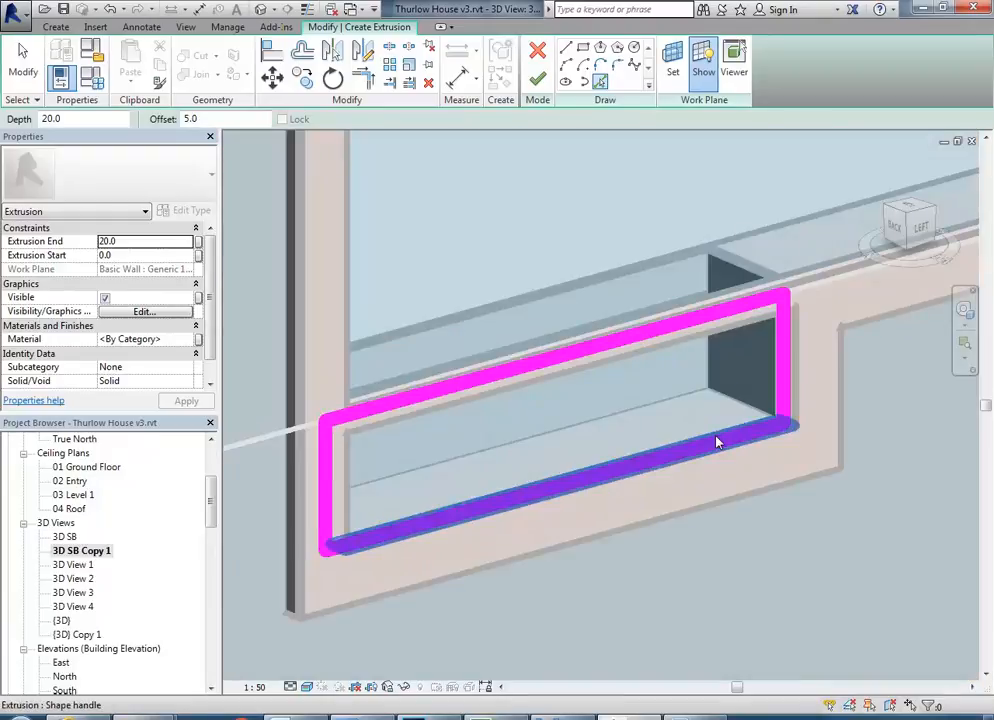
# Turn on thin lines and examine the sketched loop against the drawer opening's corner in shaded and wireframe display.
pyautogui.click(307, 9)
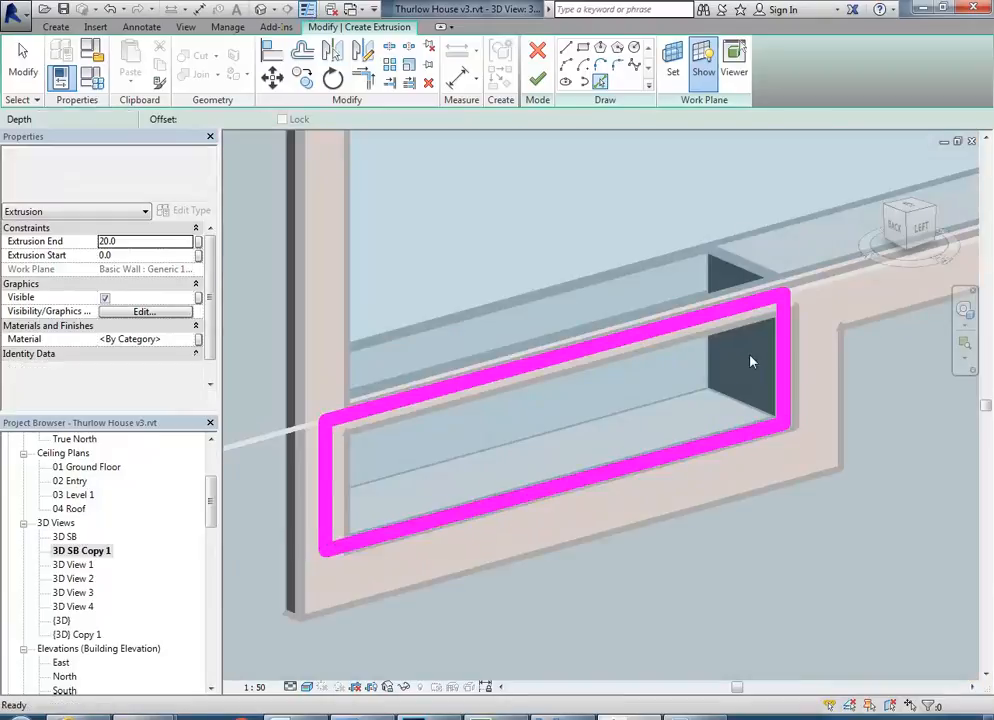
pyautogui.keyDown('shift'); pyautogui.moveTo(590, 402); pyautogui.dragTo(543, 417, button='middle'); pyautogui.keyUp('shift')
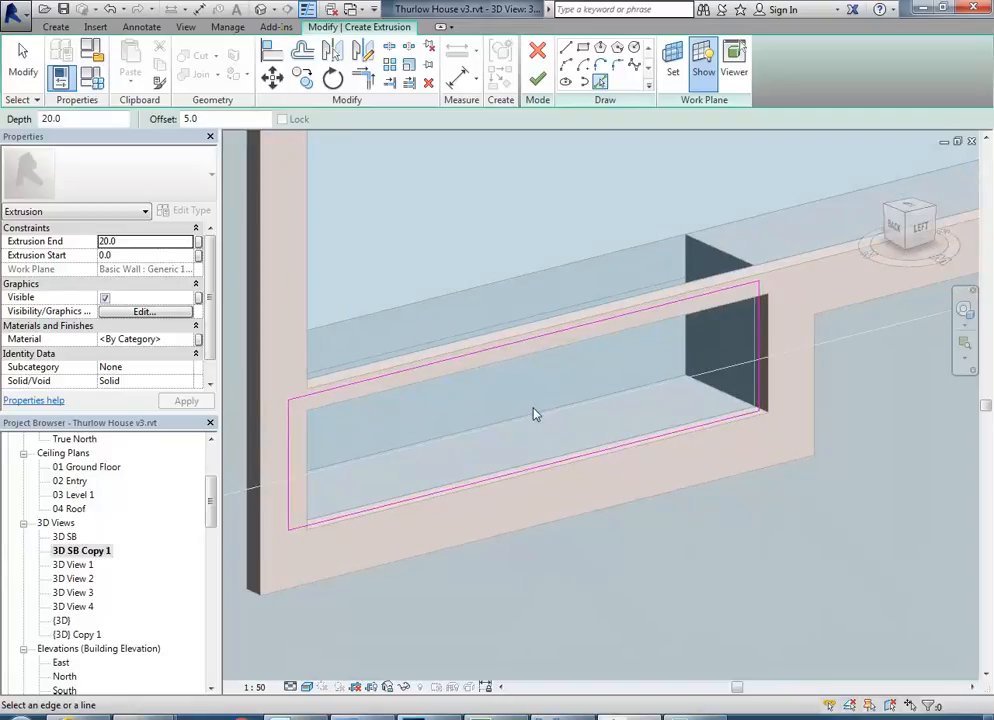
pyautogui.press('w')
pyautogui.press('f')
pyautogui.scroll(2, 779, 303)
pyautogui.scroll(5, 750, 288)
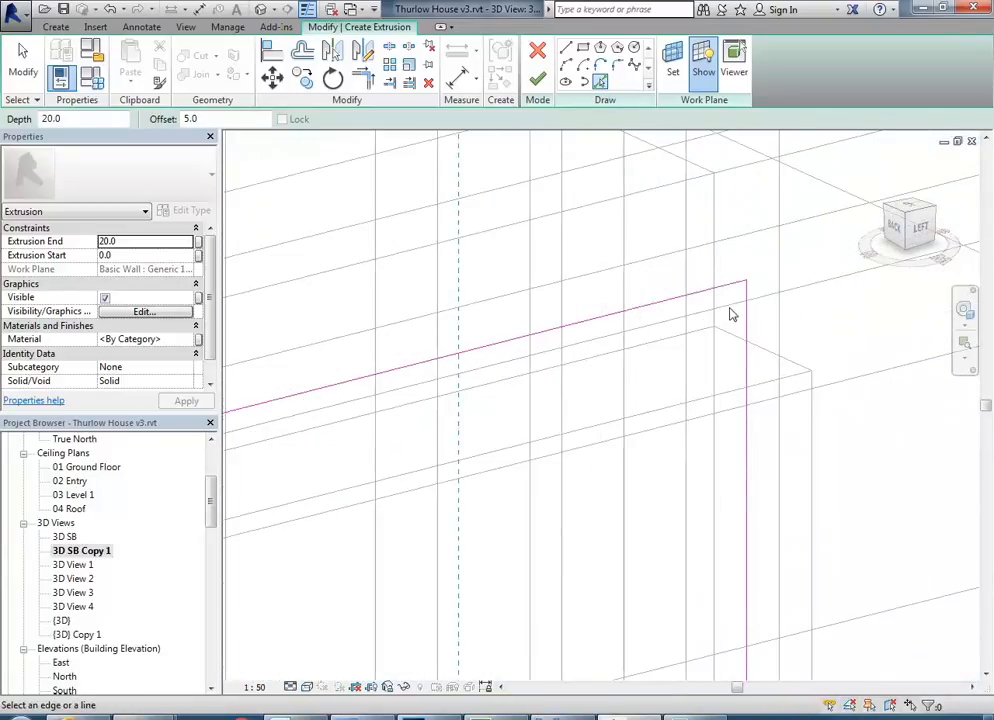
pyautogui.scroll(-6, 707, 332)
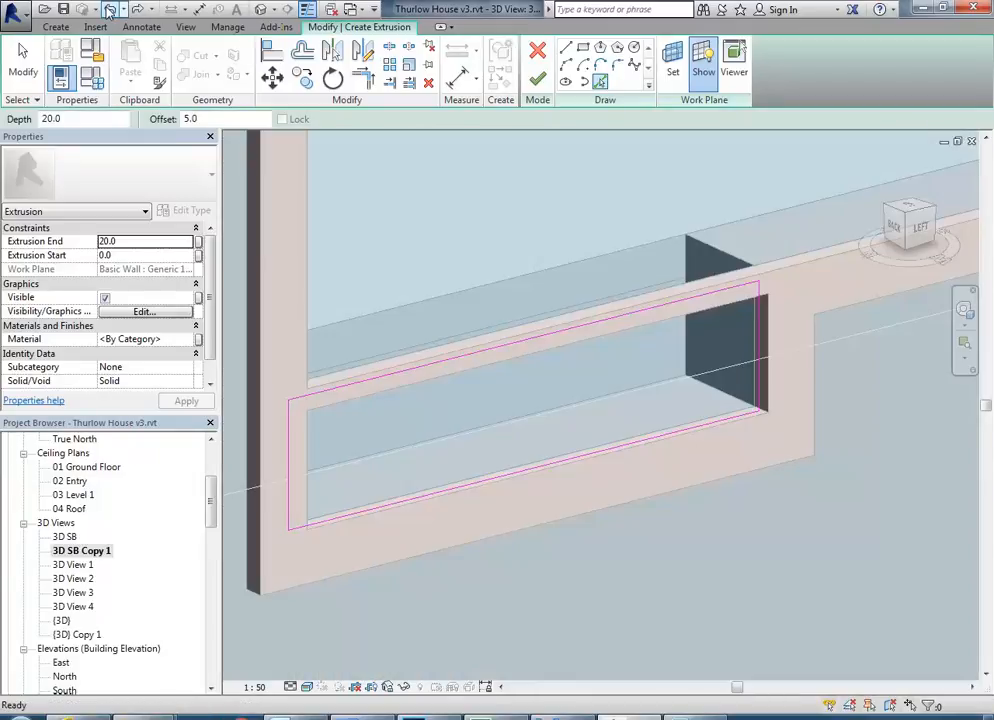
# Undo the sketched drawer loop and try to set the Offset tool to -5 mm.
pyautogui.click(108, 10)
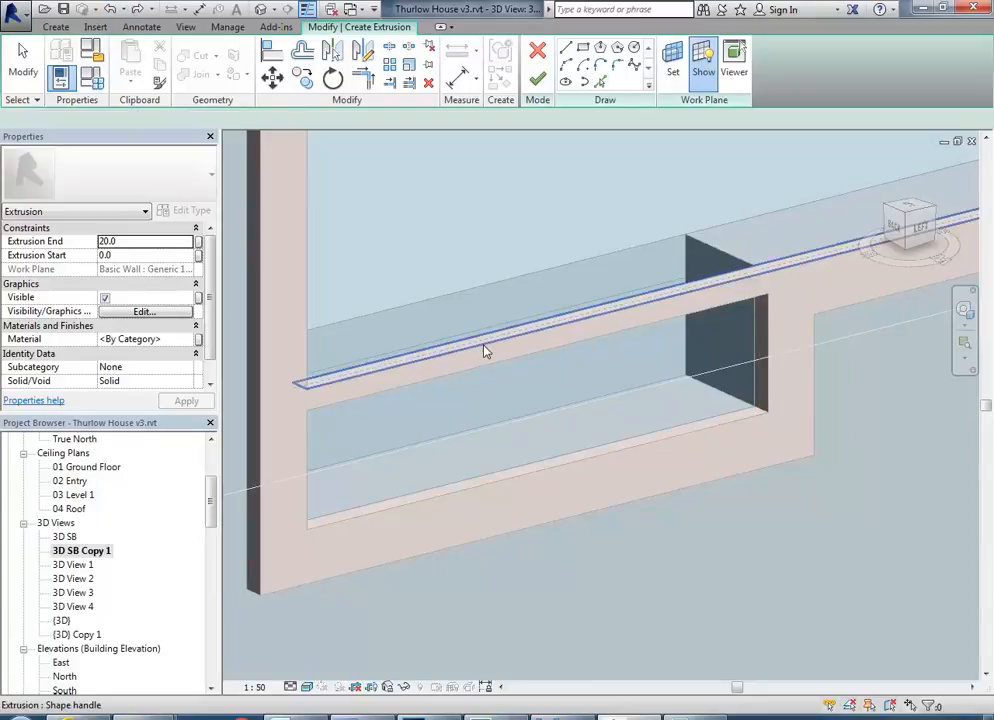
pyautogui.click(305, 55)
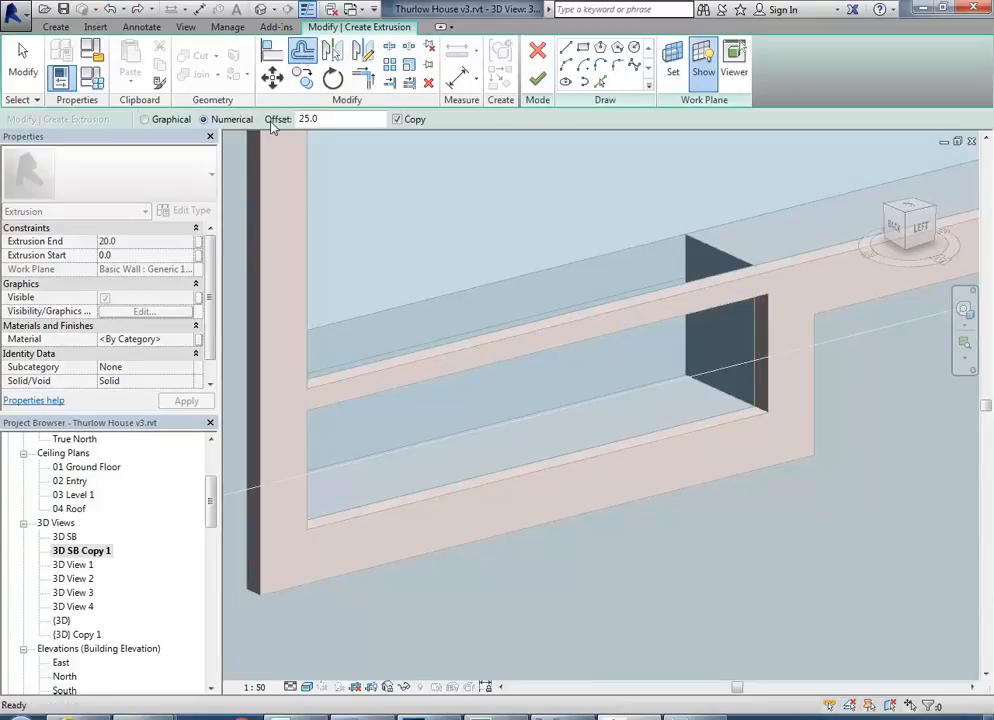
pyautogui.doubleClick(334, 118)
pyautogui.write('-5')
pyautogui.press('Return')
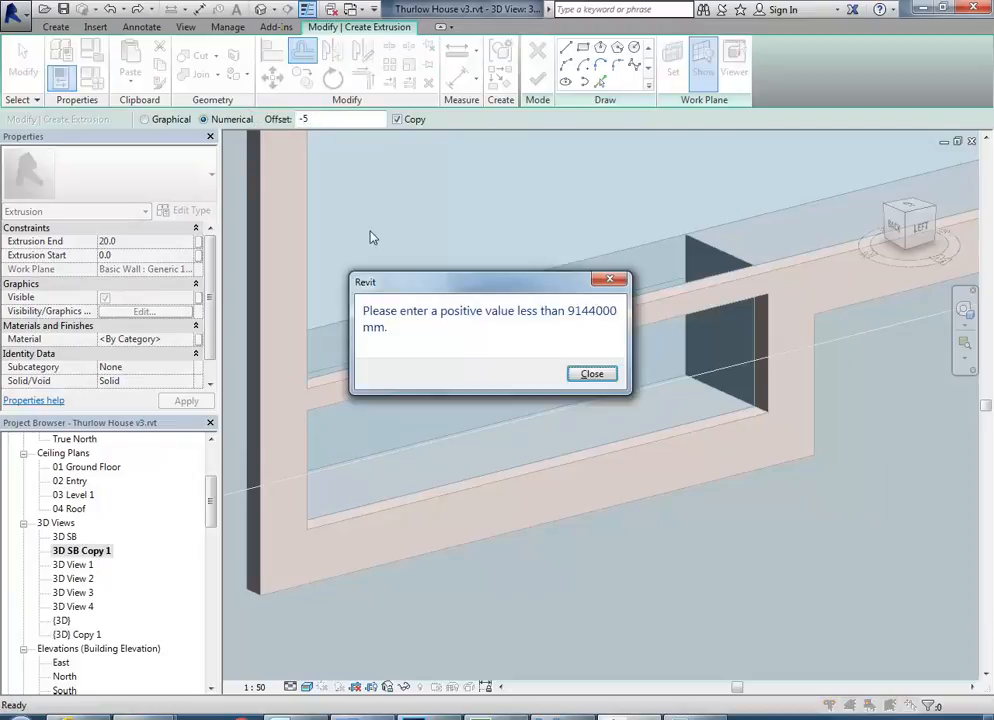
pyautogui.click(593, 375)
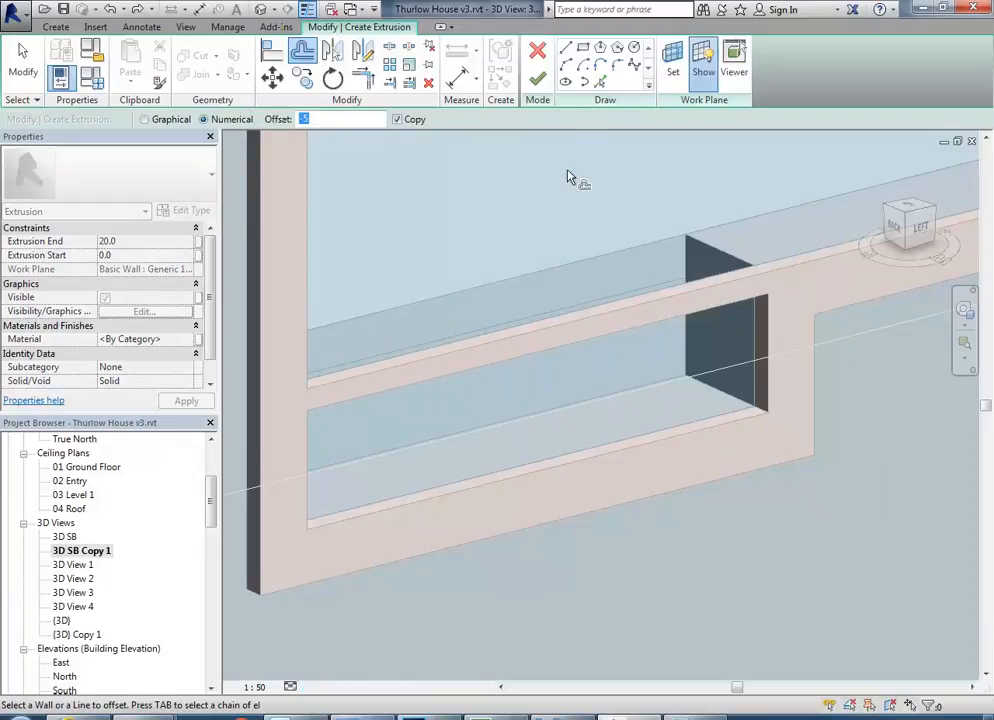
# Set Pick Lines to a -5 mm offset and try it on the frame opening's edge loop, checking the corner.
pyautogui.click(600, 82)
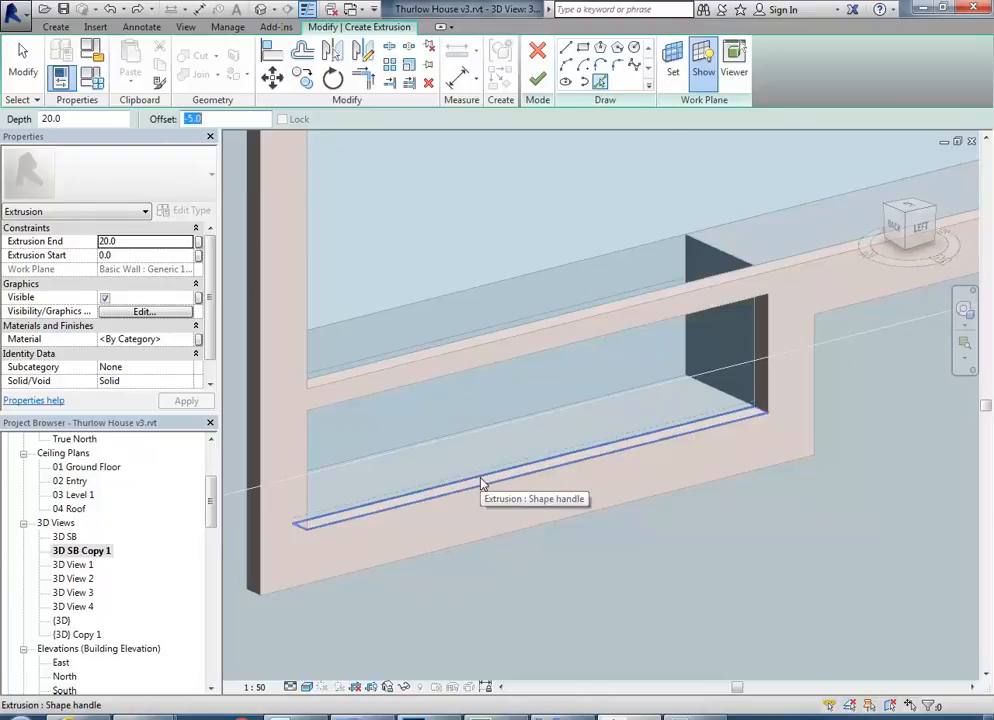
pyautogui.click(482, 483)
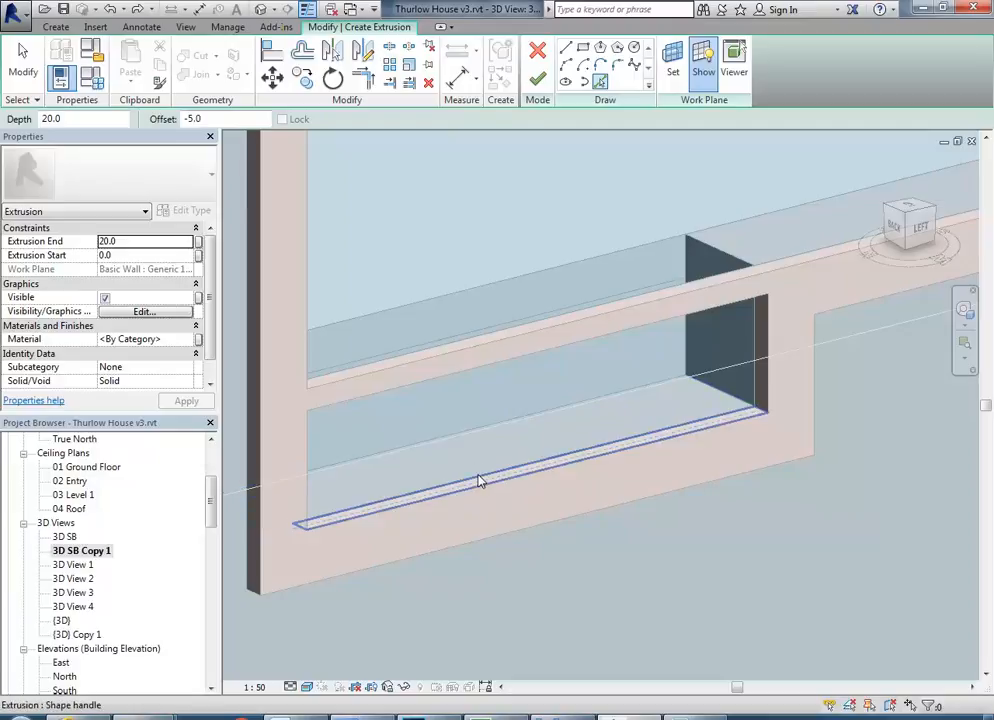
pyautogui.press('Tab')
pyautogui.press('Tab')
pyautogui.click(478, 476)
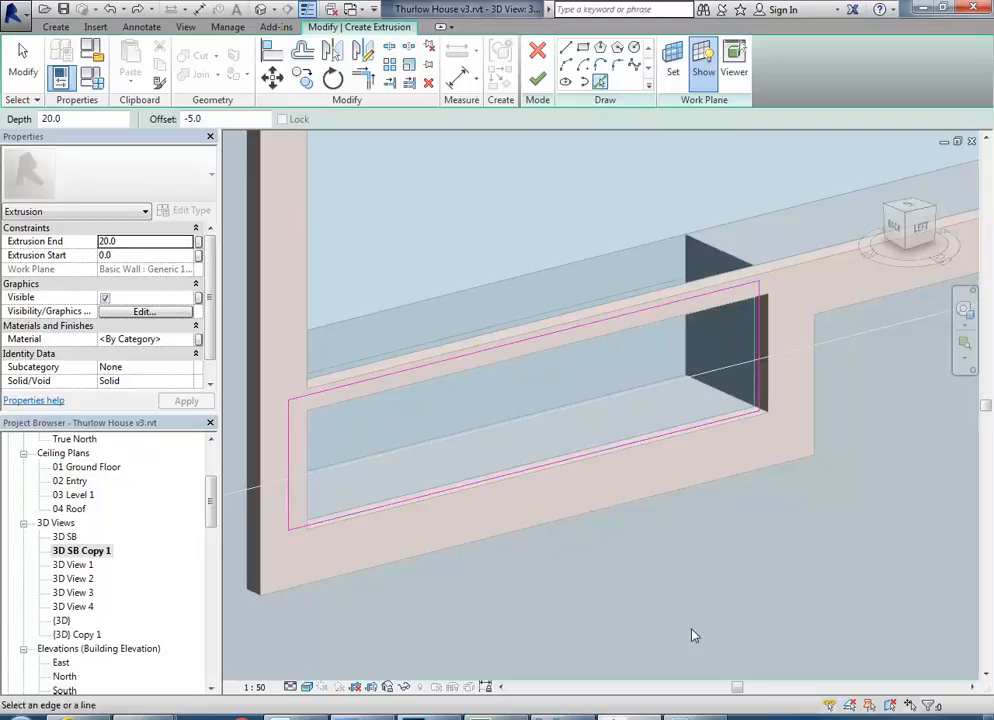
pyautogui.keyDown('shift'); pyautogui.moveTo(643, 536); pyautogui.dragTo(661, 547, button='middle'); pyautogui.keyUp('shift')
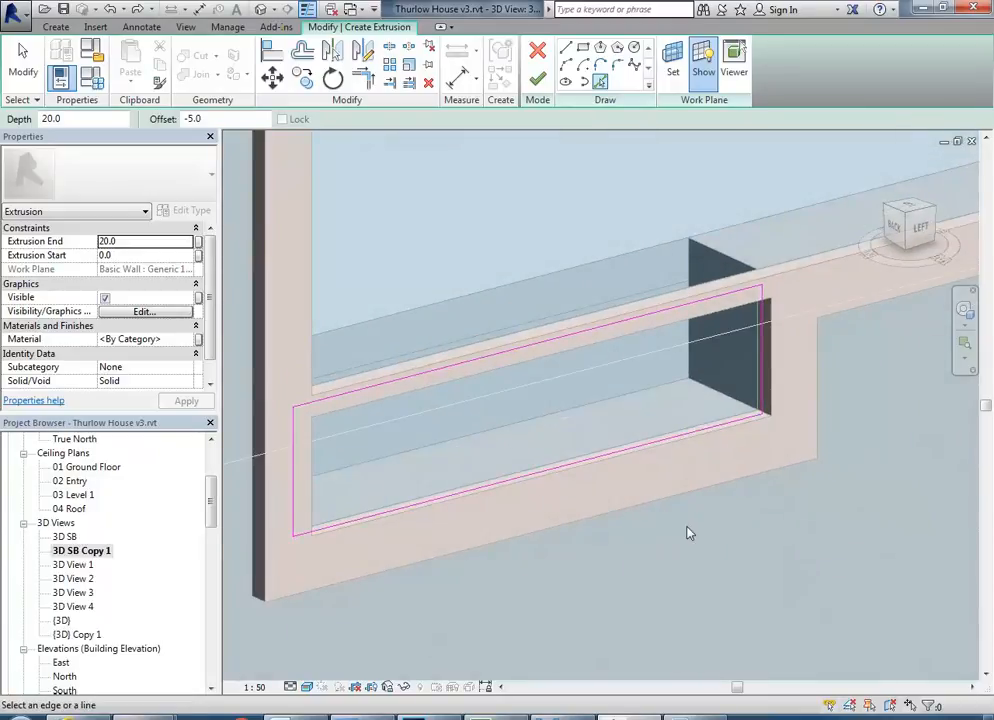
pyautogui.scroll(5, 757, 437)
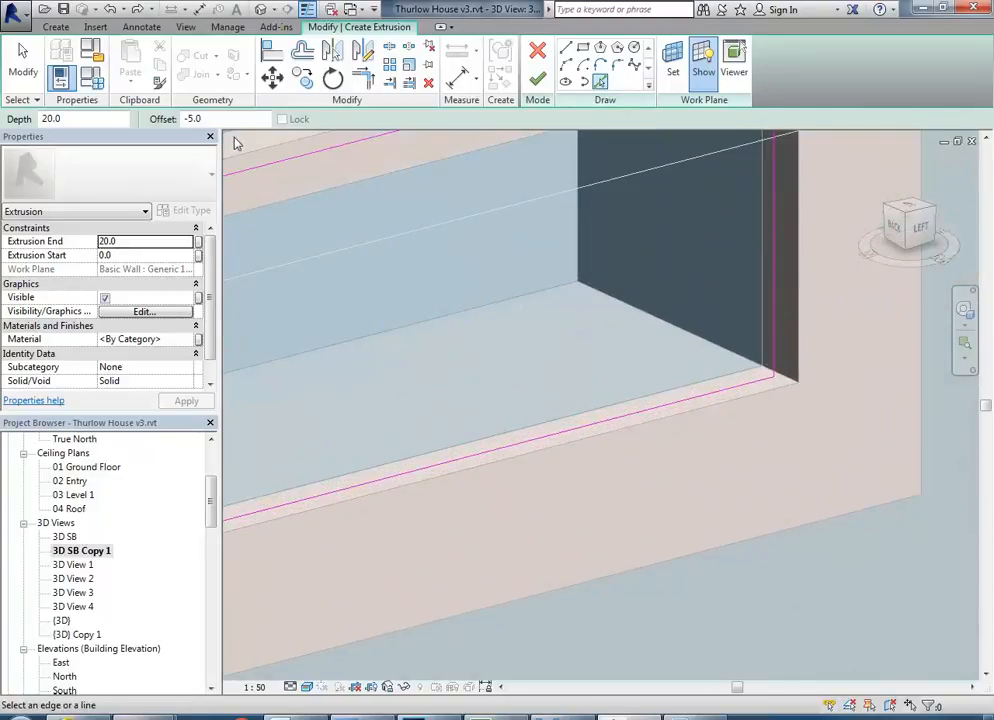
pyautogui.scroll(-4, 548, 461)
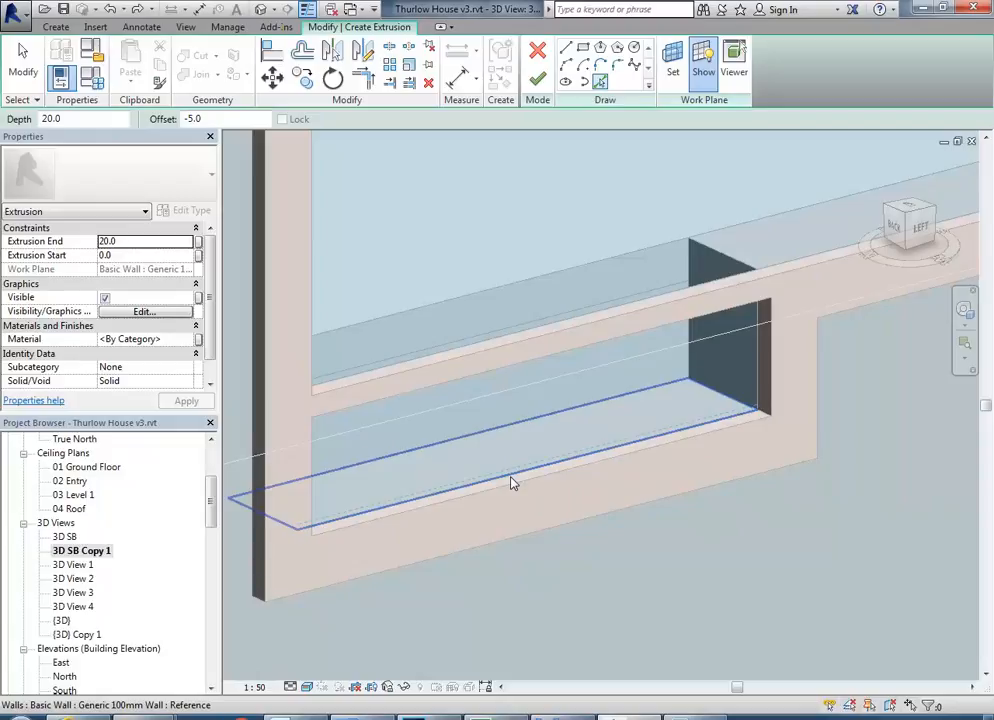
# Pick the wall recess's edge loop behind the frame with the -5 mm offset and finish the drawer front extrusion.
pyautogui.press('Tab')
pyautogui.click(510, 481)
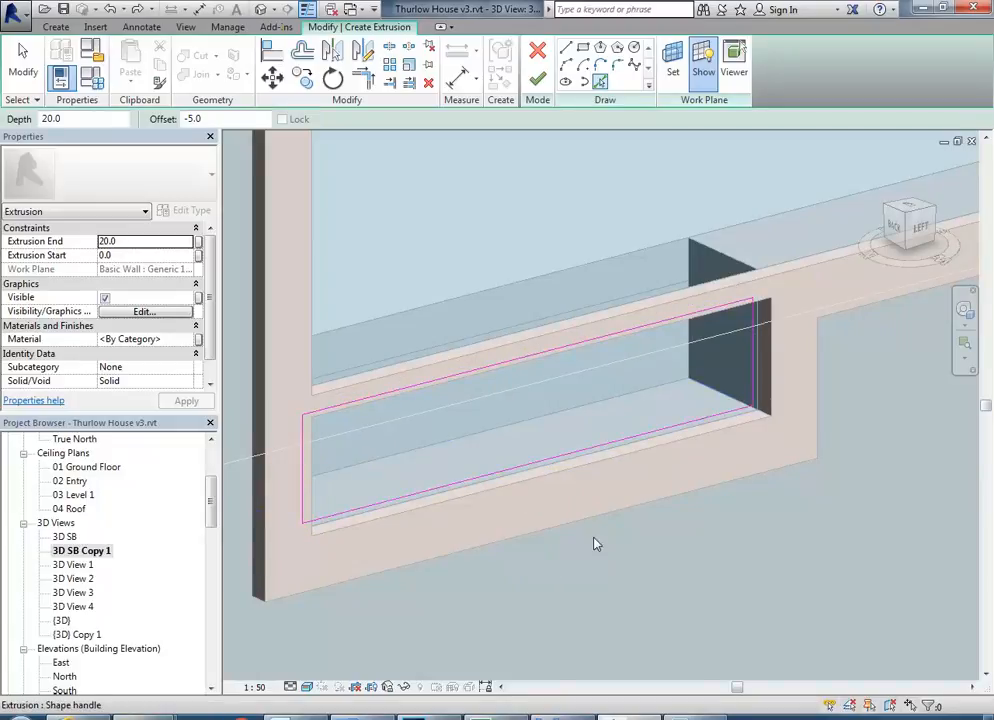
pyautogui.click(537, 79)
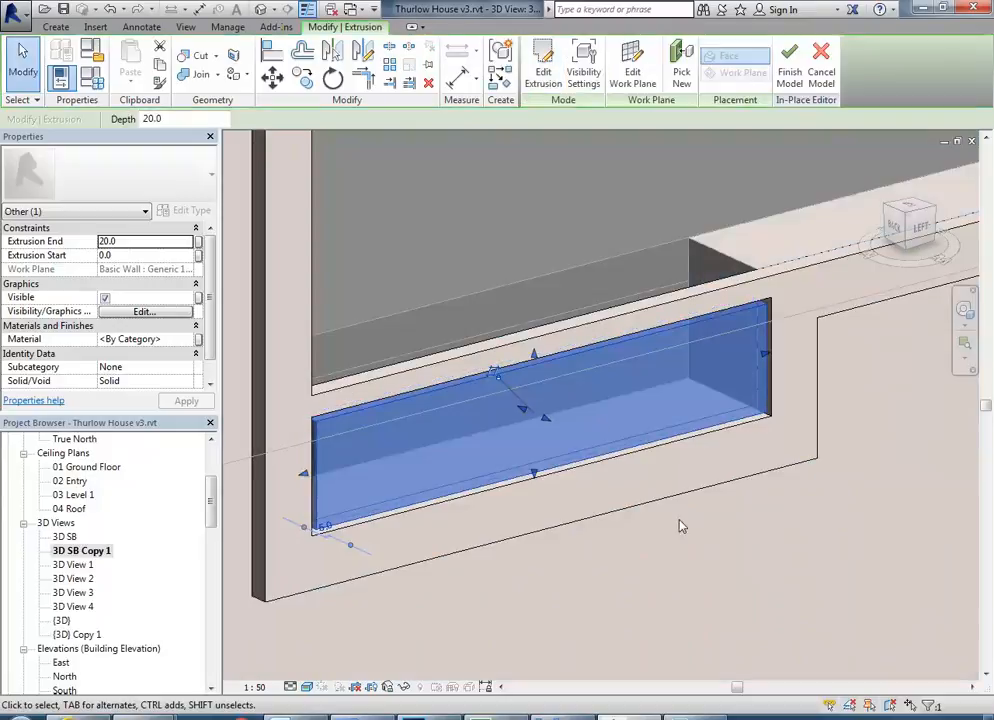
# Assign the Finish material to the drawer front extrusion beneath the hatch.
pyautogui.scroll(3, 792, 406)
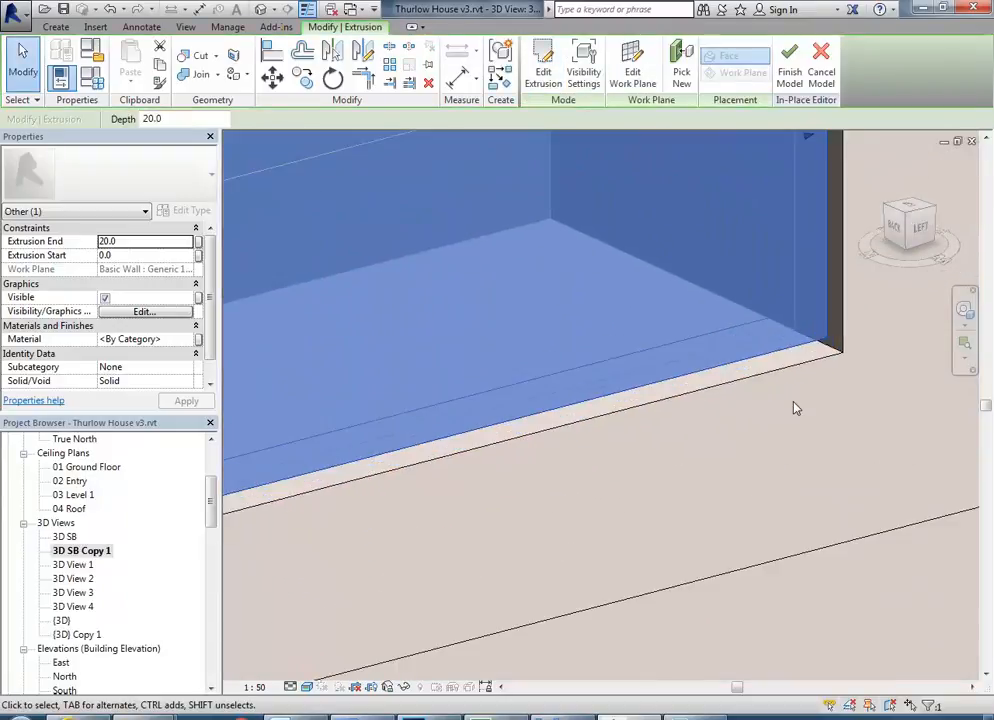
pyautogui.scroll(-4, 796, 408)
pyautogui.click(786, 478)
pyautogui.scroll(3, 790, 410)
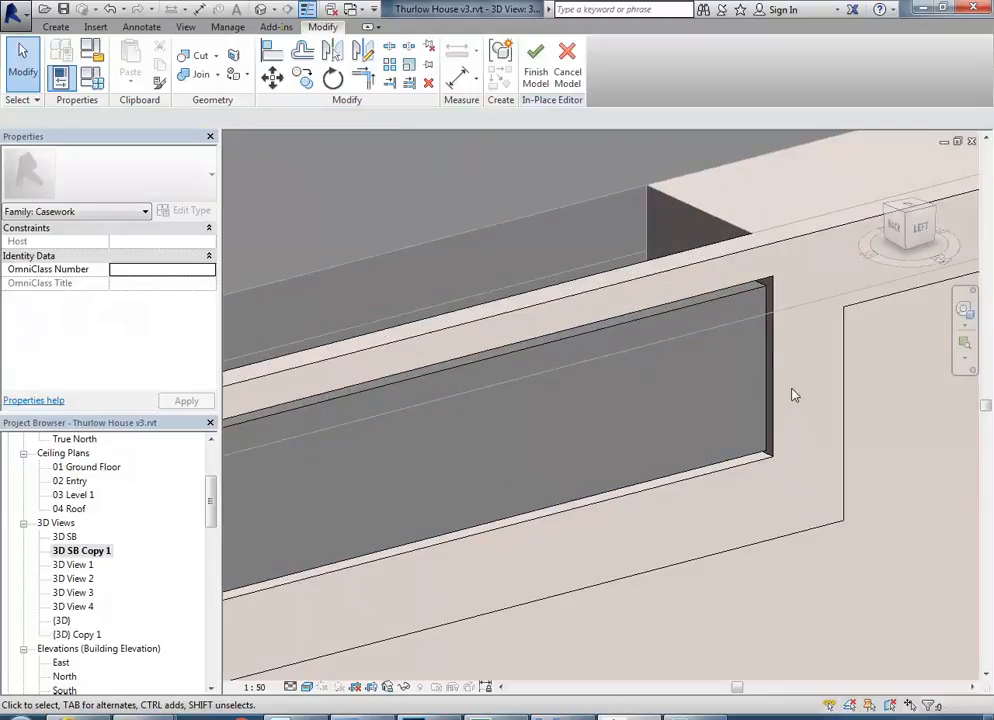
pyautogui.click(716, 316)
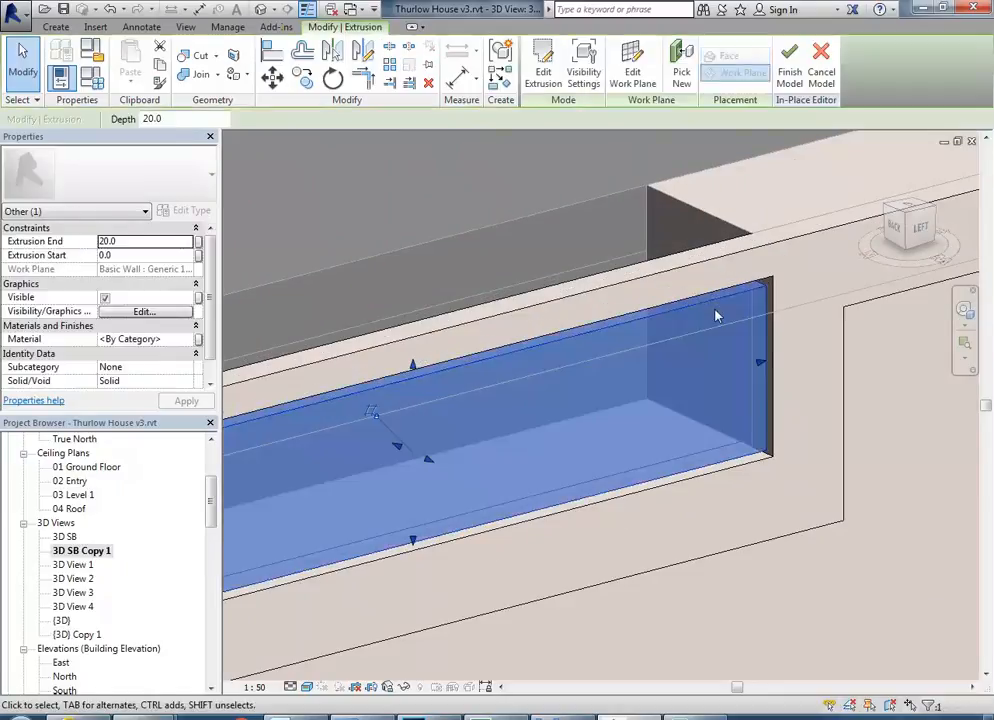
pyautogui.click(176, 340)
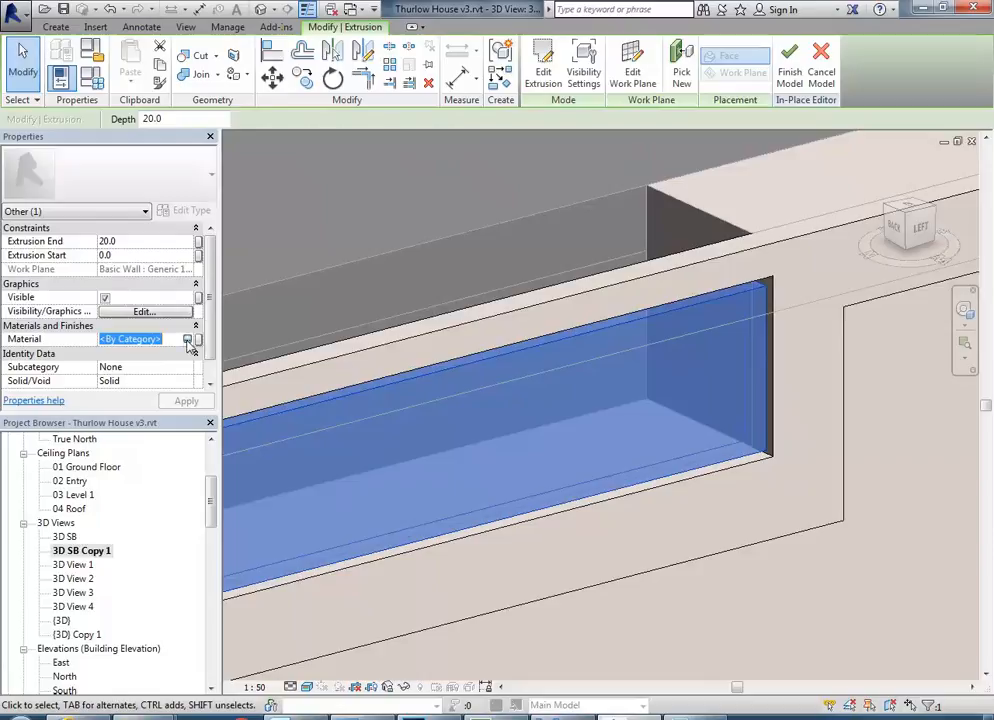
pyautogui.click(190, 340)
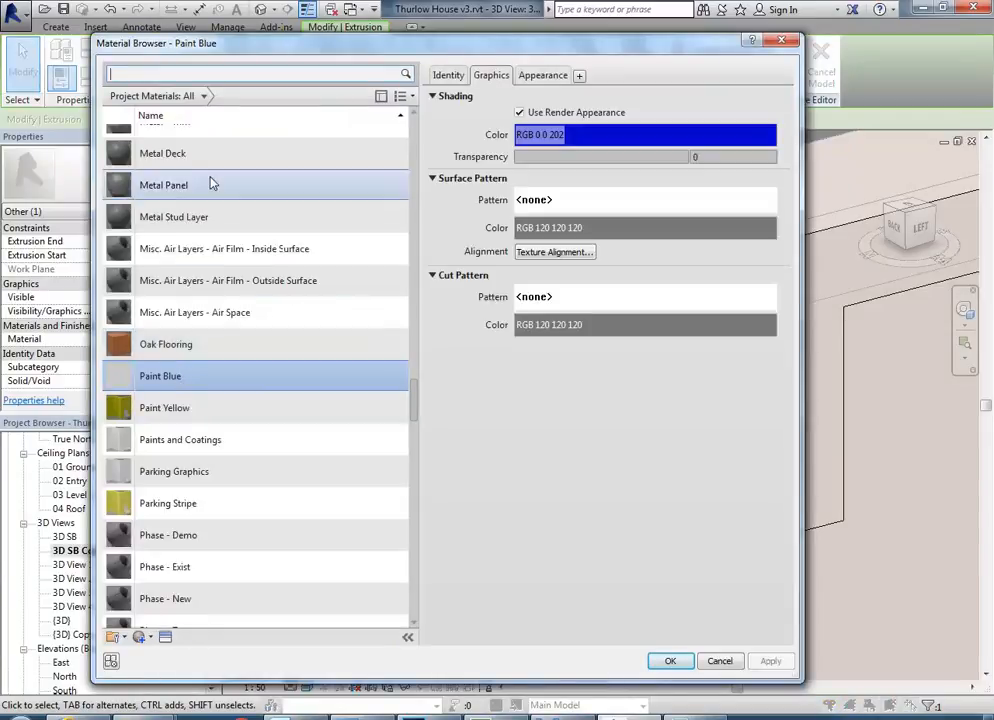
pyautogui.click(190, 210)
pyautogui.scroll(10, 185, 180)
pyautogui.click(176, 139)
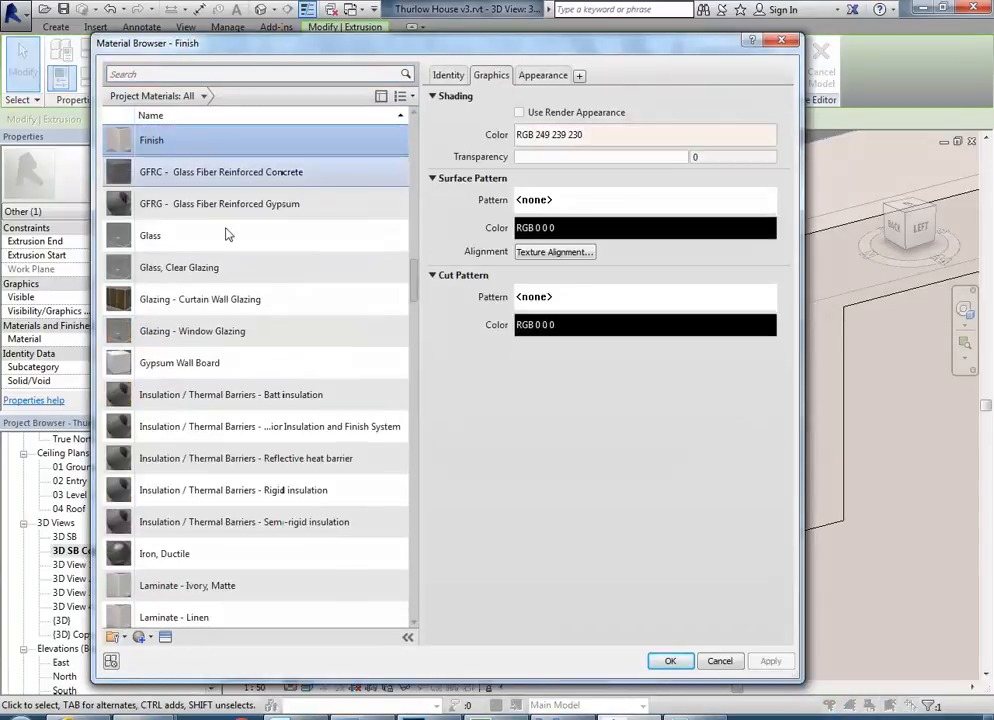
pyautogui.click(670, 661)
pyautogui.press('Escape')
# Compare the drawer front with the drawer beneath the hatch in the reference photo 03a.jpg in Windows Photo Viewer.
pyautogui.scroll(-3, 577, 464)
pyautogui.moveTo(567, 495)
pyautogui.keyDown('shift'); pyautogui.mouseDown(button='middle')
pyautogui.moveTo(519, 497)
pyautogui.moveTo(566, 490)
pyautogui.mouseUp(button='middle'); pyautogui.keyUp('shift')
pyautogui.scroll(2, 474, 483)
pyautogui.scroll(2, 474, 482)
pyautogui.scroll(-4, 474, 482)
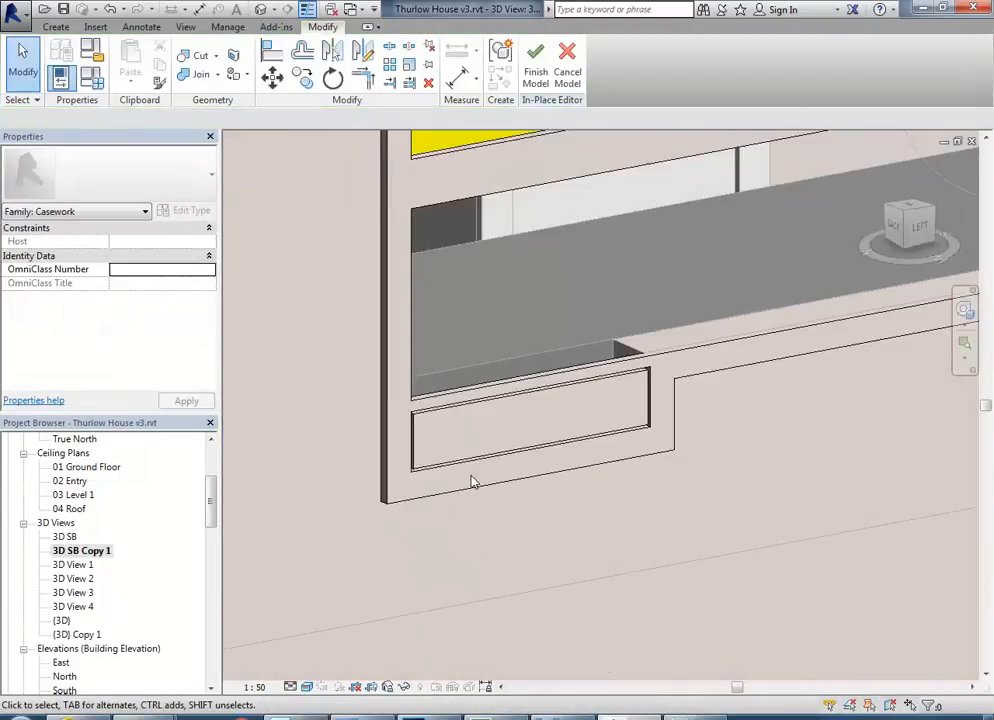
pyautogui.click(560, 717)
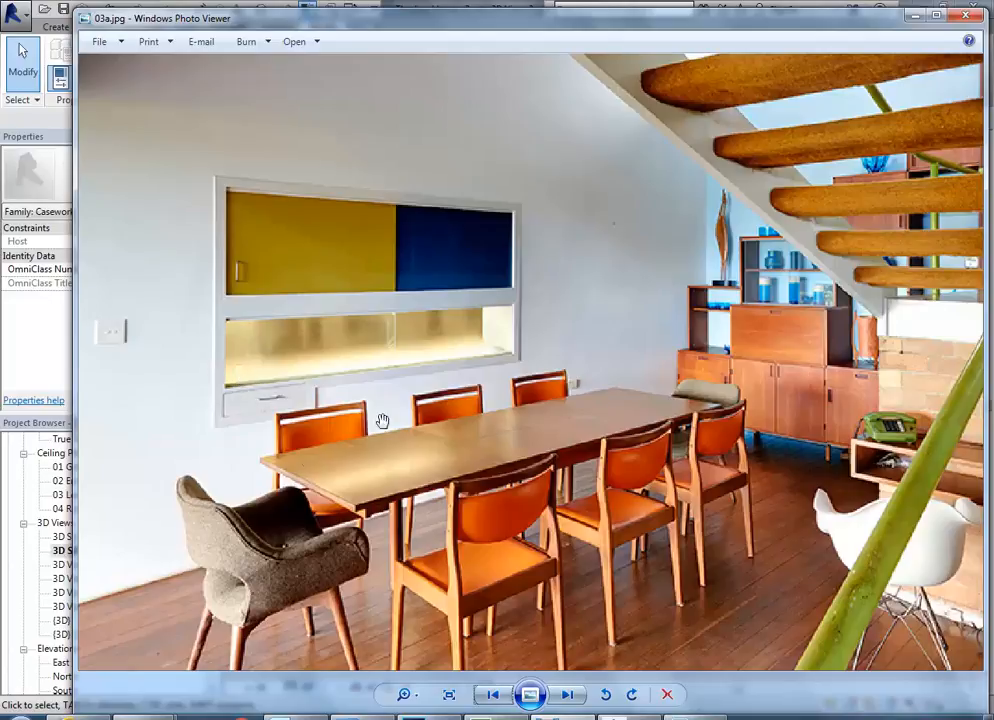
pyautogui.click(912, 16)
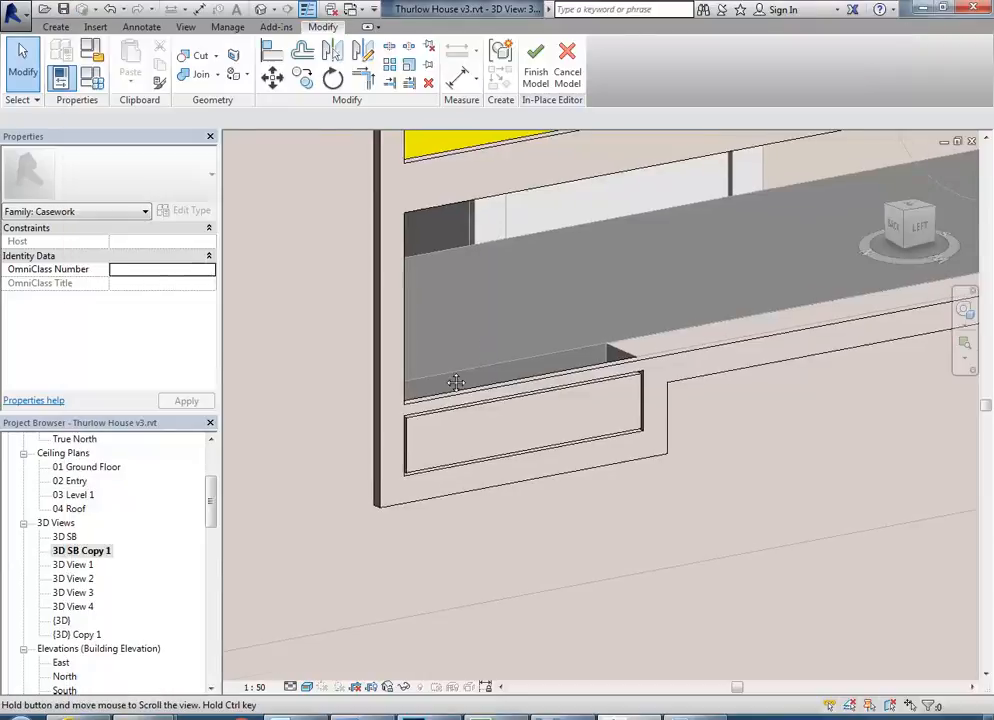
# In Revit, copy the yellow and blue sliding panels straight down 440 mm to the bottom edge of the lower hatch opening.
pyautogui.scroll(-1, 420, 432)
pyautogui.moveTo(431, 431); pyautogui.dragTo(399, 468, button='middle')
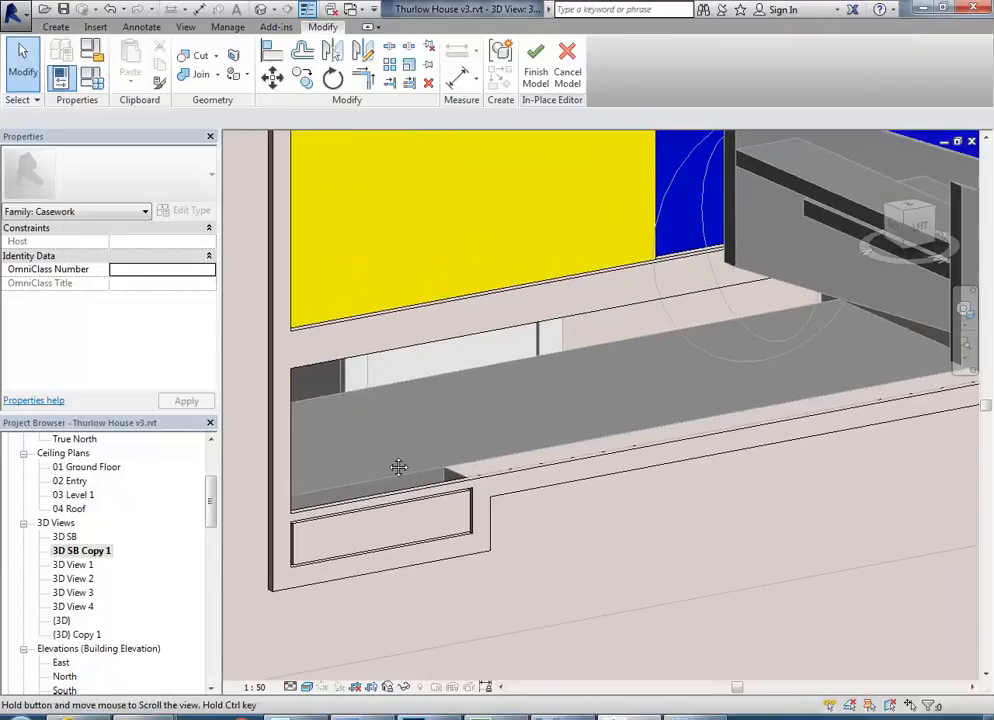
pyautogui.scroll(-2, 488, 340)
pyautogui.moveTo(493, 355); pyautogui.dragTo(458, 434, button='middle')
pyautogui.scroll(-1, 431, 430)
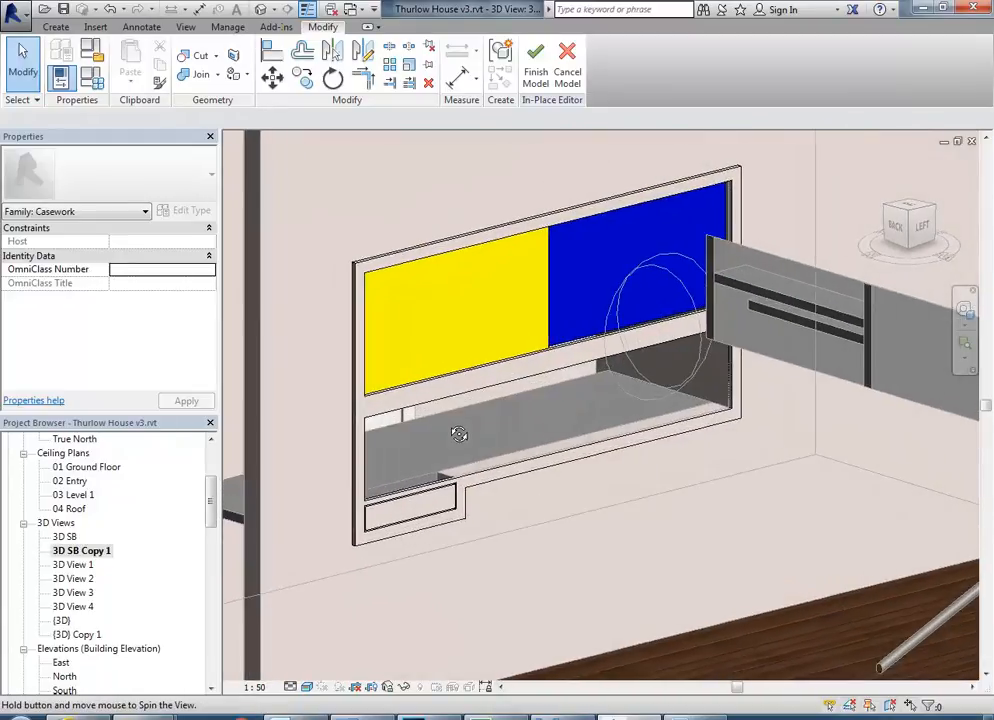
pyautogui.click(546, 313)
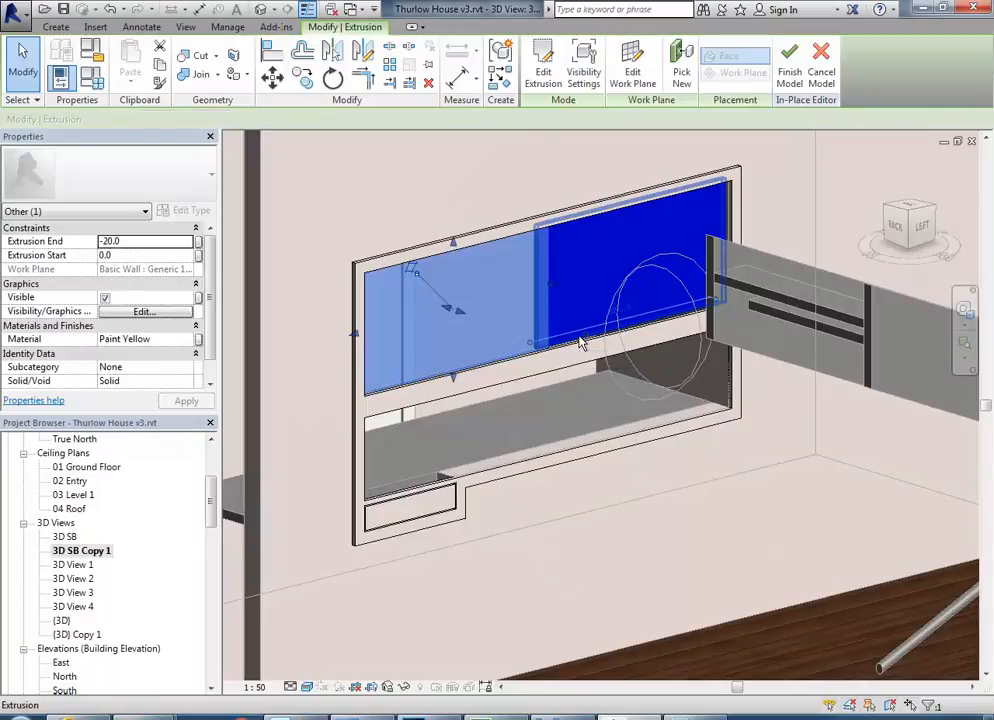
pyautogui.keyDown('ctrl'); pyautogui.click(580, 341); pyautogui.keyUp('ctrl')
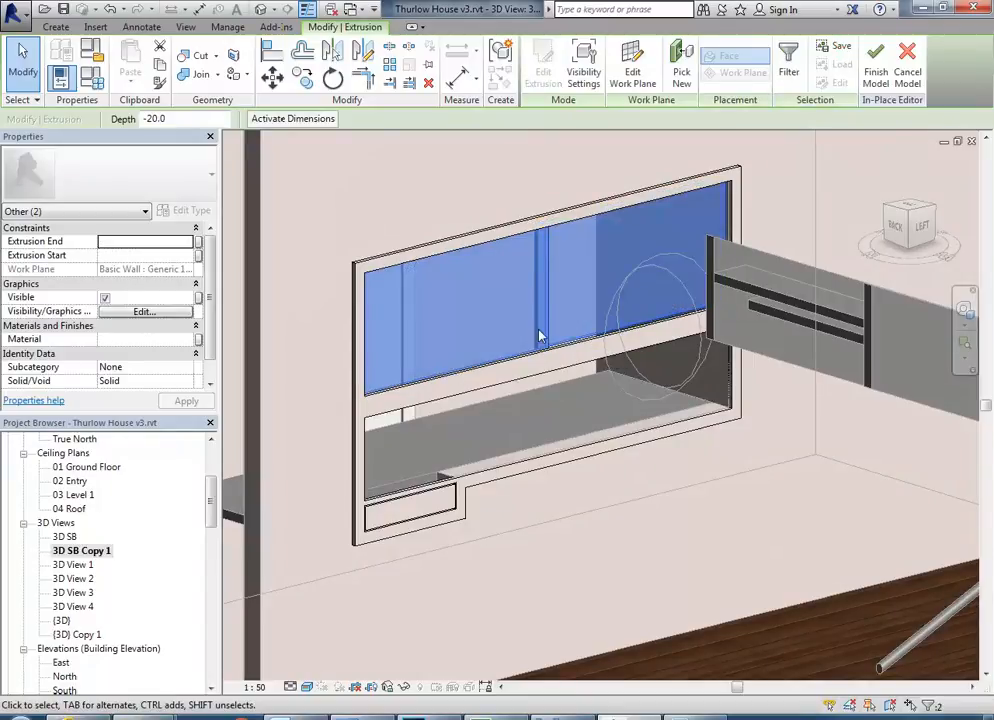
pyautogui.click(302, 77)
pyautogui.scroll(-5, 515, 338)
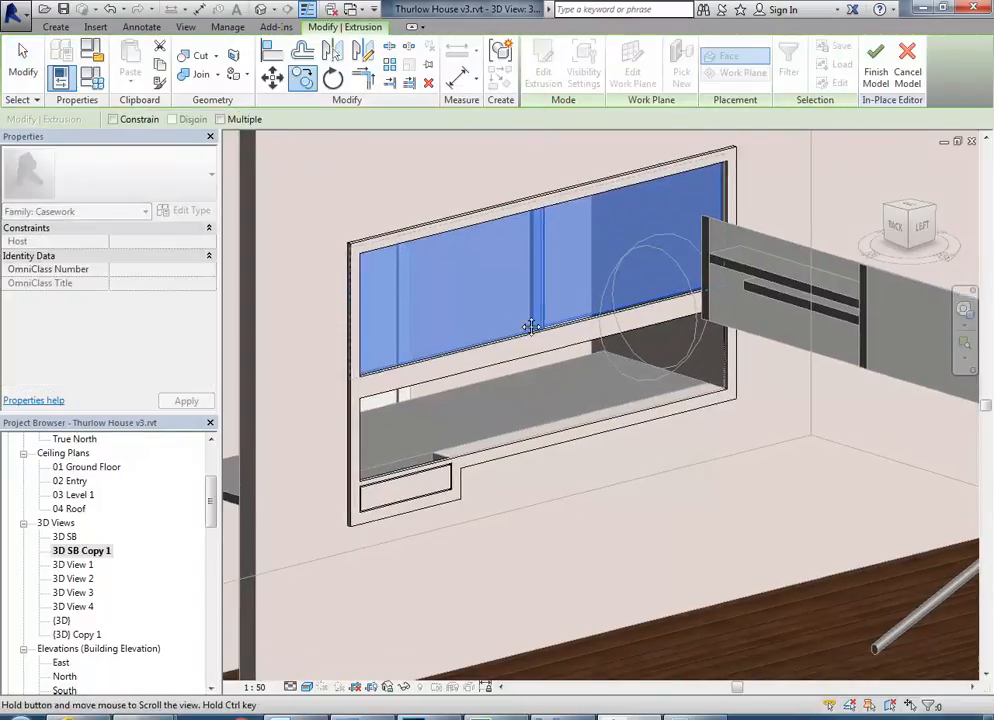
pyautogui.scroll(5, 440, 420)
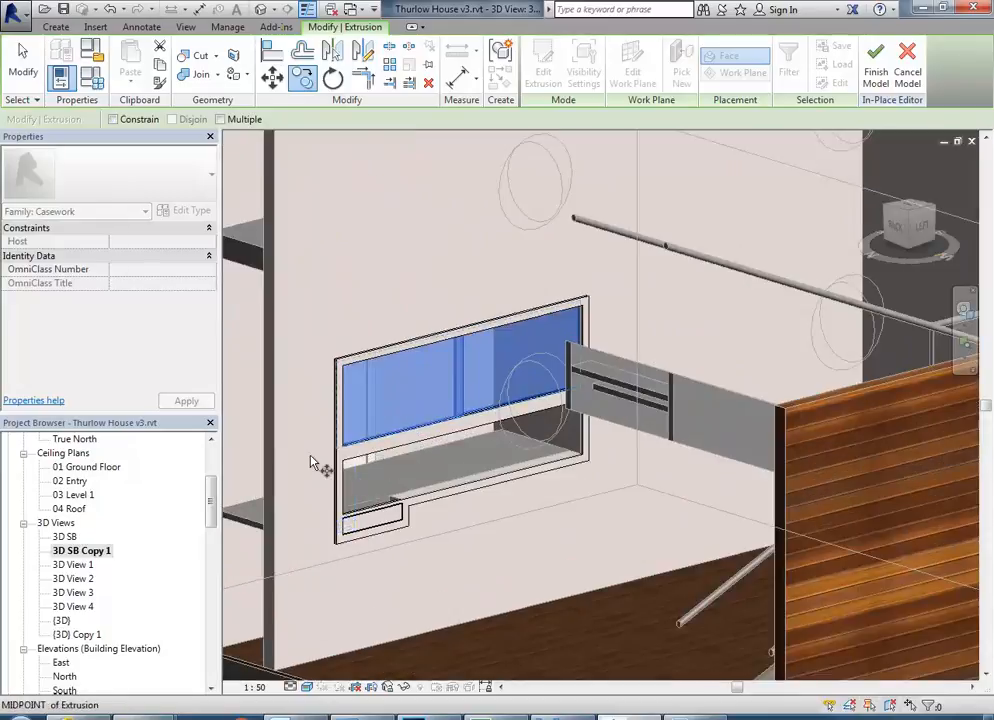
pyautogui.keyDown('shift'); pyautogui.moveTo(482, 419); pyautogui.dragTo(420, 370, button='middle'); pyautogui.keyUp('shift')
pyautogui.scroll(2, 467, 403)
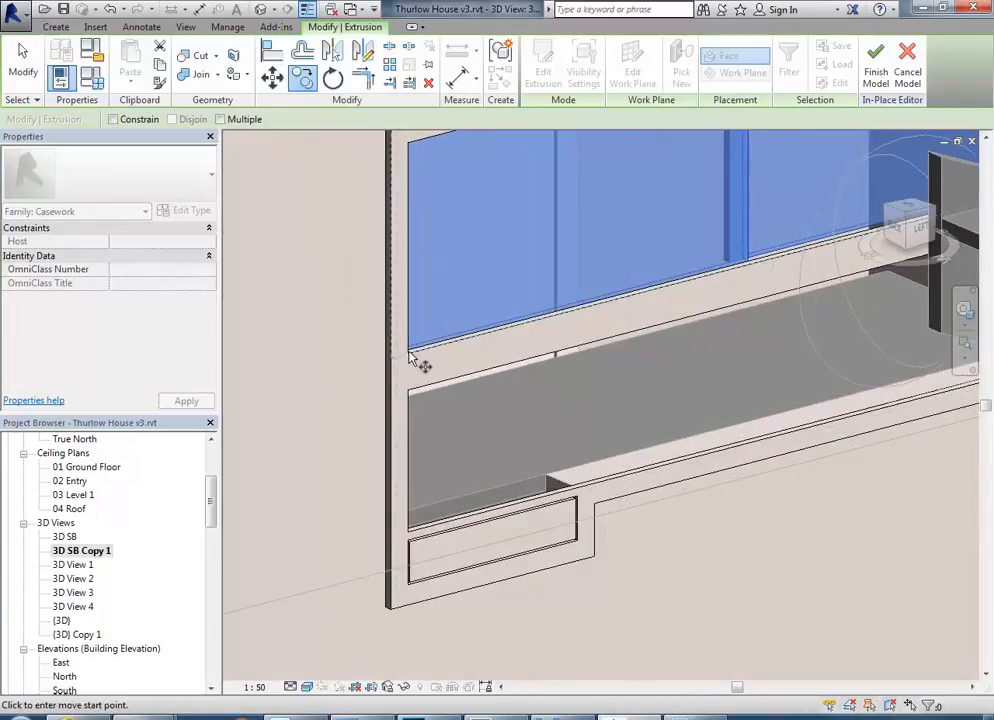
pyautogui.click(672, 290)
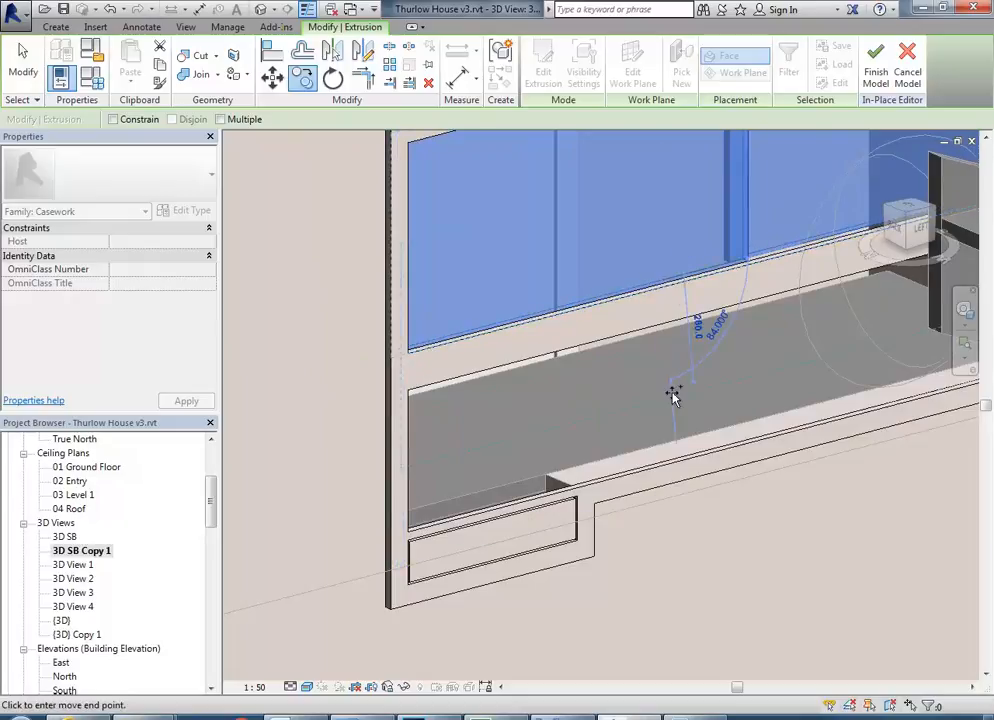
pyautogui.click(660, 458)
pyautogui.scroll(-1, 650, 440)
pyautogui.moveTo(648, 438); pyautogui.dragTo(604, 491, button='middle')
pyautogui.click(675, 482)
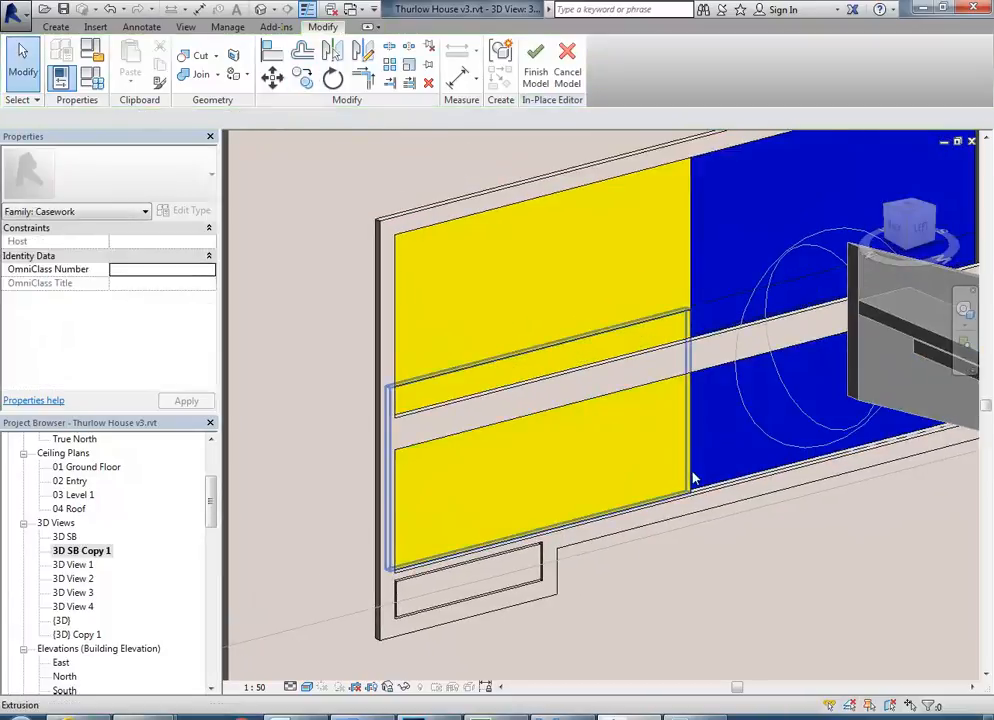
# Lower the top edges of the copied yellow and blue panels so both fit the lower hatch opening.
pyautogui.click(691, 475)
pyautogui.moveTo(540, 344); pyautogui.dragTo(537, 405)
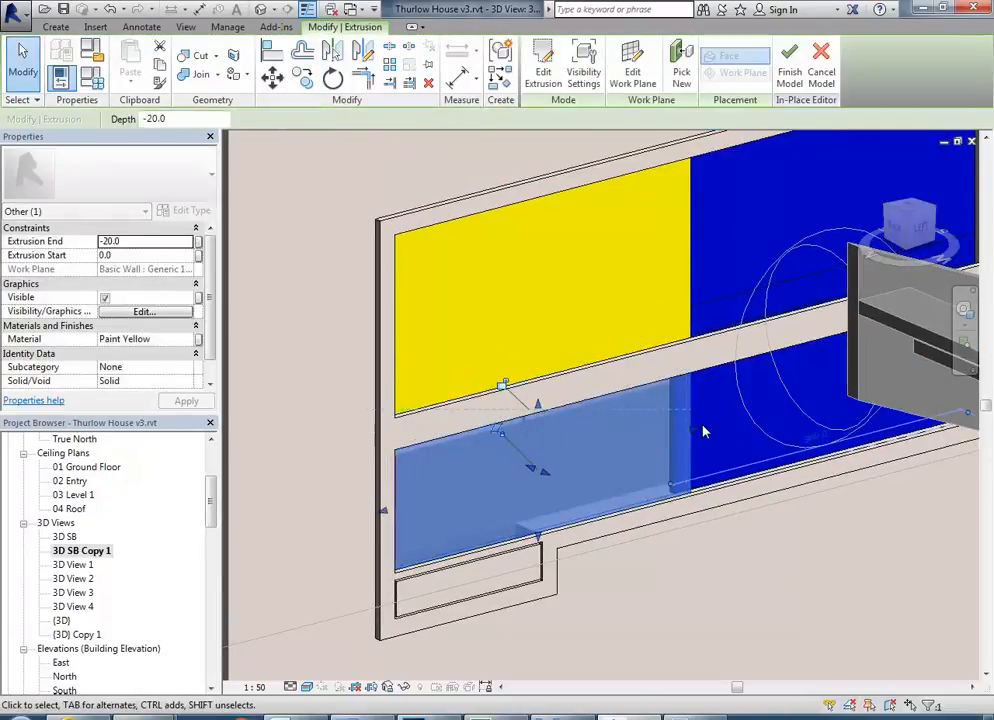
pyautogui.click(727, 474)
pyautogui.moveTo(750, 395)
pyautogui.mouseDown(button='middle')
pyautogui.moveTo(608, 431)
pyautogui.moveTo(672, 370)
pyautogui.mouseUp(button='middle')
pyautogui.moveTo(679, 302)
pyautogui.mouseDown()
pyautogui.moveTo(663, 379)
pyautogui.moveTo(659, 368)
pyautogui.mouseUp()
pyautogui.keyDown('shift'); pyautogui.moveTo(570, 471); pyautogui.dragTo(566, 437, button='middle'); pyautogui.keyUp('shift')
pyautogui.scroll(2, 566, 437)
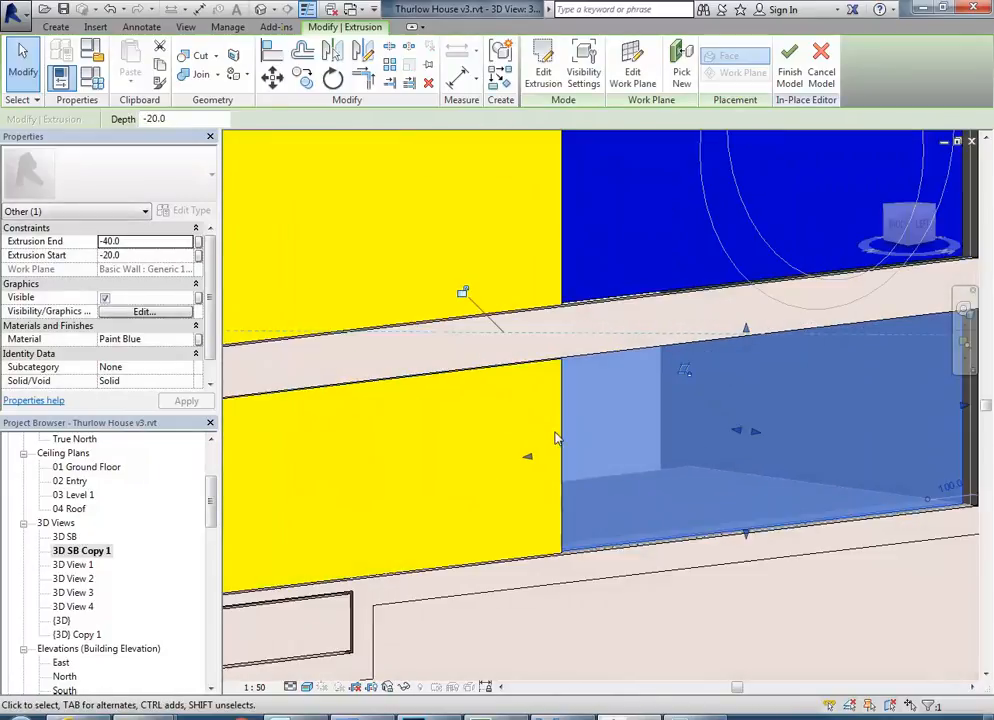
# Assign the Glass material to both sliding panels in the lower hatch opening.
pyautogui.keyDown('ctrl'); pyautogui.click(288, 375); pyautogui.keyUp('ctrl')
pyautogui.click(190, 339)
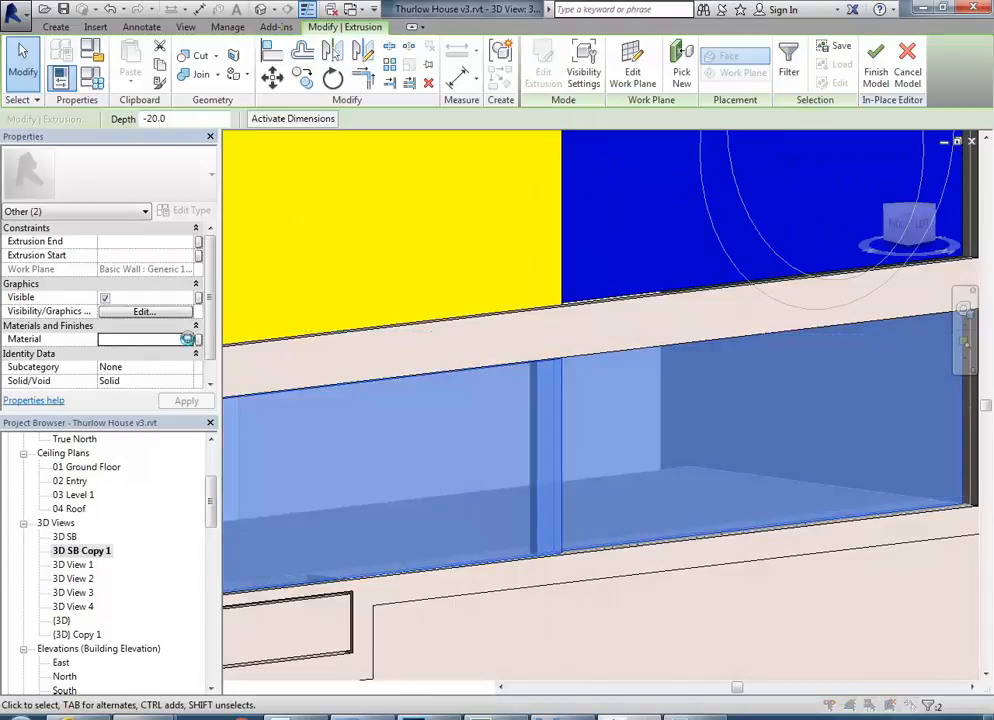
pyautogui.click(190, 339)
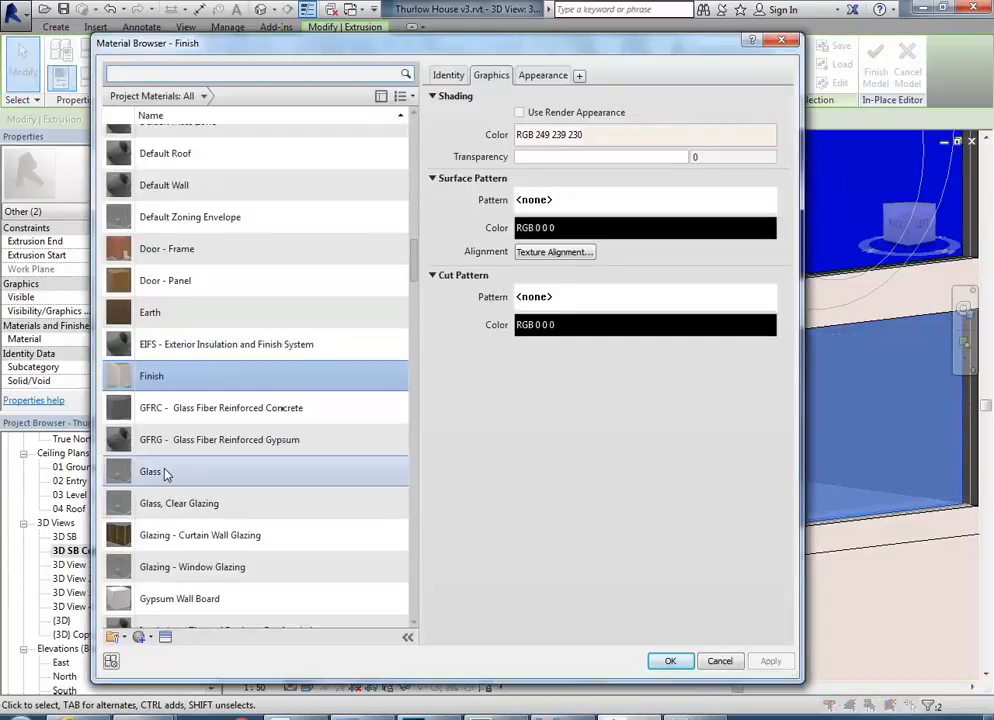
pyautogui.click(166, 472)
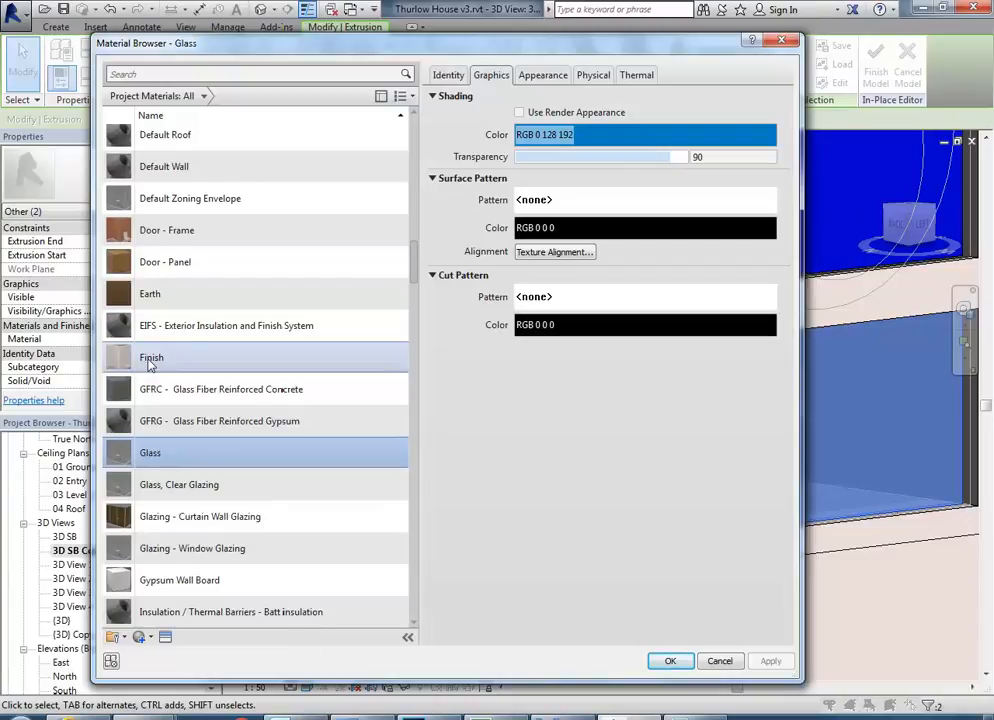
pyautogui.click(670, 660)
pyautogui.click(510, 409)
# Examine the hatch with its glass panels and drawer within the whole sectioned interior.
pyautogui.scroll(-2, 510, 409)
pyautogui.keyDown('shift'); pyautogui.moveTo(441, 440); pyautogui.dragTo(468, 466, button='middle'); pyautogui.keyUp('shift')
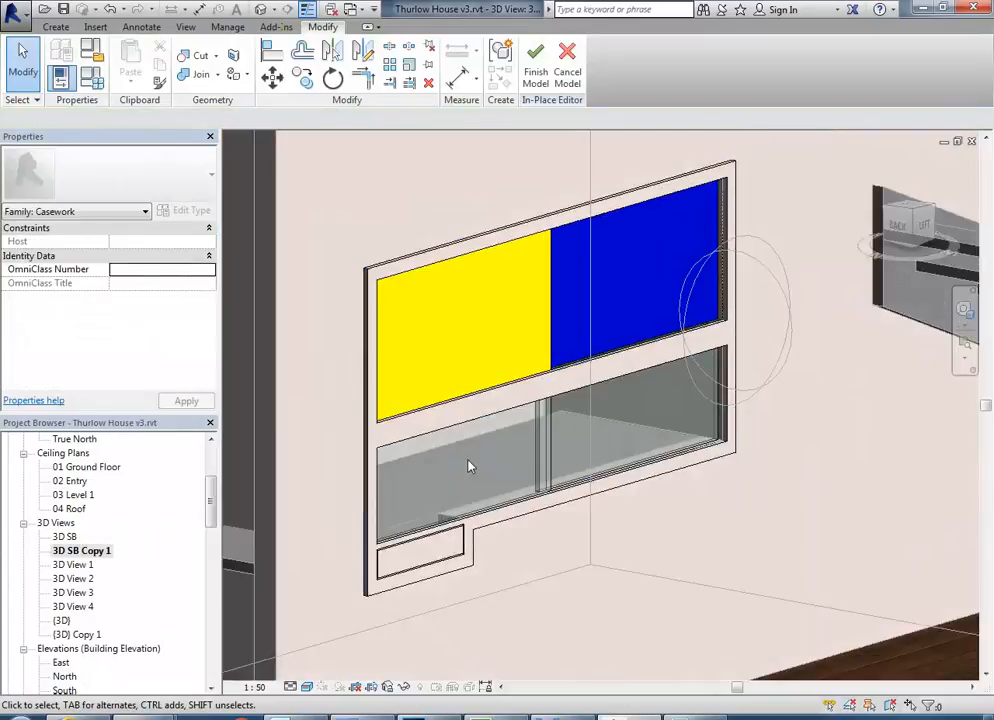
pyautogui.keyDown('shift'); pyautogui.moveTo(452, 512); pyautogui.dragTo(413, 411, button='middle'); pyautogui.keyUp('shift')
pyautogui.scroll(-3, 440, 487)
pyautogui.scroll(-2, 475, 436)
pyautogui.scroll(-6, 428, 406)
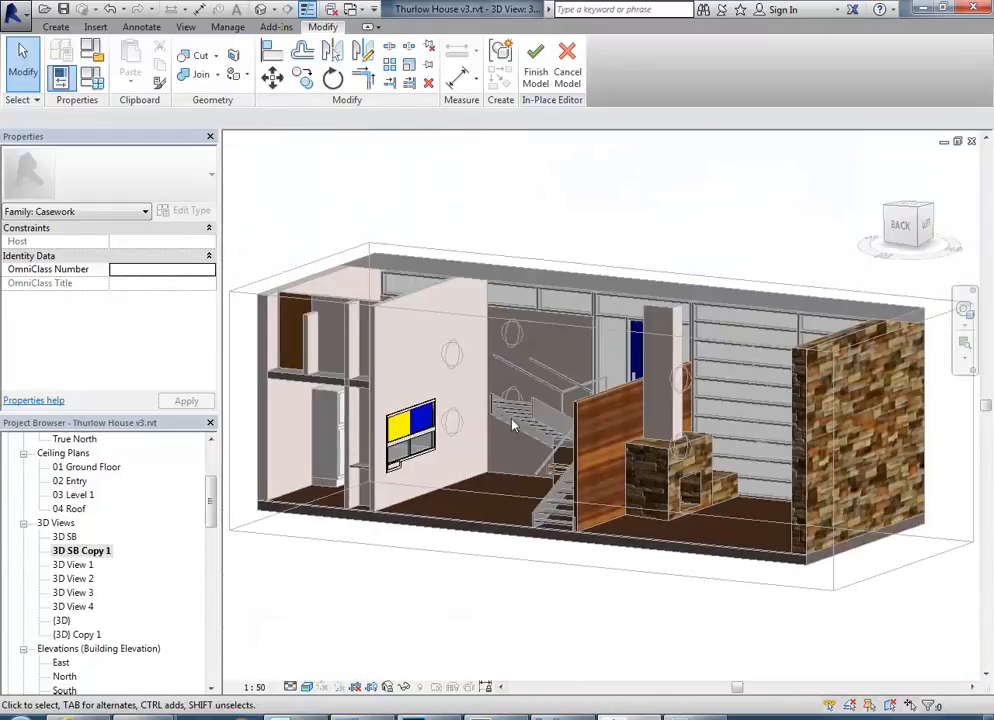
pyautogui.scroll(2, 516, 432)
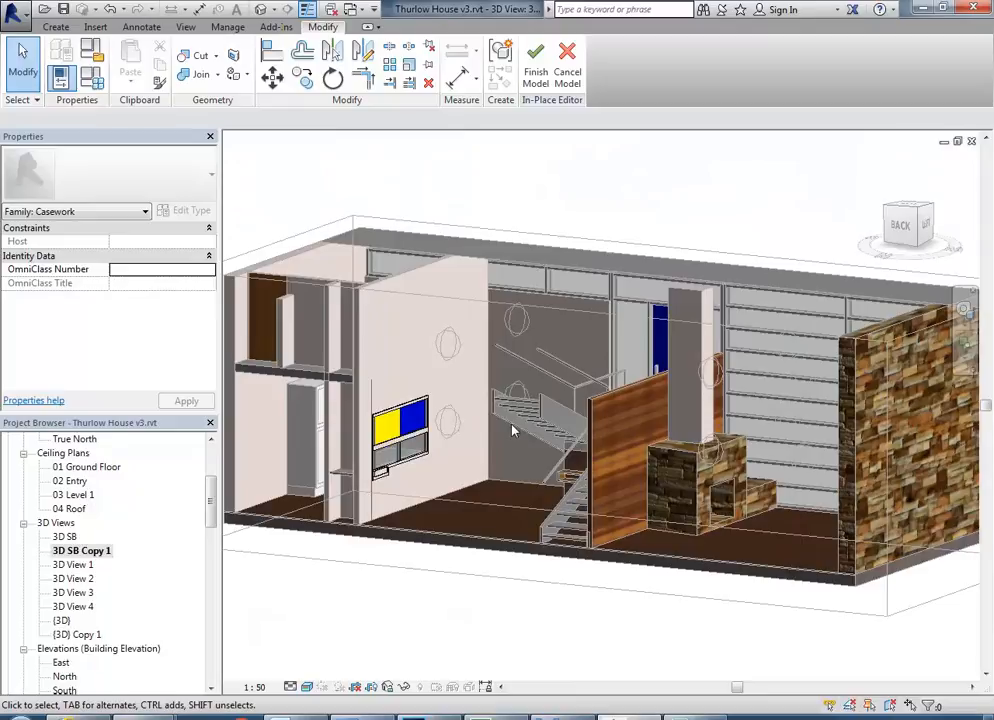
pyautogui.scroll(-2, 512, 430)
# Study the sideboard, telephone shelf, dining table and chairs in the reference photo 03a.jpg in Windows Photo Viewer.
pyautogui.click(564, 714)
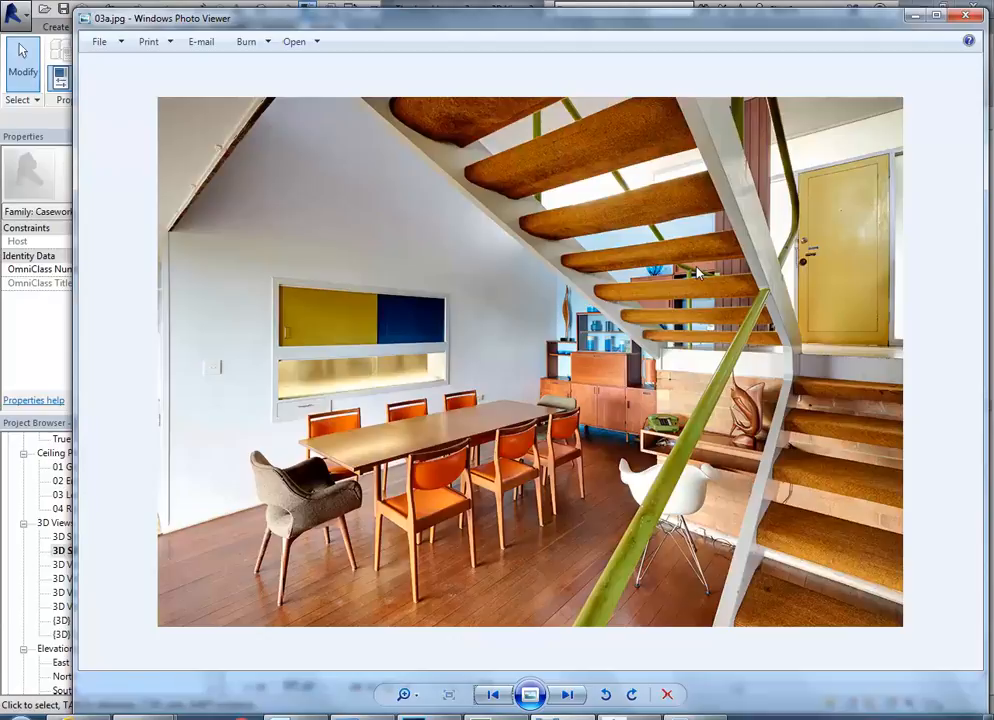
pyautogui.scroll(5, 640, 380)
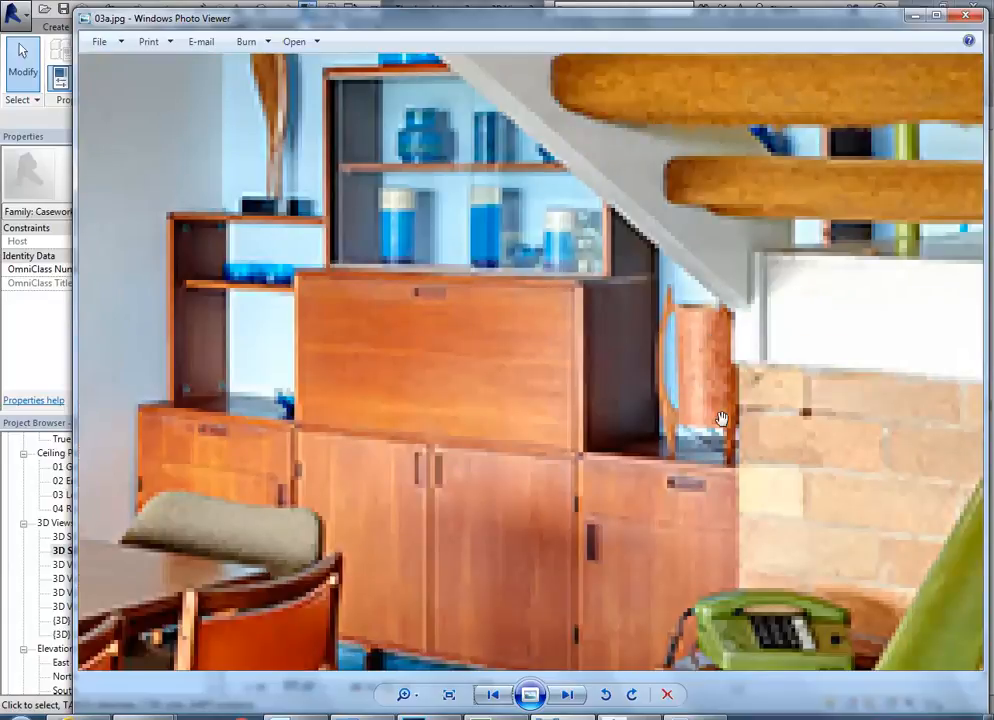
pyautogui.scroll(3, 708, 338)
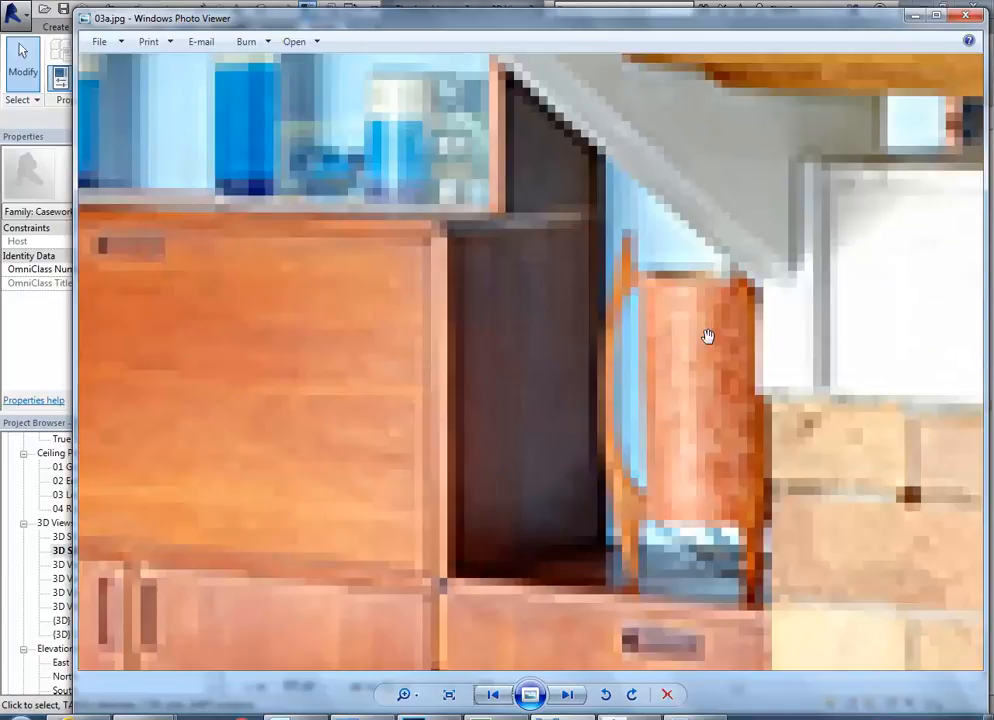
pyautogui.scroll(-5, 706, 342)
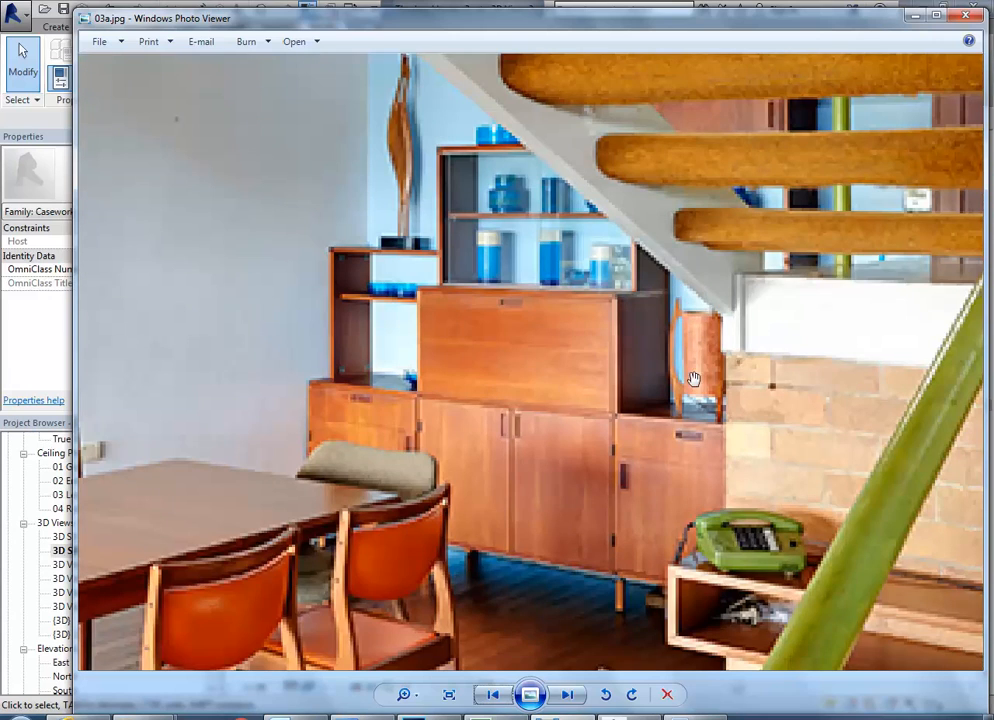
pyautogui.scroll(-4, 764, 470)
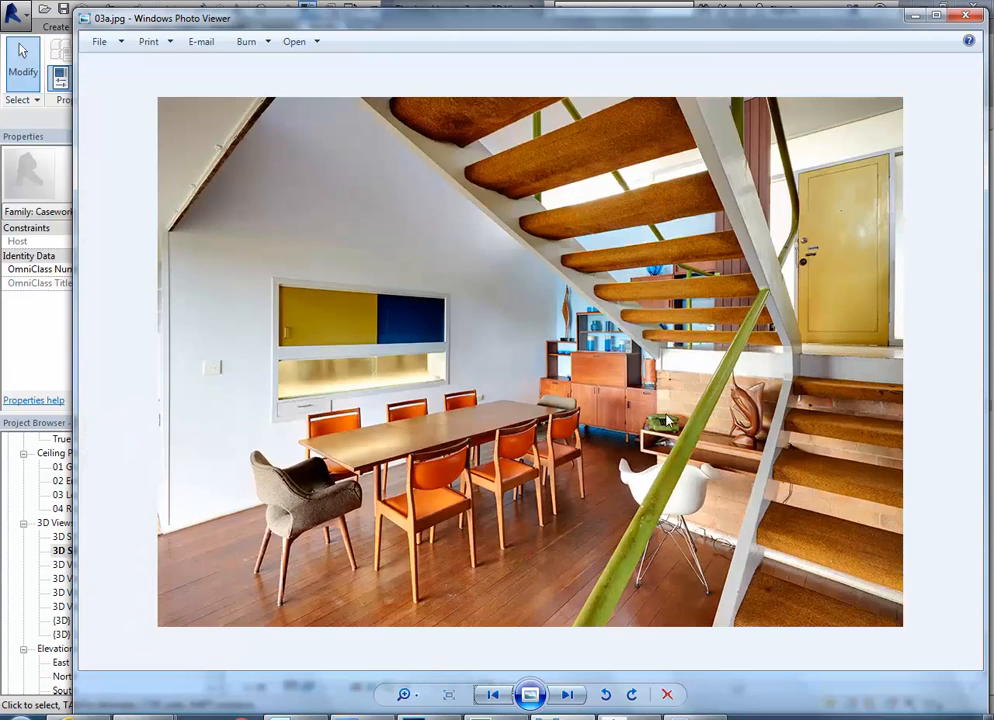
pyautogui.scroll(5, 764, 470)
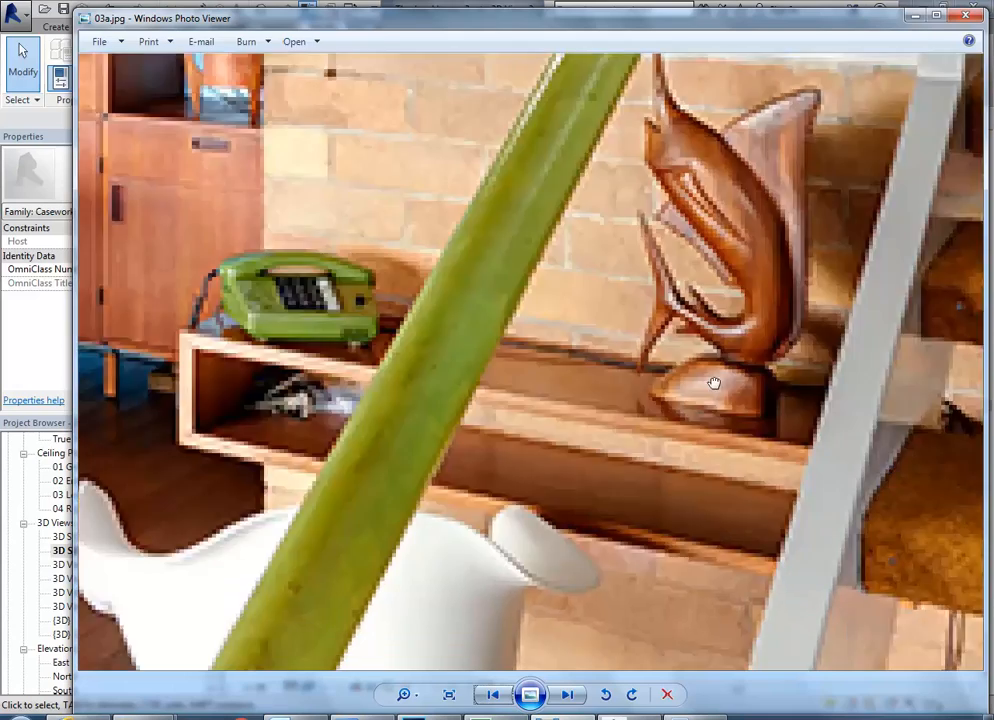
pyautogui.scroll(-5, 754, 364)
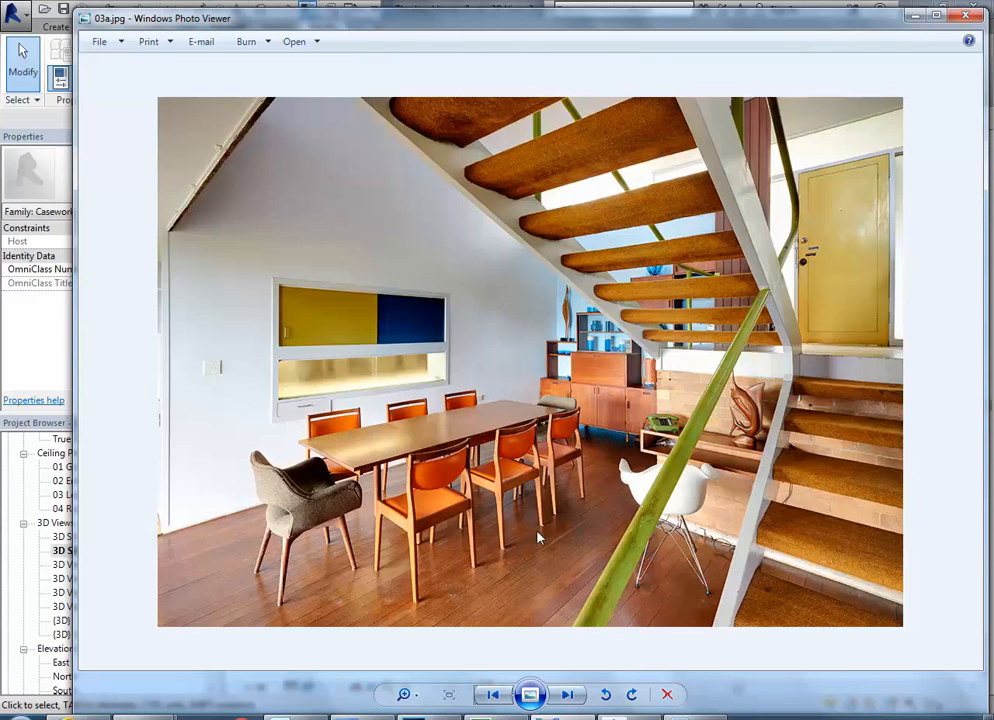
pyautogui.scroll(3, 413, 609)
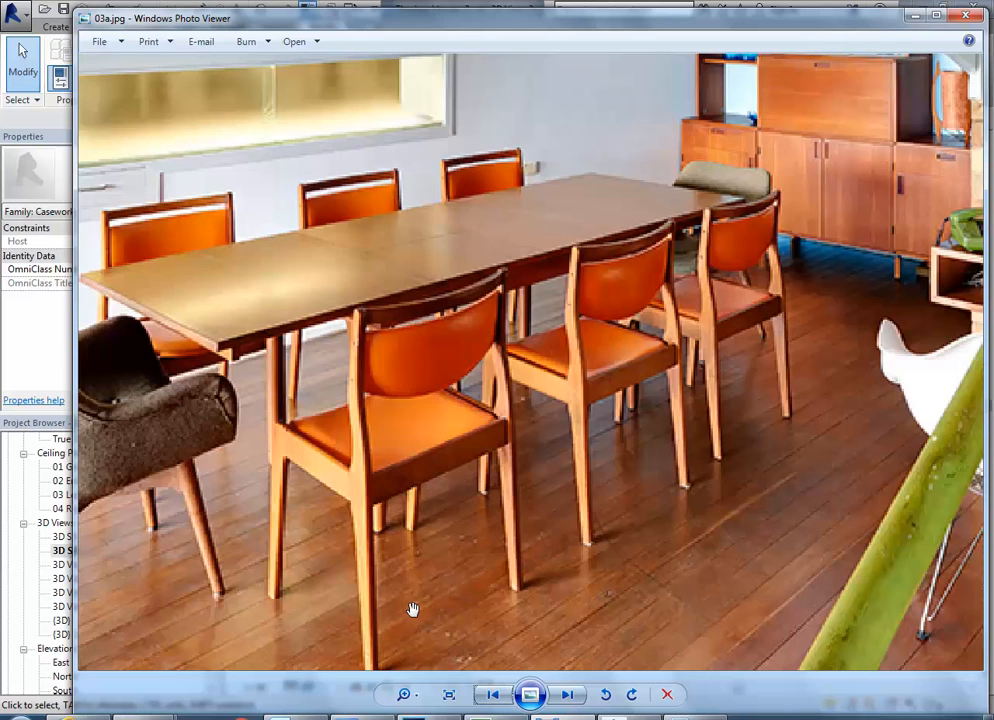
pyautogui.moveTo(326, 581); pyautogui.dragTo(430, 439)
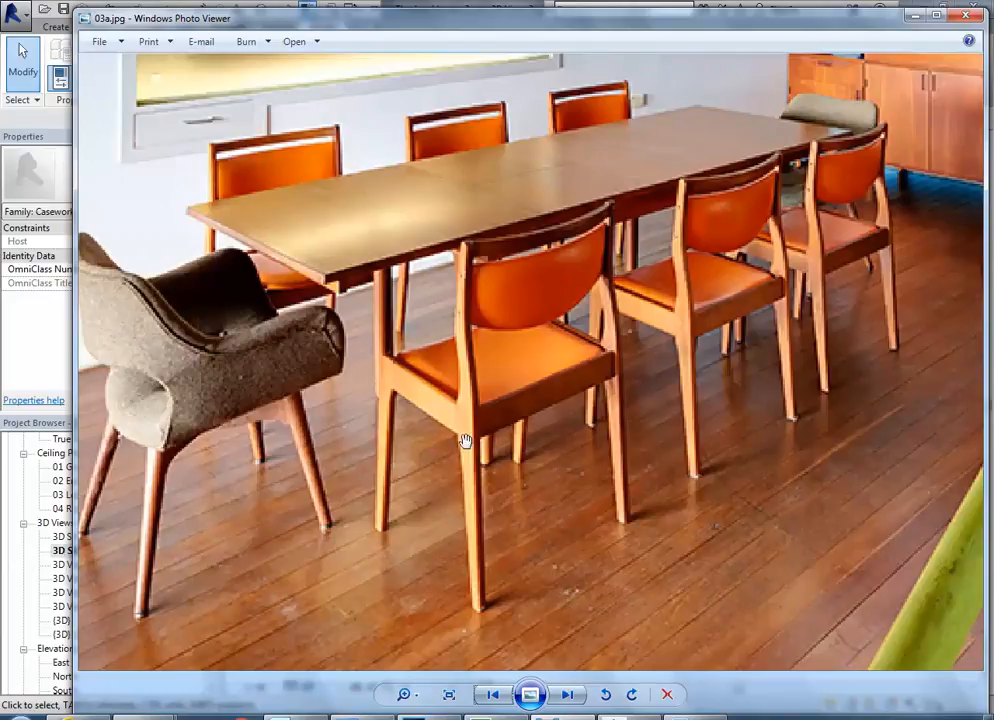
# Switch from the reference photo to Revit and examine the stone fireplace and its chimney beside the timber wall.
pyautogui.scroll(-3, 452, 395)
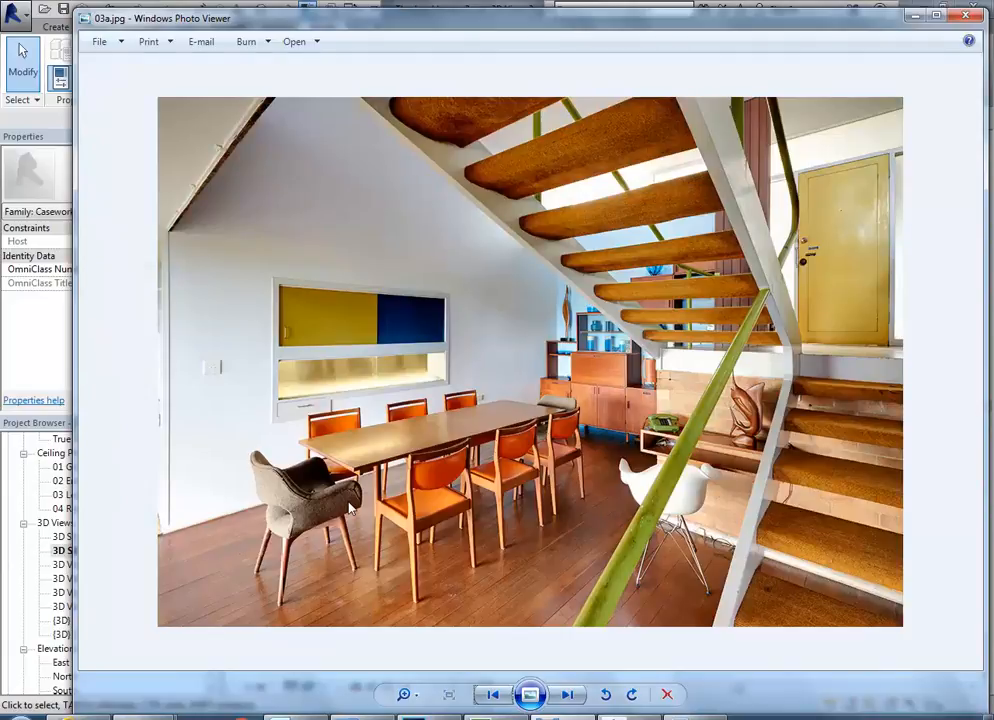
pyautogui.click(345, 717)
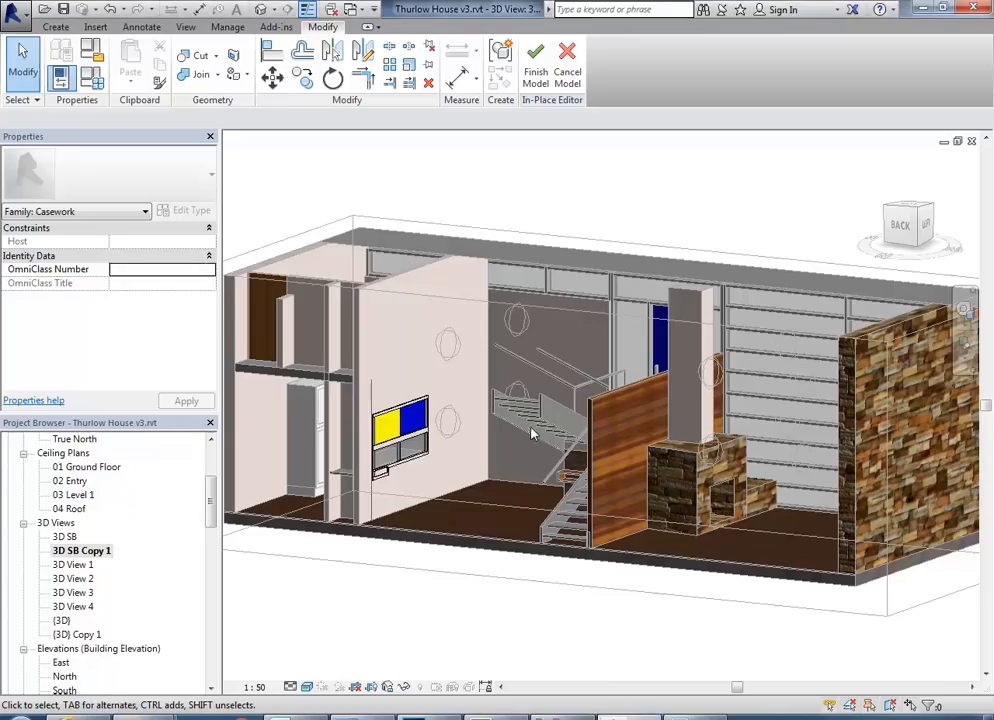
pyautogui.keyDown('shift'); pyautogui.moveTo(512, 375); pyautogui.dragTo(433, 388, button='middle'); pyautogui.keyUp('shift')
pyautogui.scroll(3, 678, 463)
pyautogui.scroll(1, 678, 463)
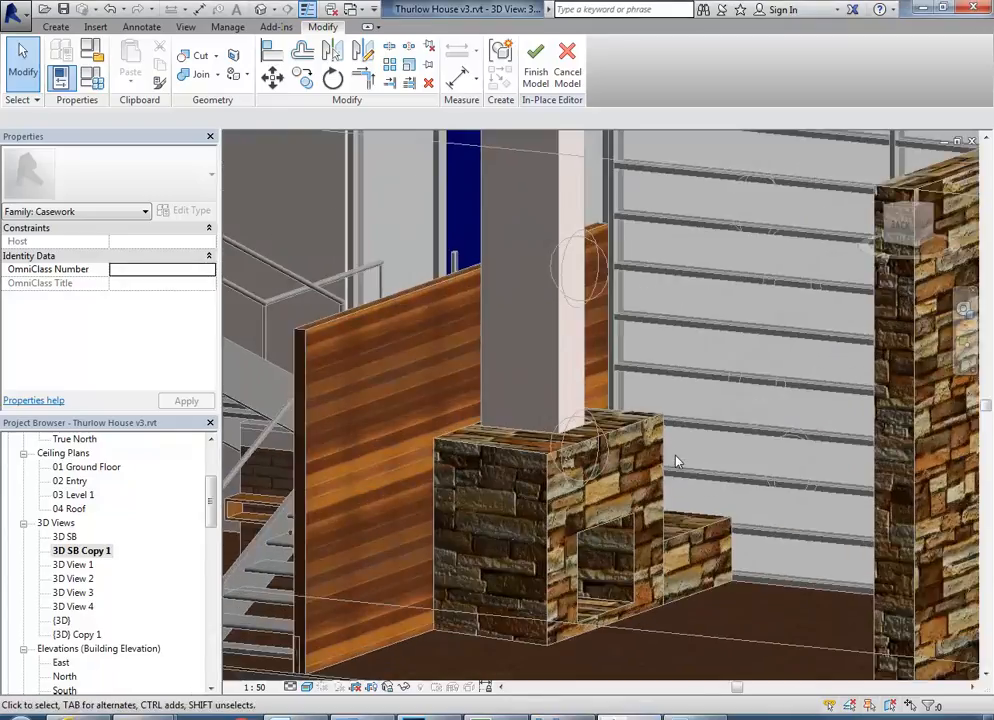
pyautogui.scroll(-2, 609, 416)
pyautogui.keyDown('shift'); pyautogui.moveTo(522, 443); pyautogui.dragTo(513, 427, button='middle'); pyautogui.keyUp('shift')
pyautogui.scroll(5, 522, 443)
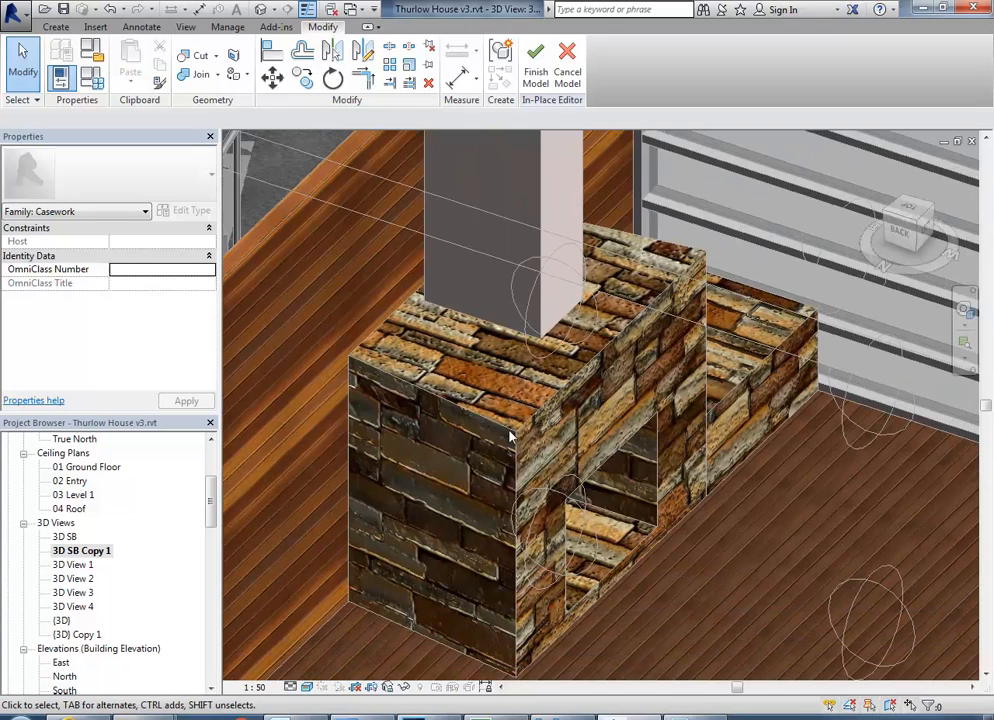
pyautogui.scroll(2, 518, 438)
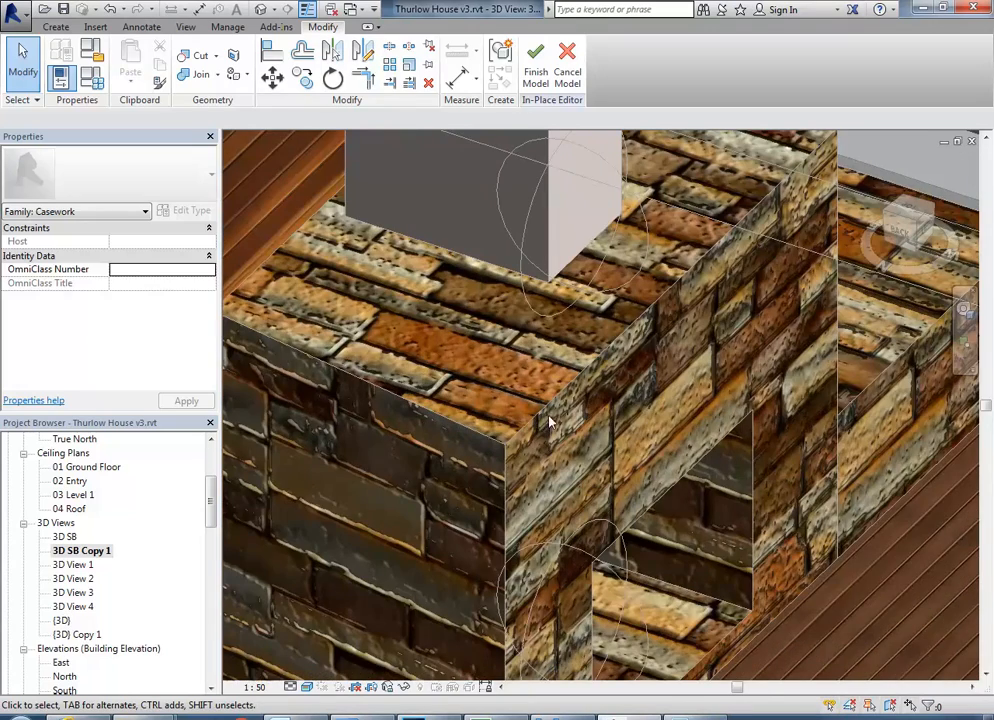
pyautogui.scroll(-3, 522, 300)
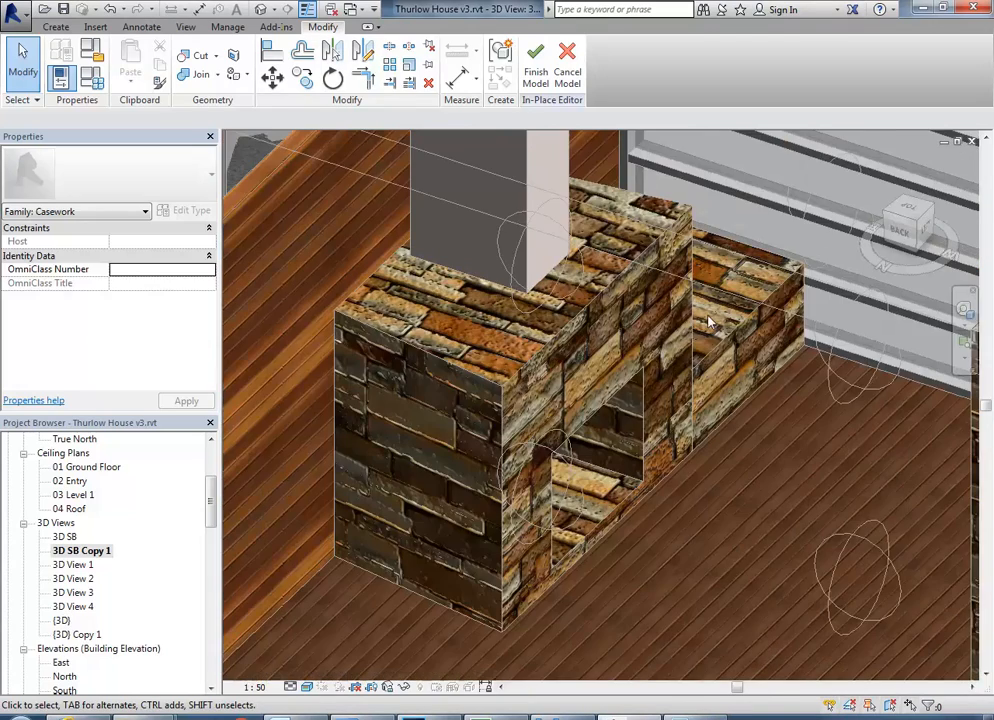
# Examine the staircase, landing and telephone shelf in the Revit model against the reference photo 03a.jpg.
pyautogui.scroll(-2, 600, 299)
pyautogui.moveTo(450, 330); pyautogui.dragTo(710, 390, button='middle')
pyautogui.scroll(-2, 625, 339)
pyautogui.keyDown('shift'); pyautogui.moveTo(499, 366); pyautogui.dragTo(552, 318, button='middle'); pyautogui.keyUp('shift')
pyautogui.moveTo(552, 318); pyautogui.dragTo(462, 397, button='middle')
pyautogui.scroll(2, 505, 362)
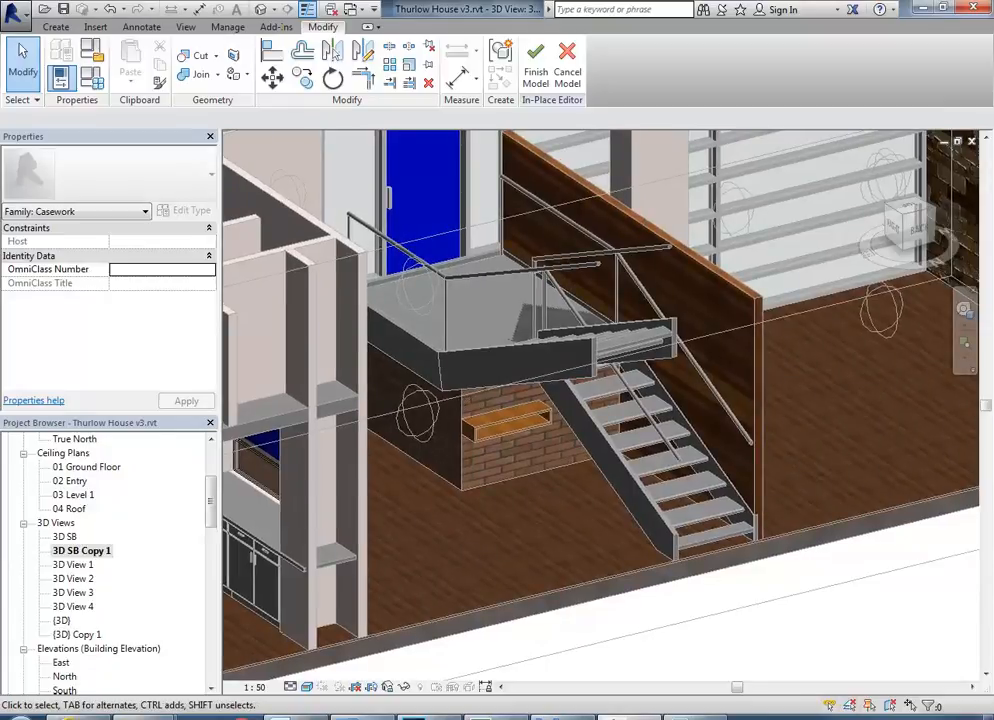
pyautogui.click(587, 717)
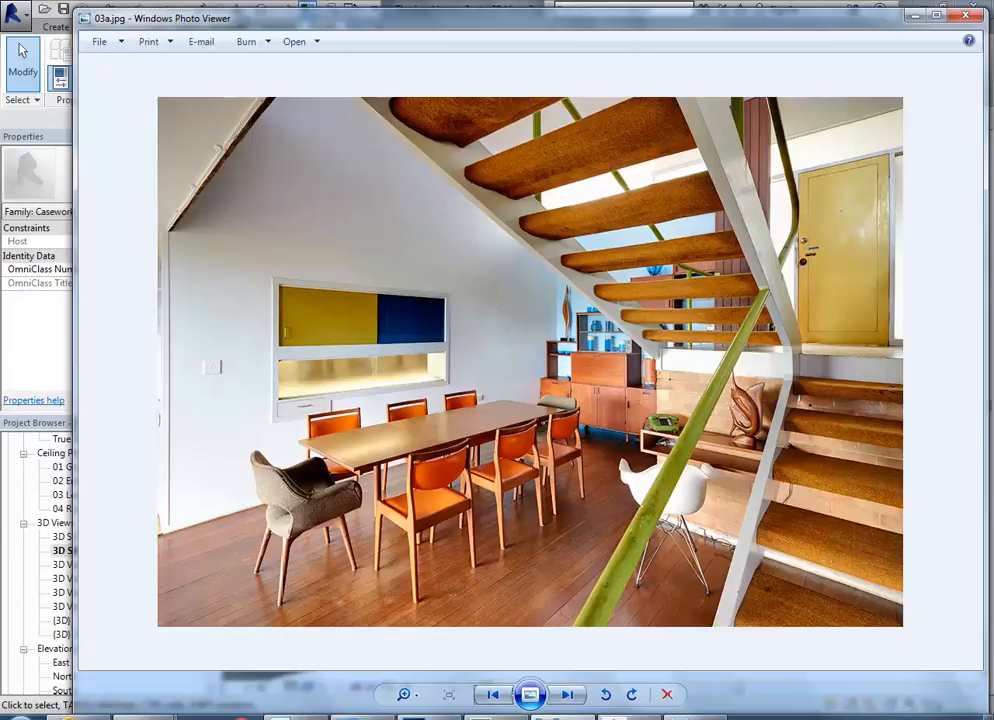
pyautogui.hotkey('alt', 'Tab')
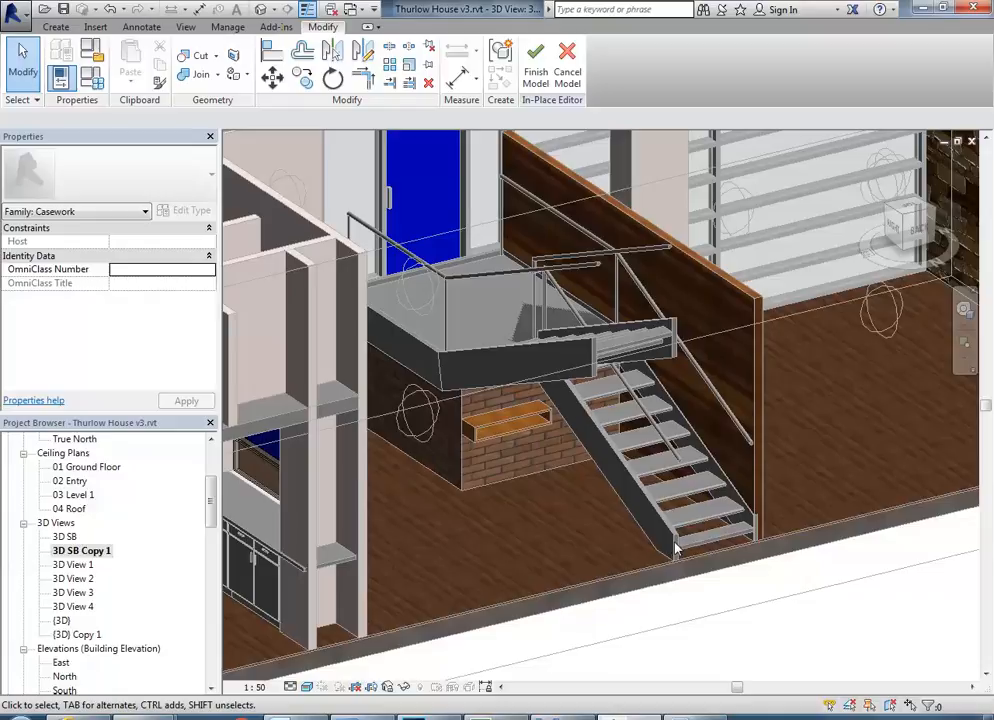
# Finish the in-place casework model after checking the stair and shelf area.
pyautogui.scroll(3, 676, 549)
pyautogui.scroll(-3, 532, 287)
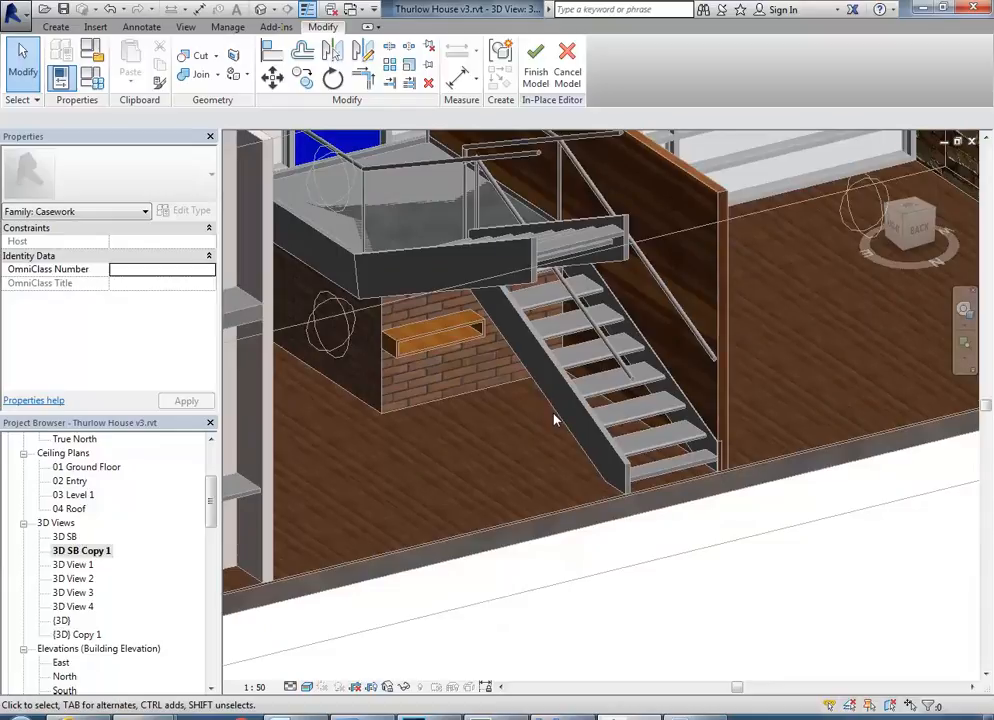
pyautogui.scroll(2, 554, 446)
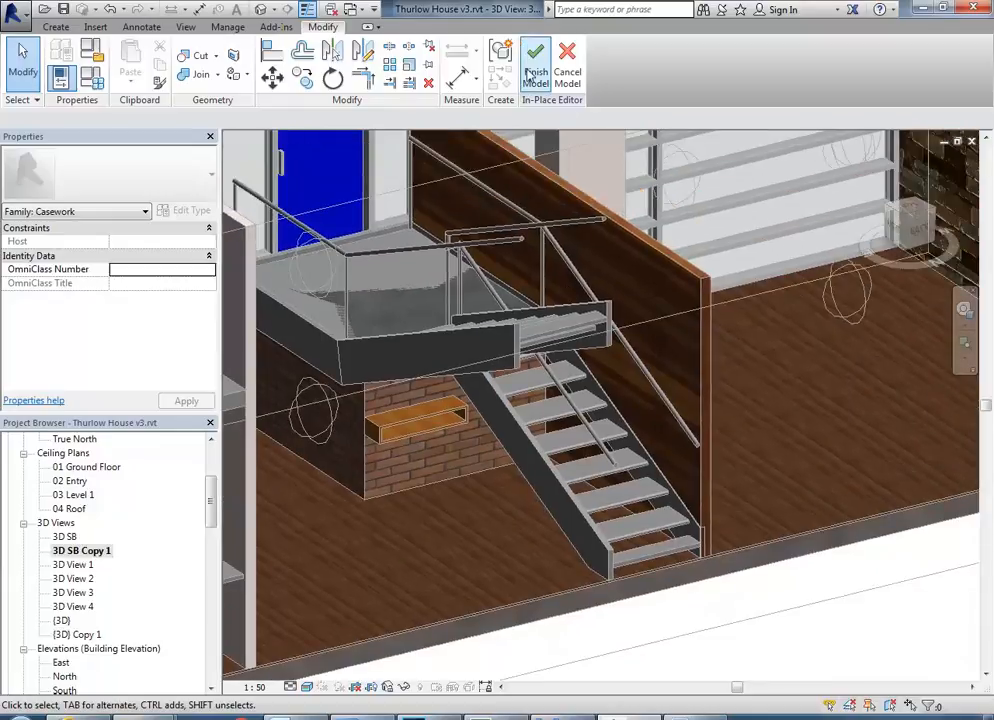
pyautogui.scroll(-2, 433, 368)
pyautogui.moveTo(433, 371); pyautogui.dragTo(564, 371, button='middle')
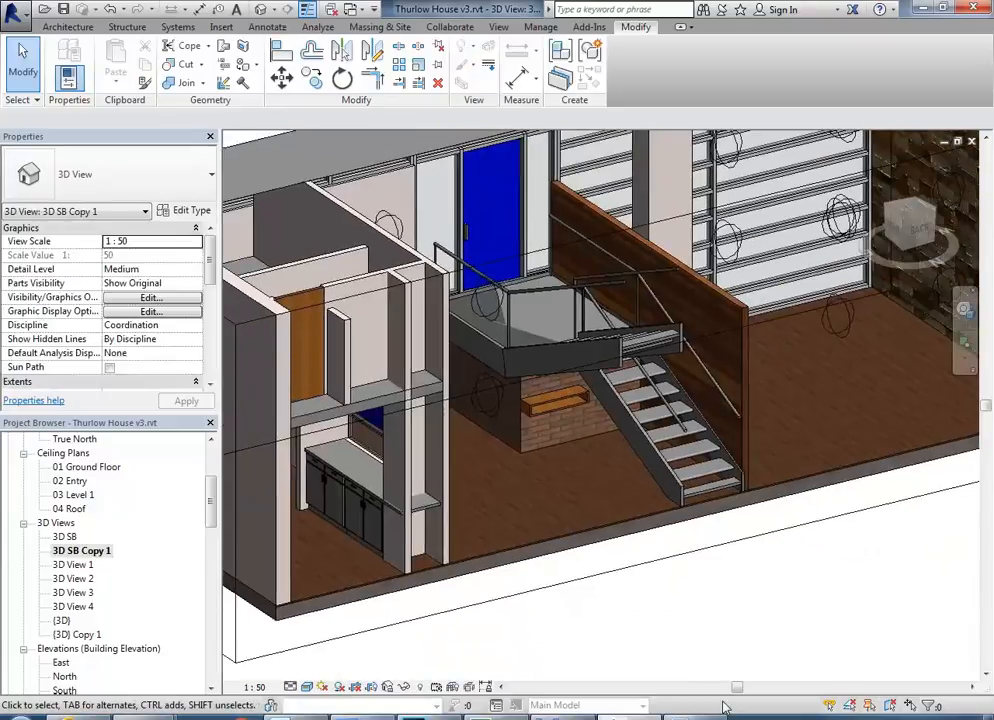